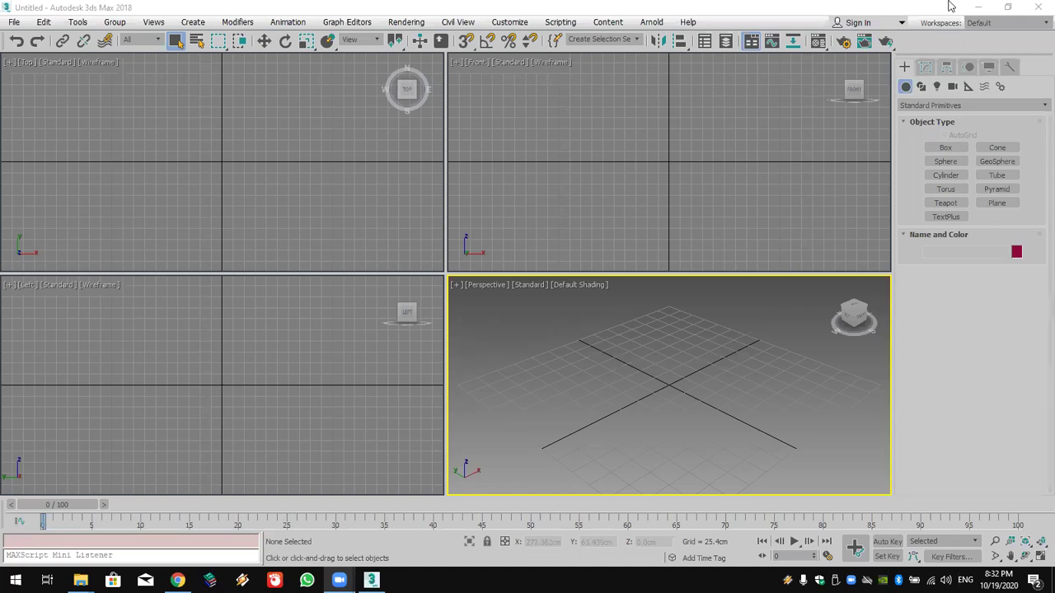
# Step: Create a sphere about 81 cm in radius in the Top view, and beside it a cylinder about 75 cm in radius and 133 cm high
pyautogui.click(947, 161)
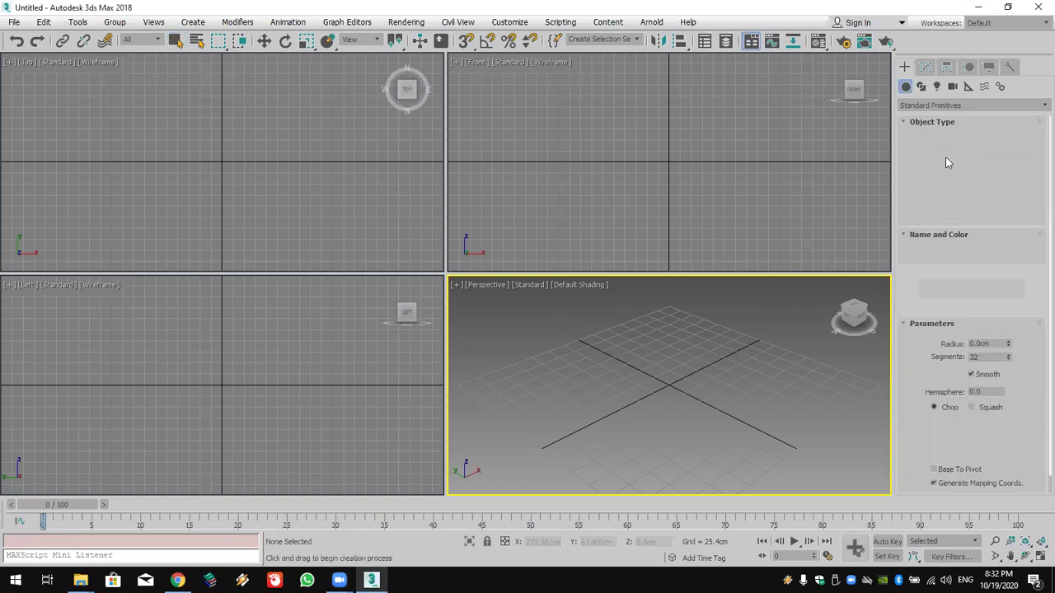
pyautogui.moveTo(112, 155); pyautogui.dragTo(136, 191)
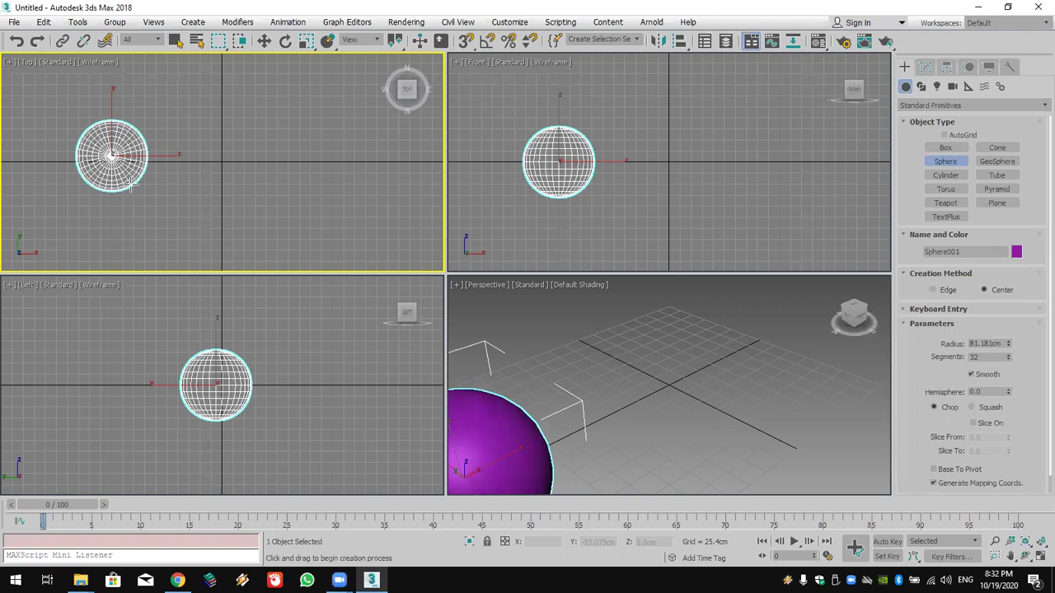
pyautogui.click(945, 175)
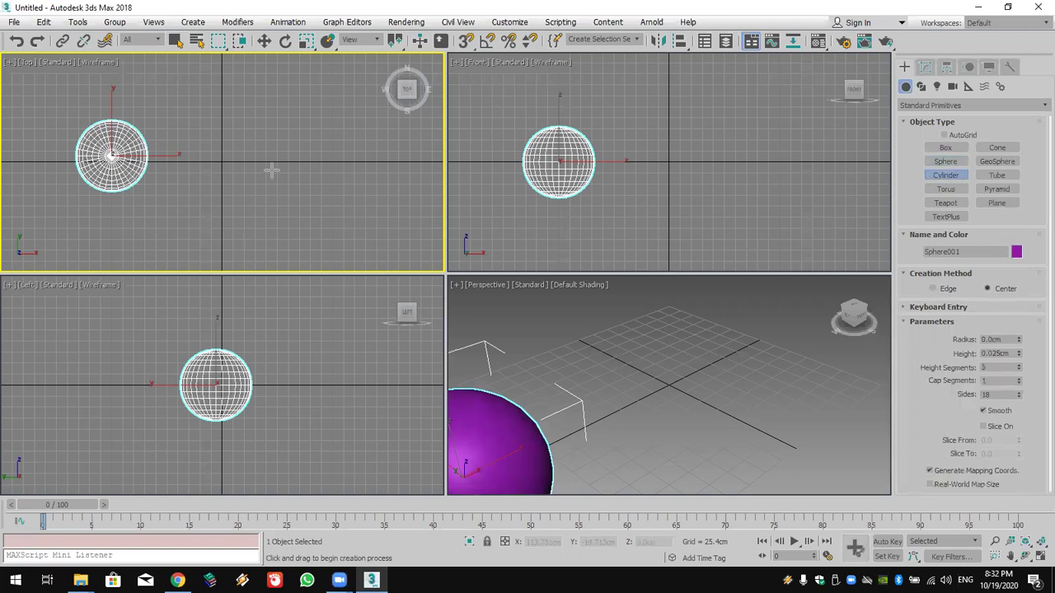
pyautogui.moveTo(275, 160); pyautogui.dragTo(281, 190)
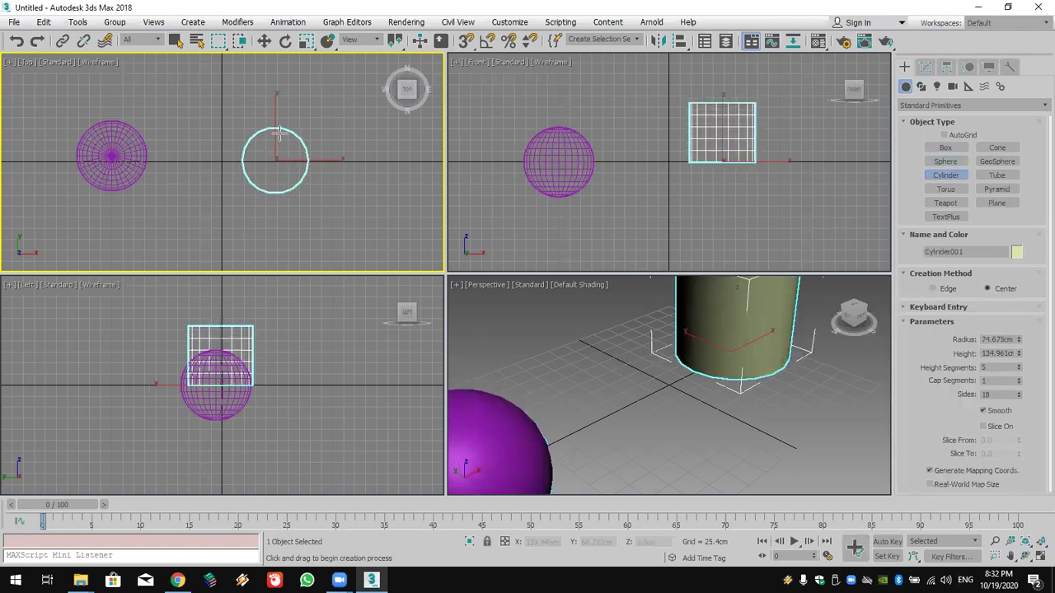
pyautogui.click(702, 438)
pyautogui.scroll(-5, 702, 438)
pyautogui.moveTo(707, 439); pyautogui.dragTo(712, 404, button='middle')
pyautogui.scroll(4, 690, 398)
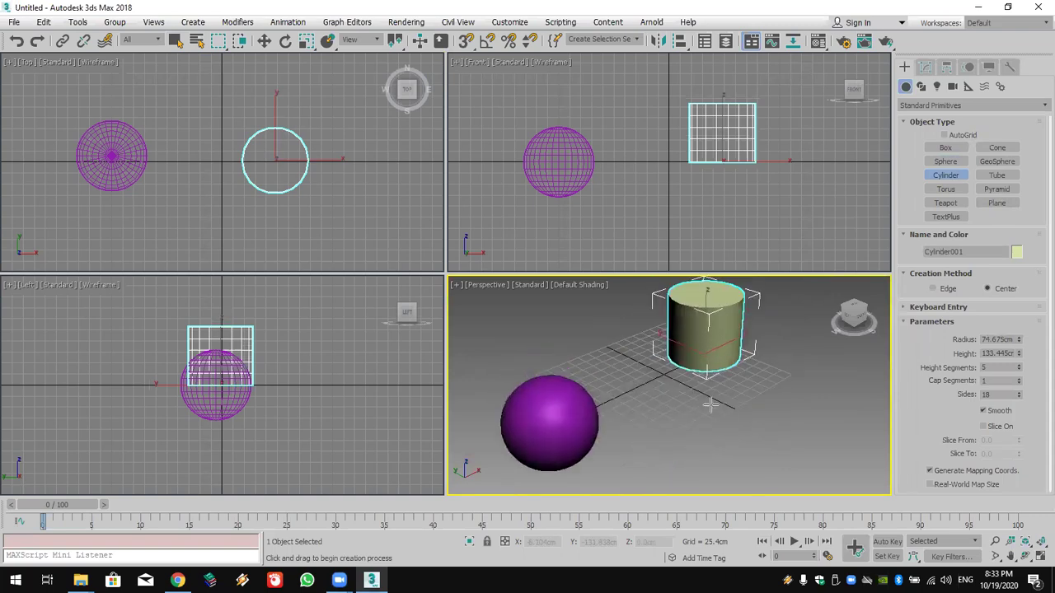
pyautogui.rightClick(614, 433)
pyautogui.click(677, 431)
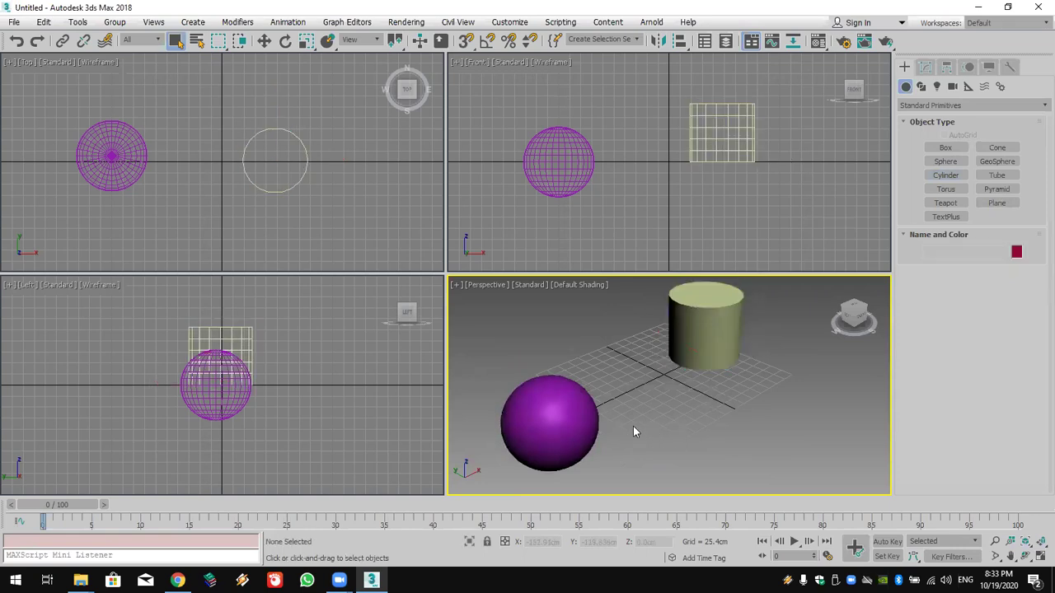
# Step: Compare the sphere and the cylinder by selecting each in turn in the Perspective view
pyautogui.click(558, 418)
pyautogui.click(696, 338)
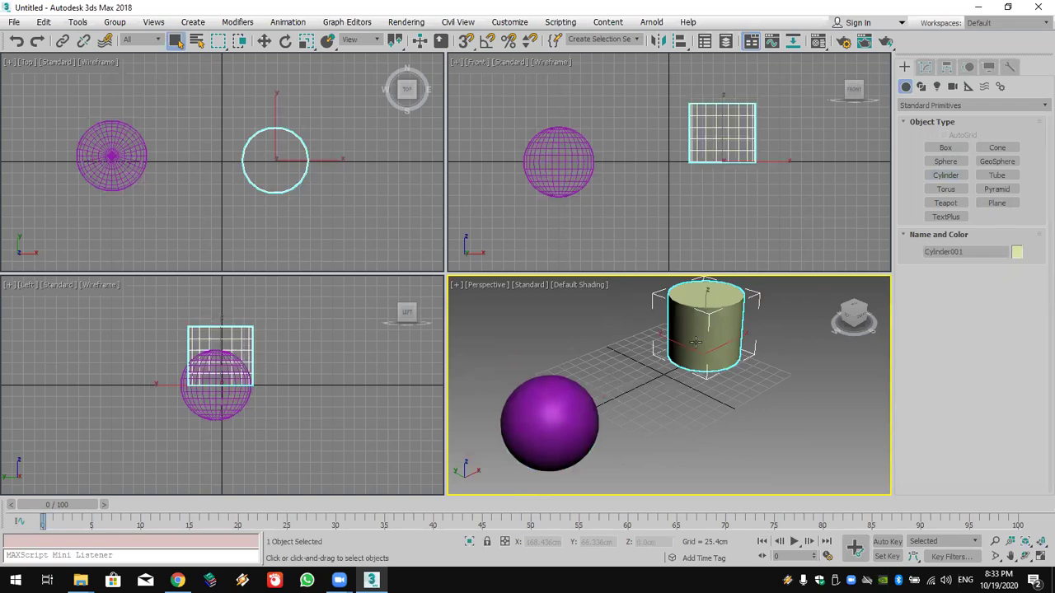
pyautogui.click(648, 414)
pyautogui.click(558, 411)
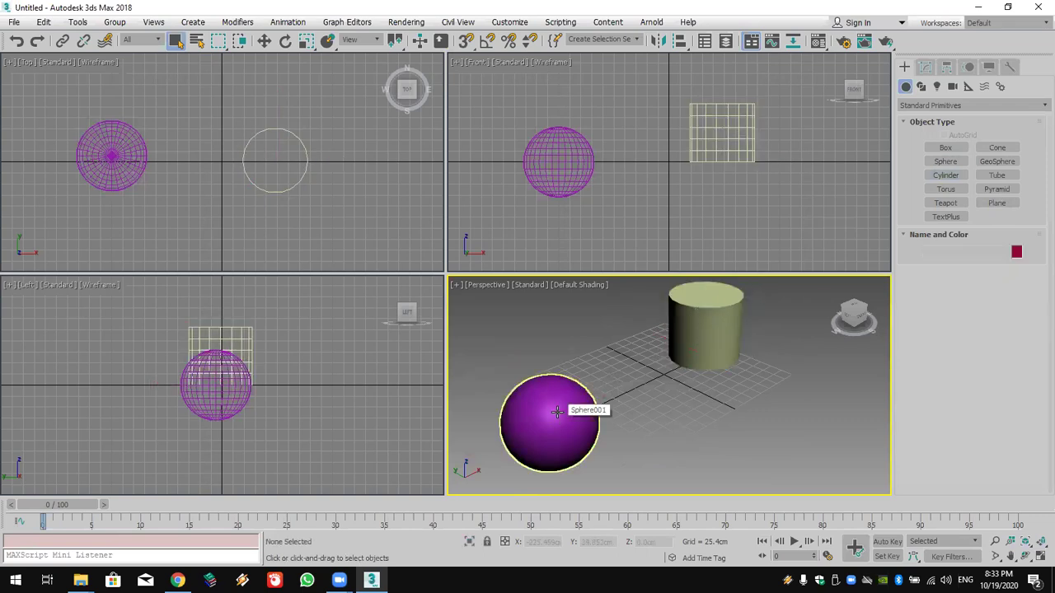
pyautogui.click(557, 412)
pyautogui.click(705, 330)
pyautogui.click(561, 416)
pyautogui.click(692, 325)
pyautogui.click(567, 411)
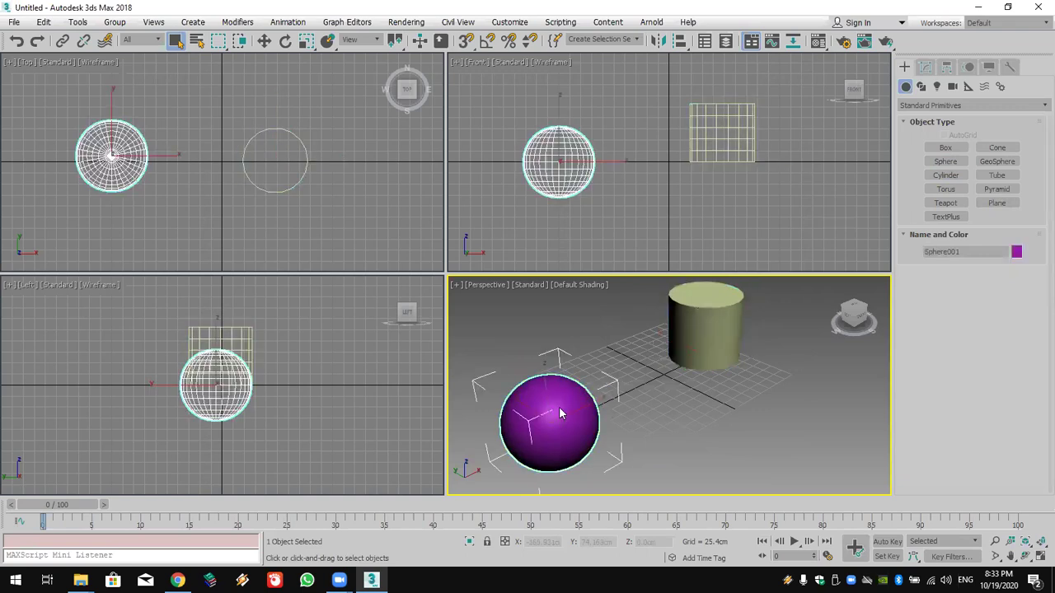
# Step: Inspect the cylinder's vertex and face counts in its object properties
pyautogui.click(706, 306)
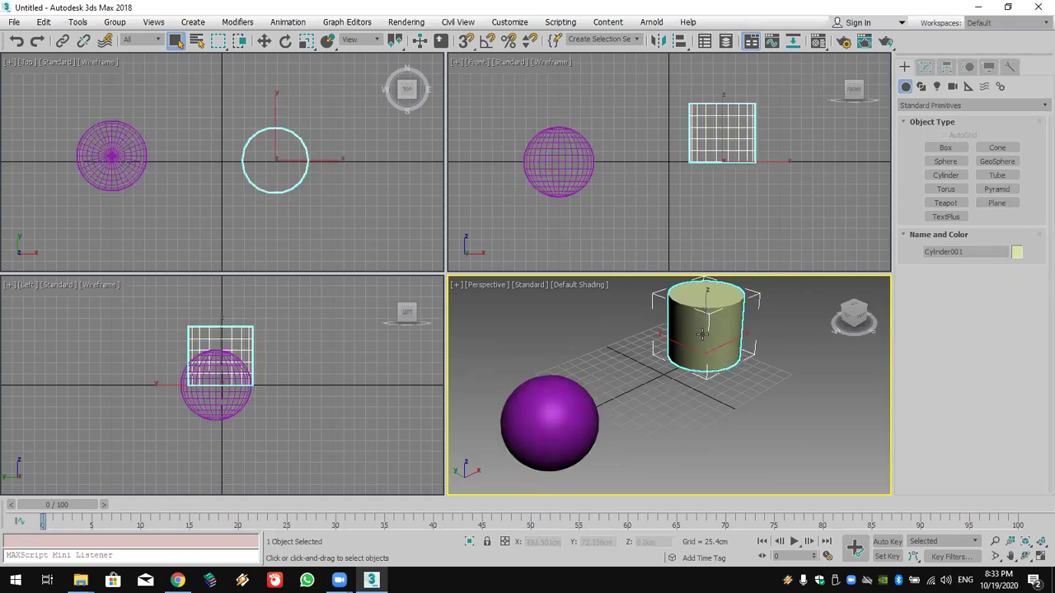
pyautogui.rightClick(703, 329)
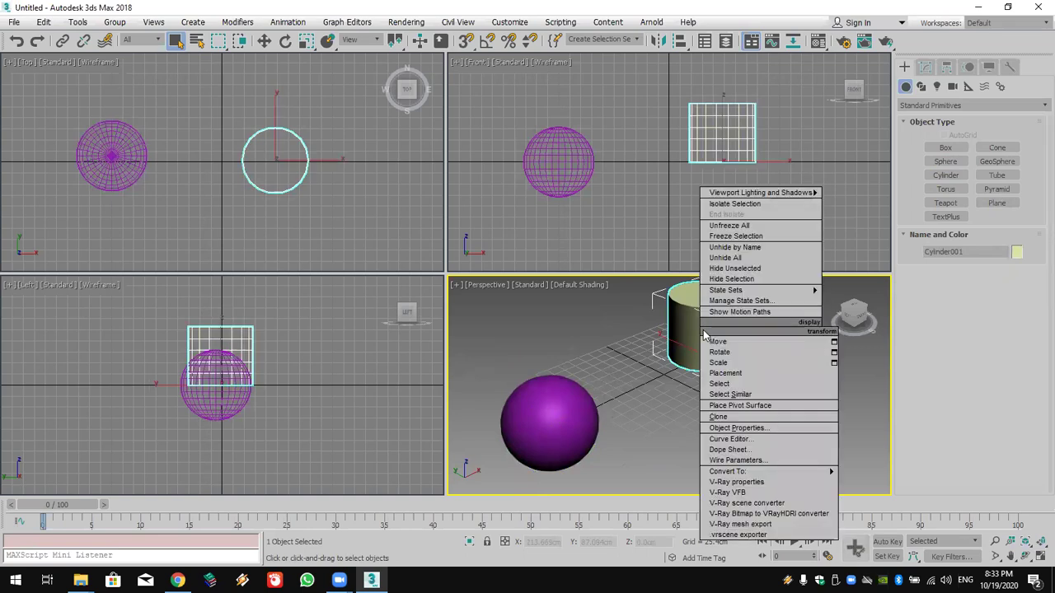
pyautogui.click(762, 429)
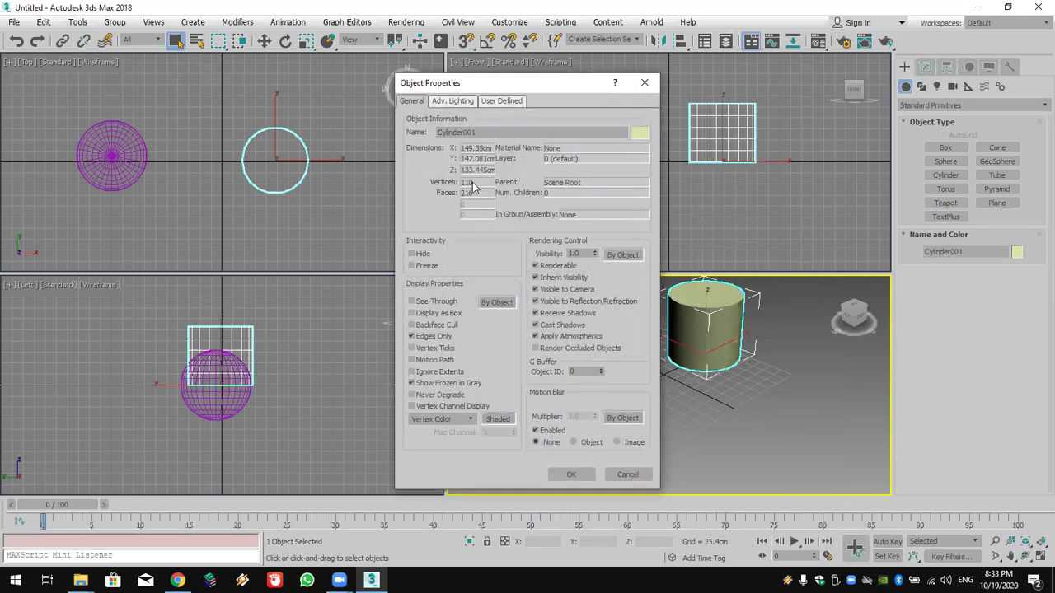
pyautogui.click(644, 83)
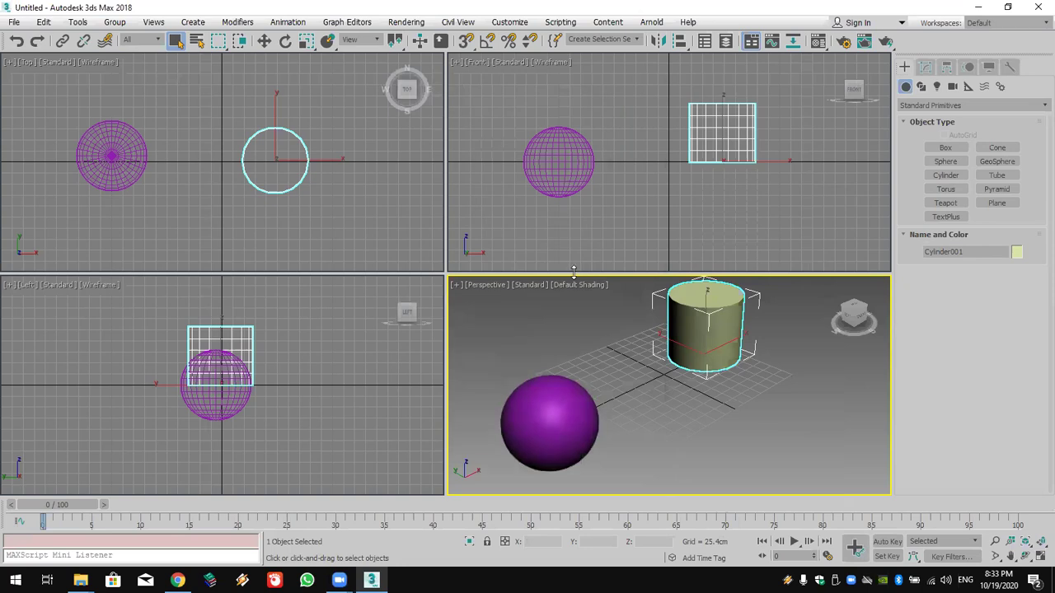
# Step: Inspect the sphere's vertex and face counts in its object properties
pyautogui.click(544, 414)
pyautogui.rightClick(545, 414)
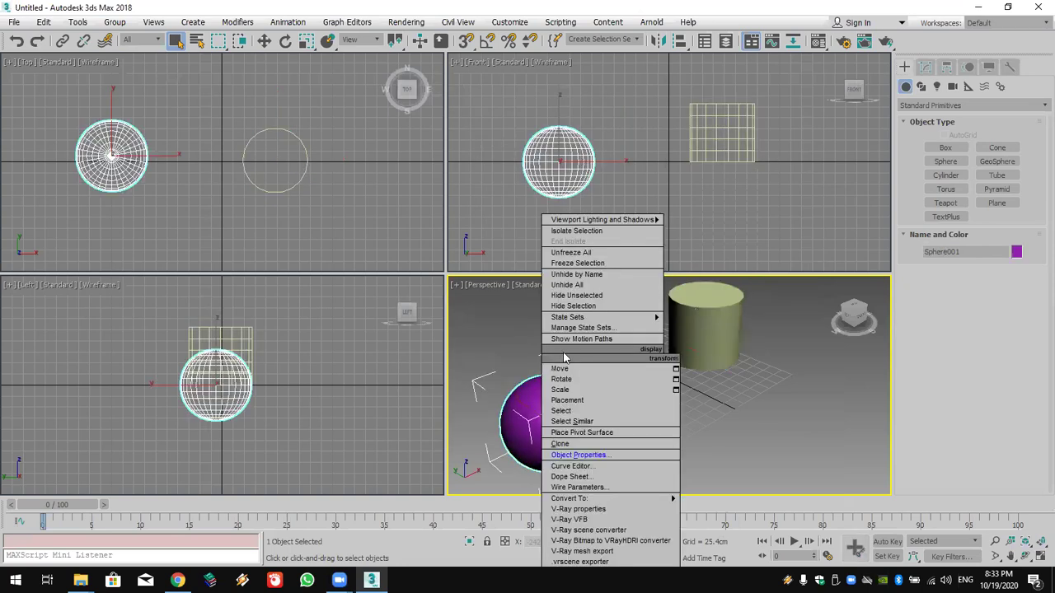
pyautogui.click(608, 455)
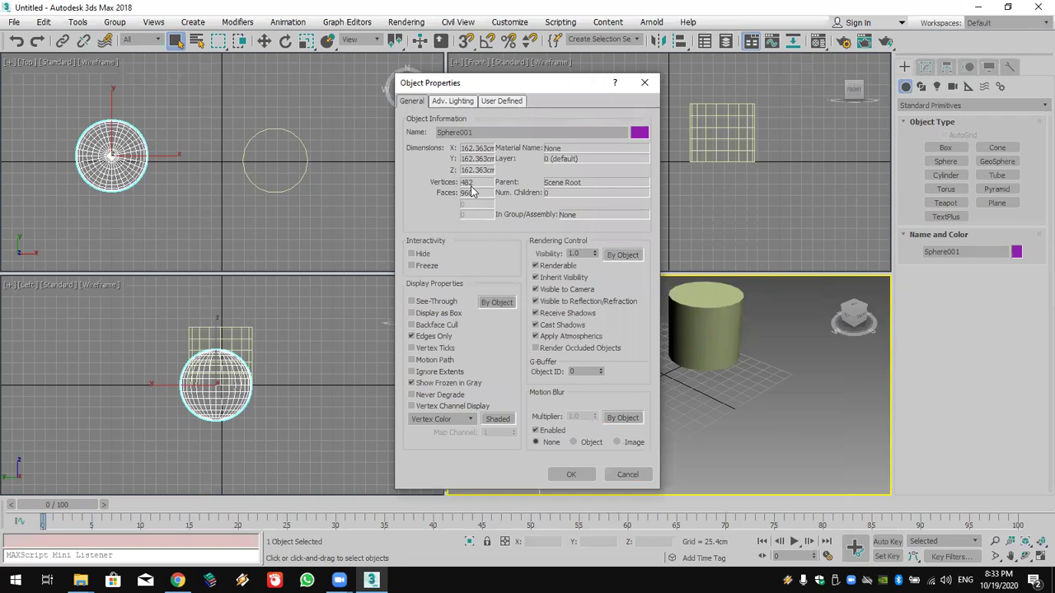
pyautogui.click(644, 83)
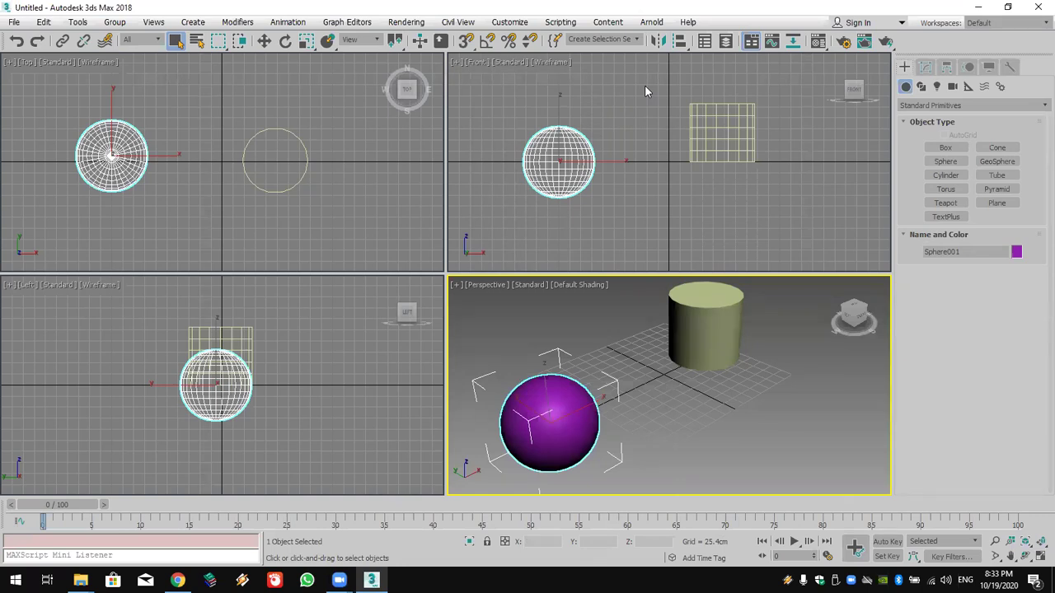
# Step: Delete the cylinder and clone the sphere along X as 5 independent copies, with the first copy at about X 2.7 cm
pyautogui.click(717, 334)
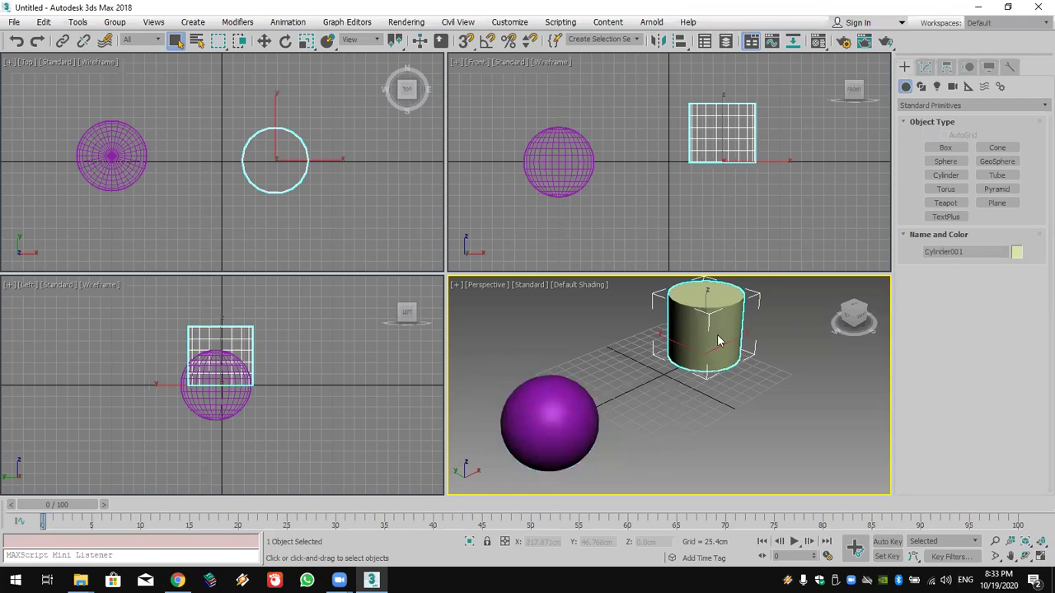
pyautogui.press('Delete')
pyautogui.click(263, 41)
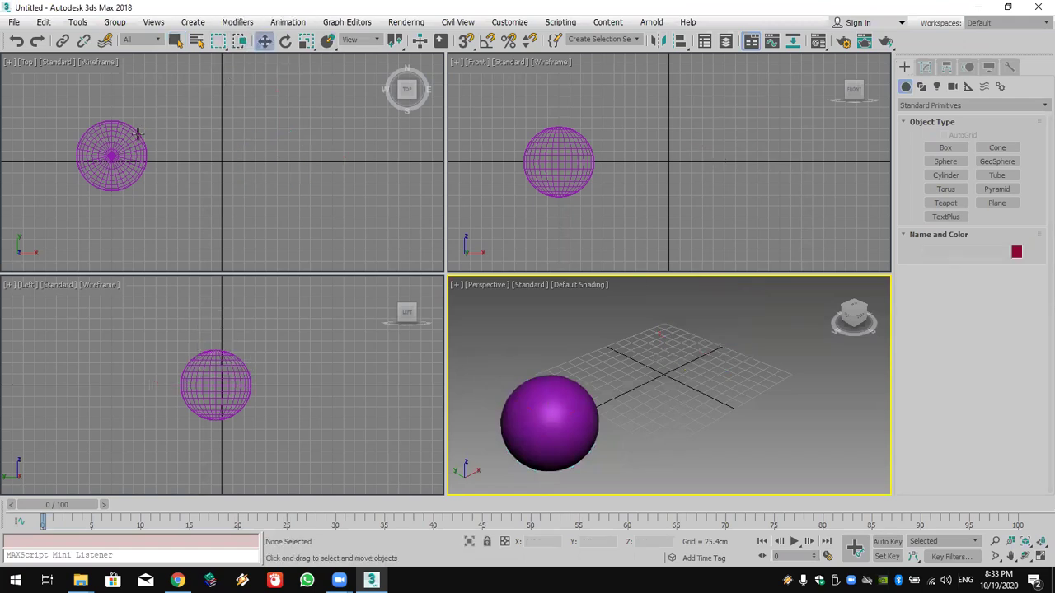
pyautogui.click(139, 133)
pyautogui.keyDown('shift'); pyautogui.moveTo(169, 159); pyautogui.dragTo(281, 162); pyautogui.keyUp('shift')
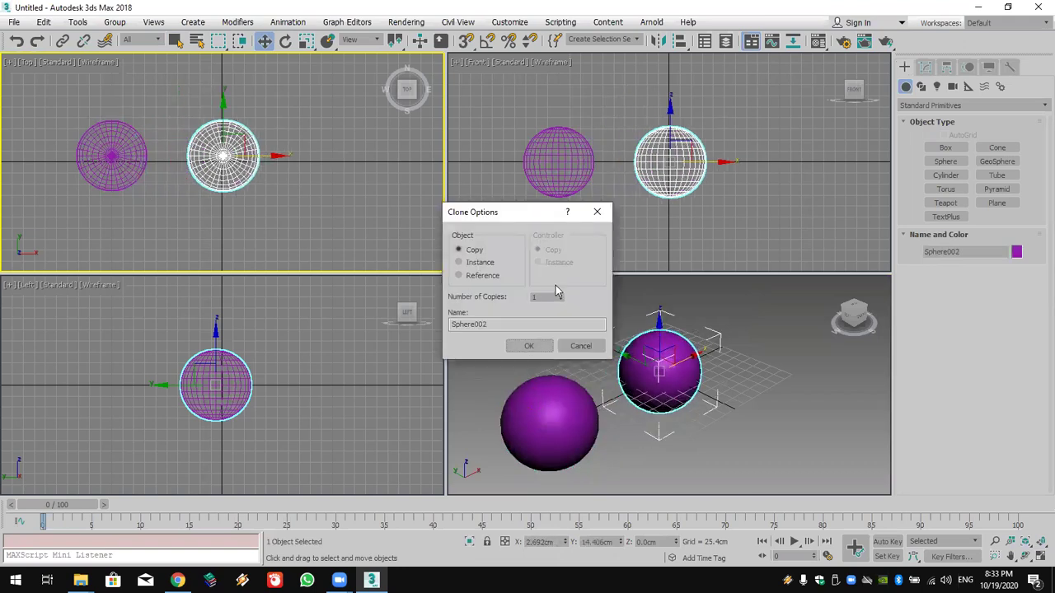
pyautogui.doubleClick(532, 298)
pyautogui.click(488, 325)
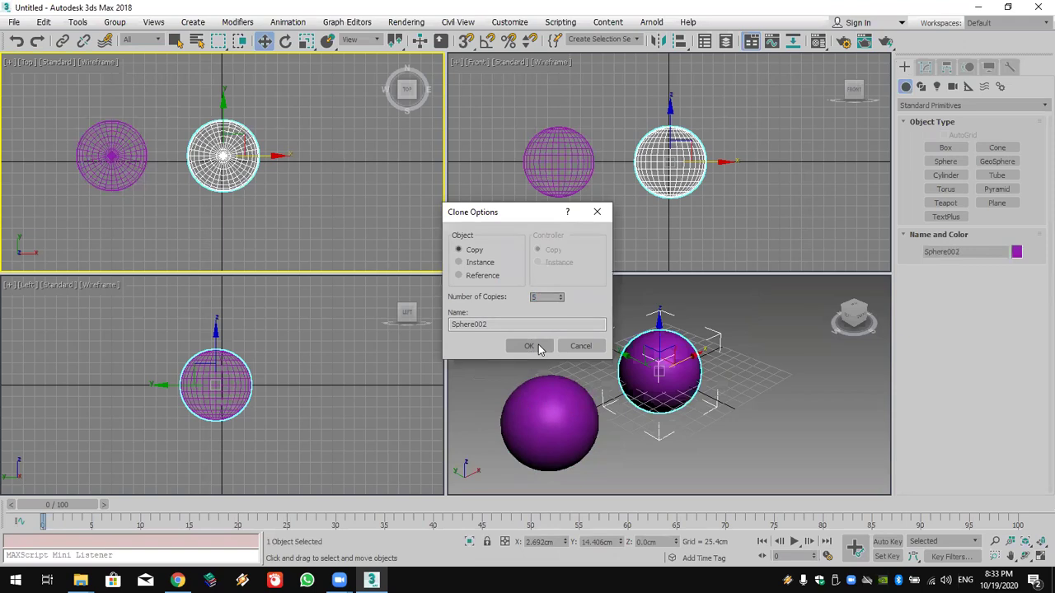
pyautogui.click(530, 346)
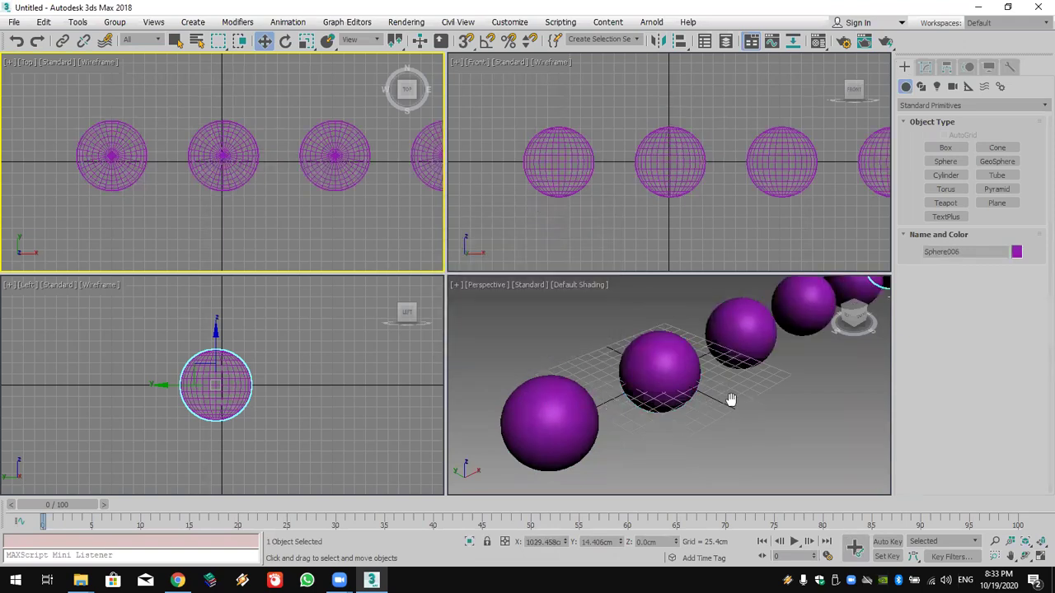
# Step: Check the row of sphere copies in the Perspective view by selecting them one after another
pyautogui.scroll(-3, 680, 416)
pyautogui.click(766, 418)
pyautogui.click(768, 315)
pyautogui.click(736, 330)
pyautogui.click(699, 348)
pyautogui.click(659, 369)
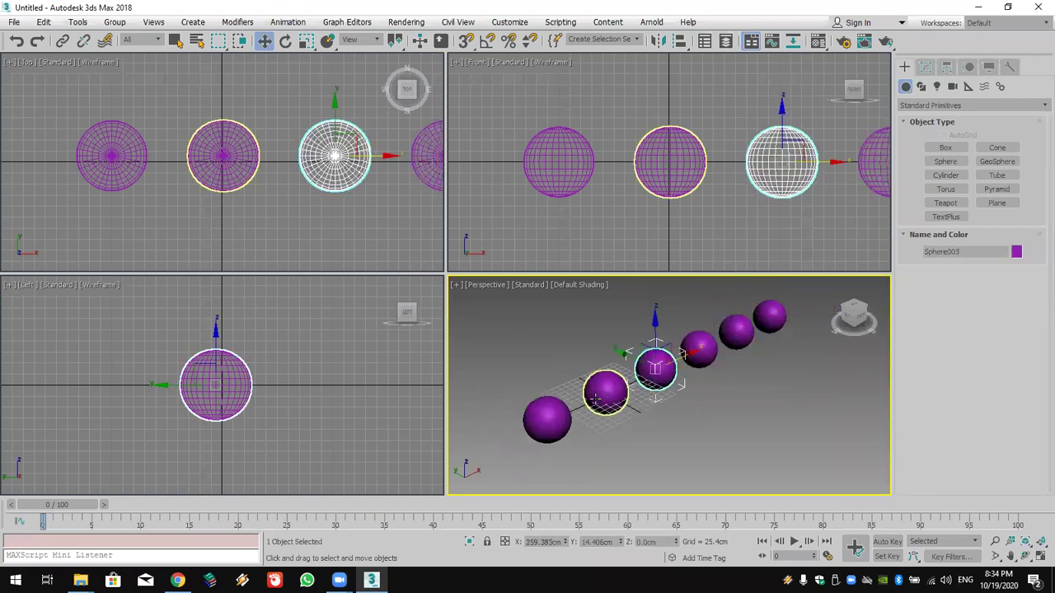
# Step: Apply an Edit Mesh modifier to the second sphere in the row, framed up close in the Front view
pyautogui.click(596, 397)
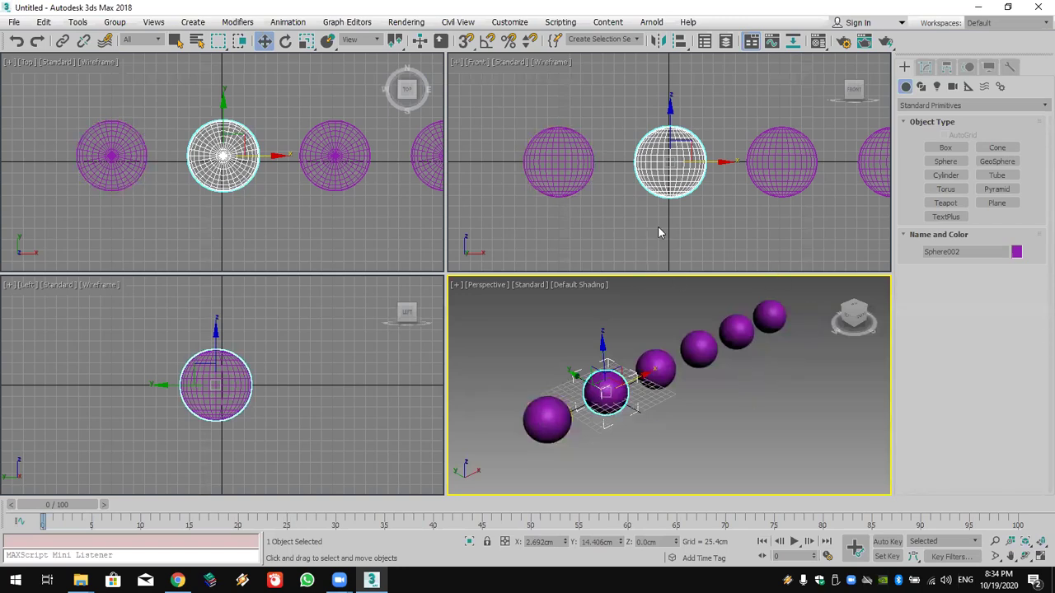
pyautogui.moveTo(658, 227); pyautogui.dragTo(637, 232, button='middle')
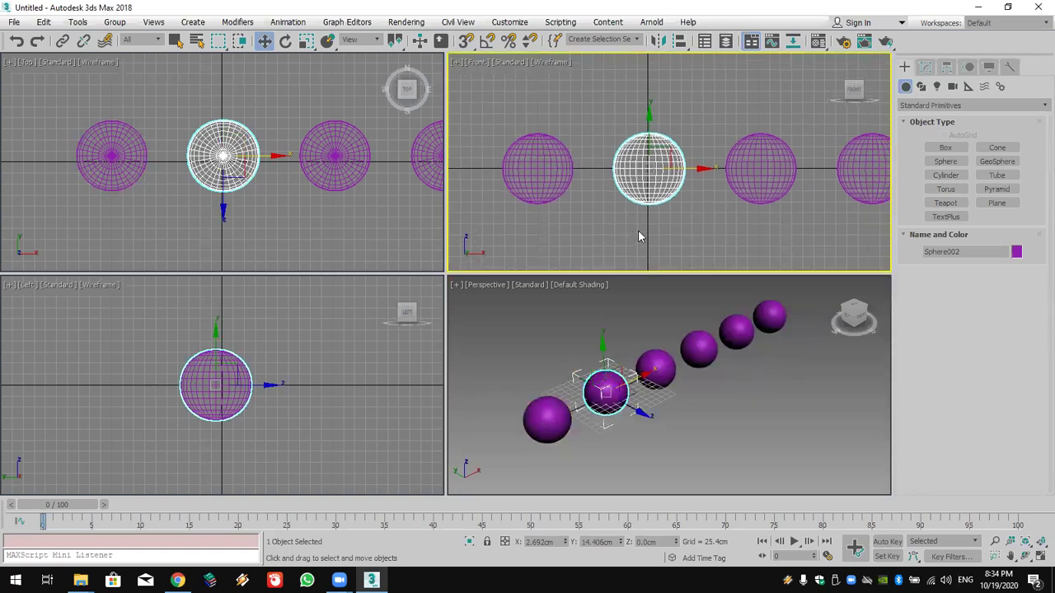
pyautogui.scroll(2, 649, 192)
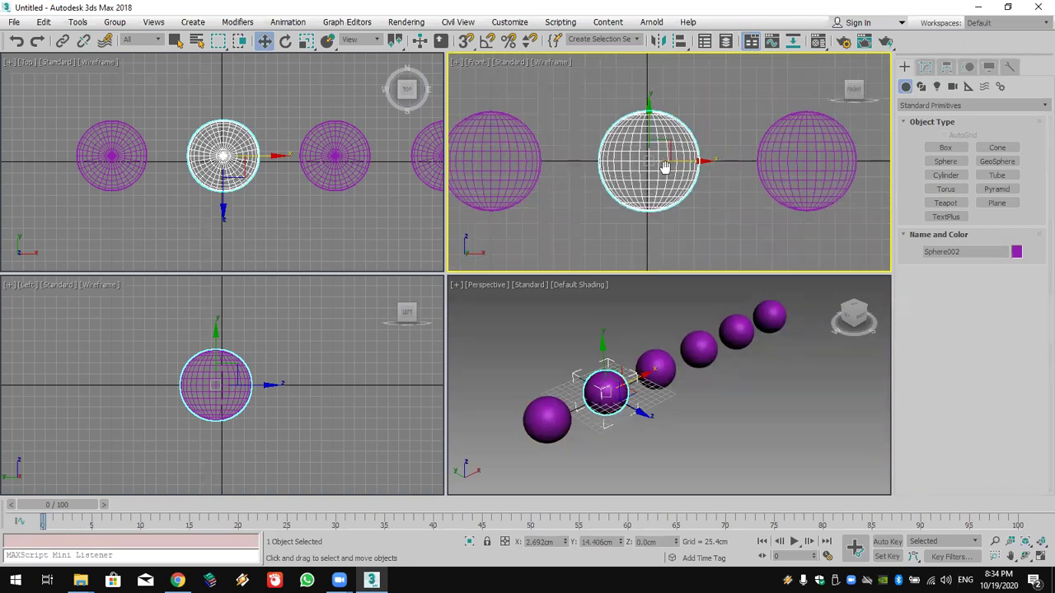
pyautogui.scroll(2, 668, 173)
pyautogui.click(926, 67)
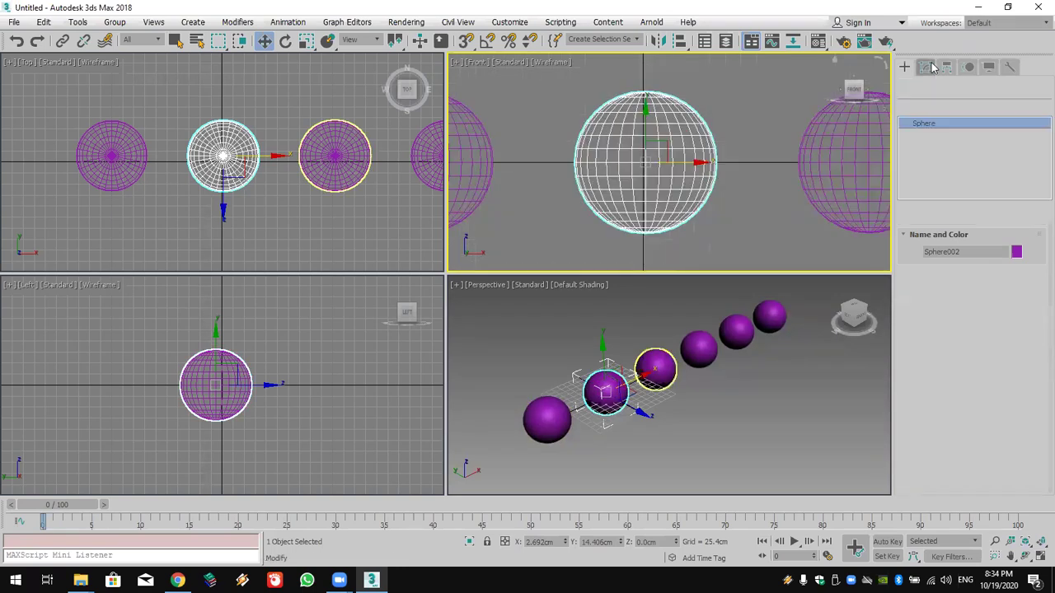
pyautogui.click(932, 106)
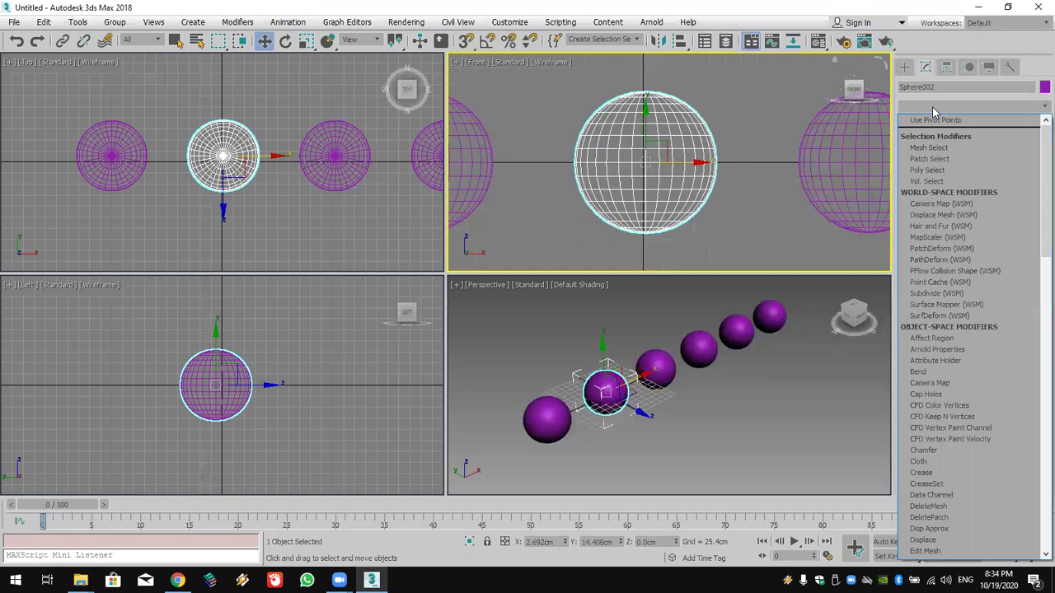
pyautogui.press('e')
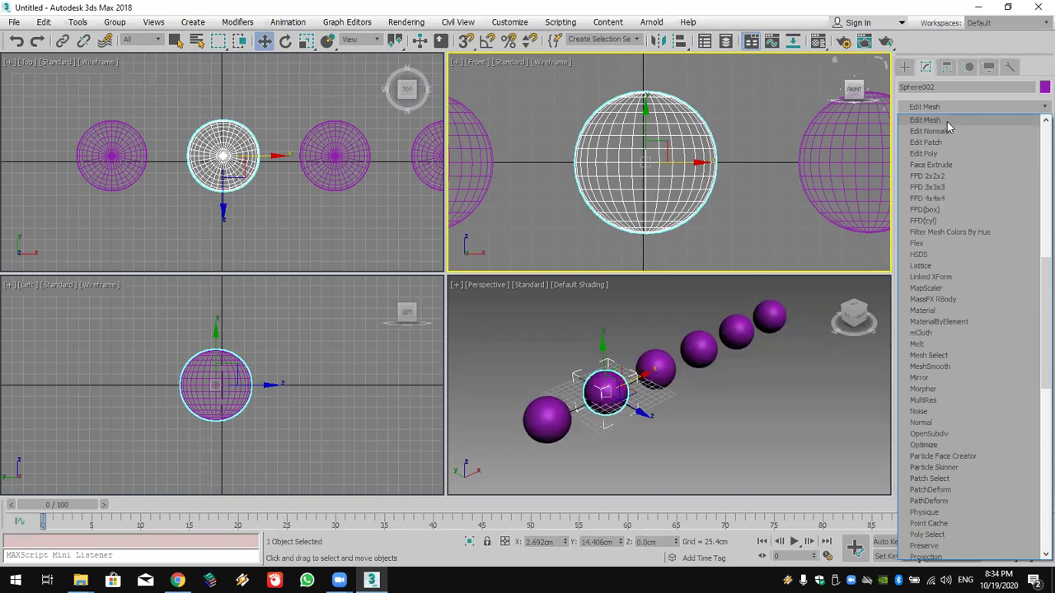
pyautogui.click(947, 121)
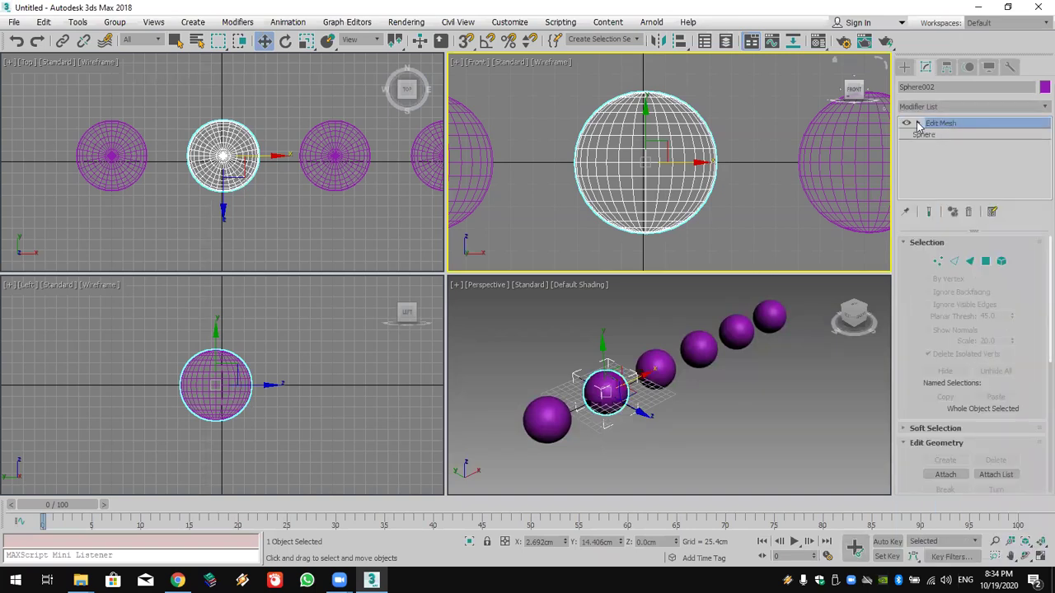
# Step: Select all vertices in the upper half of the second sphere at the Edit Mesh Vertex level
pyautogui.click(918, 124)
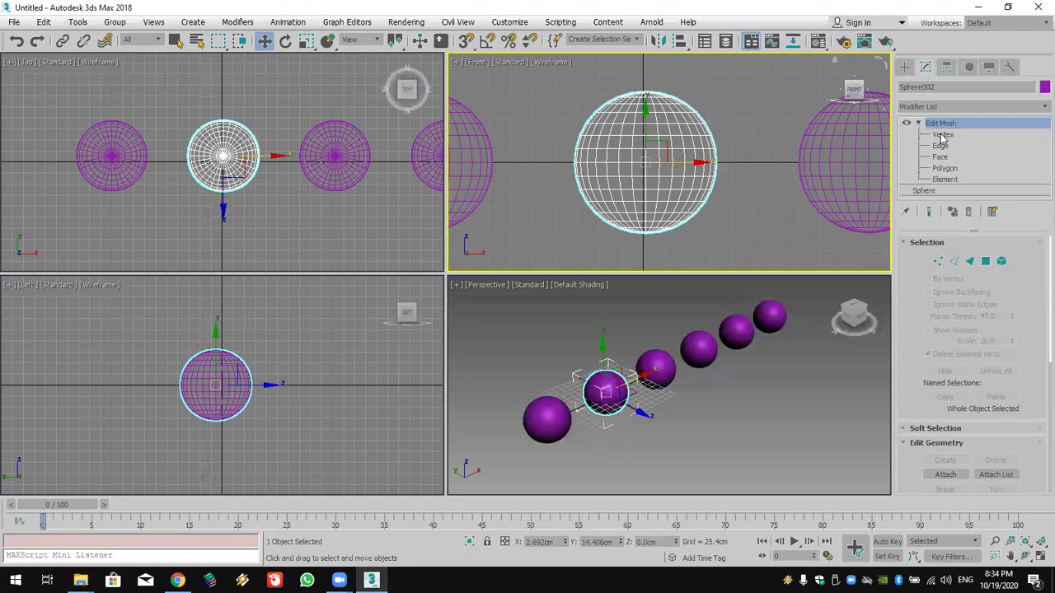
pyautogui.click(946, 140)
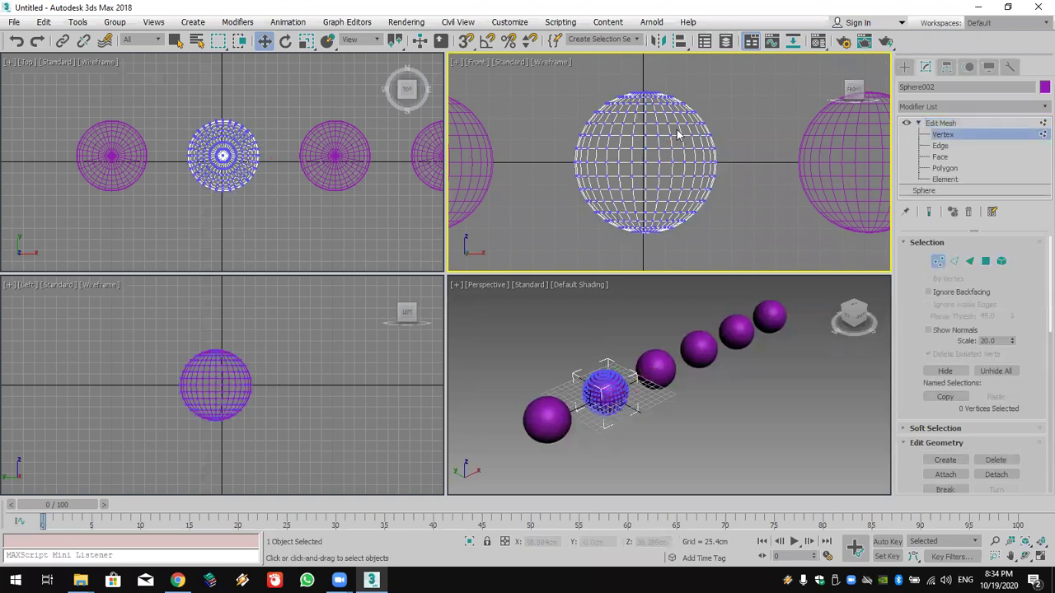
pyautogui.moveTo(666, 126); pyautogui.dragTo(531, 160)
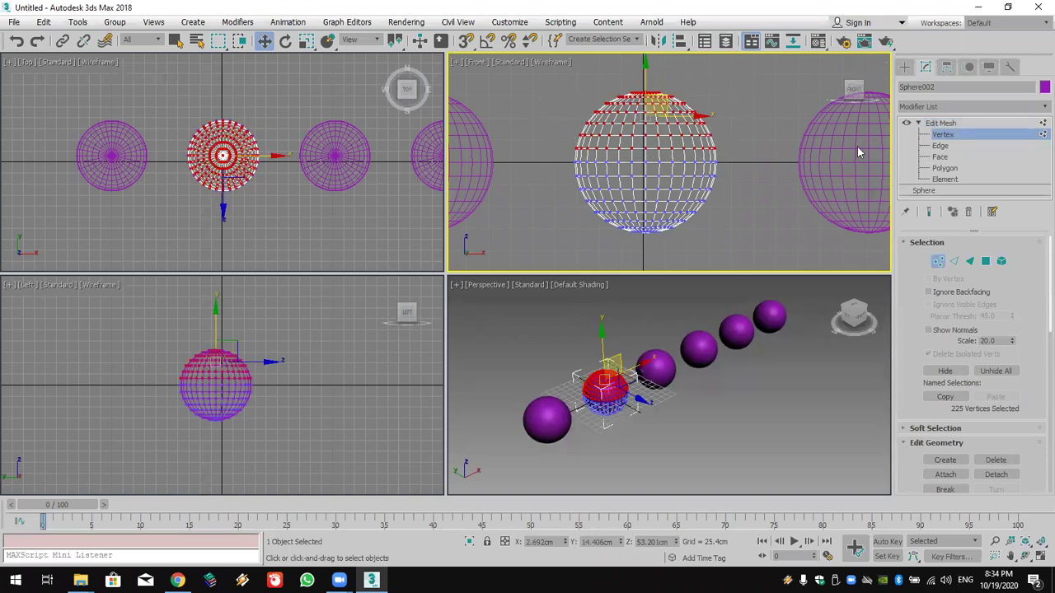
# Step: Select a single edge above the sphere's middle at Edge level, and a single triangular face near its middle at Face level
pyautogui.click(940, 146)
pyautogui.scroll(2, 665, 143)
pyautogui.scroll(2, 665, 143)
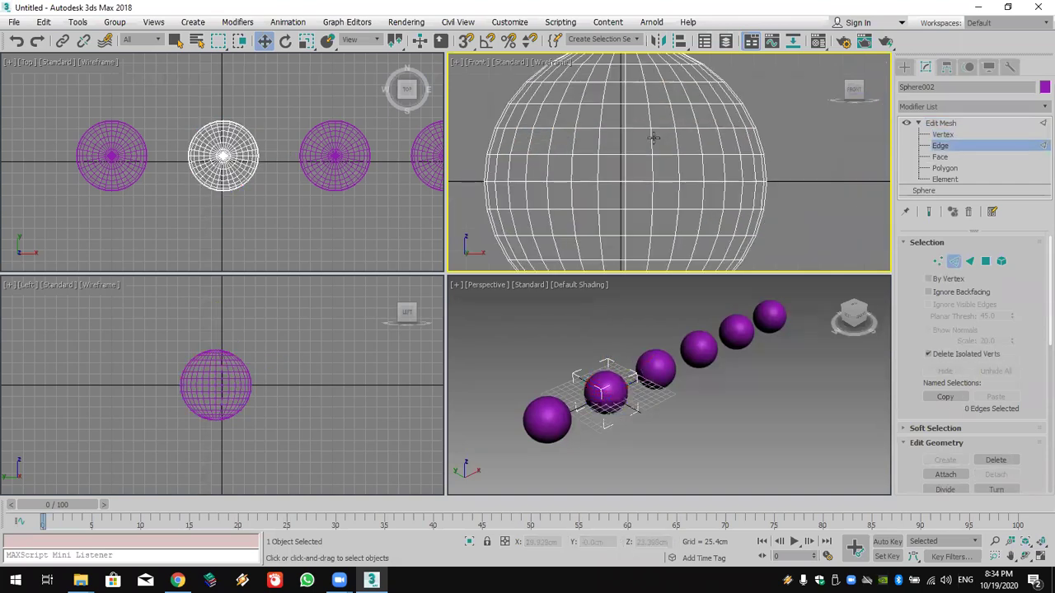
pyautogui.click(659, 129)
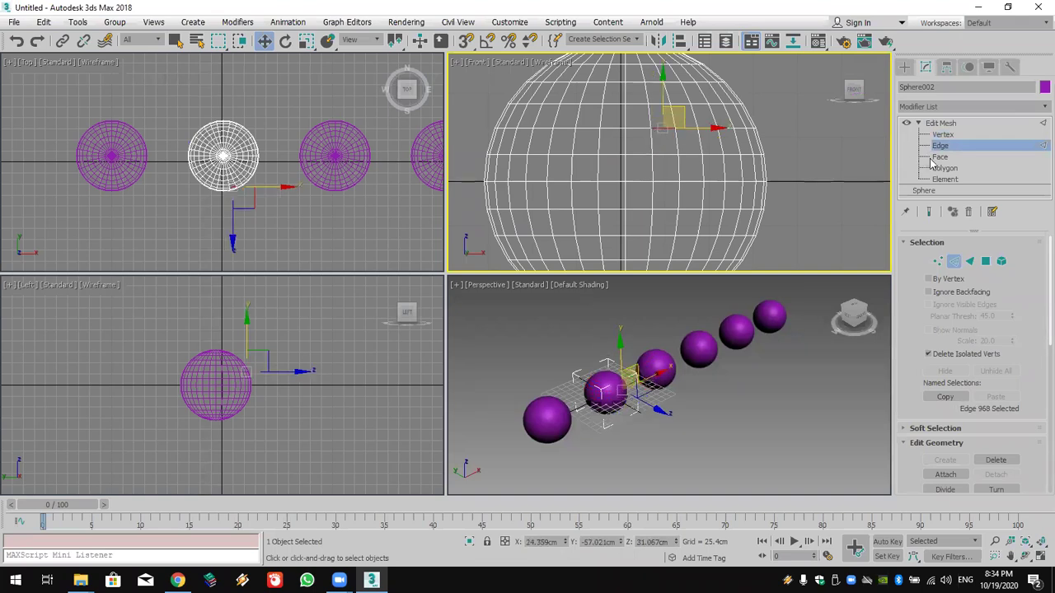
pyautogui.click(940, 156)
pyautogui.click(666, 171)
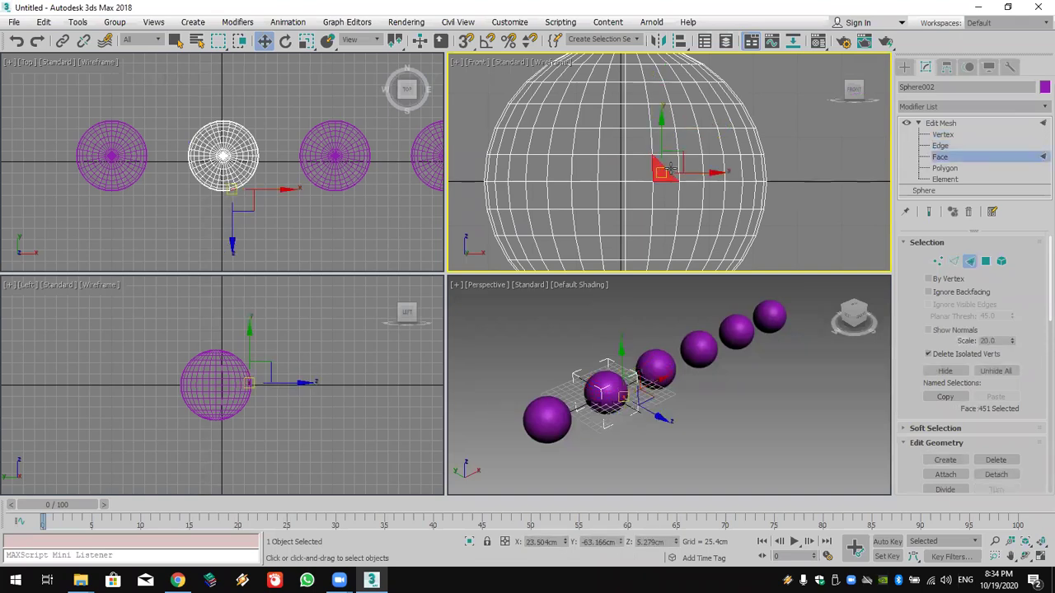
# Step: Select another triangular face on the second sphere's upper half, and a single four-sided polygon above its middle at Polygon level
pyautogui.click(691, 142)
pyautogui.click(691, 135)
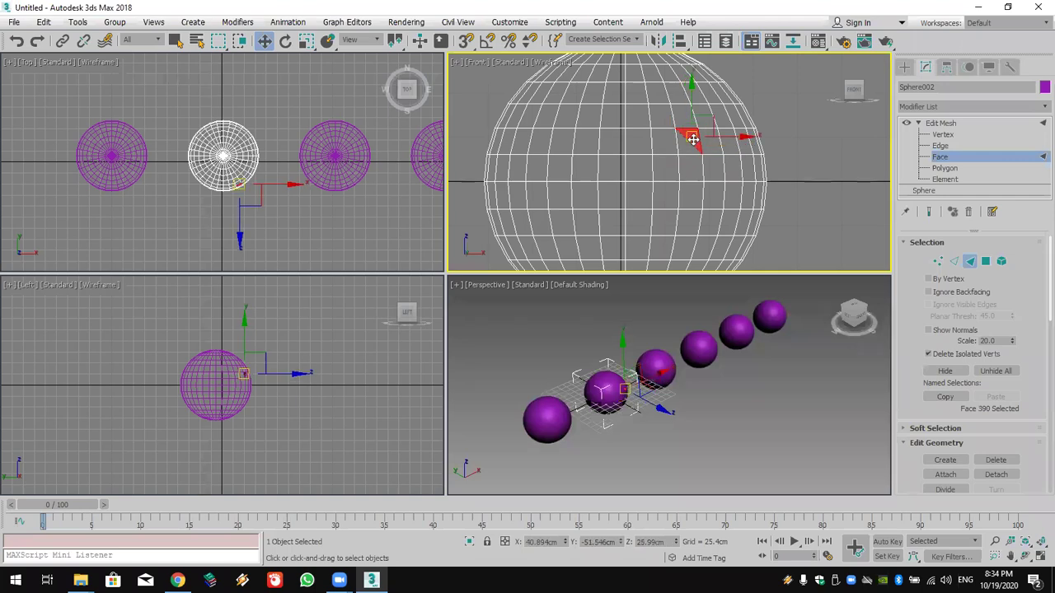
pyautogui.click(943, 168)
pyautogui.click(661, 145)
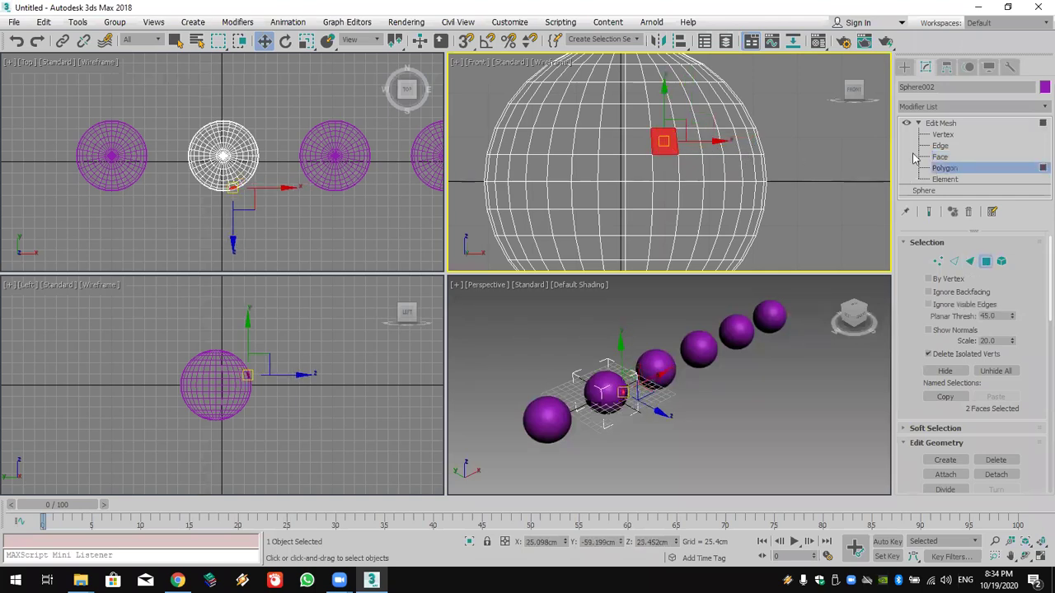
# Step: Select the entire second sphere as one element at the Edit Mesh Element level
pyautogui.click(945, 179)
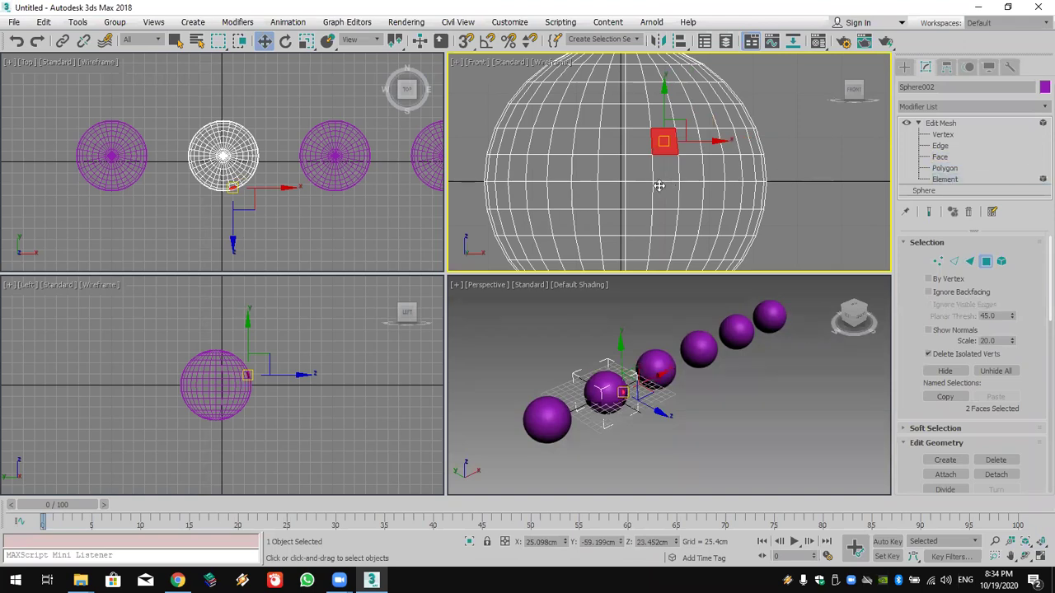
pyautogui.click(659, 186)
pyautogui.scroll(-6, 659, 185)
pyautogui.scroll(3, 670, 150)
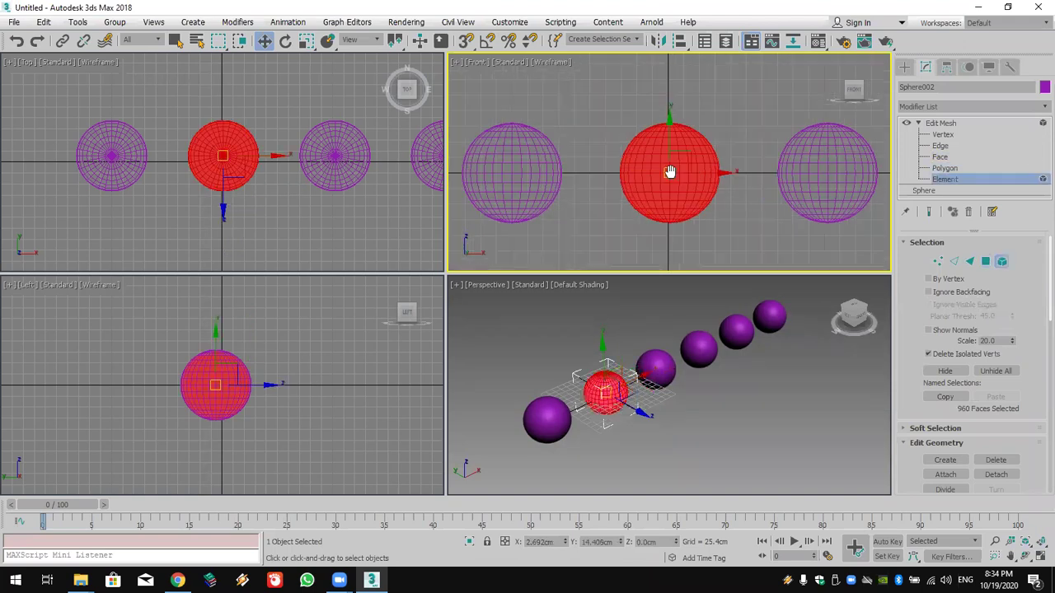
pyautogui.scroll(2, 669, 171)
pyautogui.moveTo(671, 172); pyautogui.dragTo(648, 169, button='middle')
# Step: Scale down the upper-half vertices of the second sphere at Vertex level to form a smaller dome
pyautogui.click(942, 135)
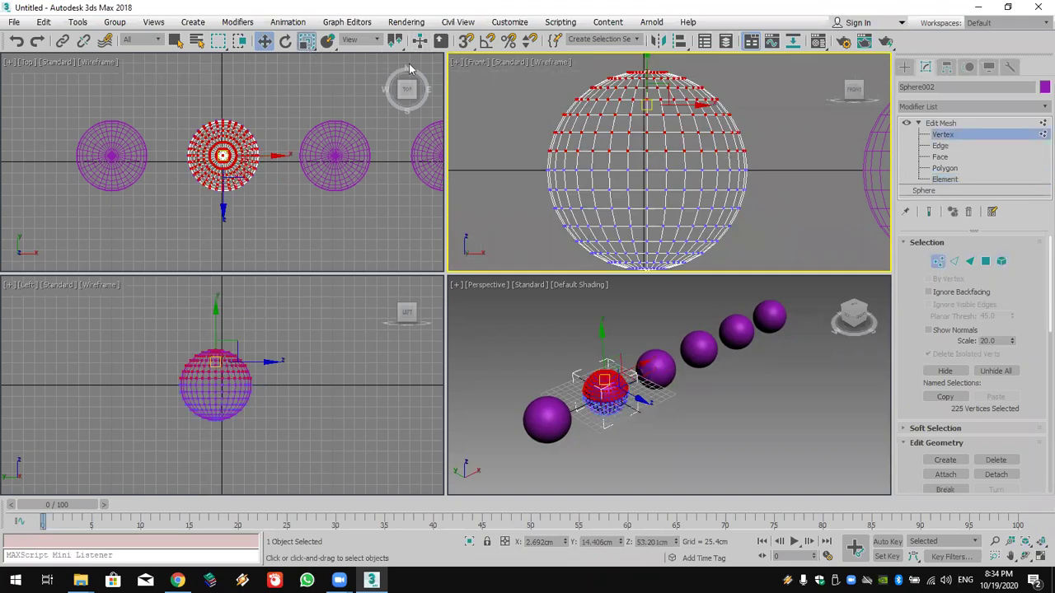
pyautogui.click(306, 41)
pyautogui.moveTo(647, 91); pyautogui.dragTo(770, 196)
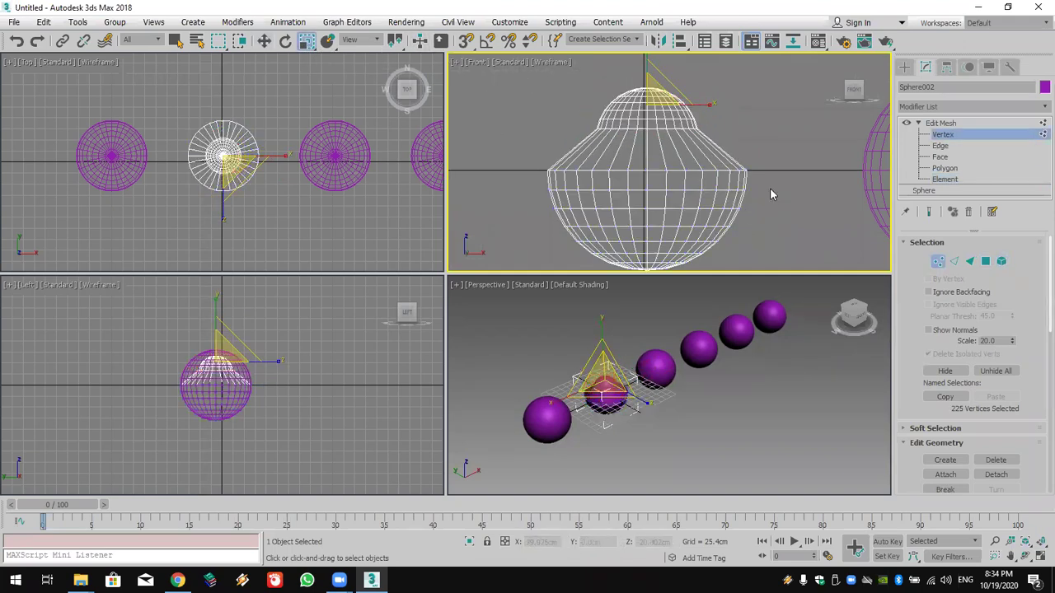
# Step: Scale a band of vertices below the second sphere's middle inward into a narrow neck, and leave Vertex level with nothing selected
pyautogui.moveTo(529, 237); pyautogui.dragTo(763, 198)
pyautogui.moveTo(648, 210); pyautogui.dragTo(641, 306)
pyautogui.moveTo(655, 403); pyautogui.dragTo(728, 377, button='middle')
pyautogui.scroll(2, 728, 376)
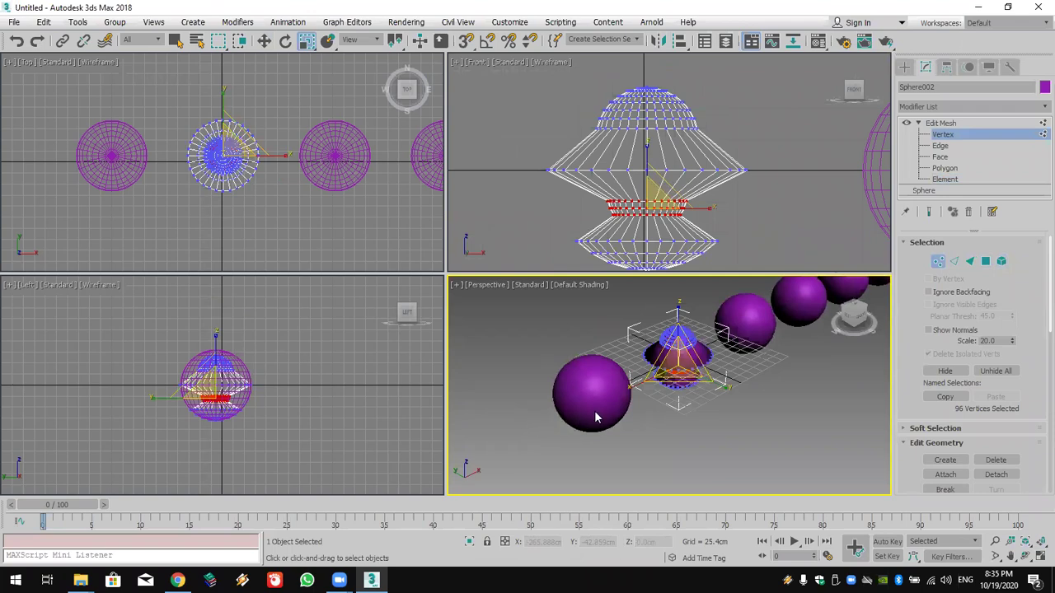
pyautogui.click(944, 123)
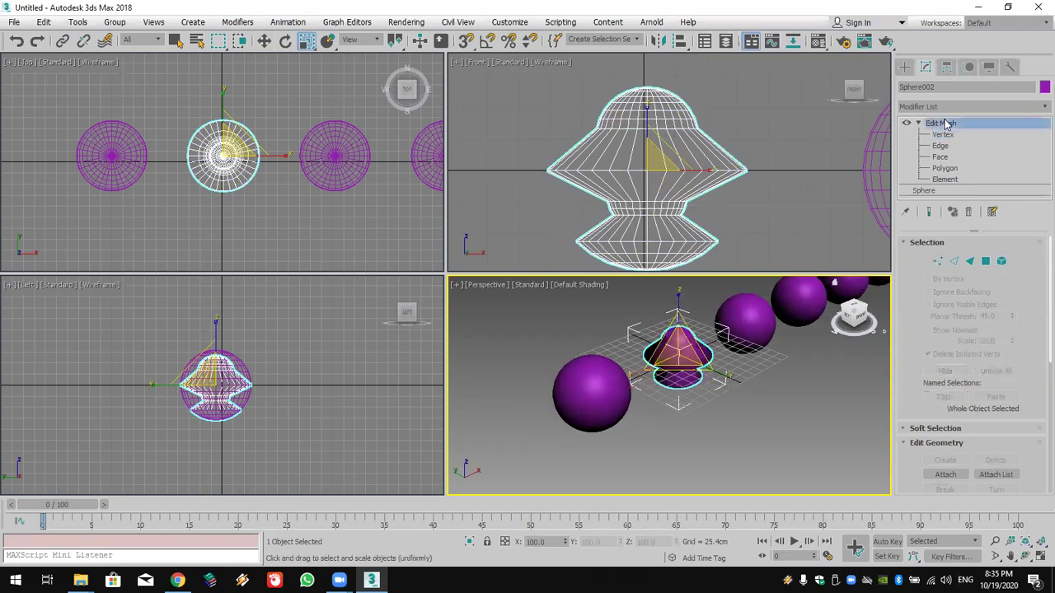
pyautogui.click(762, 440)
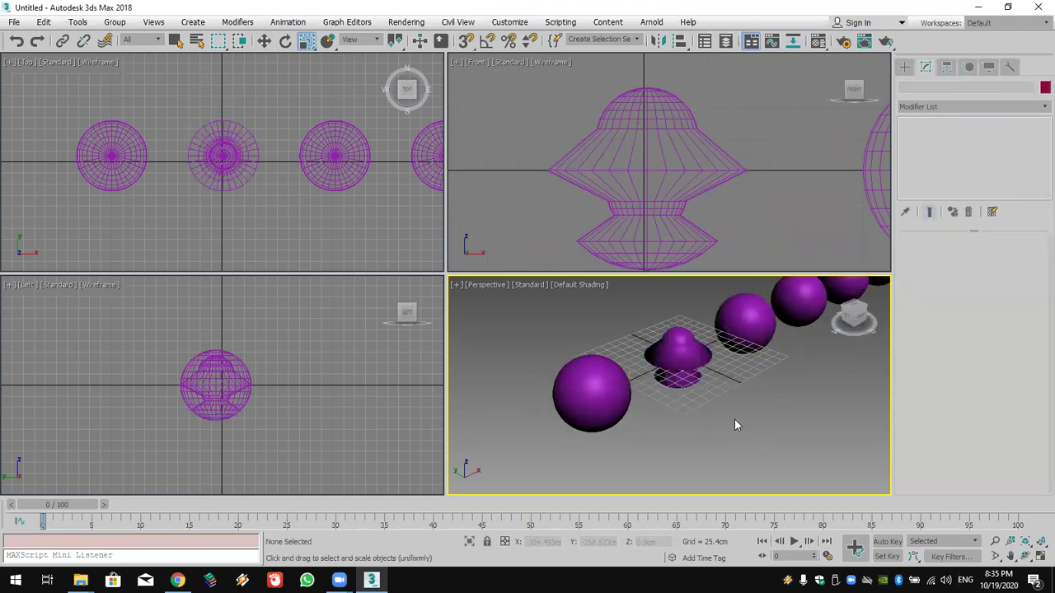
# Step: Apply an Edit Mesh modifier to the third sphere in the row and expand its sub-object levels
pyautogui.moveTo(734, 419); pyautogui.dragTo(671, 407, button='middle')
pyautogui.click(630, 389)
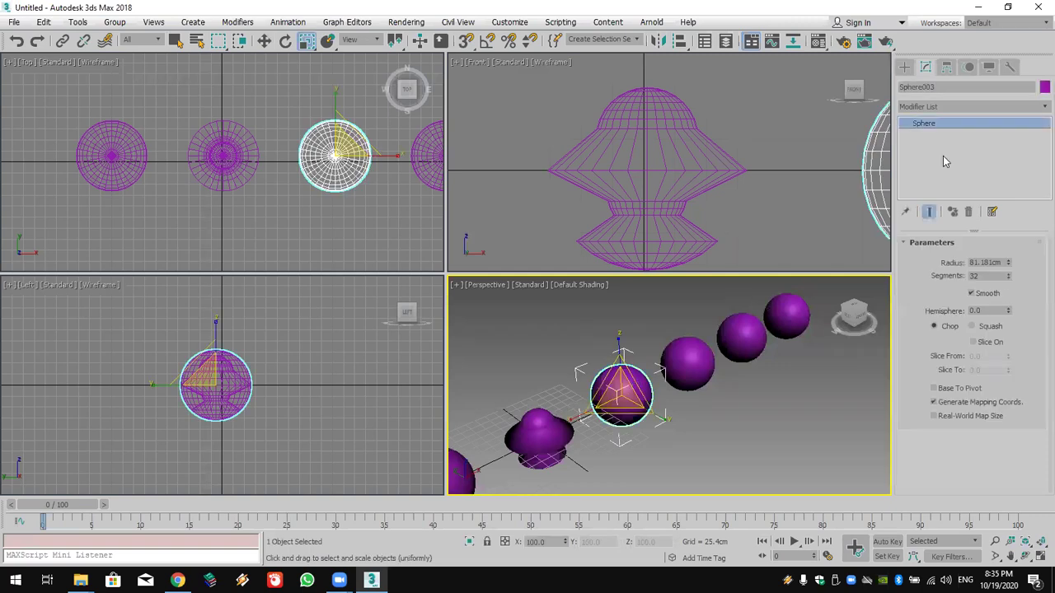
pyautogui.click(990, 105)
pyautogui.press('e')
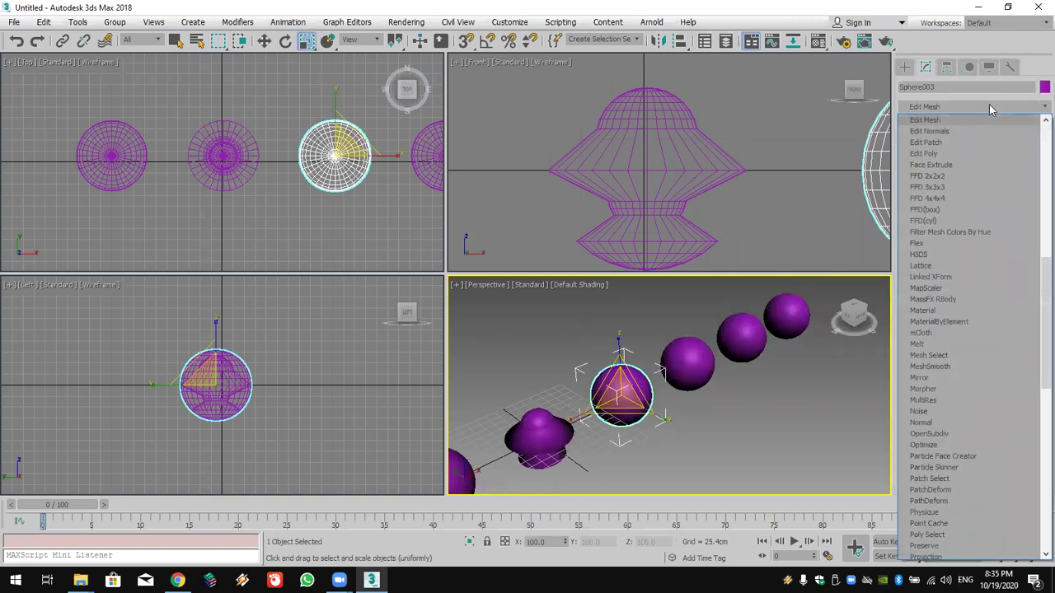
pyautogui.click(979, 128)
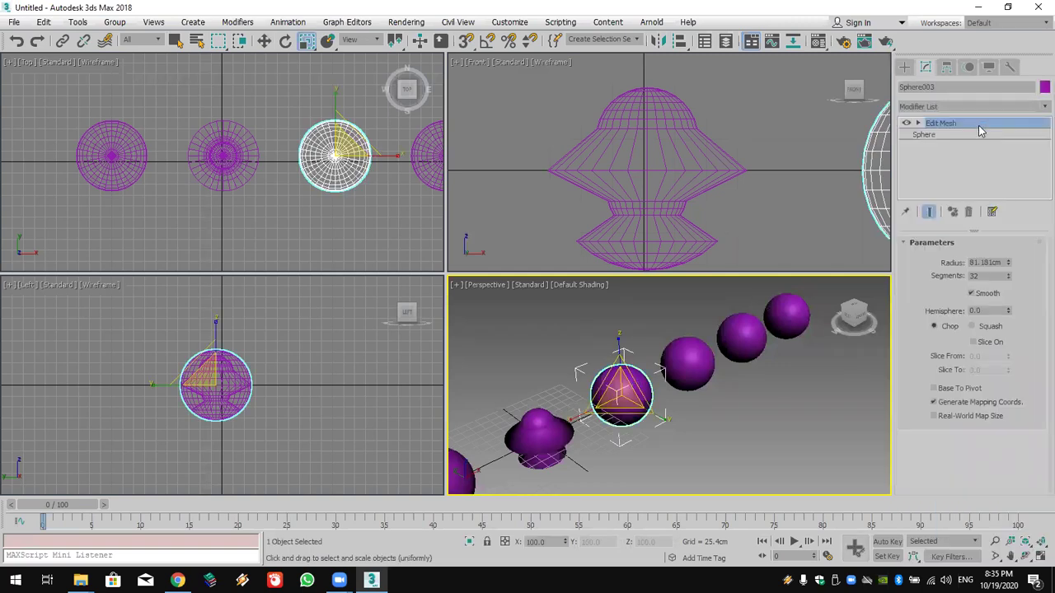
pyautogui.click(918, 123)
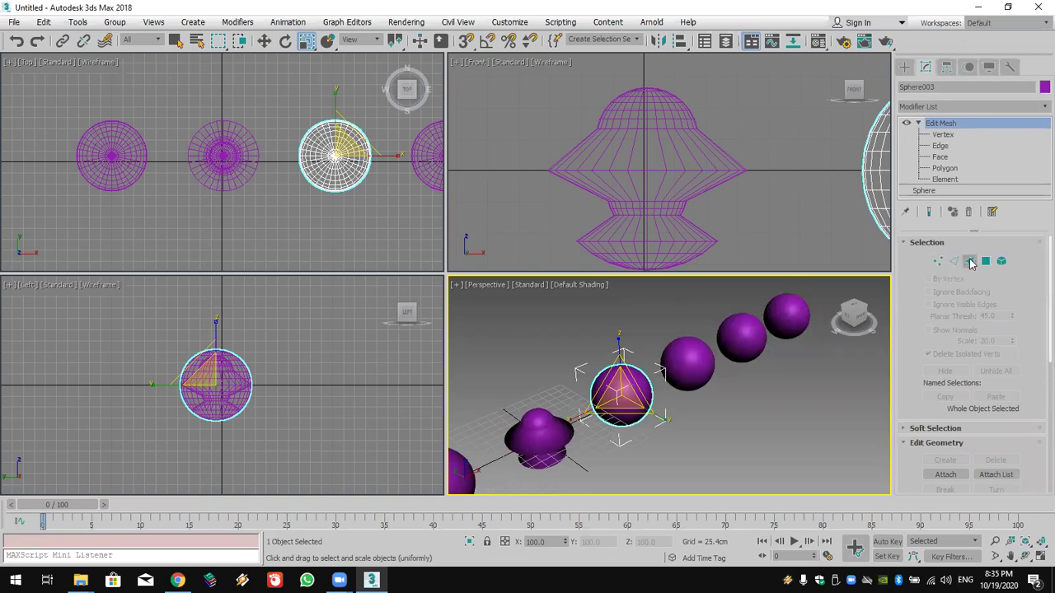
# Step: Select the band of polygons around the third sphere's middle in the Front view and scale it inward
pyautogui.click(948, 168)
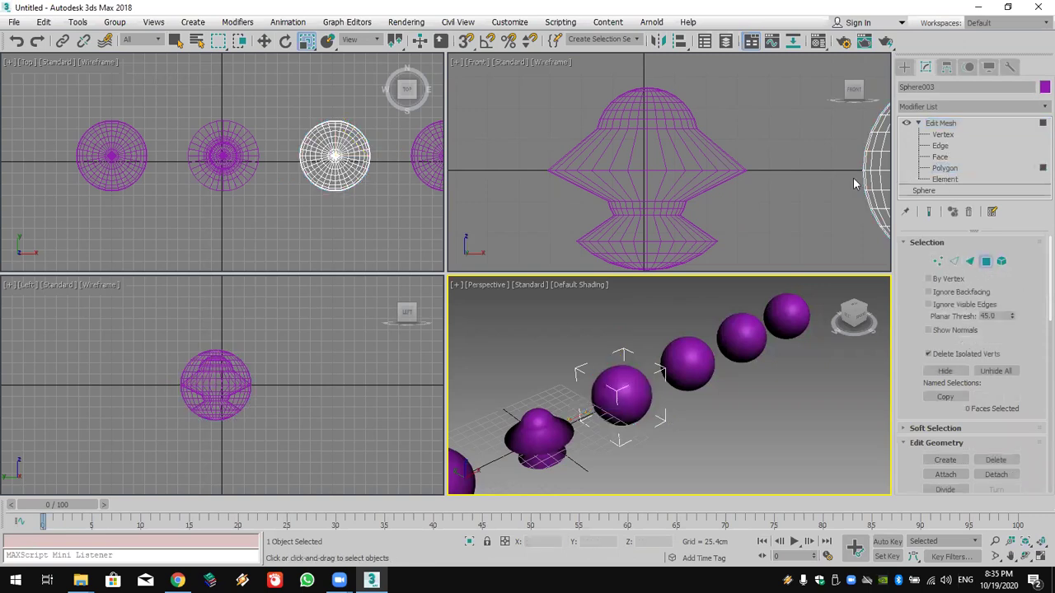
pyautogui.click(685, 169)
pyautogui.press('z')
pyautogui.scroll(-3, 729, 192)
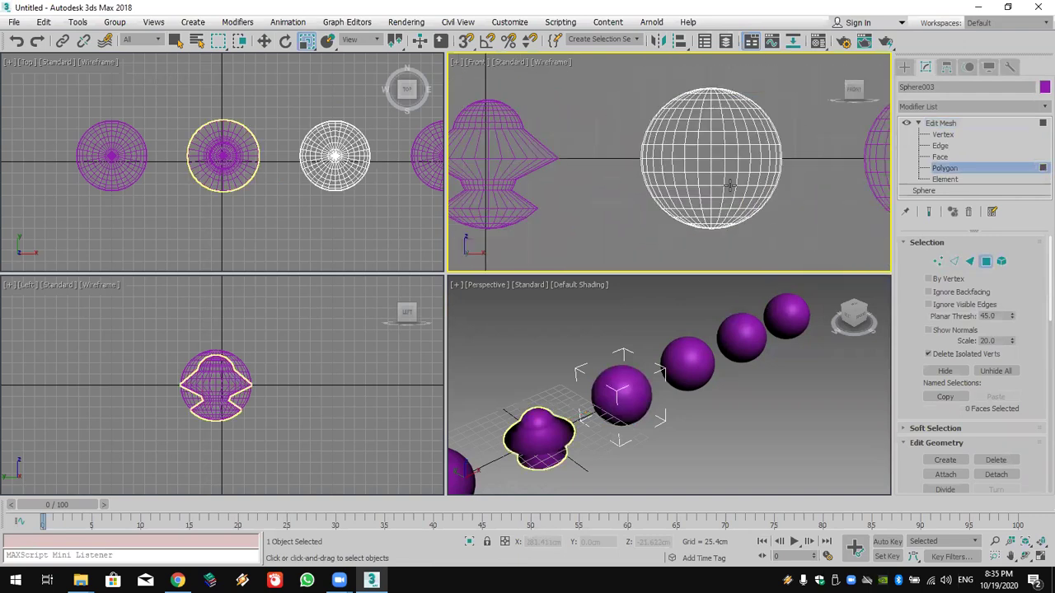
pyautogui.moveTo(751, 132); pyautogui.dragTo(481, 163)
pyautogui.moveTo(661, 167); pyautogui.dragTo(660, 195)
# Step: Rotate the third sphere's middle polygon band about the vertical axis to twist the adjoining faces
pyautogui.click(285, 41)
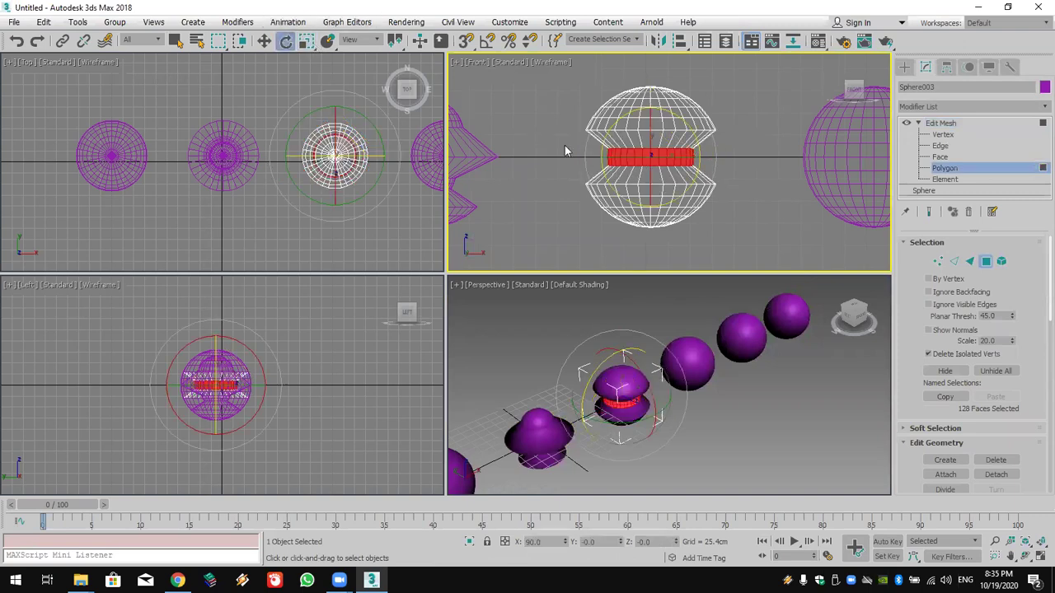
pyautogui.moveTo(618, 157); pyautogui.dragTo(693, 110)
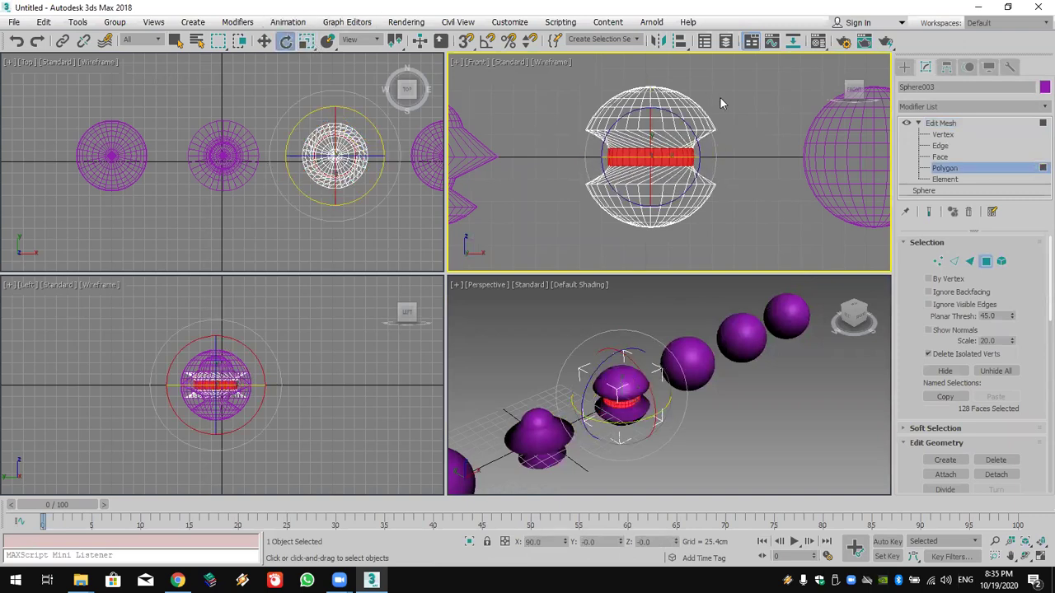
pyautogui.rightClick(732, 96)
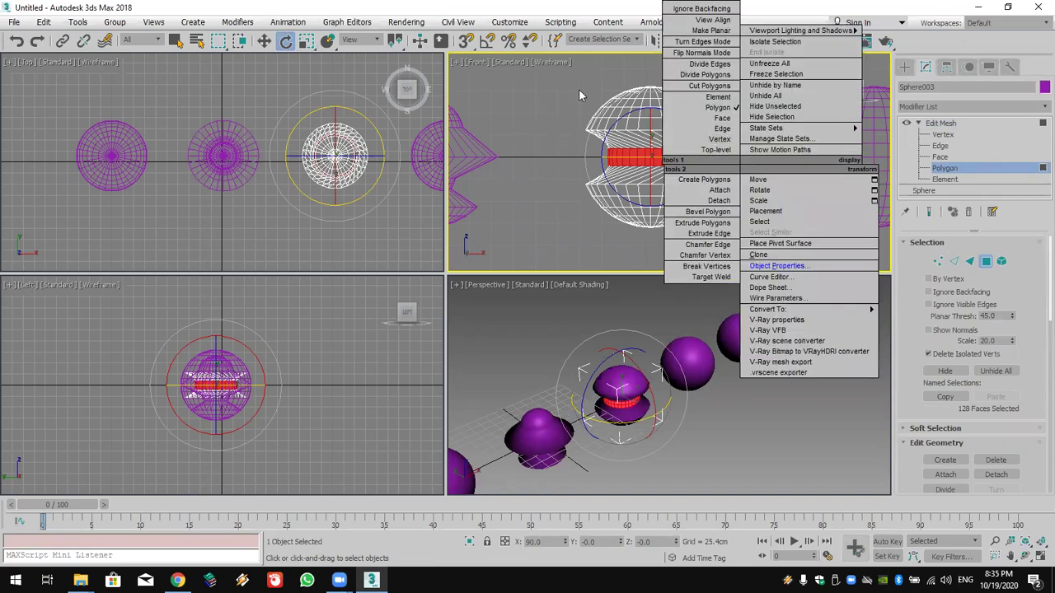
pyautogui.doubleClick(637, 8)
# Step: Move the third sphere's top cap polygons upward in the Front view and scale them down into a pointed tip
pyautogui.doubleClick(621, 51)
pyautogui.moveTo(721, 119); pyautogui.dragTo(722, 120)
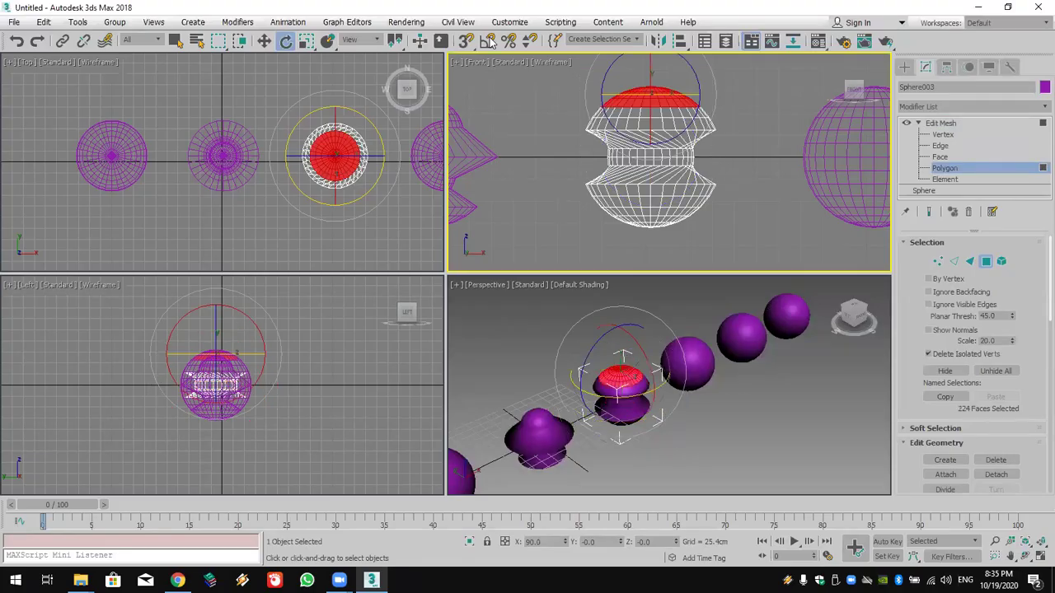
pyautogui.press('w')
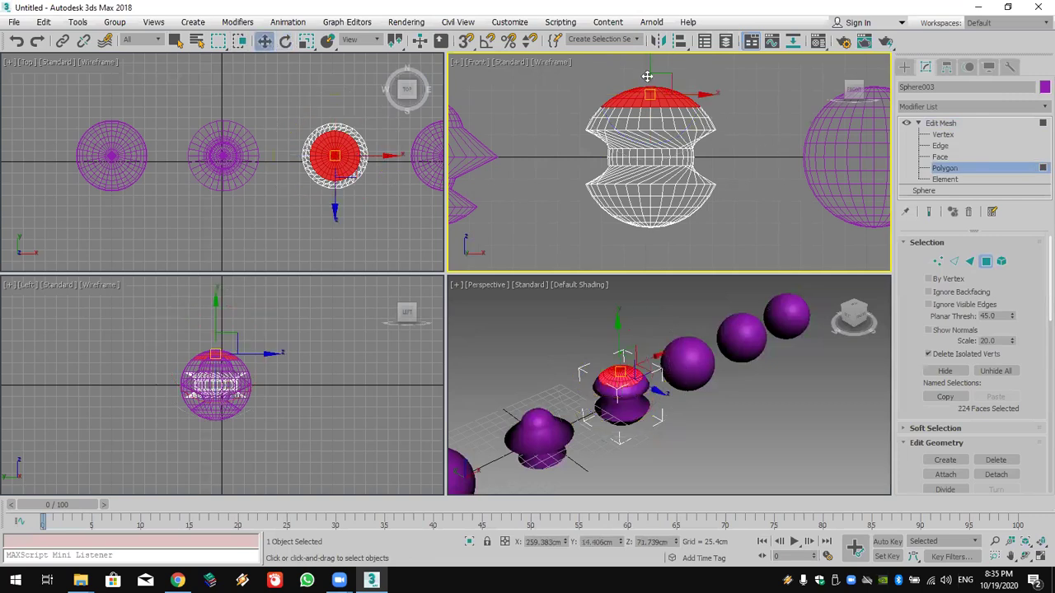
pyautogui.moveTo(651, 66); pyautogui.dragTo(652, 38)
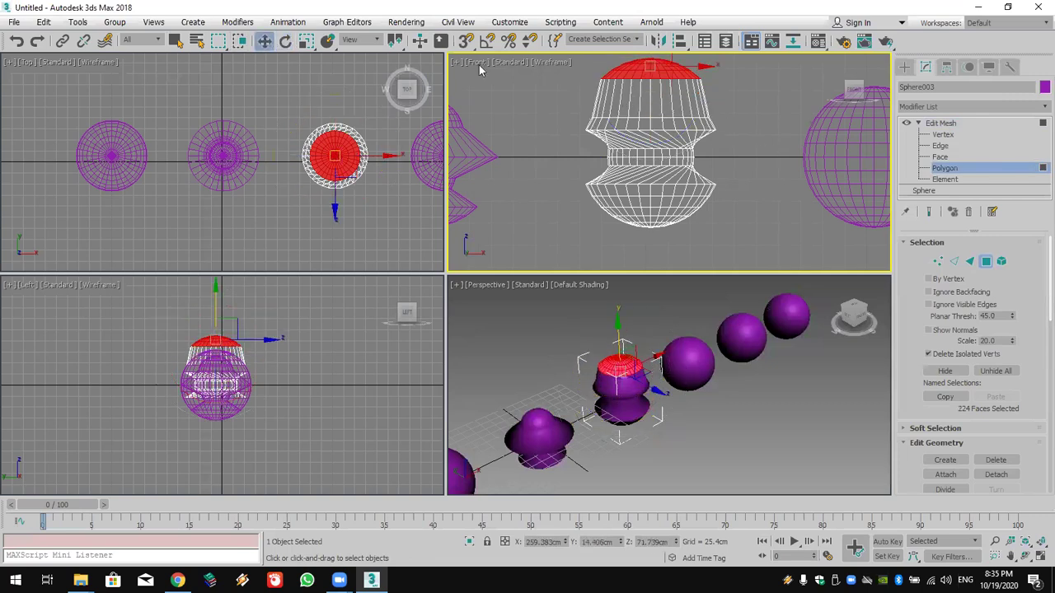
pyautogui.click(306, 41)
pyautogui.moveTo(650, 72); pyautogui.dragTo(577, 236)
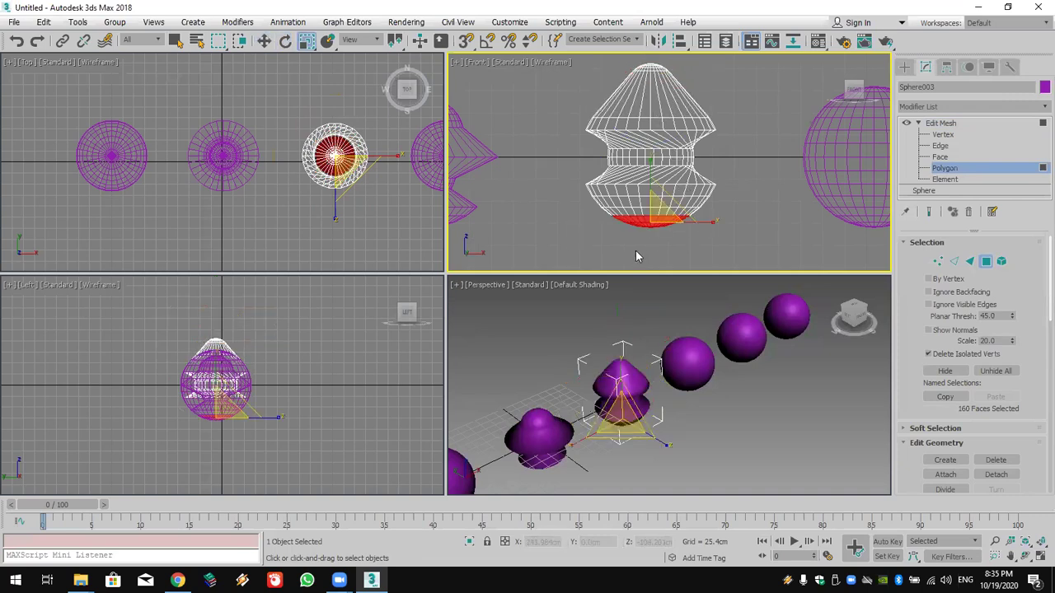
# Step: Scale down the third sphere's bottom cap polygons and return to the Edit Mesh modifier's object level
pyautogui.moveTo(652, 237); pyautogui.dragTo(676, 247)
pyautogui.moveTo(751, 246); pyautogui.dragTo(681, 204, button='middle')
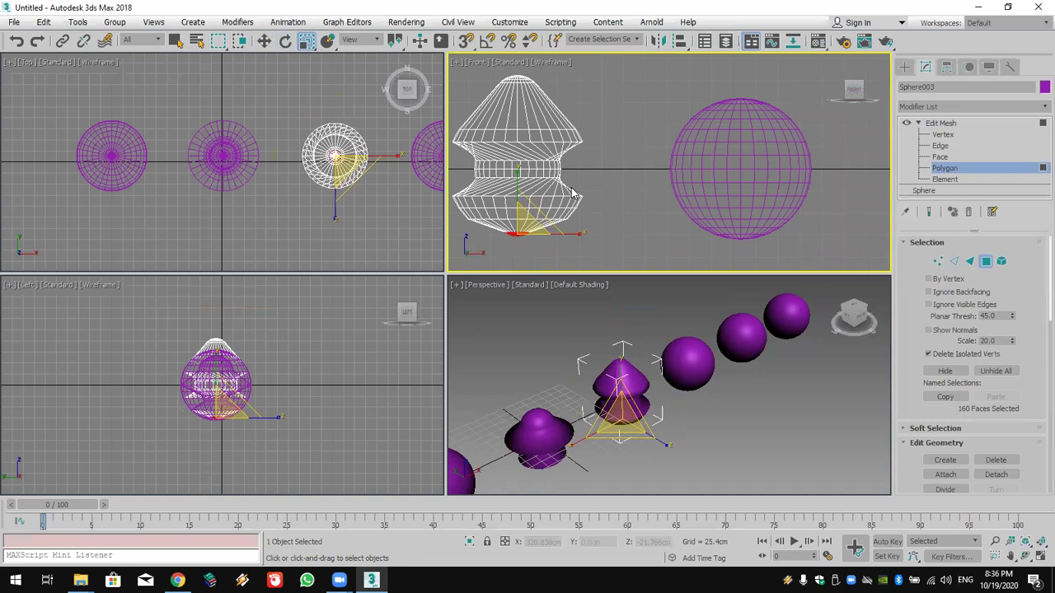
pyautogui.moveTo(592, 204); pyautogui.dragTo(624, 203, button='middle')
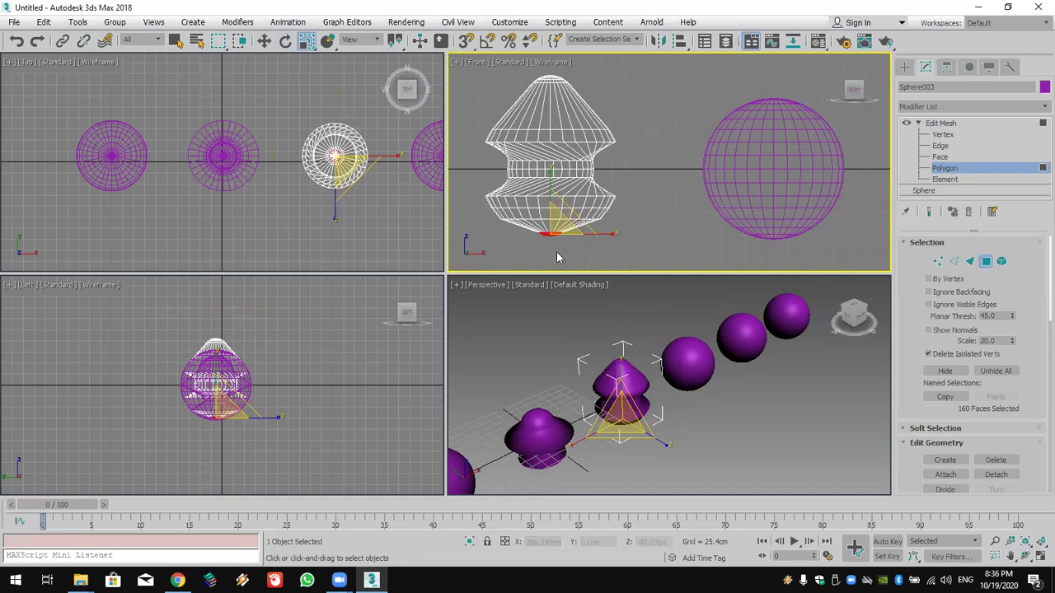
pyautogui.click(998, 124)
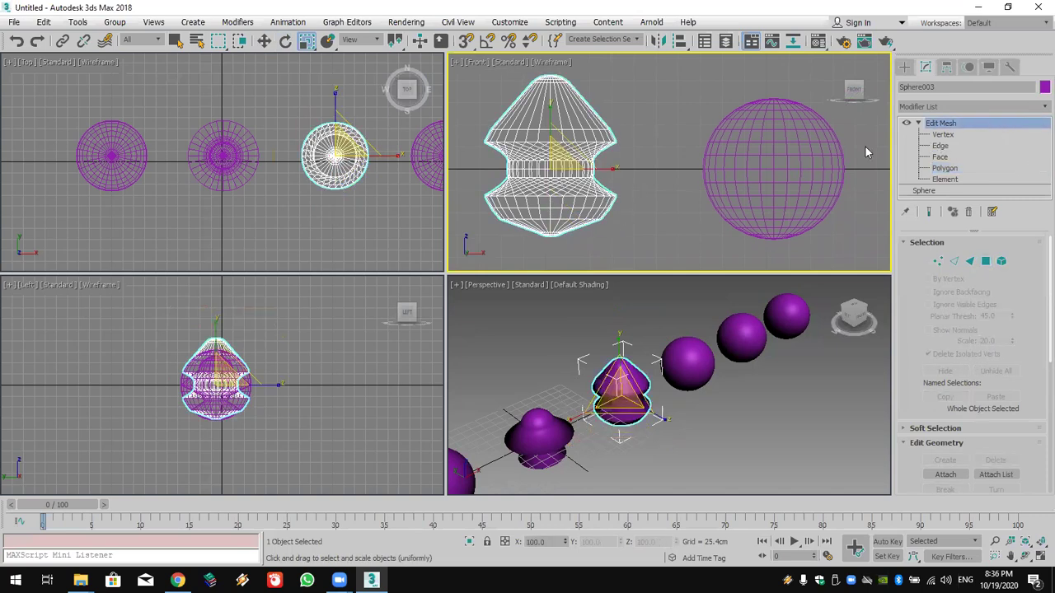
# Step: Apply an FFD 4x4x4 modifier to the fourth sphere in the row
pyautogui.moveTo(807, 167); pyautogui.dragTo(696, 159, button='middle')
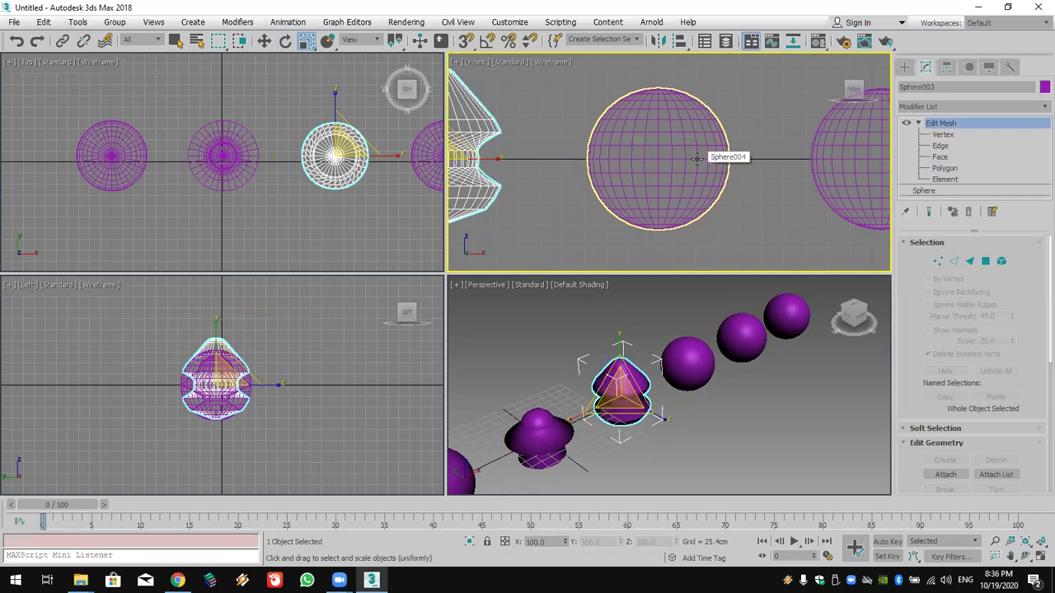
pyautogui.click(696, 157)
pyautogui.click(980, 108)
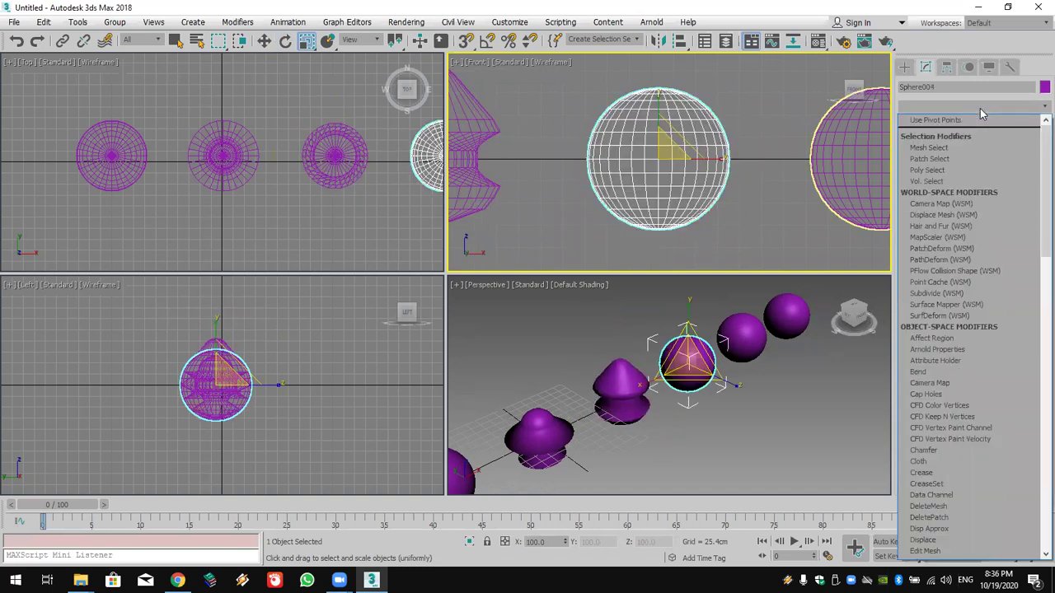
pyautogui.press('f')
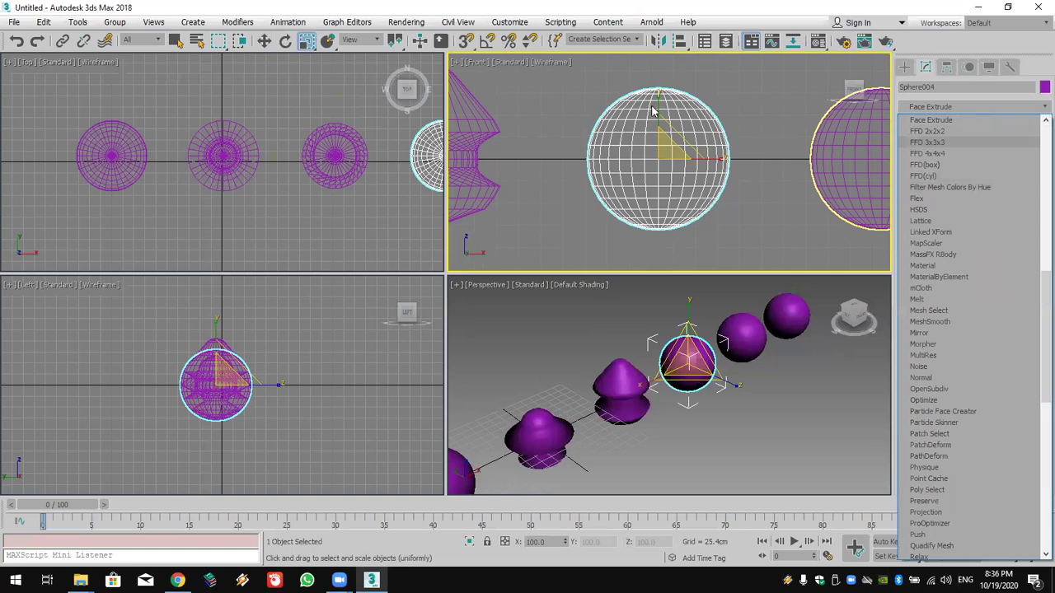
pyautogui.click(958, 154)
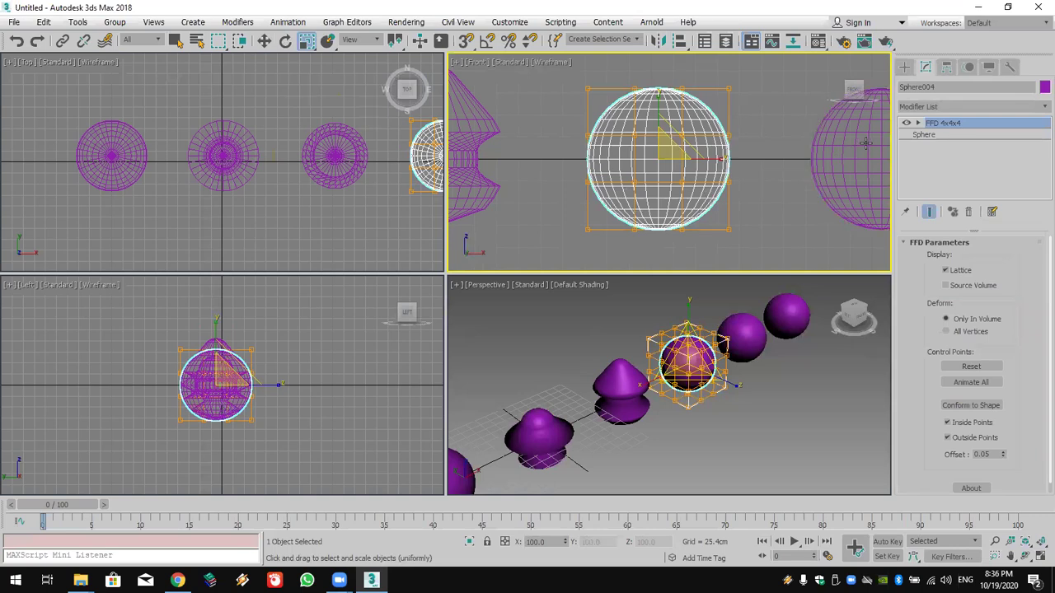
# Step: Move the top row of FFD control points down to near the lattice's lowest row, pushing the fourth sphere into a bowl
pyautogui.click(918, 123)
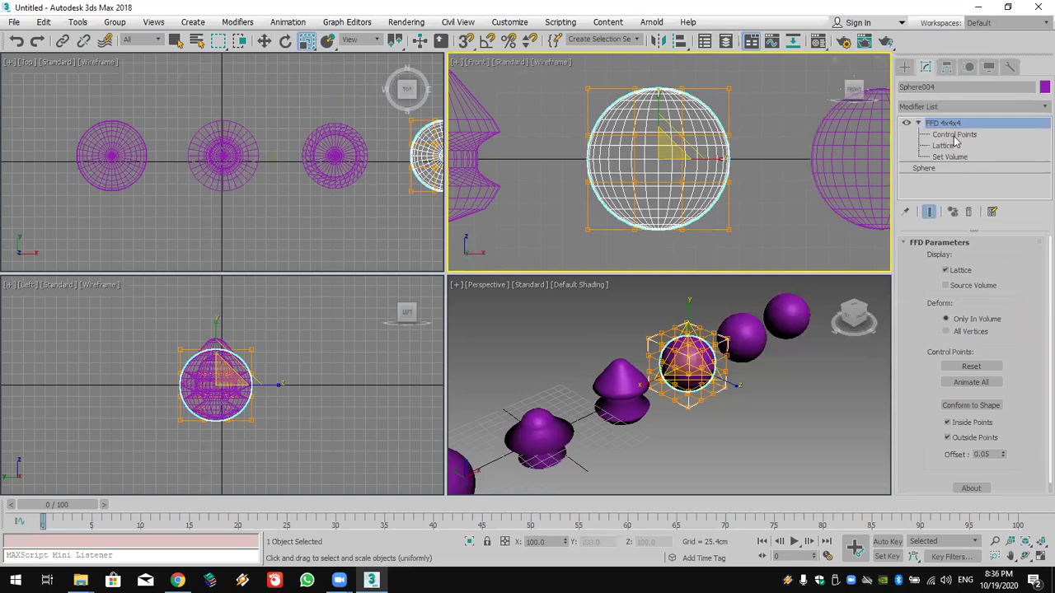
pyautogui.click(954, 136)
pyautogui.moveTo(757, 82); pyautogui.dragTo(574, 103)
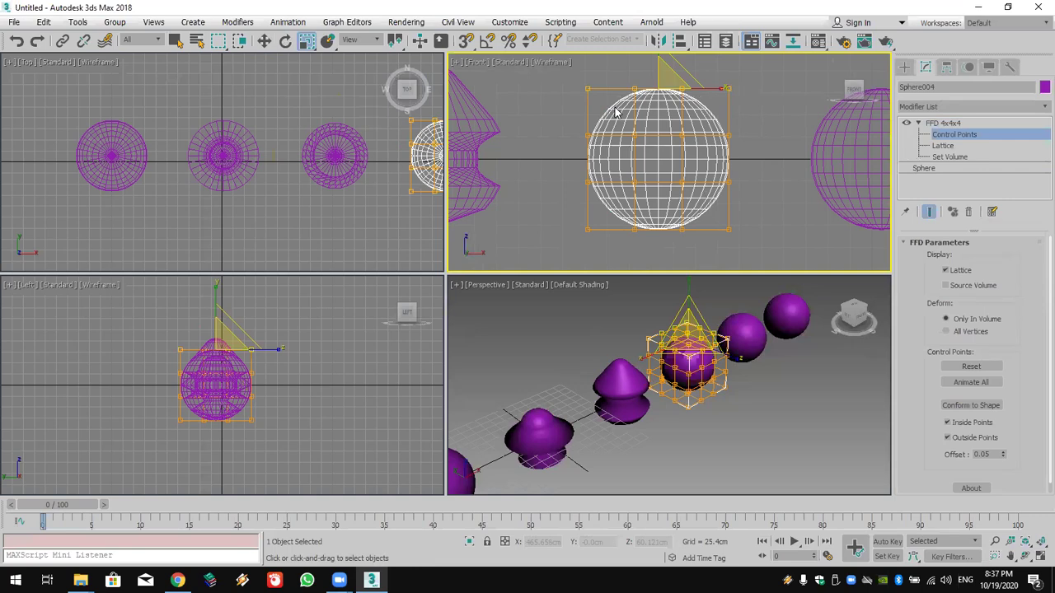
pyautogui.click(264, 42)
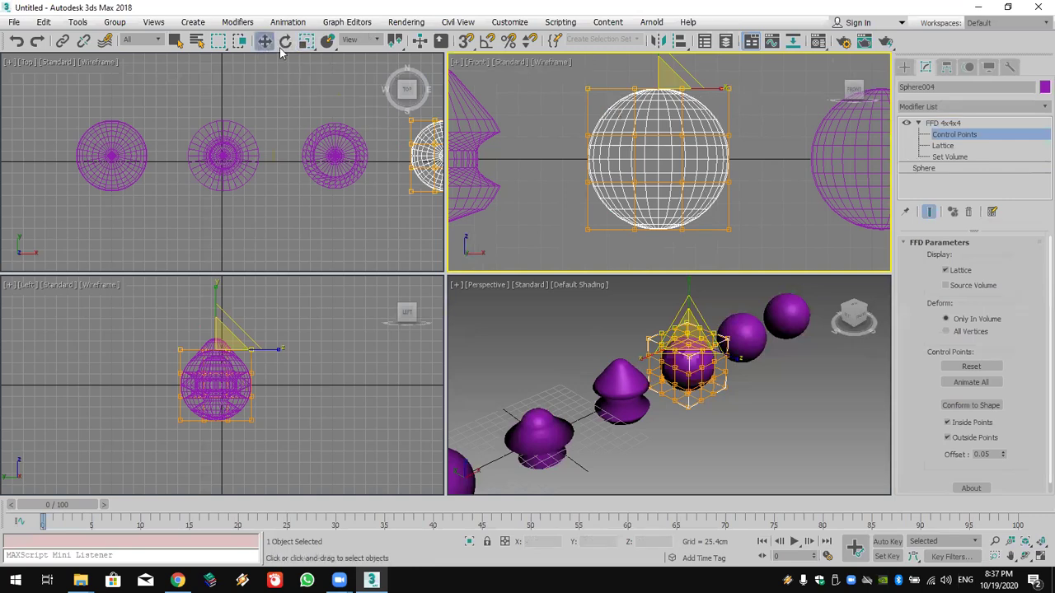
pyautogui.moveTo(658, 67); pyautogui.dragTo(663, 224)
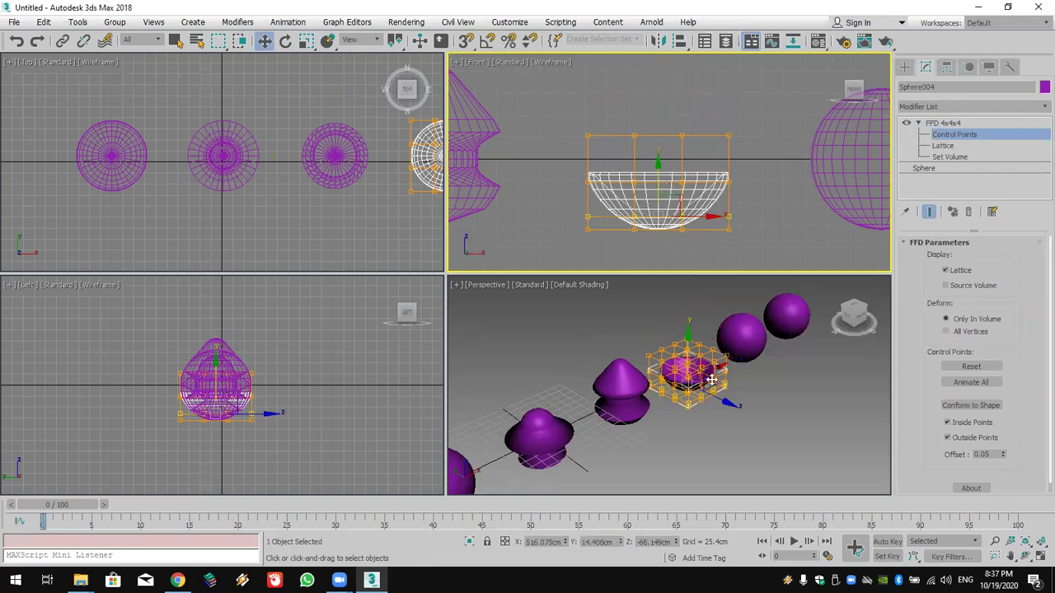
pyautogui.scroll(5, 711, 380)
pyautogui.scroll(6, 715, 383)
pyautogui.scroll(-7, 713, 377)
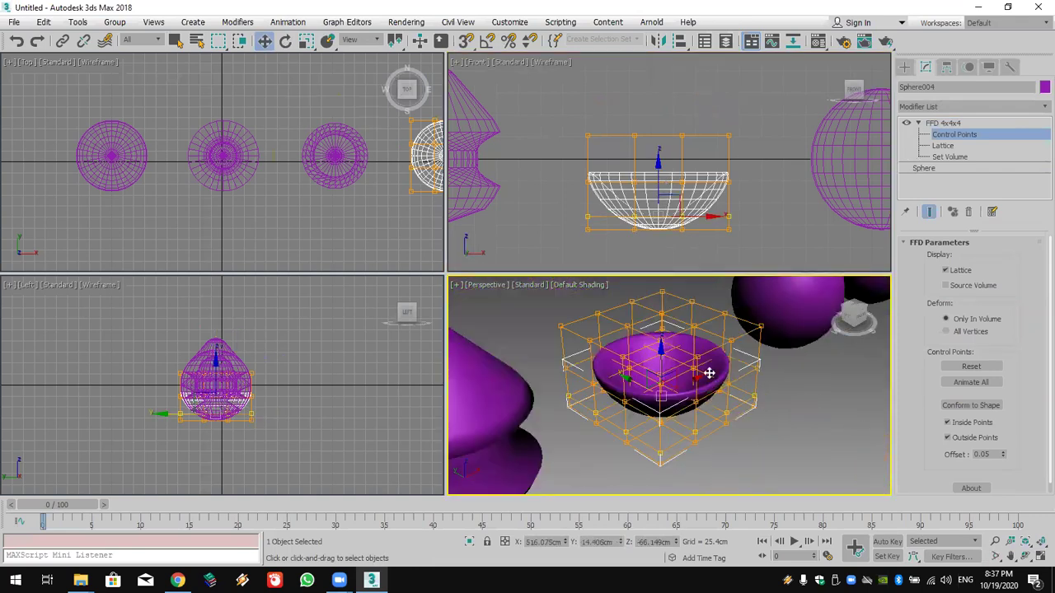
pyautogui.moveTo(724, 381)
pyautogui.mouseDown(button='middle')
pyautogui.moveTo(713, 376)
pyautogui.moveTo(719, 389)
pyautogui.mouseUp(button='middle')
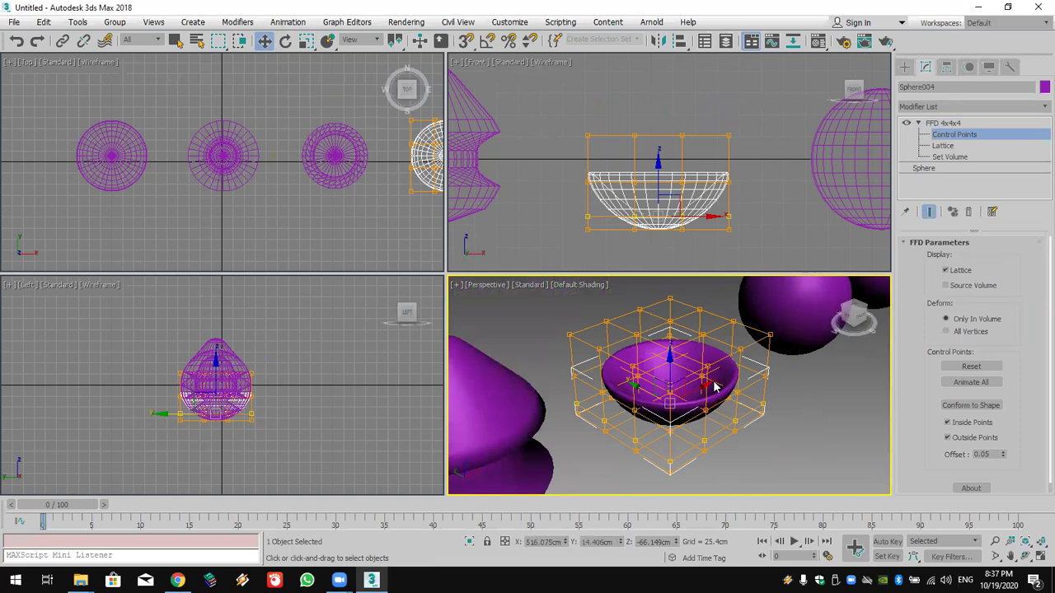
# Step: Leave the bowl's control points and apply an FFD 4x4x4 modifier to the fifth sphere in the row
pyautogui.click(905, 65)
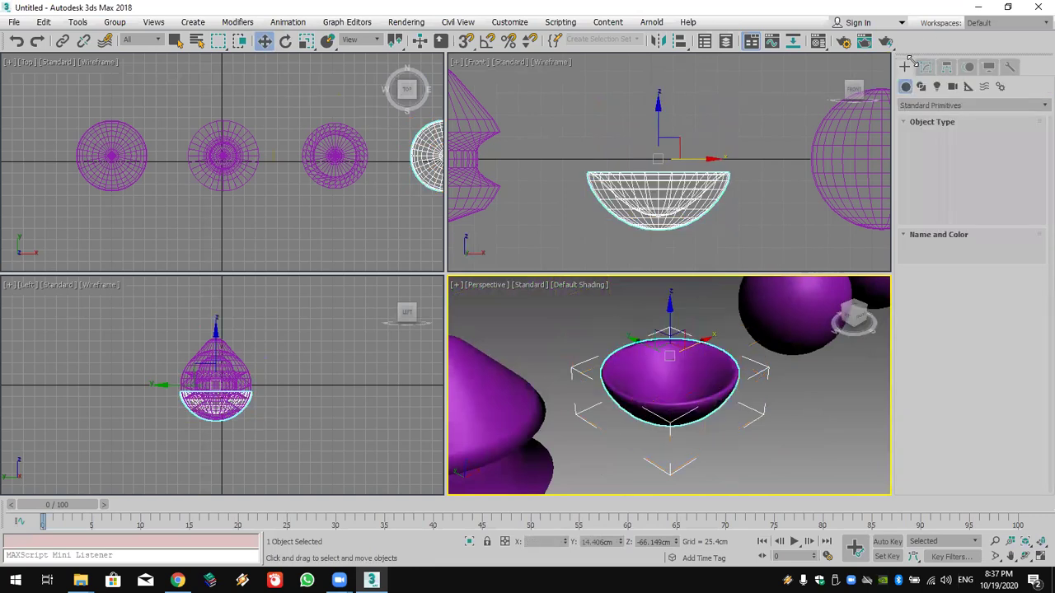
pyautogui.moveTo(727, 103); pyautogui.dragTo(730, 196, button='middle')
pyautogui.click(684, 171)
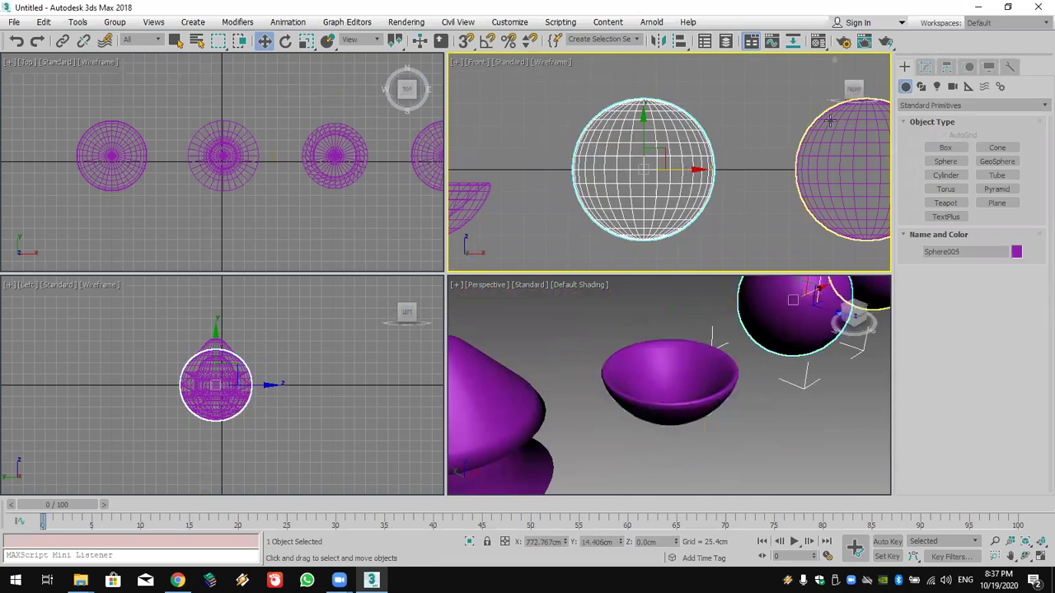
pyautogui.click(925, 66)
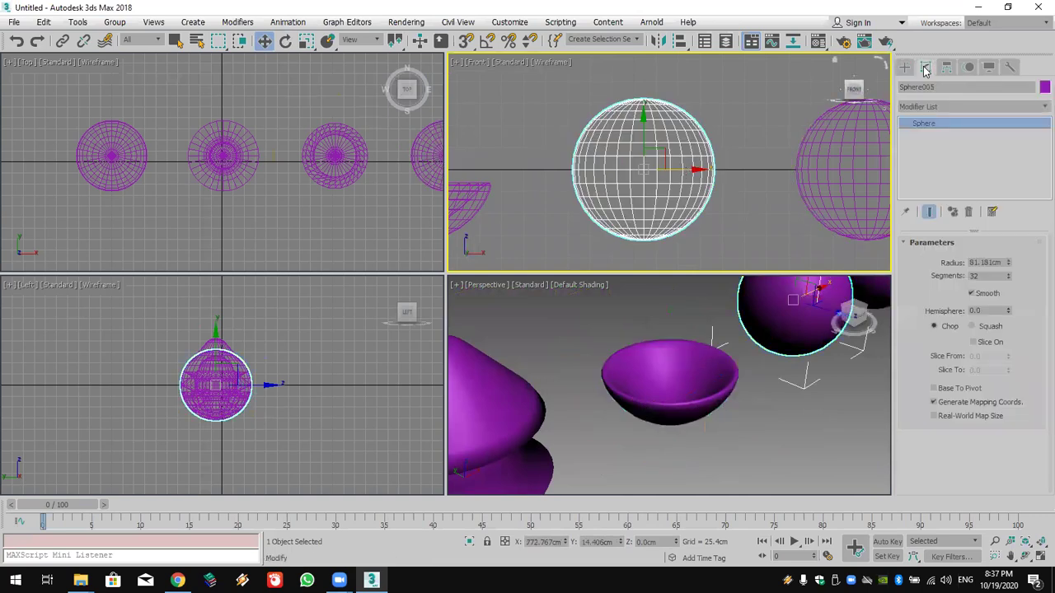
pyautogui.click(937, 110)
pyautogui.press('f')
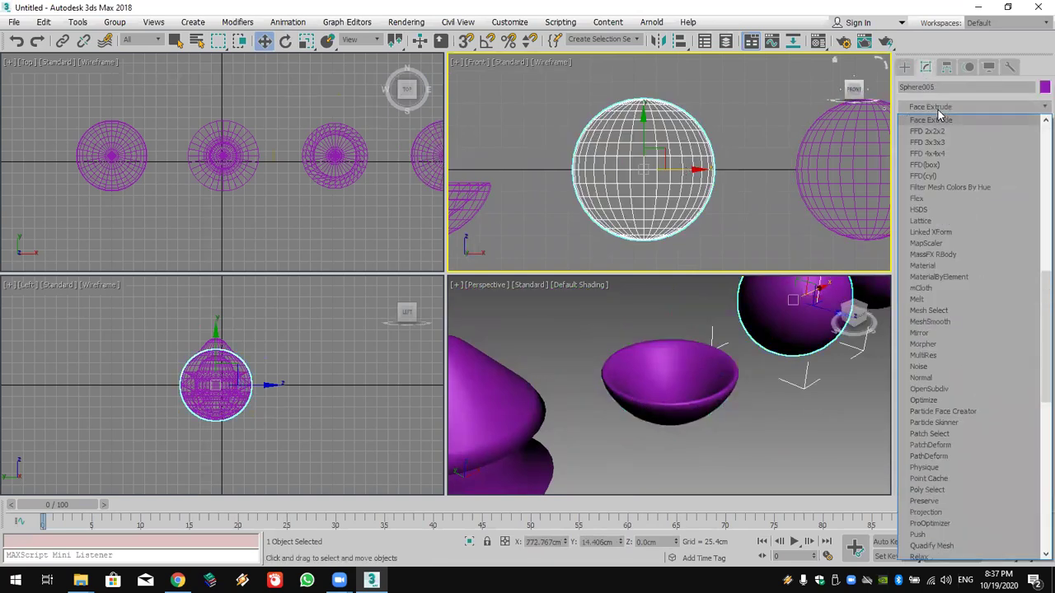
pyautogui.click(927, 154)
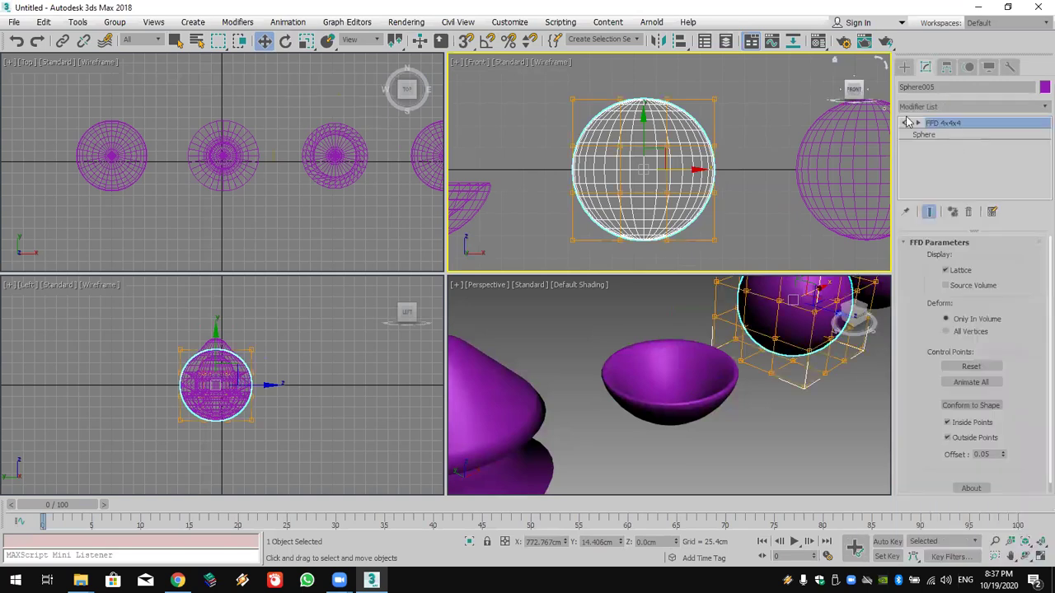
# Step: Move the fifth sphere's upper +X corner FFD control points diagonally past the lattice's opposite lower corner in the Front view, denting the sphere
pyautogui.click(917, 123)
pyautogui.click(948, 135)
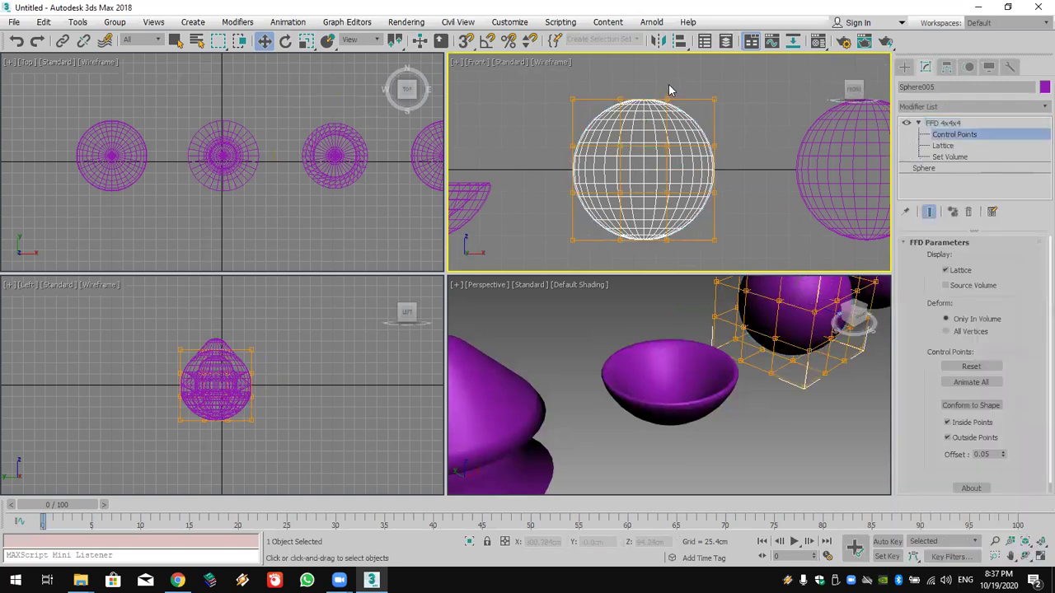
pyautogui.moveTo(707, 106); pyautogui.dragTo(519, 256)
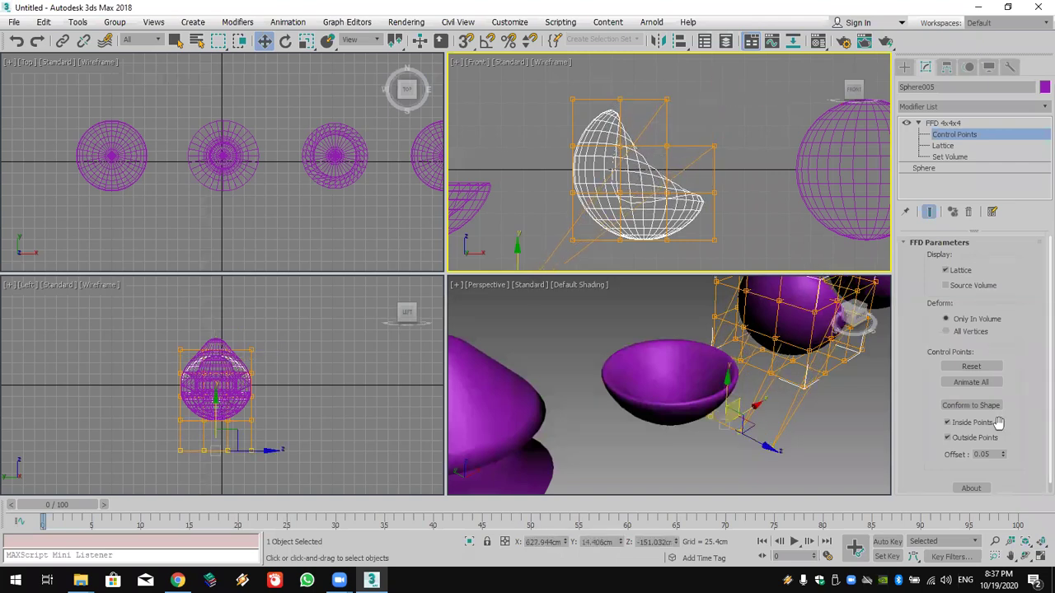
# Step: Examine the bowl, the dented fifth sphere and the untouched sixth sphere in the Perspective view
pyautogui.click(1039, 543)
pyautogui.click(1025, 557)
pyautogui.moveTo(698, 382); pyautogui.dragTo(737, 405)
pyautogui.scroll(-3, 698, 398)
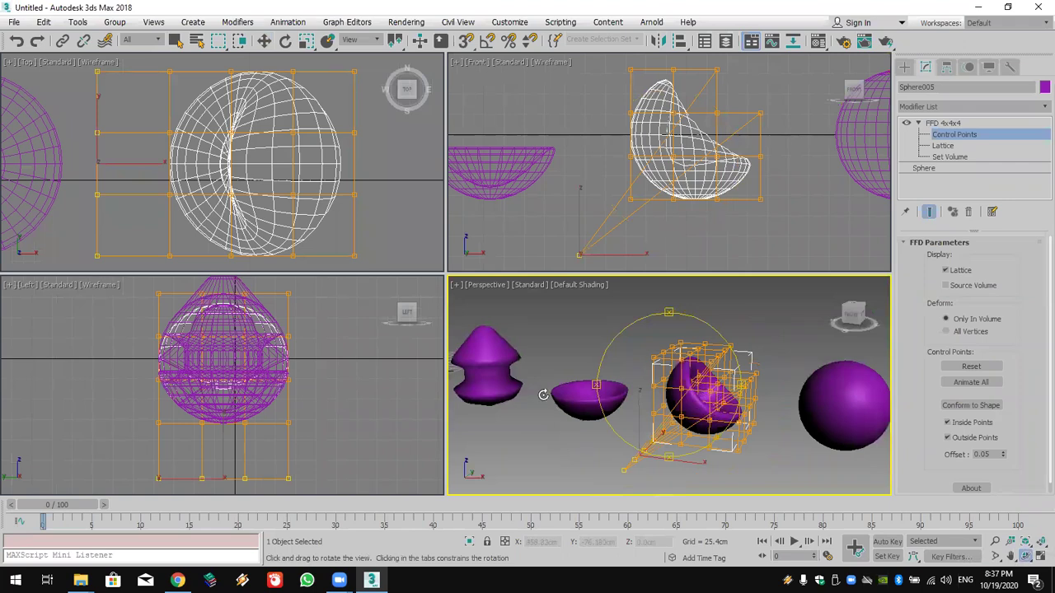
pyautogui.press('w')
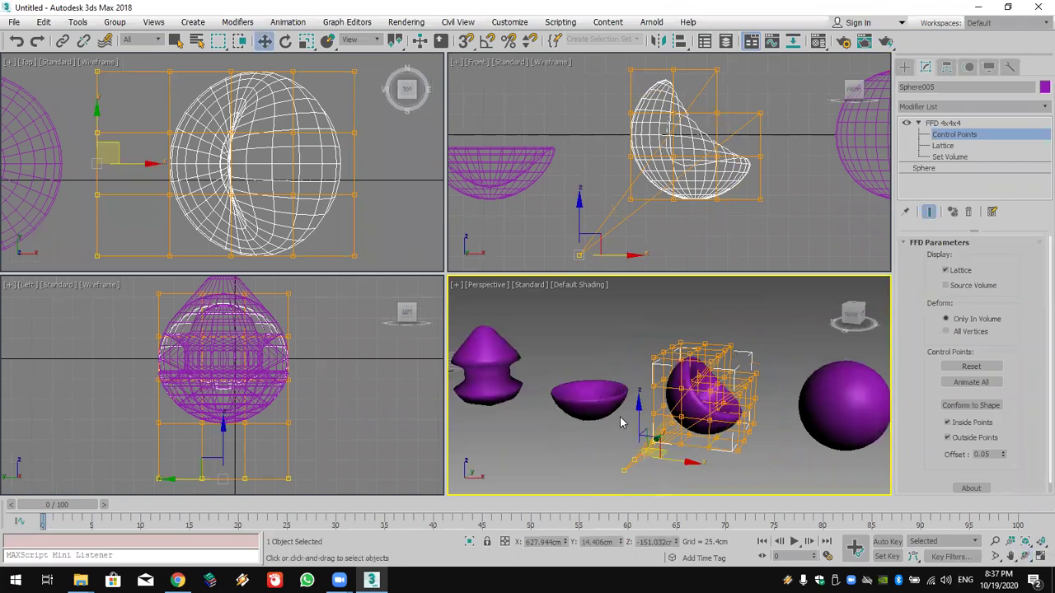
pyautogui.scroll(2, 622, 423)
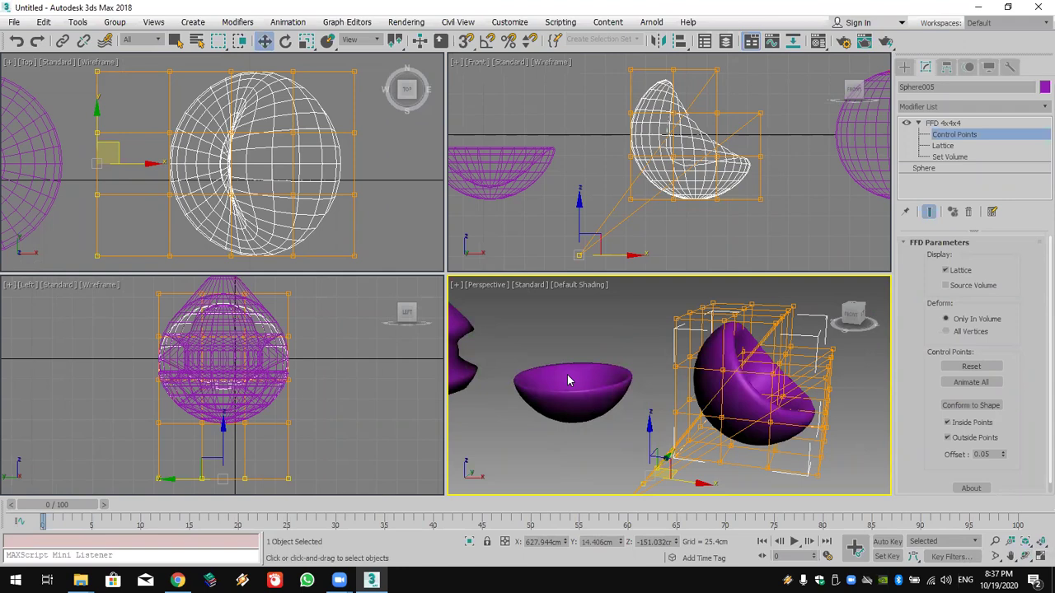
pyautogui.moveTo(485, 381); pyautogui.dragTo(512, 361, button='middle')
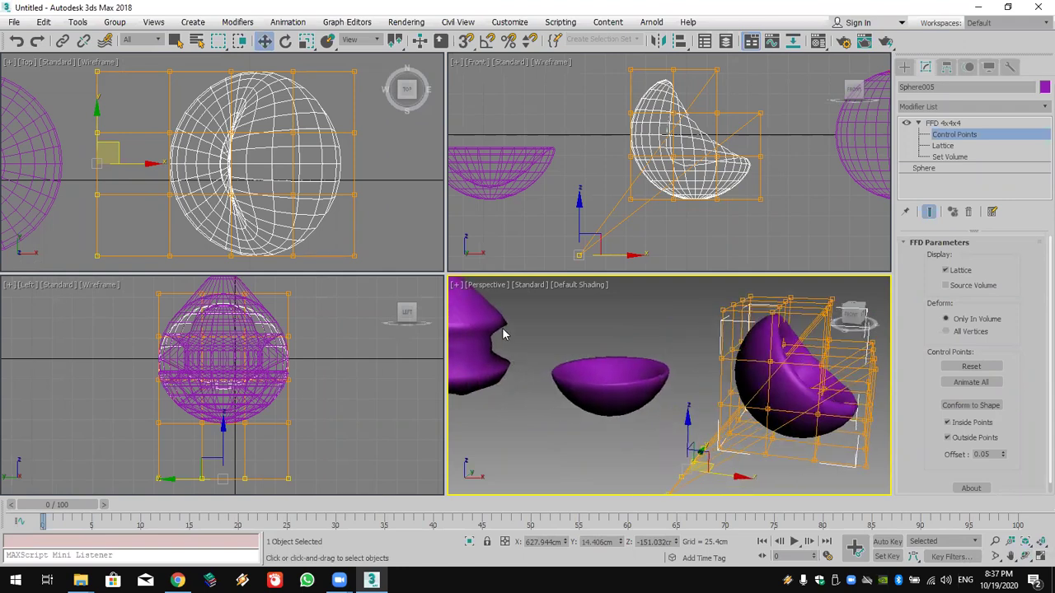
pyautogui.keyDown('alt'); pyautogui.moveTo(709, 383); pyautogui.dragTo(606, 373, button='middle'); pyautogui.keyUp('alt')
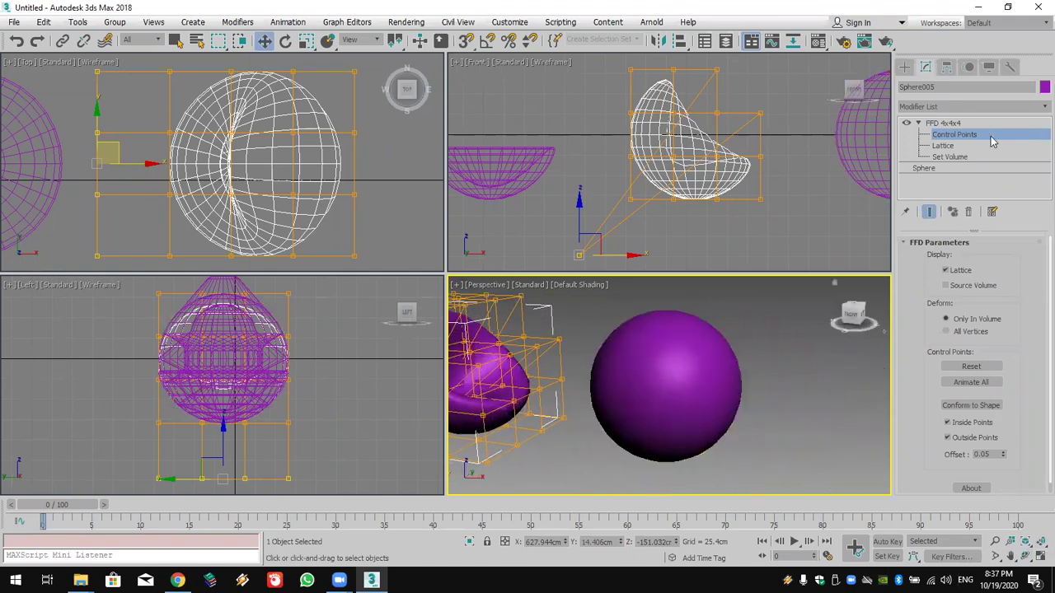
# Step: Leave the fifth sphere's control points and select the sixth sphere for modification
pyautogui.click(903, 66)
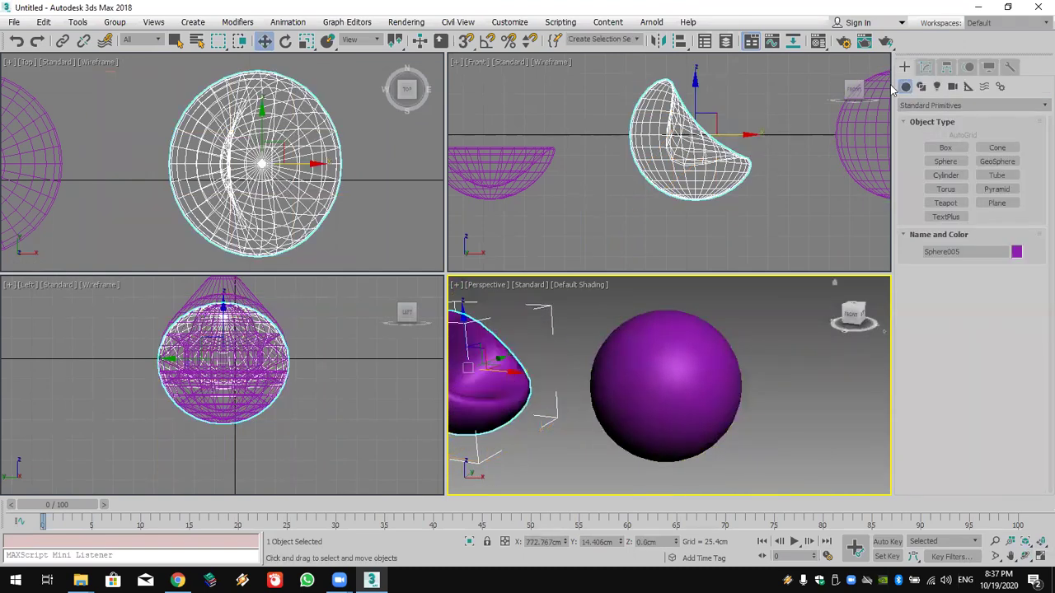
pyautogui.click(705, 377)
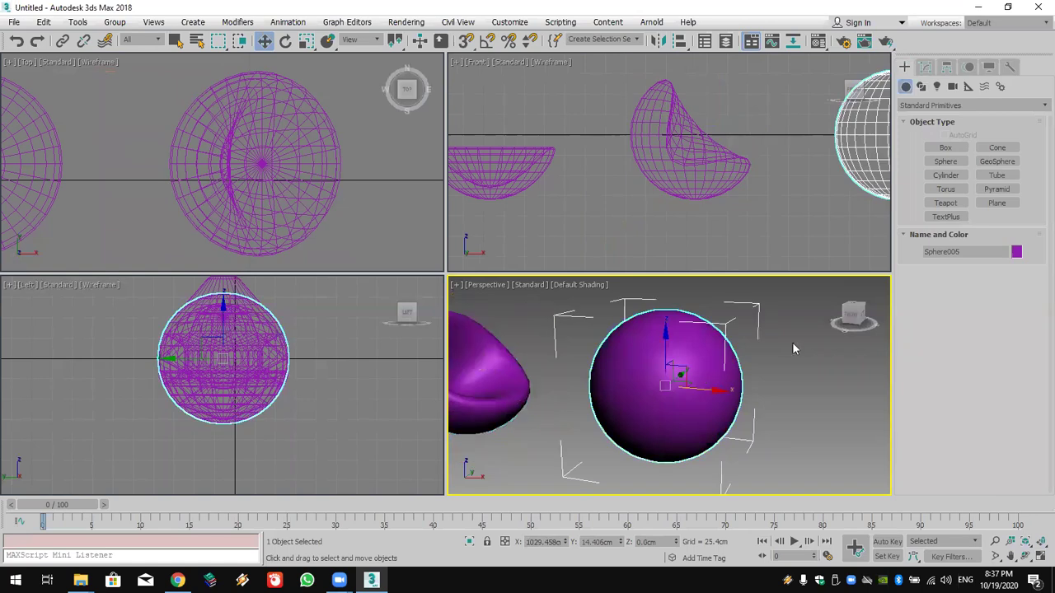
pyautogui.click(924, 69)
# Step: Try an FFD(box) modifier on the sixth sphere, and remove it from the modifier stack
pyautogui.click(934, 105)
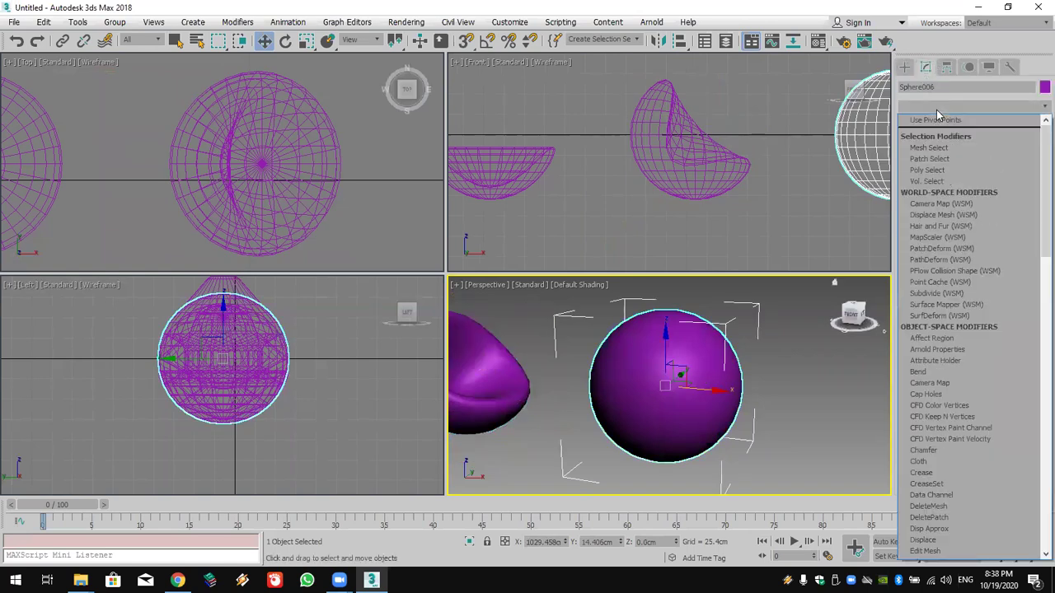
pyautogui.scroll(-15, 938, 115)
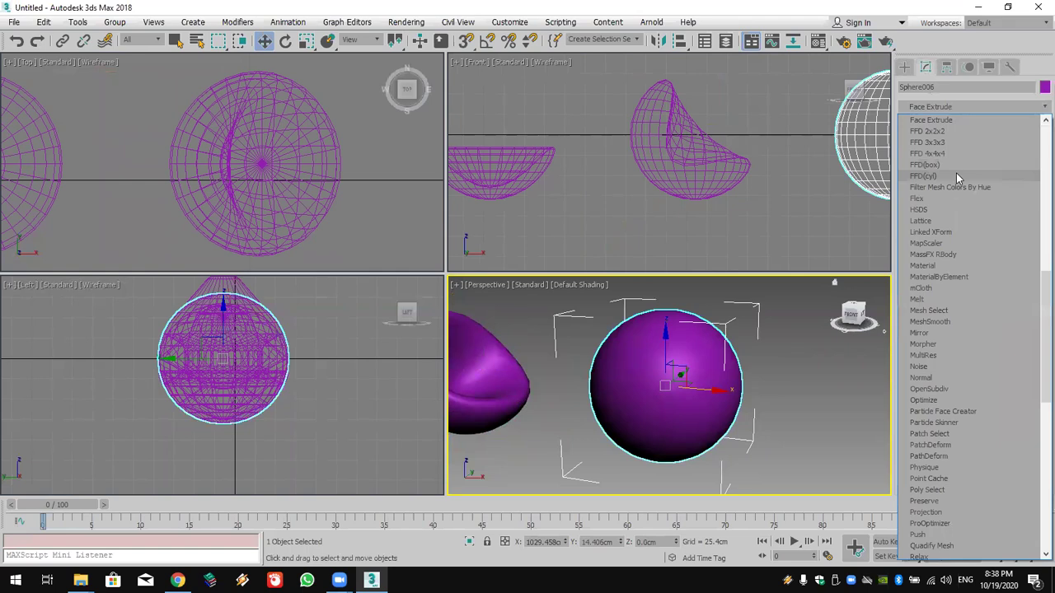
pyautogui.click(956, 169)
pyautogui.moveTo(822, 172); pyautogui.dragTo(639, 188, button='middle')
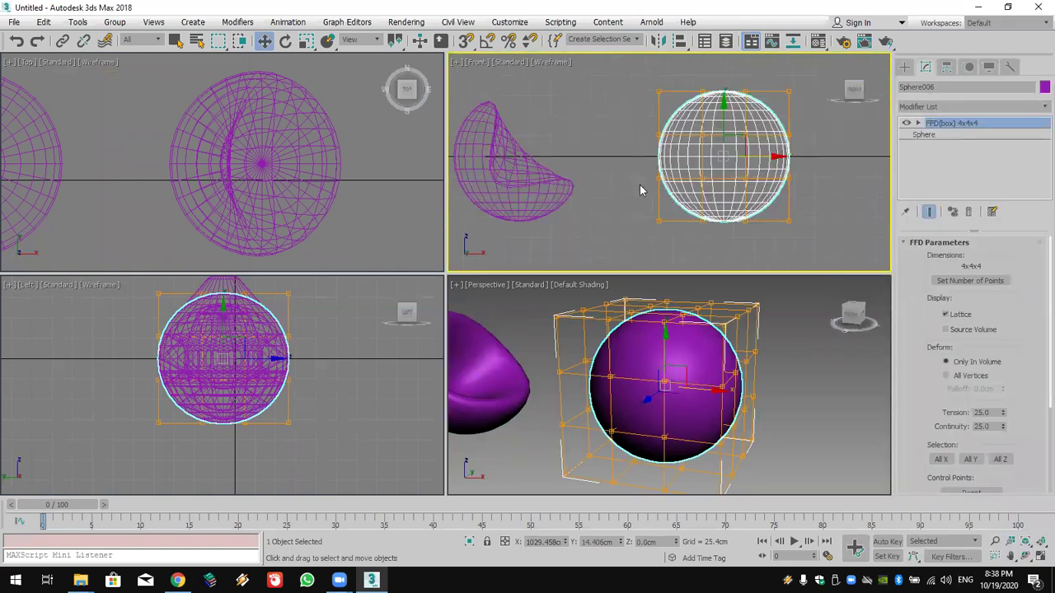
pyautogui.click(968, 212)
# Step: Apply an FFD(cyl) modifier to the sixth sphere
pyautogui.click(991, 107)
pyautogui.scroll(-5, 980, 149)
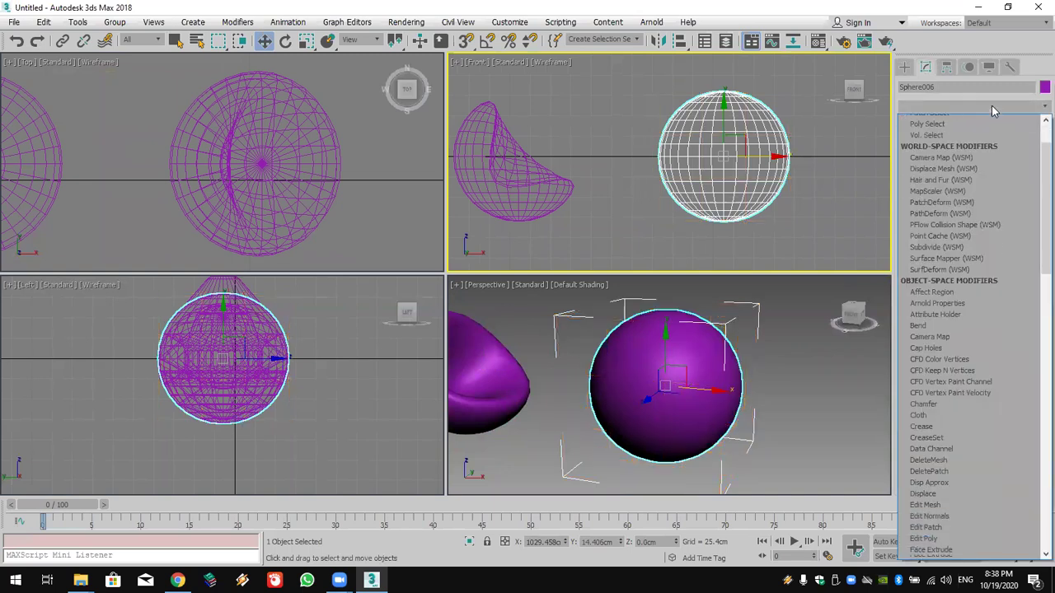
pyautogui.press('f')
pyautogui.click(972, 180)
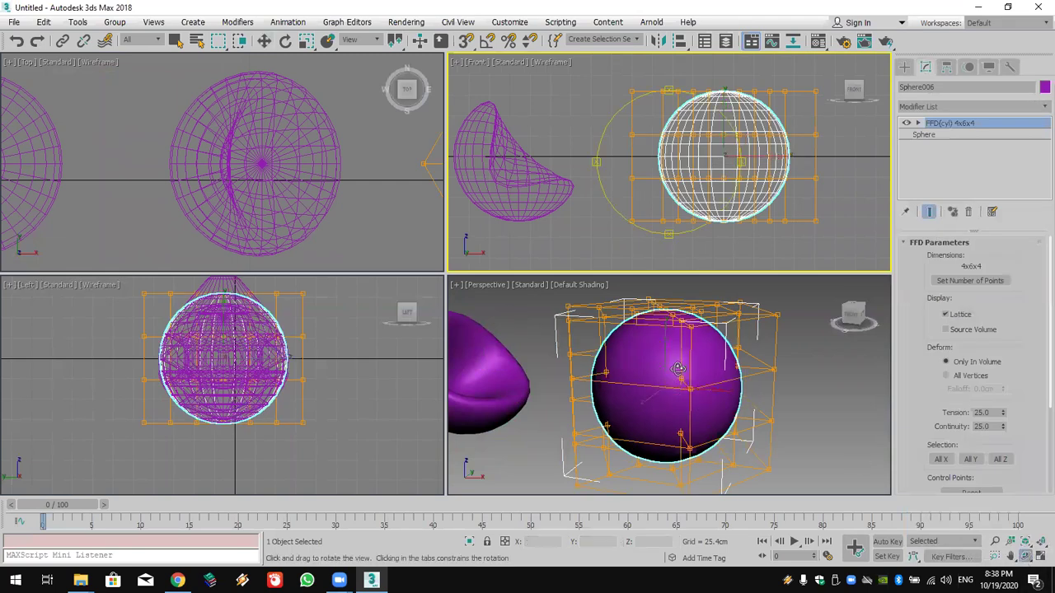
# Step: Set the cylindrical FFD lattice to 8 side points and 6 height points, keeping 4 radial points
pyautogui.moveTo(678, 369); pyautogui.dragTo(676, 418)
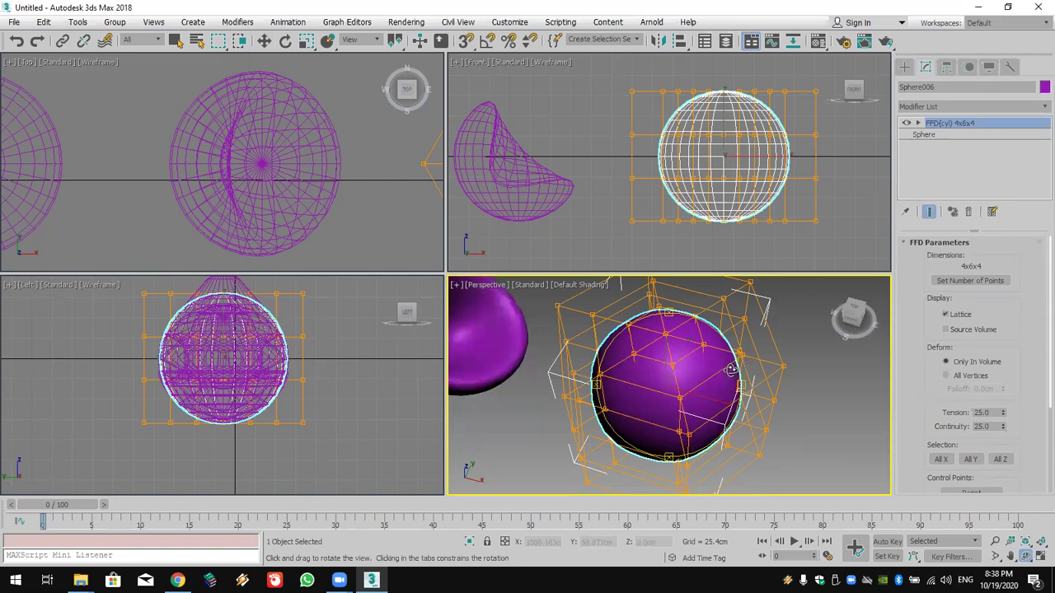
pyautogui.click(988, 283)
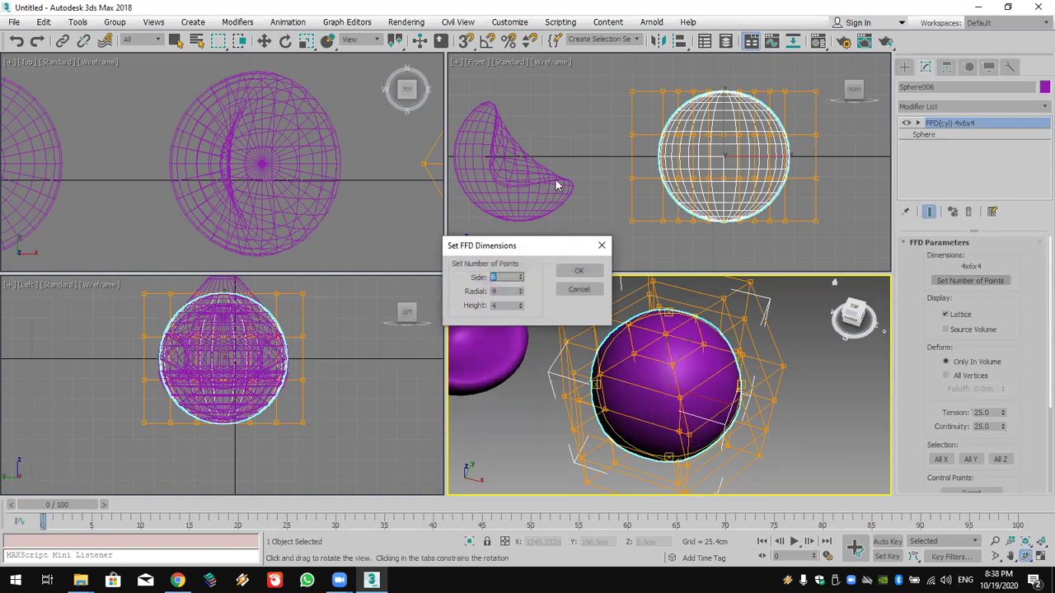
pyautogui.click(519, 275)
pyautogui.click(519, 303)
pyautogui.click(578, 271)
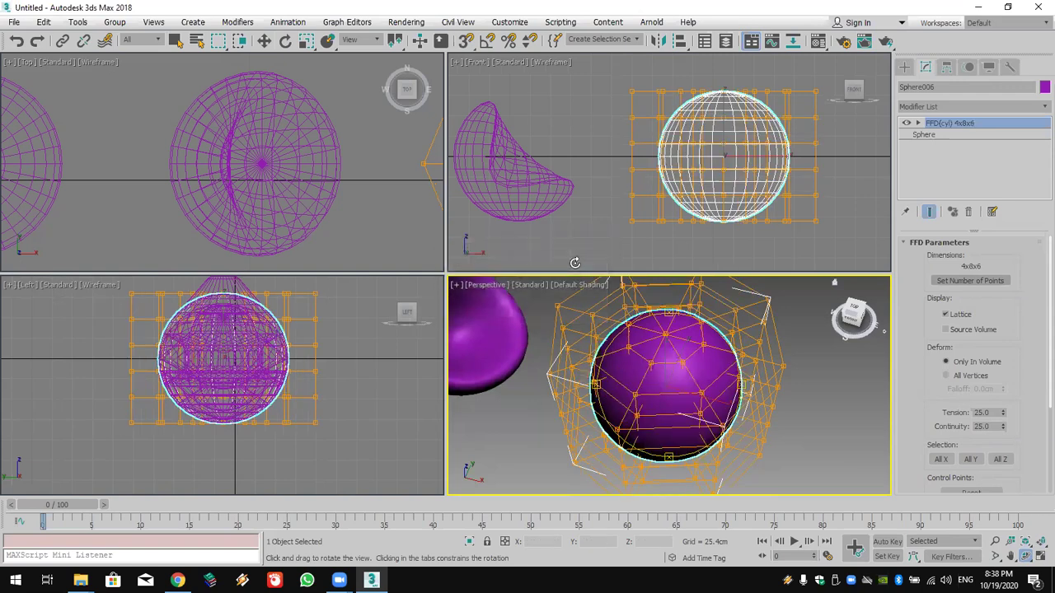
# Step: Select the sixth sphere's central FFD control points in the Top view, move them upward in the Front view, and leave sub-object editing
pyautogui.click(919, 124)
pyautogui.click(923, 137)
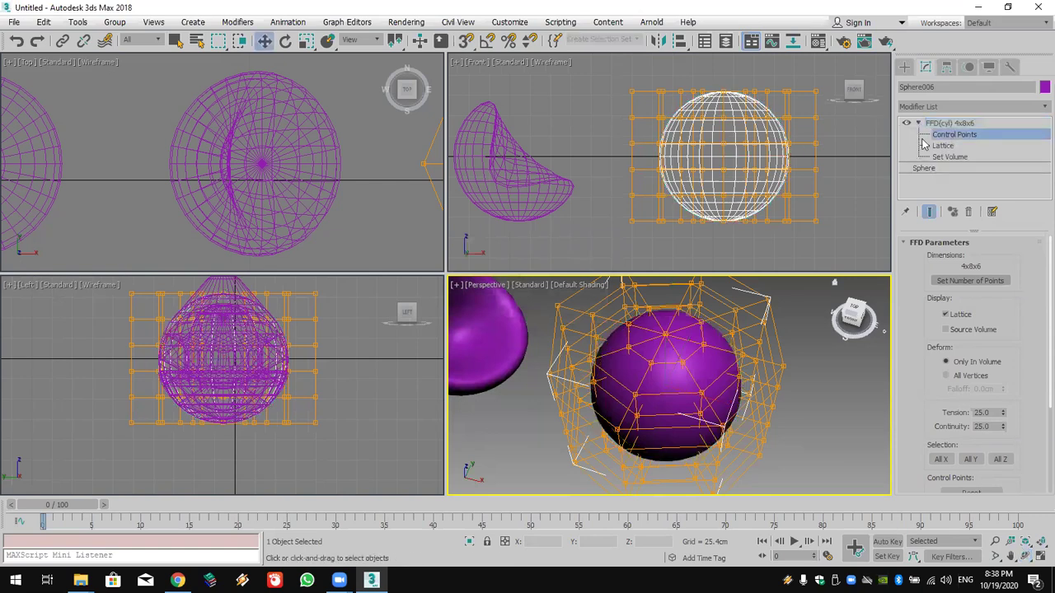
pyautogui.scroll(2, 213, 195)
pyautogui.moveTo(212, 196); pyautogui.dragTo(77, 196, button='middle')
pyautogui.scroll(-4, 251, 144)
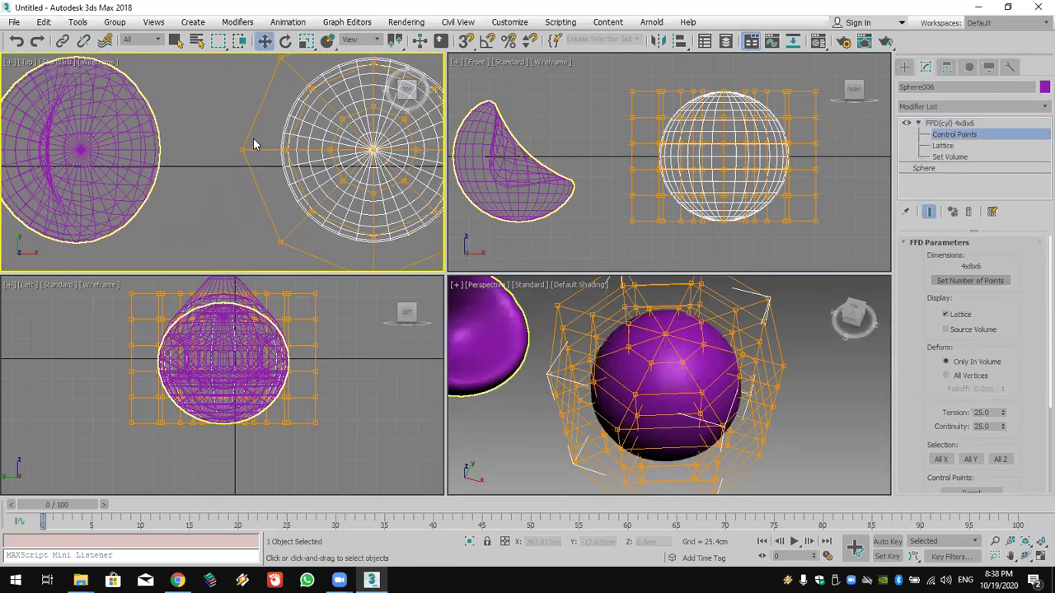
pyautogui.scroll(5, 247, 148)
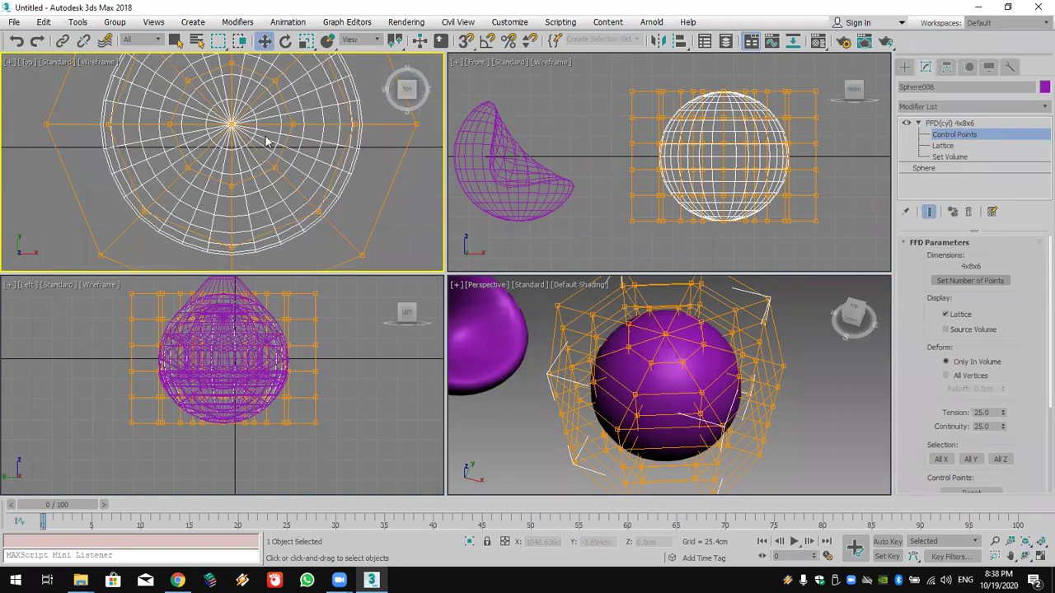
pyautogui.scroll(-3, 284, 110)
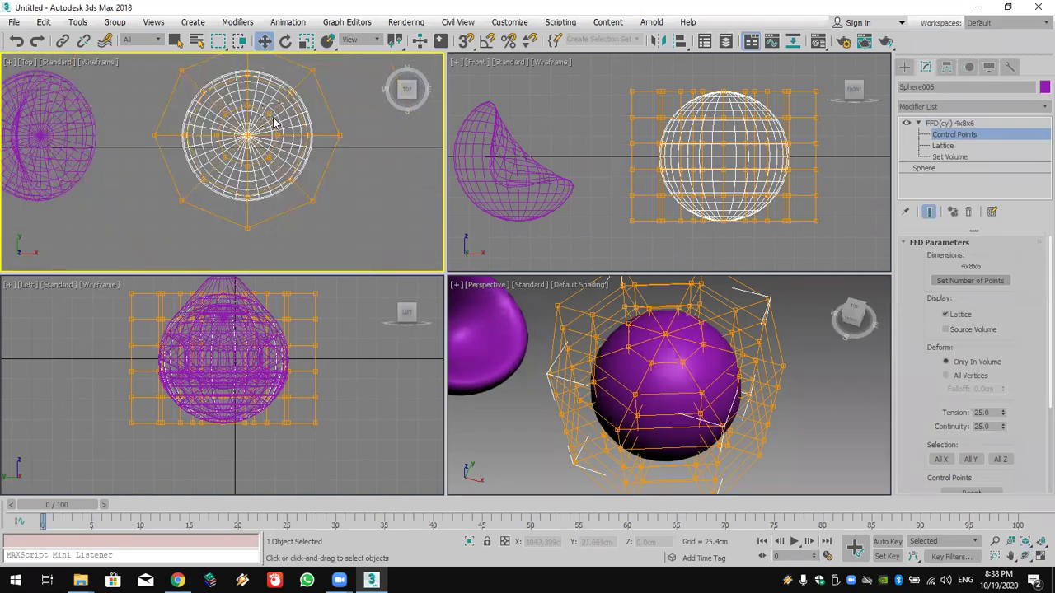
pyautogui.moveTo(206, 176); pyautogui.dragTo(282, 94)
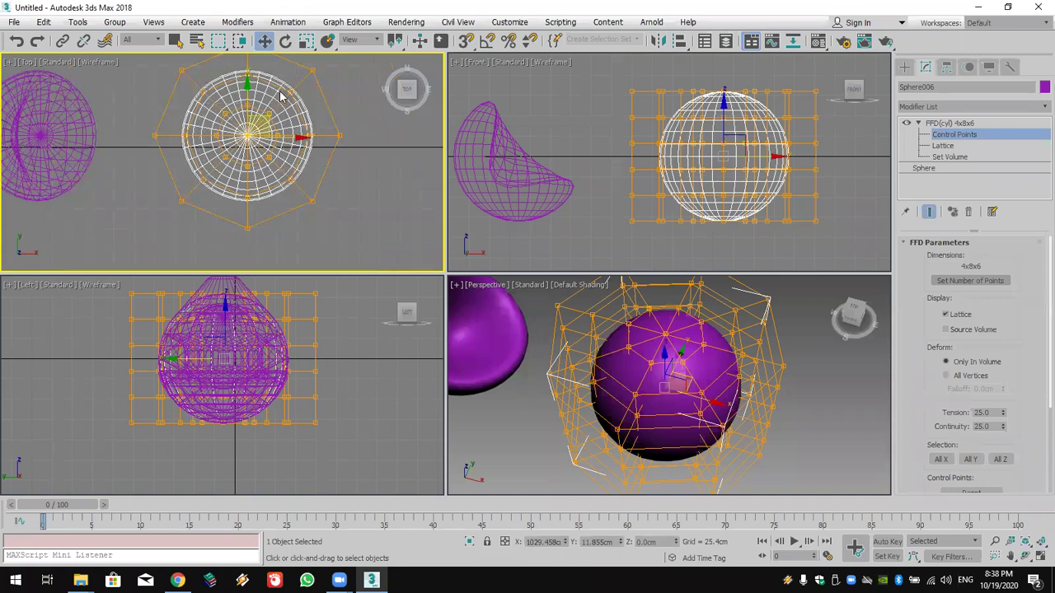
pyautogui.moveTo(645, 135); pyautogui.dragTo(615, 145, button='middle')
pyautogui.moveTo(705, 127); pyautogui.dragTo(717, 76)
pyautogui.click(904, 68)
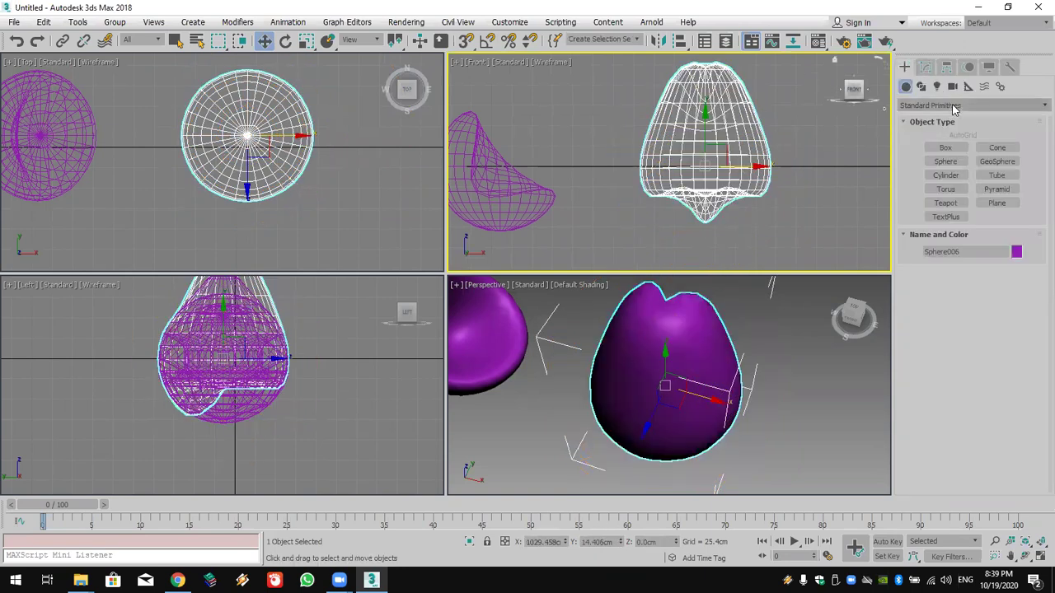
# Step: Maximize the Perspective viewport, clear the selection, and examine the row of six shapes from the front
pyautogui.scroll(-5, 776, 345)
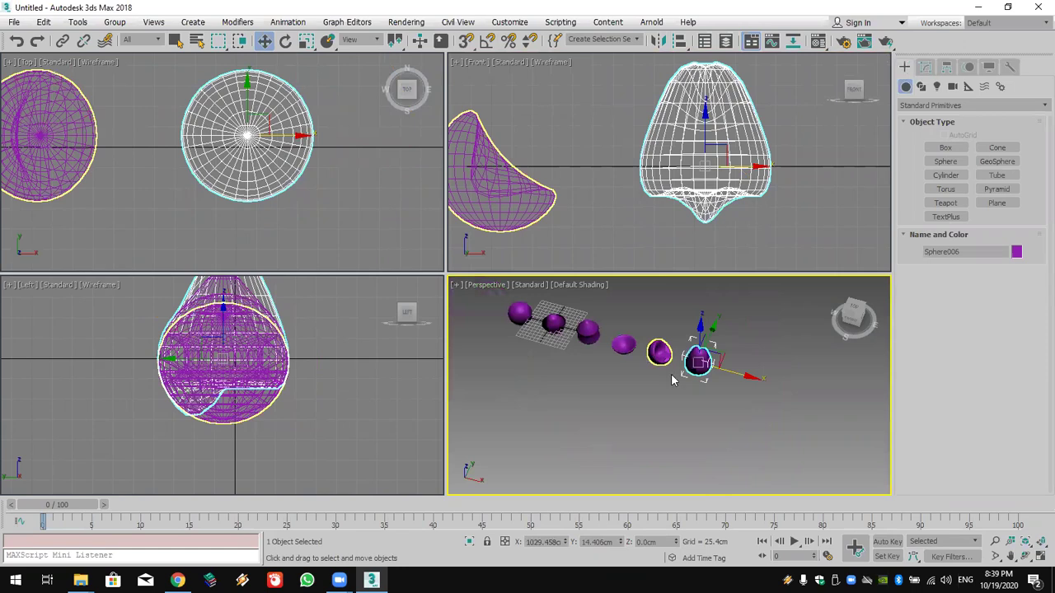
pyautogui.scroll(3, 690, 403)
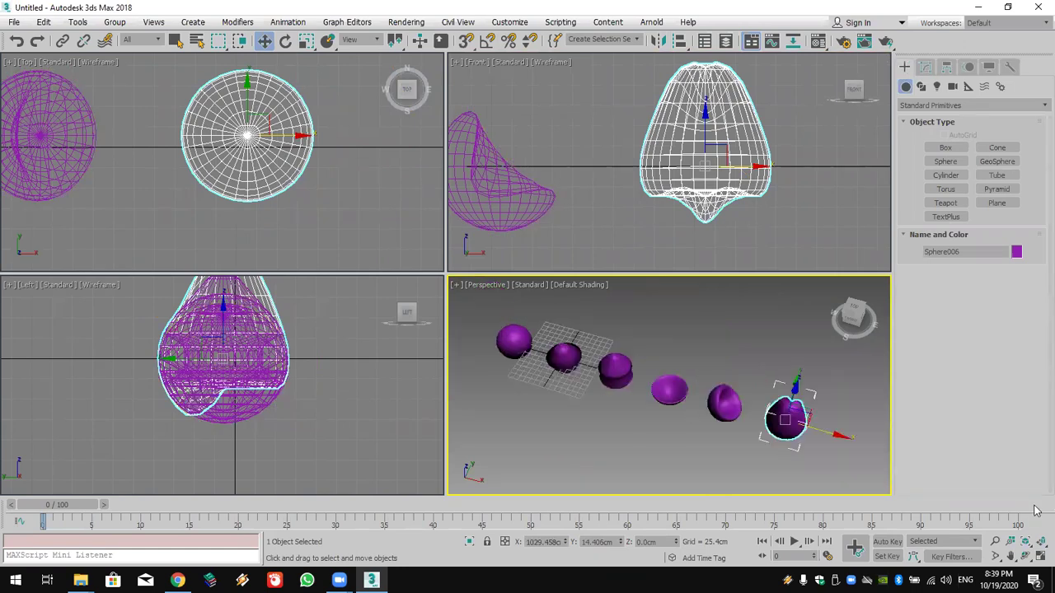
pyautogui.click(1040, 557)
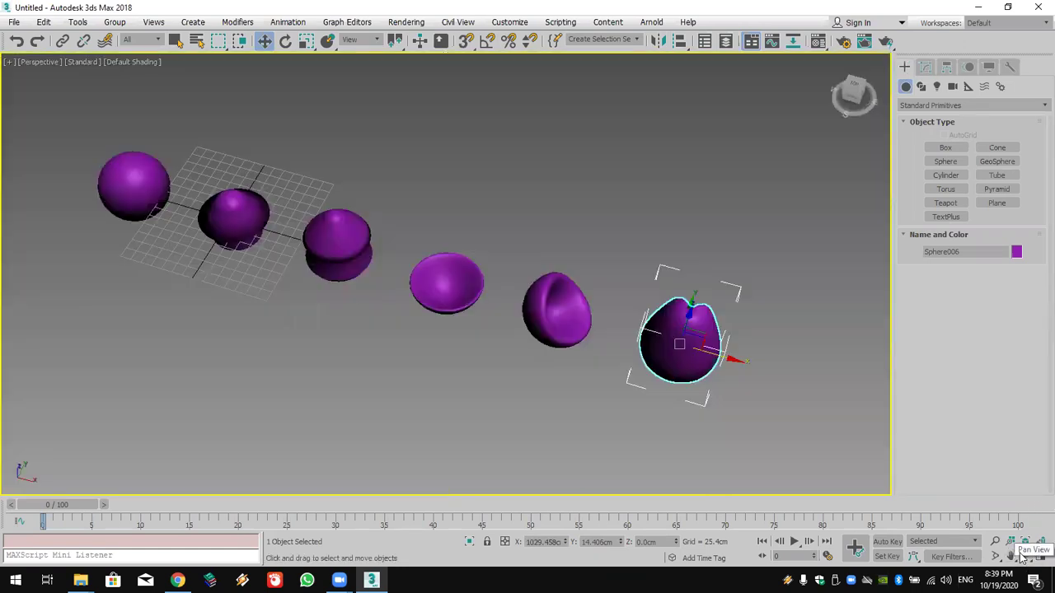
pyautogui.click(1025, 556)
pyautogui.moveTo(497, 285); pyautogui.dragTo(501, 275)
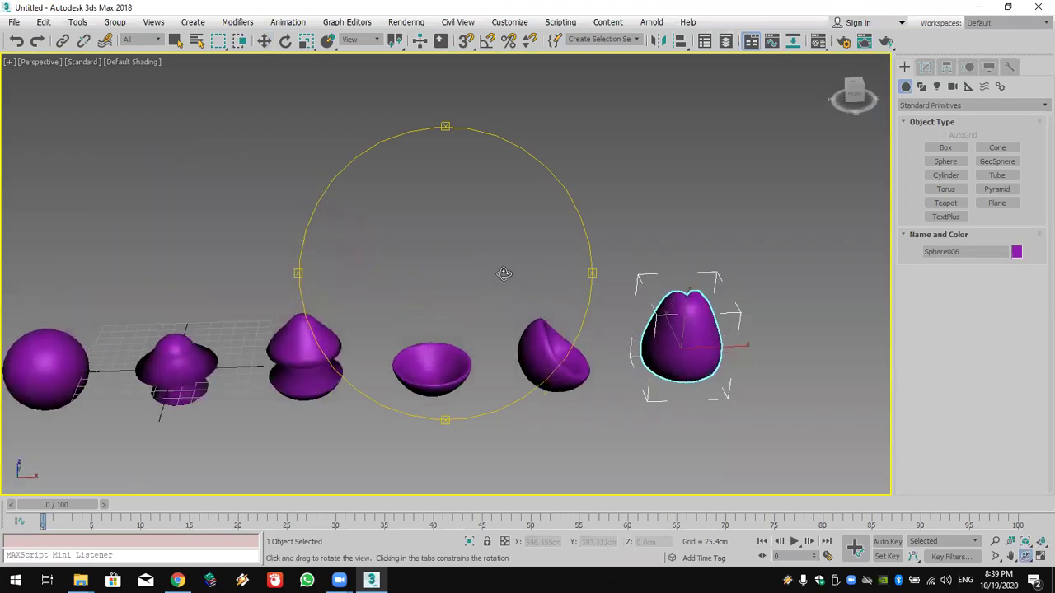
pyautogui.moveTo(433, 322); pyautogui.dragTo(545, 235, button='middle')
pyautogui.rightClick(633, 208)
pyautogui.click(642, 186)
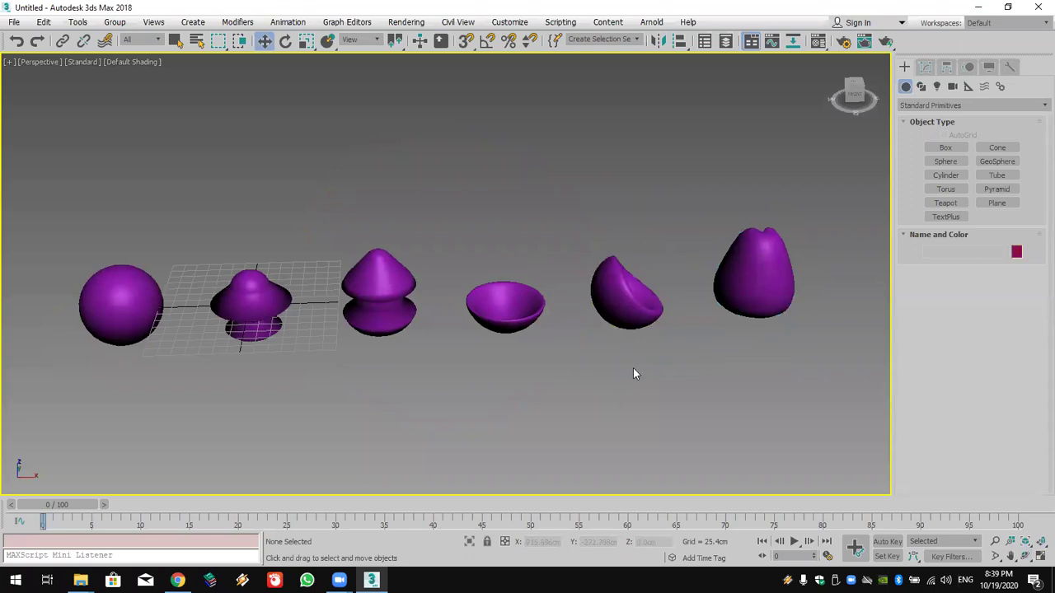
# Step: Turn the plain first sphere into a Morph compound object
pyautogui.click(132, 303)
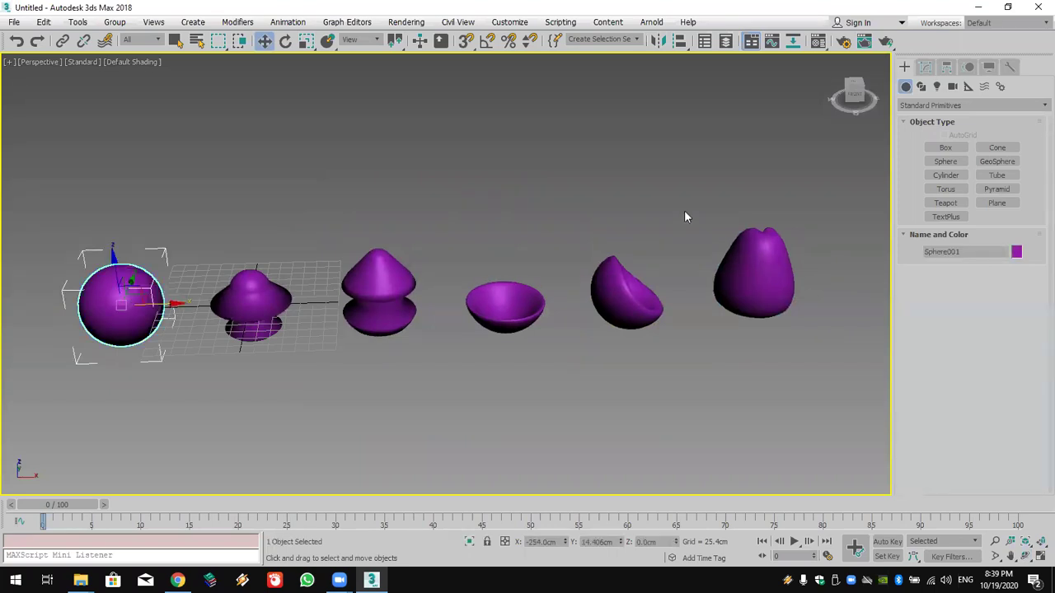
pyautogui.click(960, 104)
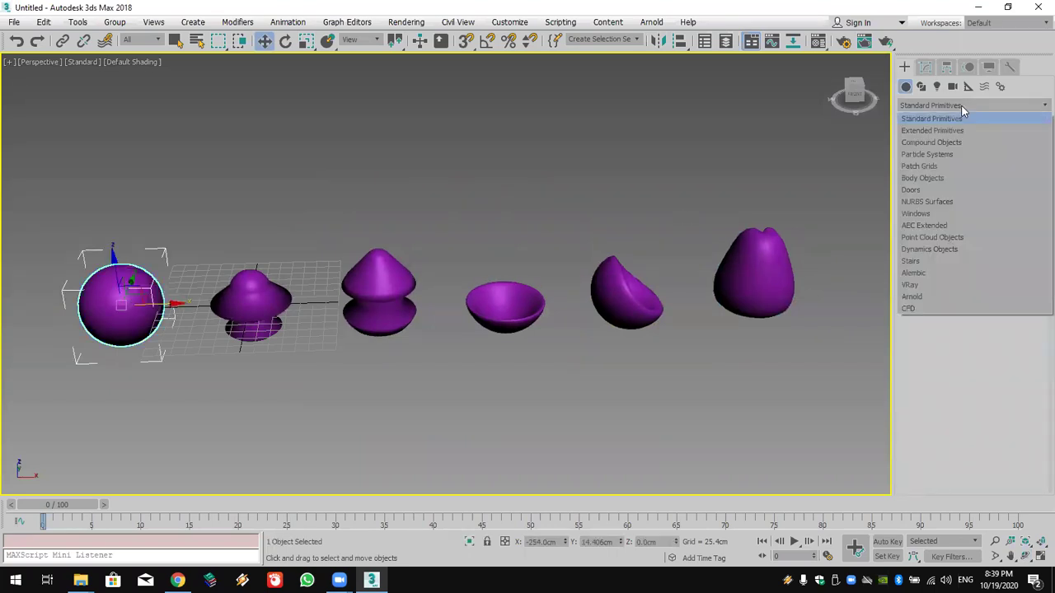
pyautogui.click(987, 142)
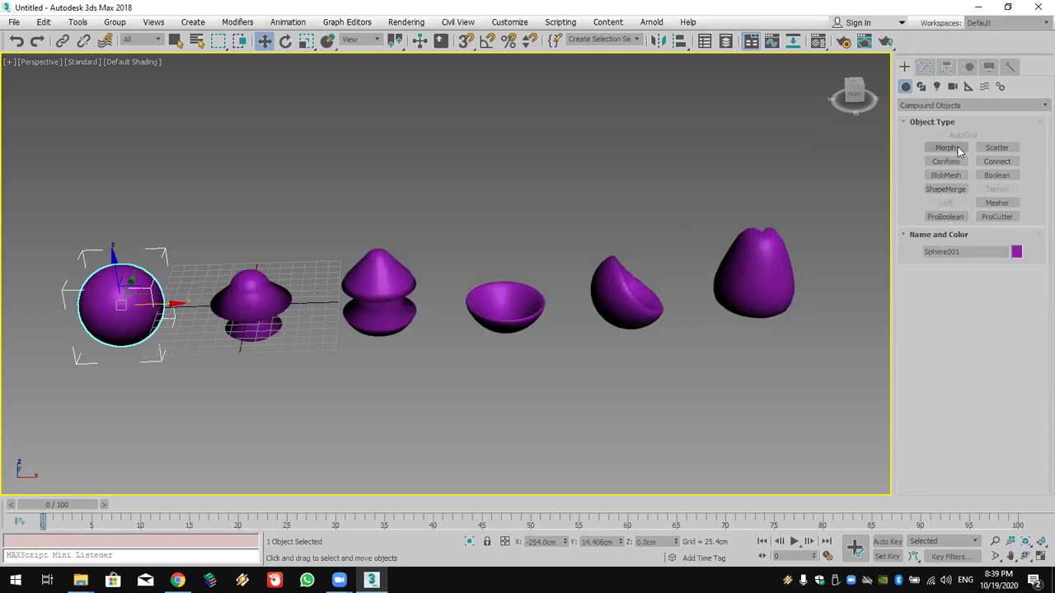
pyautogui.click(954, 149)
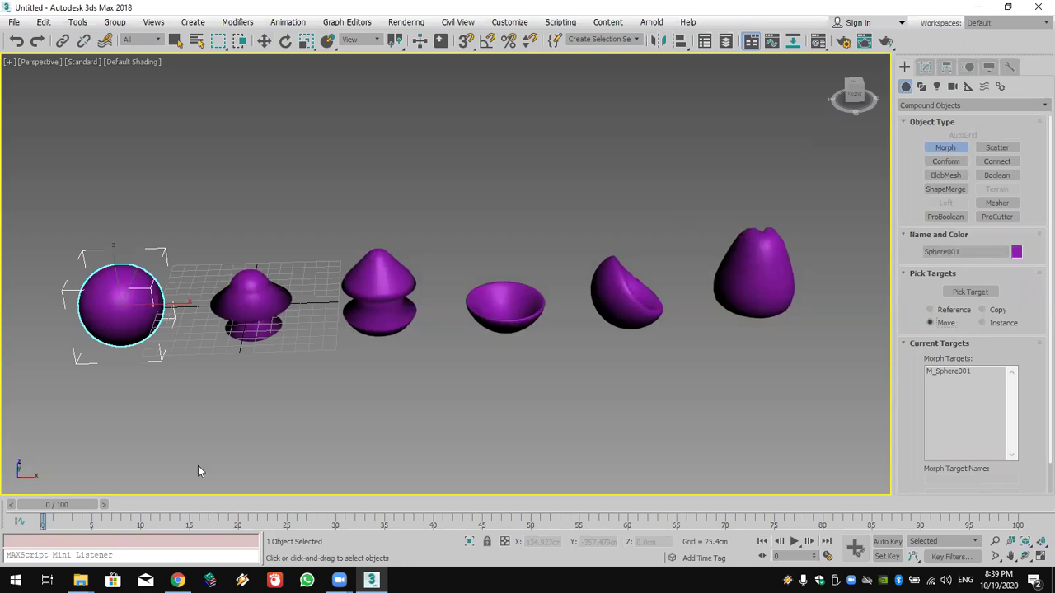
# Step: Enable Auto Key at frame 13 and pick the second shape as a morph target using the Move option
pyautogui.moveTo(72, 506); pyautogui.dragTo(198, 505)
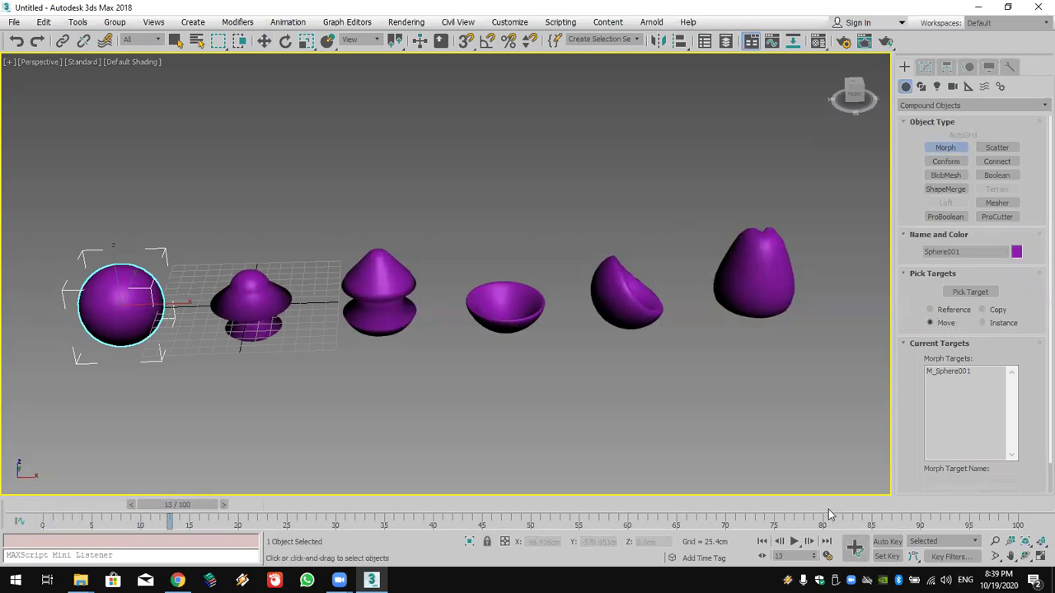
pyautogui.click(887, 543)
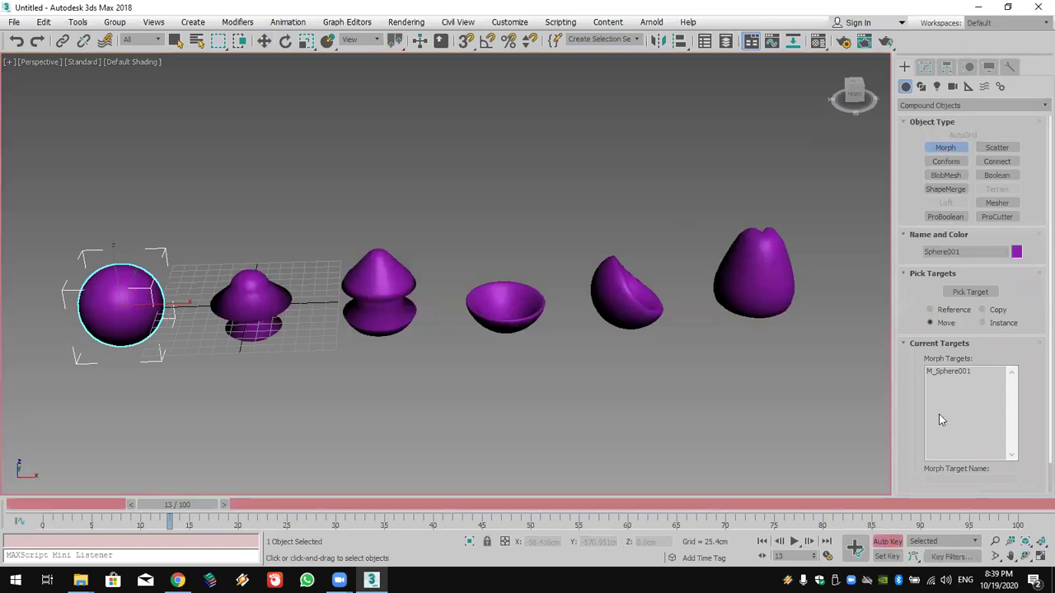
pyautogui.click(963, 292)
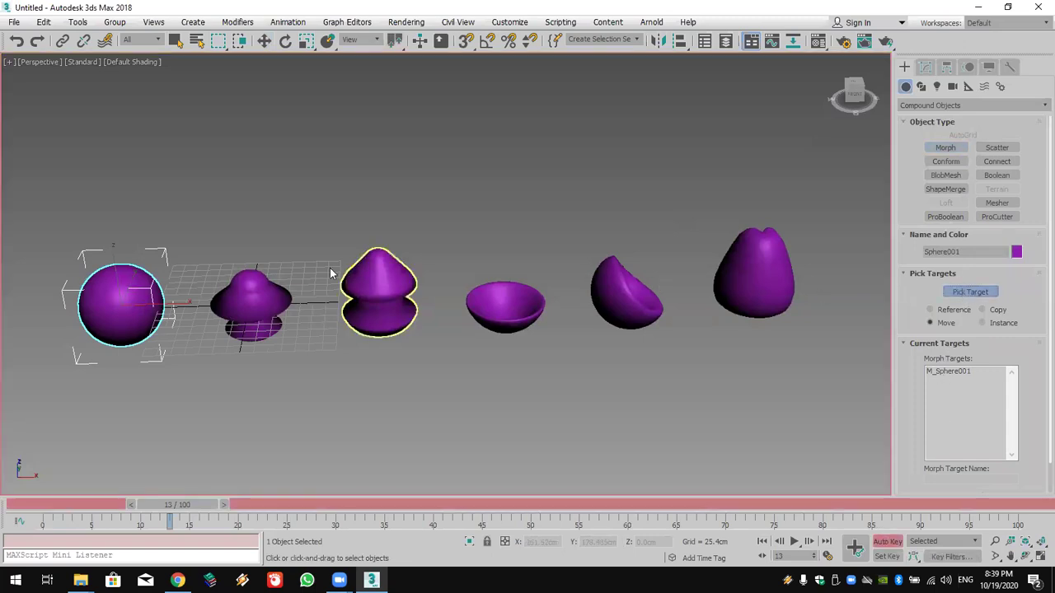
pyautogui.click(265, 291)
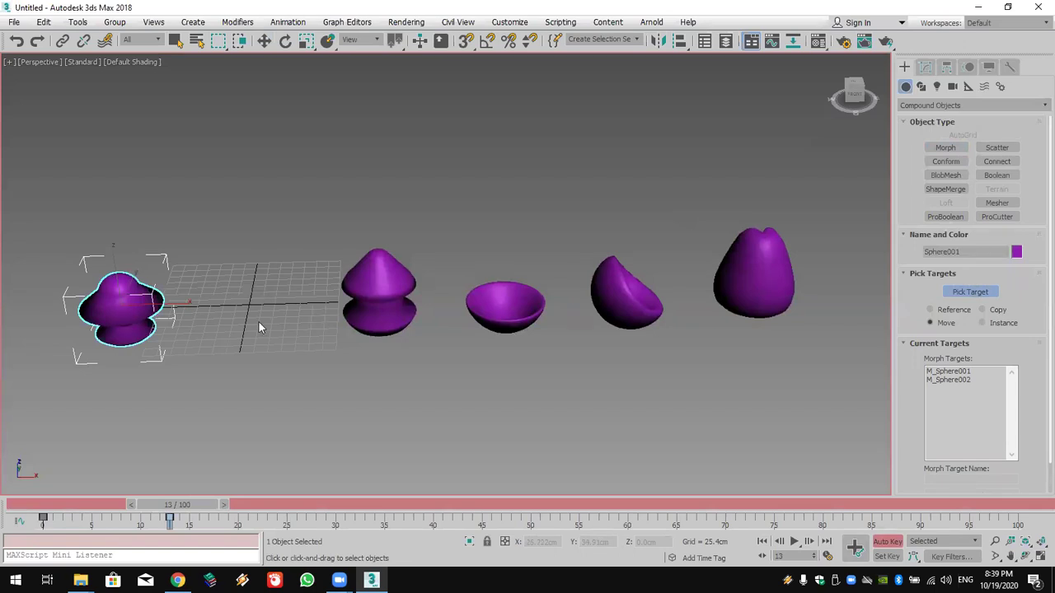
# Step: Pick the third, fourth, fifth and sixth shapes as morph targets at frames 34, 53, 76 and 100, and clear the selection
pyautogui.moveTo(189, 495); pyautogui.dragTo(1018, 505)
pyautogui.click(375, 271)
pyautogui.click(519, 313)
pyautogui.click(647, 299)
pyautogui.click(747, 270)
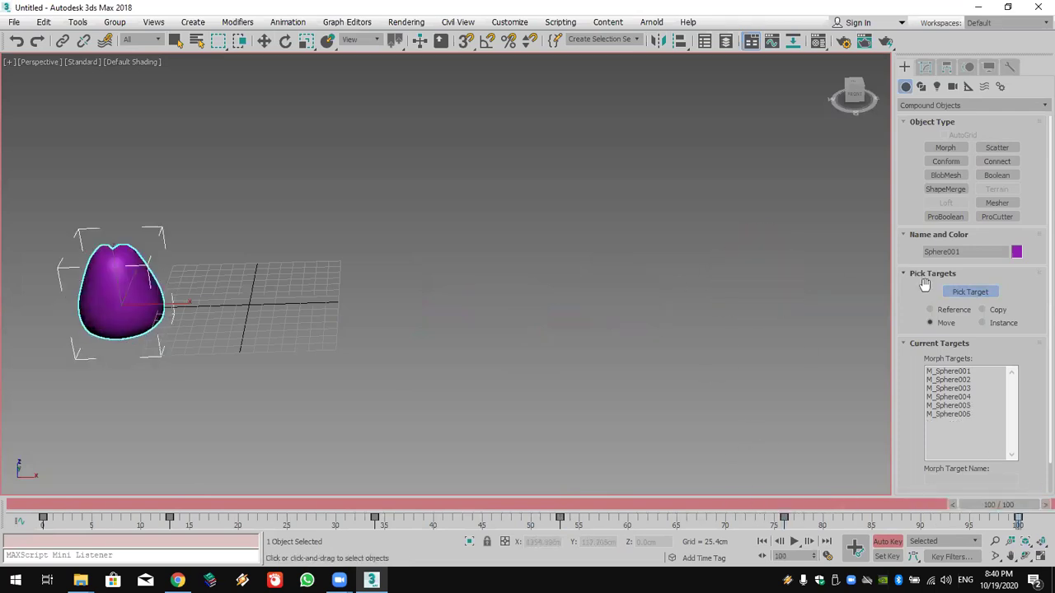
pyautogui.press('w')
pyautogui.click(394, 338)
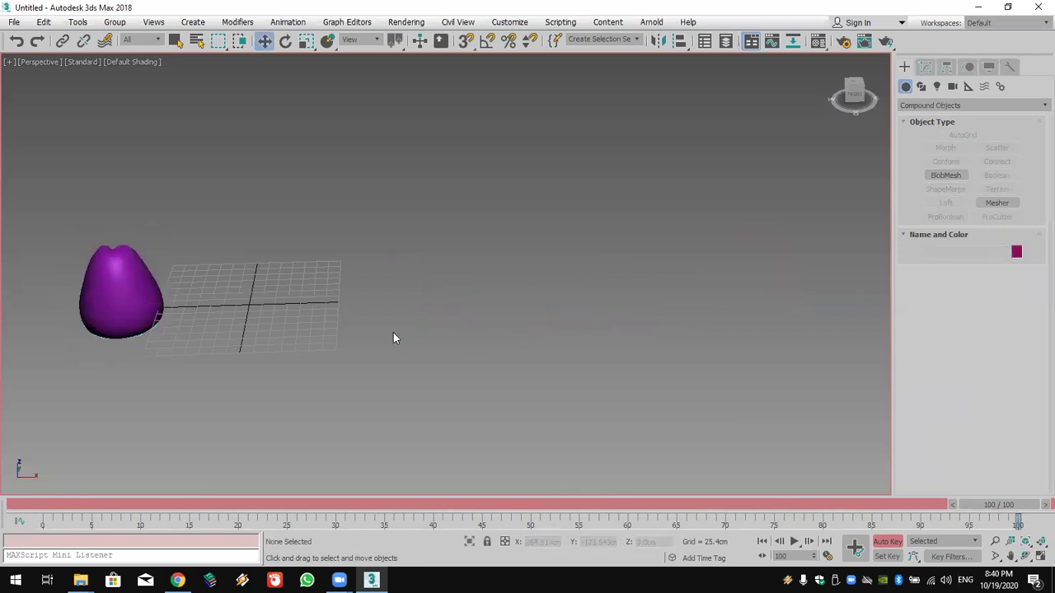
# Step: Turn off Auto Key and play back the morph animation in a close Perspective view of the object
pyautogui.moveTo(111, 292); pyautogui.dragTo(452, 315, button='middle')
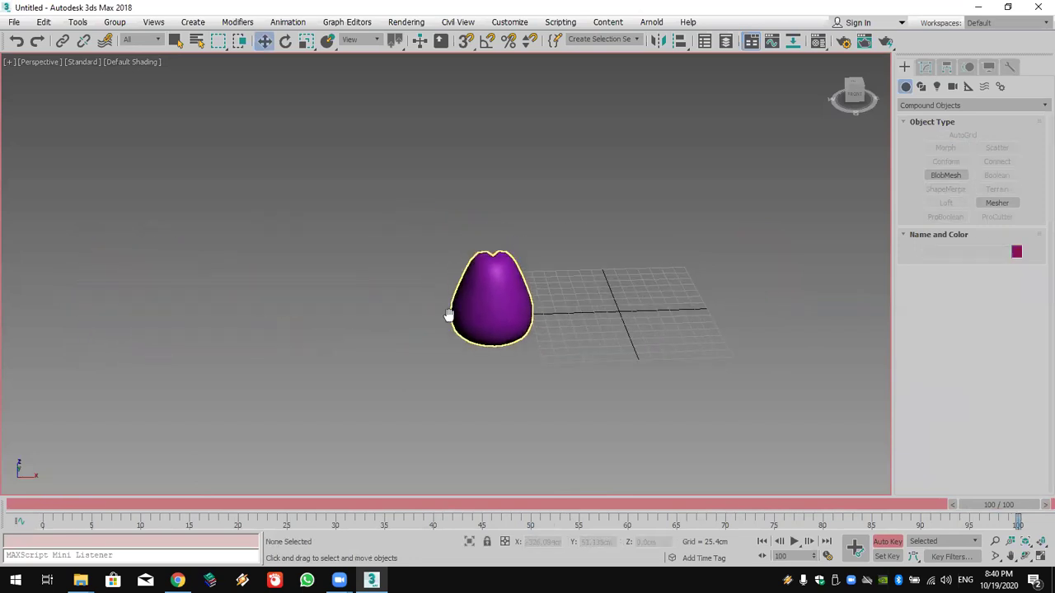
pyautogui.click(887, 543)
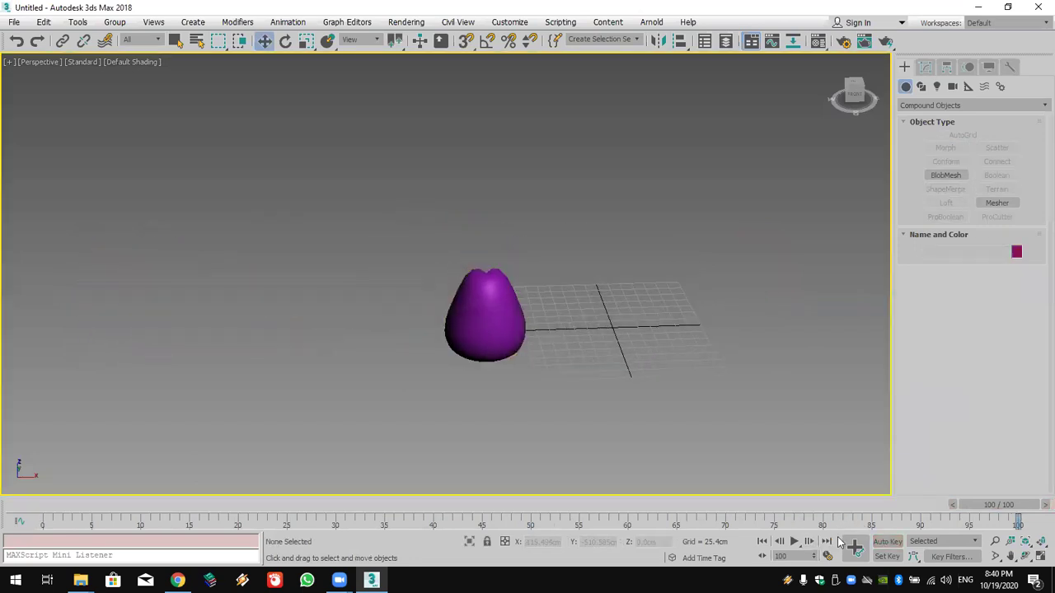
pyautogui.click(789, 542)
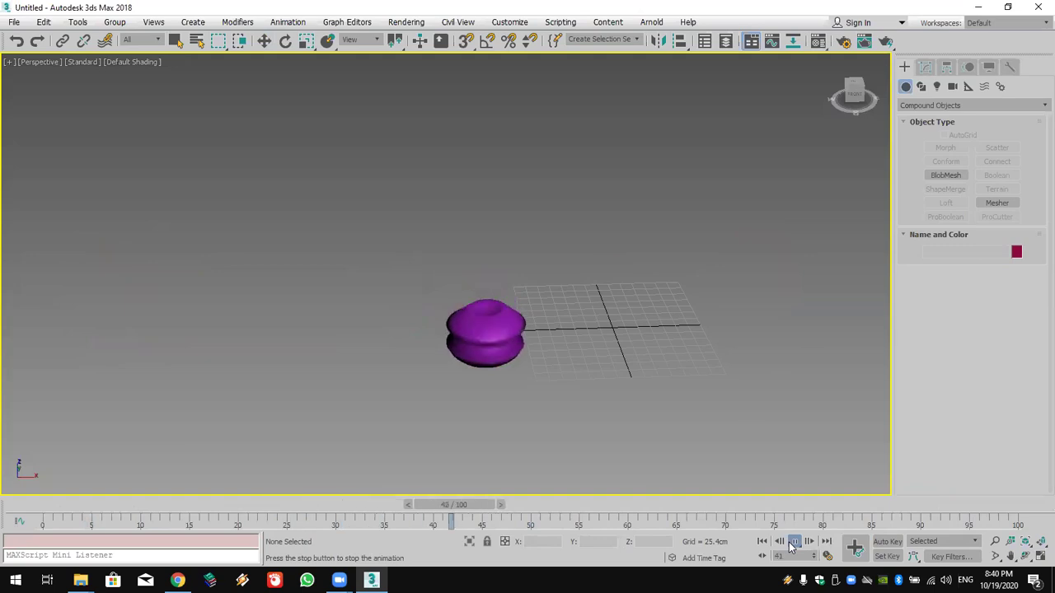
pyautogui.scroll(6, 464, 395)
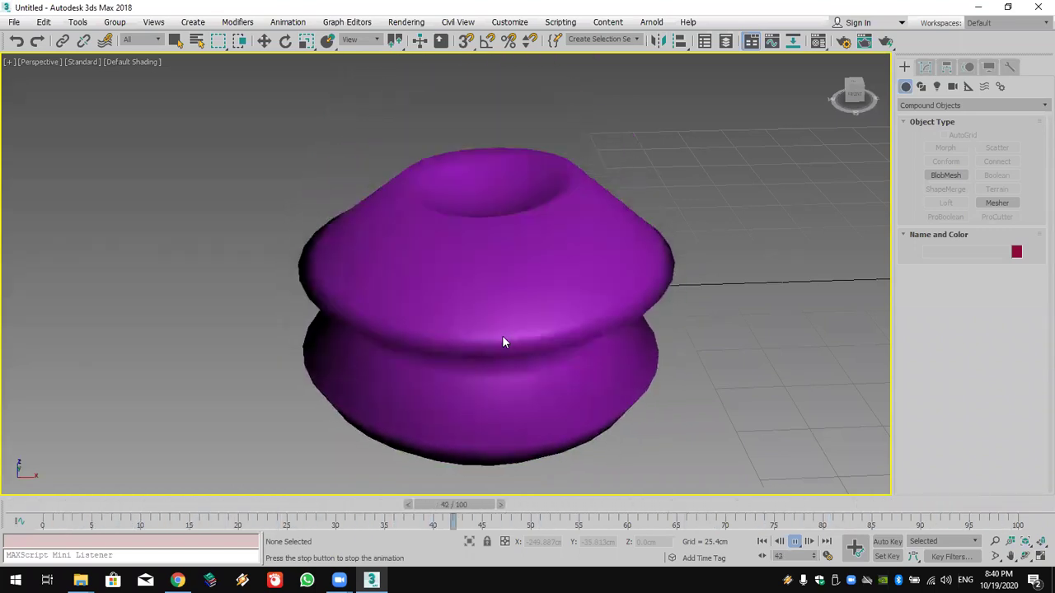
pyautogui.click(14, 22)
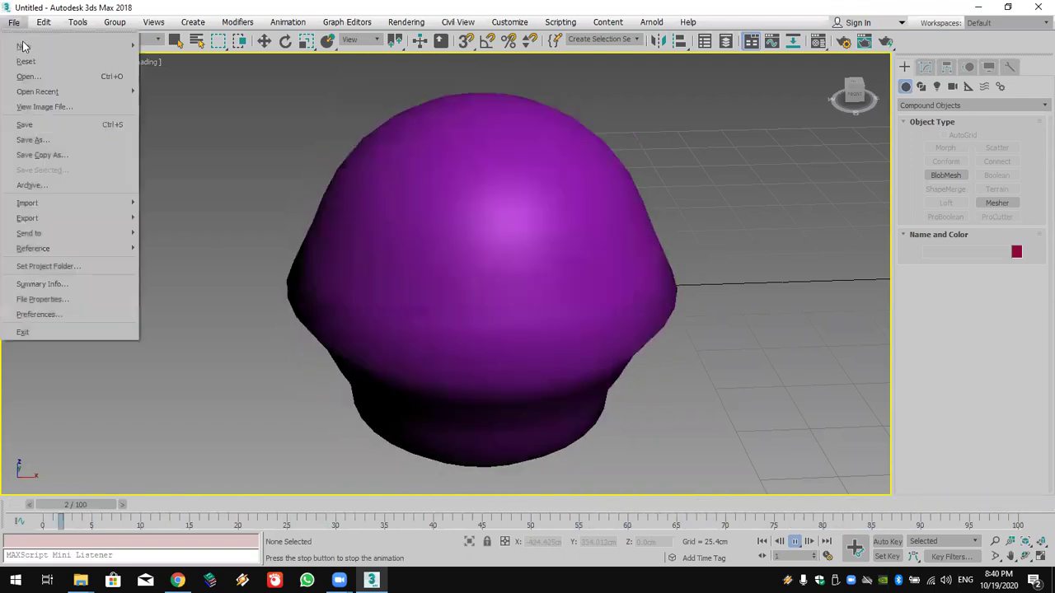
pyautogui.click(26, 63)
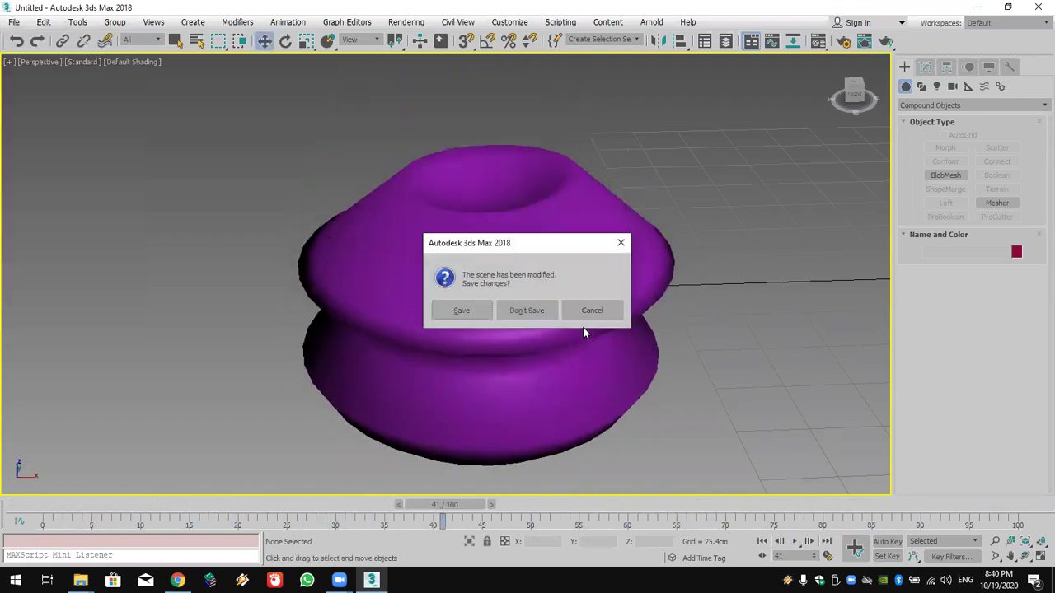
pyautogui.click(458, 309)
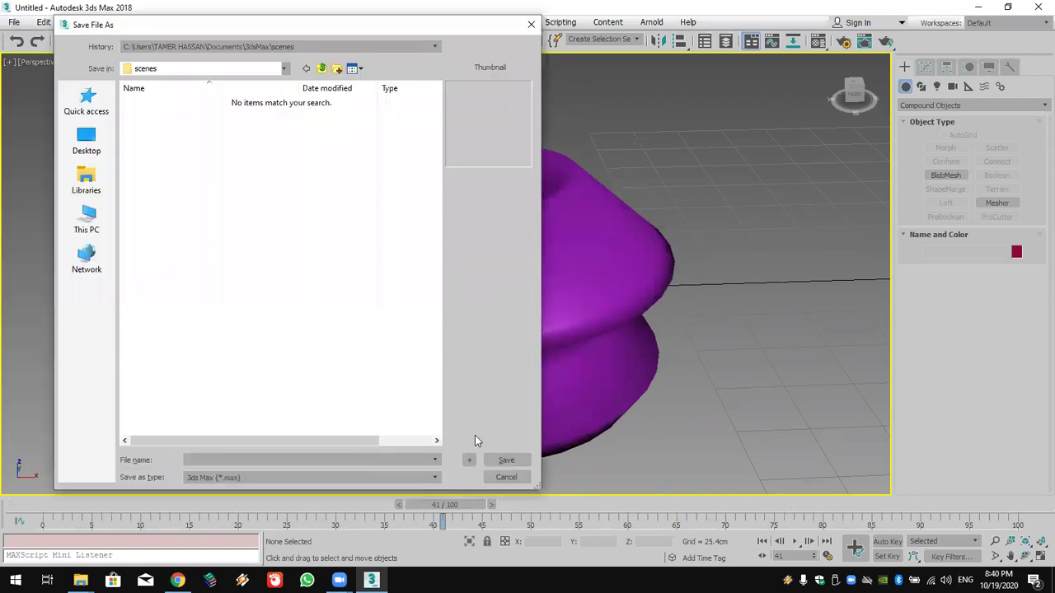
pyautogui.click(505, 477)
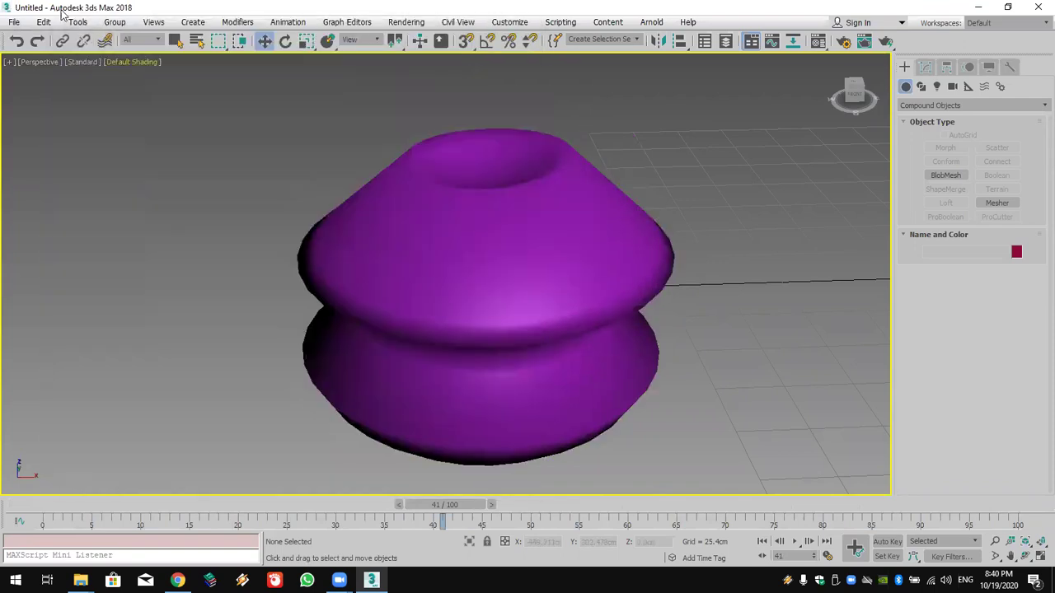
# Step: Reset the scene without saving the changes
pyautogui.click(14, 21)
pyautogui.click(27, 63)
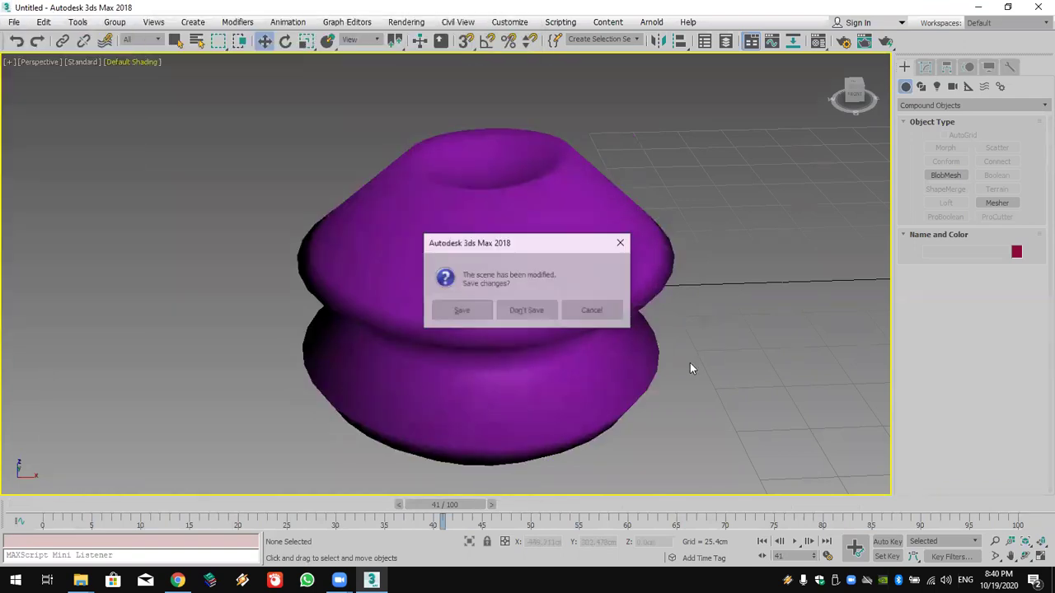
pyautogui.click(521, 310)
pyautogui.click(497, 309)
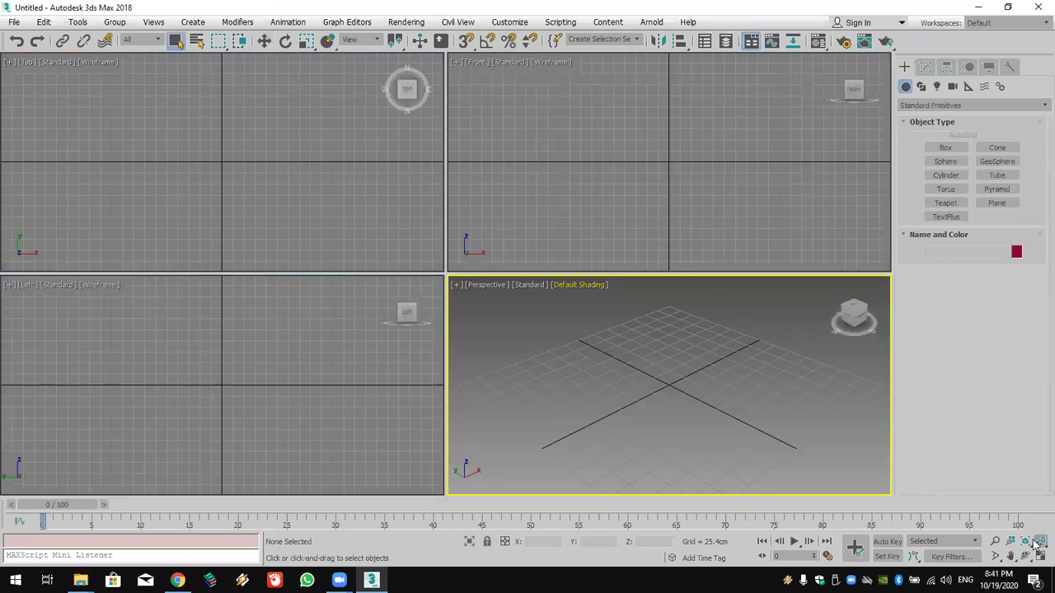
# Step: Create a box in the Top view about 290 cm long, 343 cm wide and 88 cm high
pyautogui.click(945, 147)
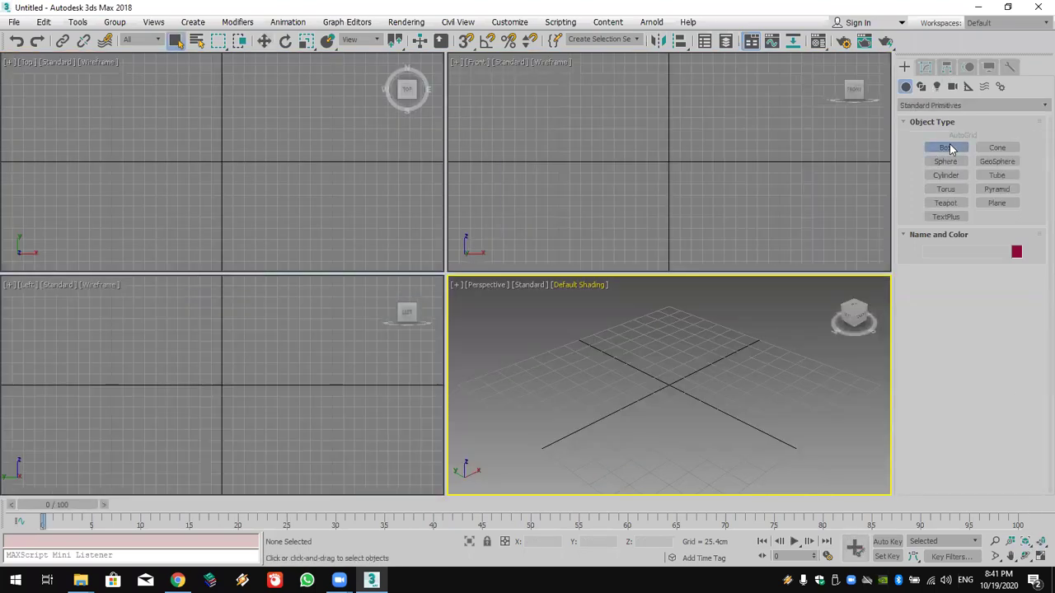
pyautogui.moveTo(128, 112); pyautogui.dragTo(278, 238)
pyautogui.click(423, 192)
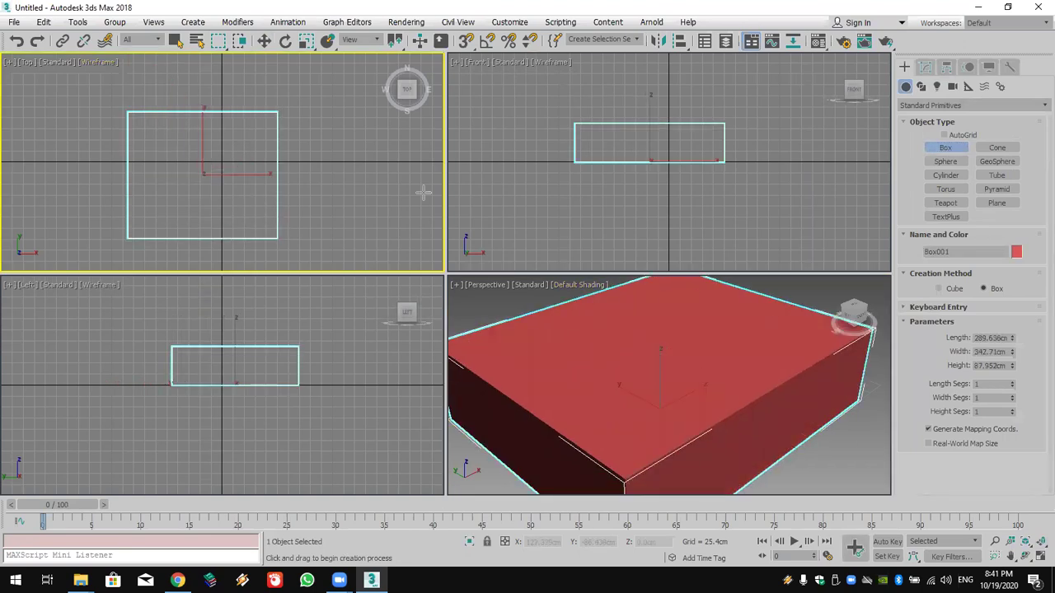
# Step: Set the box's height segments to 3
pyautogui.scroll(-5, 768, 384)
pyautogui.scroll(-1, 725, 393)
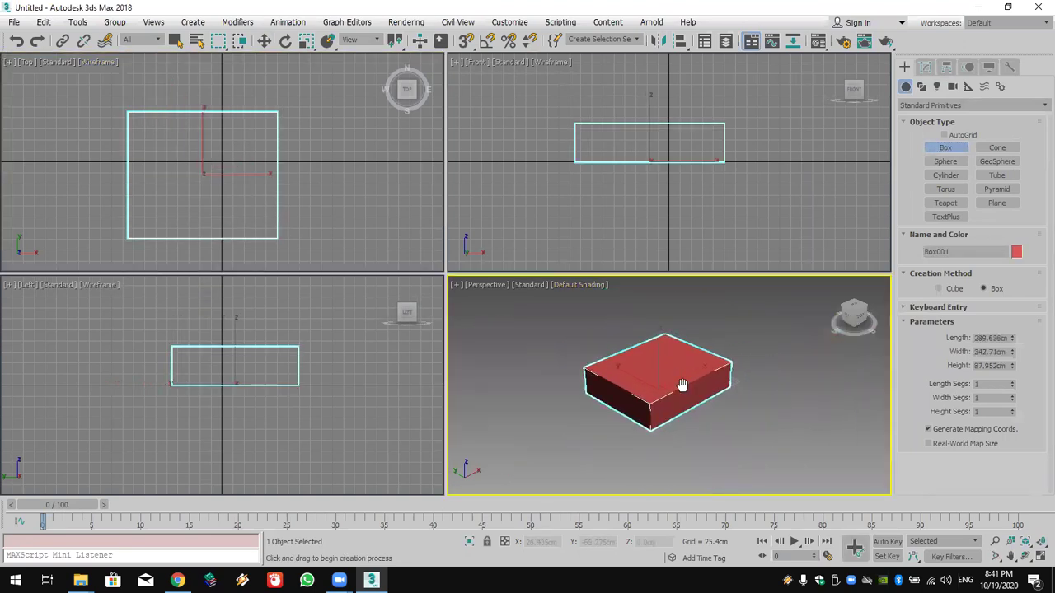
pyautogui.scroll(5, 683, 384)
pyautogui.scroll(-1, 689, 376)
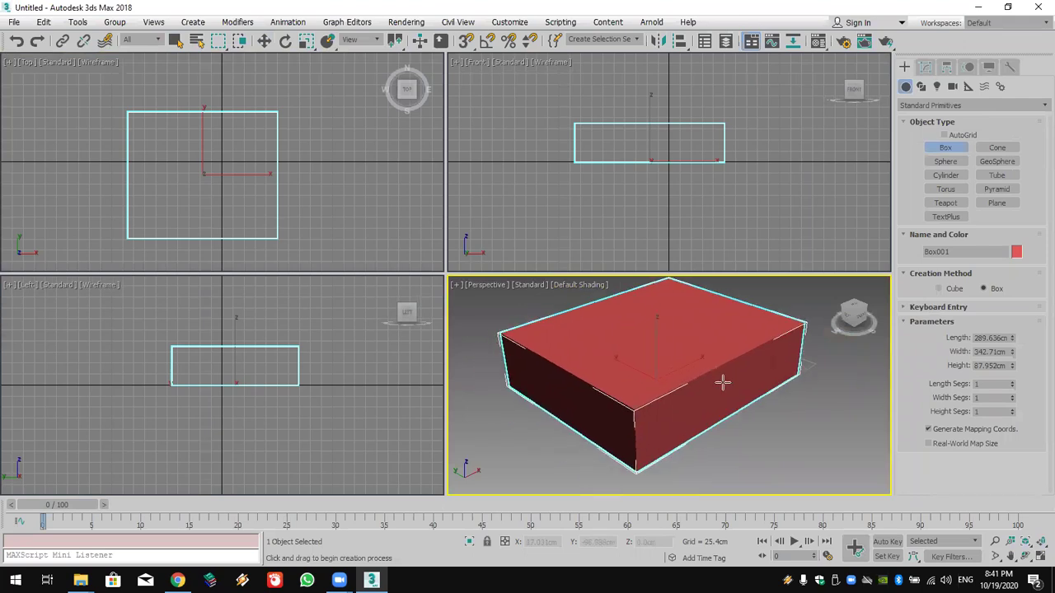
pyautogui.click(1013, 408)
pyautogui.click(1012, 409)
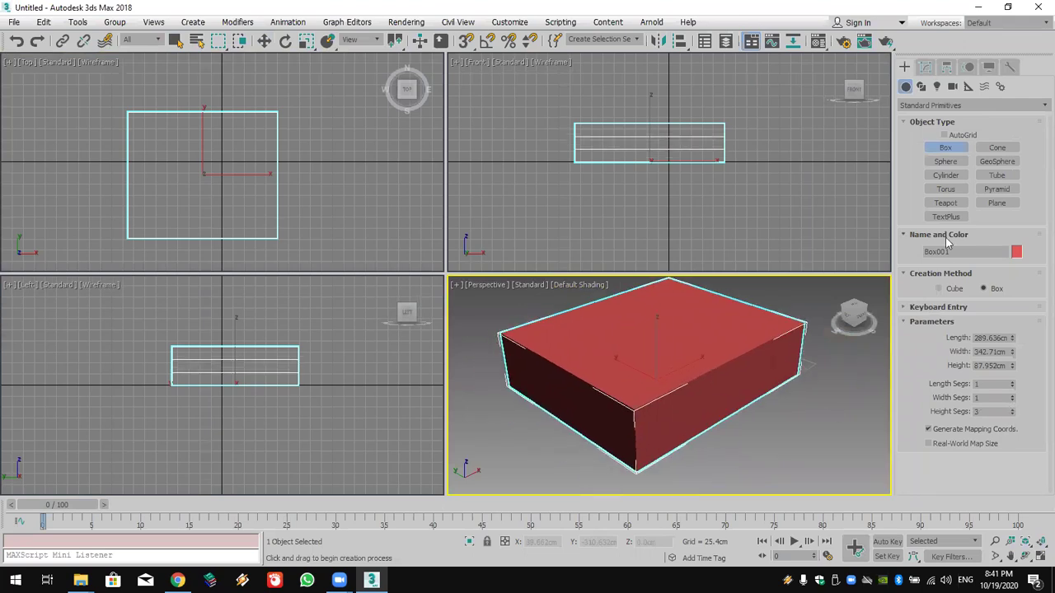
# Step: Apply an Edit Mesh modifier to the box and enter its Vertex sub-object level
pyautogui.click(925, 67)
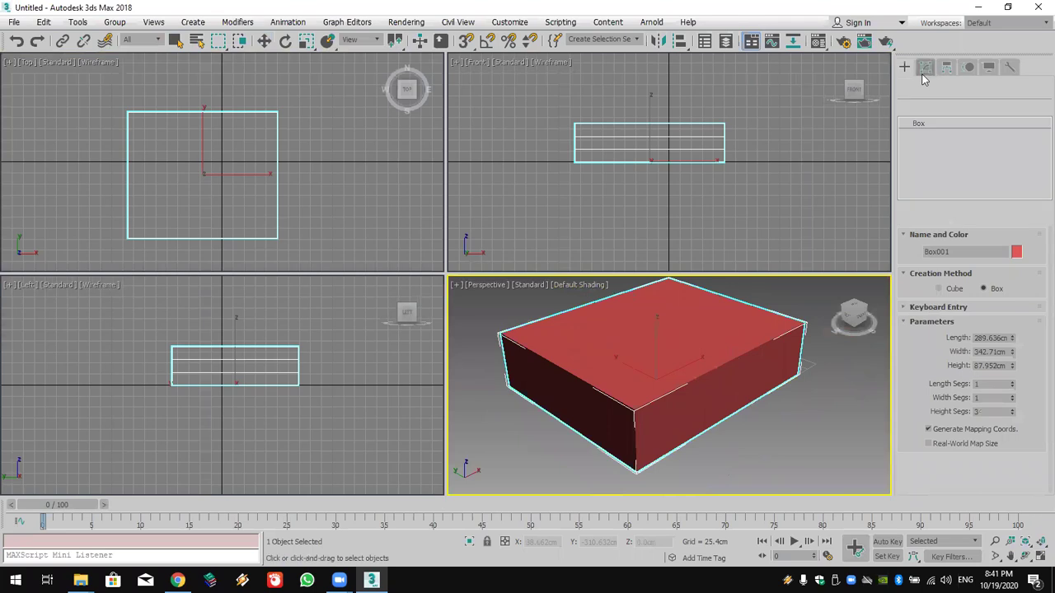
pyautogui.click(924, 106)
pyautogui.scroll(-10, 924, 122)
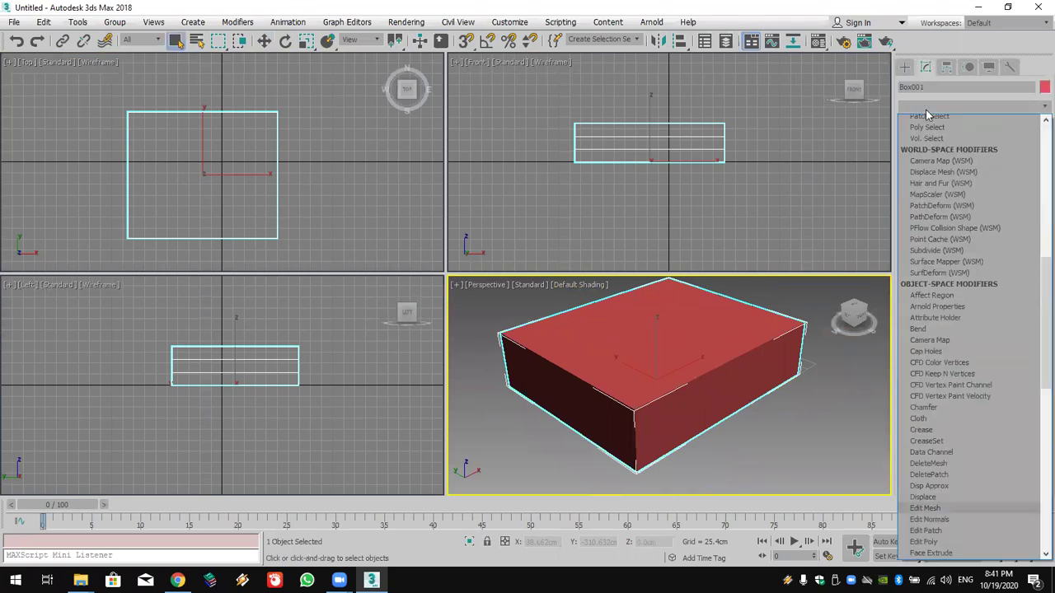
pyautogui.click(924, 121)
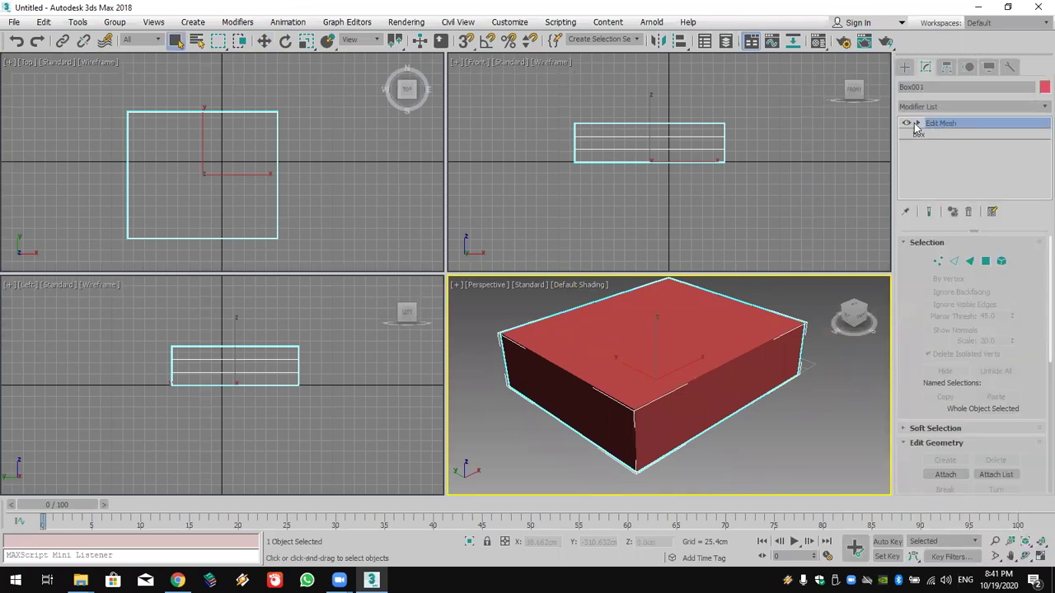
pyautogui.click(916, 122)
pyautogui.moveTo(756, 131); pyautogui.dragTo(528, 138)
pyautogui.click(704, 365)
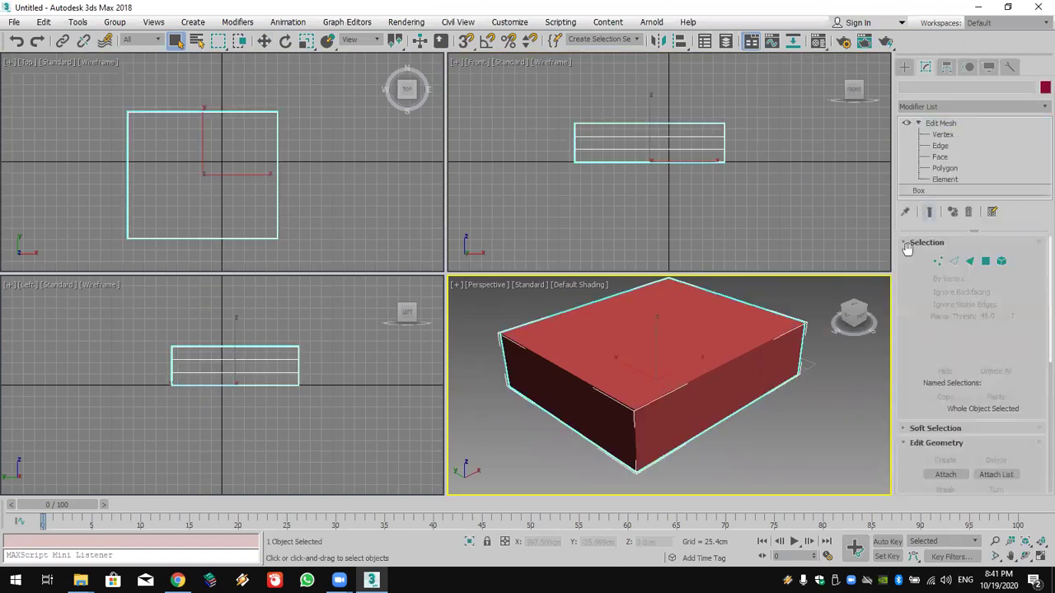
pyautogui.click(943, 135)
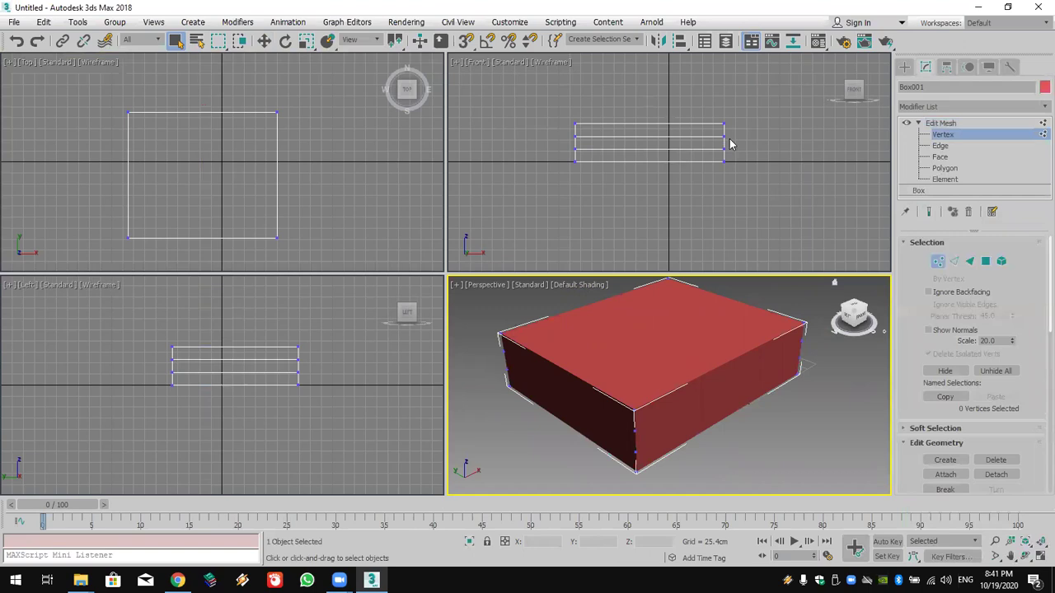
# Step: In the Front view, move both intermediate vertex rows down near the box's base, with the upper row at Z about 13.4 cm
pyautogui.click(714, 162)
pyautogui.moveTo(529, 153); pyautogui.dragTo(530, 160)
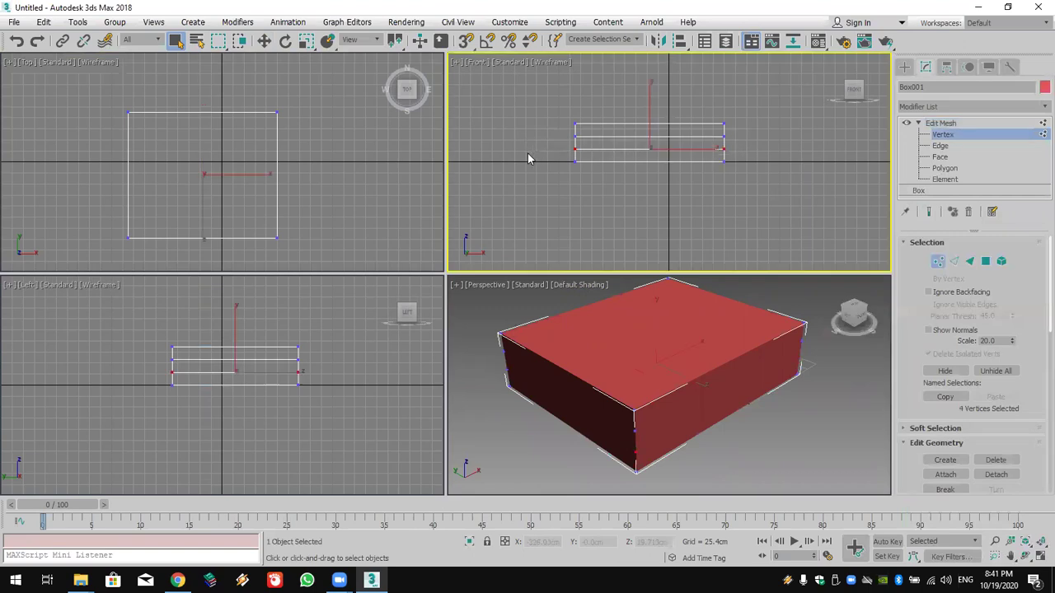
pyautogui.click(263, 40)
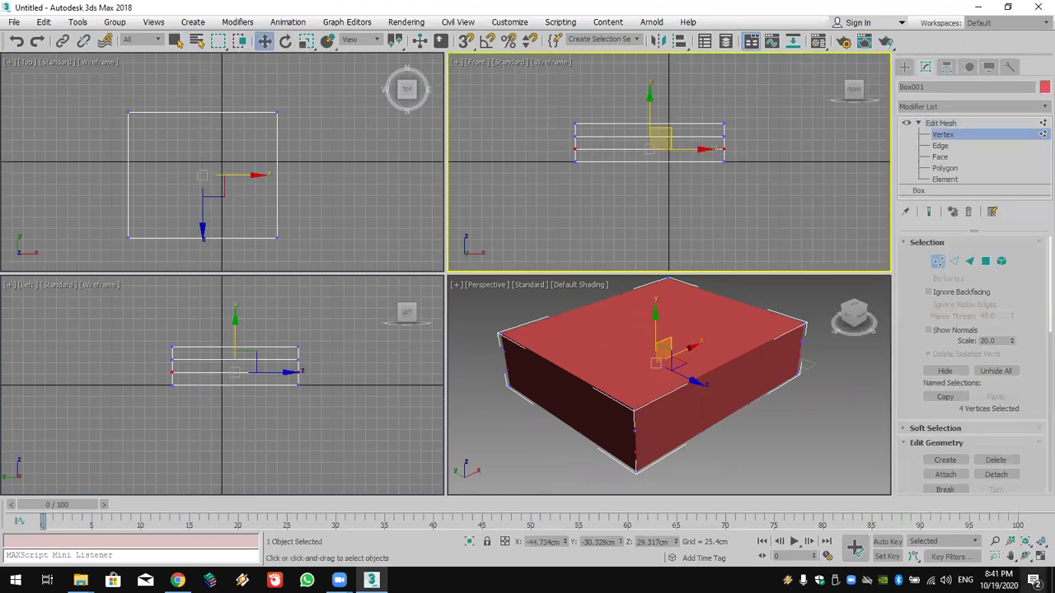
pyautogui.click(1039, 557)
pyautogui.moveTo(461, 231); pyautogui.dragTo(522, 254, button='middle')
pyautogui.scroll(4, 495, 273)
pyautogui.scroll(-2, 499, 306)
pyautogui.moveTo(472, 281); pyautogui.dragTo(470, 311)
pyautogui.moveTo(676, 304); pyautogui.dragTo(674, 302)
pyautogui.moveTo(468, 241); pyautogui.dragTo(467, 299)
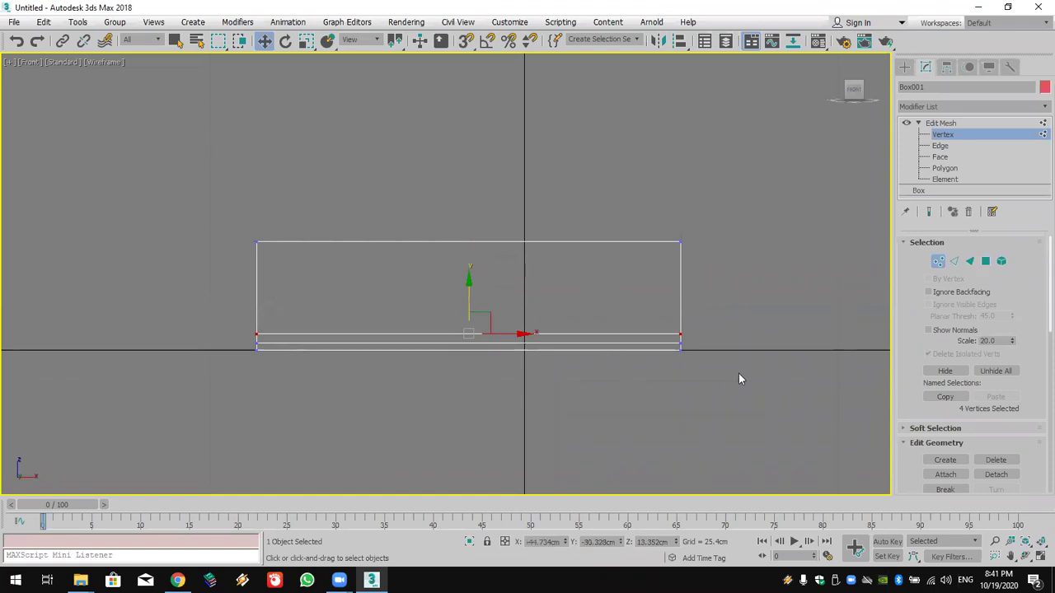
# Step: Scale the lower intermediate vertex row slightly outward so it flares beyond the box's sides
pyautogui.moveTo(366, 356); pyautogui.dragTo(174, 355)
pyautogui.click(306, 40)
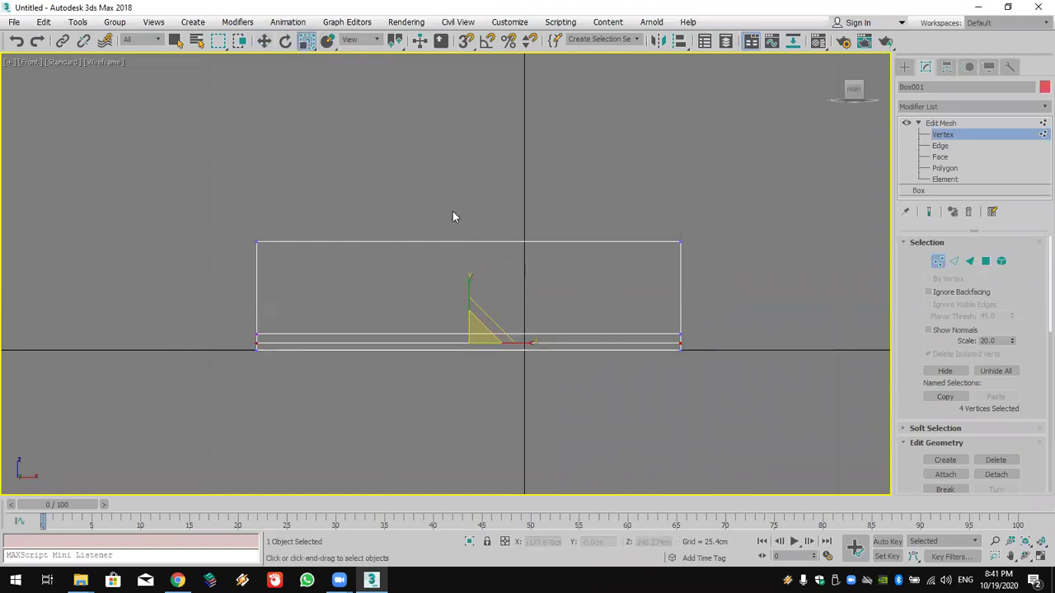
pyautogui.moveTo(472, 336); pyautogui.dragTo(474, 333)
# Step: Scale the box's top vertices together into a single apex point so the form becomes a pyramid roof
pyautogui.moveTo(726, 280); pyautogui.dragTo(726, 278)
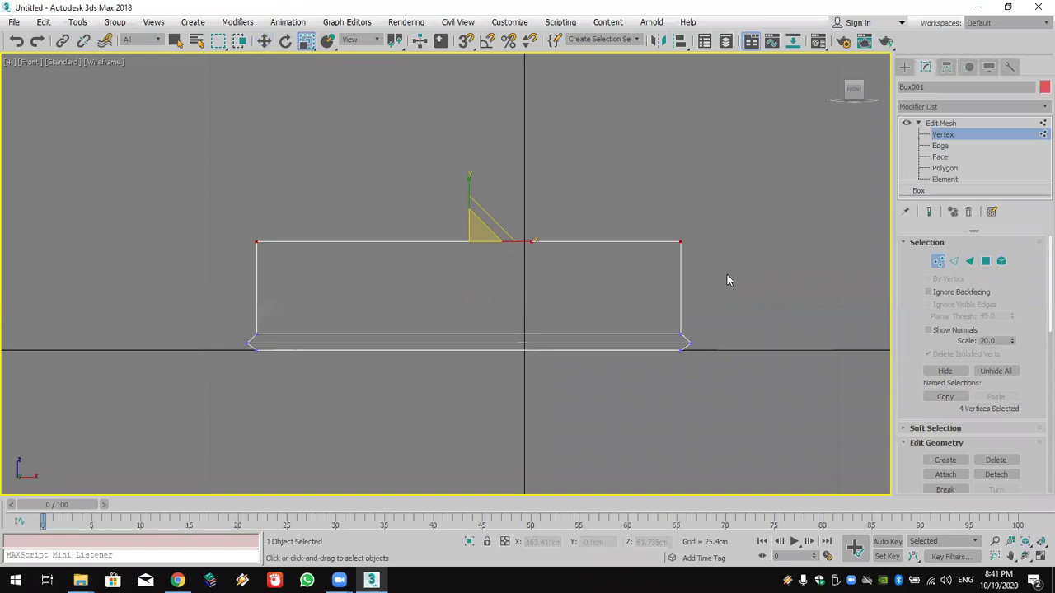
pyautogui.rightClick(306, 43)
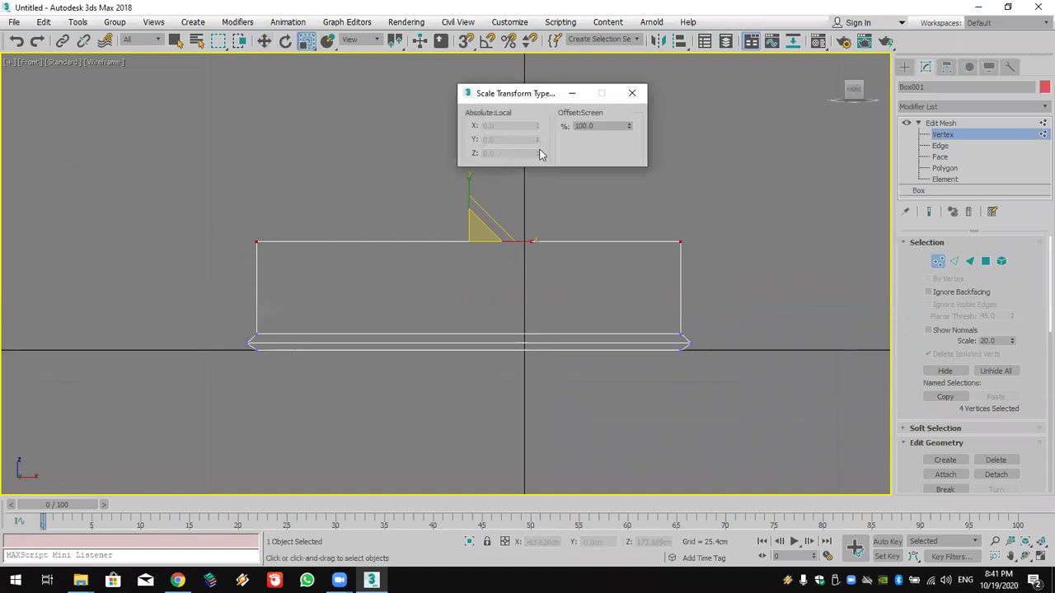
pyautogui.doubleClick(601, 126)
pyautogui.press('Return')
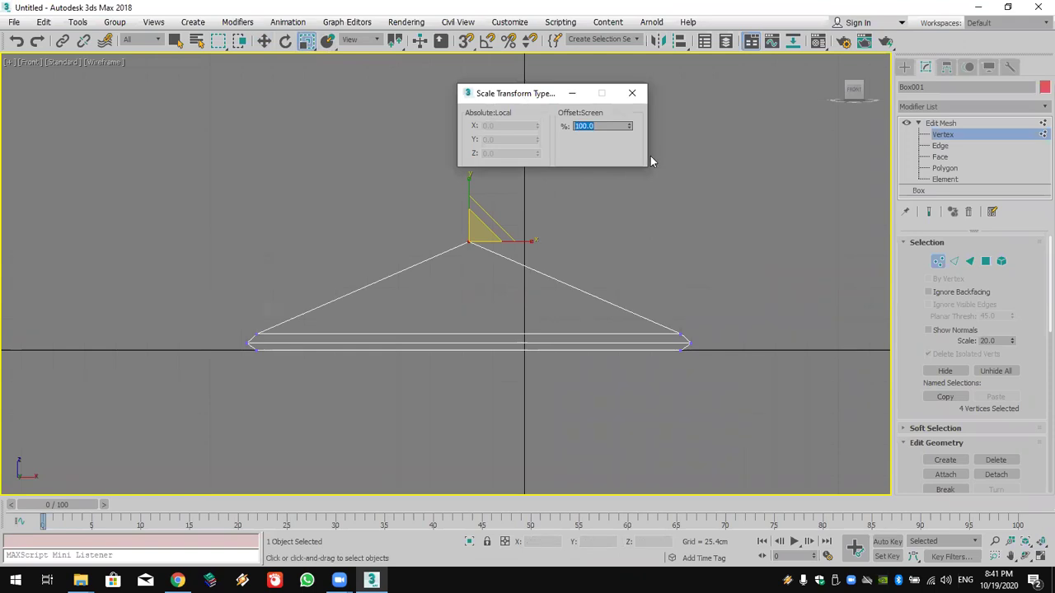
pyautogui.click(632, 93)
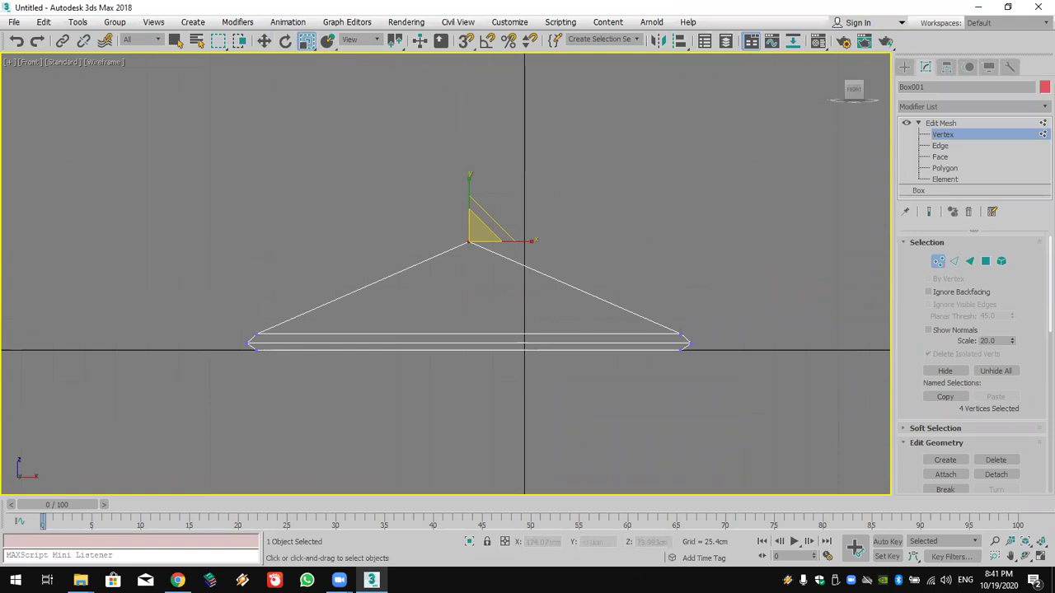
pyautogui.click(1039, 557)
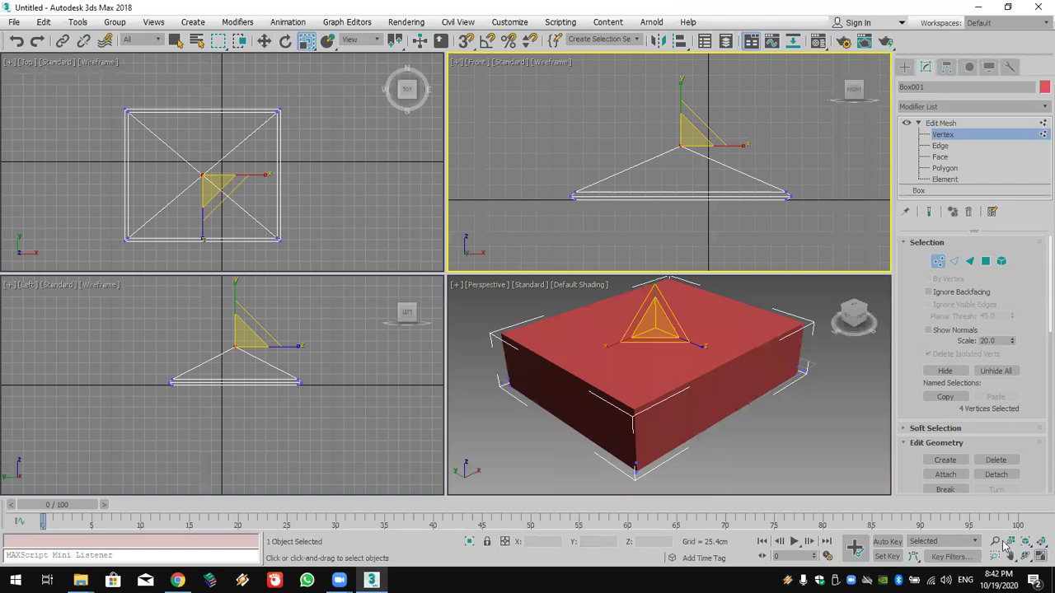
pyautogui.click(842, 456)
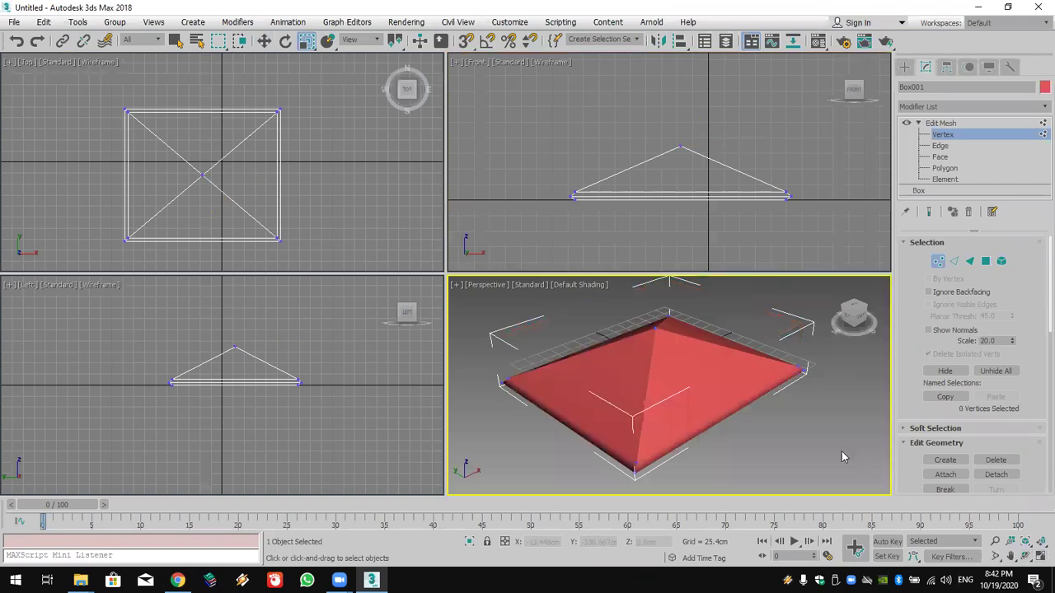
pyautogui.click(1039, 557)
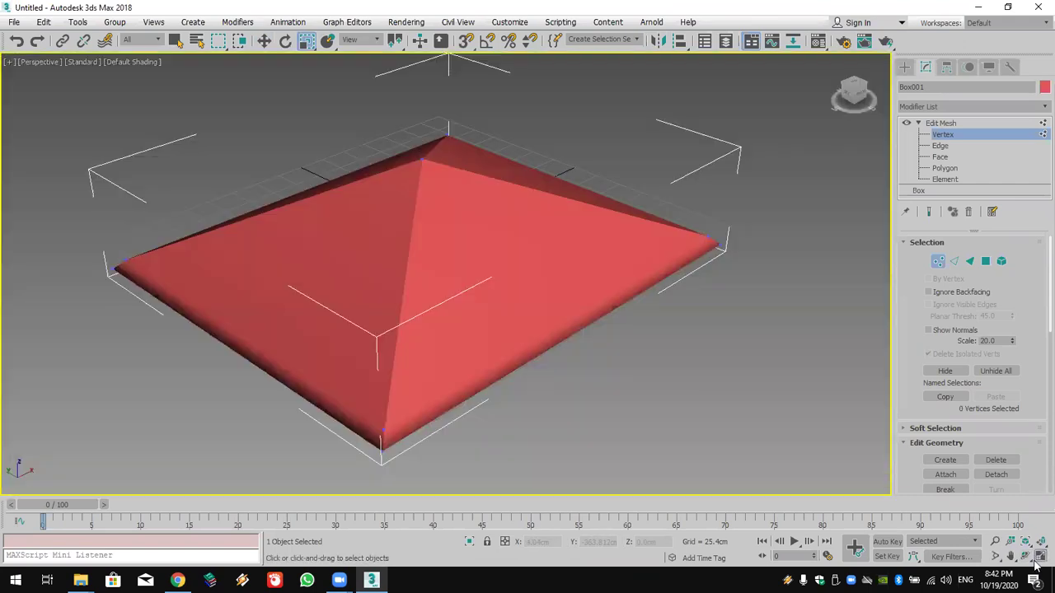
pyautogui.click(1025, 557)
pyautogui.moveTo(511, 343); pyautogui.dragTo(504, 315)
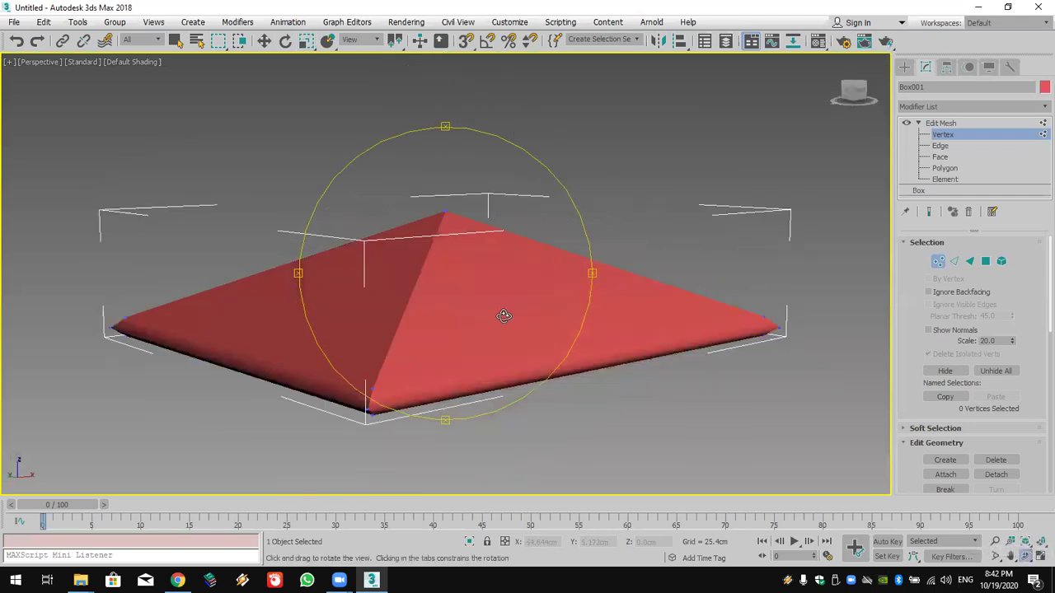
# Step: Reset the scene, discarding the roof model
pyautogui.click(14, 23)
pyautogui.click(39, 55)
pyautogui.click(527, 311)
pyautogui.click(497, 310)
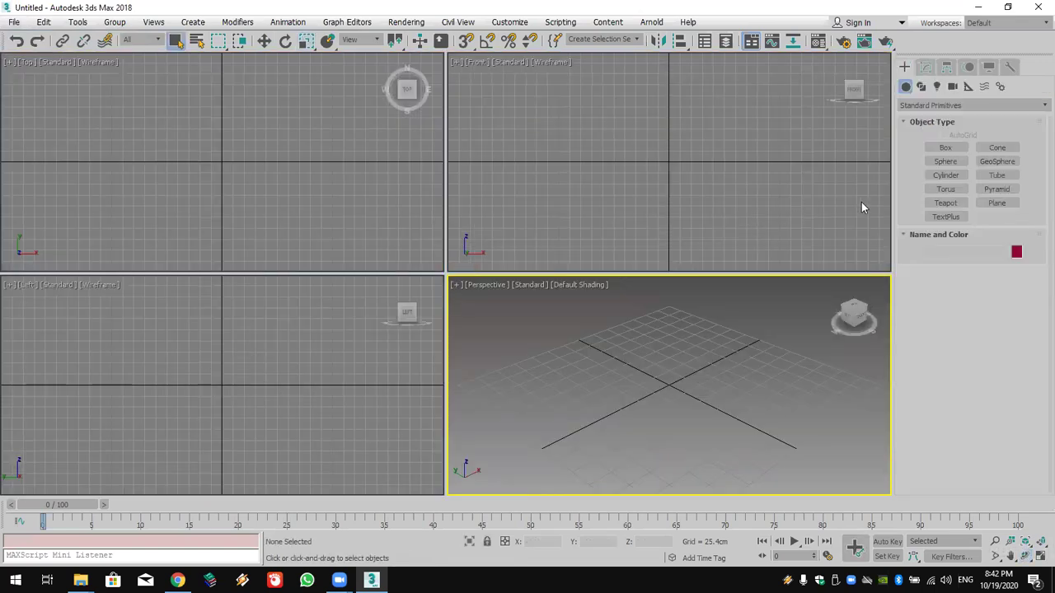
# Step: Create a thin box in the Front view, about 232 cm long, 199 cm wide and 0.7 cm high, with 2 width segments
pyautogui.click(941, 149)
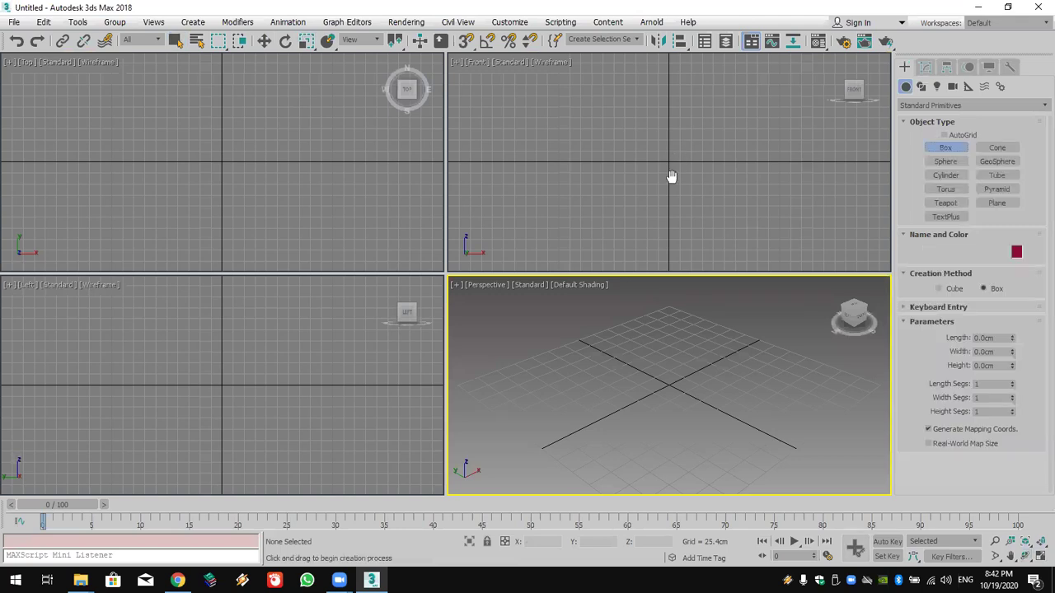
pyautogui.moveTo(627, 104); pyautogui.dragTo(714, 205)
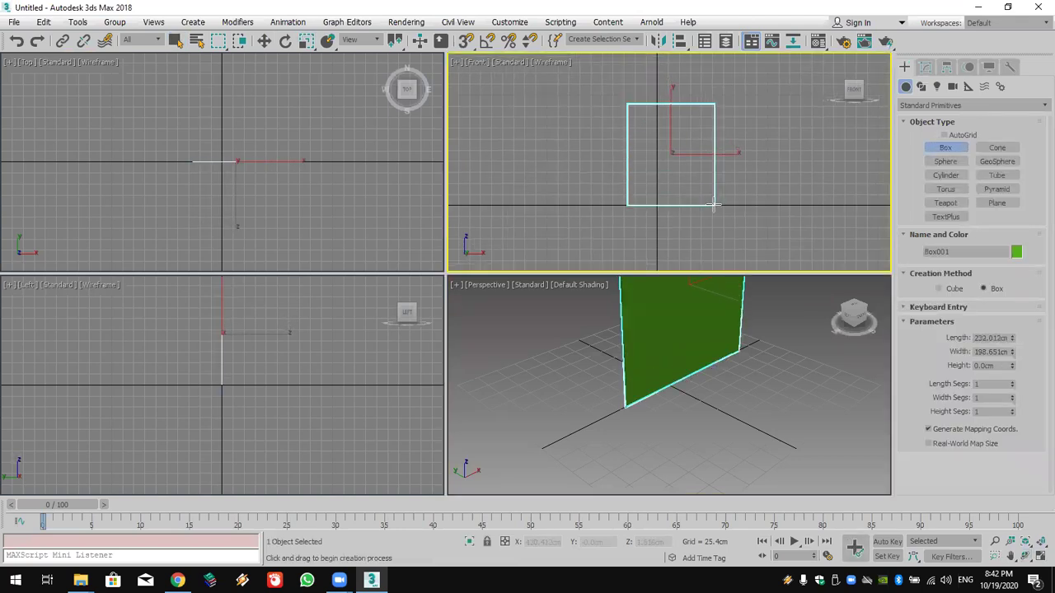
pyautogui.moveTo(1013, 367); pyautogui.dragTo(1013, 360)
pyautogui.moveTo(650, 71); pyautogui.dragTo(603, 129)
pyautogui.rightClick(635, 139)
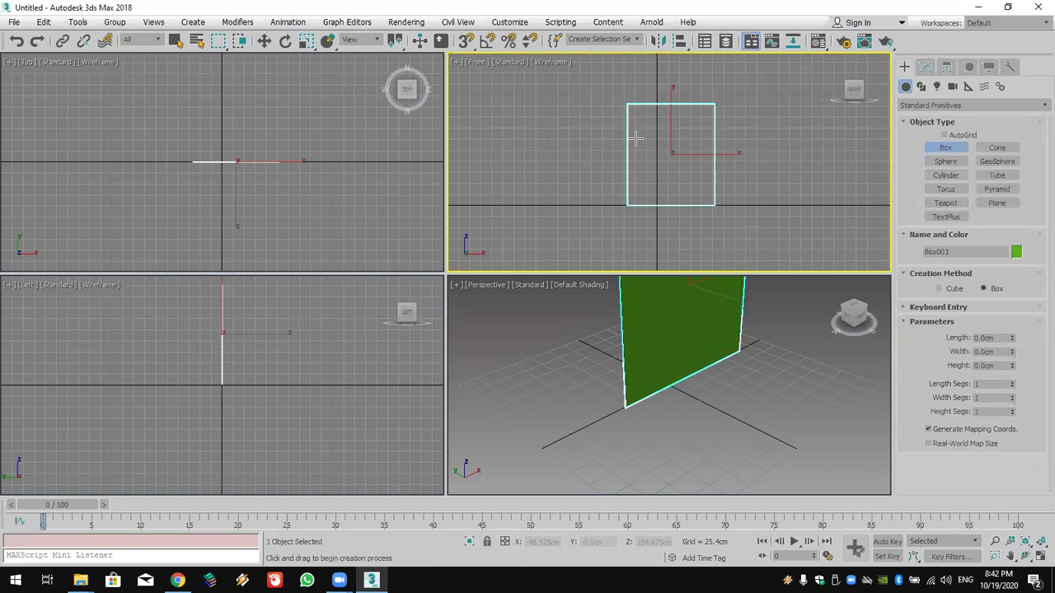
pyautogui.click(926, 69)
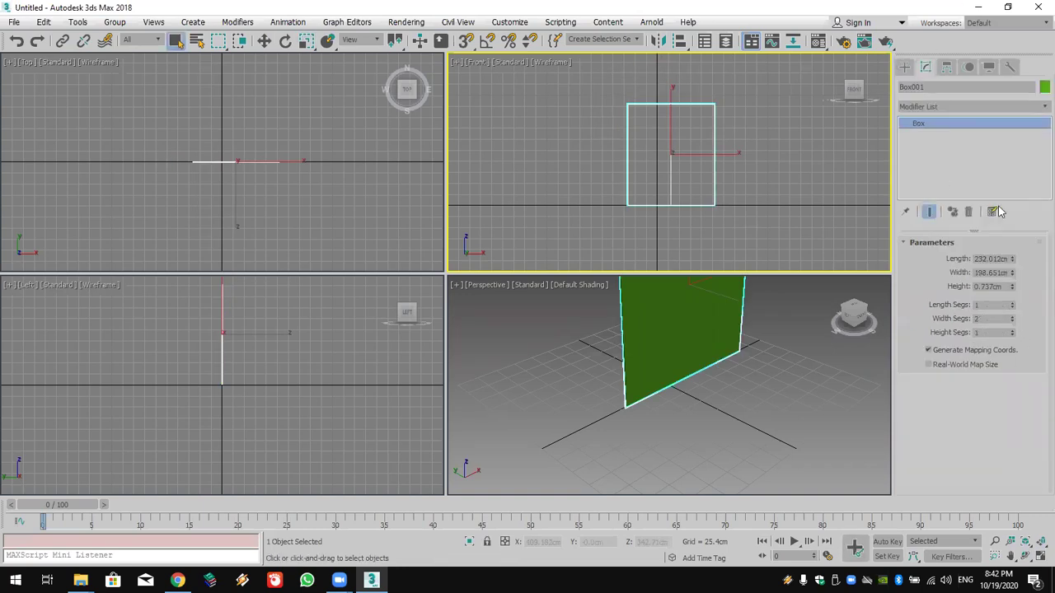
# Step: Apply an Edit Mesh modifier to the thin box and enter its Vertex sub-object level
pyautogui.click(956, 108)
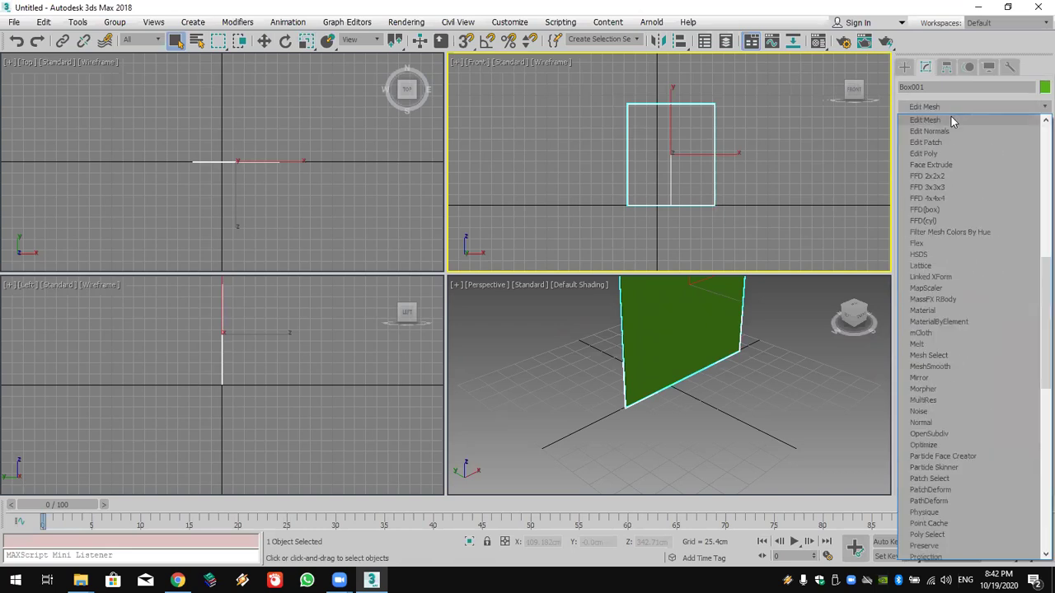
pyautogui.click(951, 117)
pyautogui.click(941, 261)
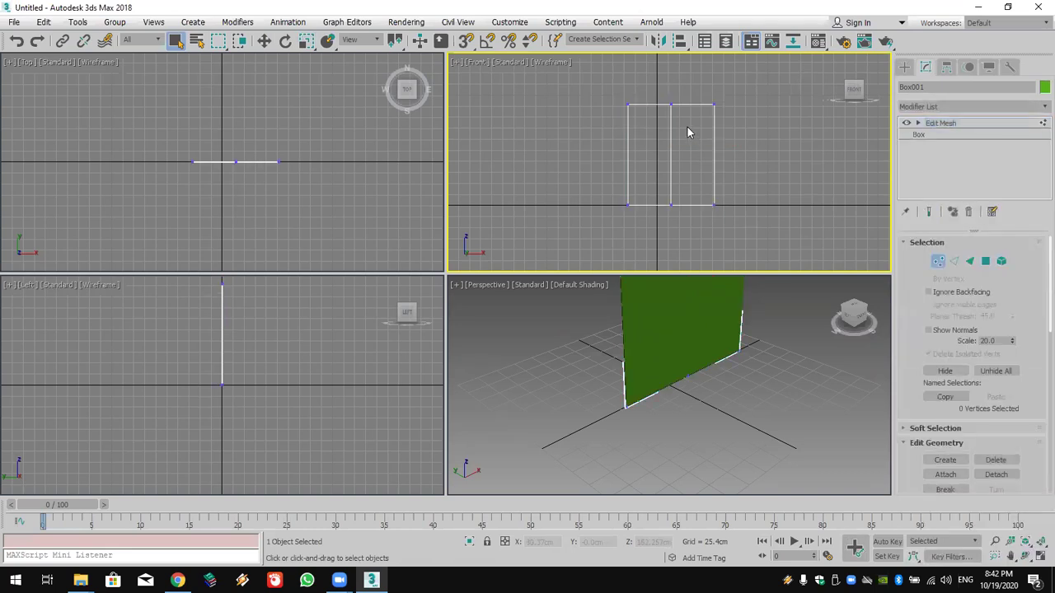
# Step: Raise the thin box's top middle vertices to Z about 309.7 cm to form a gable peak
pyautogui.click(671, 105)
pyautogui.click(263, 40)
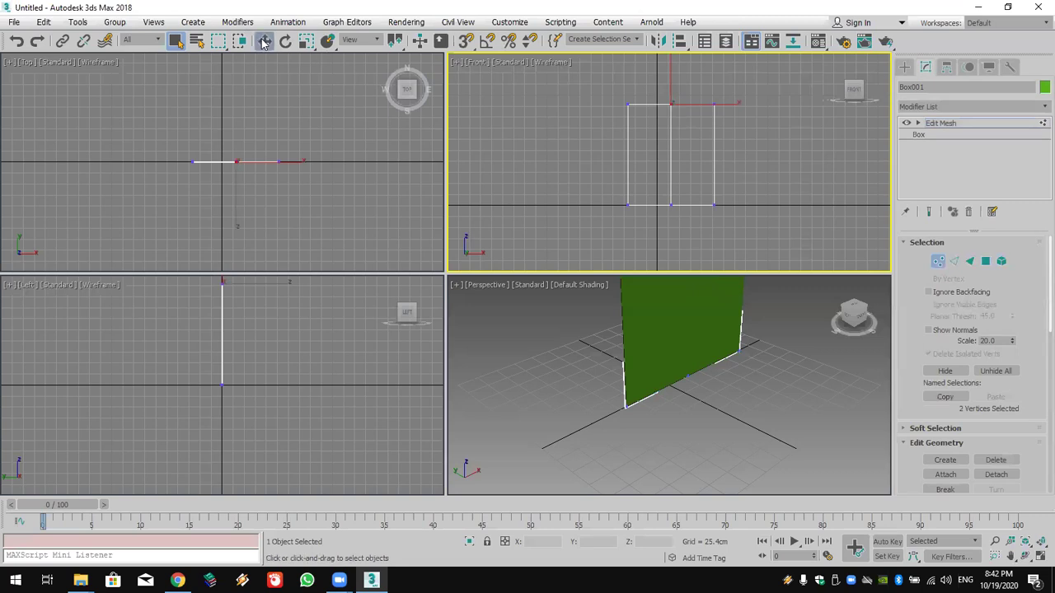
pyautogui.moveTo(666, 71); pyautogui.dragTo(674, 40)
pyautogui.keyDown('alt'); pyautogui.moveTo(631, 322); pyautogui.dragTo(636, 410, button='middle'); pyautogui.keyUp('alt')
pyautogui.scroll(-5, 625, 457)
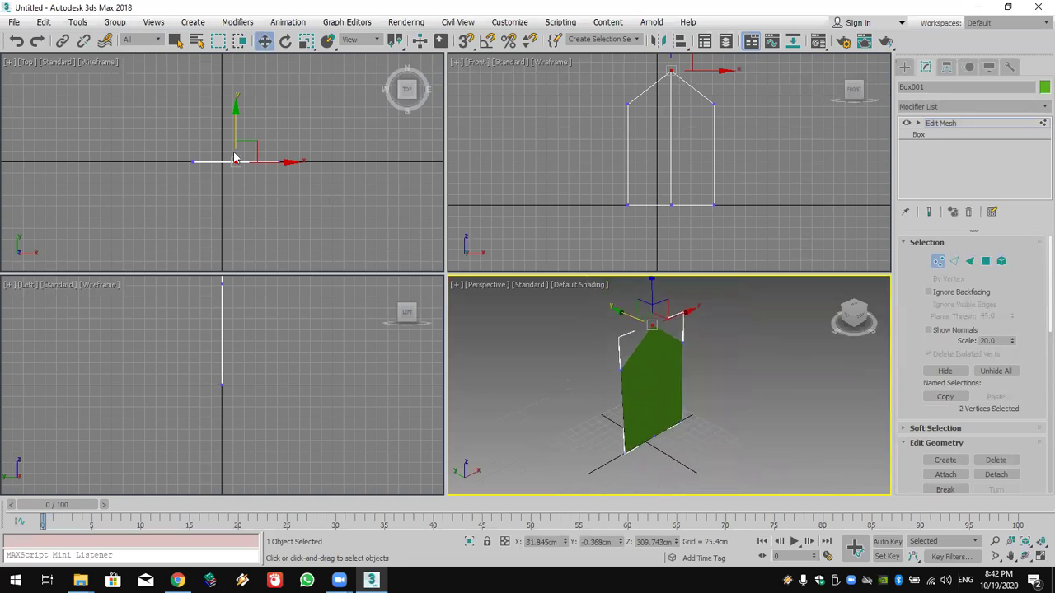
pyautogui.click(219, 130)
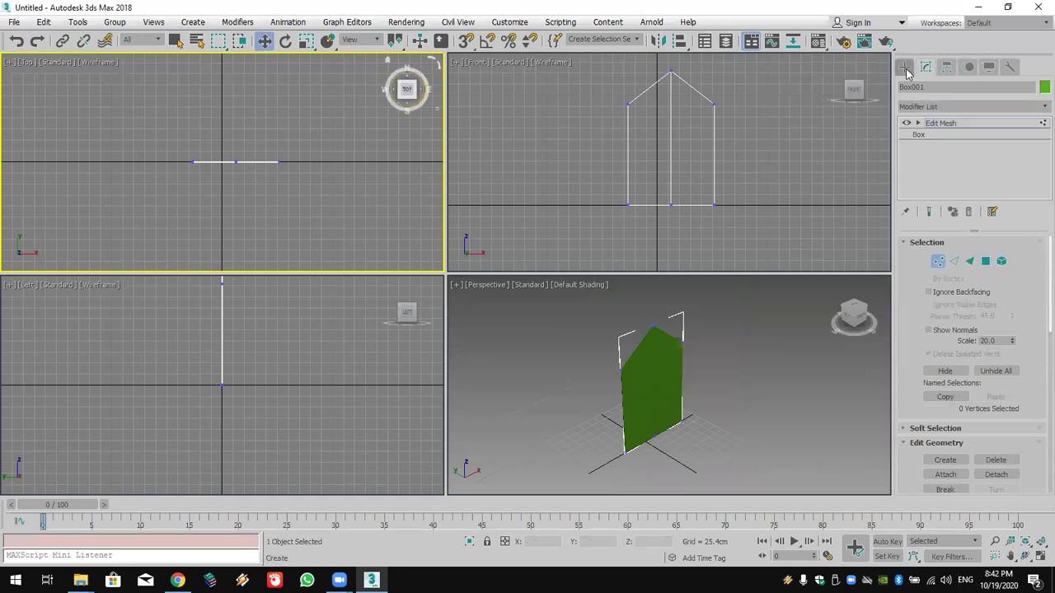
# Step: Reset the scene, discarding the gabled wall
pyautogui.click(15, 25)
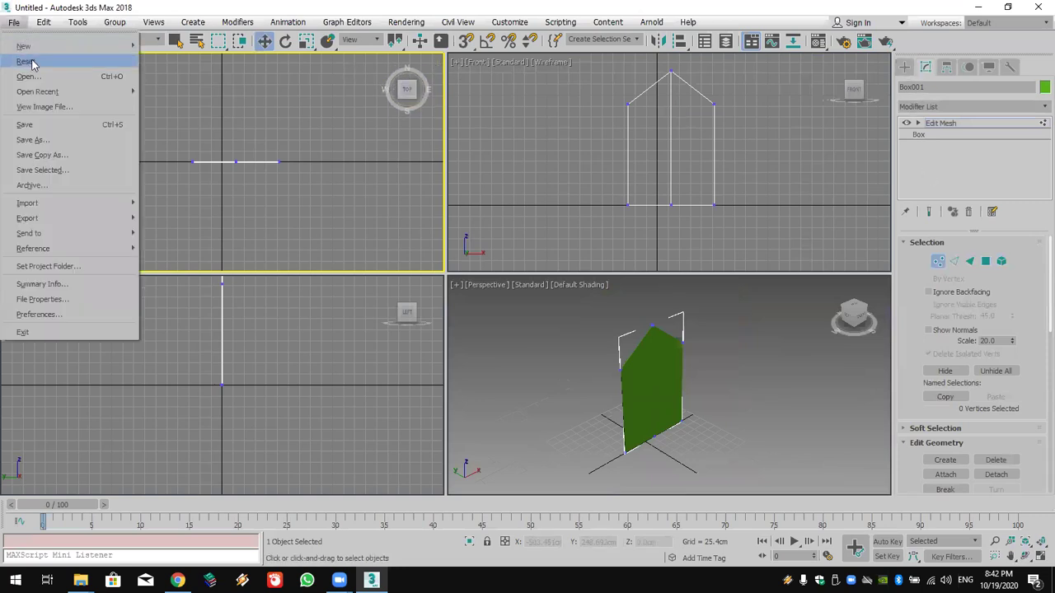
pyautogui.click(31, 62)
pyautogui.click(522, 310)
pyautogui.click(490, 314)
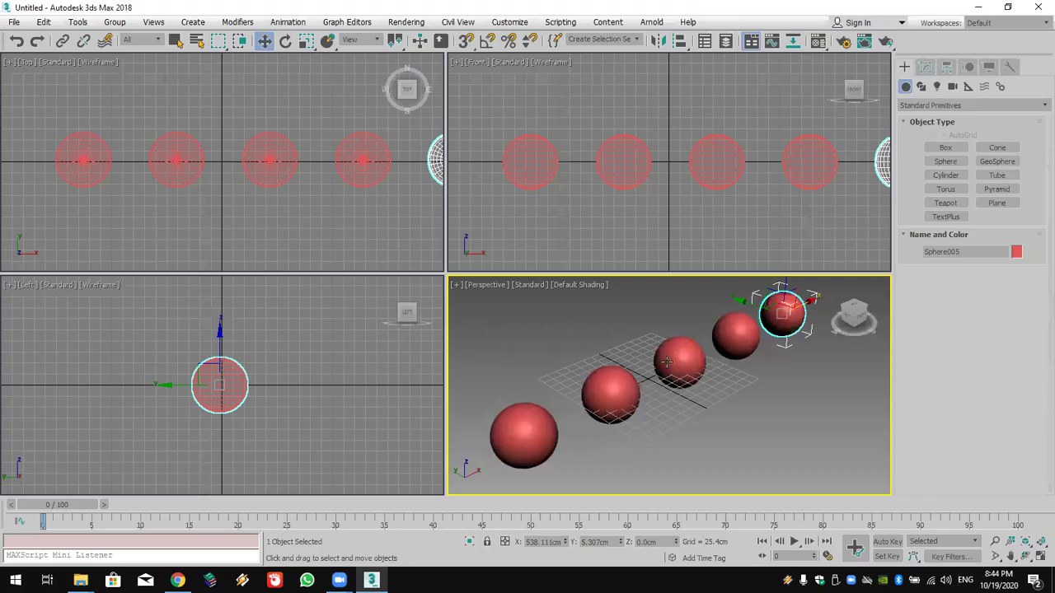
# Step: Apply an Edit Mesh modifier to the first sphere in the row and enter its Edge sub-object level
pyautogui.click(550, 174)
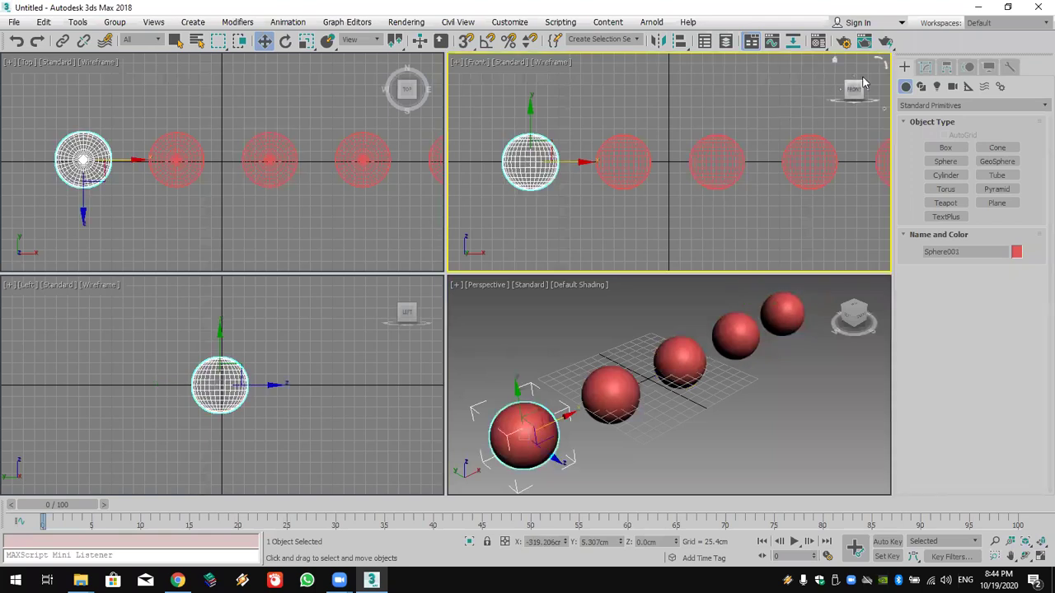
pyautogui.click(927, 69)
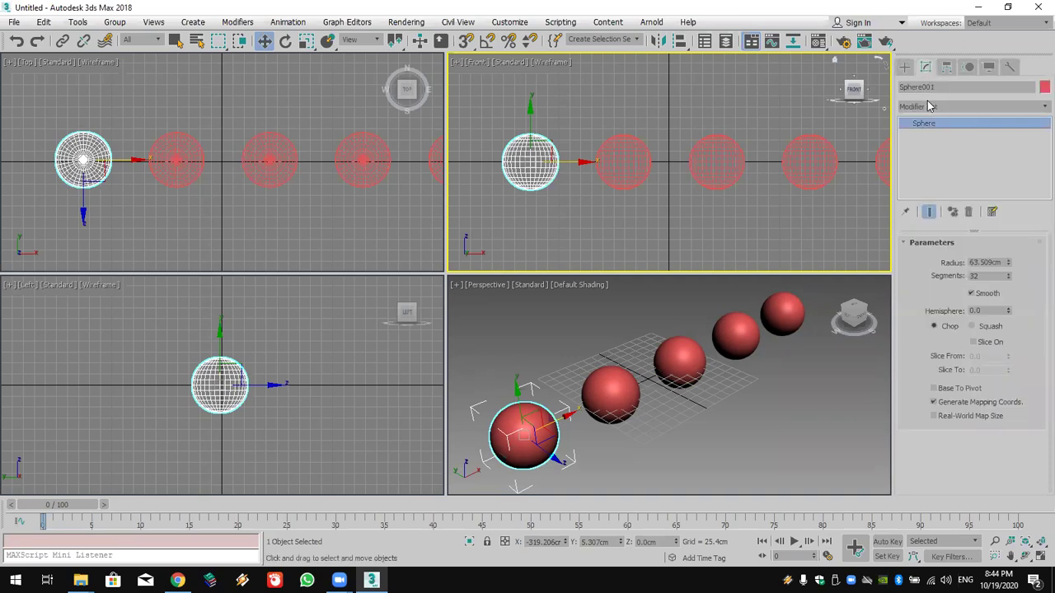
pyautogui.click(927, 105)
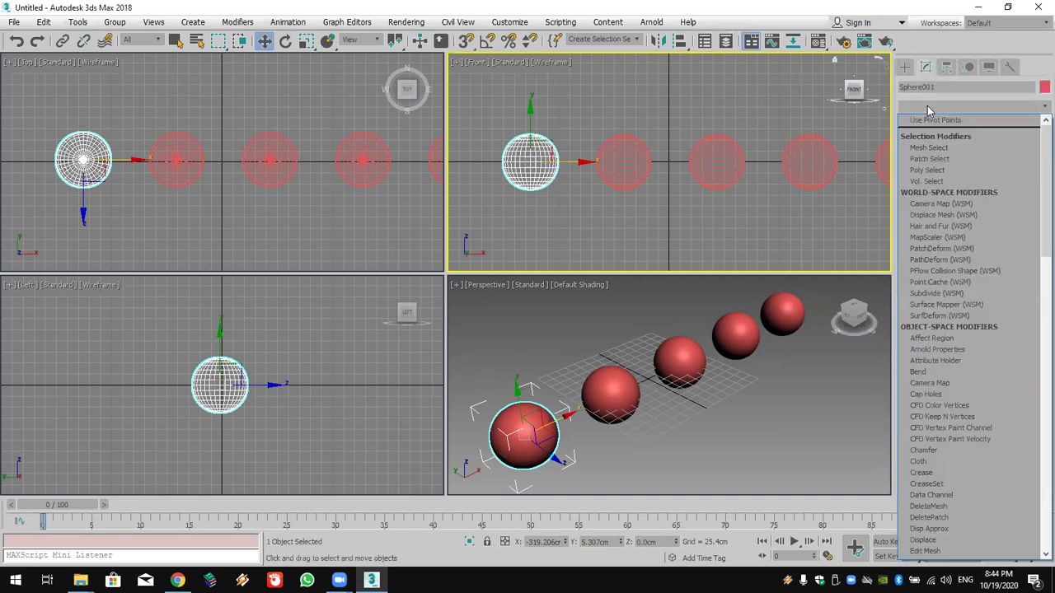
pyautogui.scroll(-10, 927, 105)
pyautogui.click(929, 122)
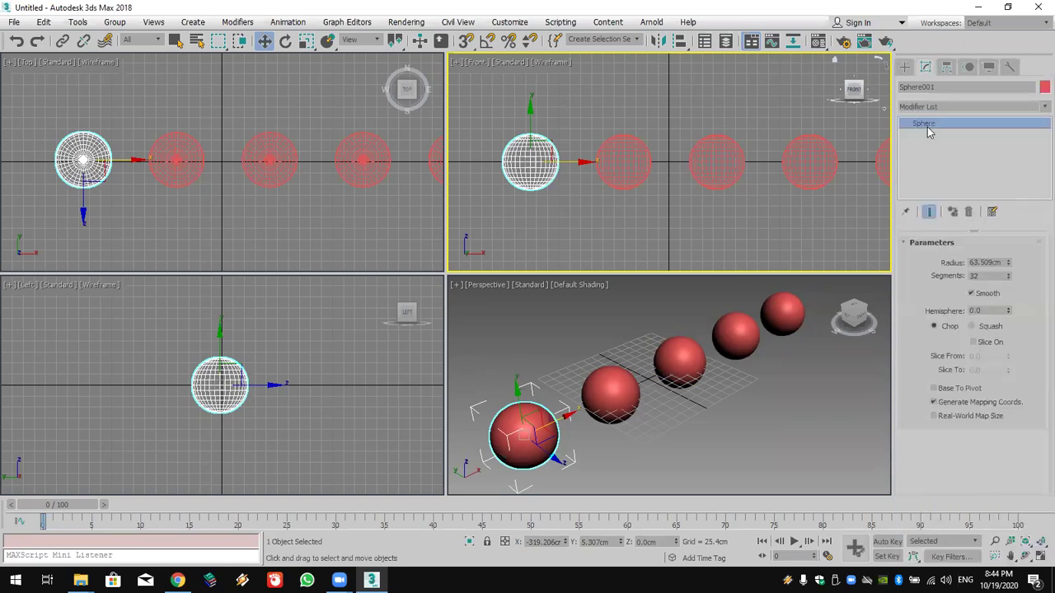
pyautogui.click(918, 123)
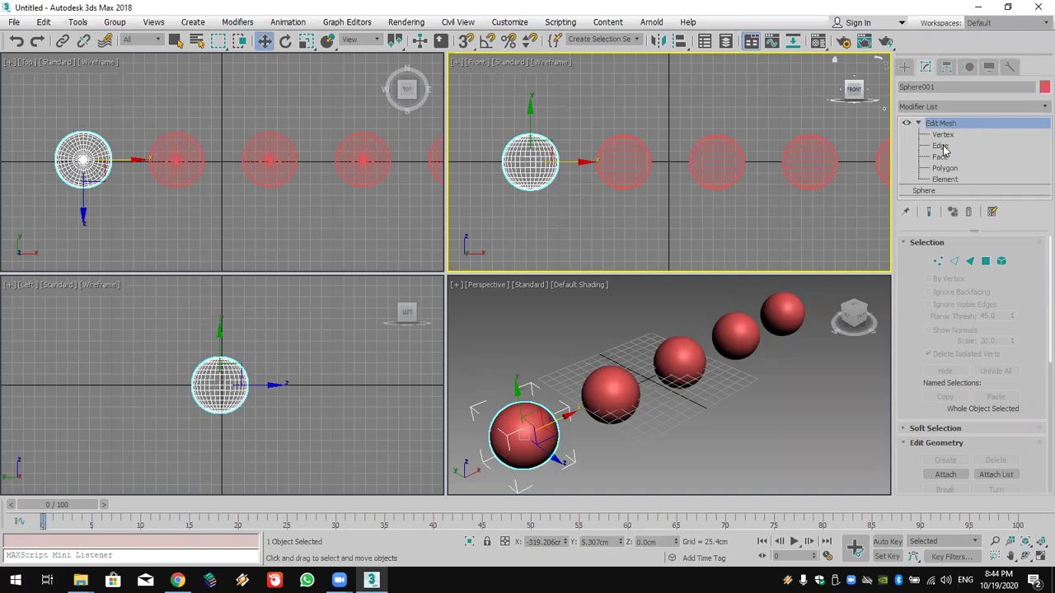
pyautogui.click(940, 146)
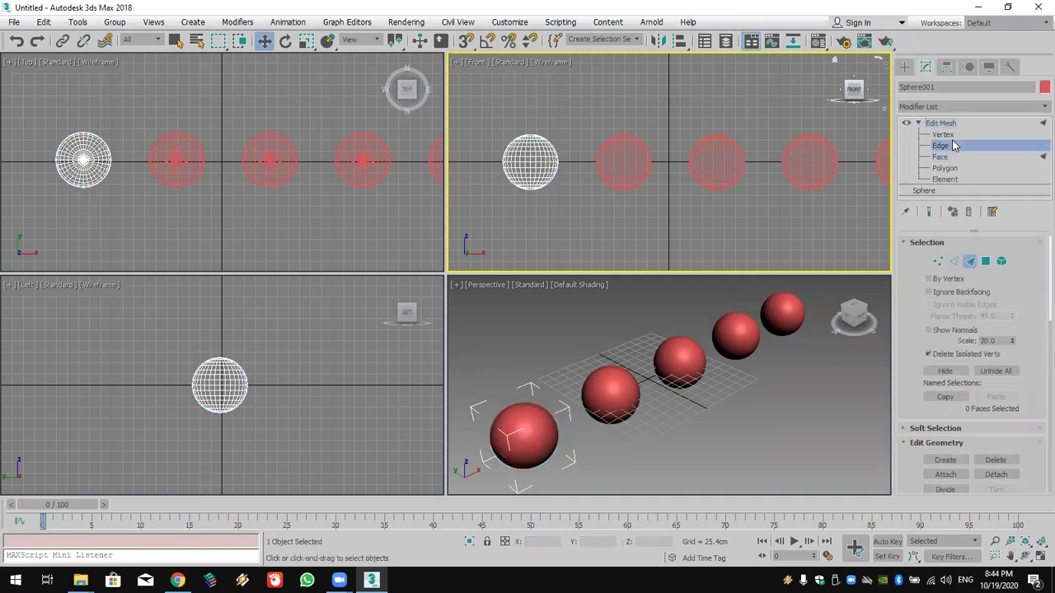
# Step: In the Front view, scale the first sphere's middle band of edges inward to form a narrow waist, and leave sub-object editing
pyautogui.moveTo(502, 170); pyautogui.dragTo(624, 167, button='middle')
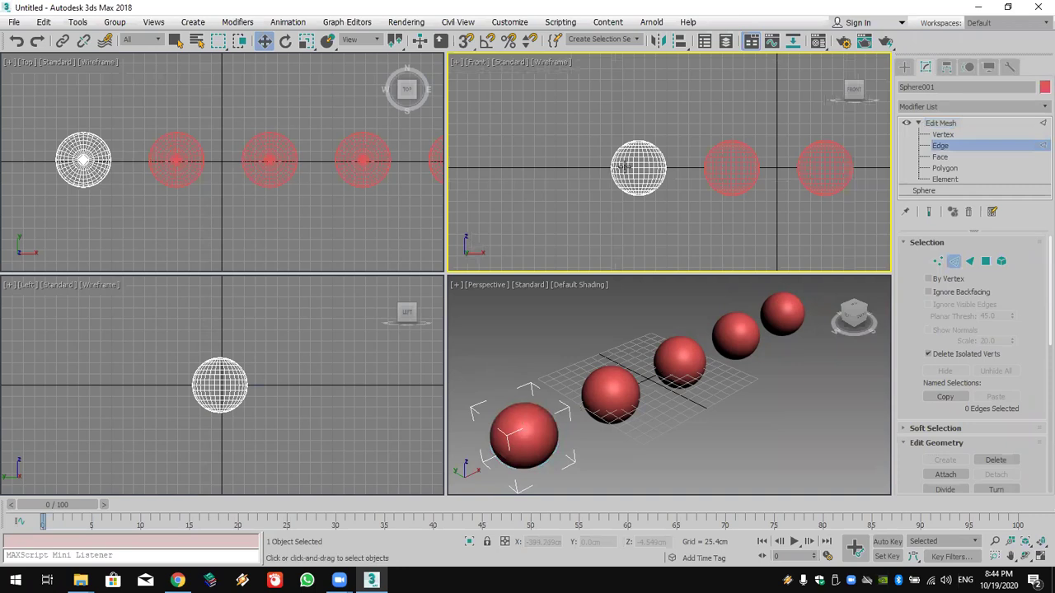
pyautogui.scroll(3, 635, 169)
pyautogui.moveTo(710, 173); pyautogui.dragTo(387, 115)
pyautogui.click(305, 41)
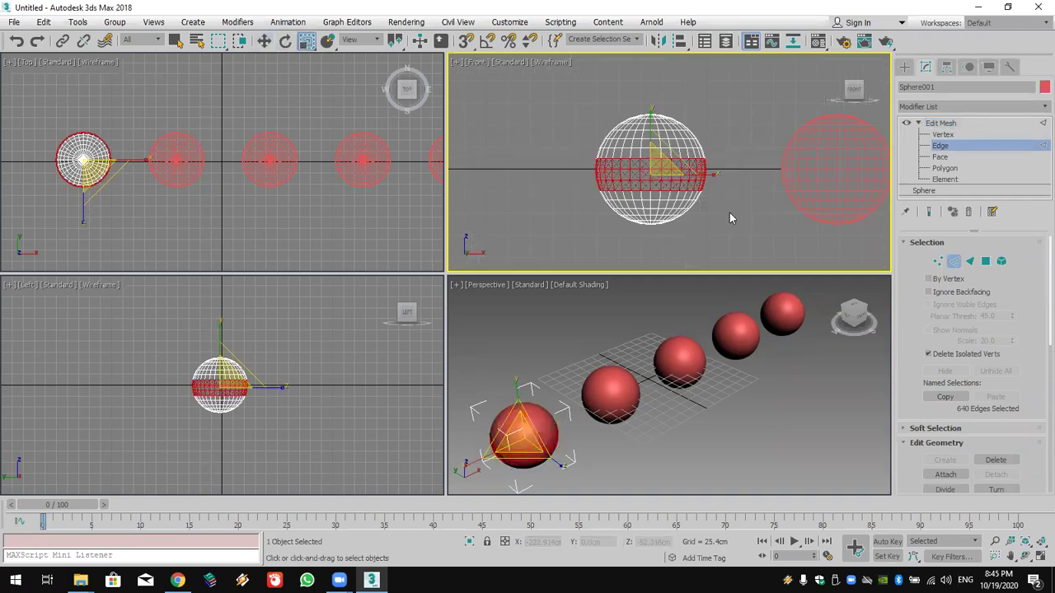
pyautogui.moveTo(659, 169); pyautogui.dragTo(551, 132)
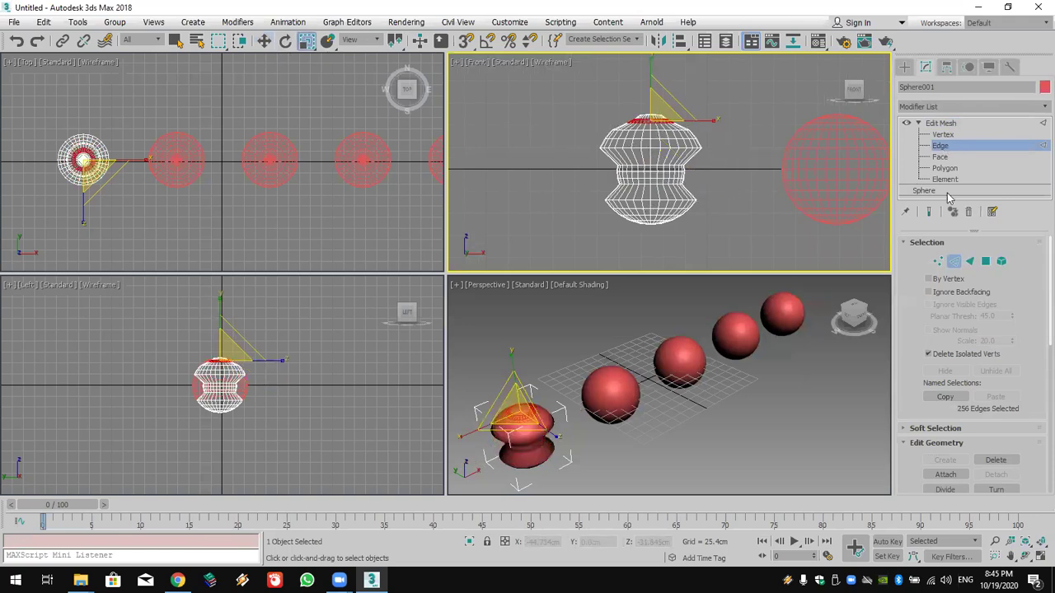
pyautogui.click(950, 124)
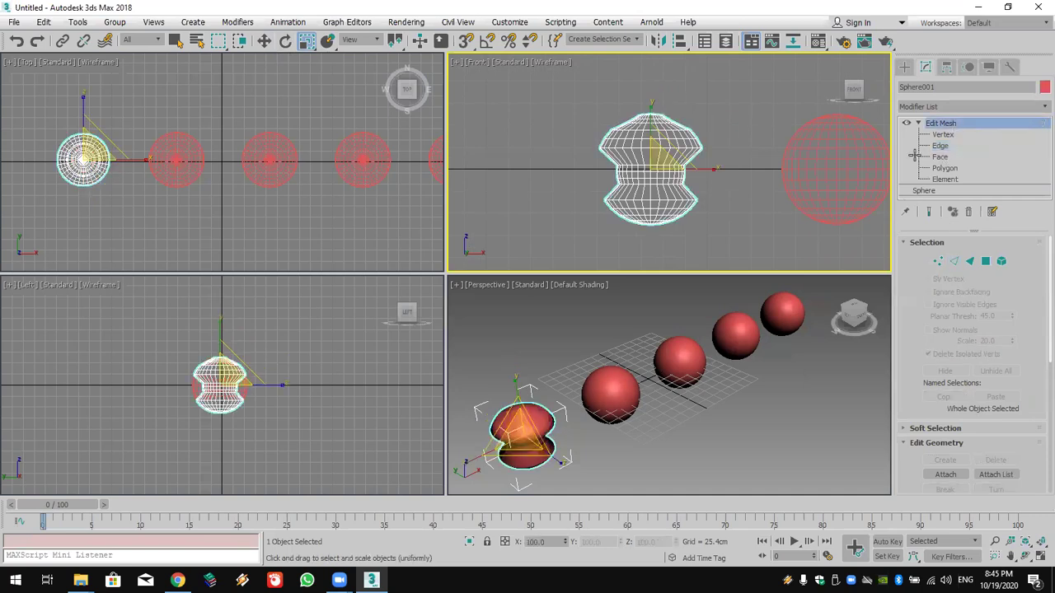
# Step: Apply an Edit Mesh modifier to the second sphere and enter its Vertex sub-object level
pyautogui.click(615, 383)
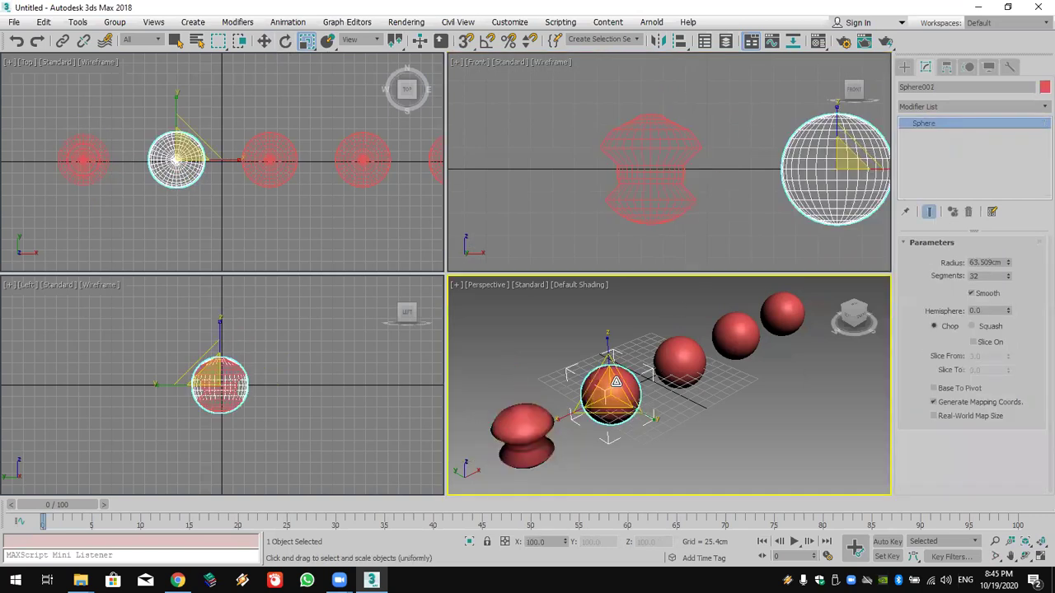
pyautogui.click(956, 107)
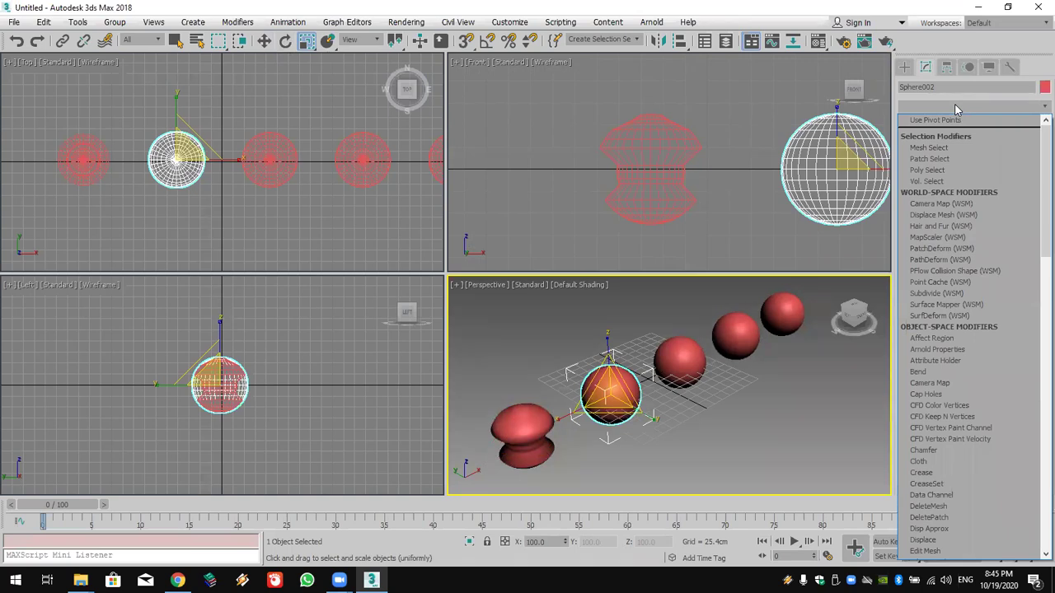
pyautogui.press('e')
pyautogui.click(952, 124)
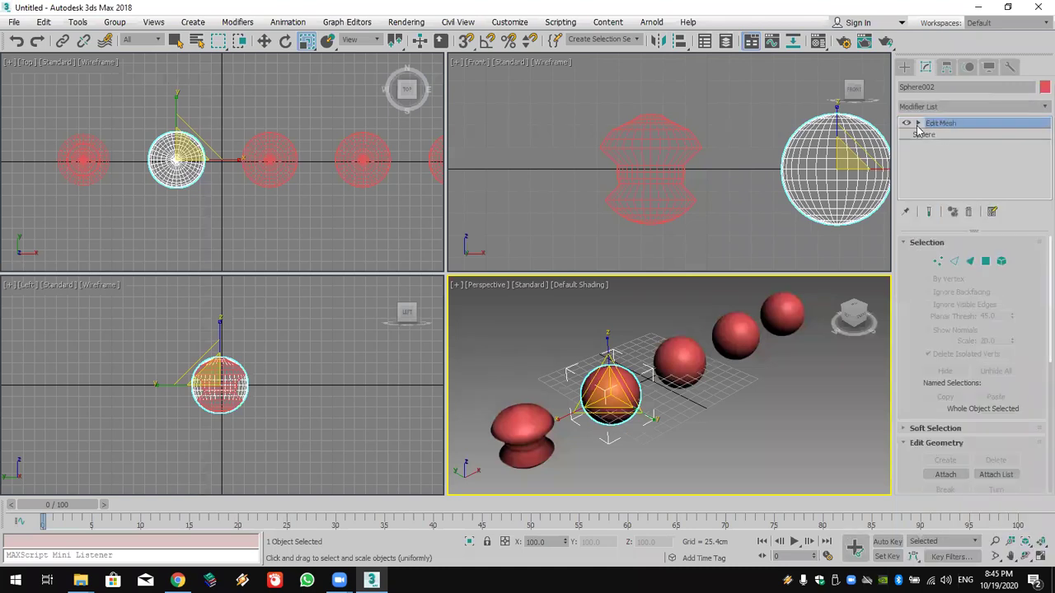
pyautogui.click(917, 123)
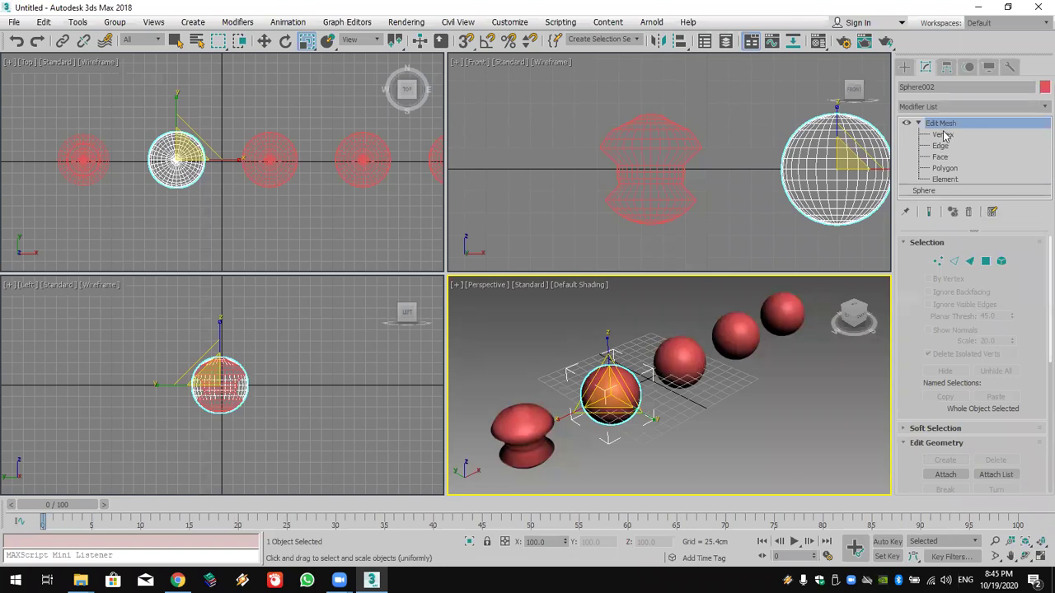
pyautogui.click(944, 140)
pyautogui.moveTo(815, 153); pyautogui.dragTo(600, 137, button='middle')
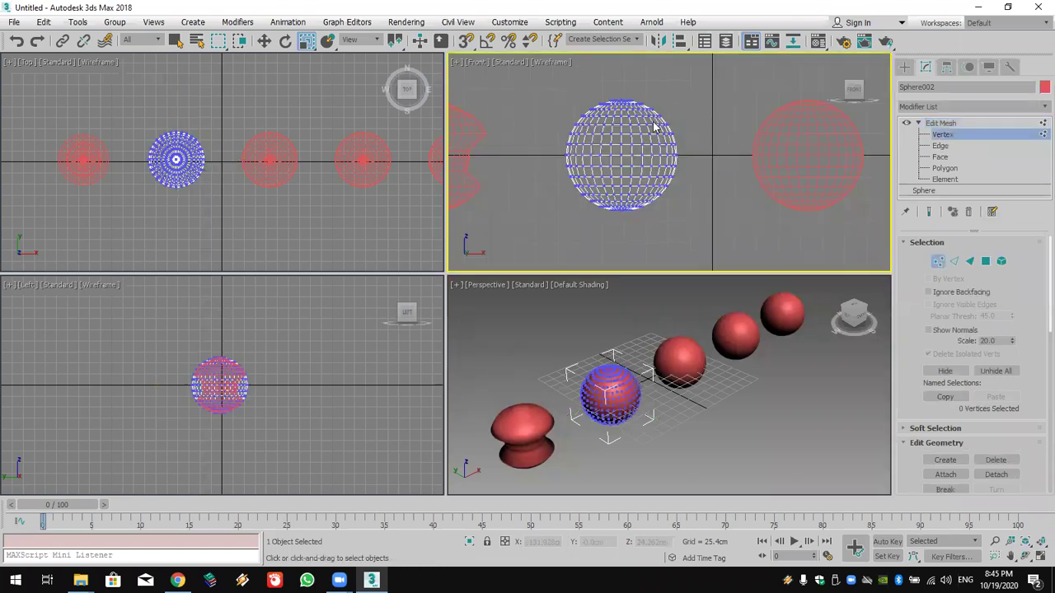
# Step: In the Front view, twist the second sphere's upper-half vertices by about -63.5°, scale them down to about 30%, and leave vertex editing
pyautogui.moveTo(760, 64); pyautogui.dragTo(768, 80, button='middle')
pyautogui.moveTo(509, 185); pyautogui.dragTo(725, 90)
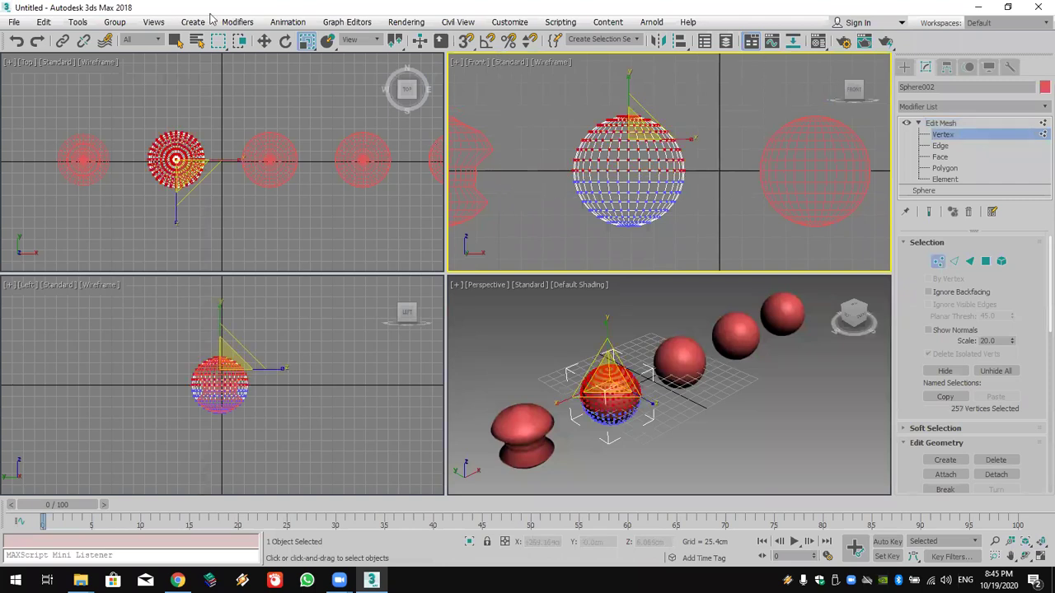
pyautogui.click(285, 40)
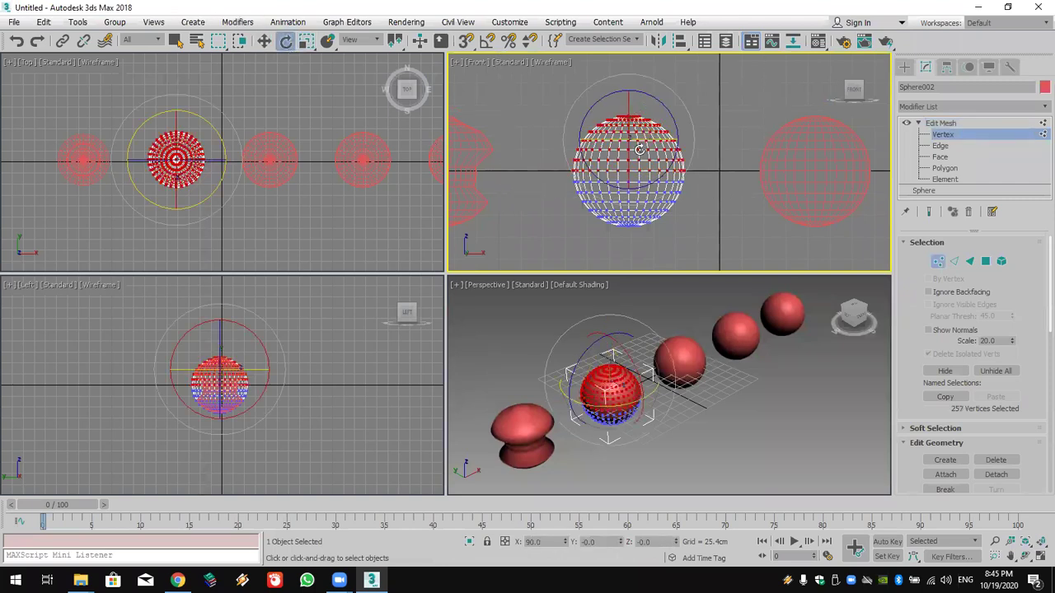
pyautogui.moveTo(654, 145); pyautogui.dragTo(507, 175)
pyautogui.click(309, 41)
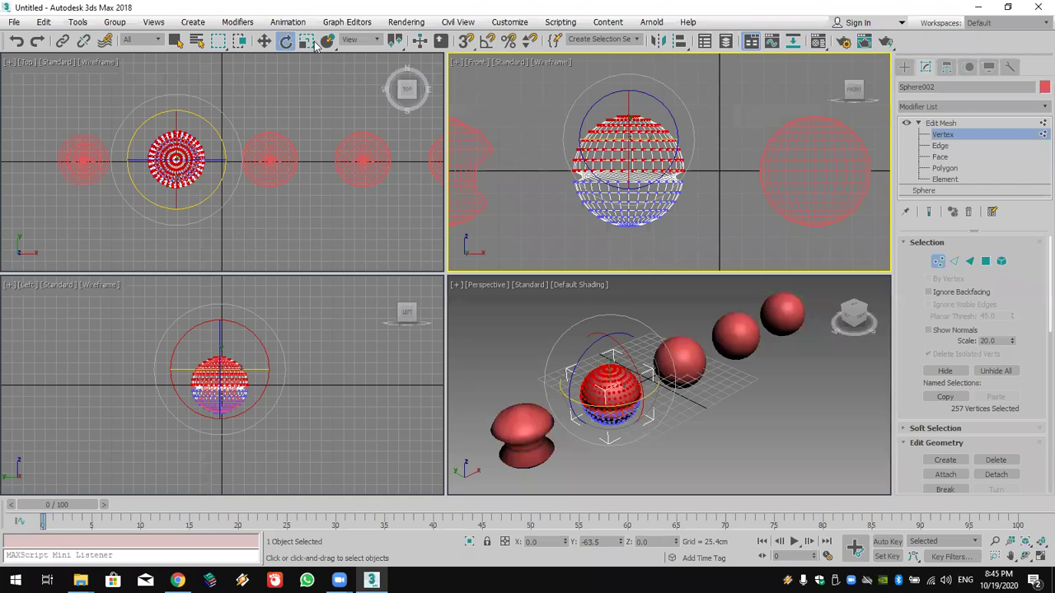
pyautogui.moveTo(626, 142); pyautogui.dragTo(637, 294)
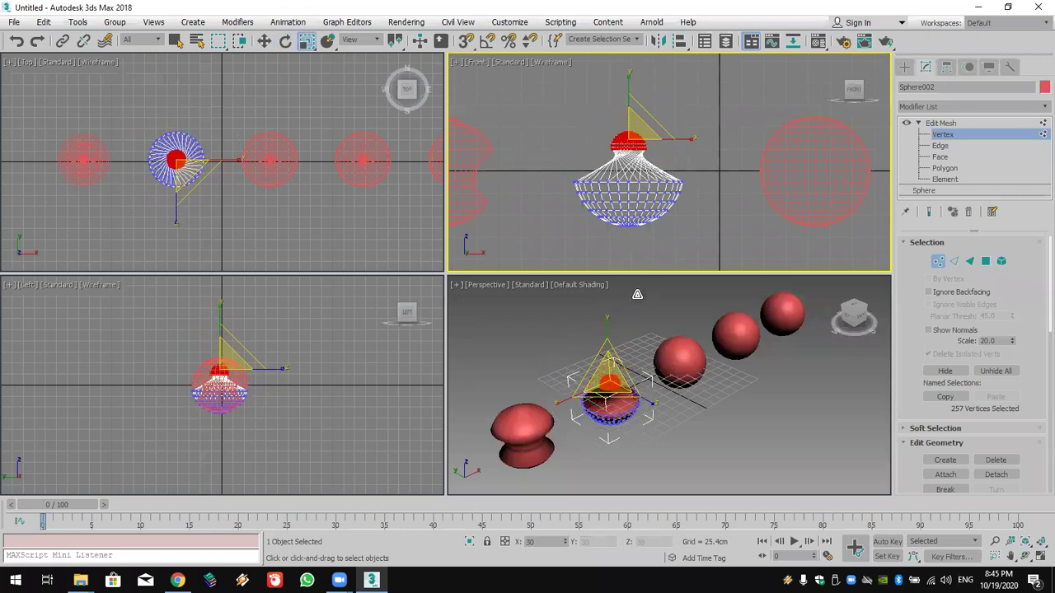
pyautogui.click(944, 124)
# Step: Apply an FFD 4x4x4 modifier to the third sphere and enter its Control Points level
pyautogui.moveTo(838, 153); pyautogui.dragTo(664, 139, button='middle')
pyautogui.click(665, 137)
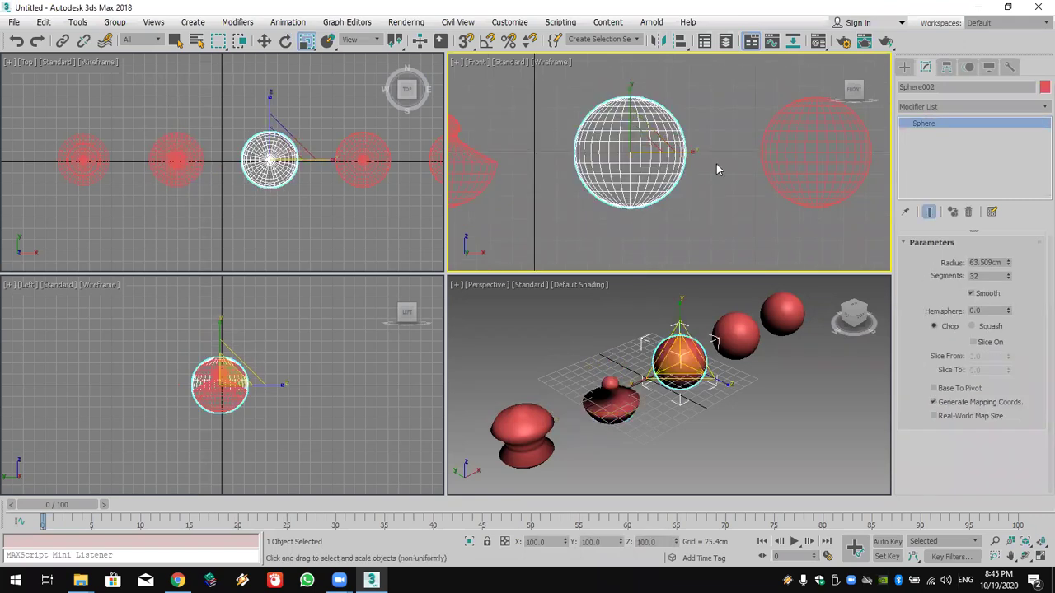
pyautogui.click(984, 106)
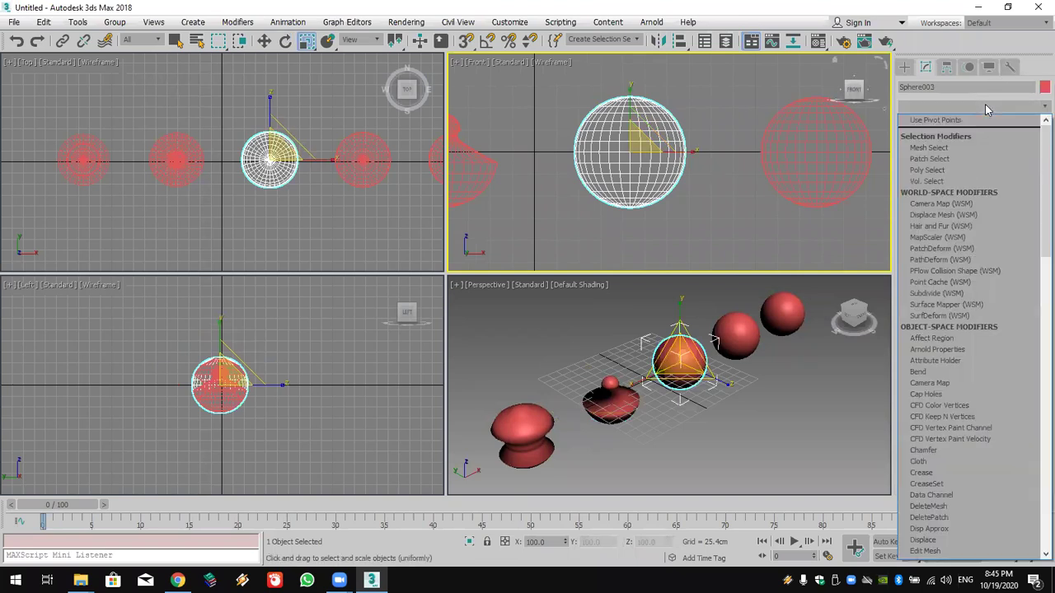
pyautogui.press('f')
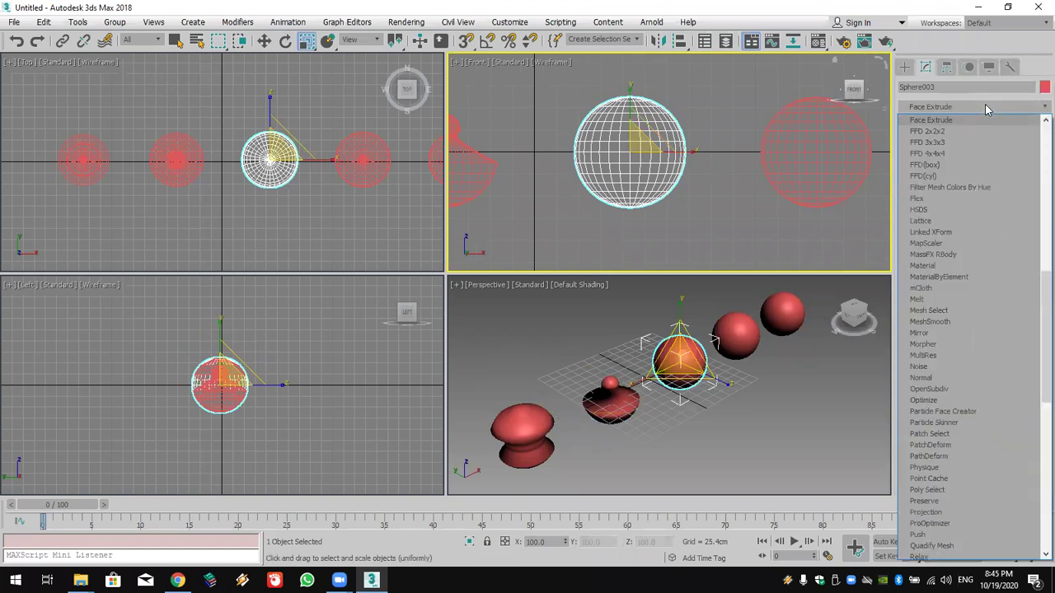
pyautogui.click(994, 153)
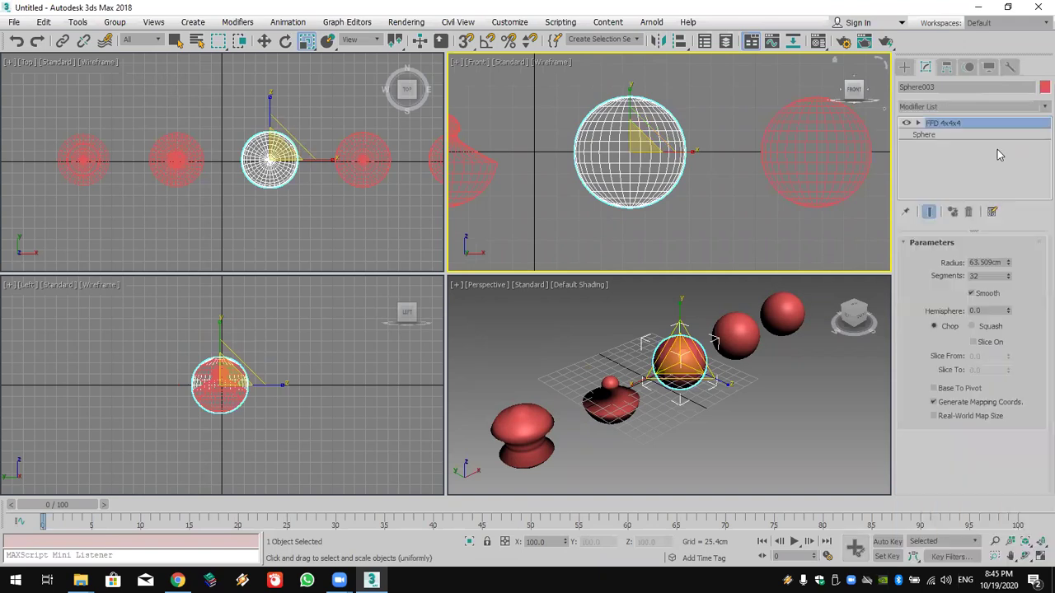
pyautogui.click(929, 125)
pyautogui.click(918, 122)
pyautogui.click(954, 134)
# Step: Form the third sphere into a pointed bowl by scaling its second and bottom control point rows inward and moving the top row down inside
pyautogui.moveTo(714, 124); pyautogui.dragTo(437, 150)
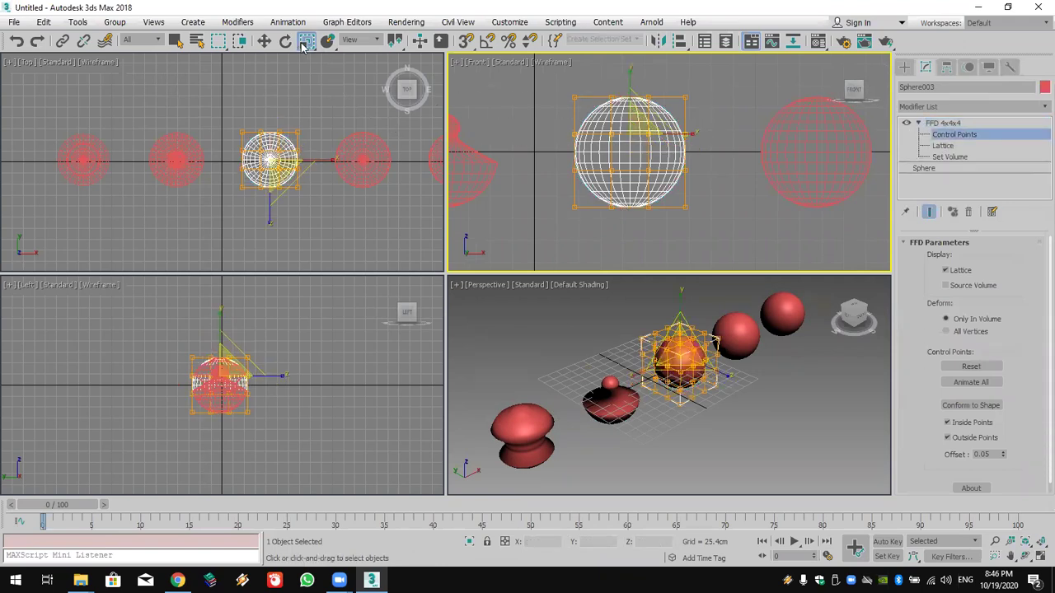
pyautogui.moveTo(642, 125); pyautogui.dragTo(721, 372)
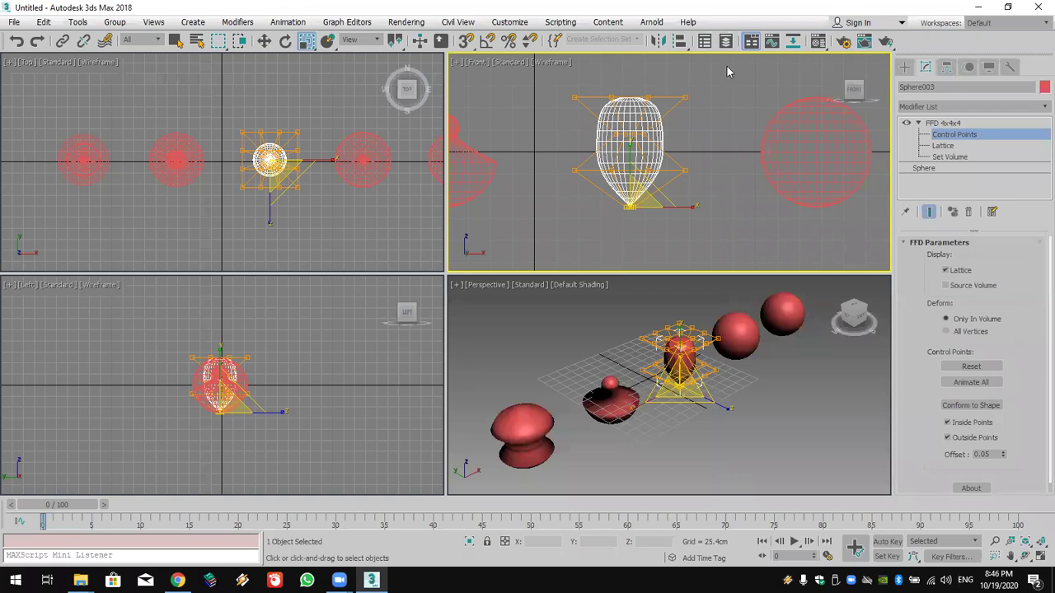
pyautogui.moveTo(467, 115); pyautogui.dragTo(700, 83)
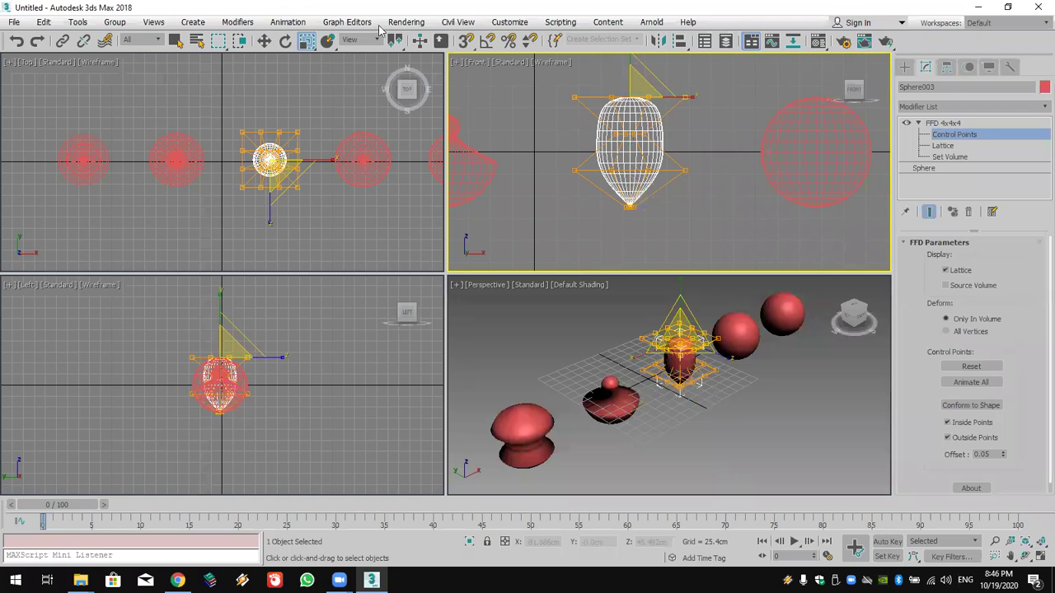
pyautogui.click(264, 41)
pyautogui.moveTo(630, 86); pyautogui.dragTo(622, 144)
pyautogui.rightClick(689, 401)
pyautogui.scroll(6, 689, 400)
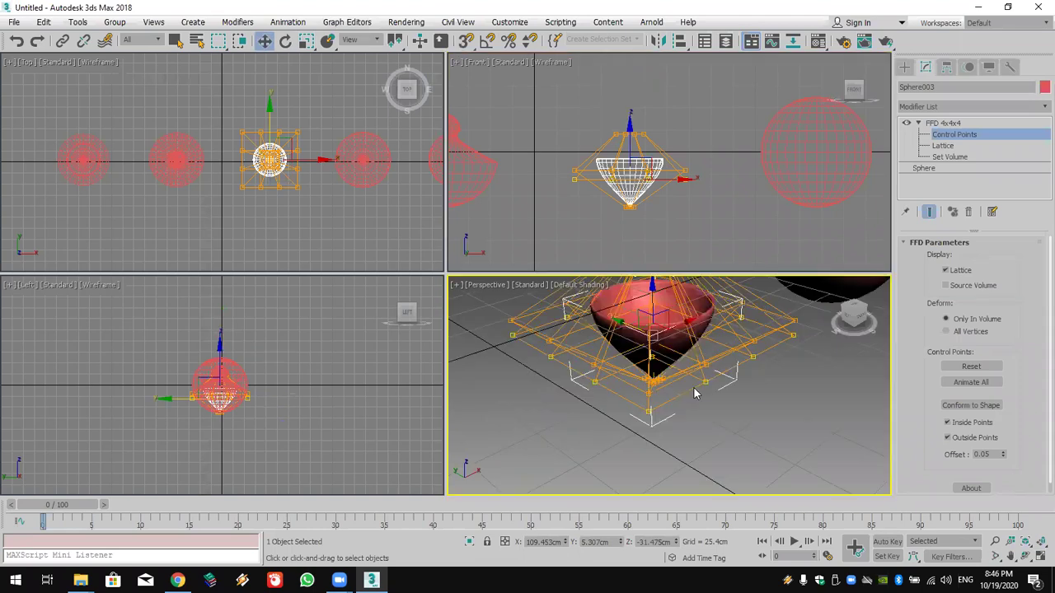
pyautogui.moveTo(689, 401); pyautogui.dragTo(684, 436, button='middle')
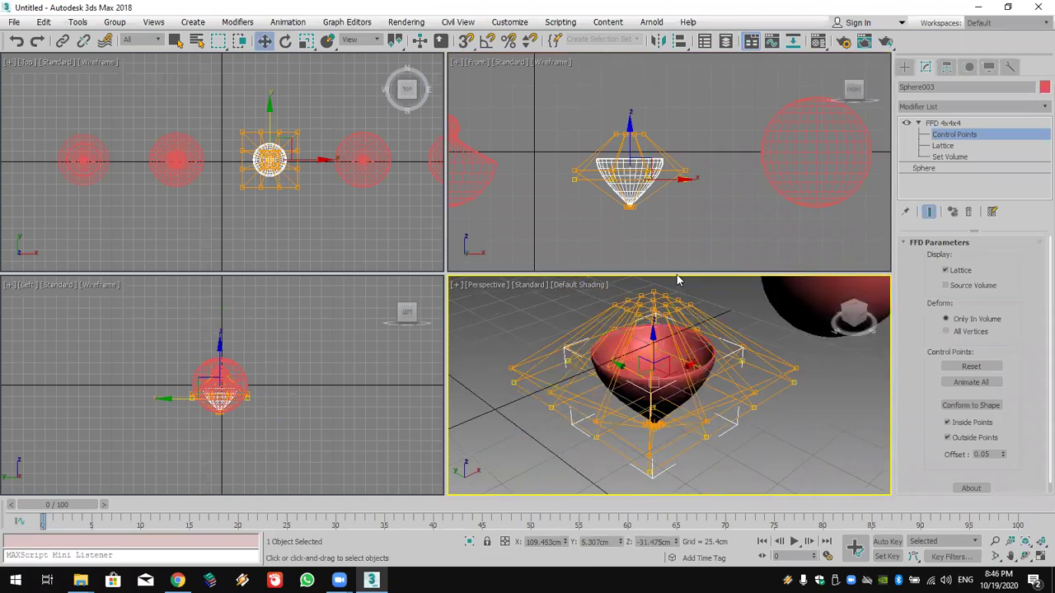
pyautogui.click(677, 241)
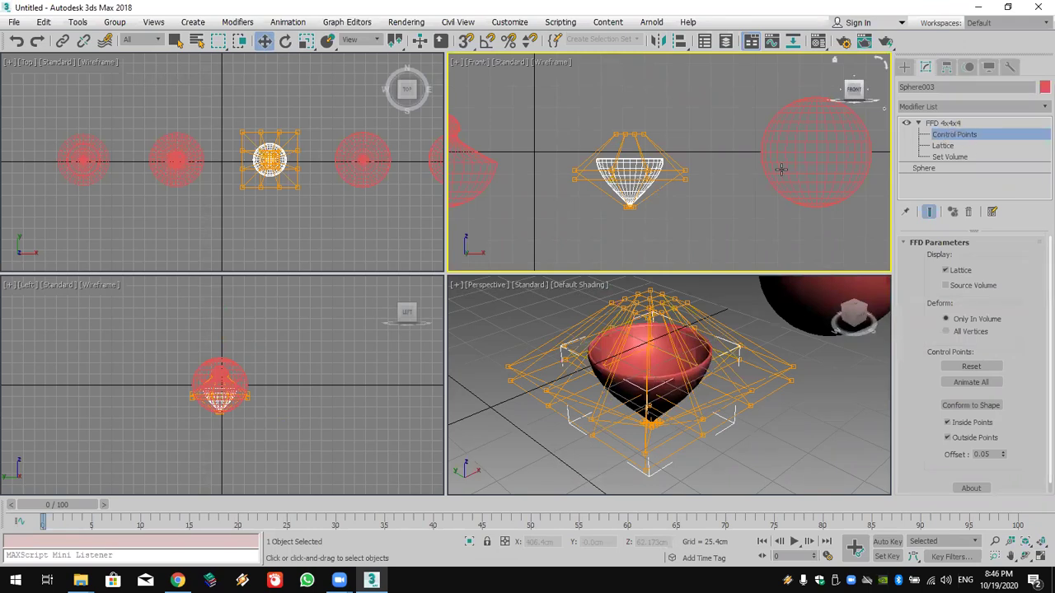
pyautogui.hotkey('ctrl', 'b')
pyautogui.moveTo(654, 154); pyautogui.dragTo(637, 154, button='middle')
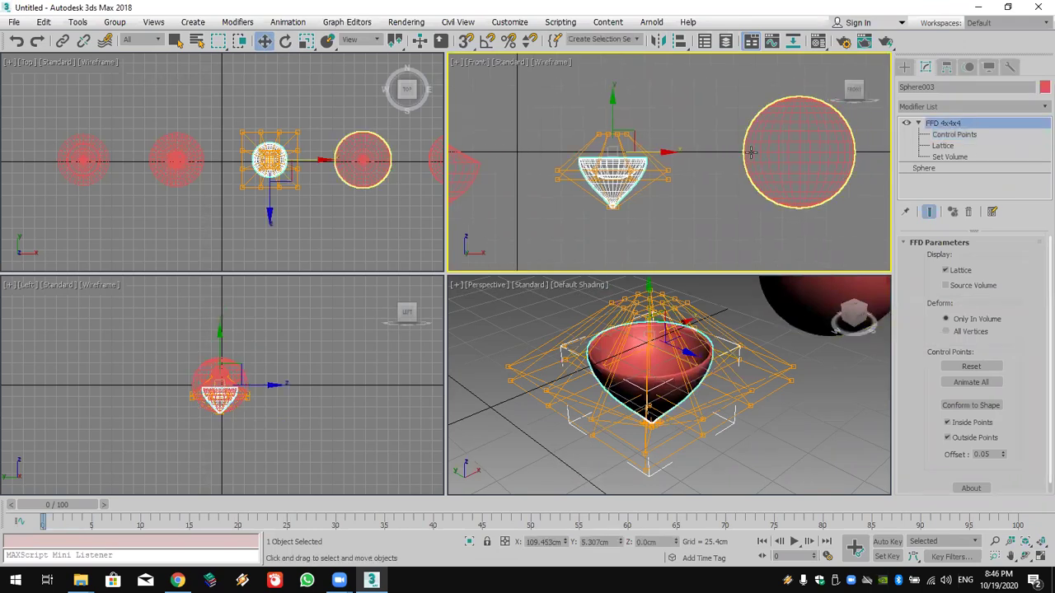
# Step: Apply an FFD 2x2x2 modifier to the fourth sphere and enter its Control Points level
pyautogui.click(840, 132)
pyautogui.click(924, 107)
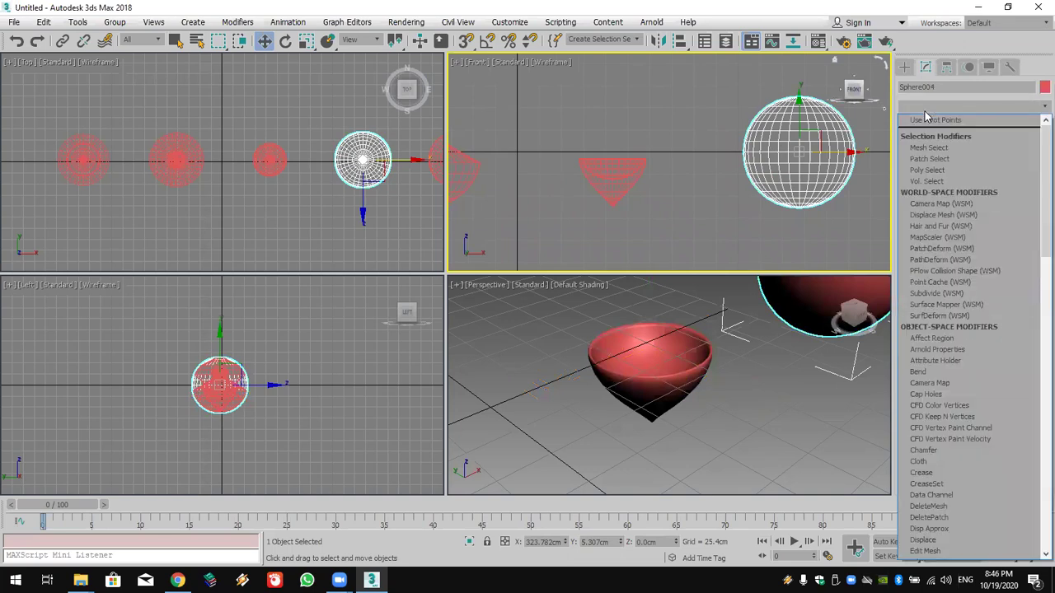
pyautogui.press('f')
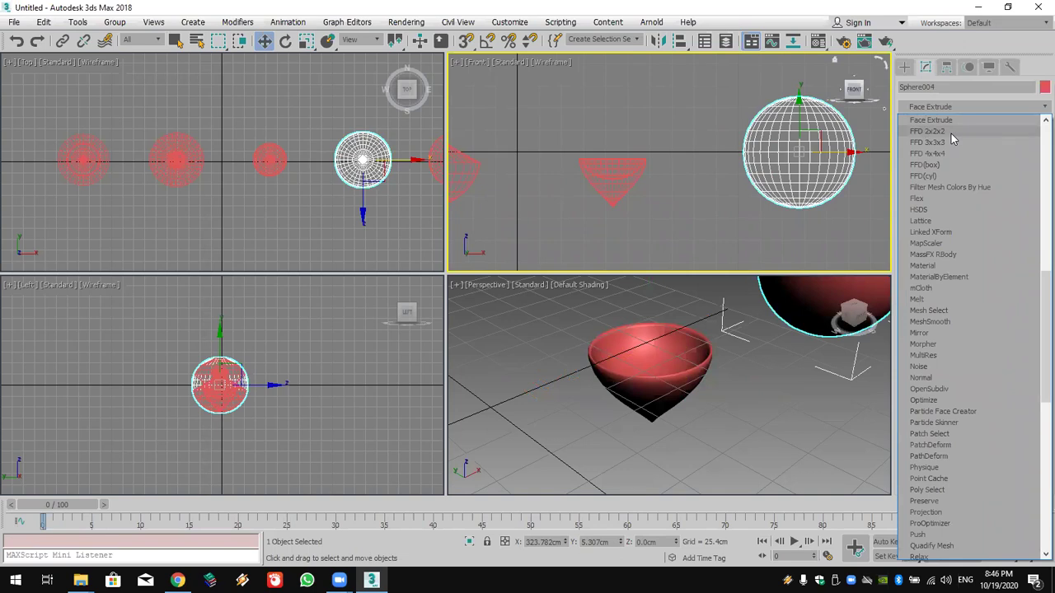
pyautogui.click(951, 134)
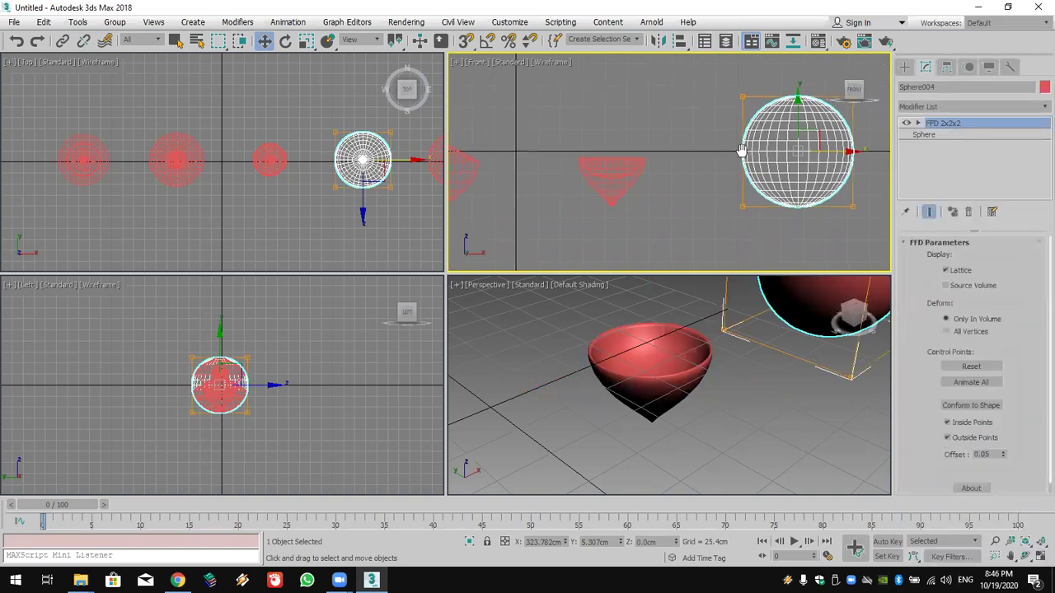
pyautogui.moveTo(786, 137); pyautogui.dragTo(583, 173)
pyautogui.moveTo(583, 173); pyautogui.dragTo(638, 156, button='middle')
pyautogui.click(918, 123)
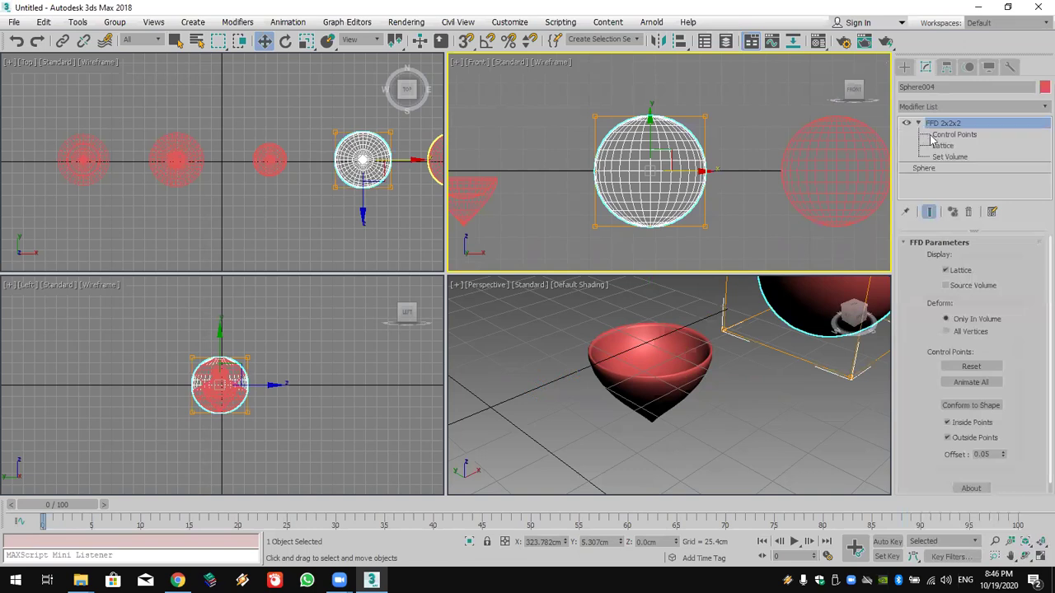
pyautogui.click(939, 135)
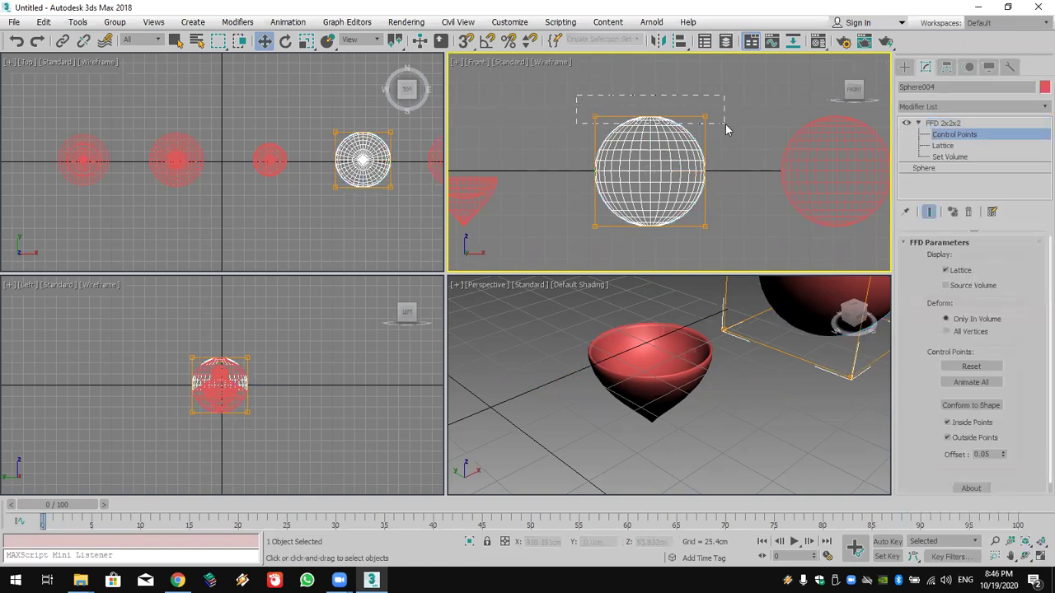
# Step: Rotate the fourth sphere's top control points about the vertical axis to twist it into an hourglass, and leave modifier editing
pyautogui.moveTo(726, 129); pyautogui.dragTo(724, 126)
pyautogui.click(285, 41)
pyautogui.moveTo(627, 129); pyautogui.dragTo(485, 148)
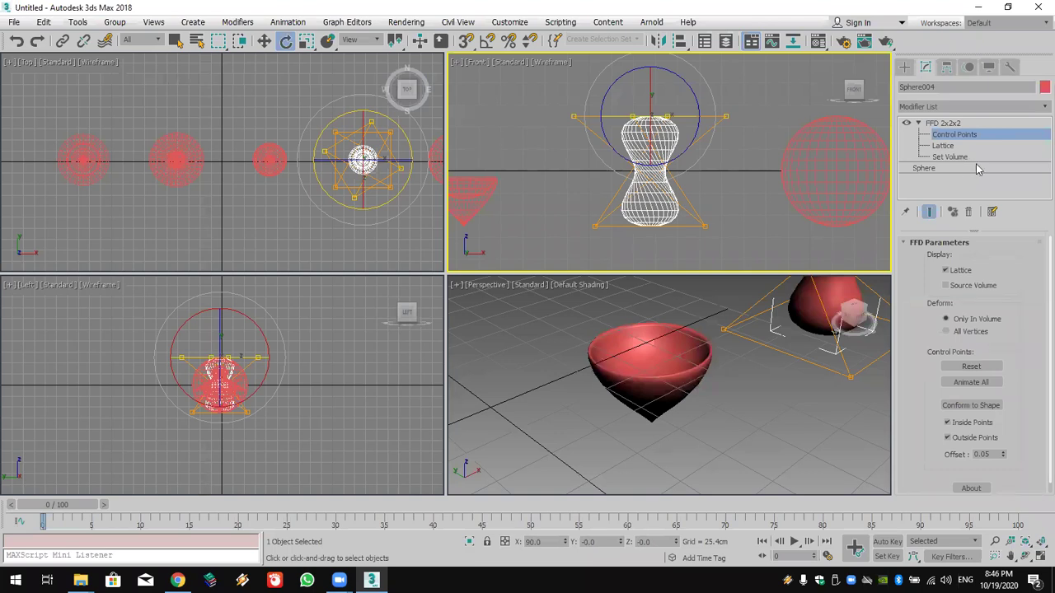
pyautogui.click(904, 66)
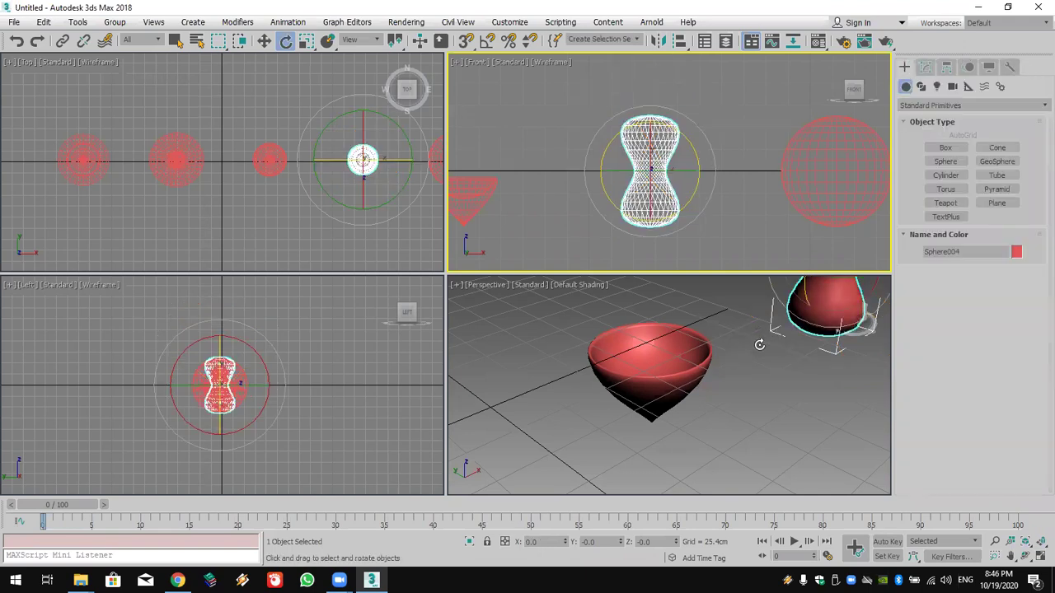
# Step: Maximize the Perspective view with all shapes in sight and turn the first, waisted sphere into a Morph compound object
pyautogui.scroll(-8, 743, 343)
pyautogui.click(1038, 557)
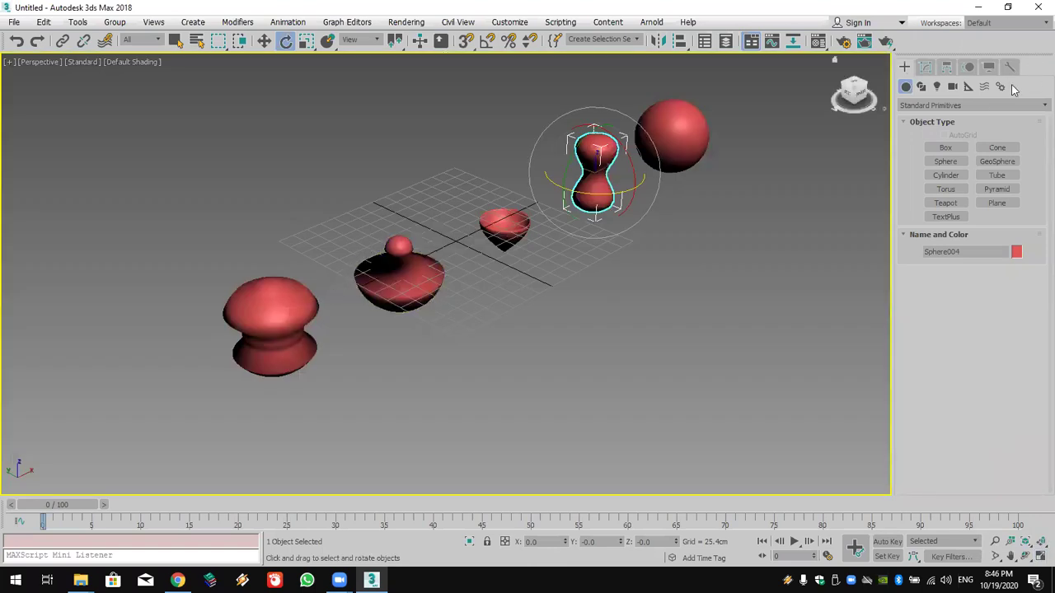
pyautogui.click(970, 105)
pyautogui.click(953, 144)
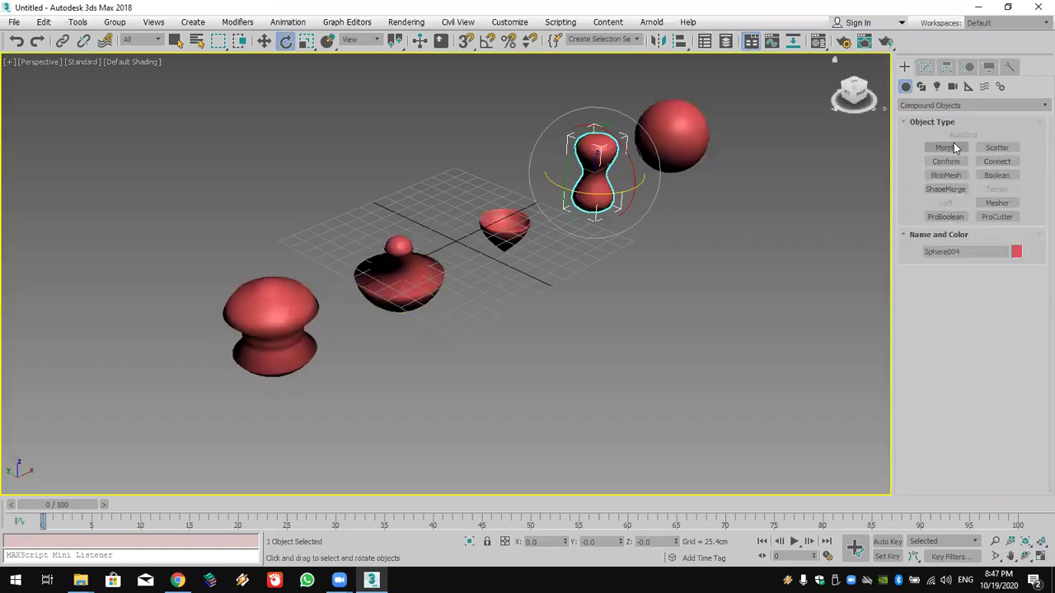
pyautogui.click(734, 186)
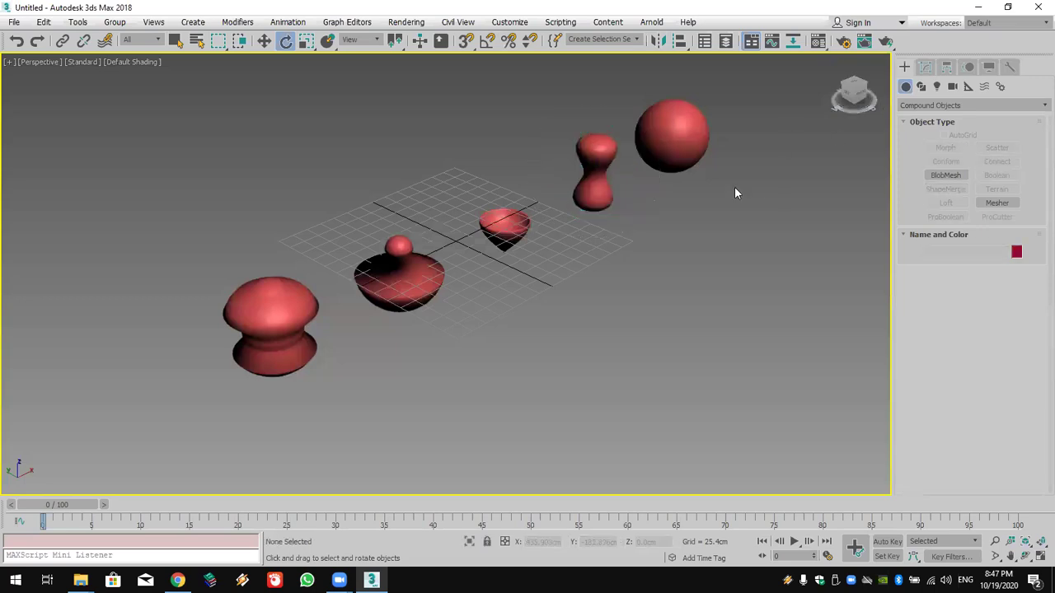
pyautogui.click(265, 321)
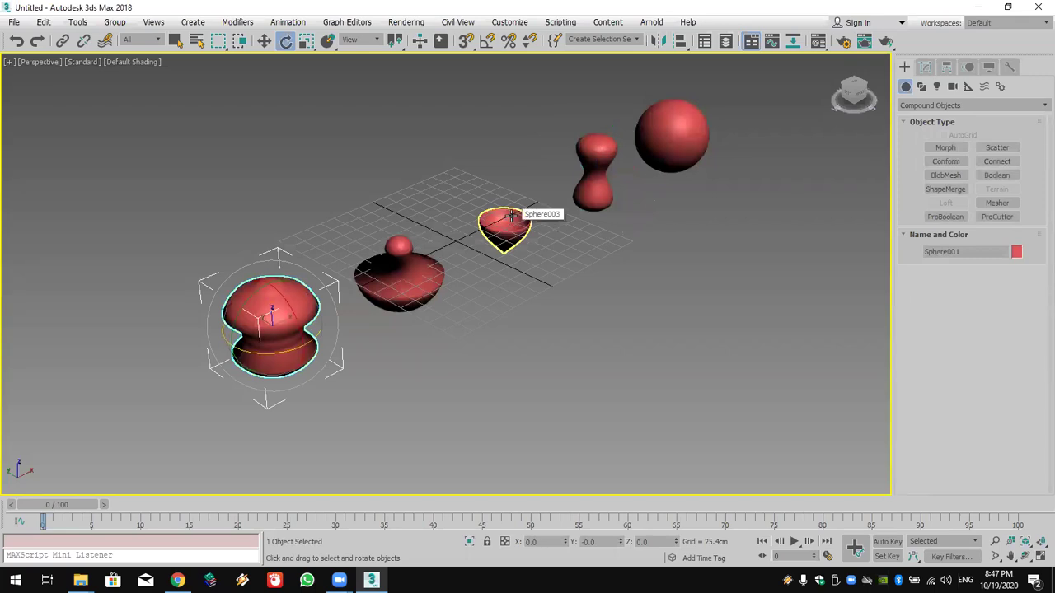
pyautogui.click(945, 148)
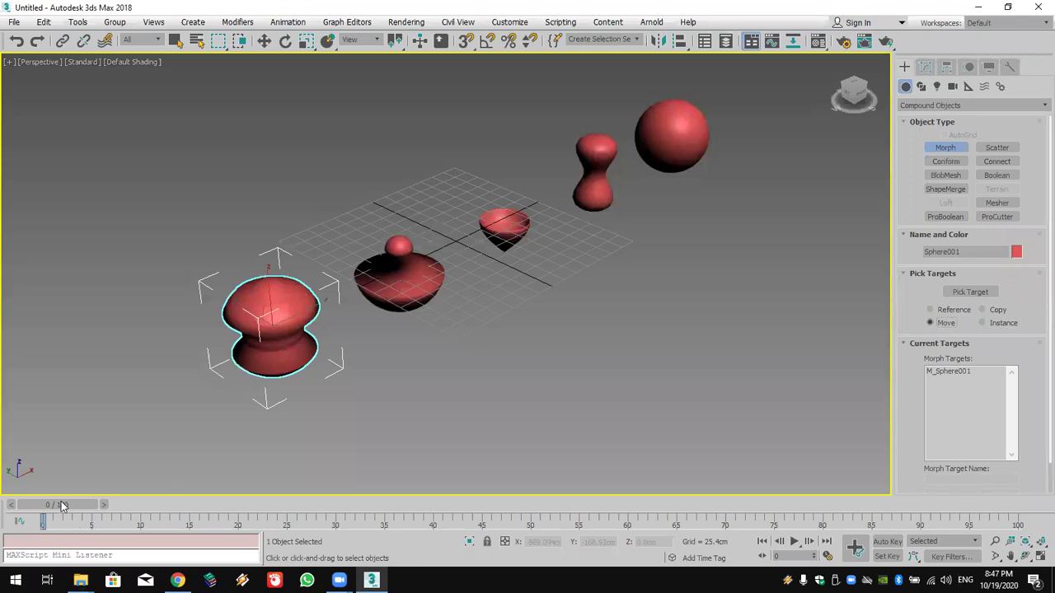
# Step: With Auto Key on at frame 20, pick the second sphere shape as a morph target
pyautogui.moveTo(66, 505); pyautogui.dragTo(241, 504)
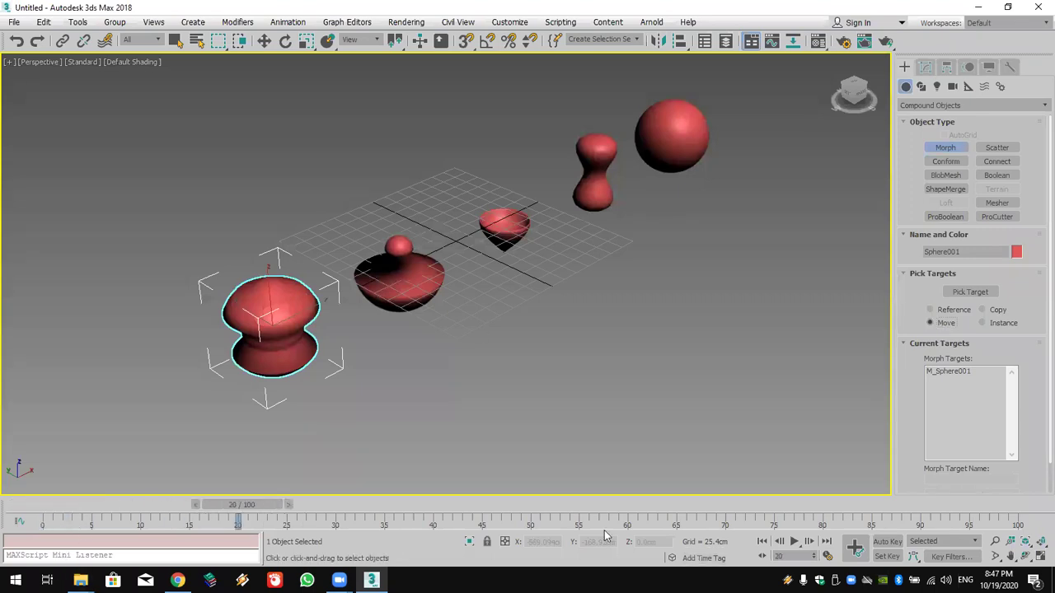
pyautogui.click(888, 541)
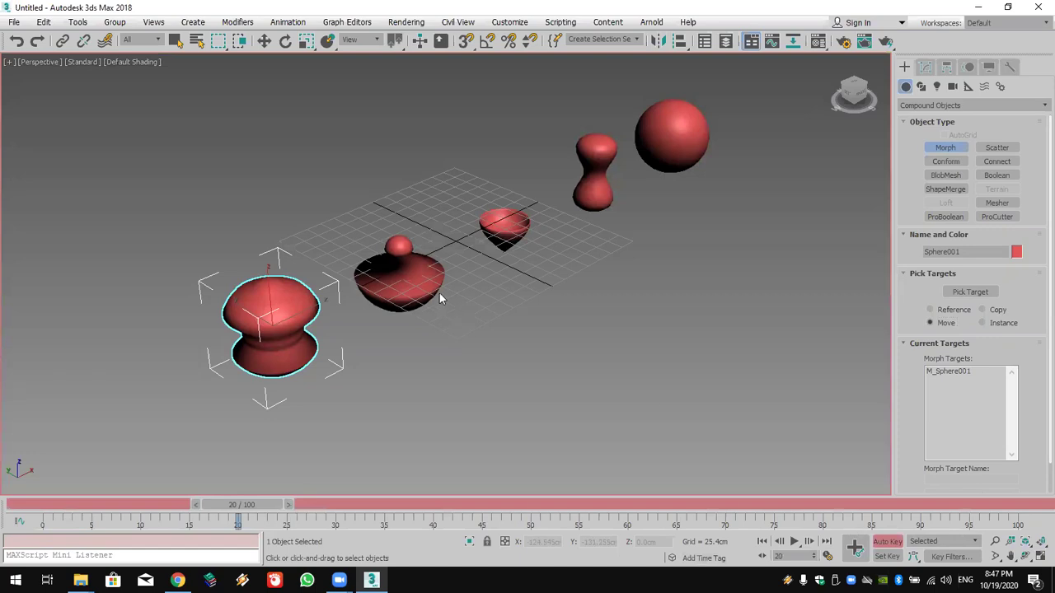
pyautogui.click(970, 292)
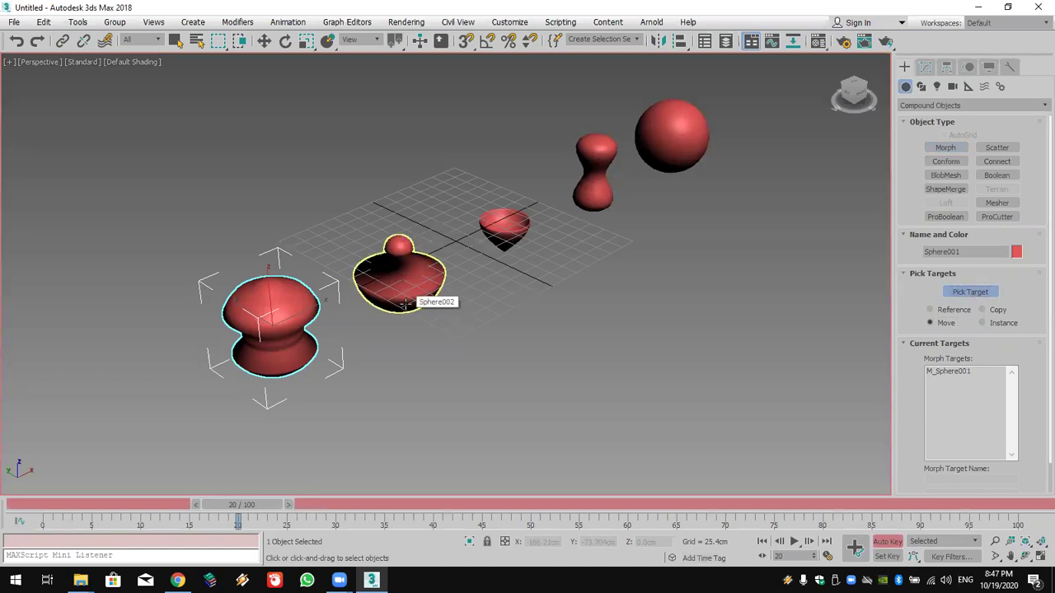
pyautogui.click(406, 304)
# Step: Pick the bowl at frame 39, the hourglass at frame 73 and the plain sphere at frame 100 as morph targets, and end Auto Key recording
pyautogui.moveTo(242, 506); pyautogui.dragTo(423, 508)
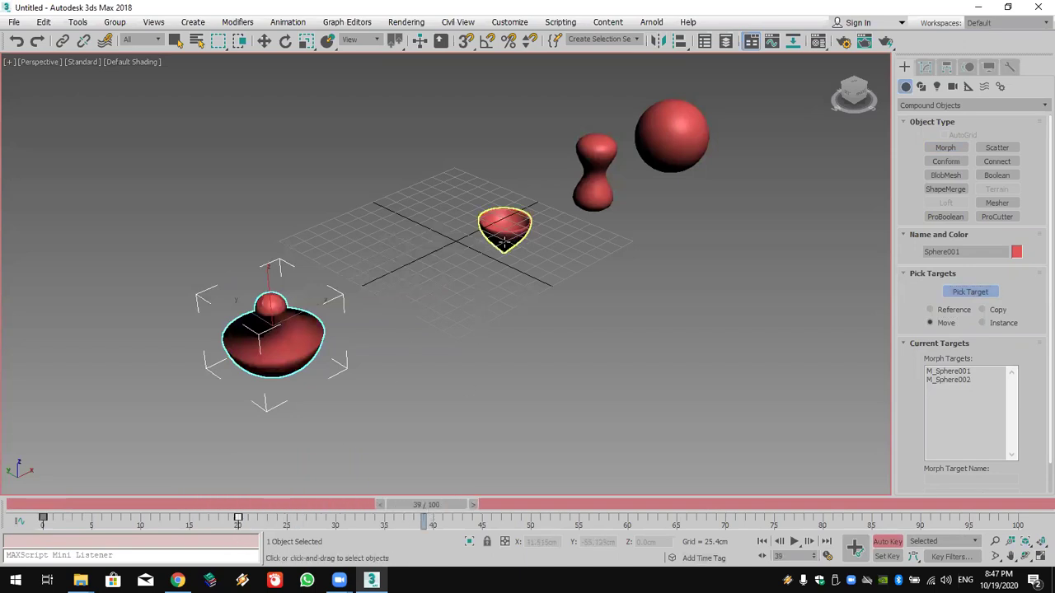
pyautogui.click(505, 229)
pyautogui.moveTo(426, 505); pyautogui.dragTo(964, 506)
pyautogui.click(595, 171)
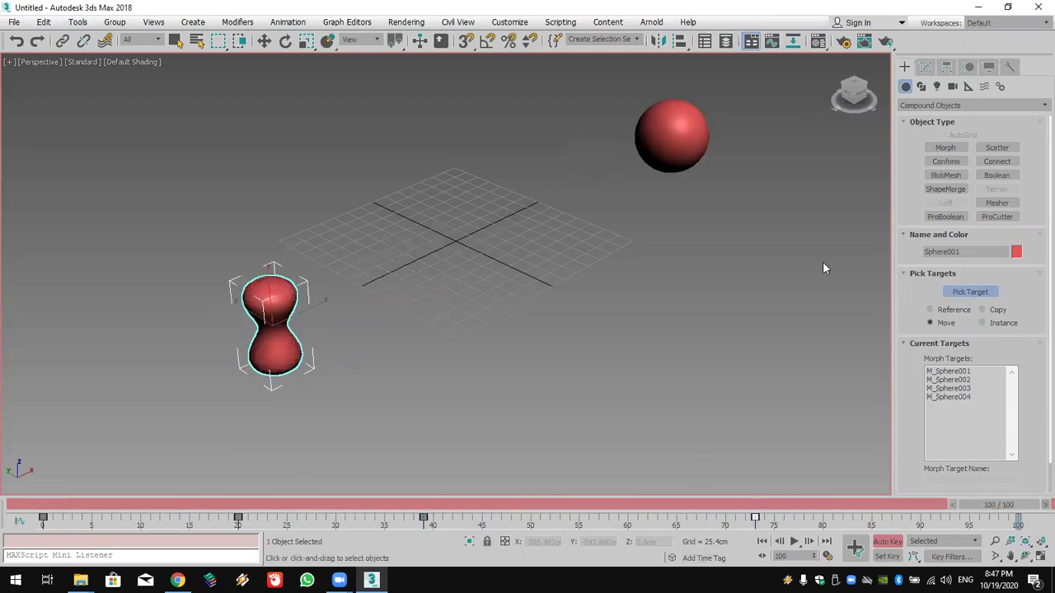
pyautogui.click(700, 135)
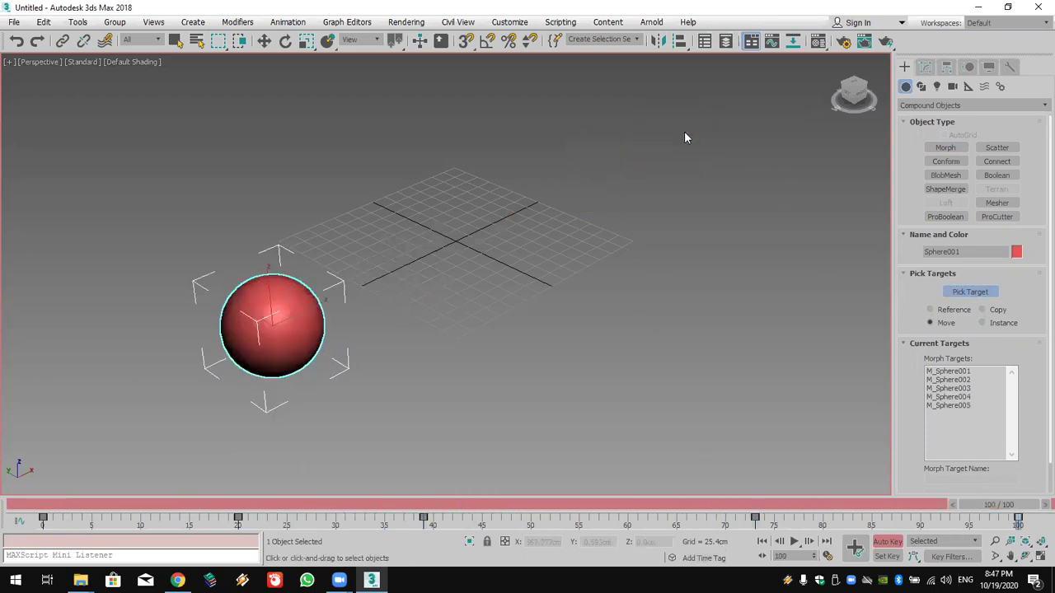
pyautogui.click(887, 541)
# Step: Play the morph animation and examine the changing shape up close in the Perspective view
pyautogui.moveTo(544, 334); pyautogui.dragTo(800, 271, button='middle')
pyautogui.click(795, 542)
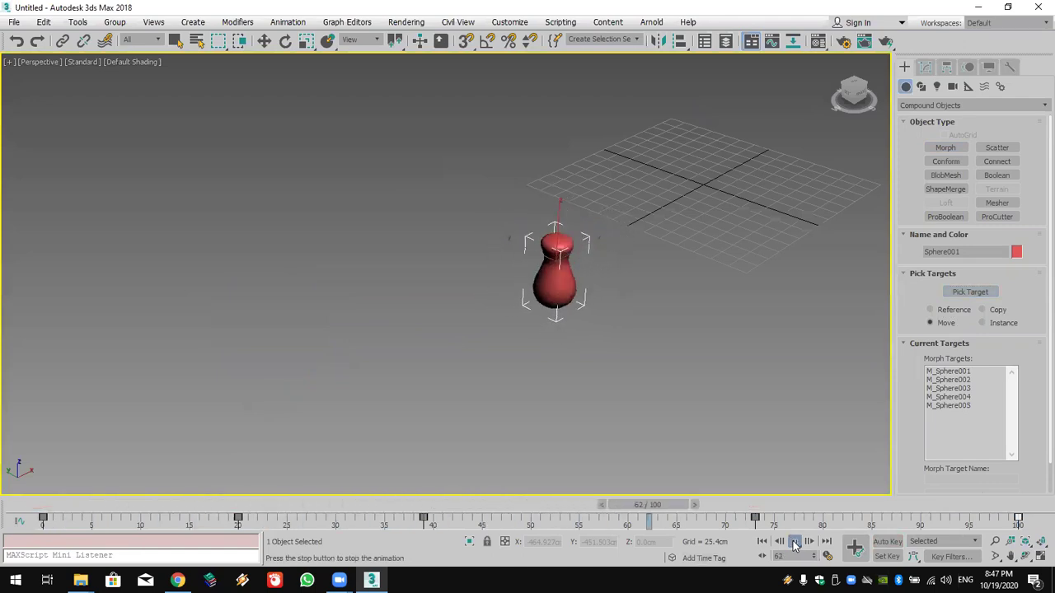
pyautogui.moveTo(637, 317); pyautogui.dragTo(497, 315, button='middle')
pyautogui.scroll(5, 496, 317)
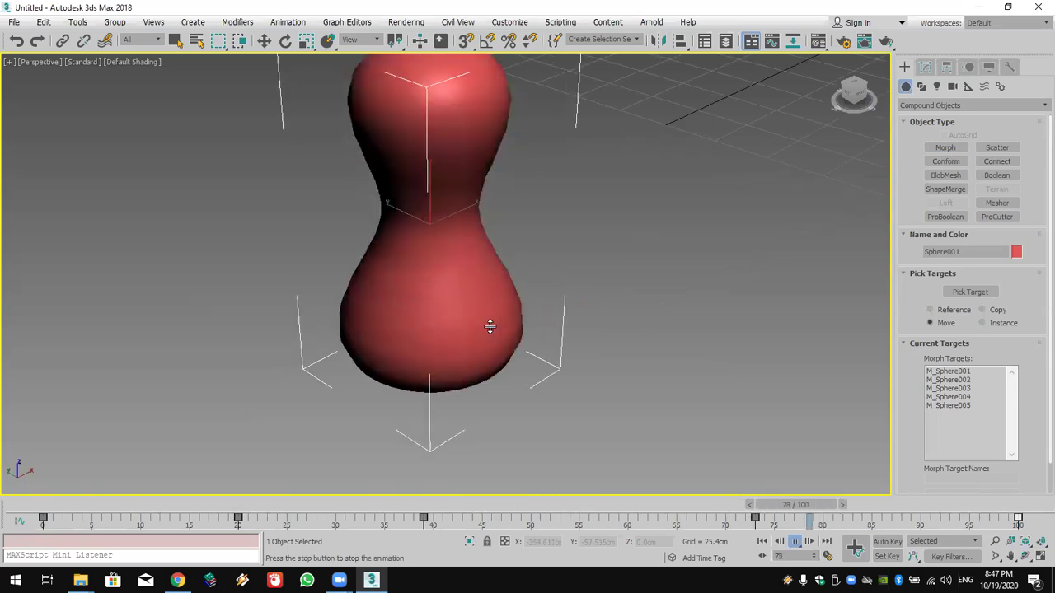
# Step: Examine the morphing shape from farther away and closer in while the animation plays
pyautogui.scroll(-4, 506, 329)
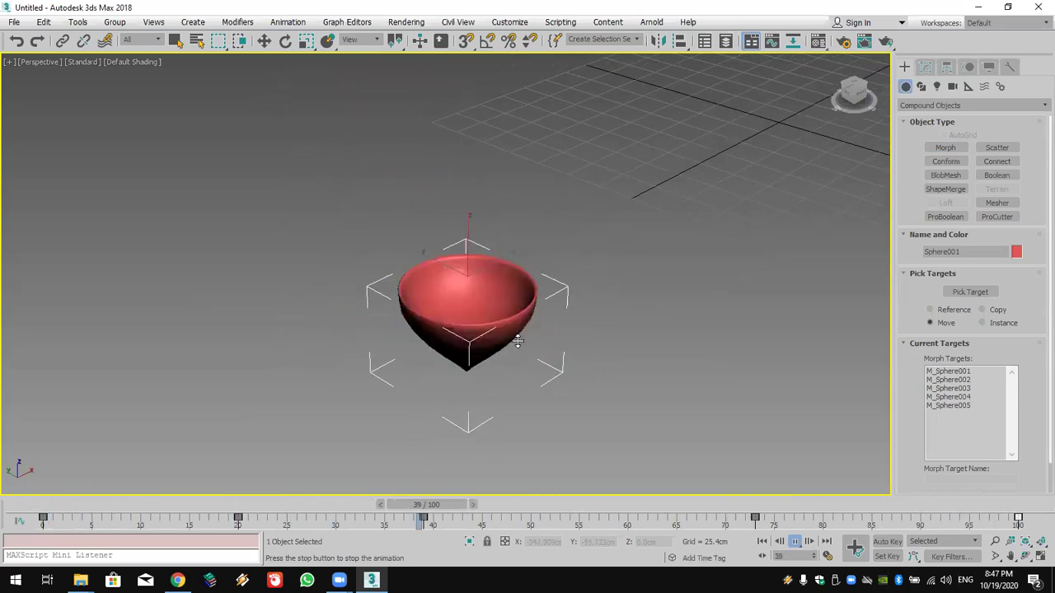
pyautogui.scroll(3, 521, 341)
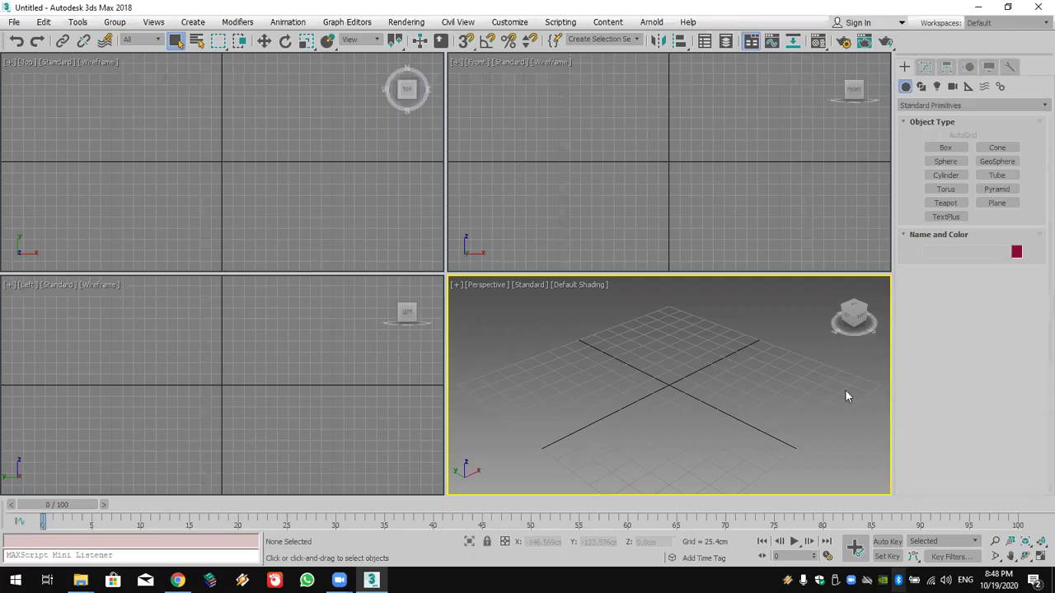
# Step: Create two overlapping spheres in the Perspective view, with radii of about 78 cm and about 124 cm
pyautogui.click(946, 162)
pyautogui.moveTo(631, 380); pyautogui.dragTo(626, 415)
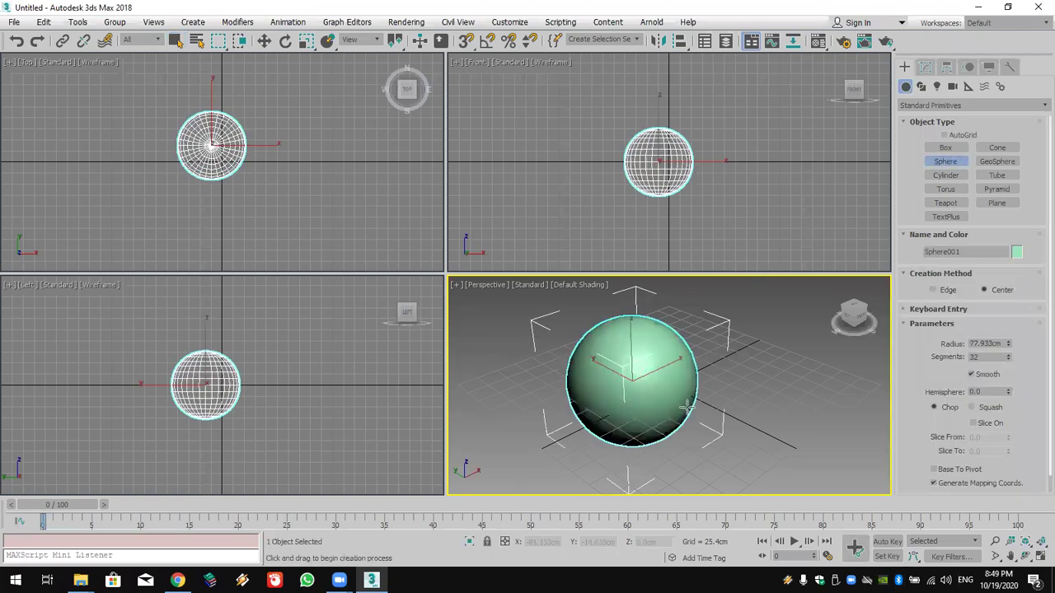
pyautogui.moveTo(746, 369); pyautogui.dragTo(719, 423)
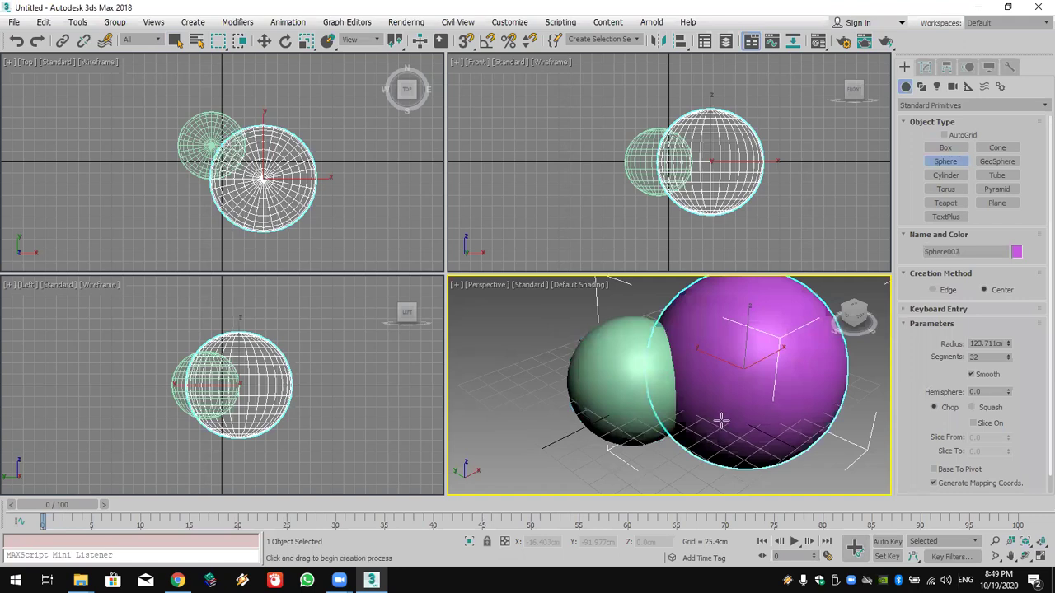
# Step: Subtract the smaller sphere from the larger one with a ProBoolean compound object and finish picking
pyautogui.click(928, 107)
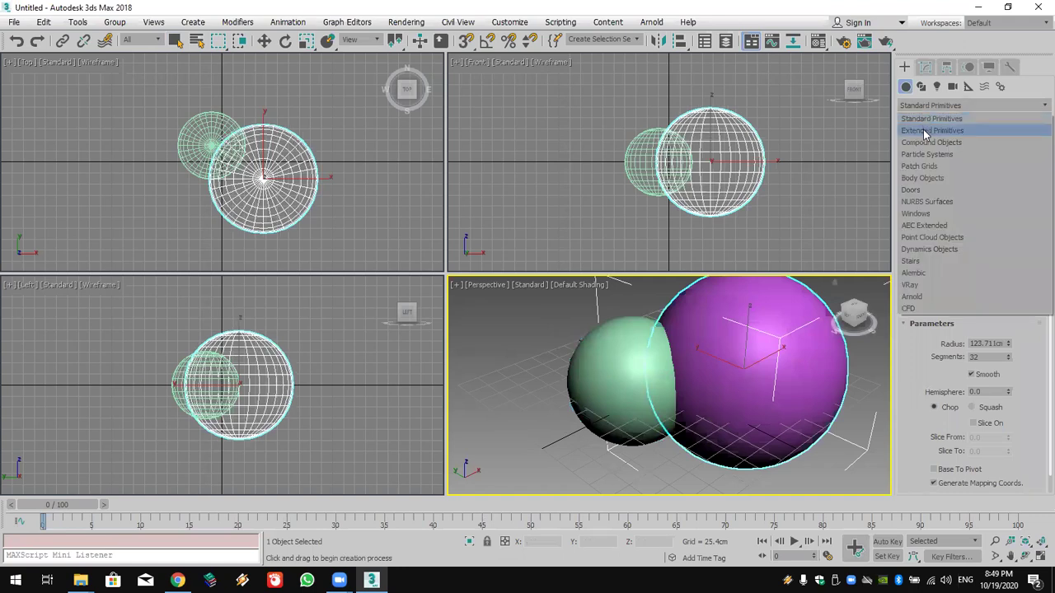
pyautogui.click(927, 143)
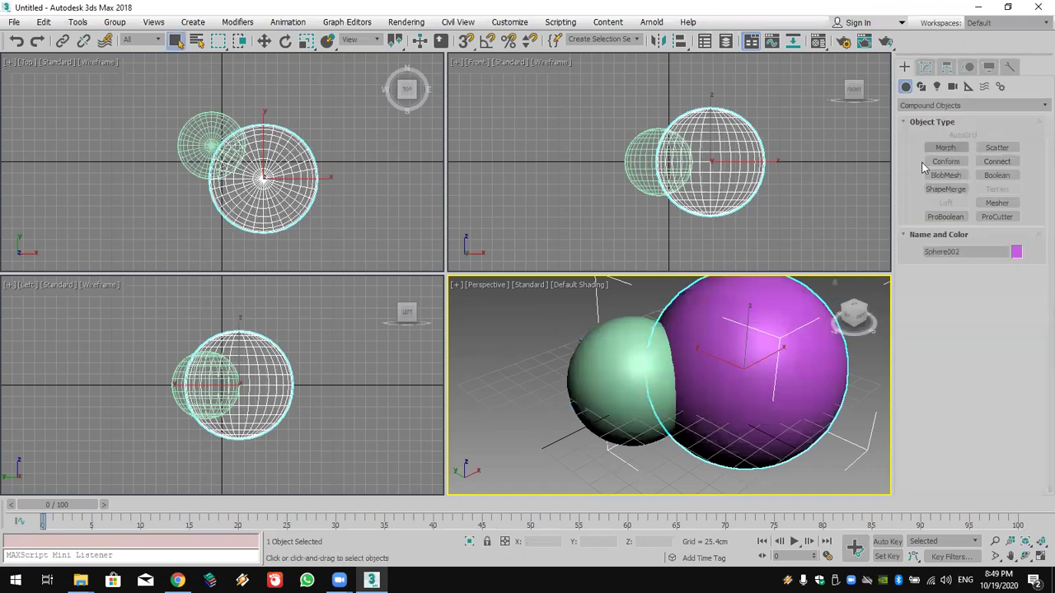
pyautogui.click(944, 218)
pyautogui.click(956, 288)
pyautogui.click(642, 365)
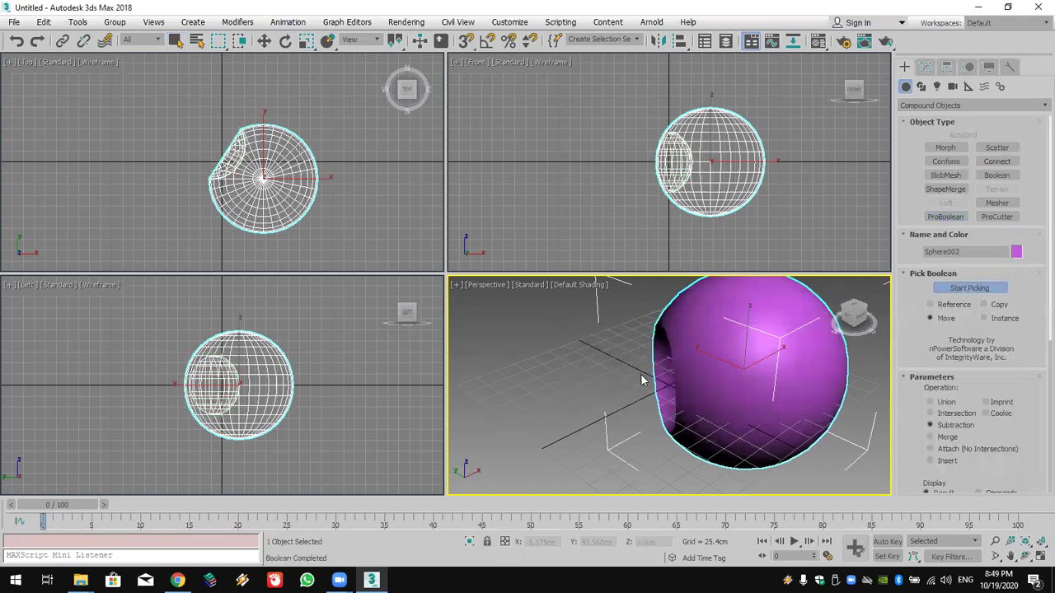
pyautogui.press('w')
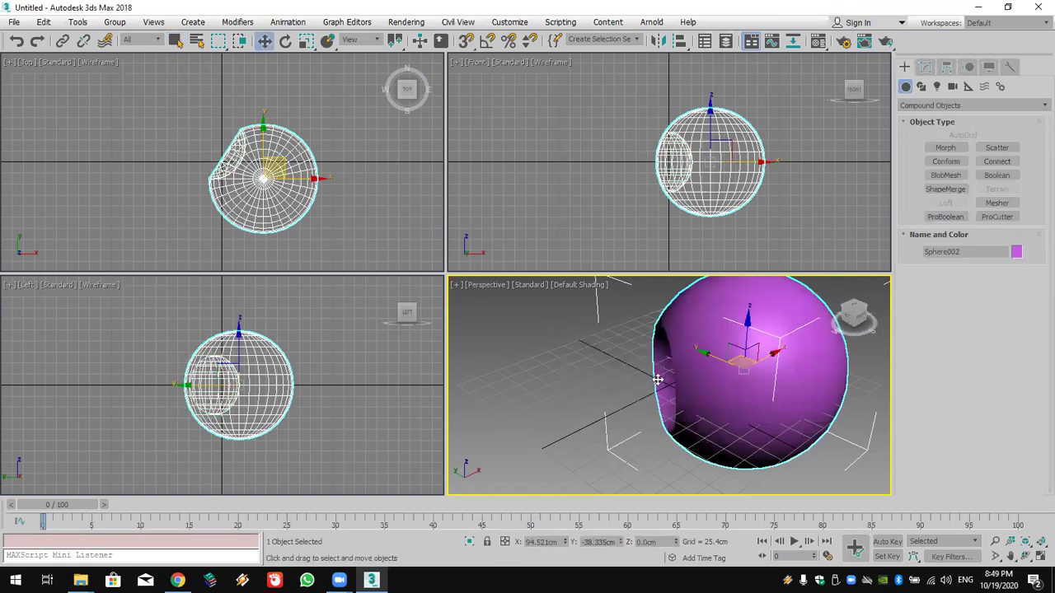
# Step: Enter the ProBoolean's Operands level and select the subtracted sphere, Sphere001, for editing
pyautogui.click(925, 66)
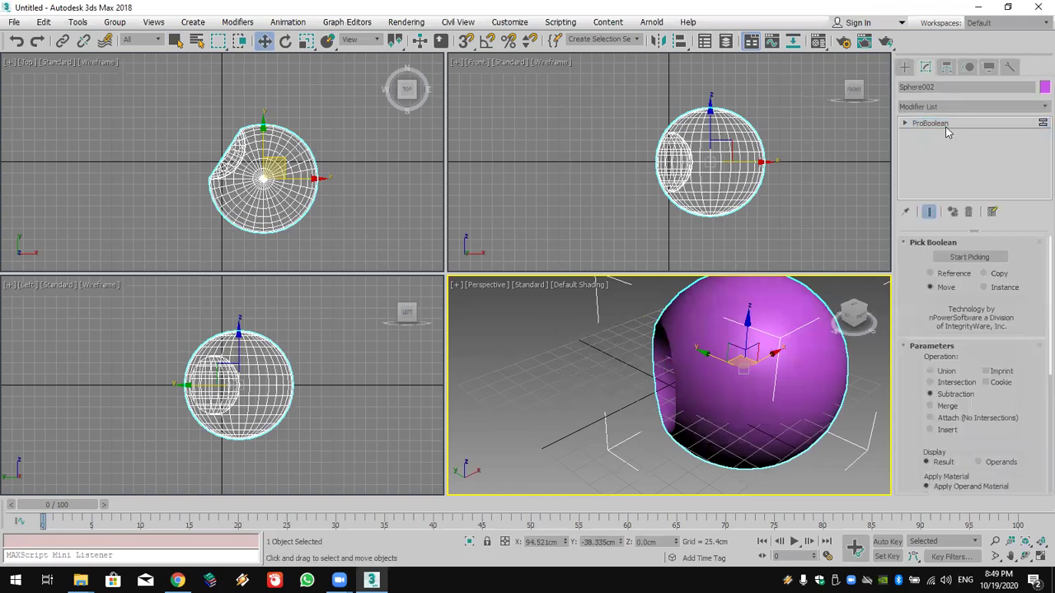
pyautogui.moveTo(734, 324); pyautogui.dragTo(607, 404, button='middle')
pyautogui.moveTo(666, 358); pyautogui.dragTo(678, 389, button='middle')
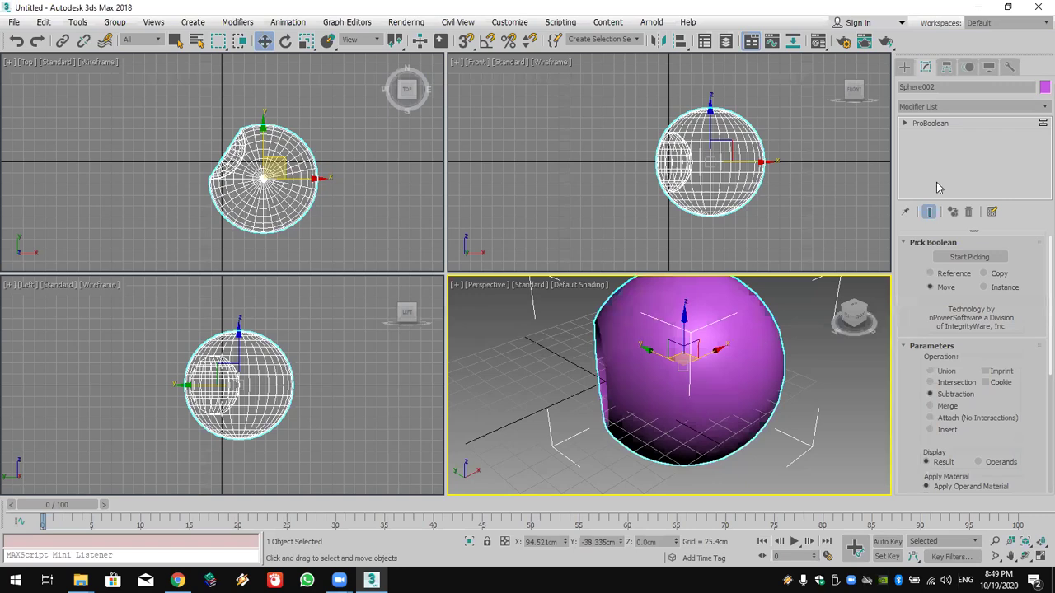
pyautogui.click(904, 124)
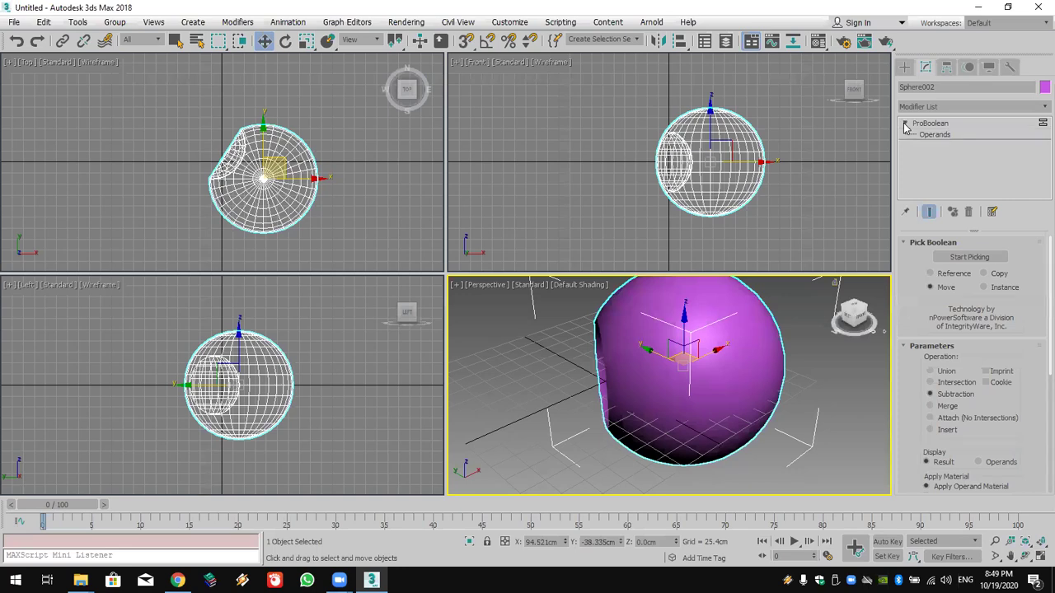
pyautogui.click(960, 136)
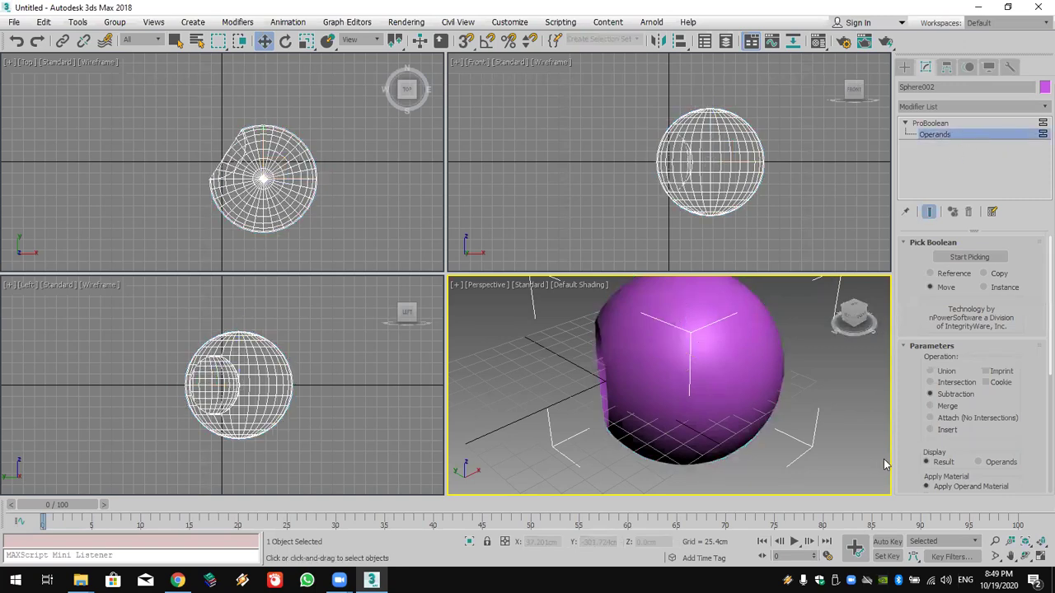
pyautogui.scroll(-5, 906, 412)
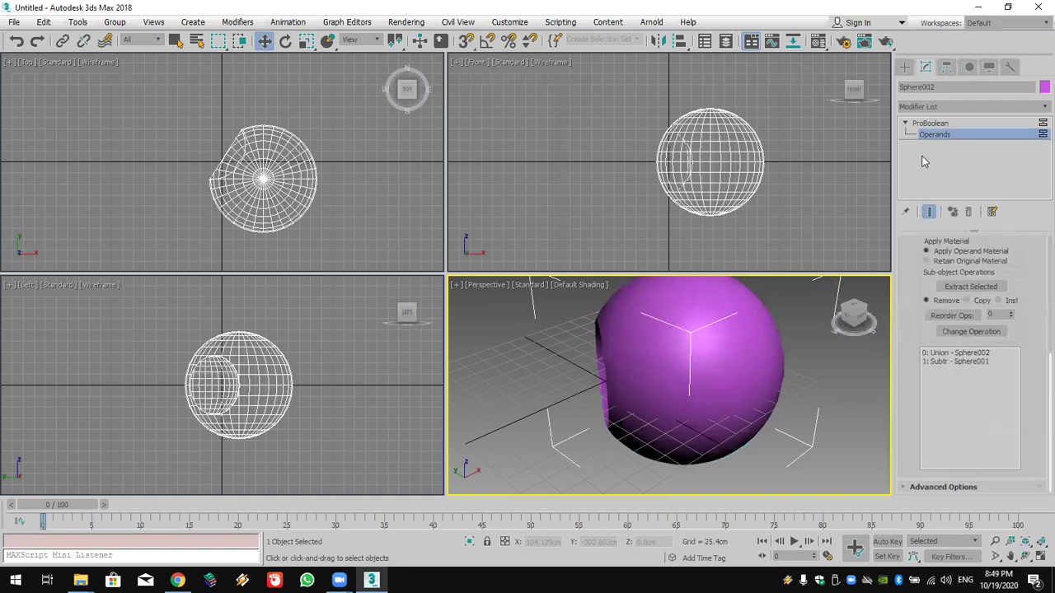
pyautogui.click(970, 362)
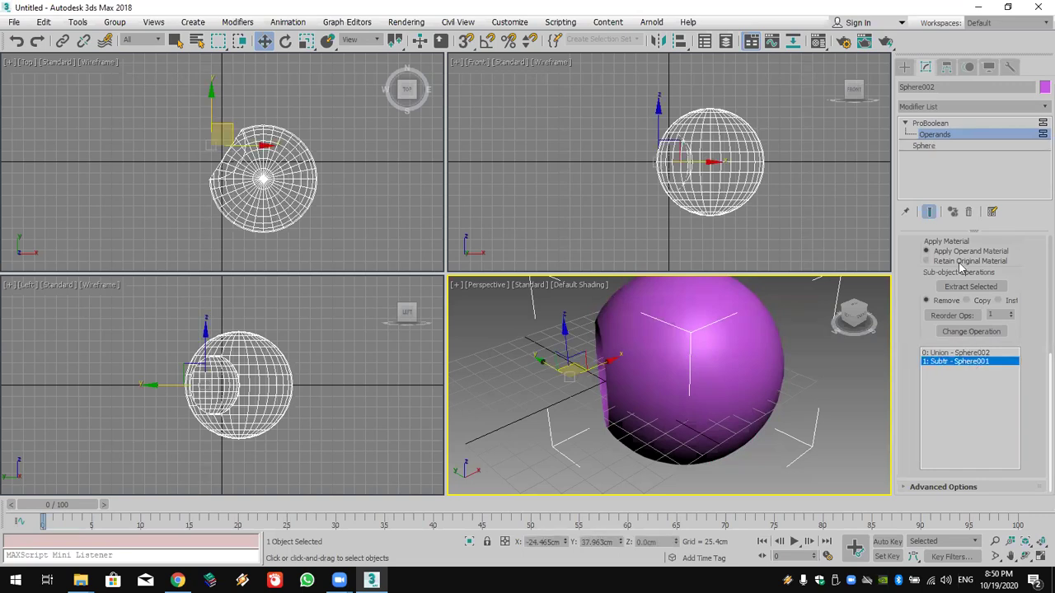
# Step: Increase the subtracted sphere's radius to enlarge the cut, and return to the ProBoolean level
pyautogui.click(948, 147)
pyautogui.moveTo(1011, 264)
pyautogui.mouseDown()
pyautogui.moveTo(988, 171)
pyautogui.moveTo(978, 201)
pyautogui.moveTo(995, 279)
pyautogui.moveTo(1007, 278)
pyautogui.moveTo(1001, 290)
pyautogui.moveTo(1006, 264)
pyautogui.mouseUp()
pyautogui.click(931, 124)
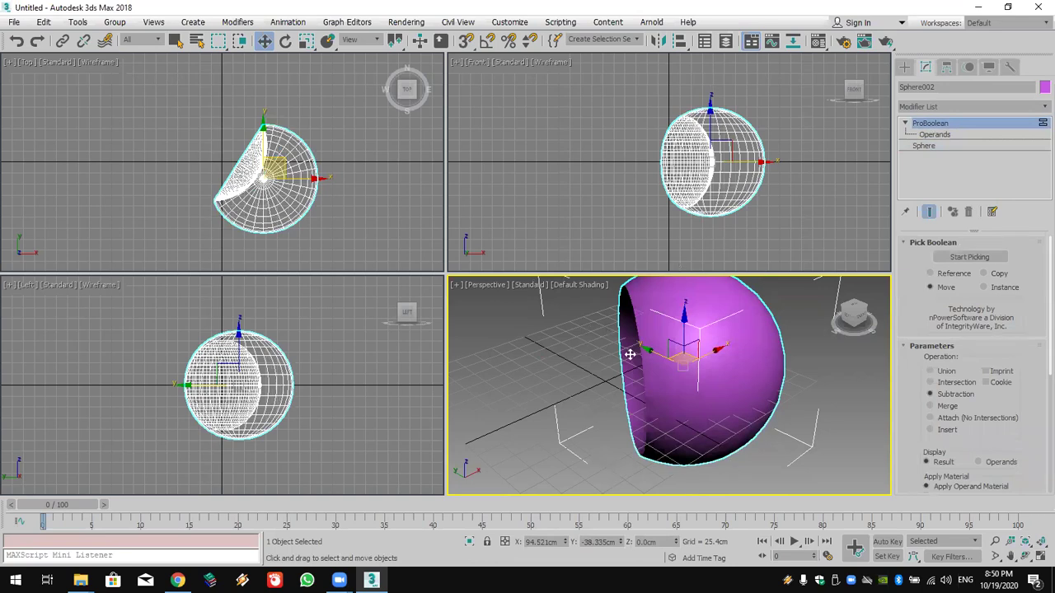
pyautogui.moveTo(631, 356); pyautogui.dragTo(643, 353)
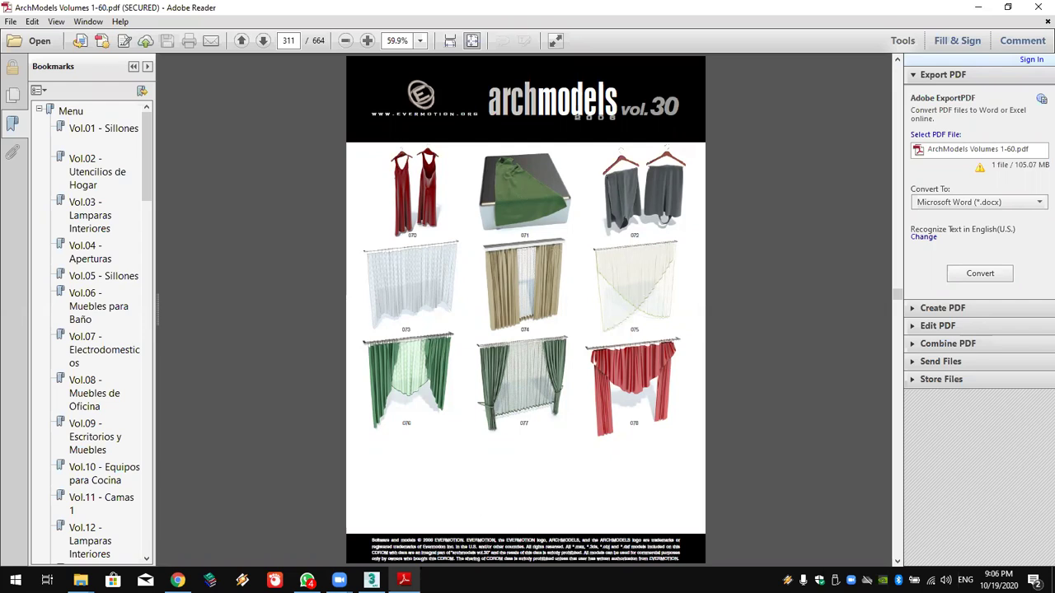
# Step: Switch from the PDF to 3ds Max and create a plane about 343 cm long and 394 cm wide in the Top view
pyautogui.hotkey('alt', 'Tab')
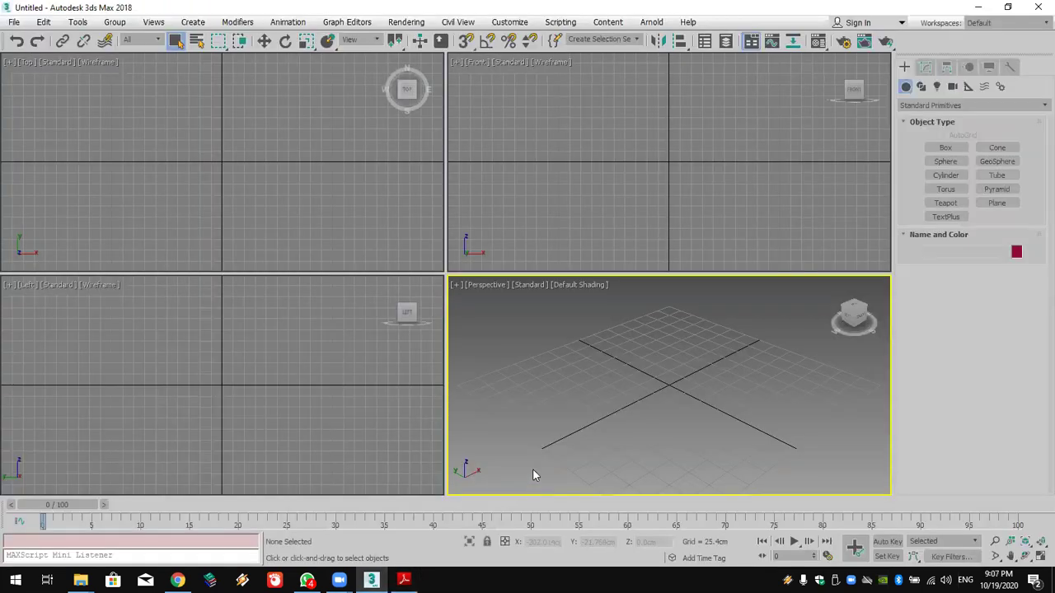
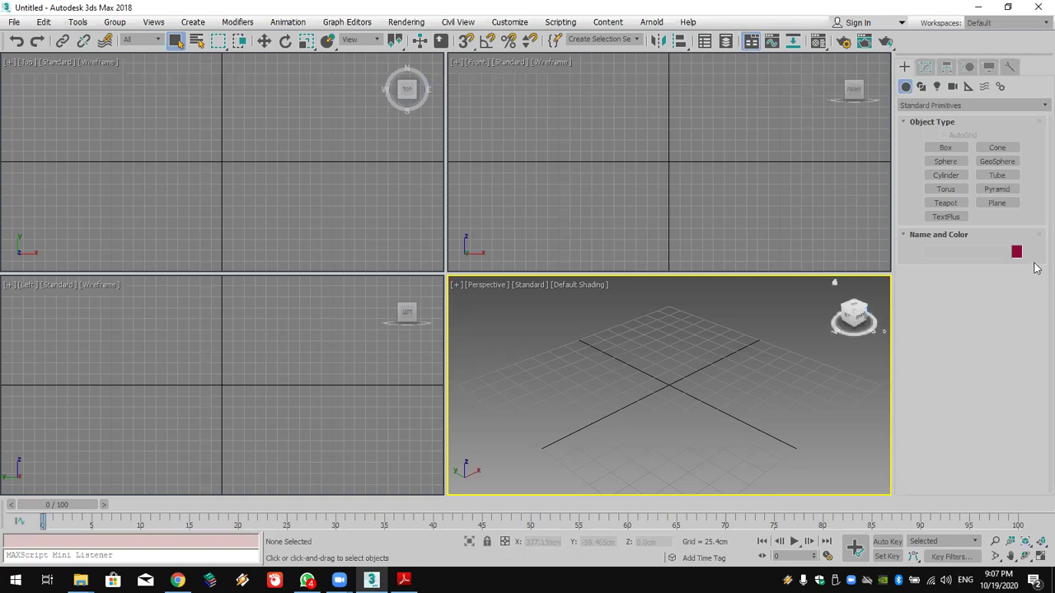
pyautogui.click(996, 203)
pyautogui.moveTo(142, 92); pyautogui.dragTo(313, 241)
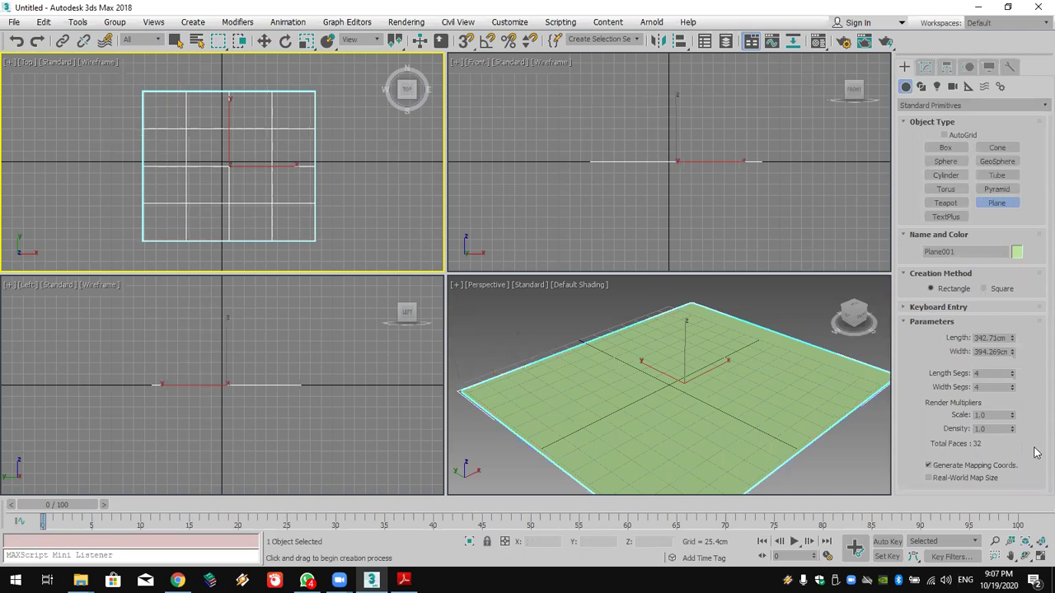
# Step: Set the plane's length segments and width segments to 100 each
pyautogui.doubleClick(995, 374)
pyautogui.write('100')
pyautogui.doubleClick(995, 387)
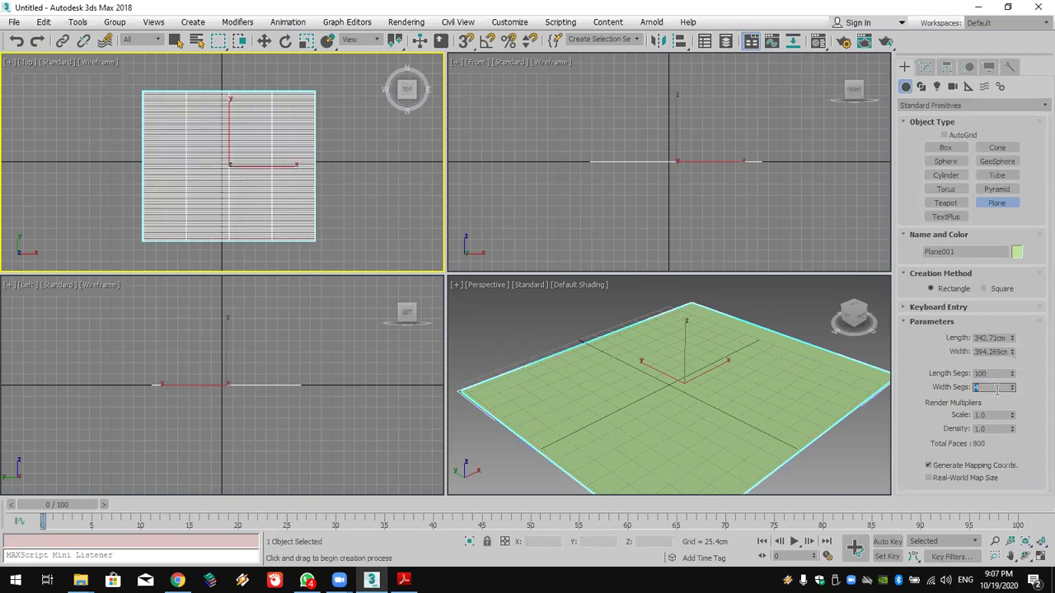
pyautogui.write('100')
pyautogui.press('Return')
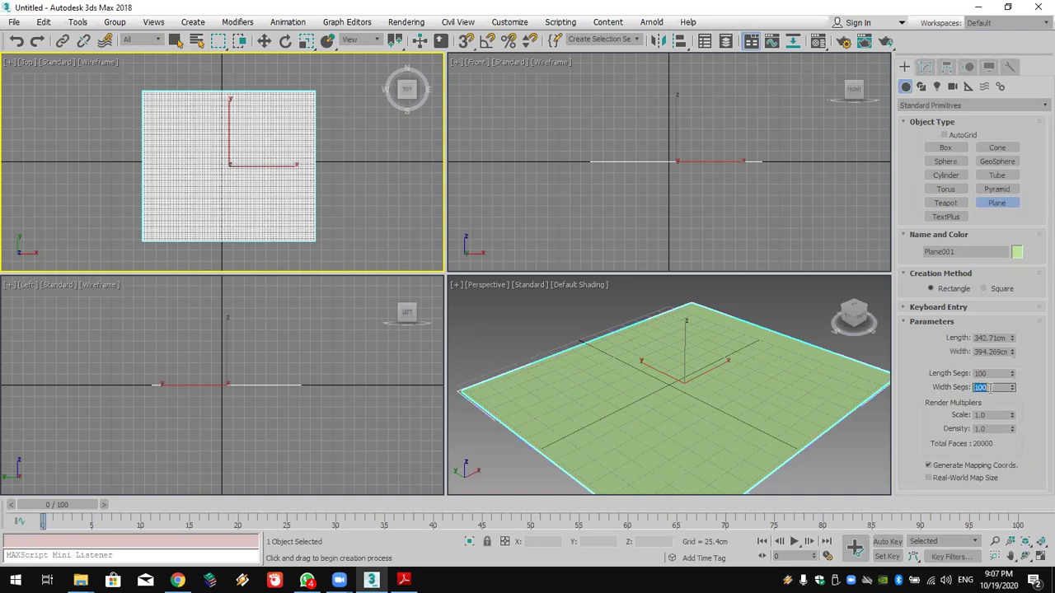
# Step: Create a sphere with a radius of about 72 cm at the plane's centre and move it down about 98.5 cm, below the plane
pyautogui.click(952, 163)
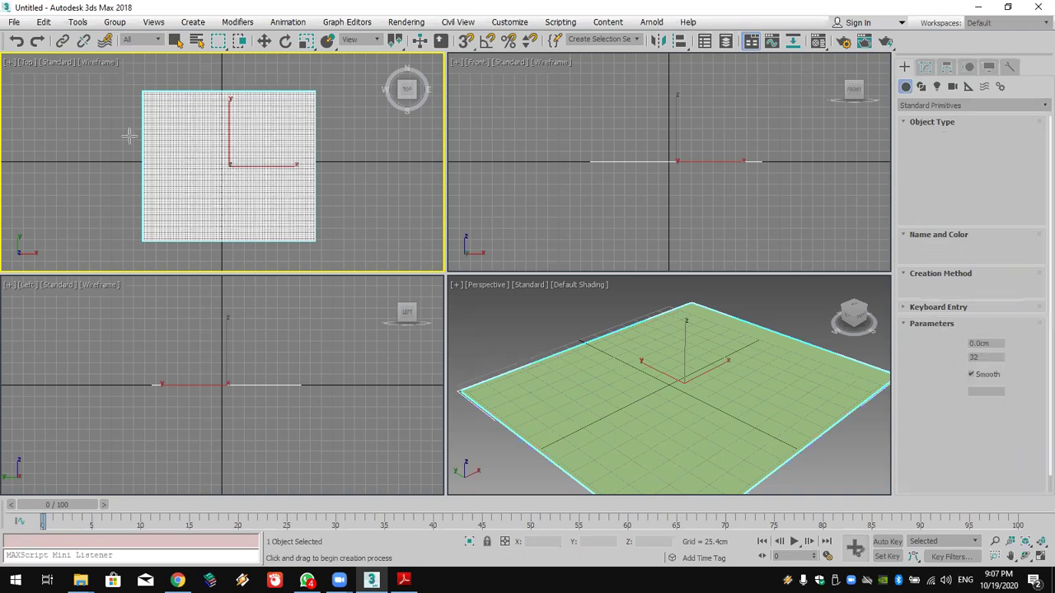
pyautogui.moveTo(226, 163); pyautogui.dragTo(227, 194)
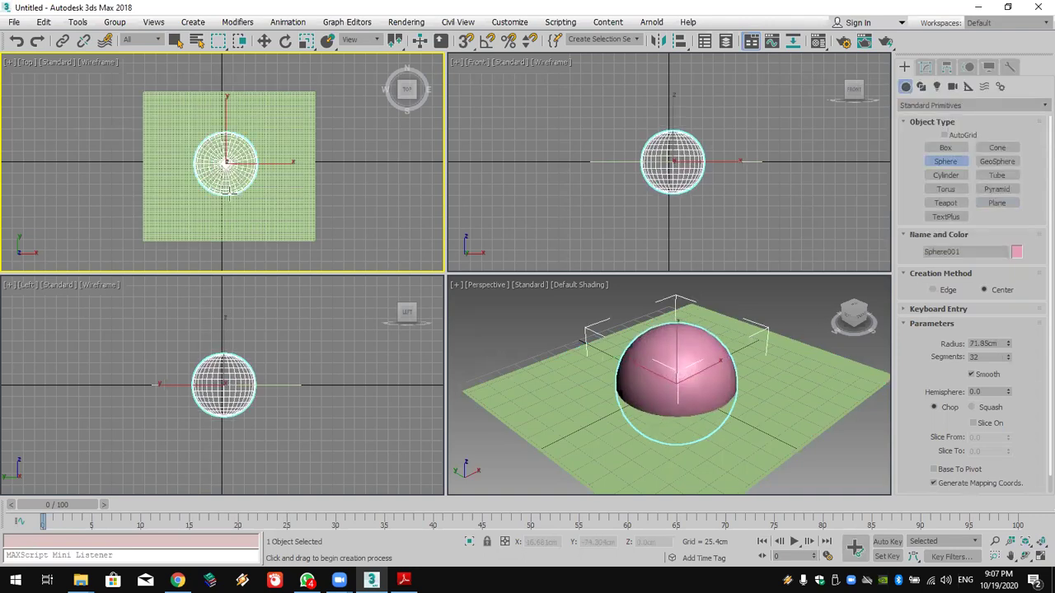
pyautogui.click(266, 43)
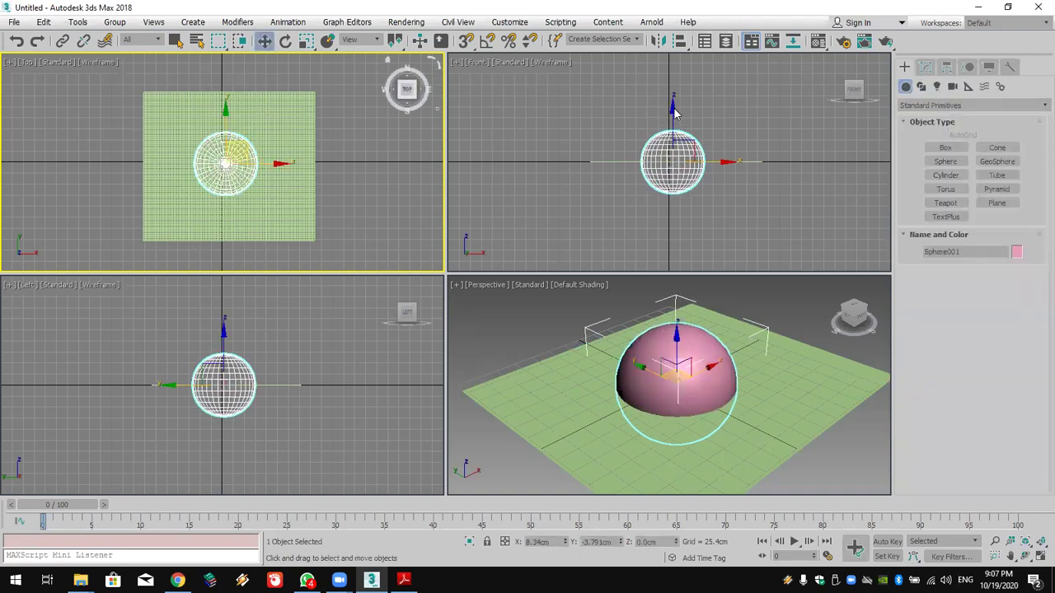
pyautogui.click(672, 112)
pyautogui.moveTo(673, 112); pyautogui.dragTo(672, 154)
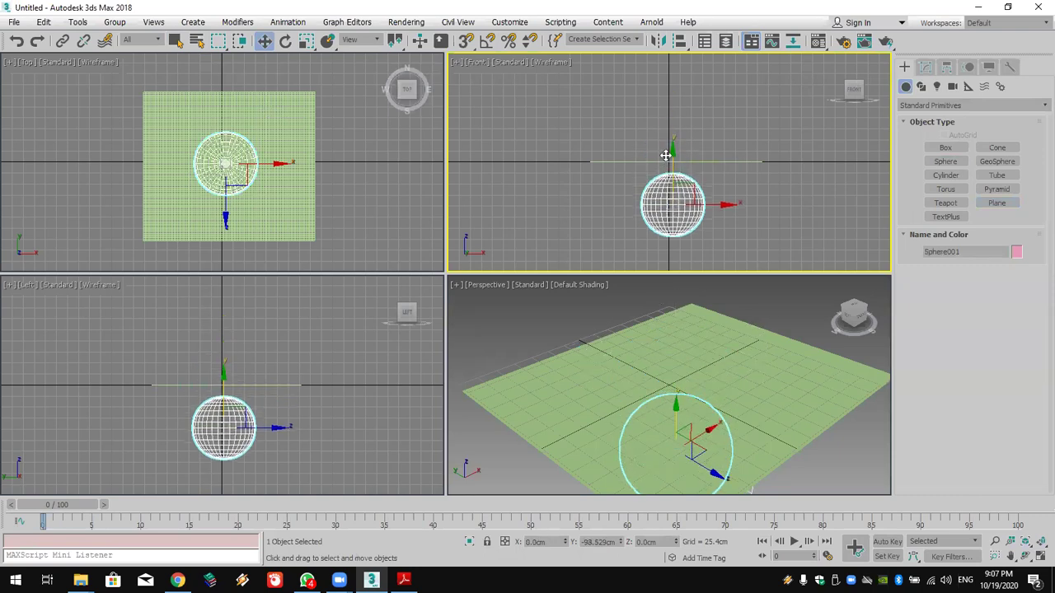
# Step: Select the plane above the sphere and apply the Cloth modifier to it
pyautogui.moveTo(791, 426); pyautogui.dragTo(791, 419, button='middle')
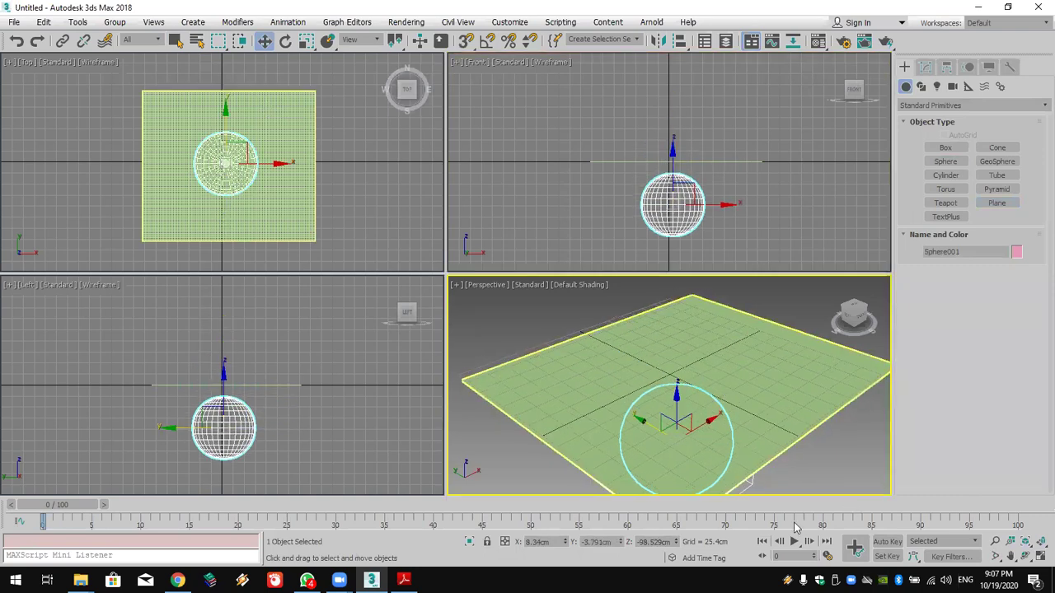
pyautogui.click(1026, 558)
pyautogui.moveTo(649, 427); pyautogui.dragTo(628, 402)
pyautogui.click(771, 412)
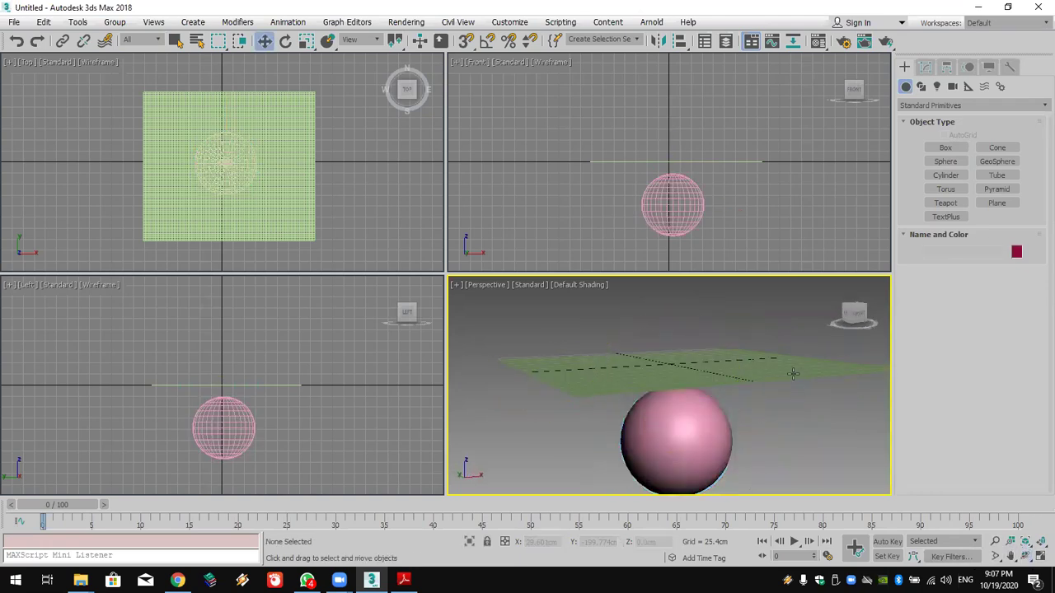
pyautogui.click(793, 371)
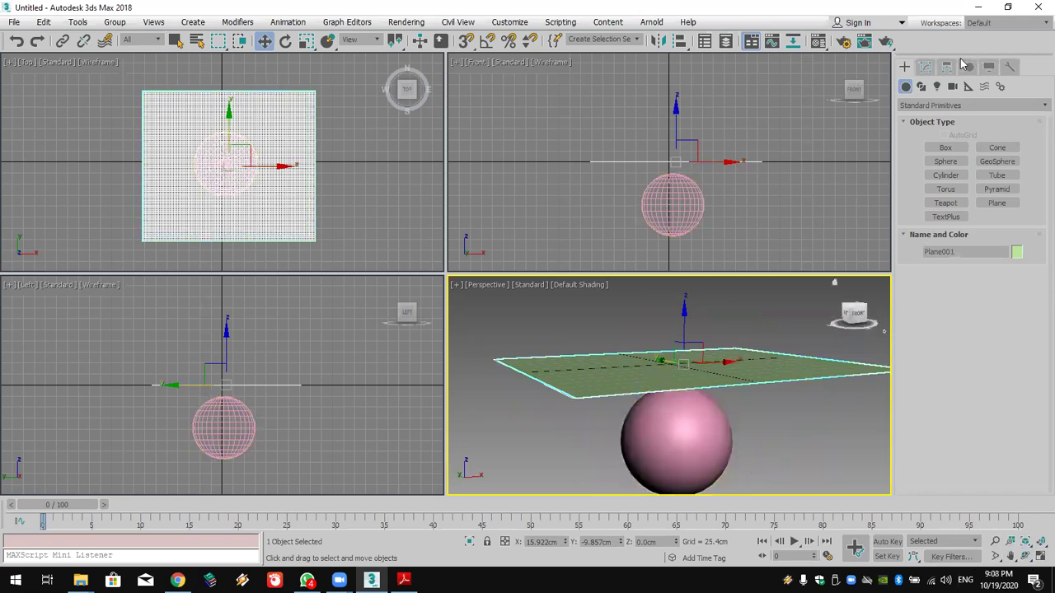
pyautogui.click(926, 67)
pyautogui.click(932, 104)
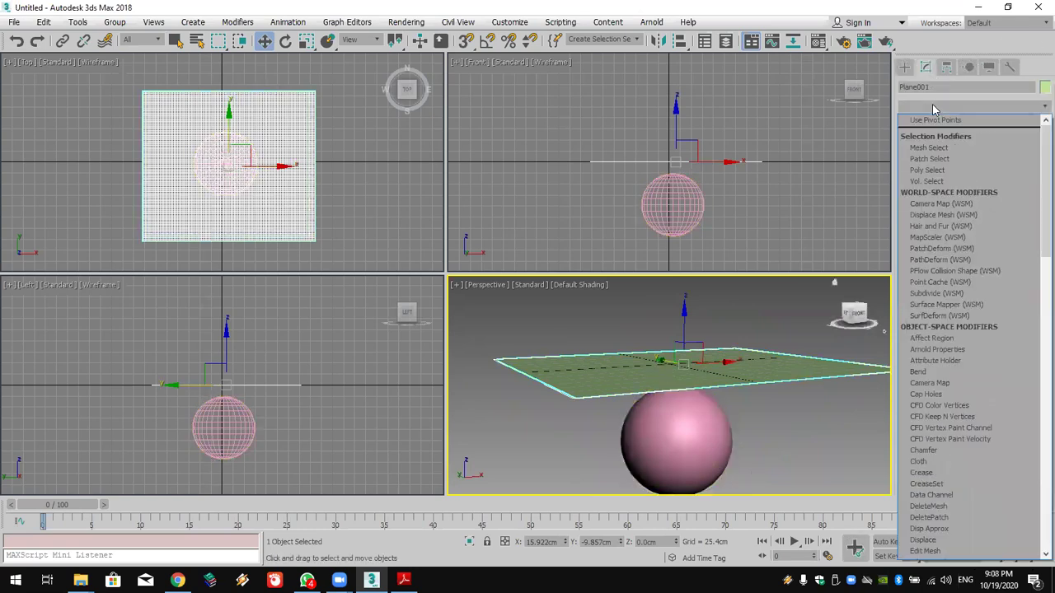
pyautogui.press('c')
pyautogui.press('l')
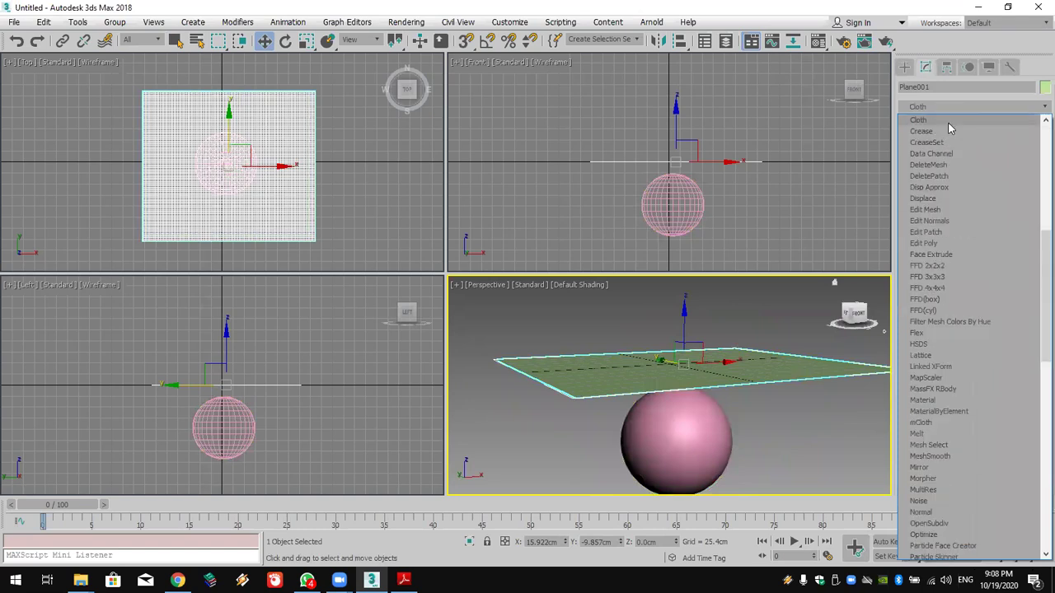
pyautogui.click(947, 123)
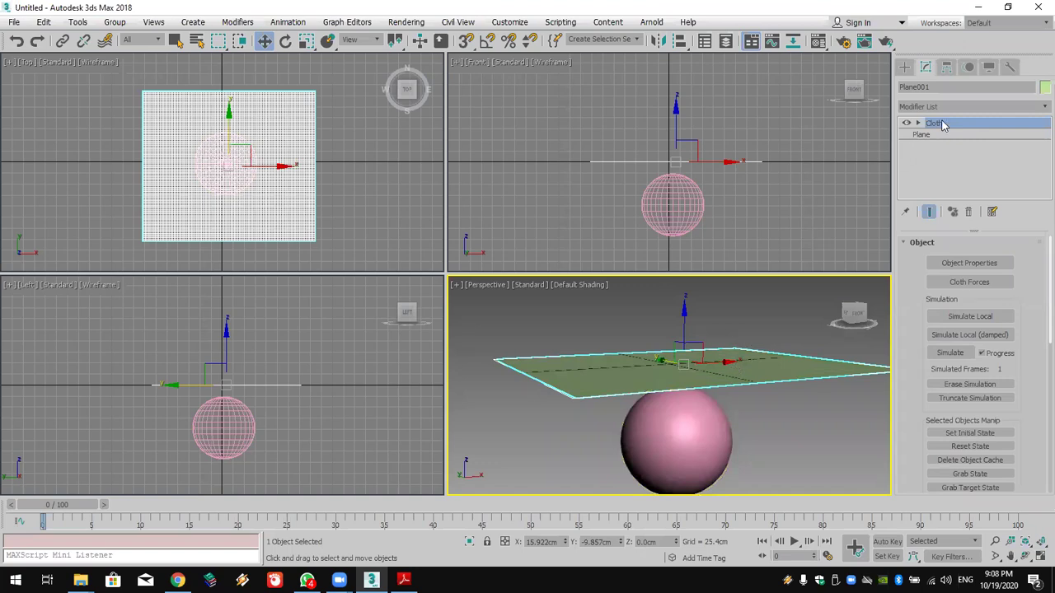
# Step: Add the sphere to the objects in the plane's cloth simulation
pyautogui.click(994, 265)
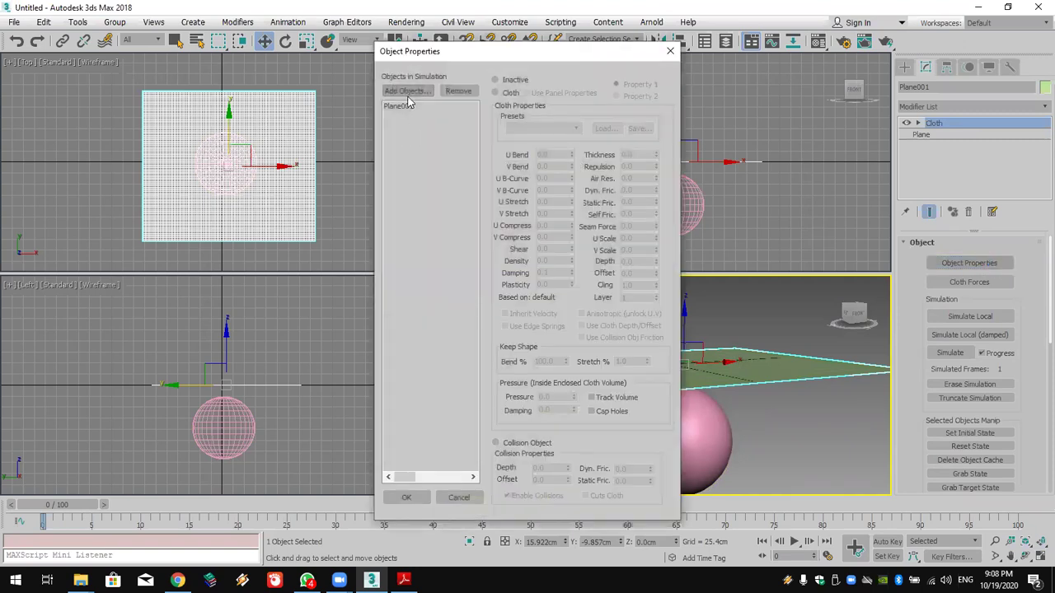
pyautogui.click(408, 91)
pyautogui.doubleClick(65, 94)
# Step: Define the plane as a Cloth object in the simulation and give it the Satin preset
pyautogui.click(393, 106)
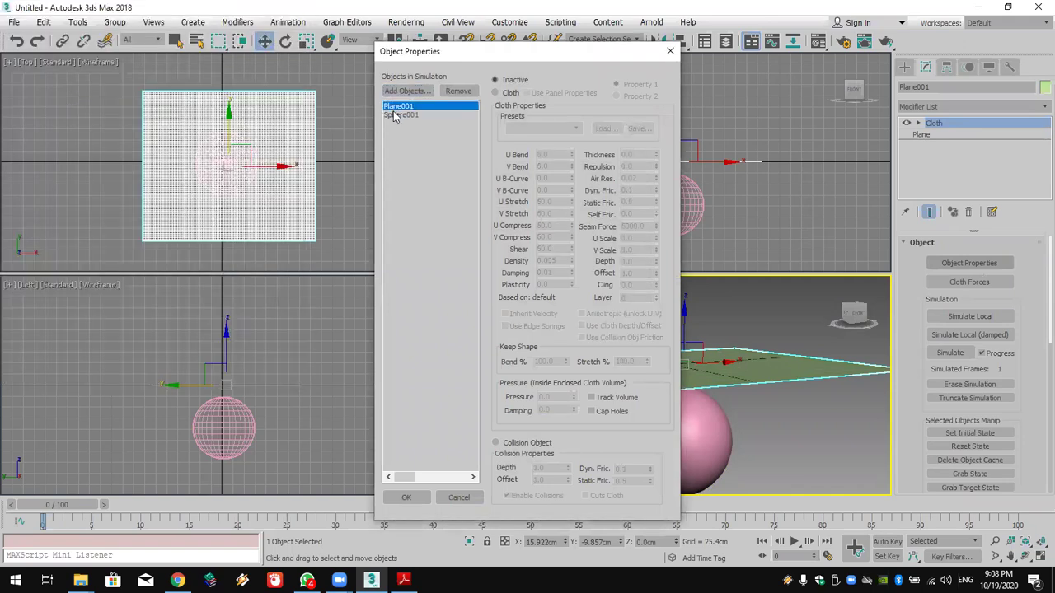
pyautogui.click(399, 115)
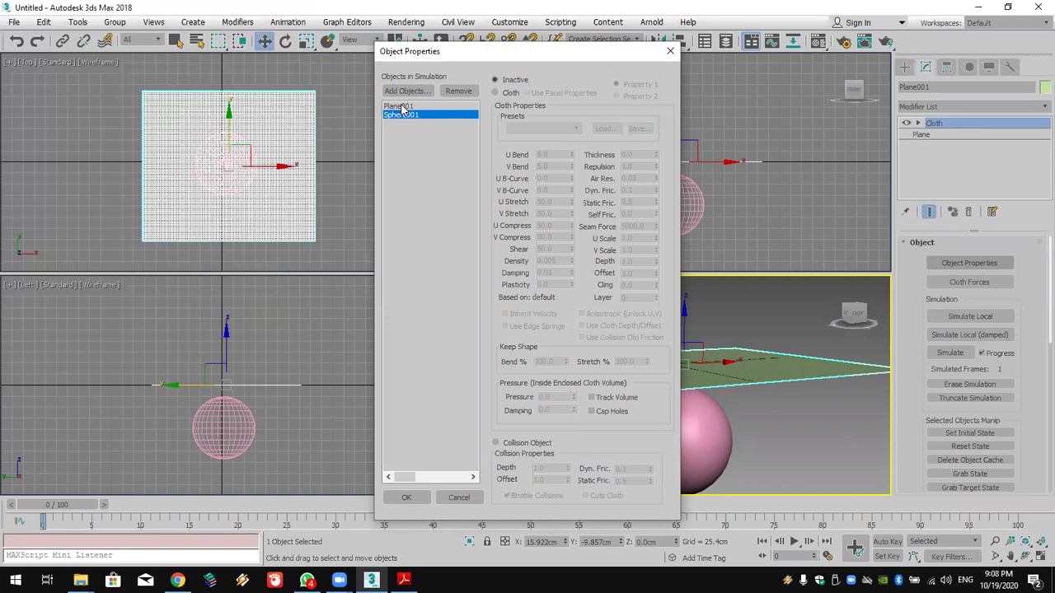
pyautogui.click(402, 107)
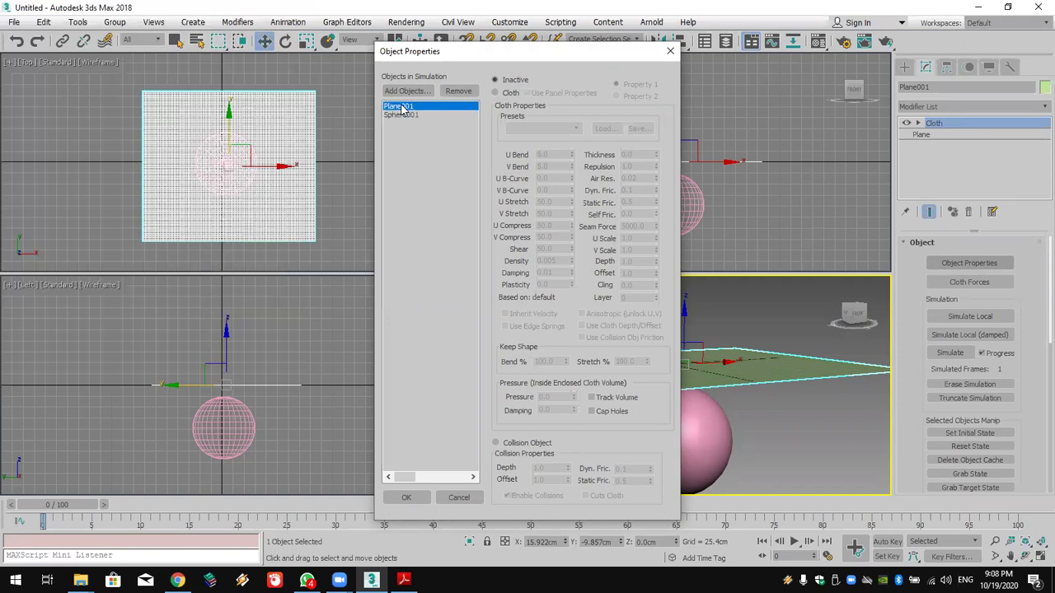
pyautogui.click(502, 93)
pyautogui.click(544, 129)
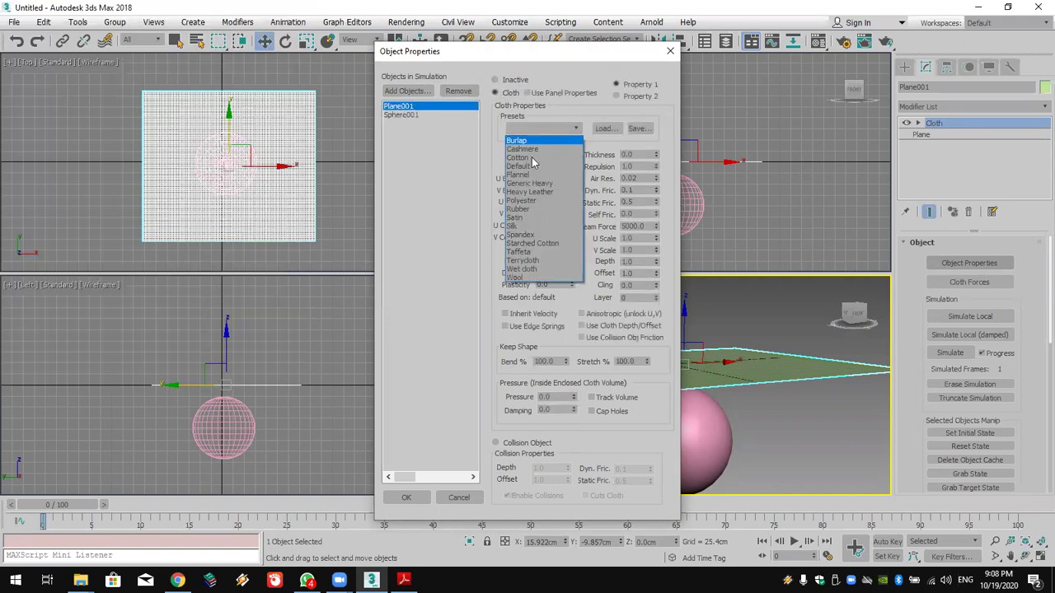
pyautogui.click(547, 219)
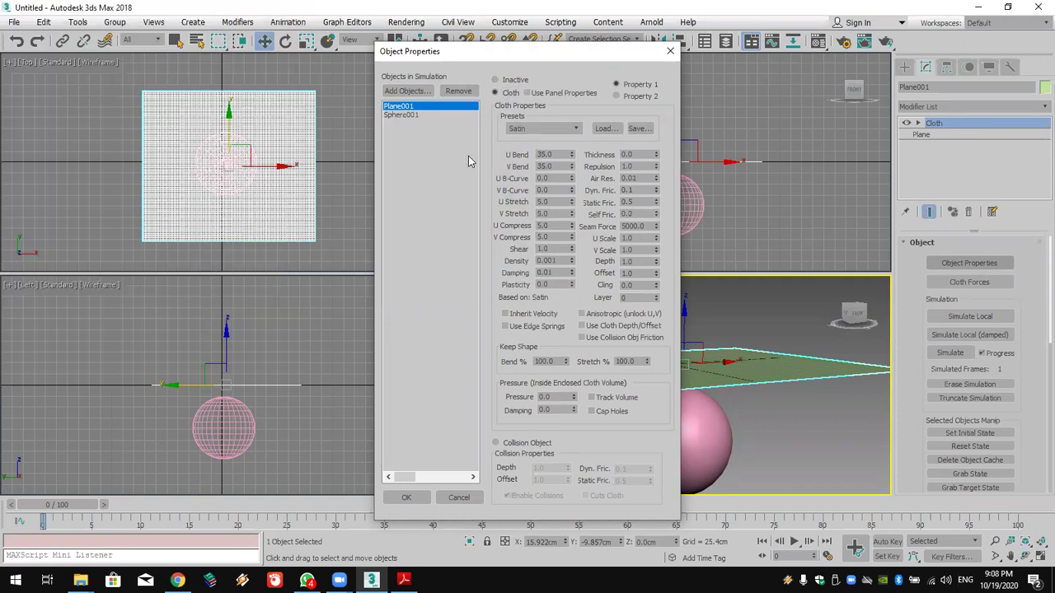
# Step: Define the sphere as a Collision Object and accept the simulation object properties
pyautogui.click(404, 114)
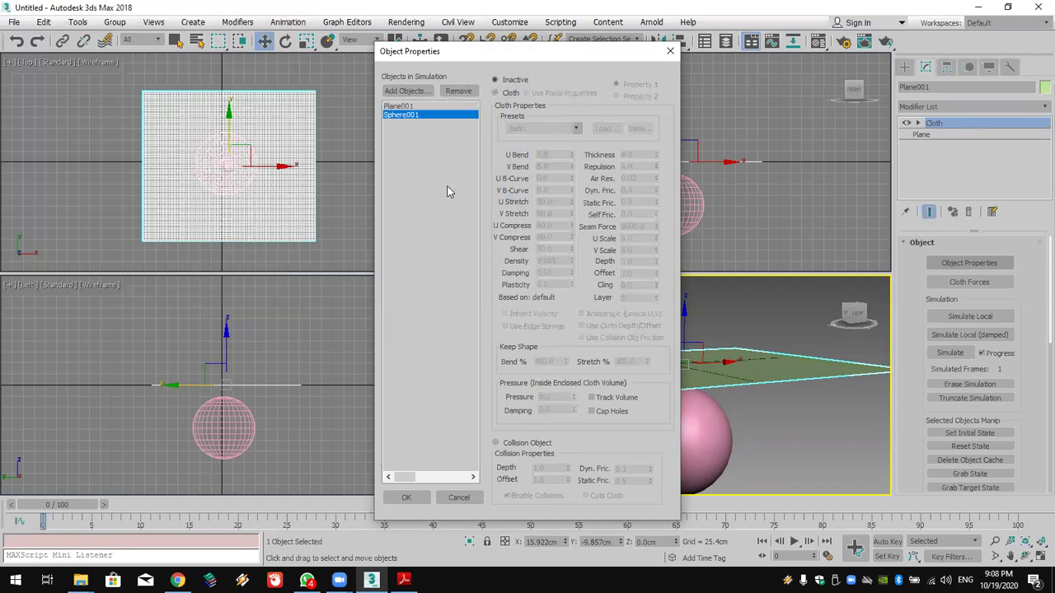
pyautogui.click(504, 444)
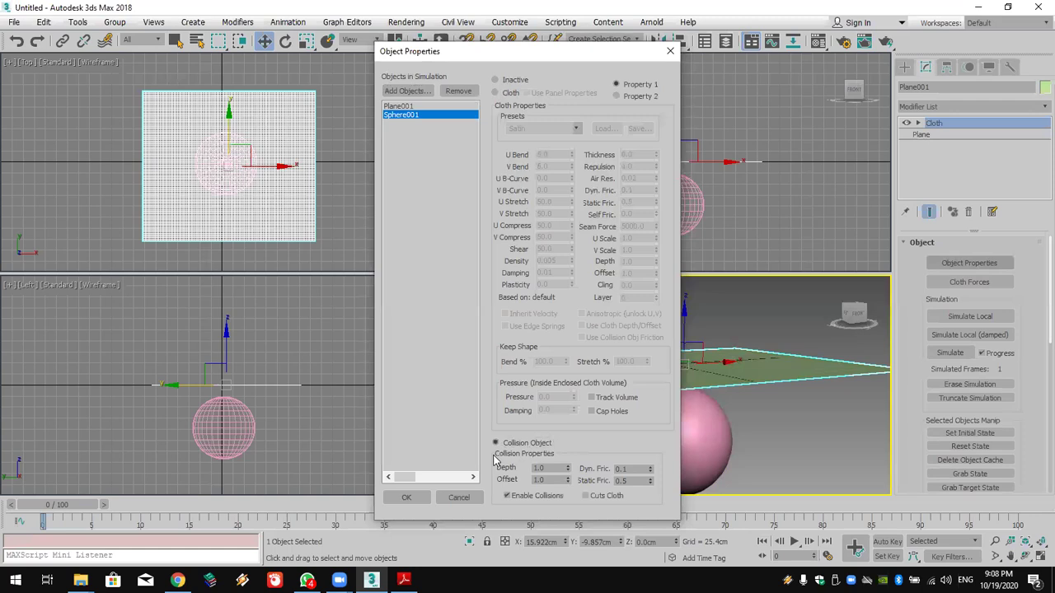
pyautogui.click(416, 497)
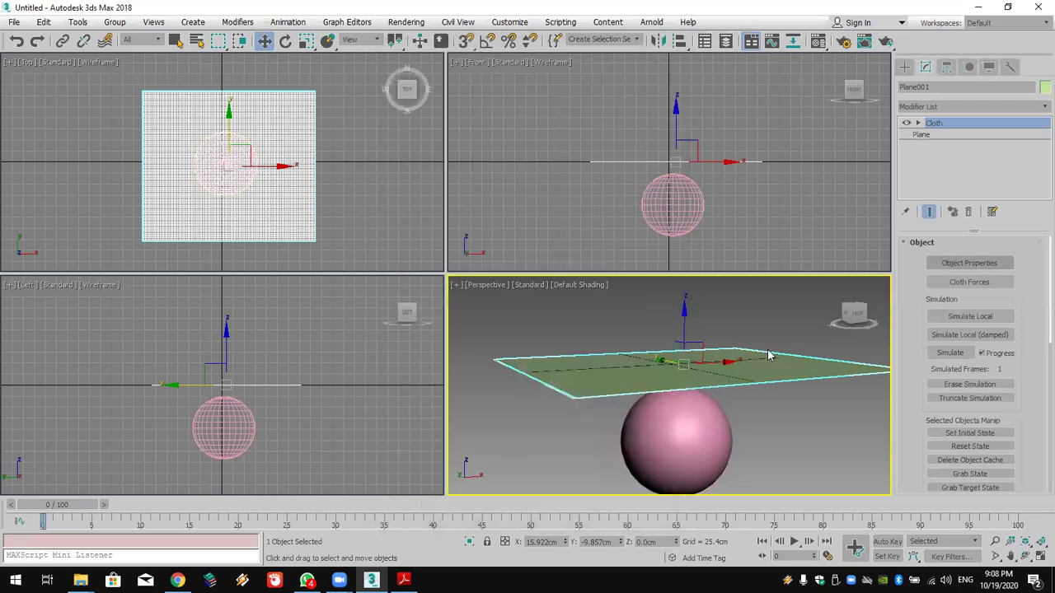
# Step: Run the local cloth simulation to drape the plane over the sphere, and look at the PDF's fabric models while it computes
pyautogui.click(996, 316)
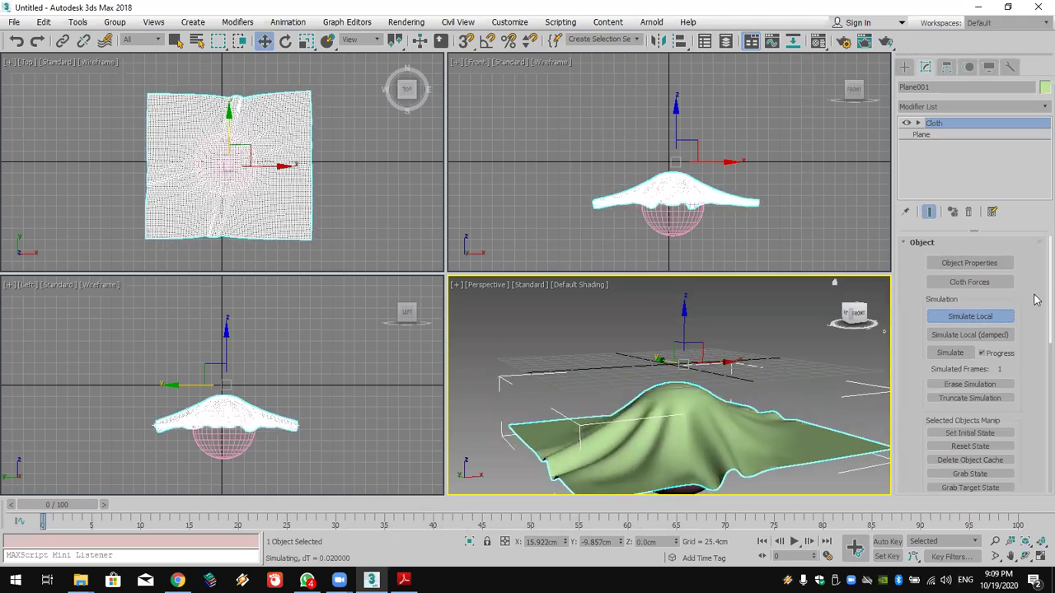
pyautogui.click(1039, 544)
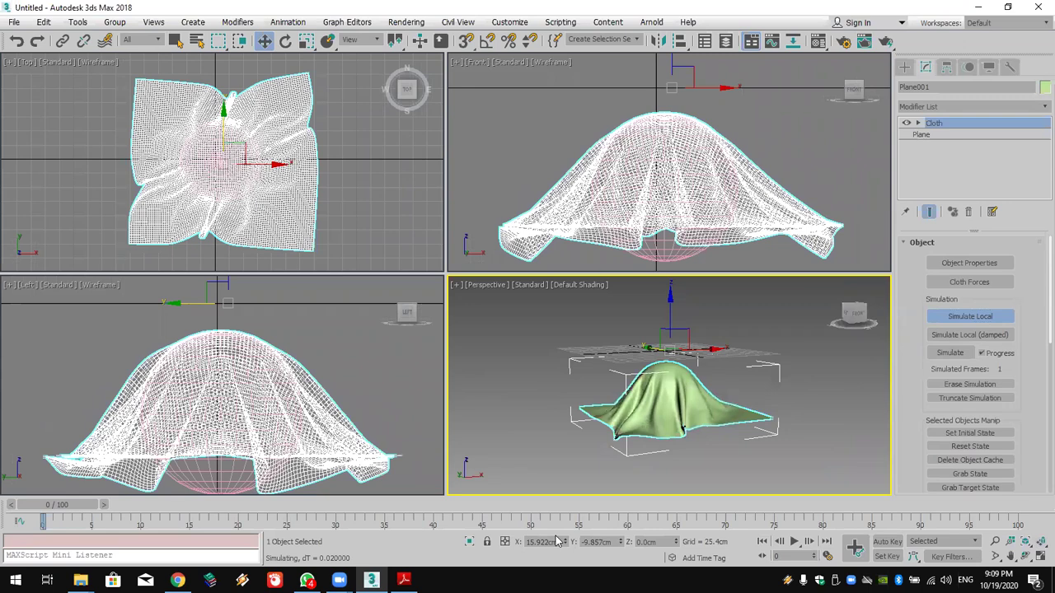
pyautogui.hotkey('alt', 'Tab')
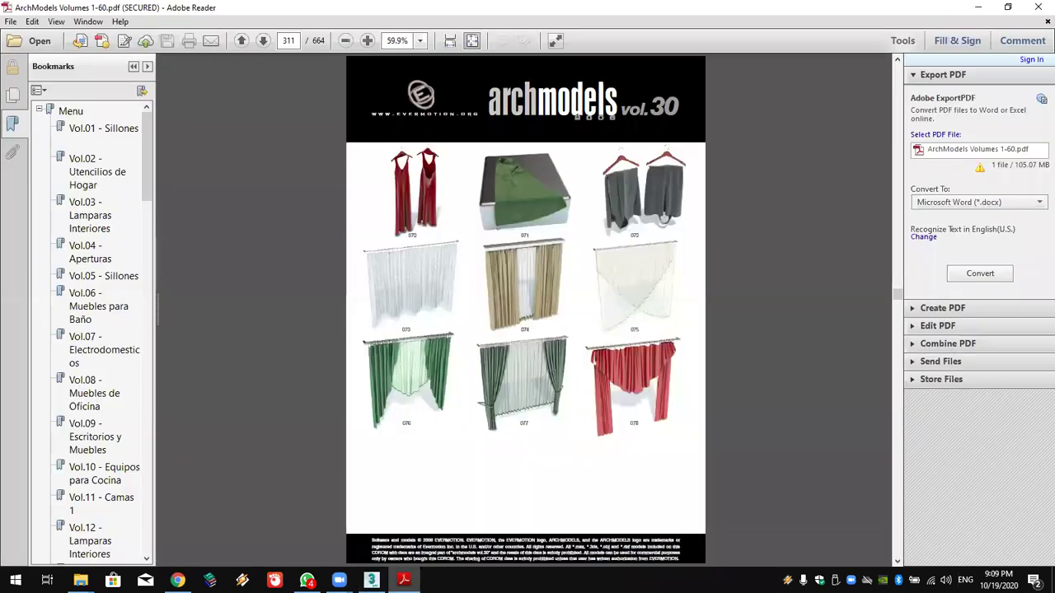
pyautogui.hotkey('alt', 'Tab')
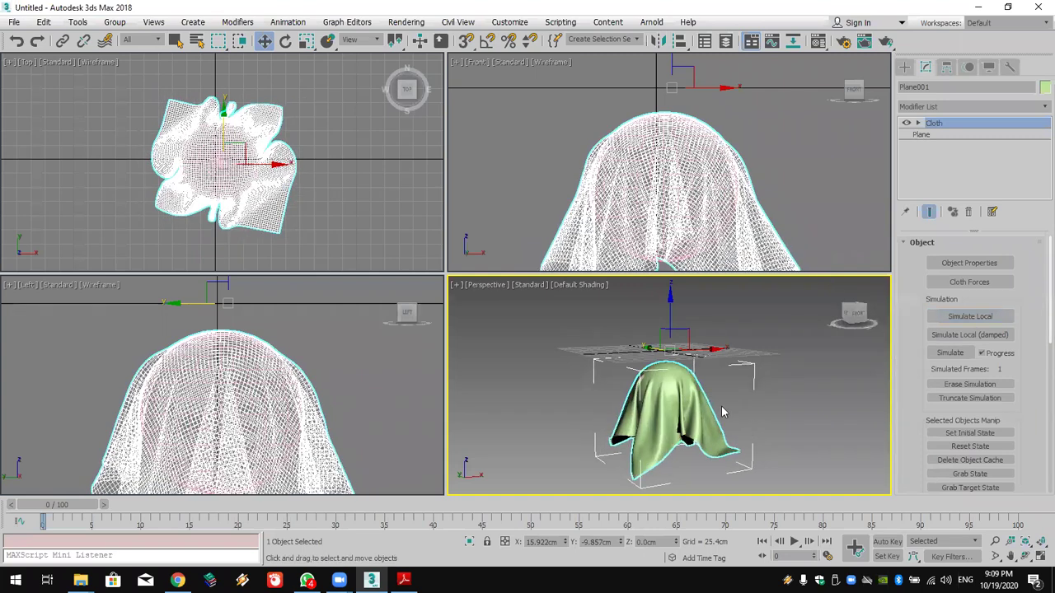
# Step: Move the draped cloth away from the sphere and delete the sphere
pyautogui.click(651, 390)
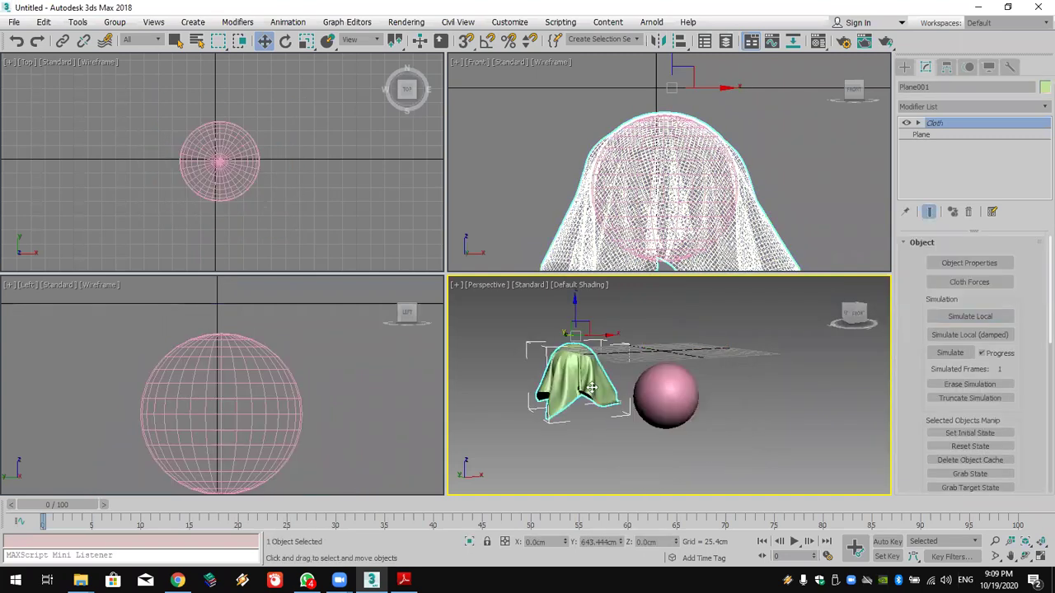
pyautogui.click(674, 397)
pyautogui.press('Delete')
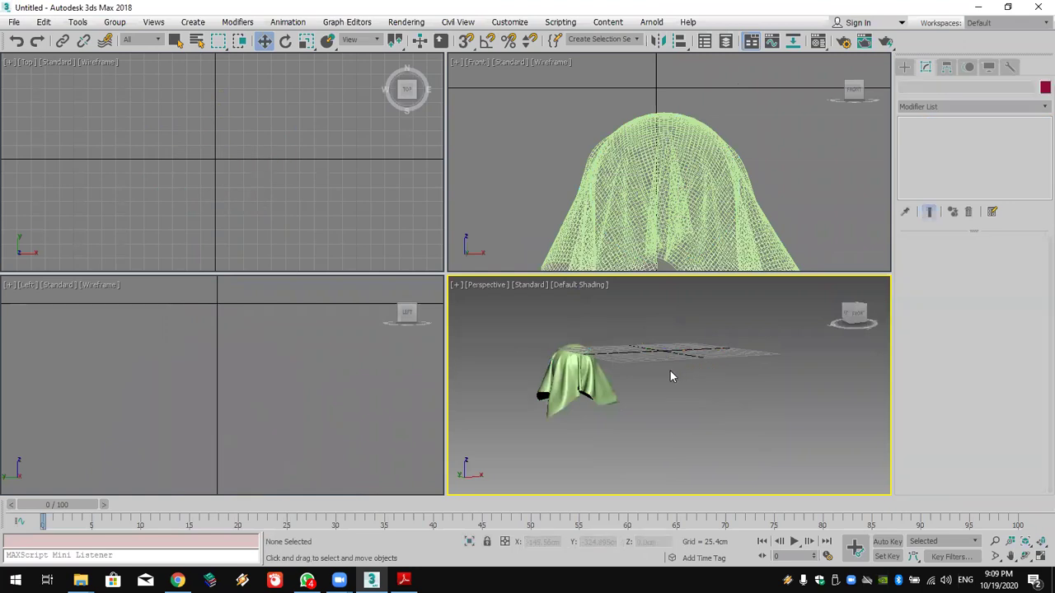
pyautogui.moveTo(593, 365); pyautogui.dragTo(641, 361, button='middle')
pyautogui.scroll(6, 641, 361)
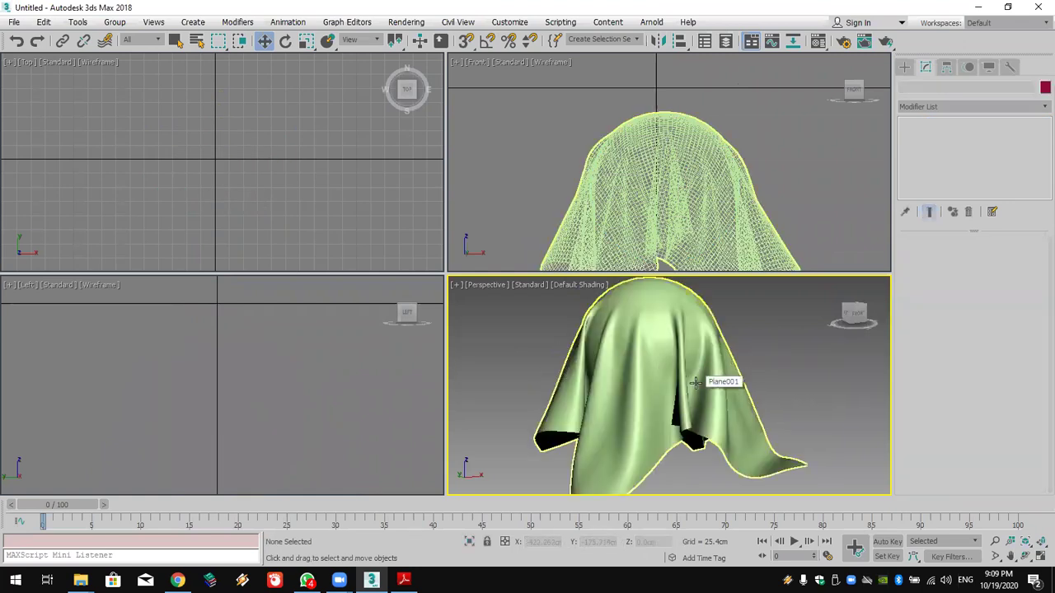
pyautogui.scroll(-3, 695, 382)
pyautogui.scroll(1, 695, 383)
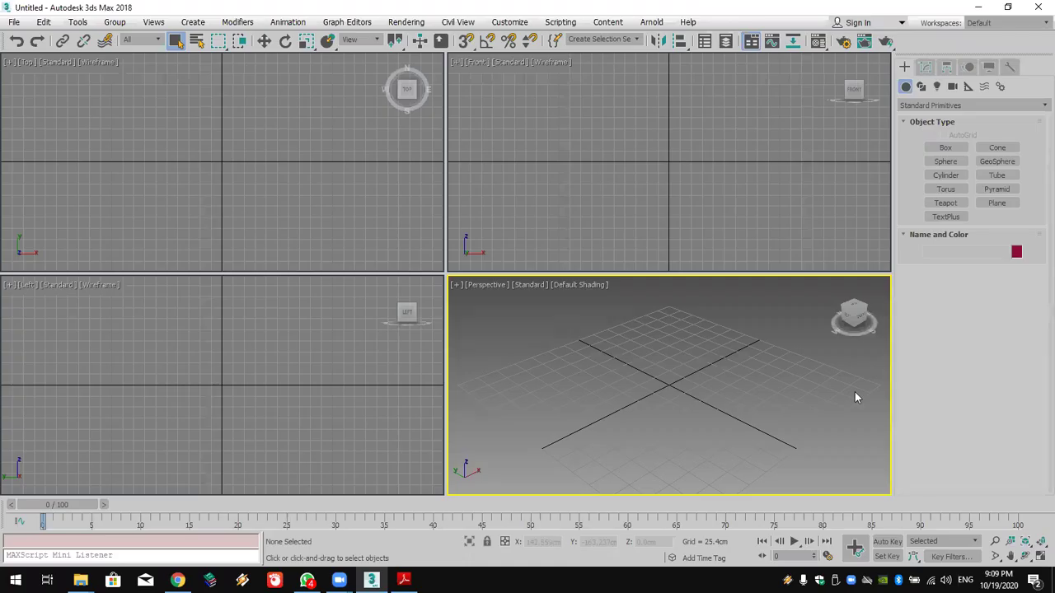
# Step: Create a ChamferBox about 126.5 cm long, 138 cm wide and 69 cm high with a fillet of about 7.9 cm in the Perspective view
pyautogui.click(946, 161)
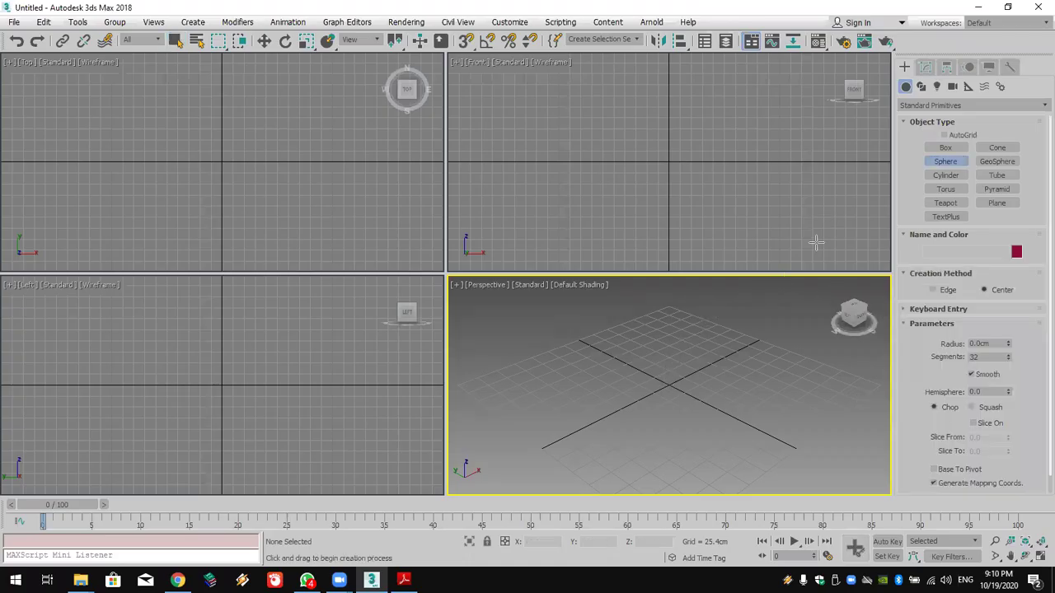
pyautogui.click(922, 107)
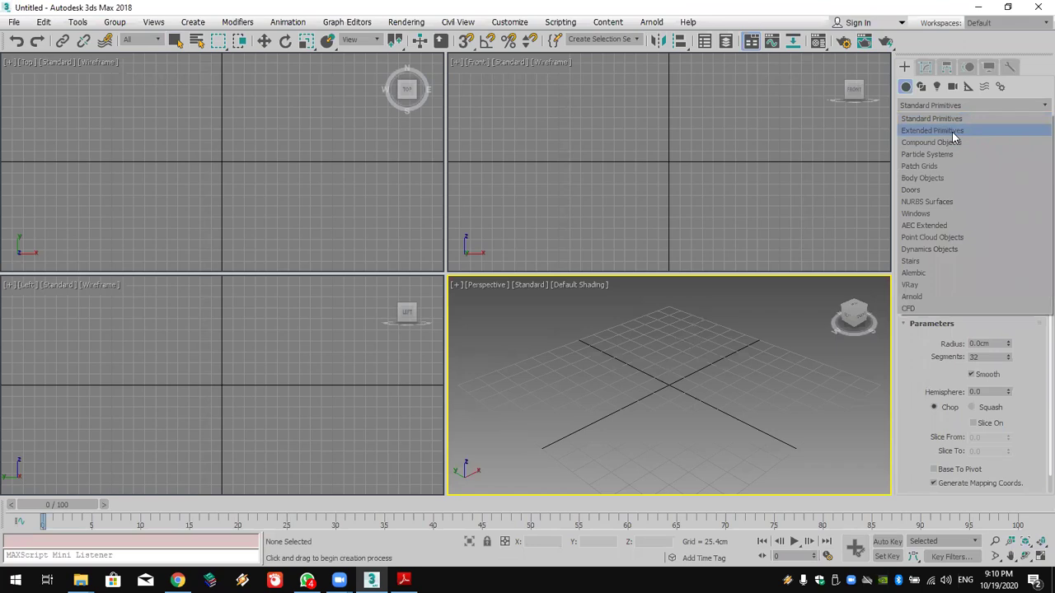
pyautogui.click(952, 132)
pyautogui.click(945, 161)
pyautogui.moveTo(657, 370); pyautogui.dragTo(650, 460)
pyautogui.click(651, 405)
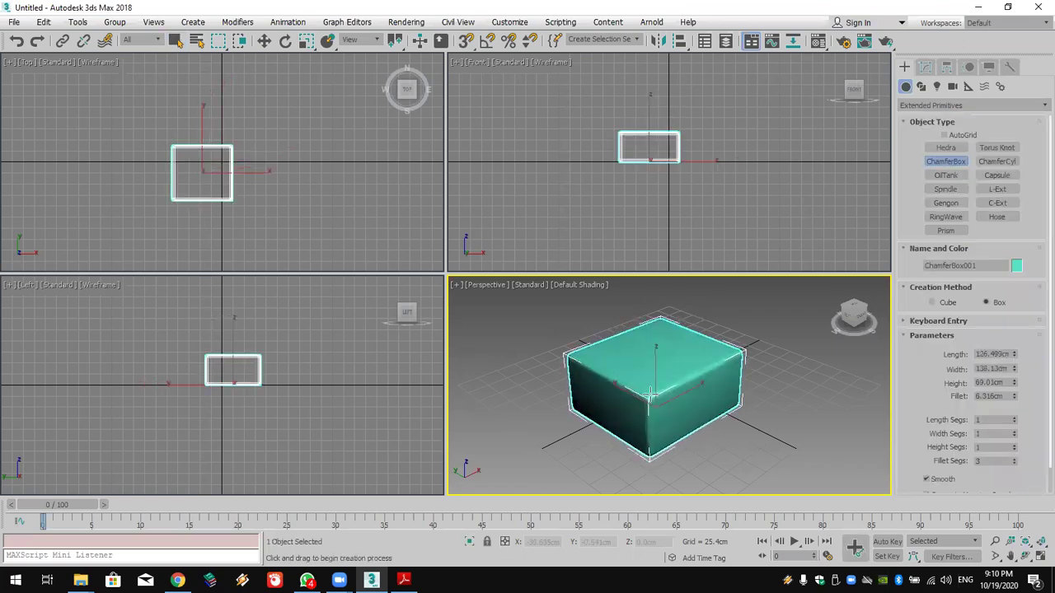
pyautogui.moveTo(667, 408); pyautogui.dragTo(700, 414, button='middle')
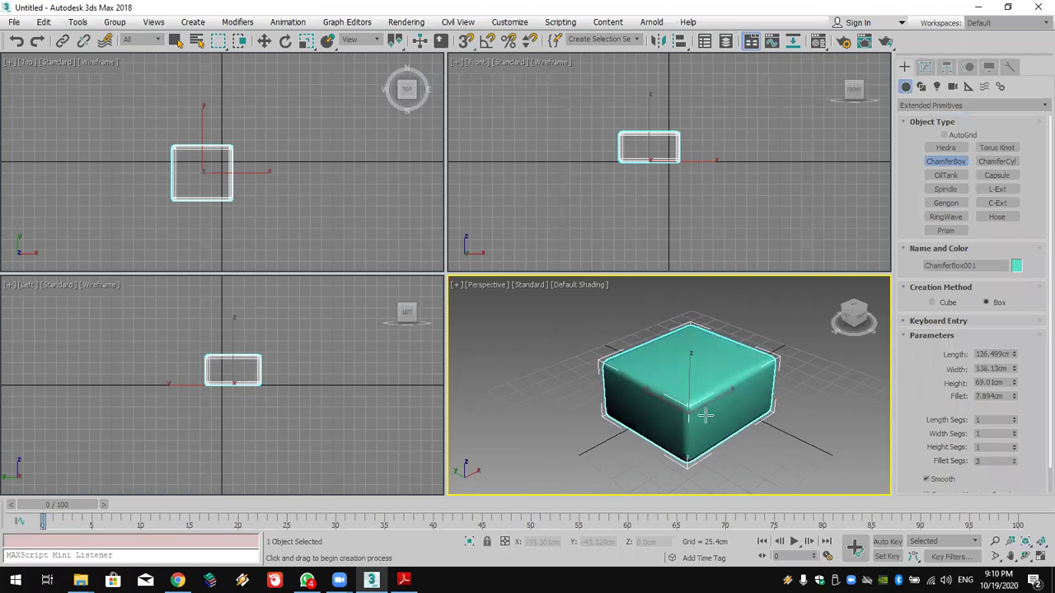
# Step: Create a plane about 344 cm long and 347 cm wide in the Top view, centred around the chamfer box
pyautogui.click(926, 105)
pyautogui.click(926, 119)
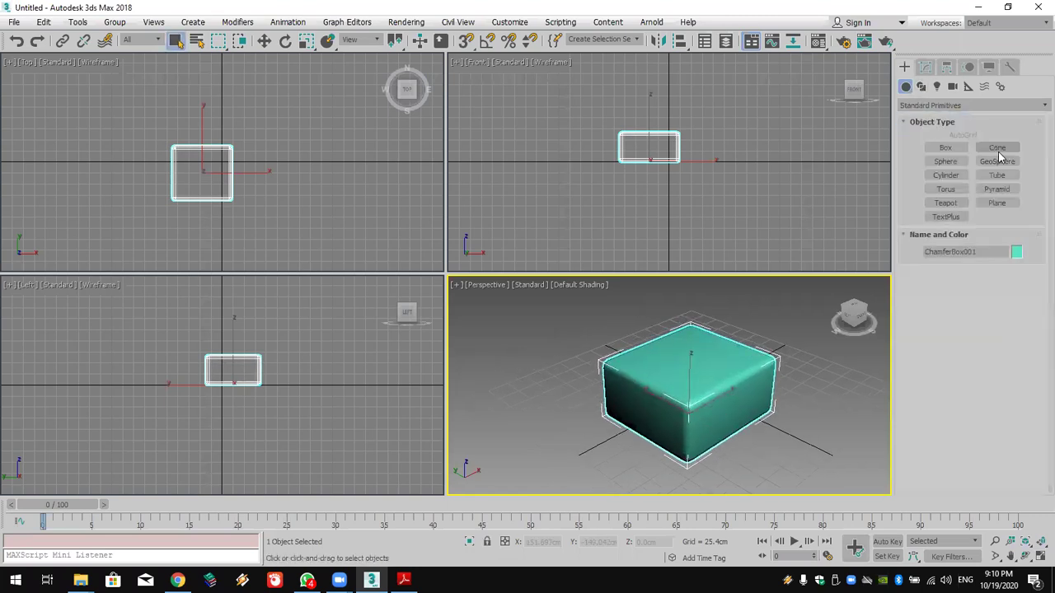
pyautogui.click(997, 202)
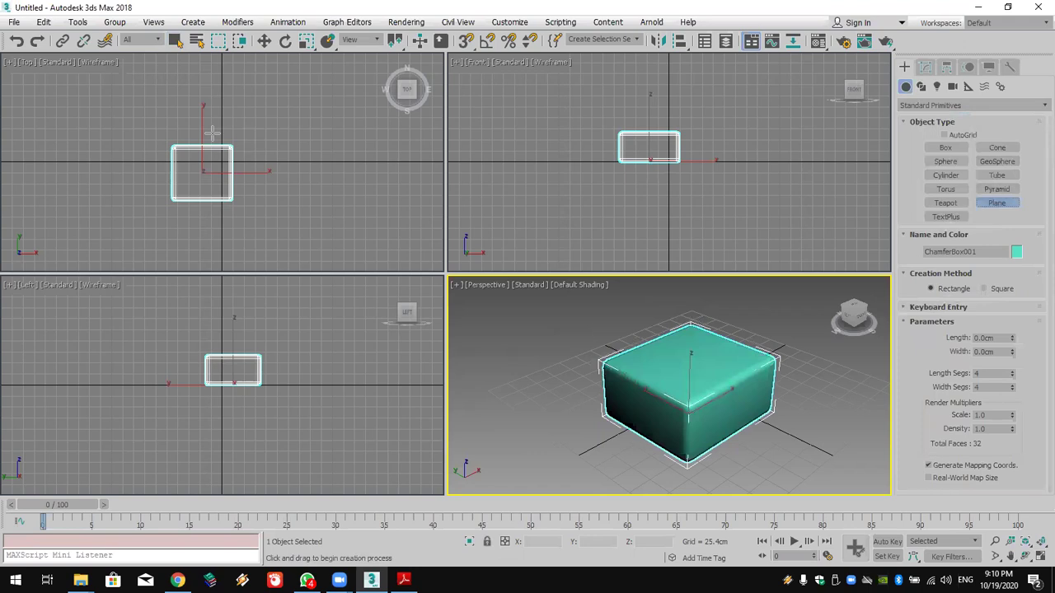
pyautogui.moveTo(126, 96); pyautogui.dragTo(169, 165)
pyautogui.moveTo(237, 220); pyautogui.dragTo(278, 245)
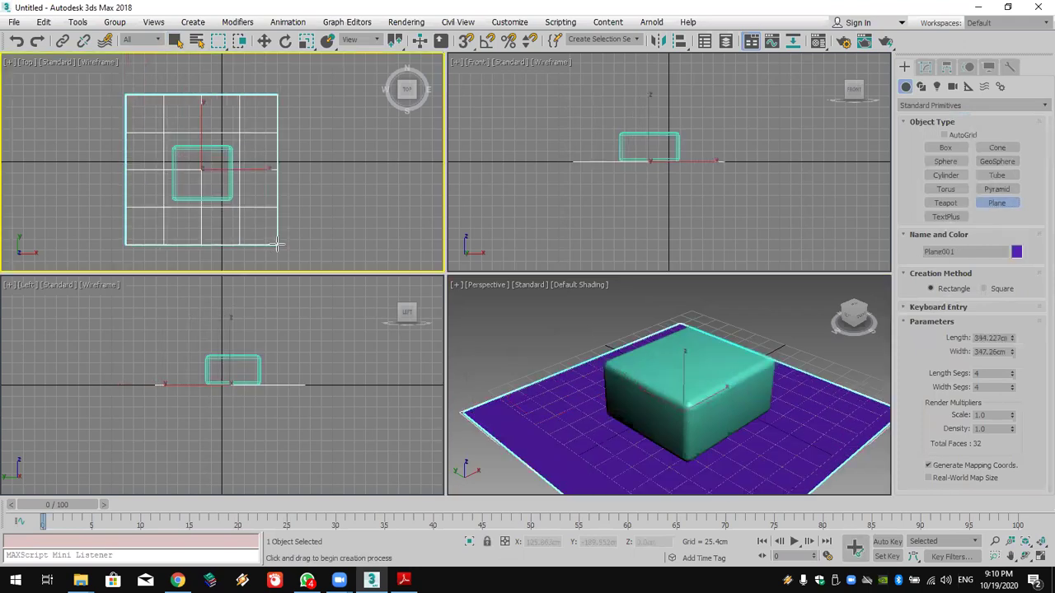
# Step: Move the plane up to a height of about 74 cm, just above the chamfer box
pyautogui.click(264, 42)
pyautogui.click(600, 153)
pyautogui.moveTo(648, 123); pyautogui.dragTo(654, 88)
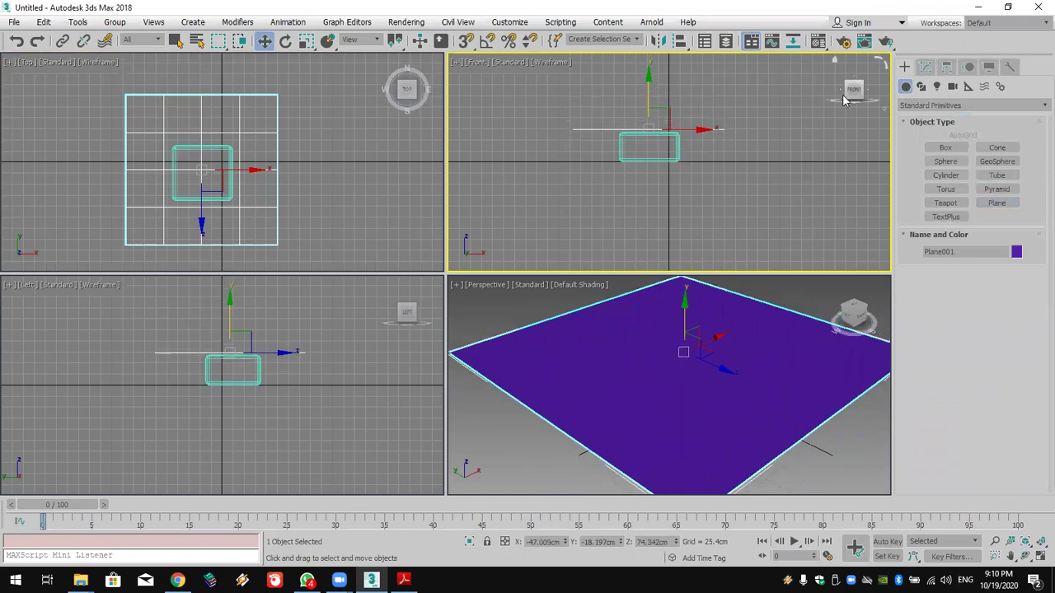
# Step: Set the new plane's length segments and width segments to 100 each
pyautogui.click(924, 68)
pyautogui.doubleClick(985, 294)
pyautogui.write('100')
pyautogui.doubleClick(987, 309)
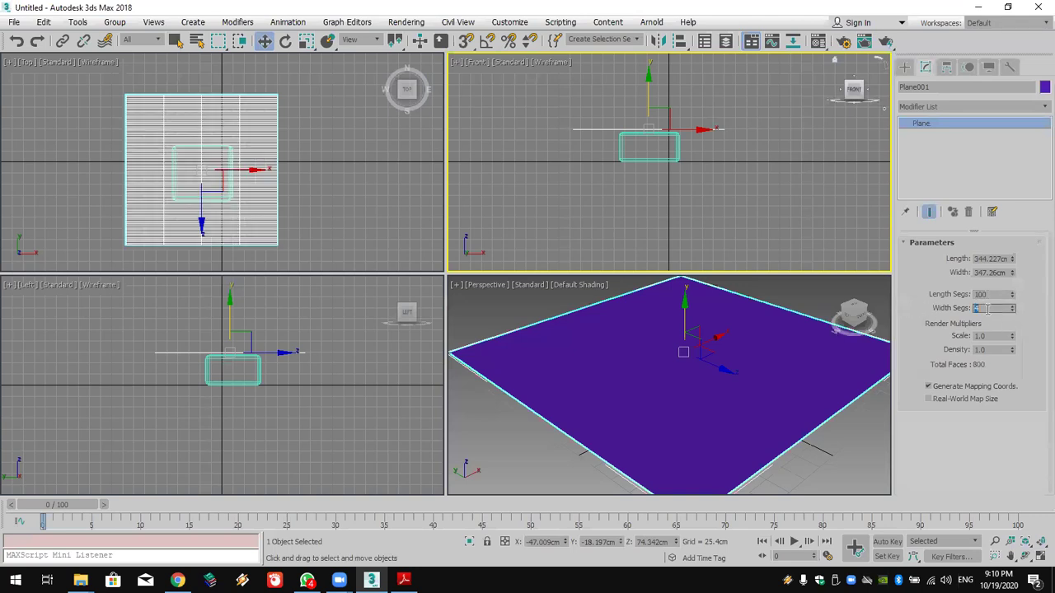
pyautogui.write('100')
pyautogui.press('Return')
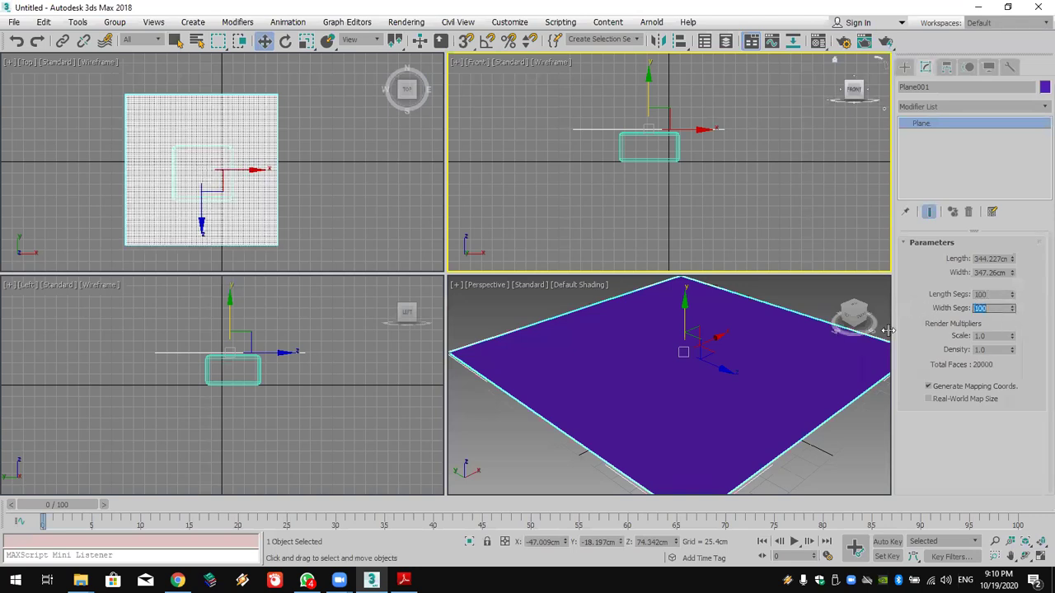
# Step: Select the plane above the chamfer box and apply the Cloth modifier to it
pyautogui.click(753, 354)
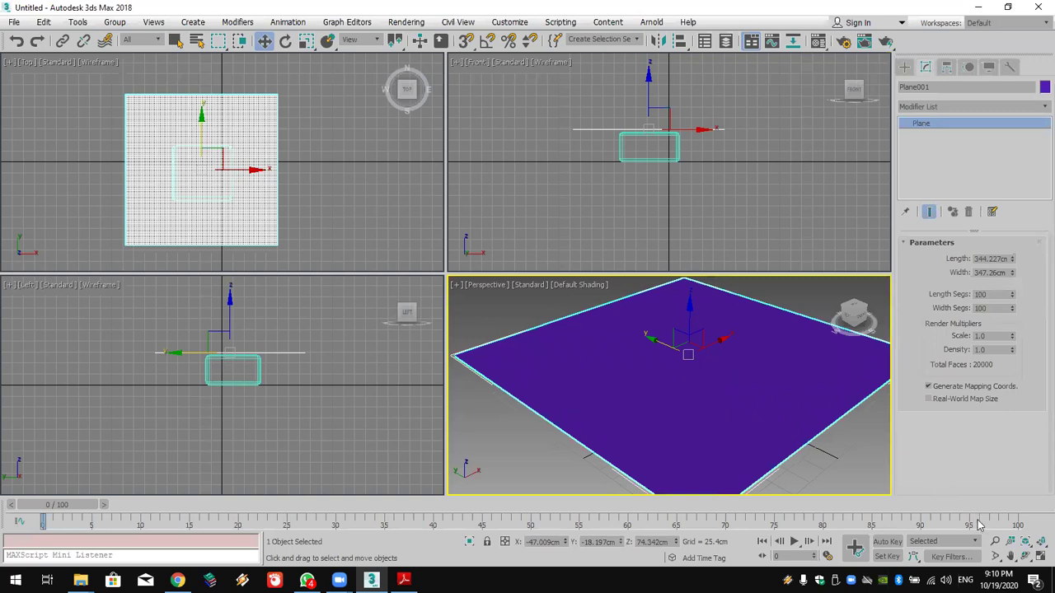
pyautogui.click(1025, 558)
pyautogui.moveTo(720, 377); pyautogui.dragTo(797, 444)
pyautogui.press('w')
pyautogui.click(798, 445)
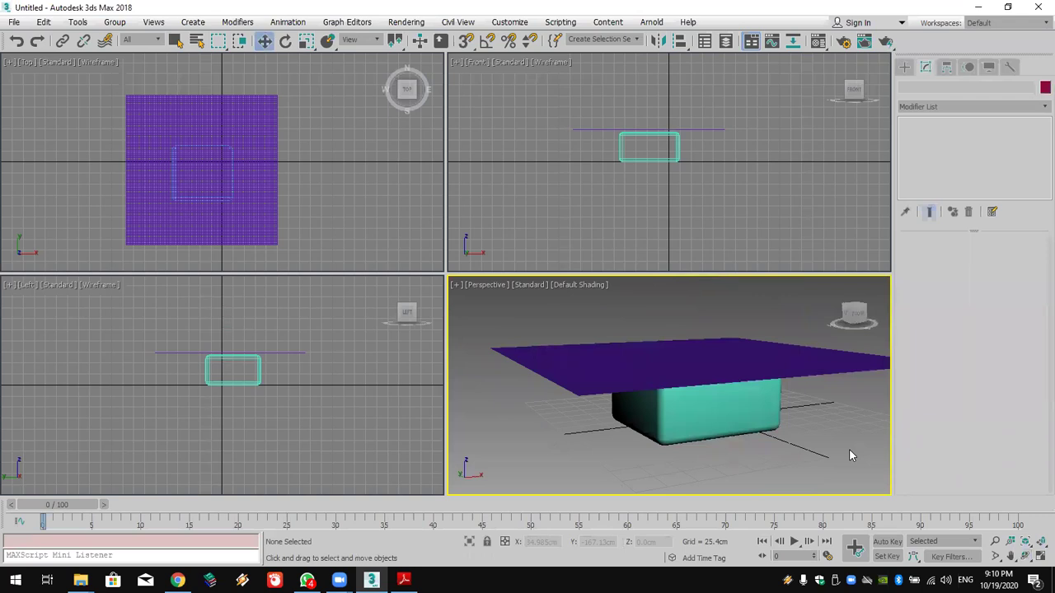
pyautogui.click(811, 366)
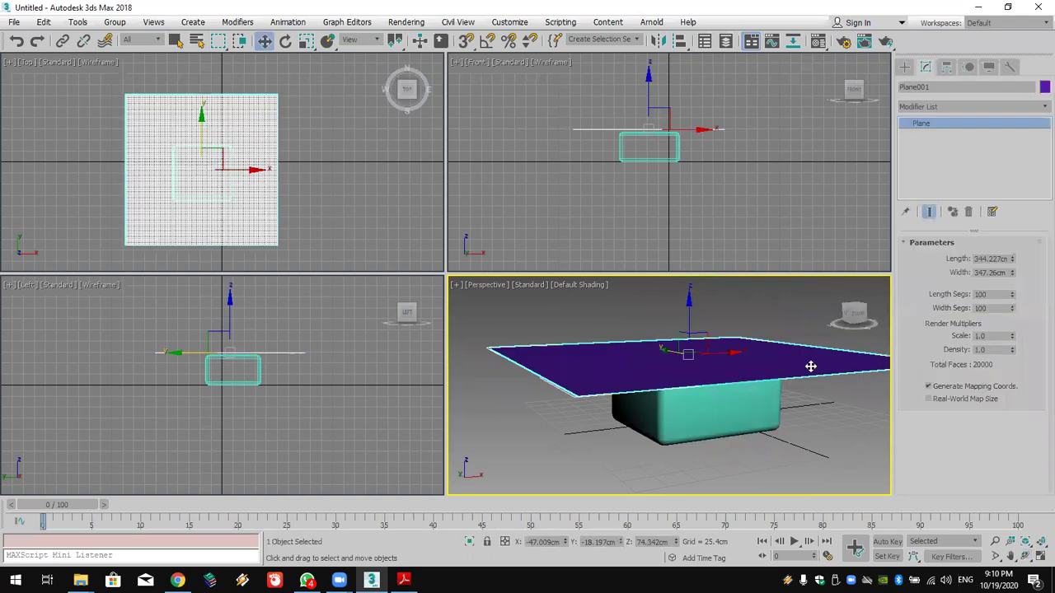
pyautogui.click(950, 105)
pyautogui.scroll(-10, 943, 124)
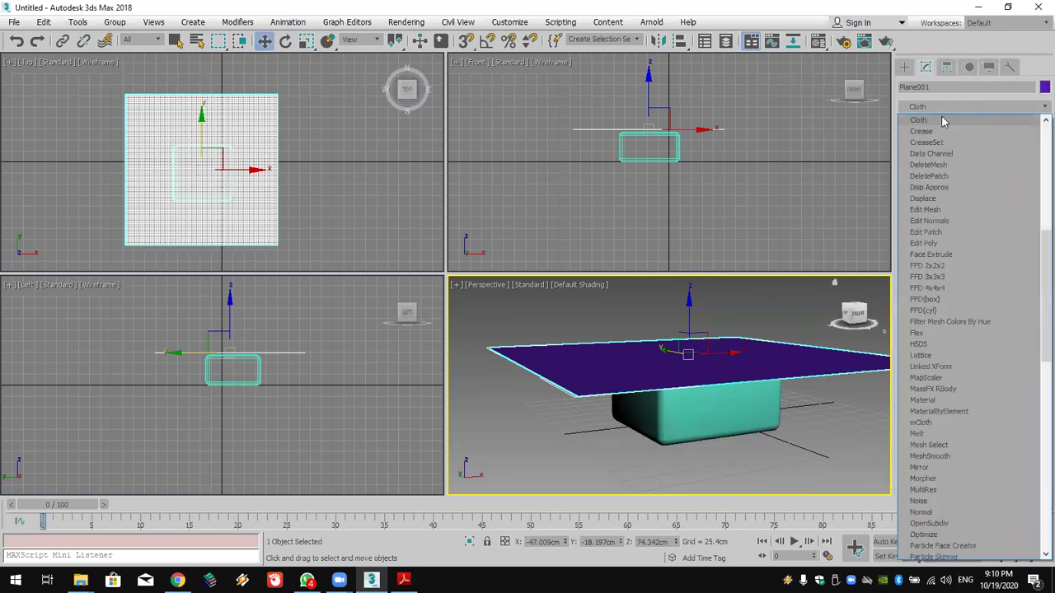
pyautogui.click(942, 121)
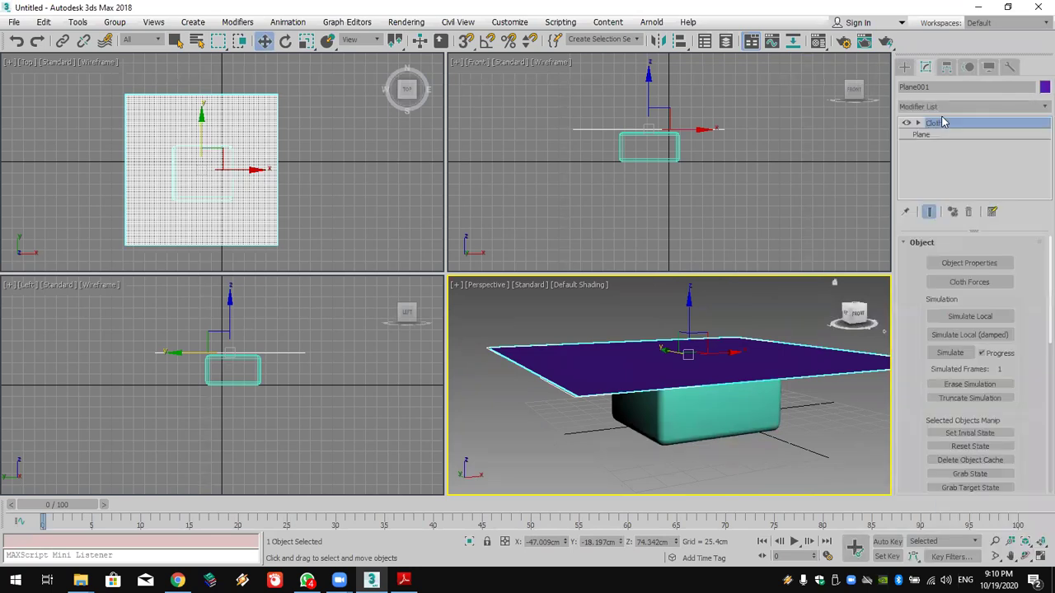
# Step: Add the chamfer box to the objects in the plane's cloth simulation
pyautogui.click(969, 263)
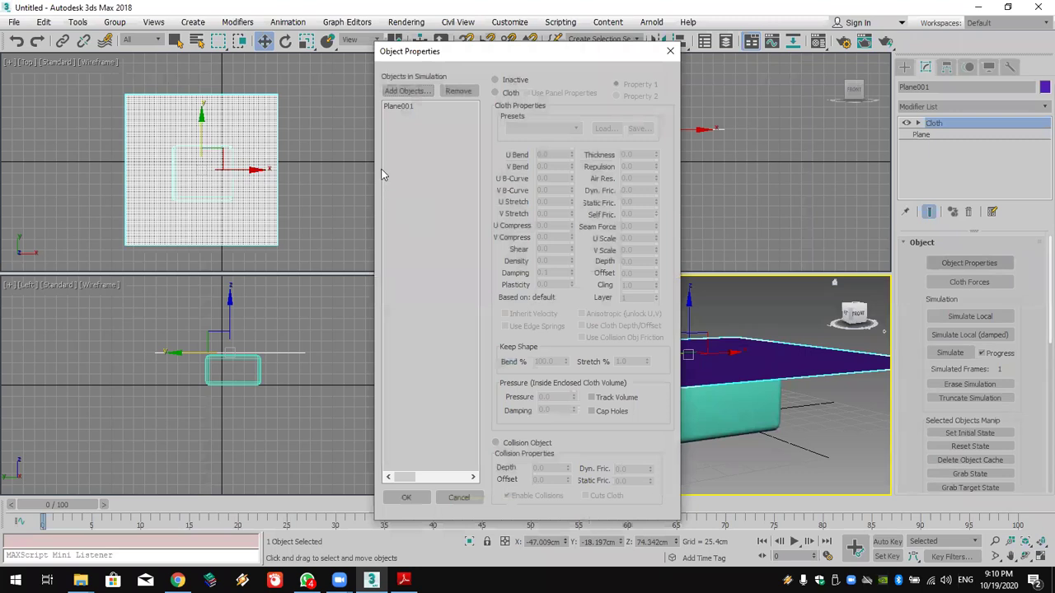
pyautogui.click(403, 92)
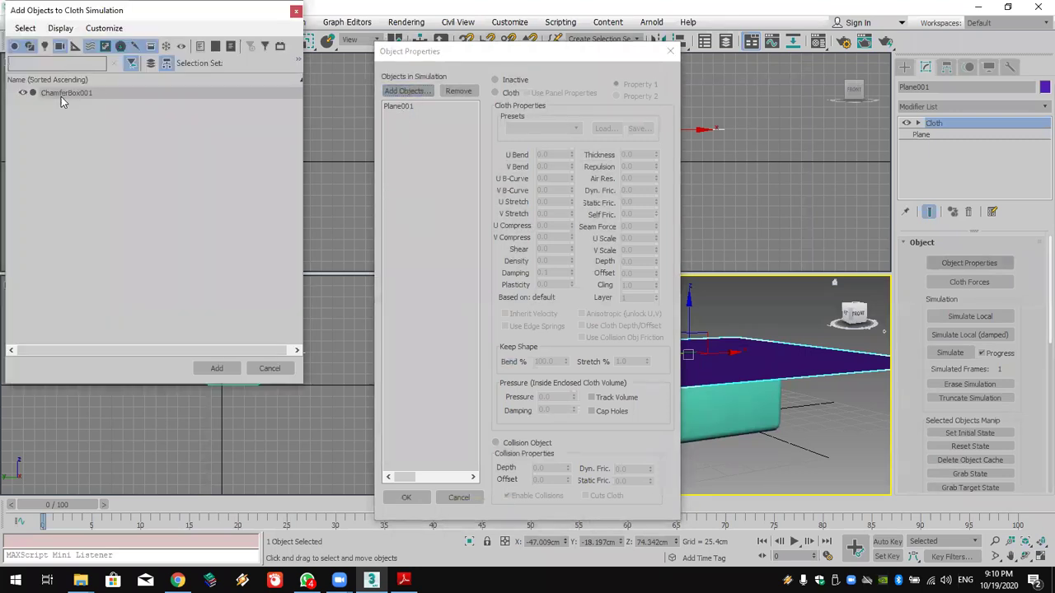
pyautogui.click(62, 94)
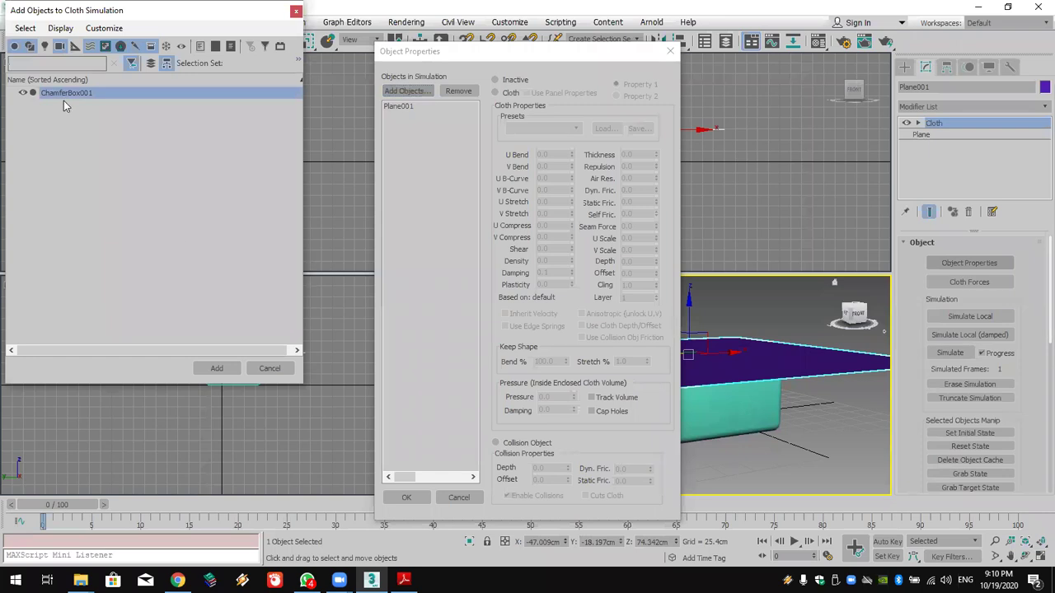
pyautogui.click(216, 370)
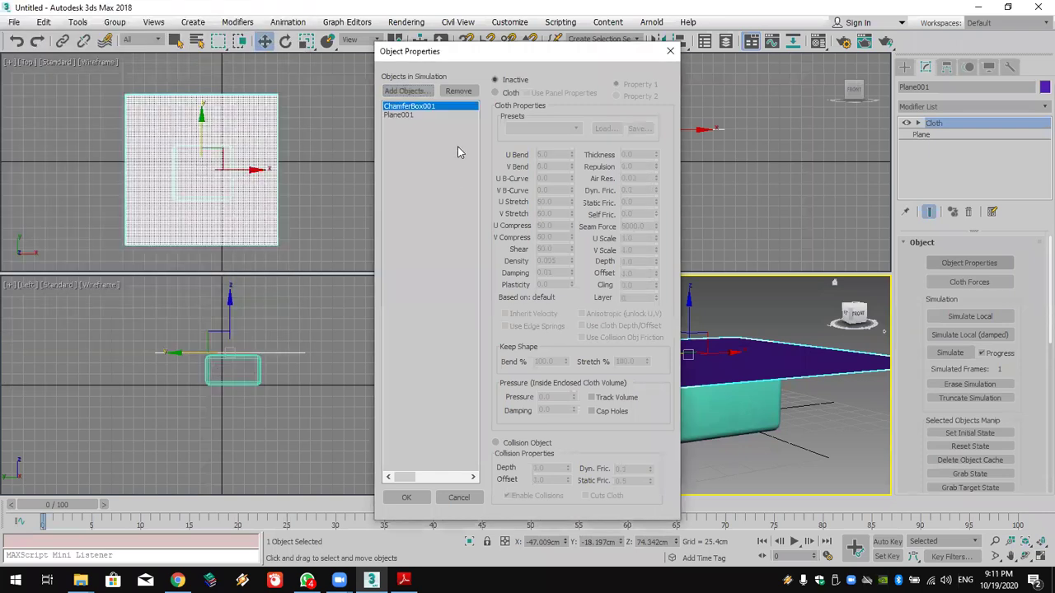
# Step: Make the plane a Cloth object with the Satin preset and the chamfer box a Collision Object, and accept the properties
pyautogui.click(394, 116)
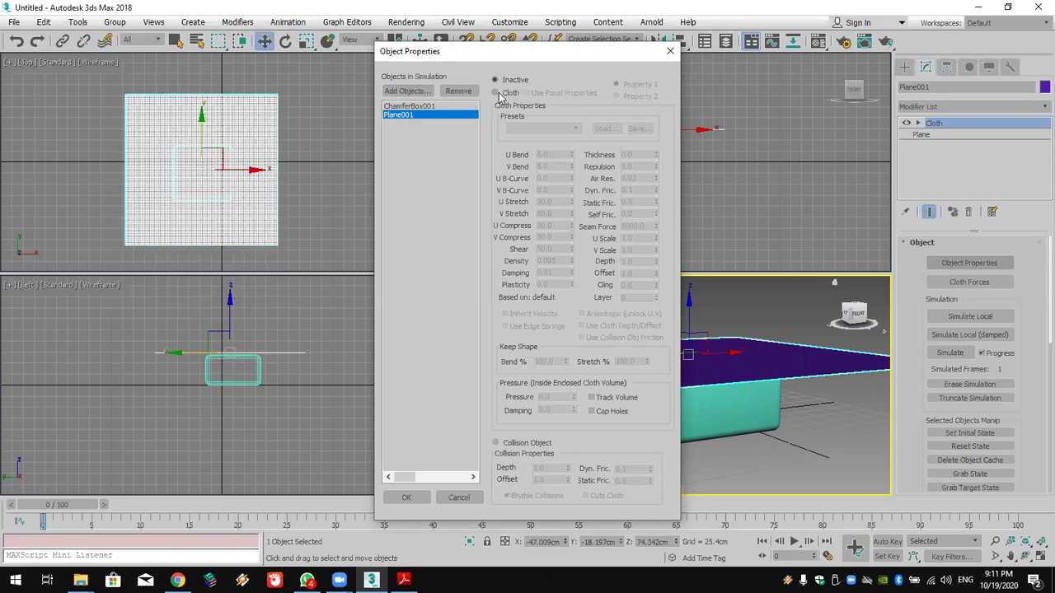
pyautogui.click(497, 94)
pyautogui.click(532, 130)
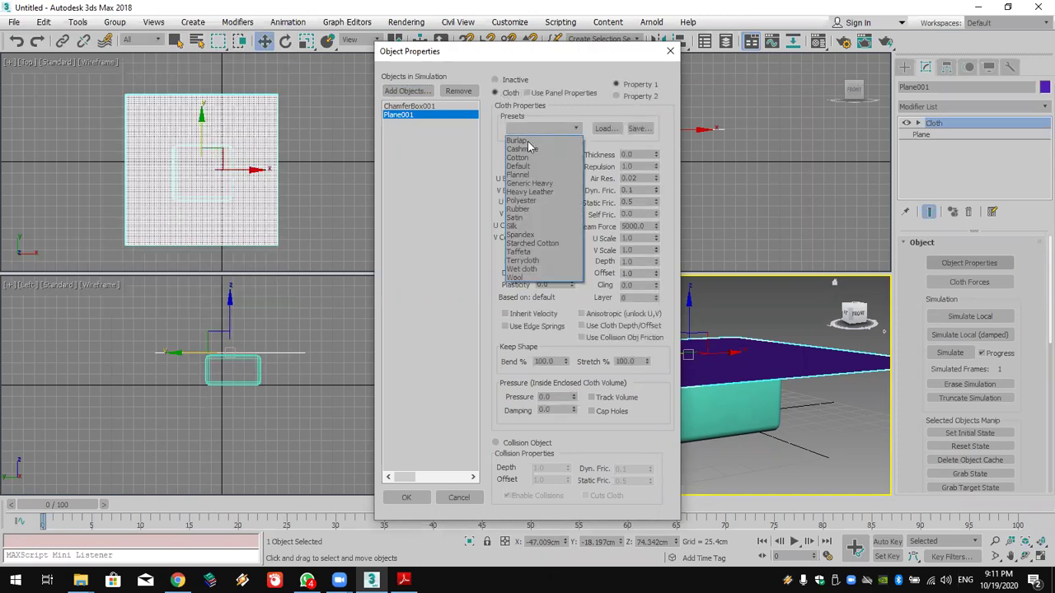
pyautogui.click(535, 219)
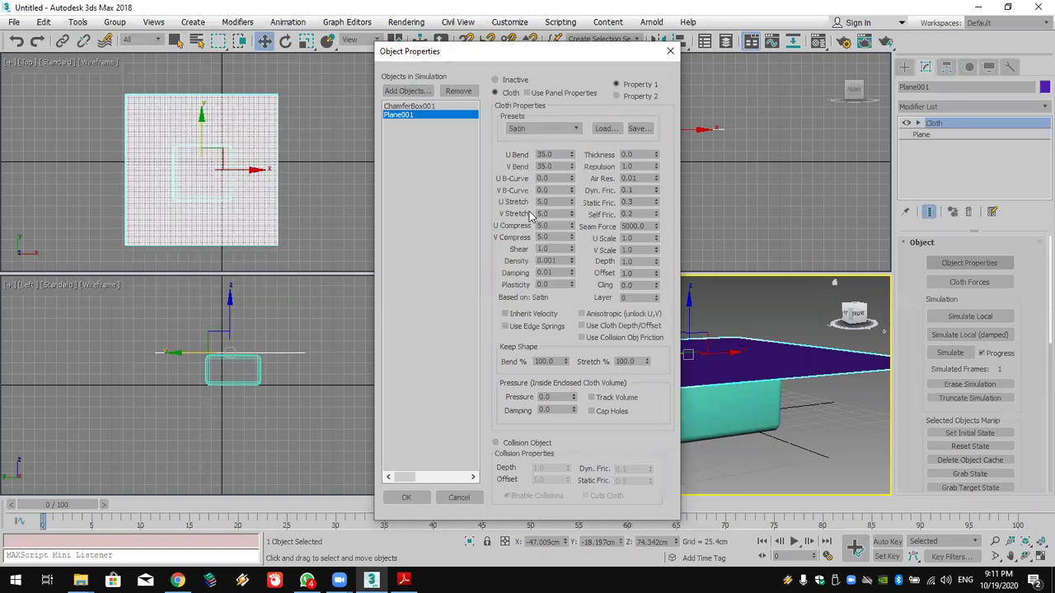
pyautogui.click(399, 108)
pyautogui.click(512, 445)
pyautogui.click(412, 497)
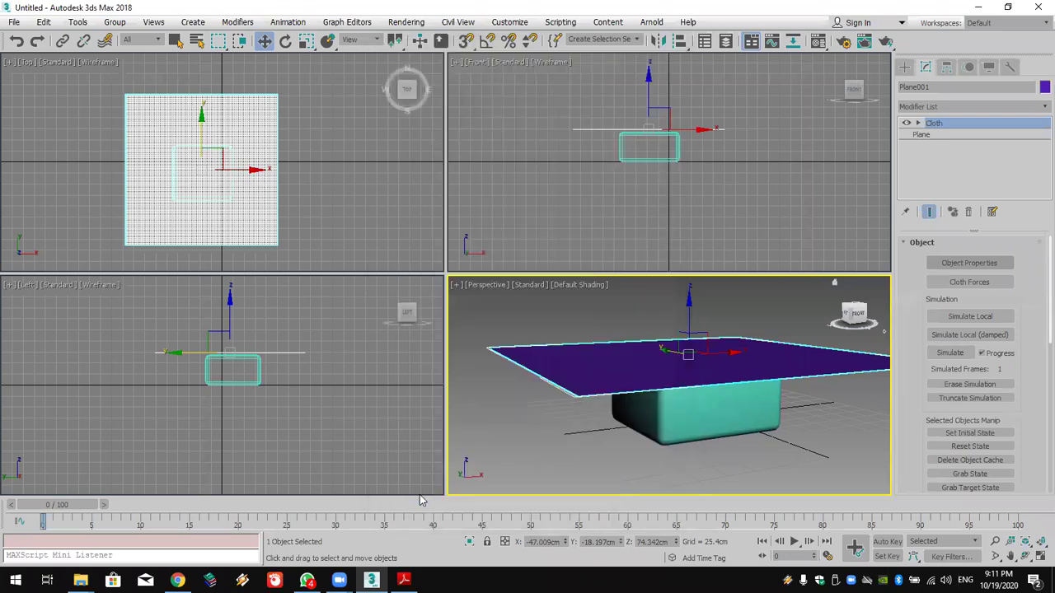
# Step: Run the local cloth simulation to drape the plane over the chamfer box and inspect the folds
pyautogui.click(995, 323)
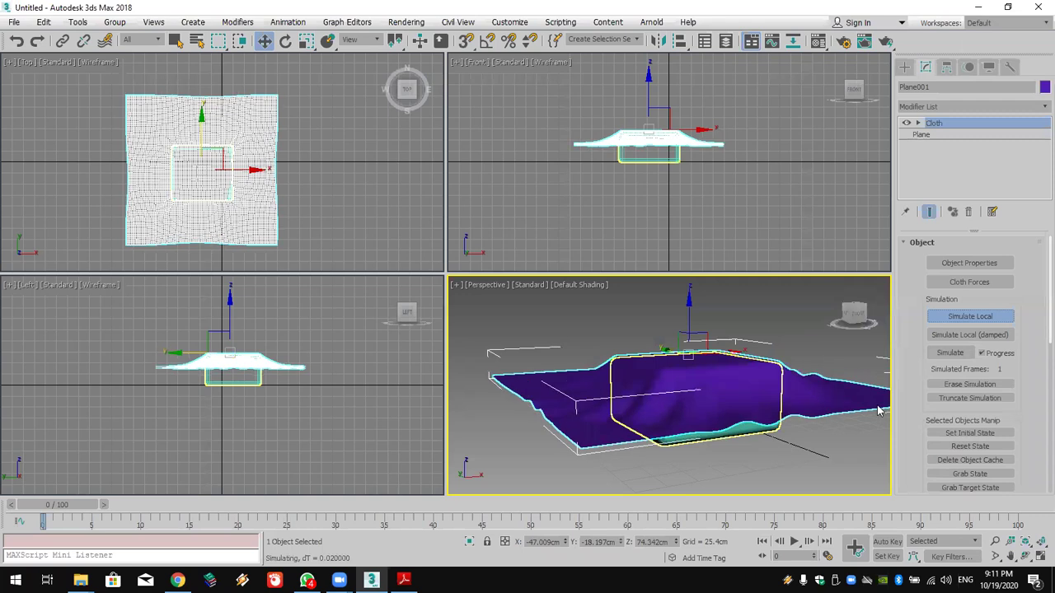
pyautogui.click(962, 321)
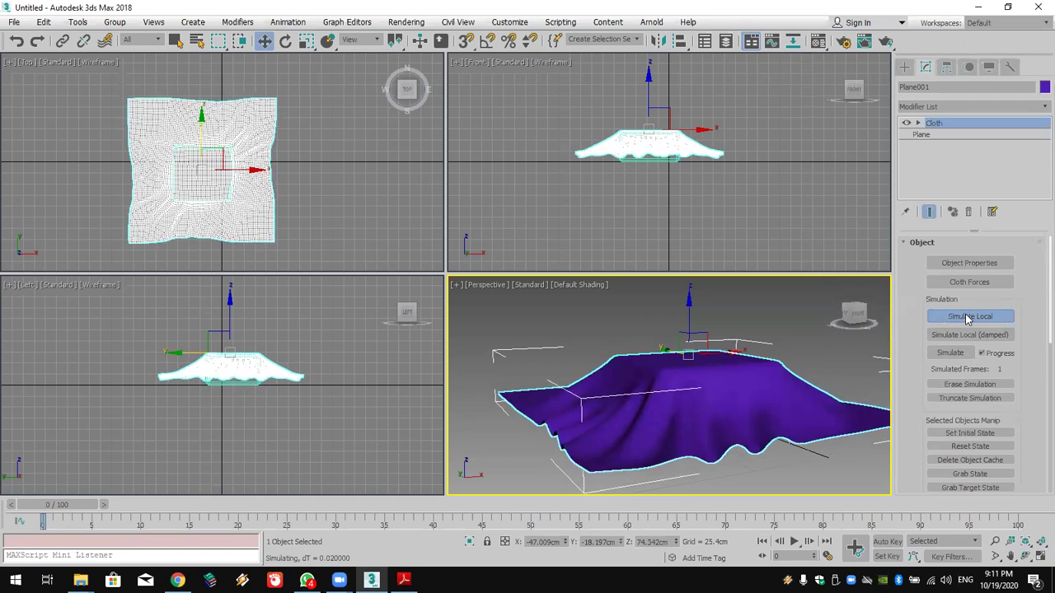
pyautogui.click(968, 318)
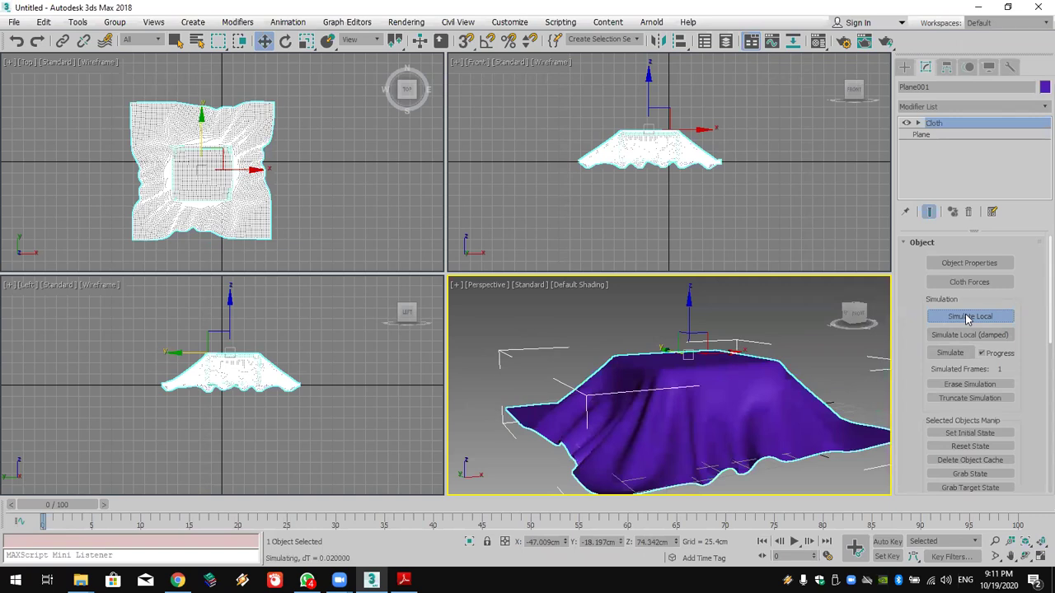
pyautogui.click(968, 318)
pyautogui.moveTo(736, 384); pyautogui.dragTo(718, 353, button='middle')
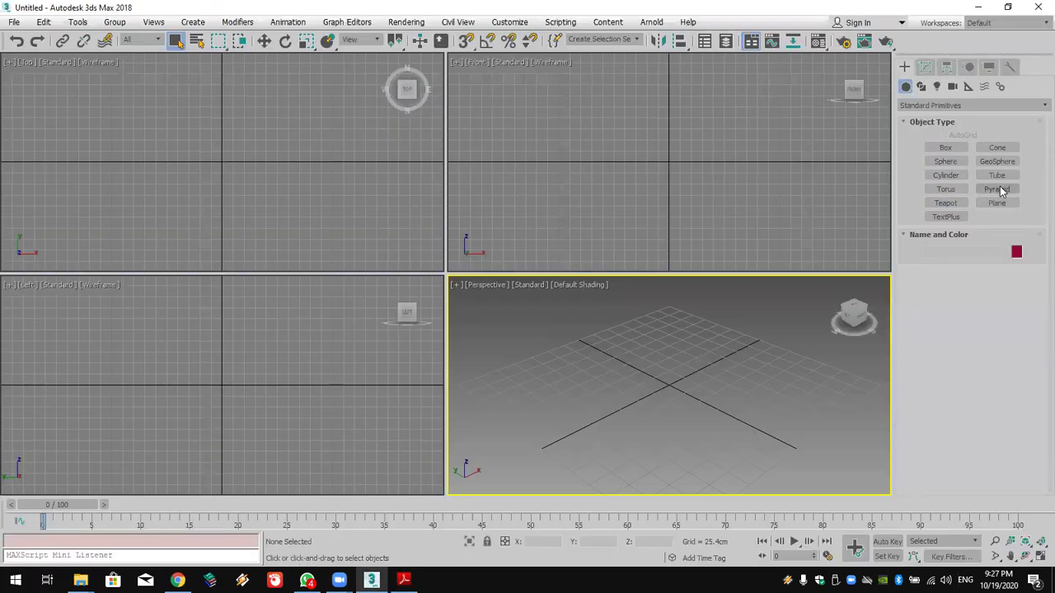
# Step: Create an upright plane about 299 cm long and 287 cm wide in the Front view of the empty scene
pyautogui.click(998, 188)
pyautogui.click(997, 202)
pyautogui.moveTo(767, 111); pyautogui.dragTo(758, 182, button='middle')
pyautogui.moveTo(610, 101); pyautogui.dragTo(737, 231)
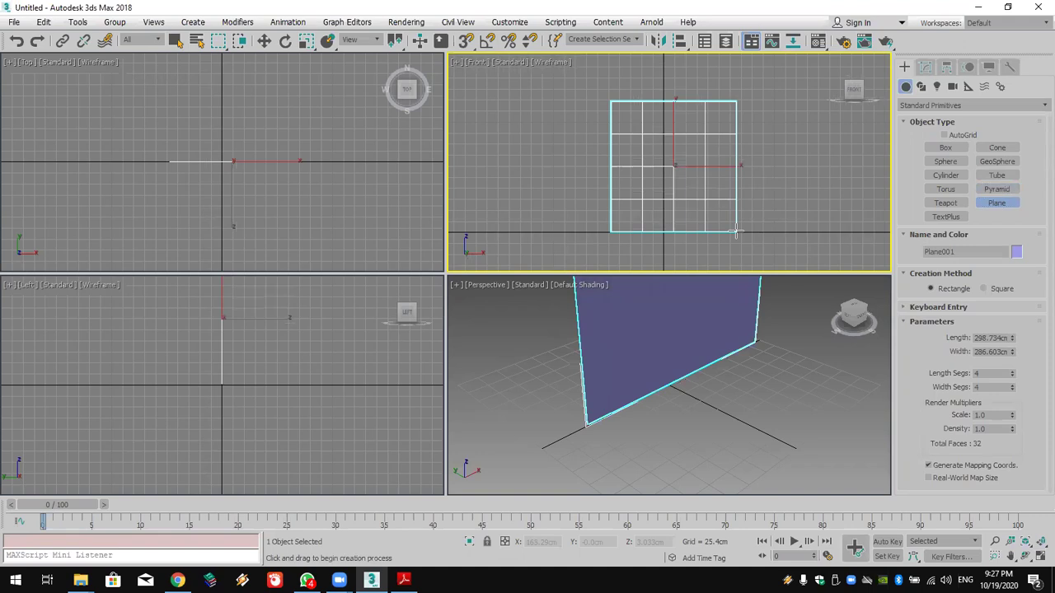
# Step: Set the upright plane's length segments and width segments to 100 each
pyautogui.doubleClick(992, 373)
pyautogui.write('100')
pyautogui.press('Return')
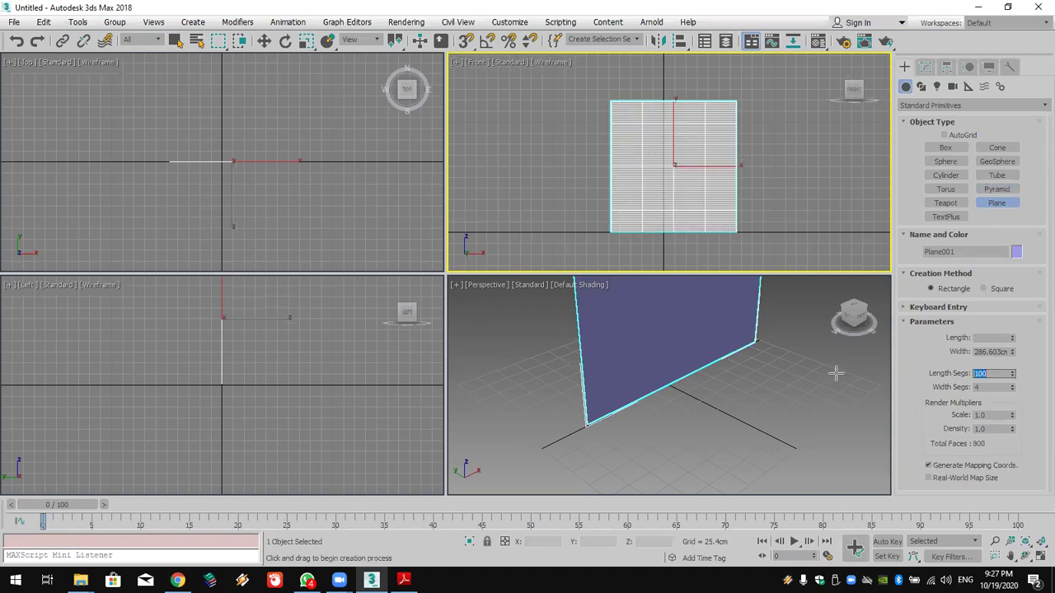
pyautogui.doubleClick(982, 387)
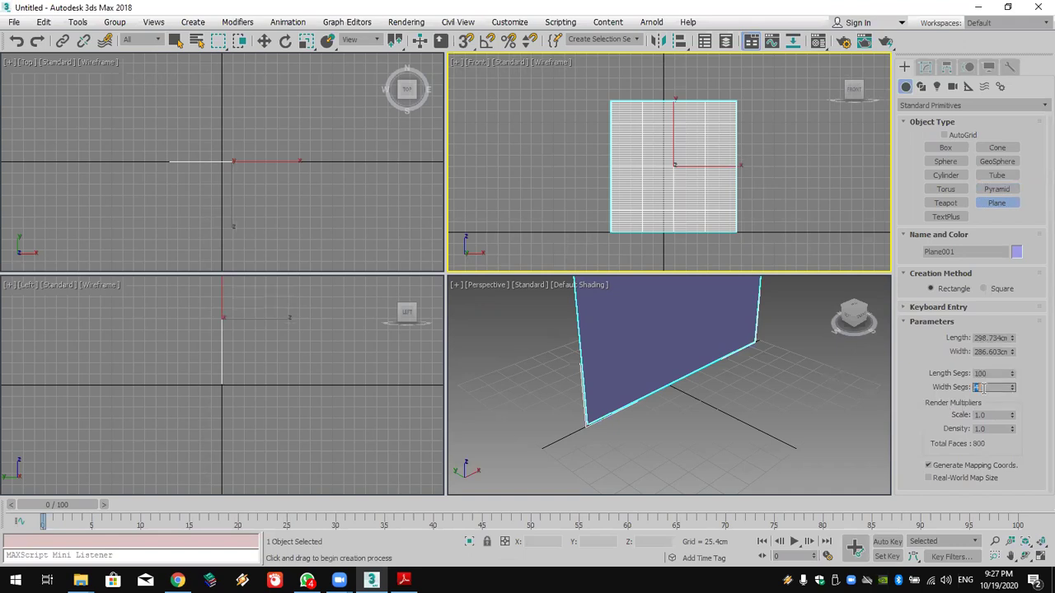
pyautogui.write('100')
pyautogui.press('Return')
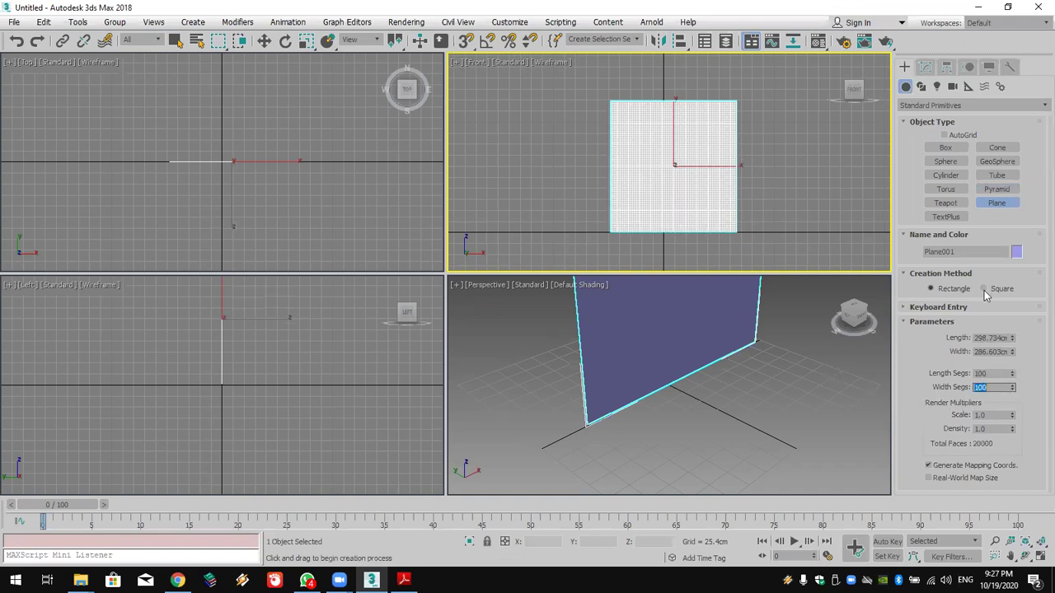
# Step: Apply the Wave modifier to the upright plane
pyautogui.moveTo(814, 165)
pyautogui.mouseDown(button='middle')
pyautogui.moveTo(789, 168)
pyautogui.moveTo(822, 164)
pyautogui.mouseUp(button='middle')
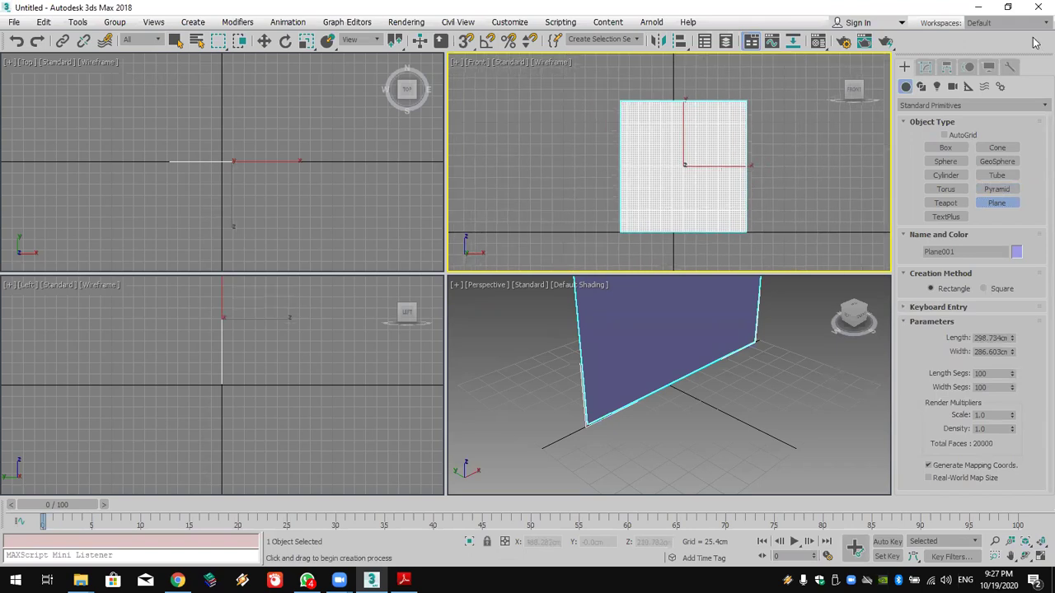
pyautogui.click(926, 67)
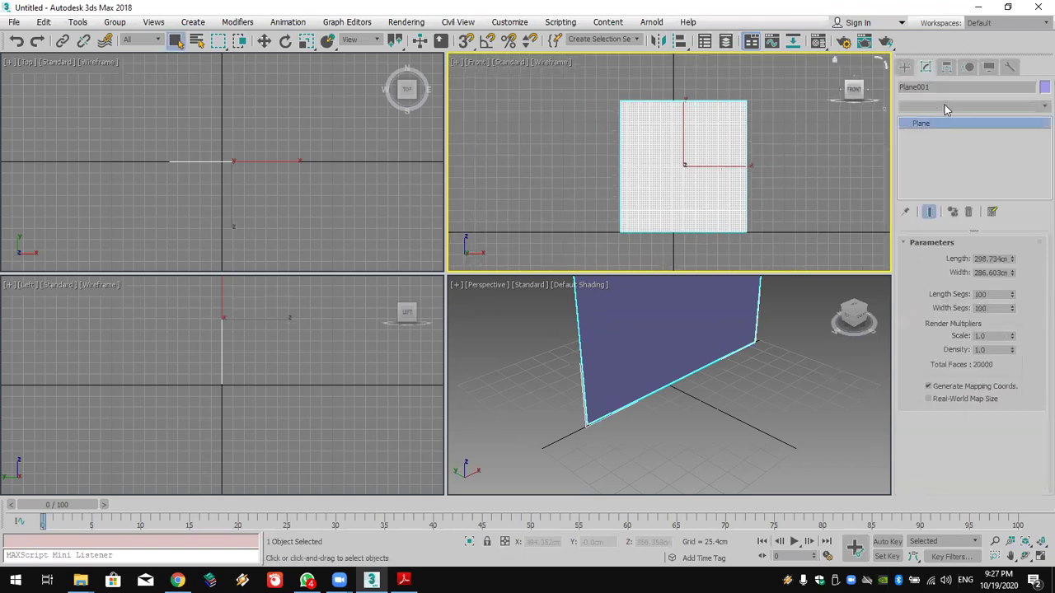
pyautogui.click(944, 105)
pyautogui.press('w')
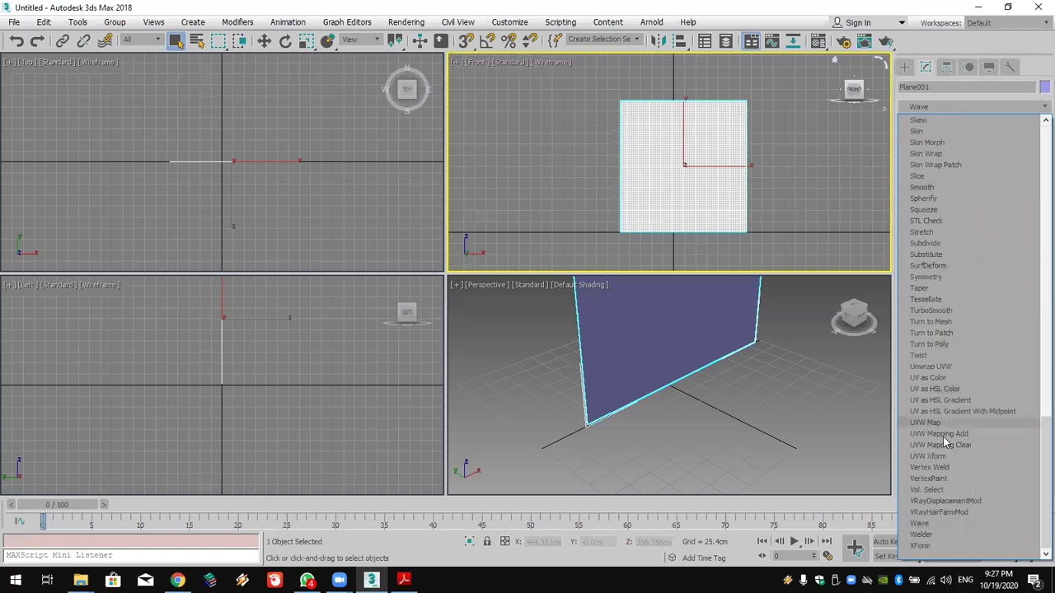
pyautogui.click(950, 523)
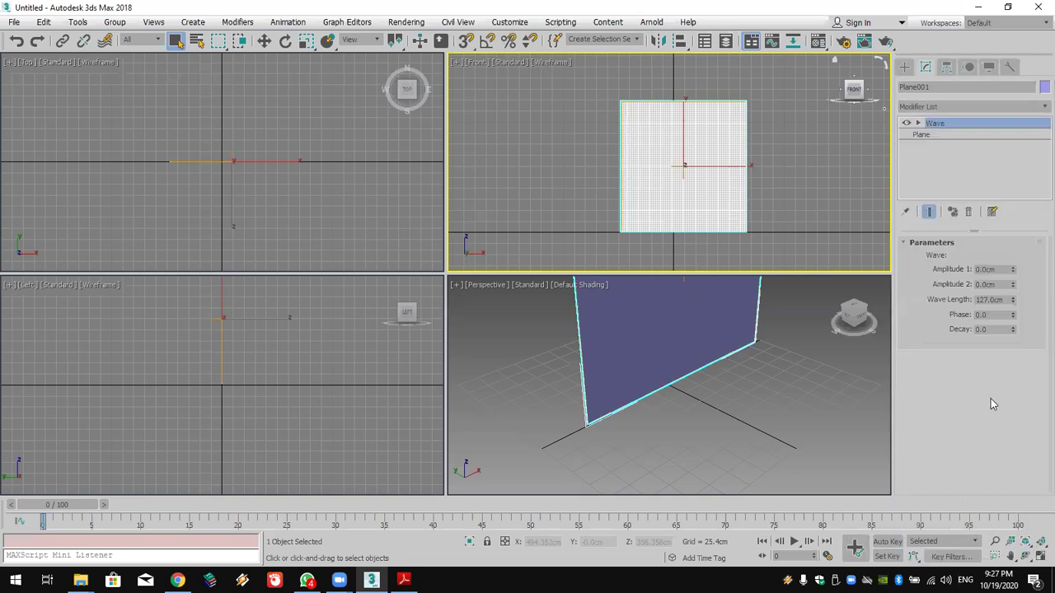
# Step: Raise the wave's Amplitude 1 to about 6.1 cm and Amplitude 2 to about 6.3 cm
pyautogui.moveTo(1013, 269); pyautogui.dragTo(1019, 115)
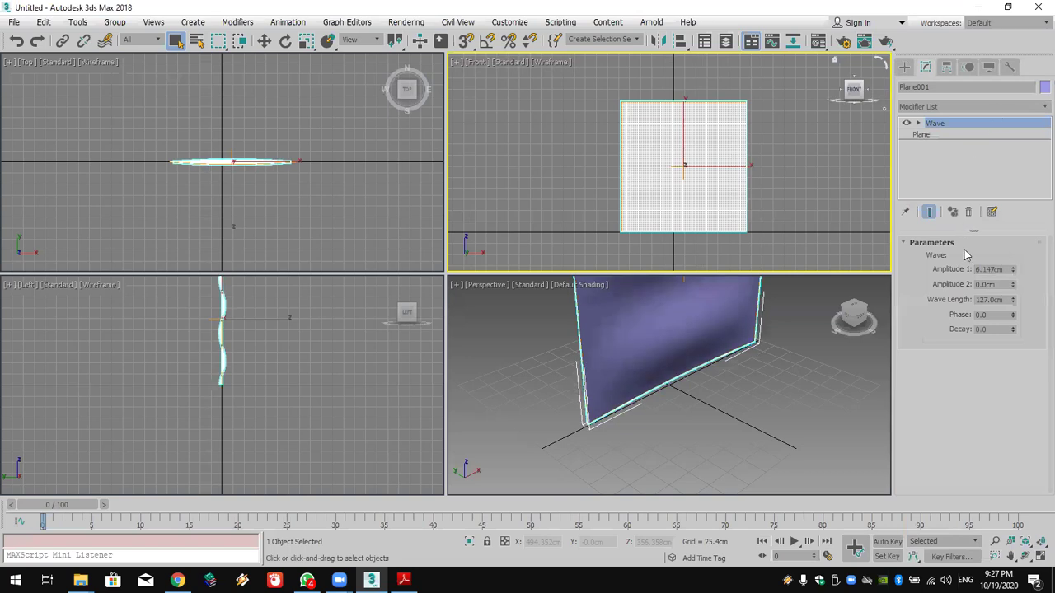
pyautogui.moveTo(1013, 284); pyautogui.dragTo(1002, 124)
pyautogui.click(609, 427)
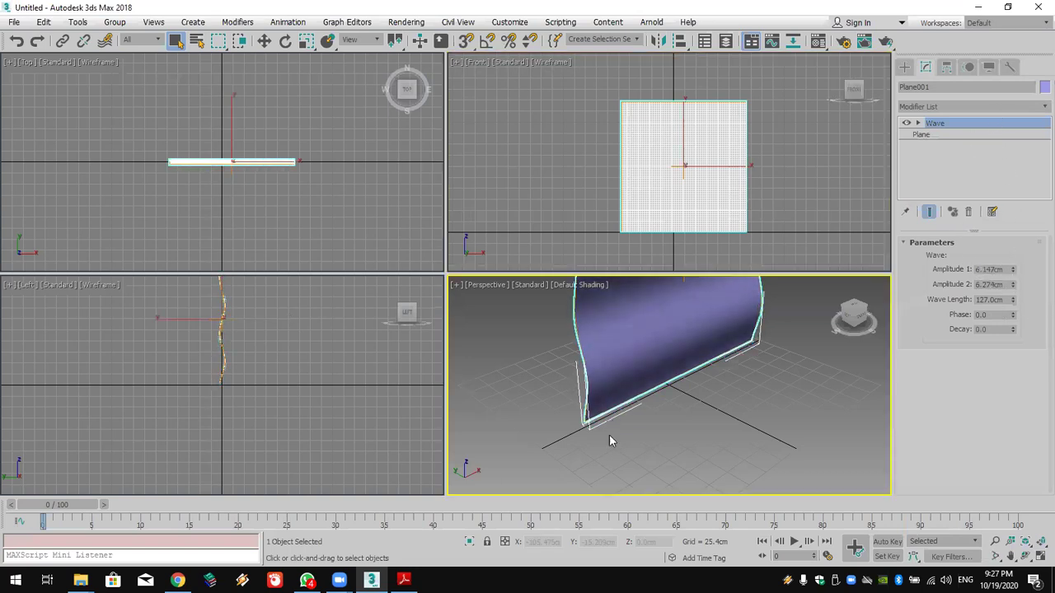
pyautogui.moveTo(630, 403); pyautogui.dragTo(631, 459, button='middle')
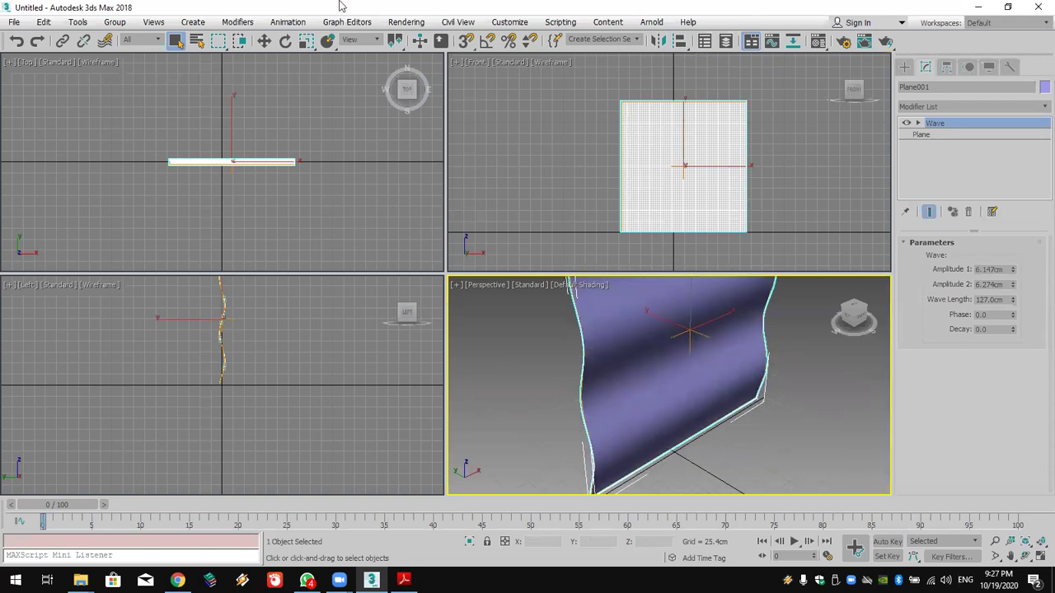
# Step: Rotate the plane by about 90 degrees in the Front view and reduce the wave length to about 22.9 cm
pyautogui.click(285, 41)
pyautogui.moveTo(710, 125); pyautogui.dragTo(725, 149)
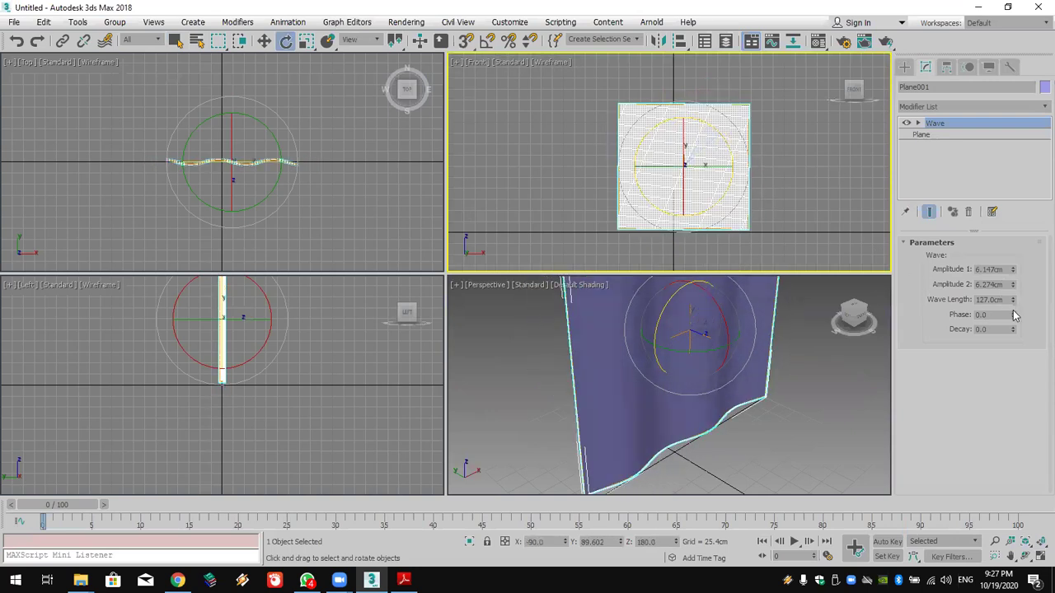
pyautogui.moveTo(1013, 301); pyautogui.dragTo(1013, 352)
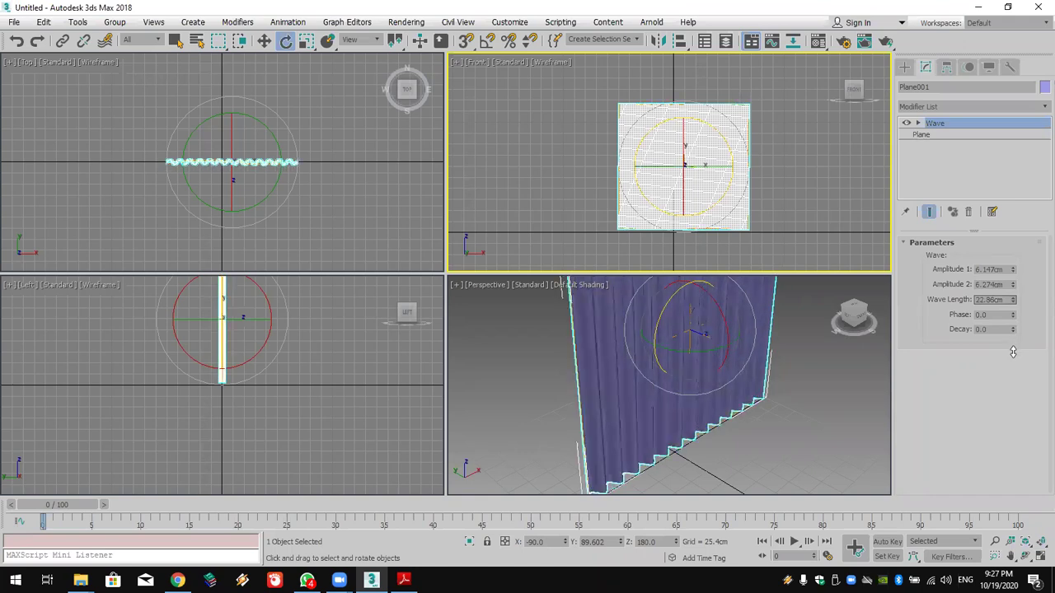
# Step: Show the polygon and vertex statistics in the Perspective view and examine the pleated plane
pyautogui.moveTo(853, 414)
pyautogui.mouseDown(button='middle')
pyautogui.moveTo(842, 392)
pyautogui.moveTo(837, 411)
pyautogui.mouseUp(button='middle')
pyautogui.press('7')
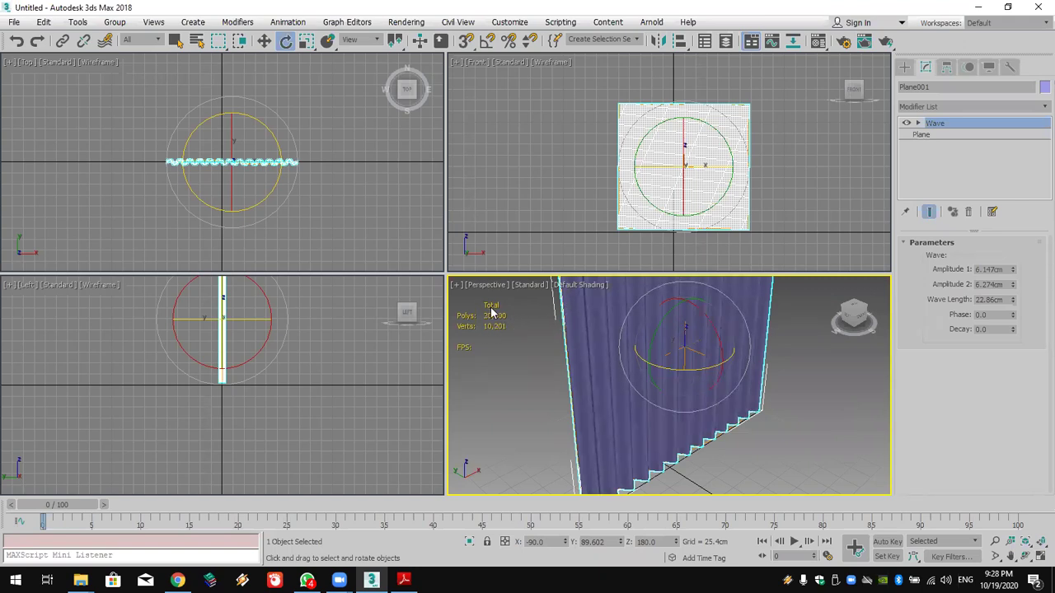
pyautogui.moveTo(624, 365)
pyautogui.keyDown('alt'); pyautogui.mouseDown(button='middle')
pyautogui.moveTo(652, 370)
pyautogui.moveTo(669, 412)
pyautogui.mouseUp(button='middle'); pyautogui.keyUp('alt')
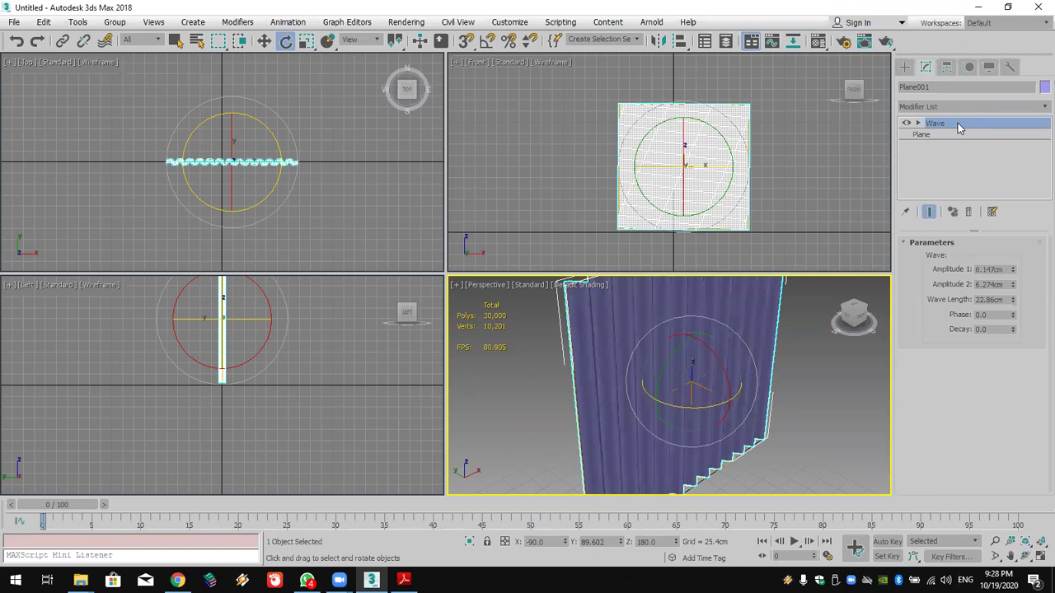
# Step: Remove the Wave modifier from the plane
pyautogui.click(970, 213)
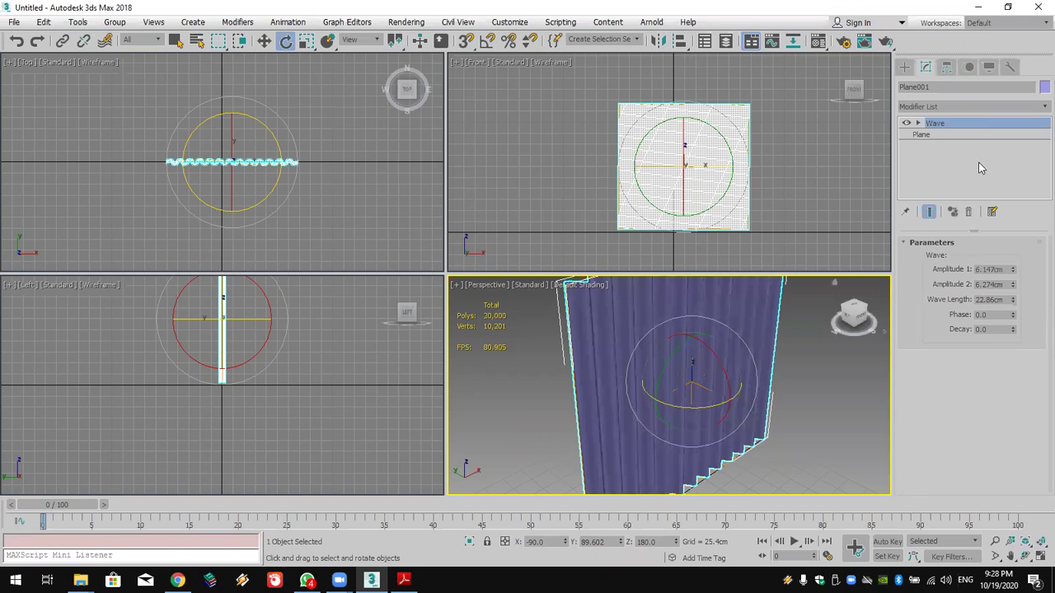
pyautogui.click(964, 124)
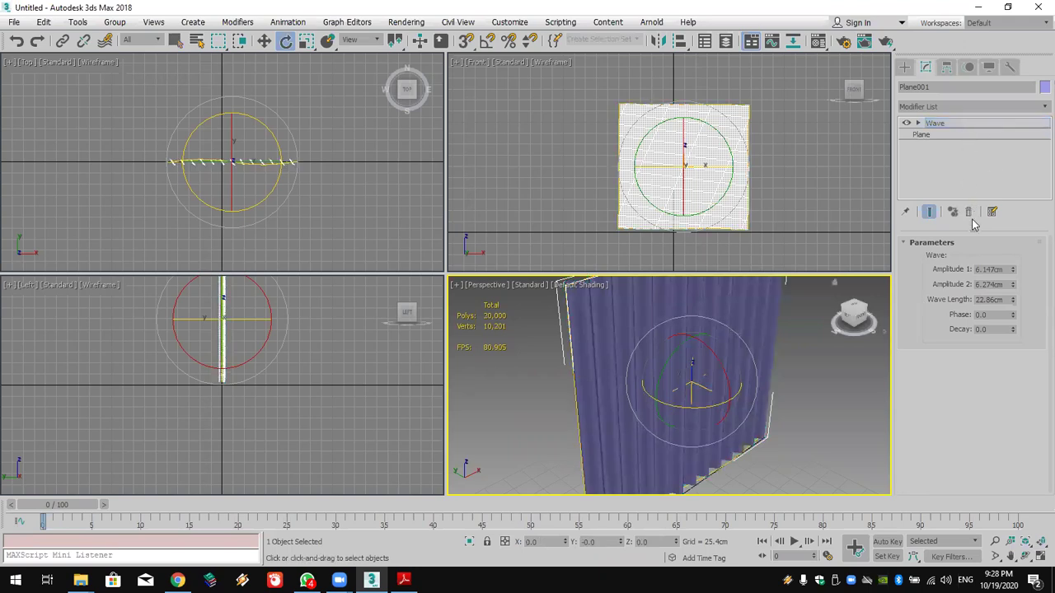
pyautogui.click(970, 213)
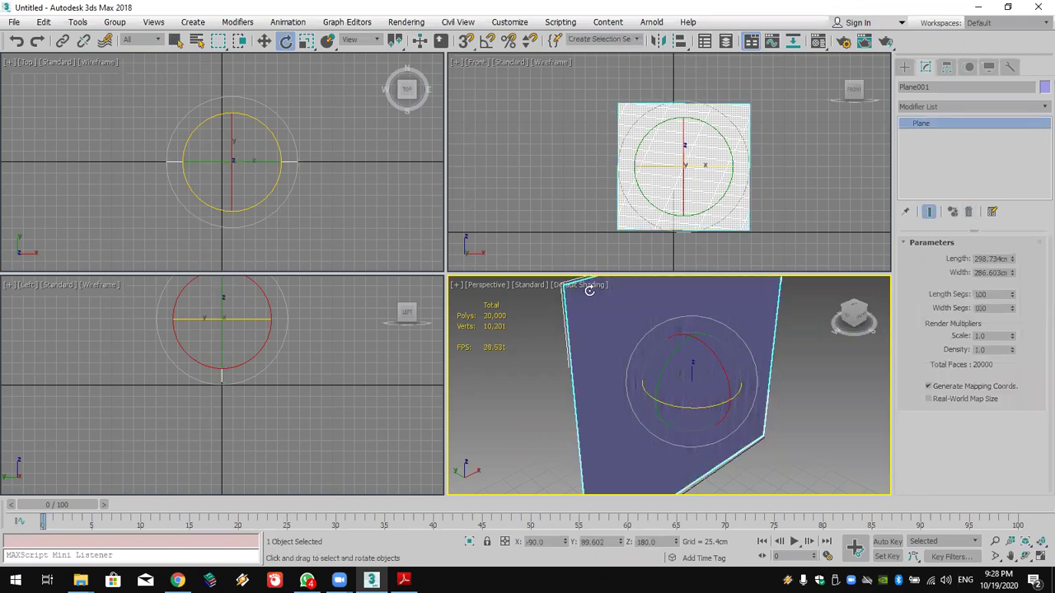
# Step: Set the plane's Y rotation to exactly 90 degrees
pyautogui.moveTo(809, 151); pyautogui.dragTo(778, 157, button='middle')
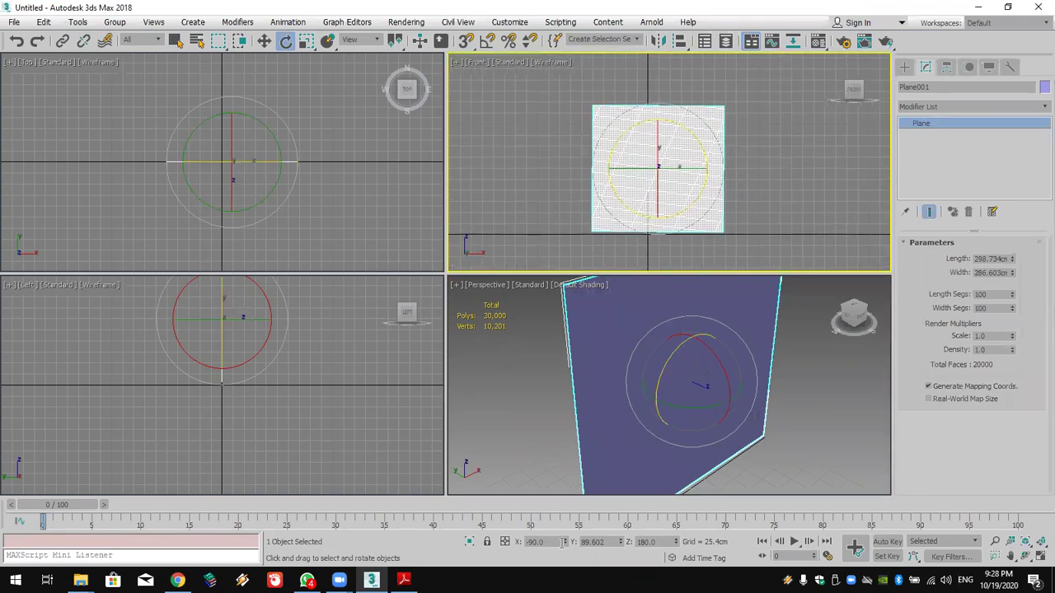
pyautogui.press('Tab')
pyautogui.write('90')
pyautogui.press('Return')
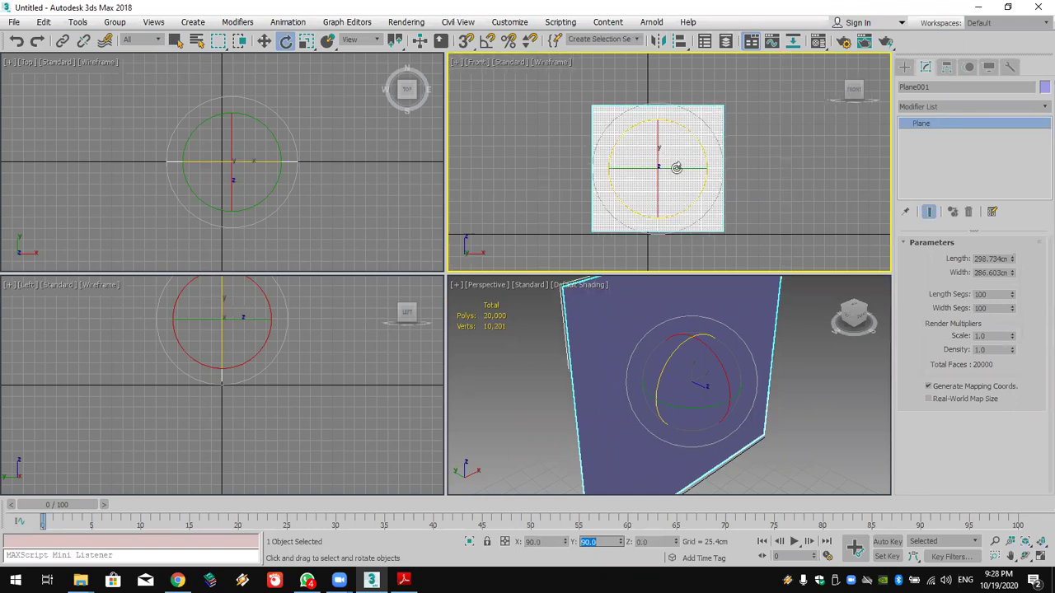
pyautogui.rightClick(791, 169)
pyautogui.click(769, 167)
pyautogui.moveTo(749, 189); pyautogui.dragTo(765, 167, button='middle')
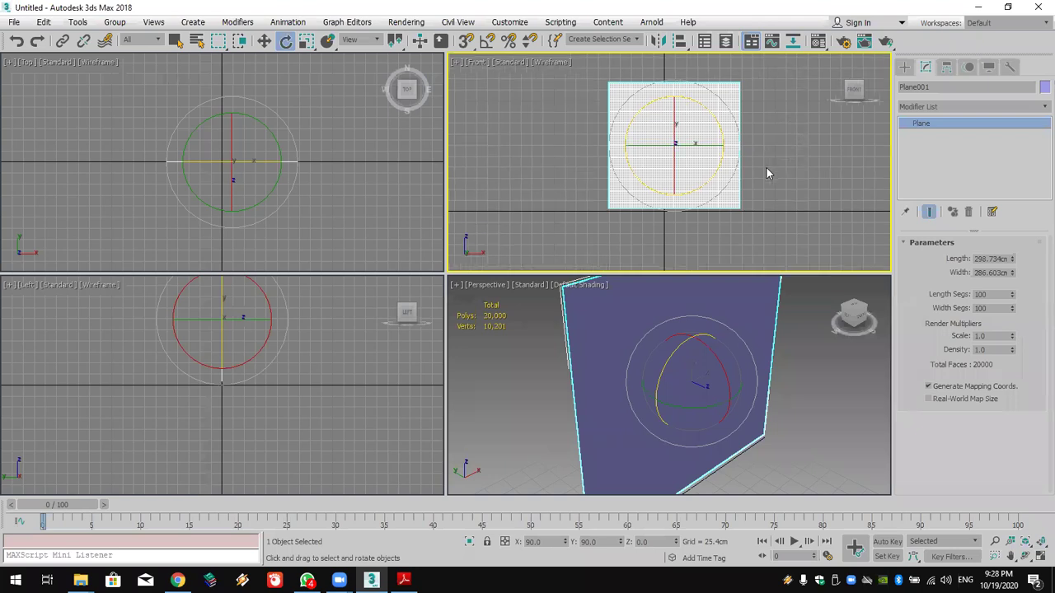
pyautogui.click(696, 294)
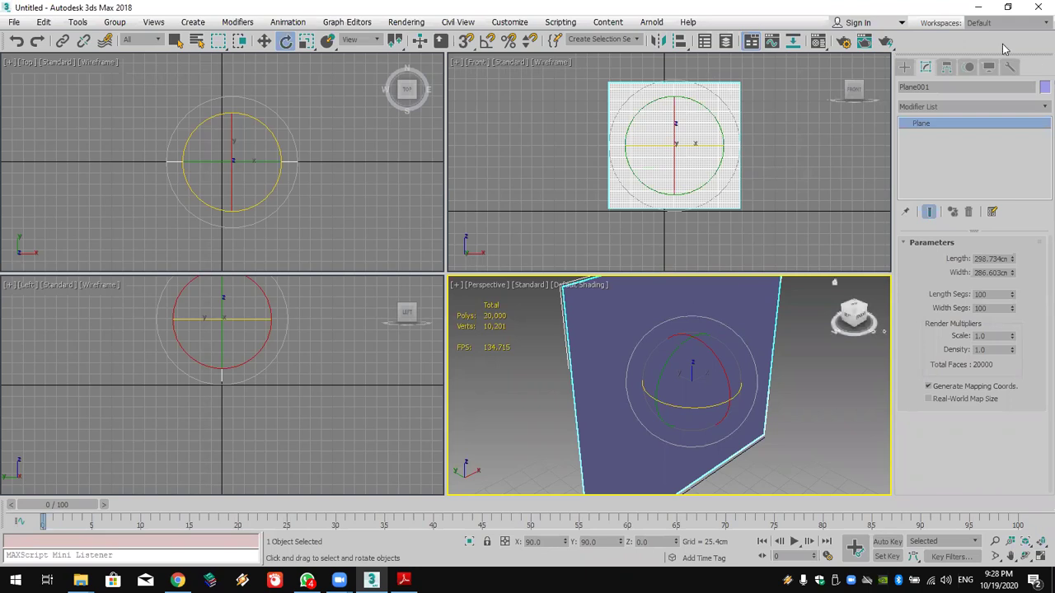
# Step: Apply a new Wave modifier to the straightened plane
pyautogui.doubleClick(994, 294)
pyautogui.doubleClick(993, 297)
pyautogui.click(969, 107)
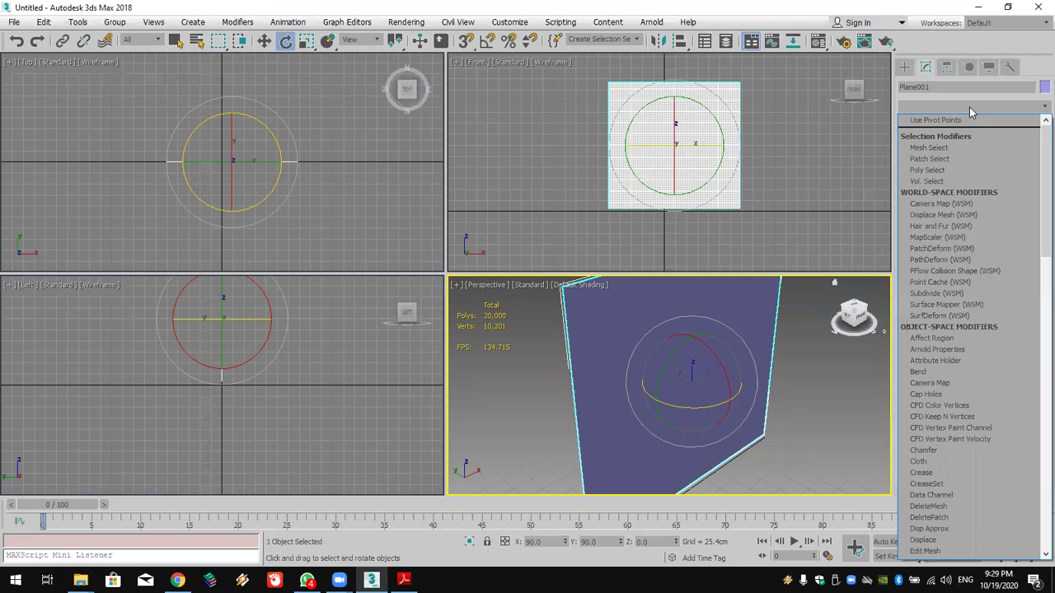
pyautogui.scroll(-15, 972, 371)
pyautogui.click(981, 525)
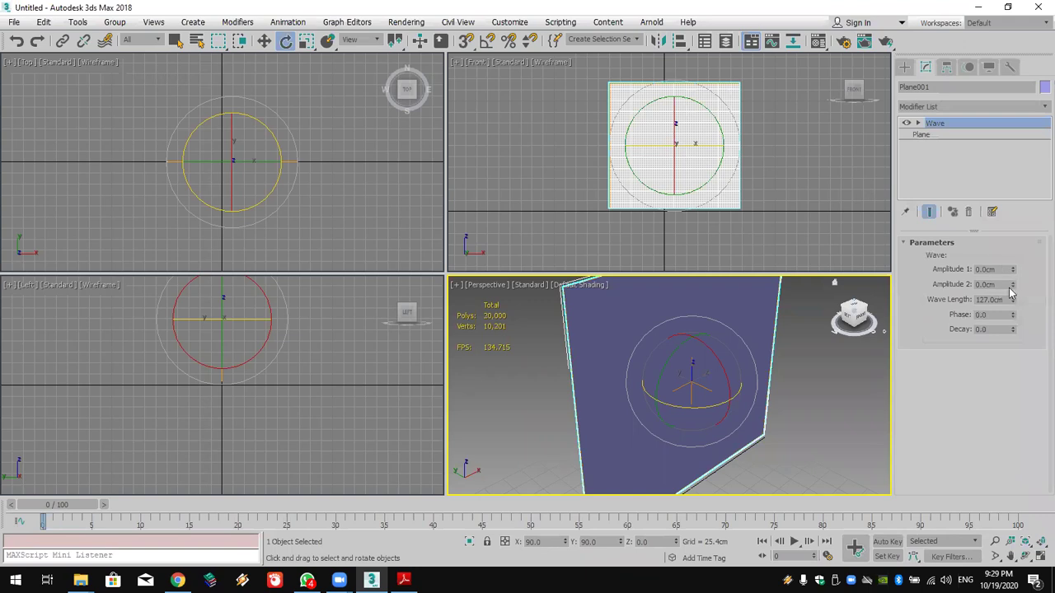
# Step: Raise the wave's Amplitude 1 to about 34.4 cm and Amplitude 2 to about 19.2 cm
pyautogui.doubleClick(989, 269)
pyautogui.moveTo(1012, 272); pyautogui.dragTo(1034, 497)
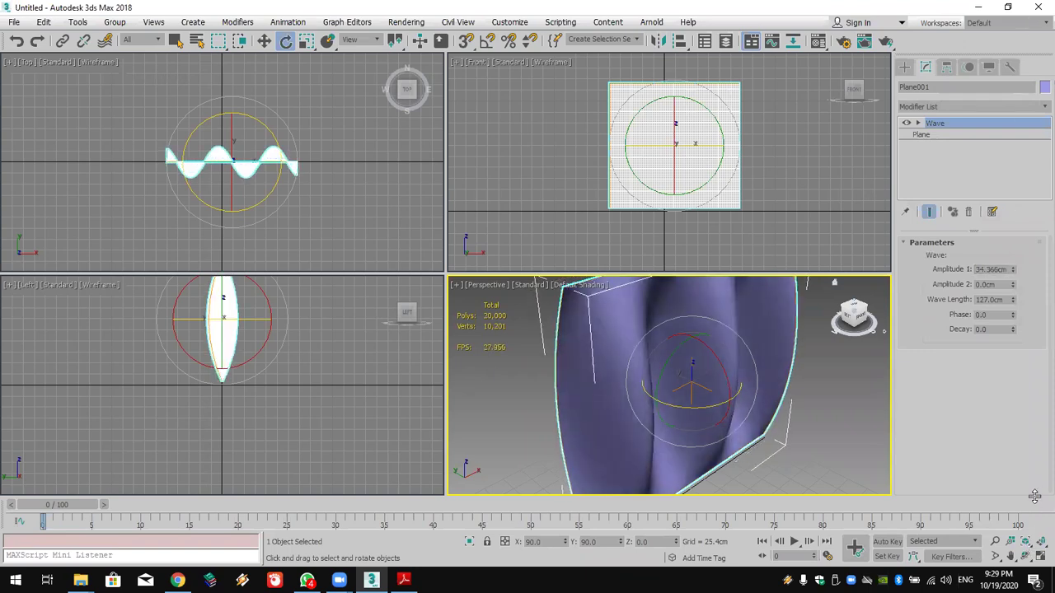
pyautogui.click(1038, 541)
pyautogui.moveTo(1013, 285); pyautogui.dragTo(992, 503)
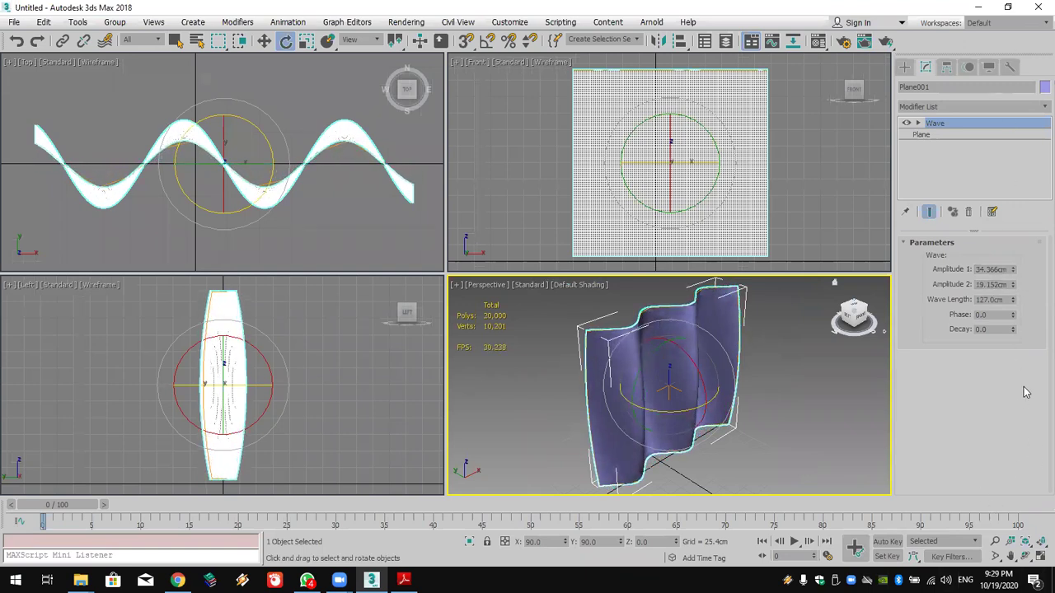
# Step: Set the wave length to about 24.1 cm, Amplitude 1 to 10.7 cm, Amplitude 2 to 5.9 cm and the phase to -8.5
pyautogui.moveTo(1013, 303); pyautogui.dragTo(1019, 366)
pyautogui.moveTo(1012, 278); pyautogui.dragTo(1015, 330)
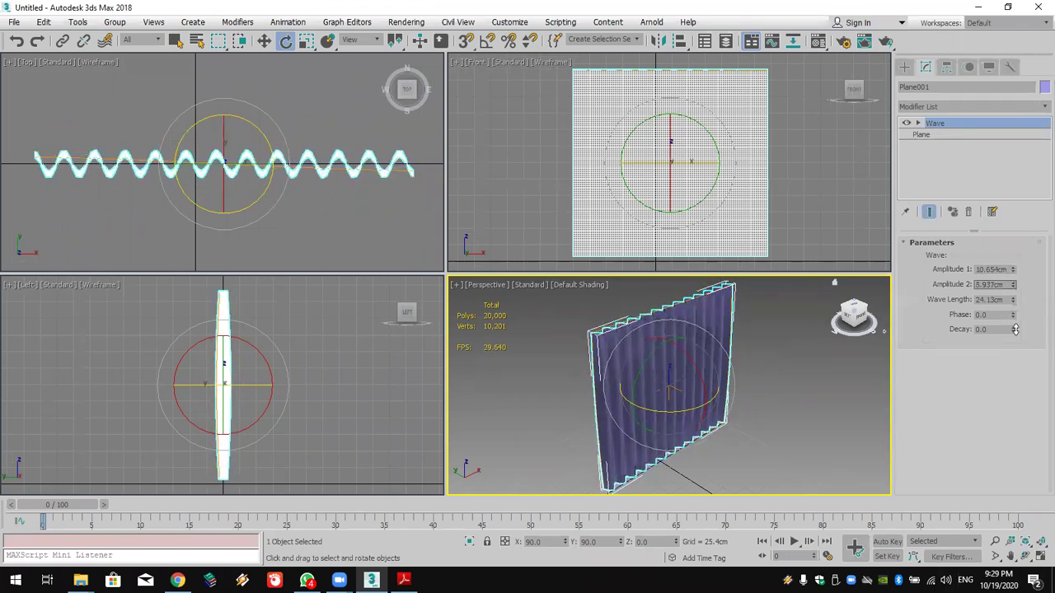
pyautogui.click(1014, 314)
pyautogui.moveTo(1014, 317); pyautogui.dragTo(991, 368)
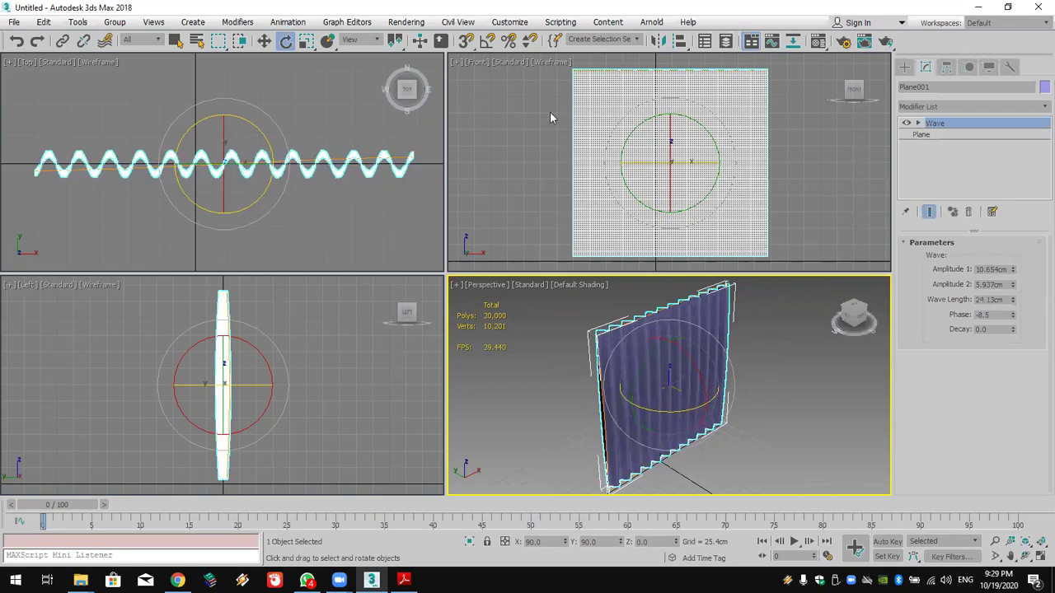
# Step: Rotate the waved plane by about 90 degrees in the Front view
pyautogui.moveTo(700, 135); pyautogui.dragTo(756, 246)
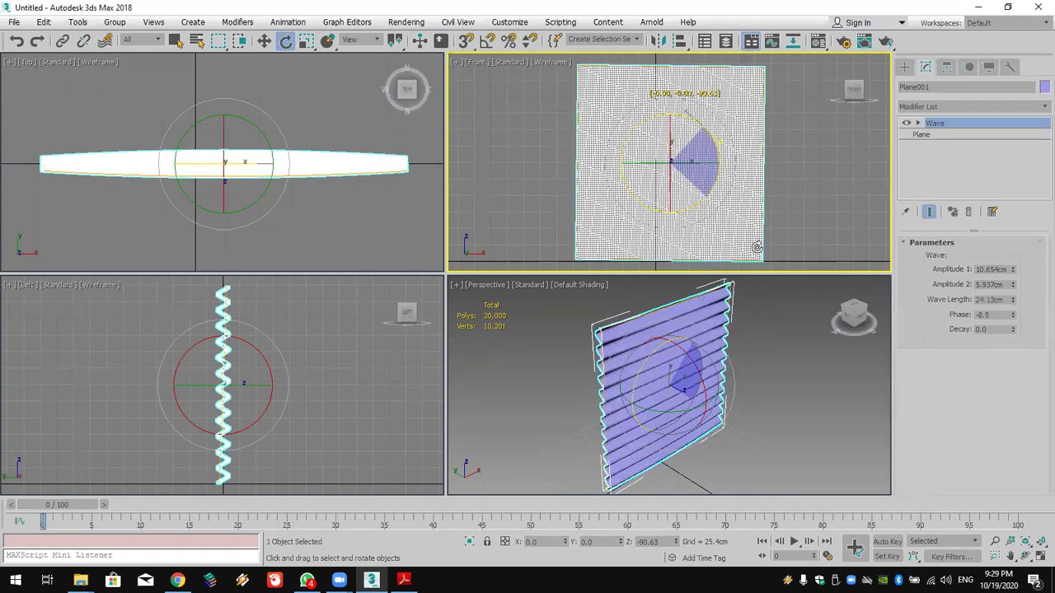
pyautogui.moveTo(756, 246); pyautogui.dragTo(736, 69)
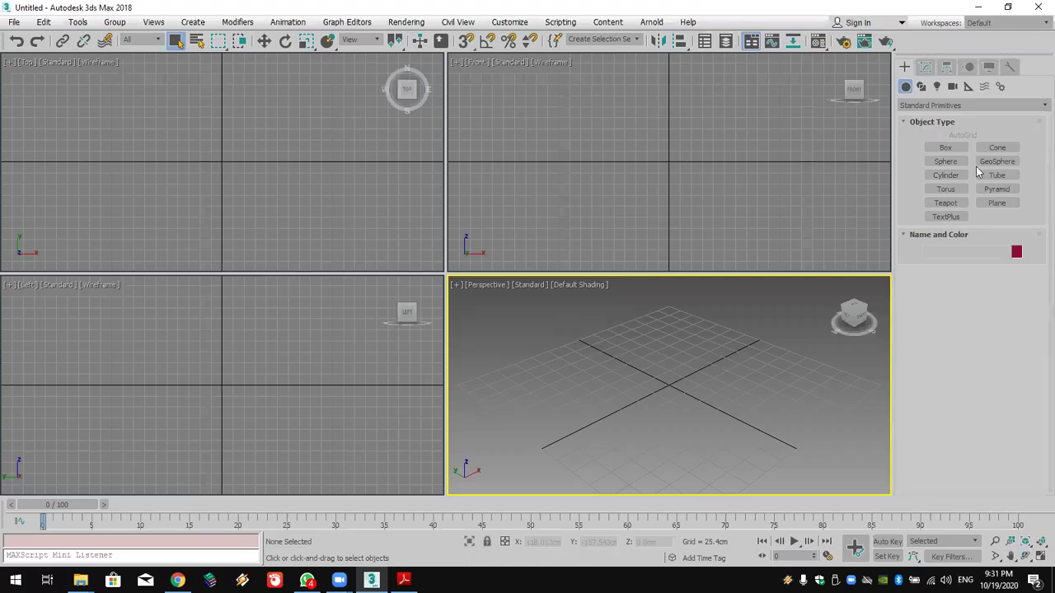
# Step: Draw an upright plane about 320 cm long and 171 cm wide in the Front view of the empty scene
pyautogui.click(996, 202)
pyautogui.moveTo(697, 120); pyautogui.dragTo(676, 163, button='middle')
pyautogui.moveTo(621, 83); pyautogui.dragTo(694, 223)
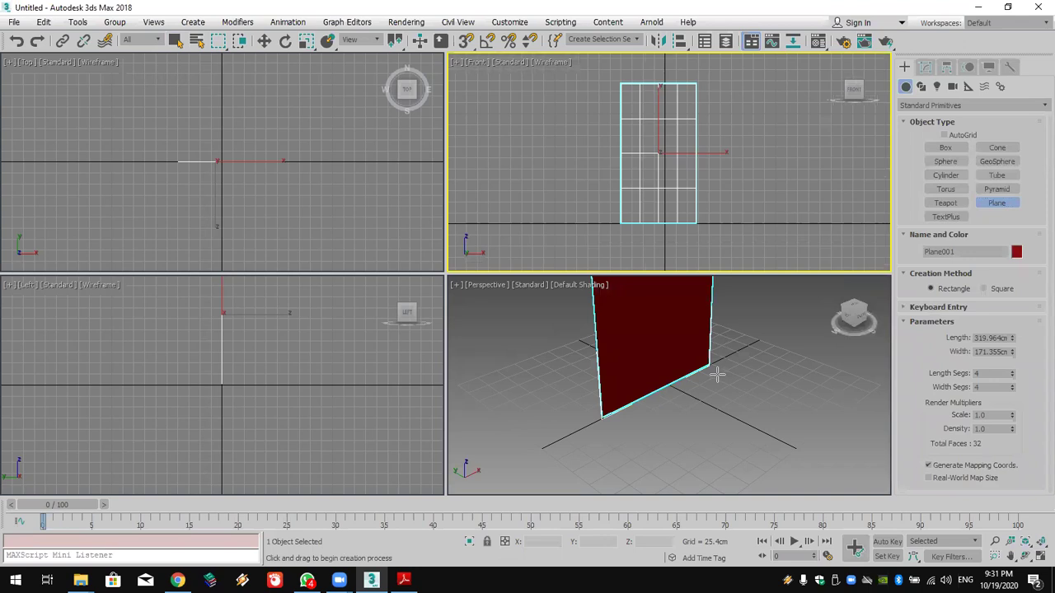
# Step: Set the plane's length segments and width segments to 100 each
pyautogui.scroll(2, 710, 373)
pyautogui.moveTo(709, 372); pyautogui.dragTo(713, 399, button='middle')
pyautogui.doubleClick(984, 372)
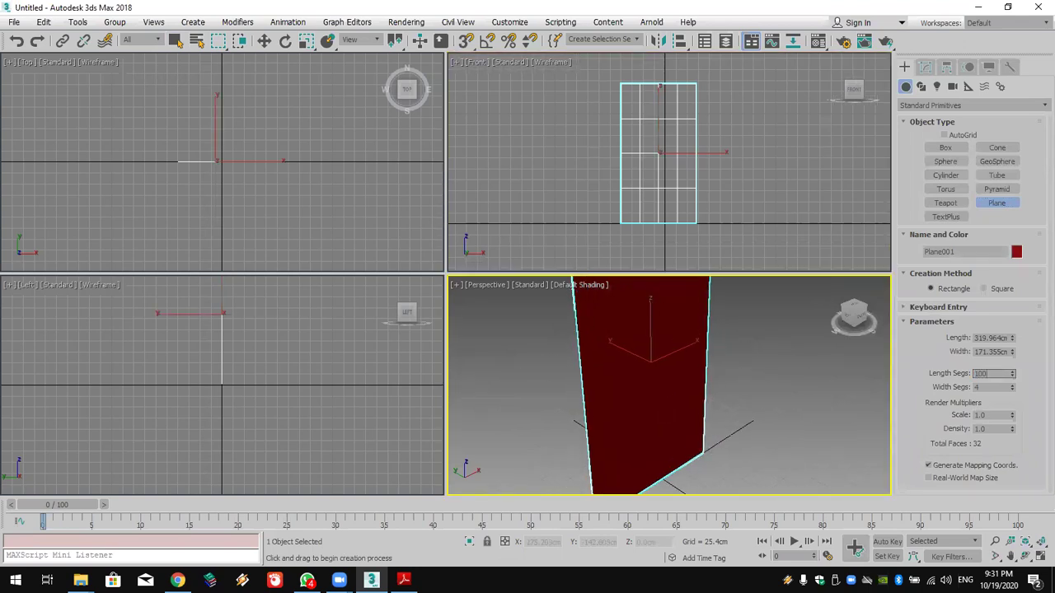
pyautogui.write('100')
pyautogui.press('Return')
pyautogui.doubleClick(997, 386)
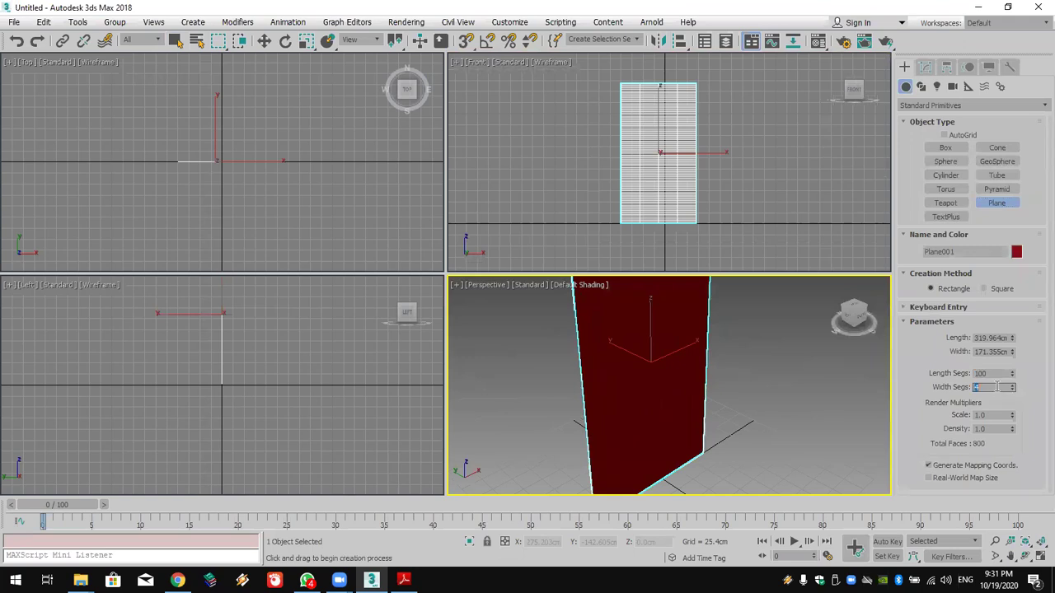
pyautogui.write('100')
pyautogui.press('Return')
# Step: Draw a thin box across the plane's upper edge in the Front view, about 202 cm wide, 20 cm long and 7.5 cm high
pyautogui.click(945, 148)
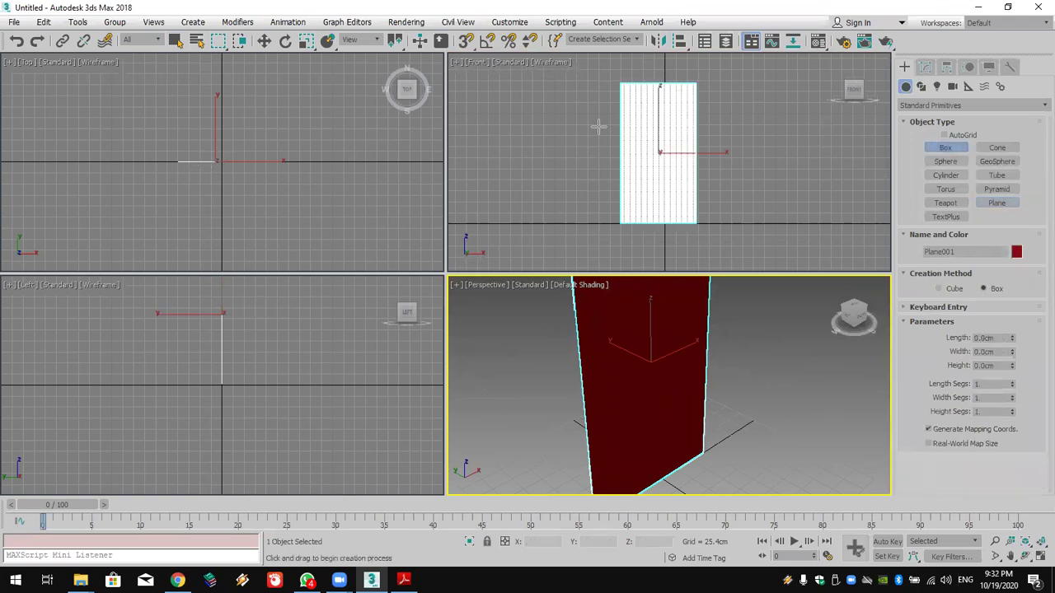
pyautogui.moveTo(623, 79); pyautogui.dragTo(610, 118, button='middle')
pyautogui.moveTo(605, 121); pyautogui.dragTo(691, 125)
pyautogui.click(692, 124)
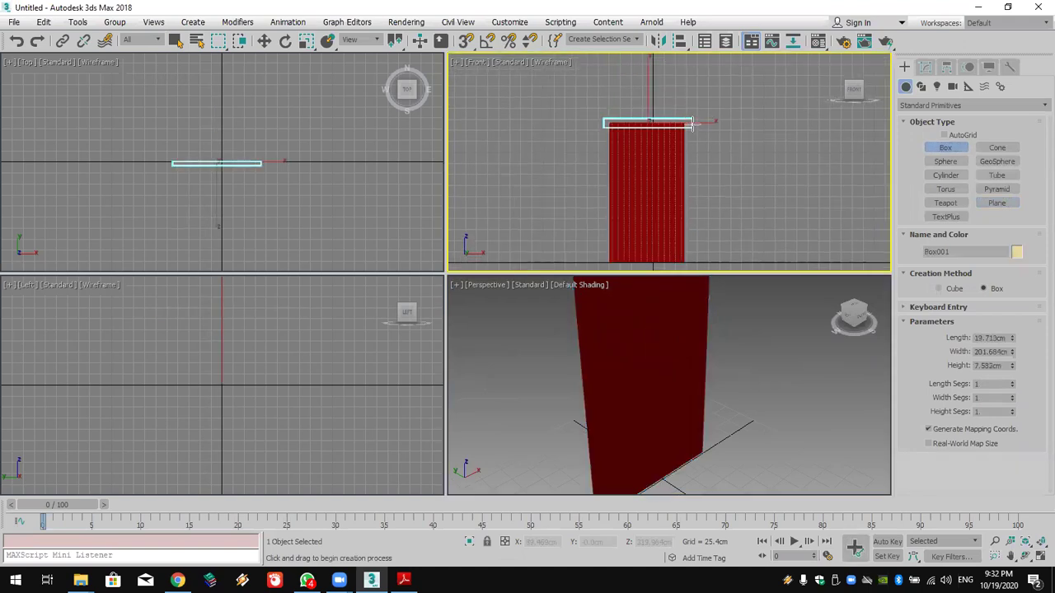
# Step: Clone the box straight down along the plane to a height of about 135 cm
pyautogui.click(263, 41)
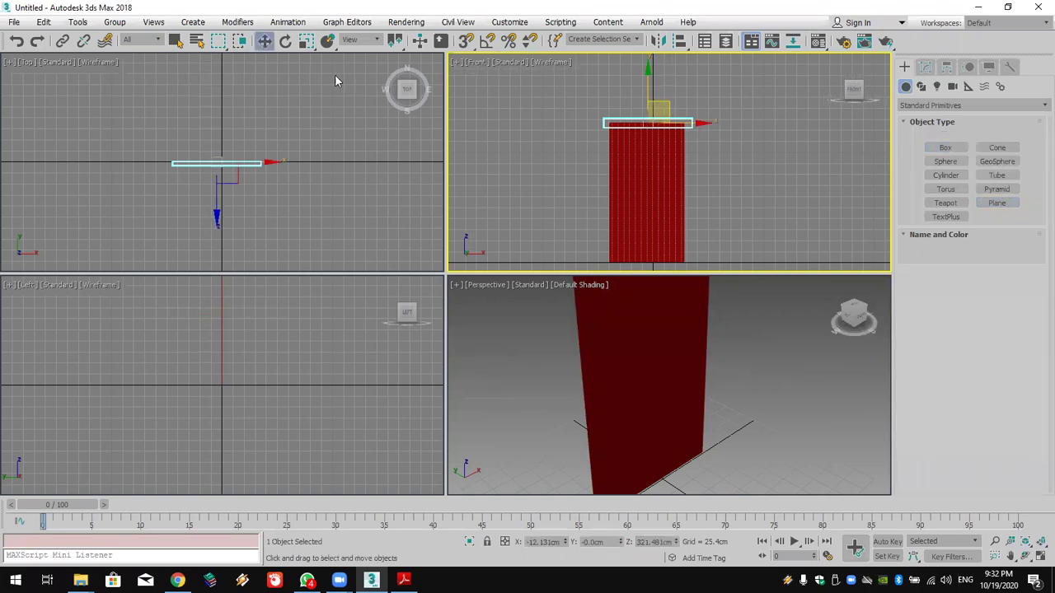
pyautogui.rightClick(604, 155)
pyautogui.click(599, 113)
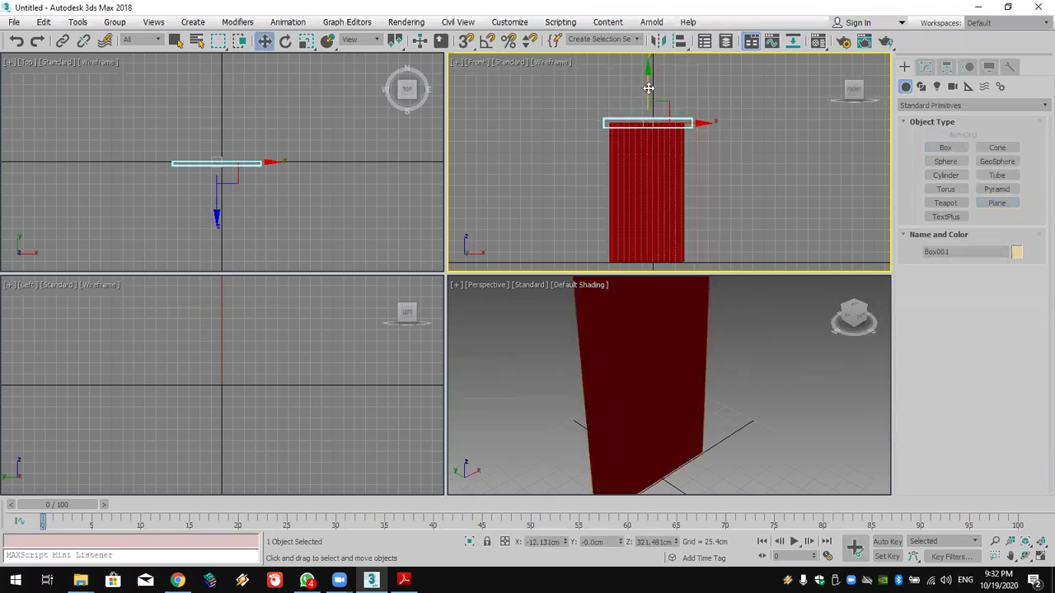
pyautogui.keyDown('shift'); pyautogui.moveTo(649, 87); pyautogui.dragTo(652, 174); pyautogui.keyUp('shift')
pyautogui.click(533, 346)
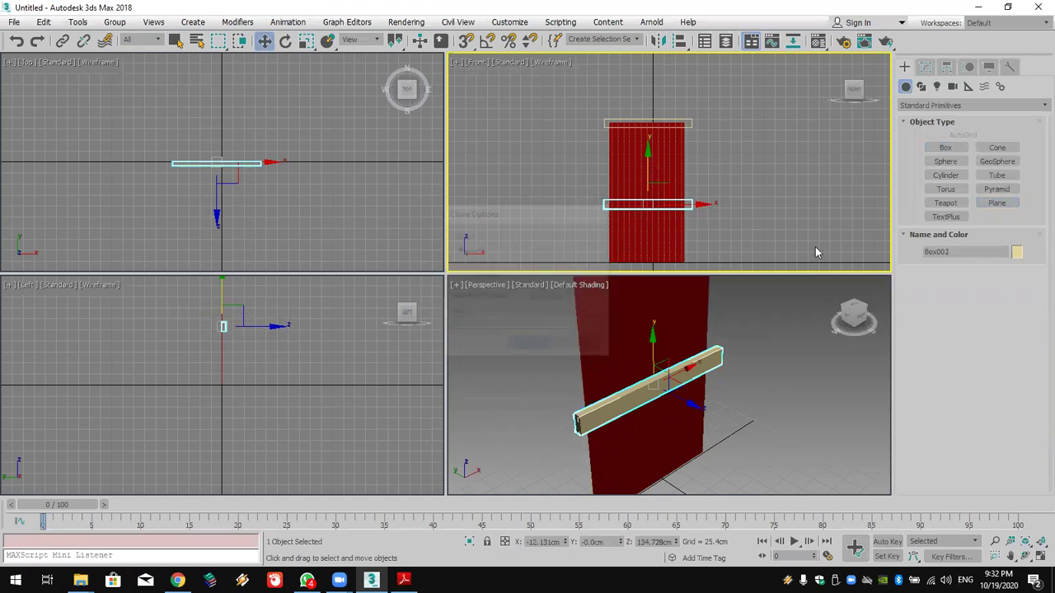
pyautogui.click(744, 229)
# Step: Fit all objects in the views and apply the Cloth modifier to the plane
pyautogui.scroll(-2, 734, 346)
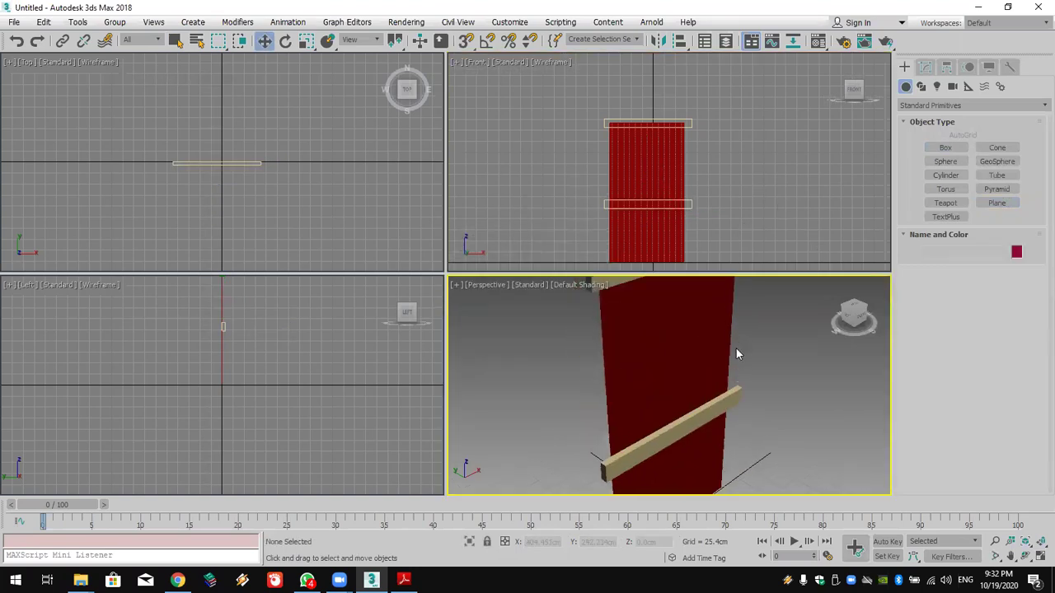
pyautogui.scroll(-5, 736, 349)
pyautogui.moveTo(714, 341); pyautogui.dragTo(696, 366, button='middle')
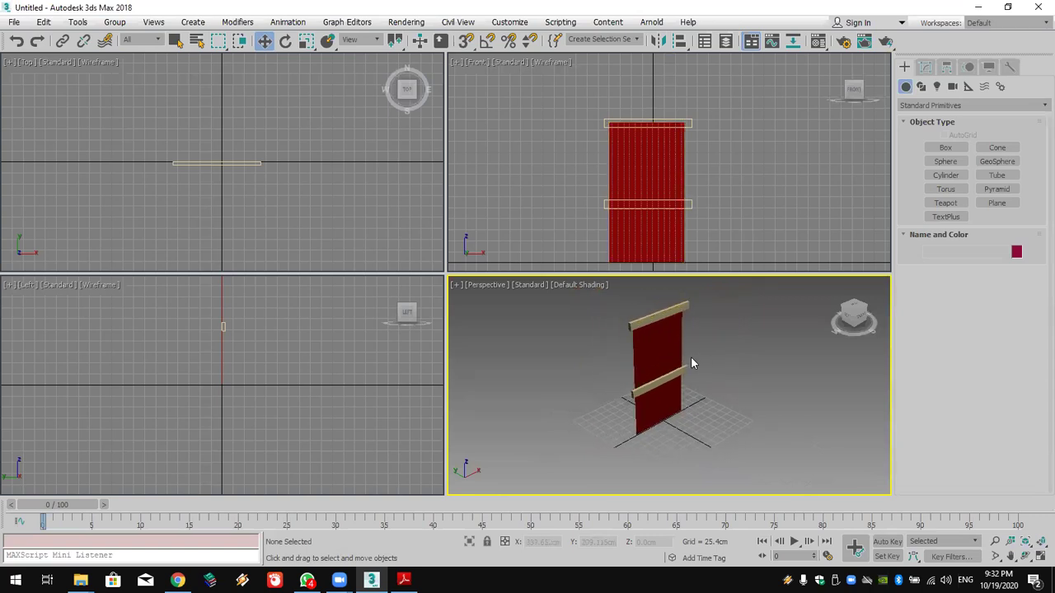
pyautogui.click(1039, 542)
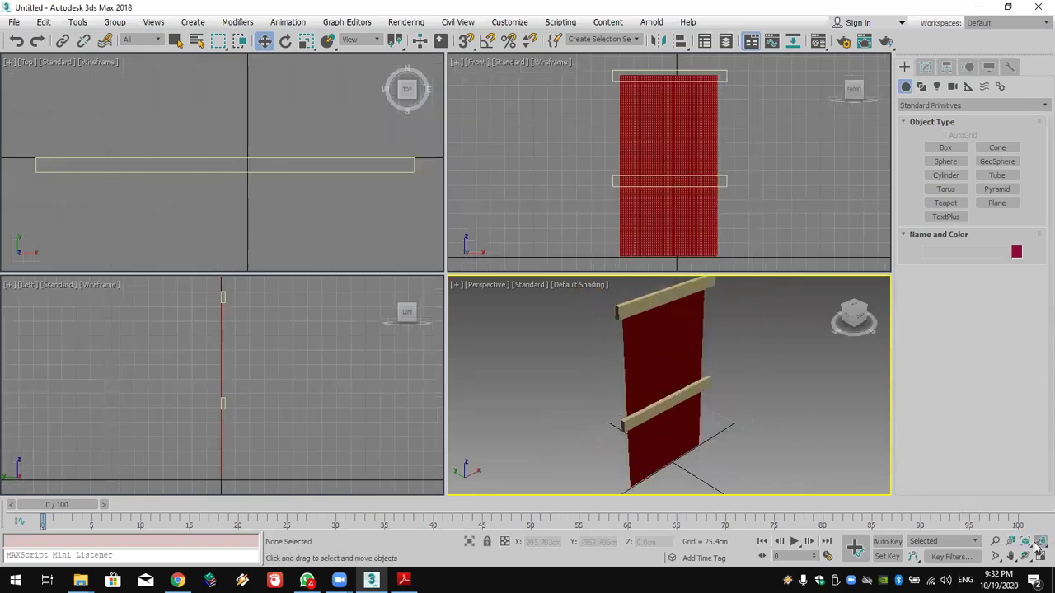
pyautogui.click(672, 113)
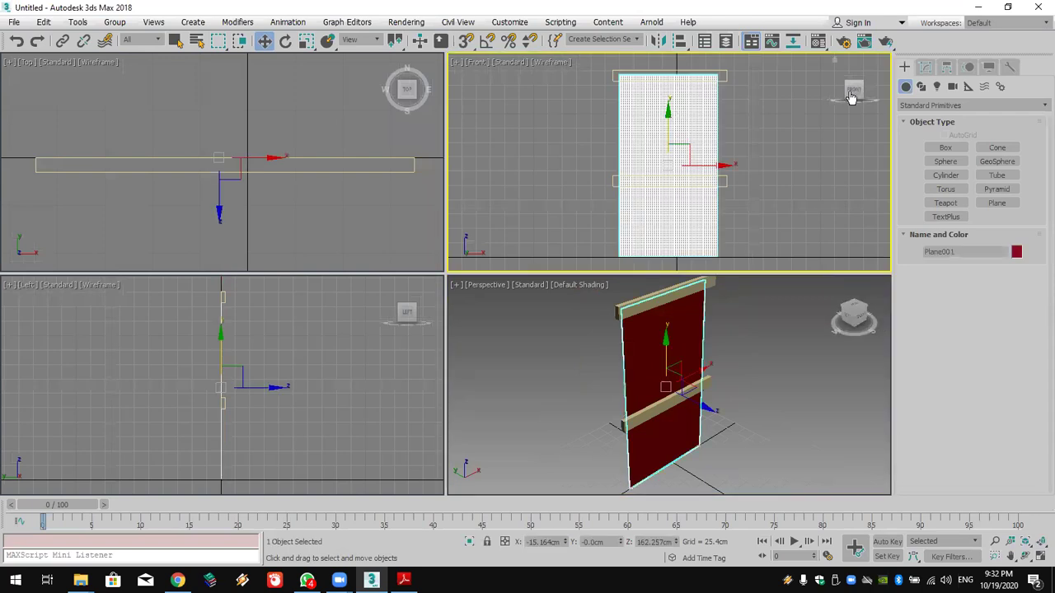
pyautogui.click(924, 67)
pyautogui.click(931, 106)
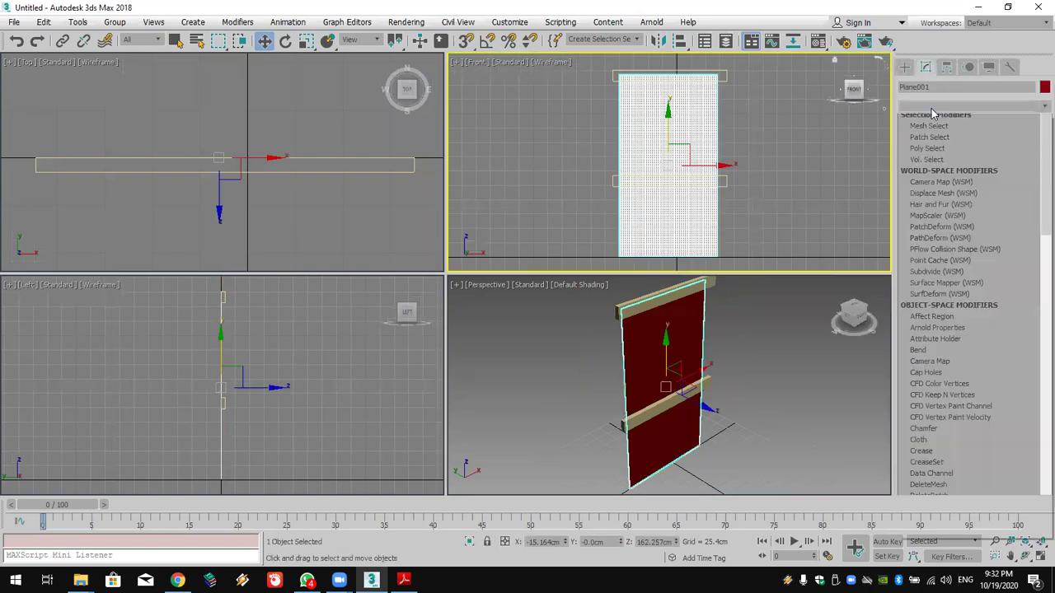
pyautogui.press('c')
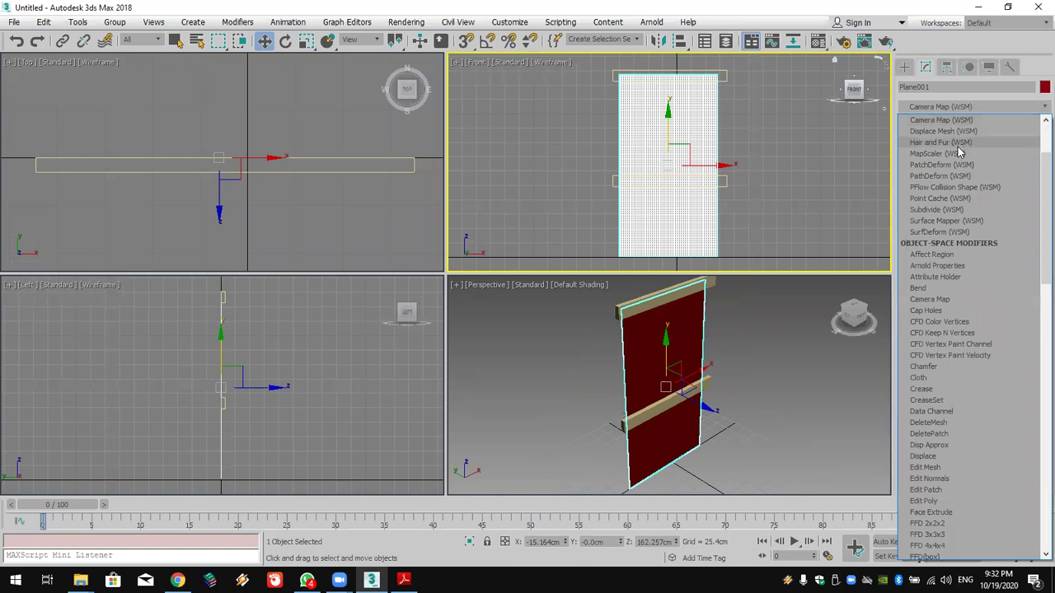
pyautogui.press('c')
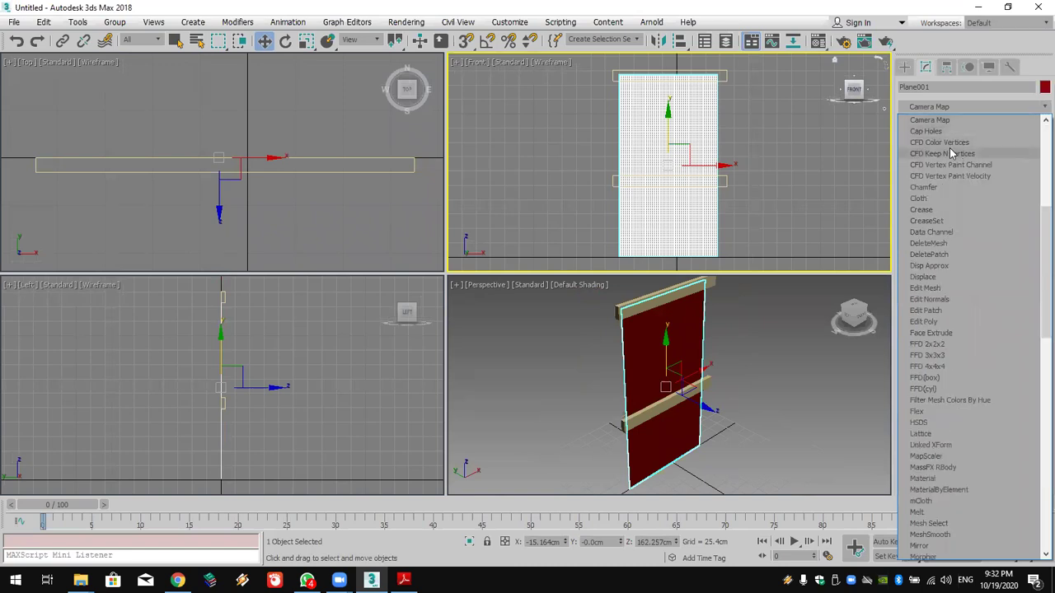
pyautogui.click(949, 199)
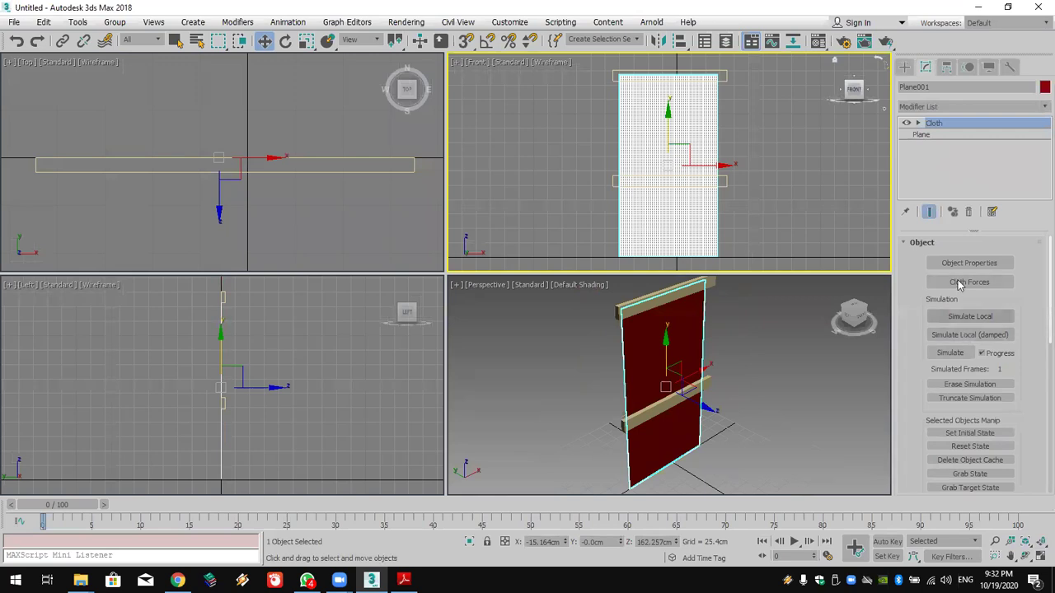
# Step: Make a cloth group from the vertices along the plane's upper edge and attach it as a node to the upper box
pyautogui.click(918, 124)
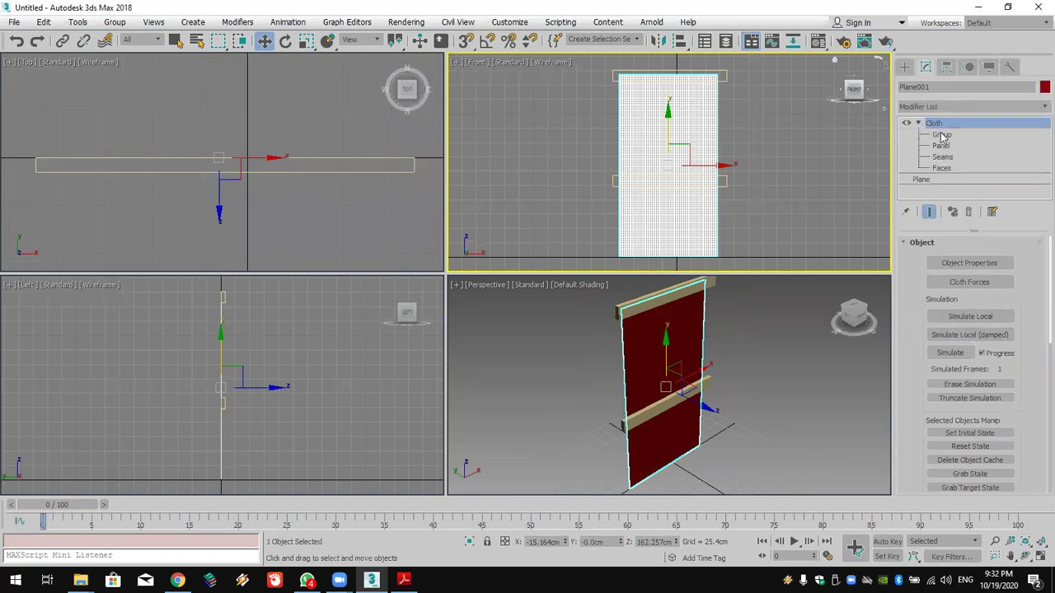
pyautogui.click(942, 134)
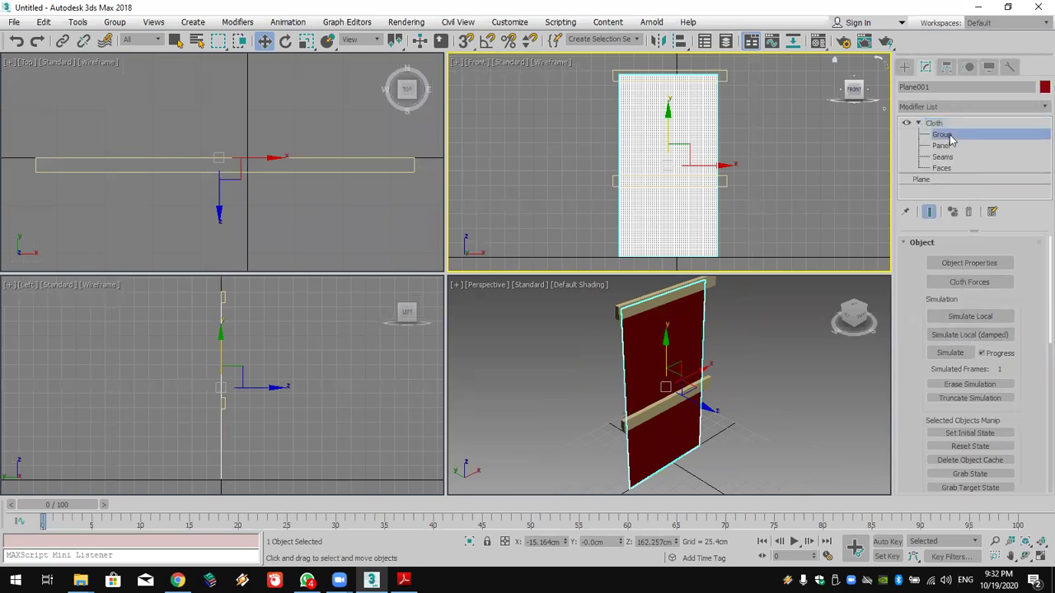
pyautogui.moveTo(733, 93); pyautogui.dragTo(591, 77)
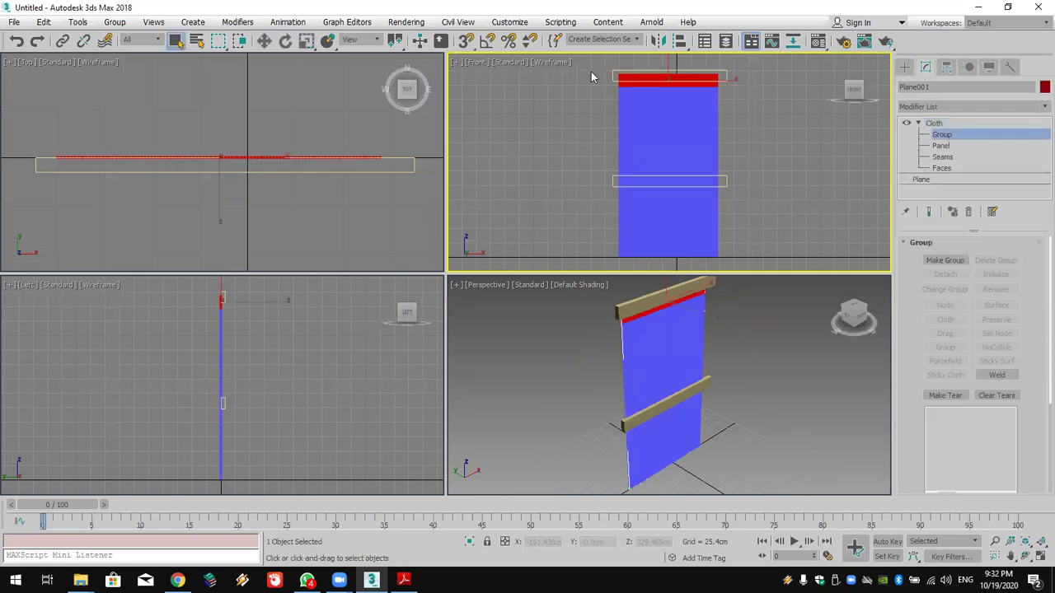
pyautogui.click(961, 266)
pyautogui.click(494, 308)
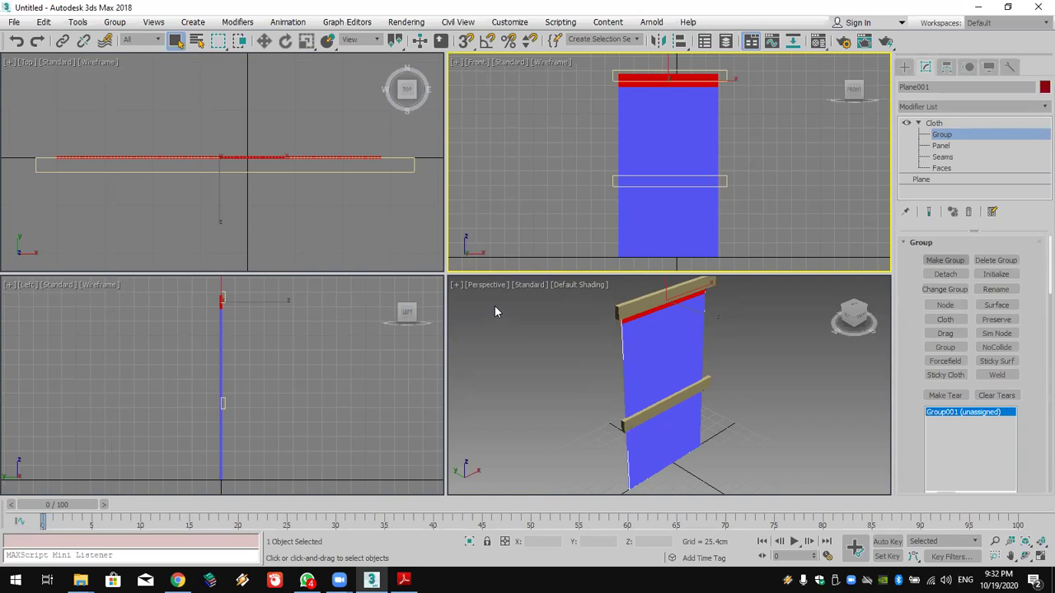
pyautogui.click(957, 305)
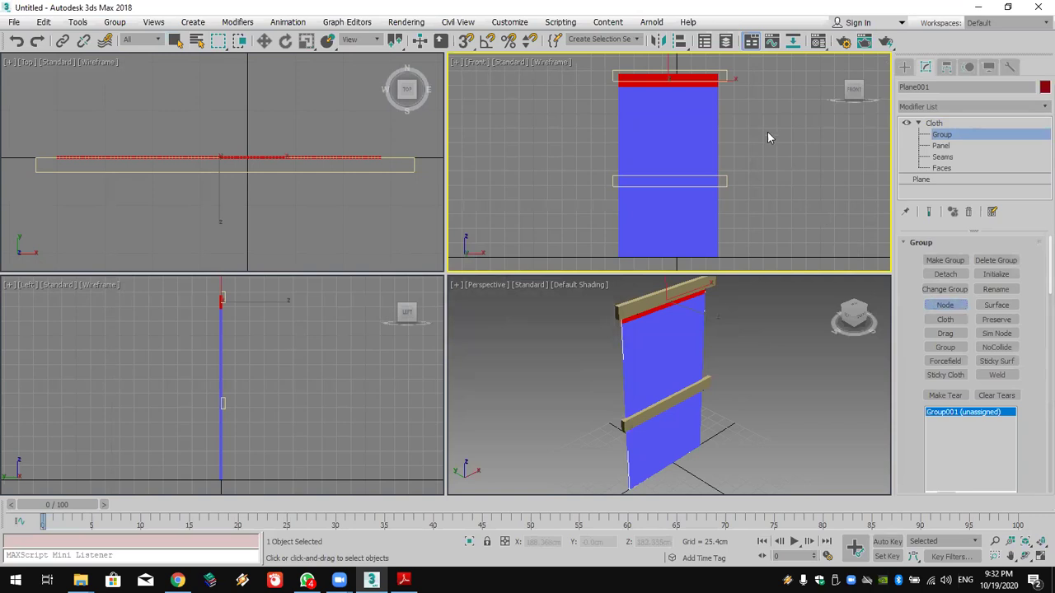
pyautogui.click(722, 79)
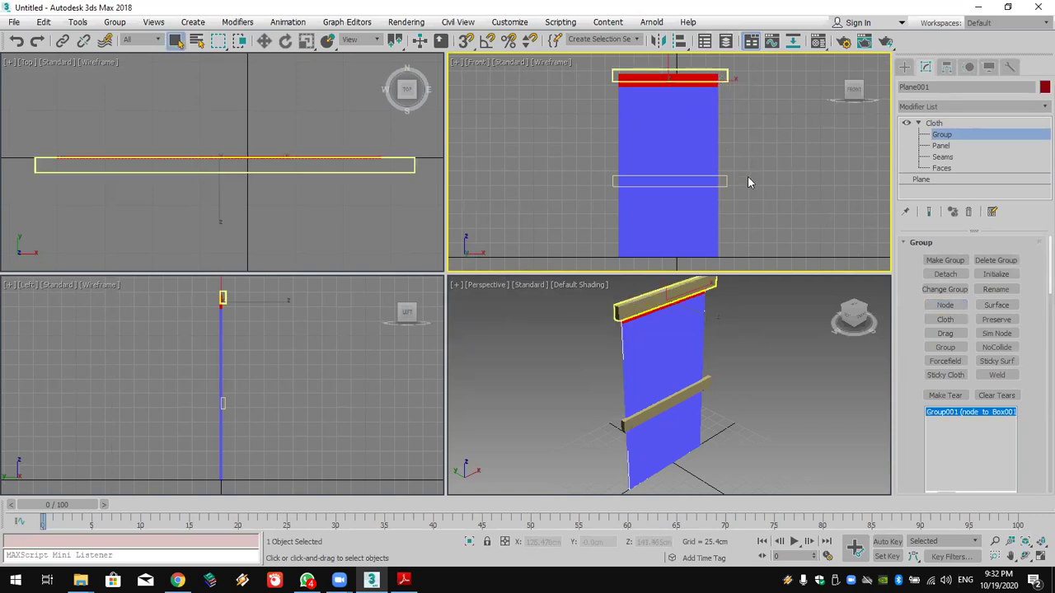
# Step: Make a second cloth group from the vertices around the lower box and attach it as a node to that box
pyautogui.moveTo(738, 171); pyautogui.dragTo(603, 188)
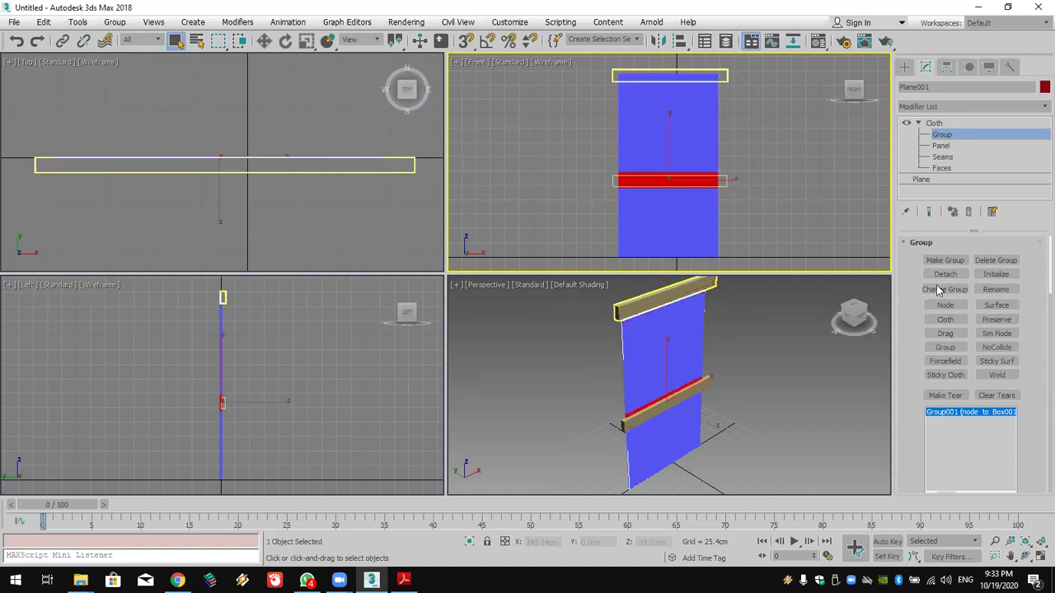
pyautogui.click(943, 260)
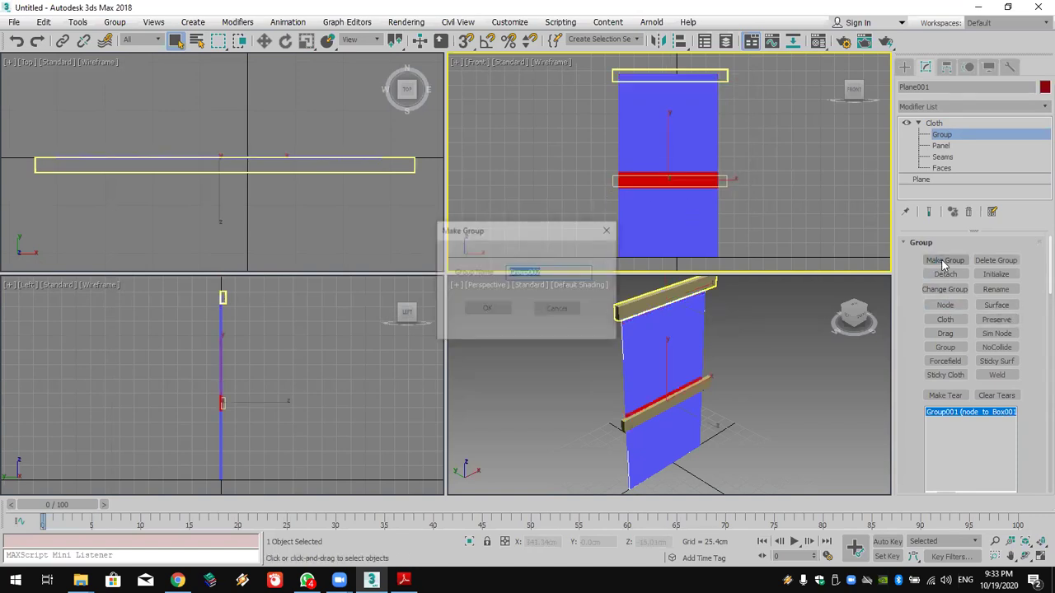
pyautogui.click(486, 308)
pyautogui.click(943, 306)
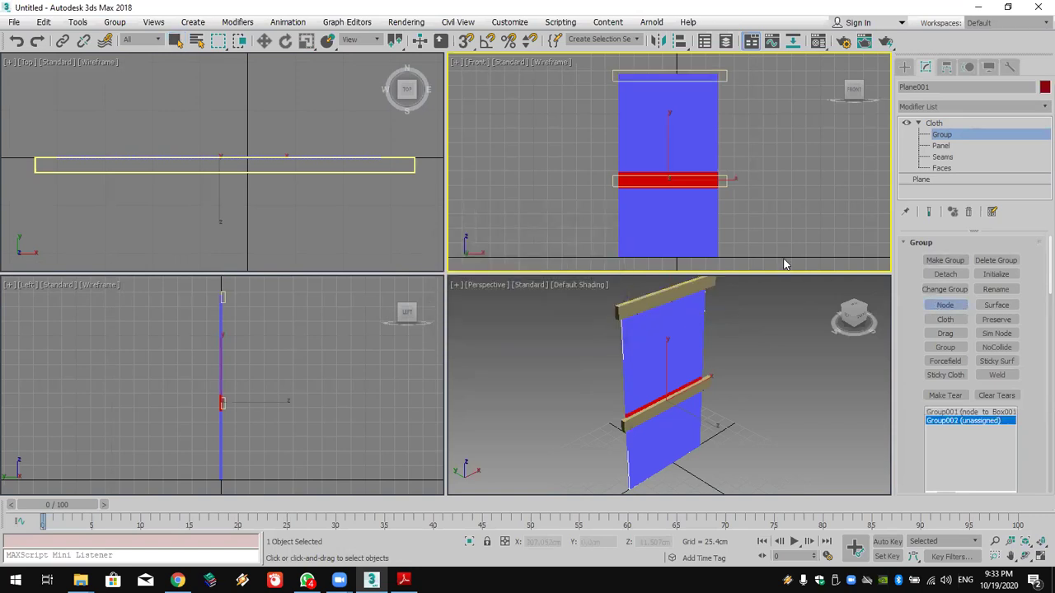
pyautogui.click(722, 179)
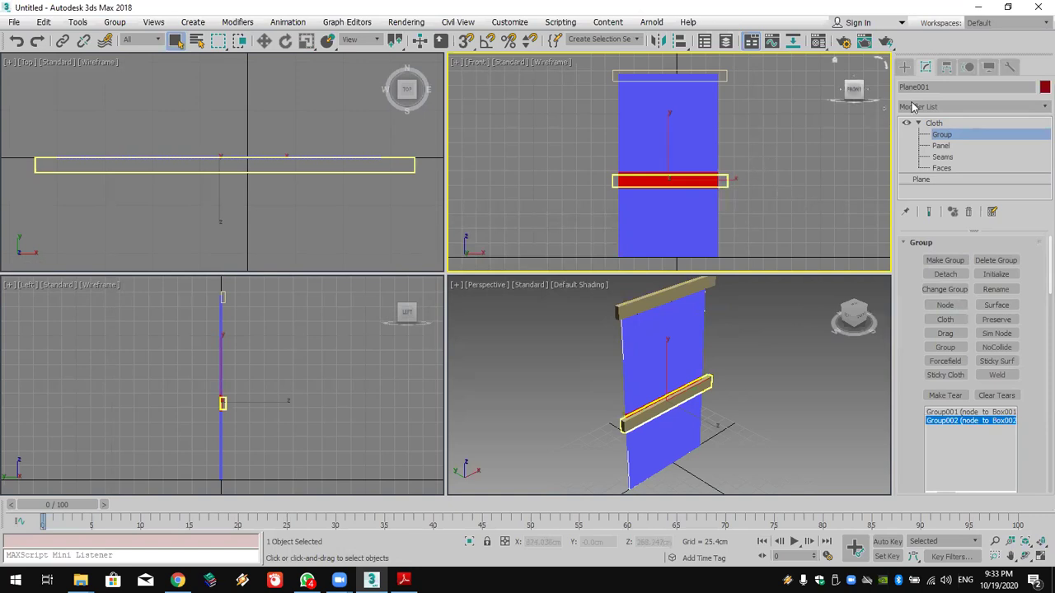
pyautogui.click(961, 132)
pyautogui.click(961, 125)
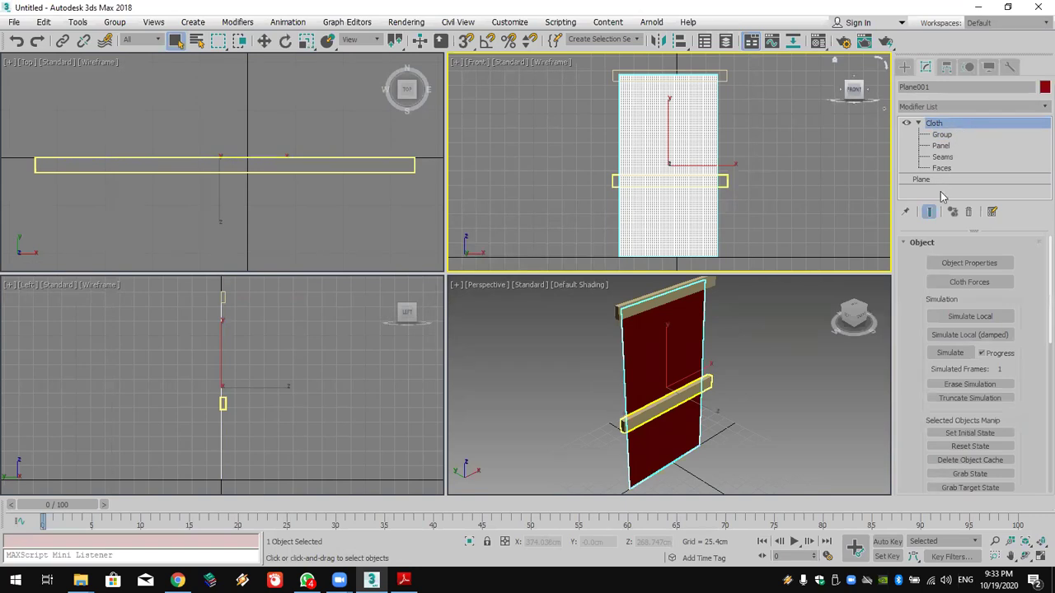
# Step: Try to run the local cloth simulation on the plane
pyautogui.click(971, 318)
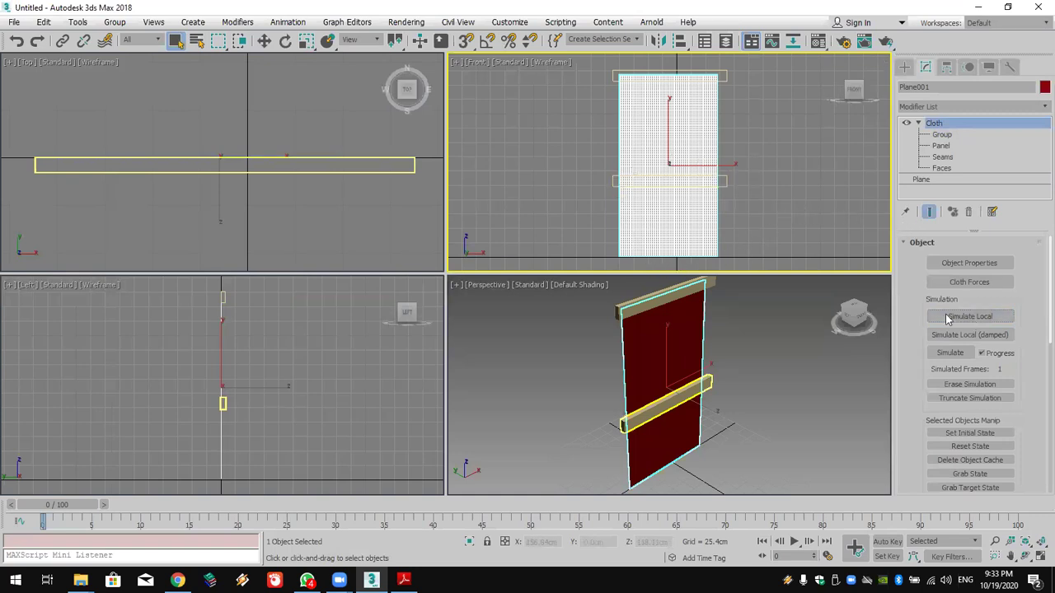
pyautogui.click(1003, 322)
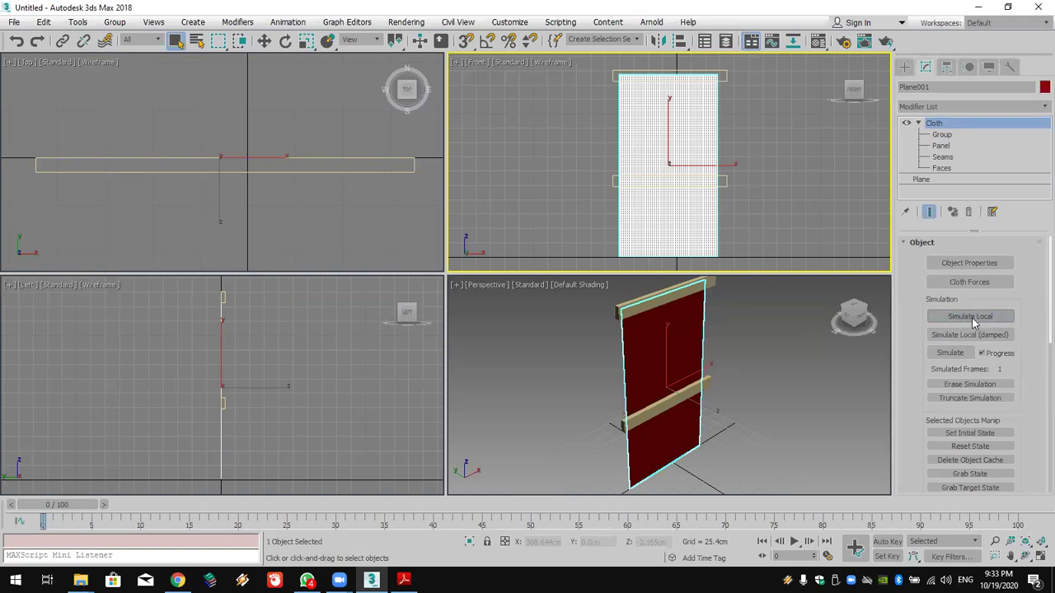
pyautogui.click(970, 321)
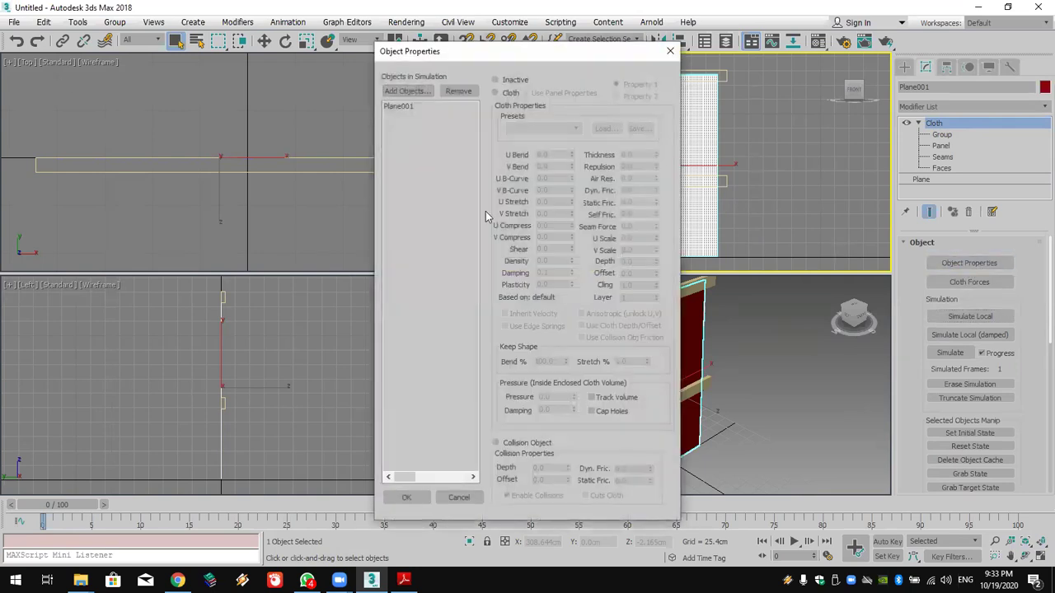
# Step: Define the plane as Cloth with the Satin preset in the simulation's object properties and run the local simulation
pyautogui.click(400, 105)
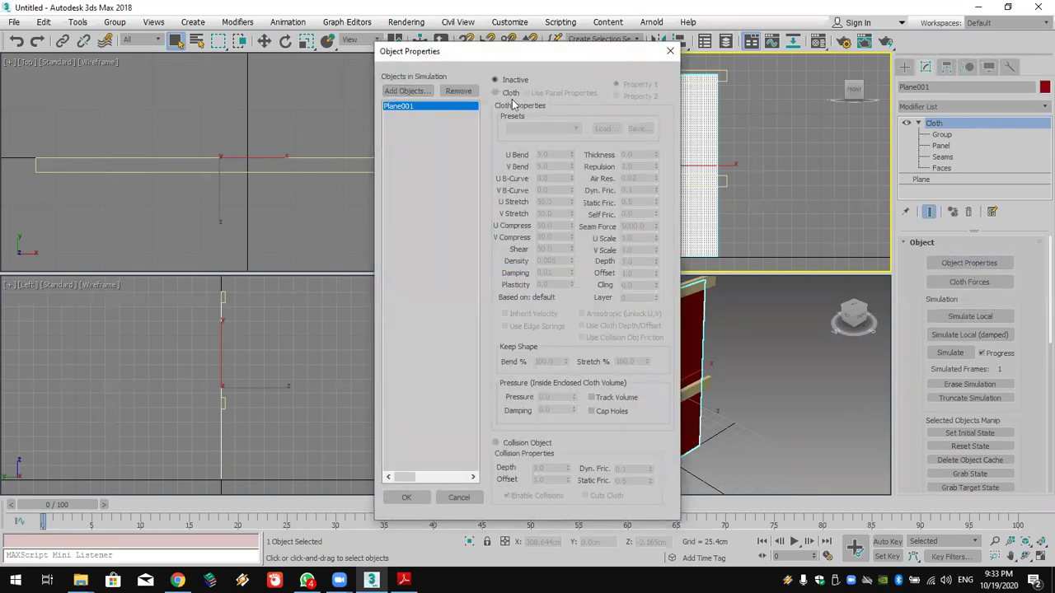
pyautogui.click(508, 94)
pyautogui.click(558, 130)
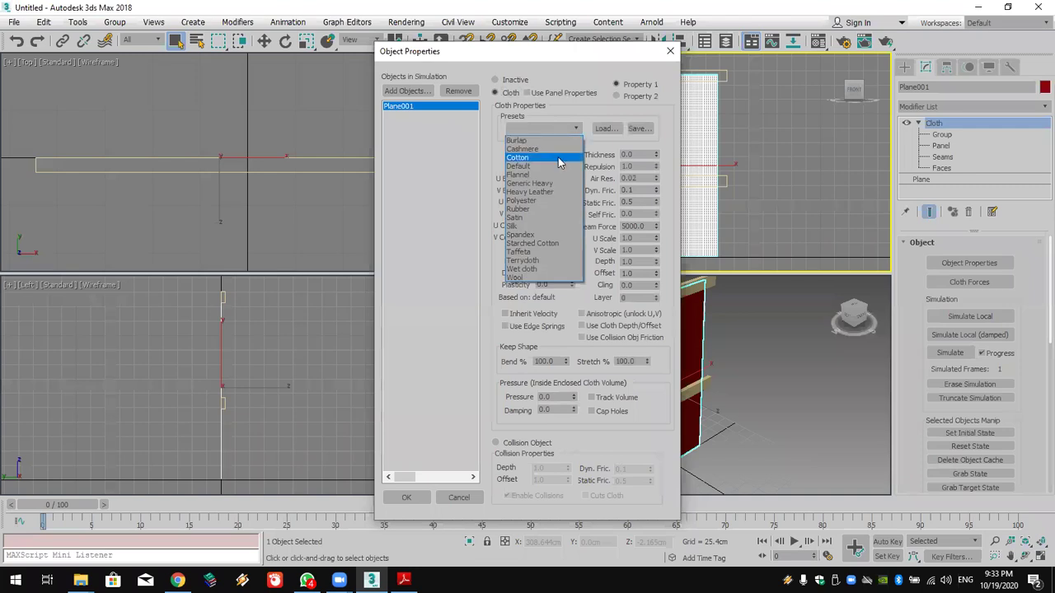
pyautogui.click(559, 225)
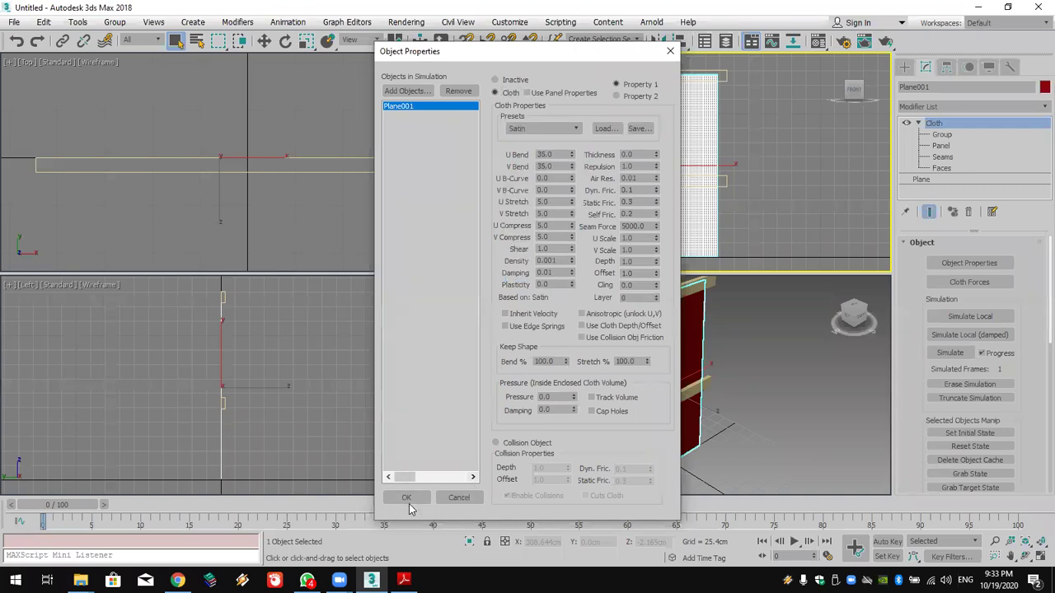
pyautogui.click(986, 320)
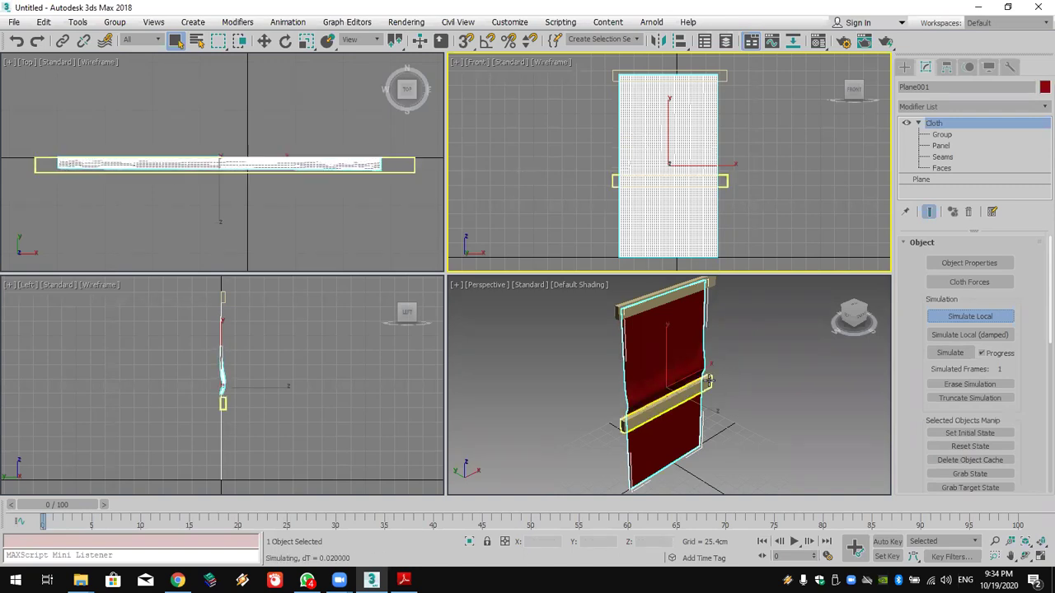
# Step: Scale the lower box uniformly to about 44% and the upper box to about 34% to gather the curtain
pyautogui.click(708, 379)
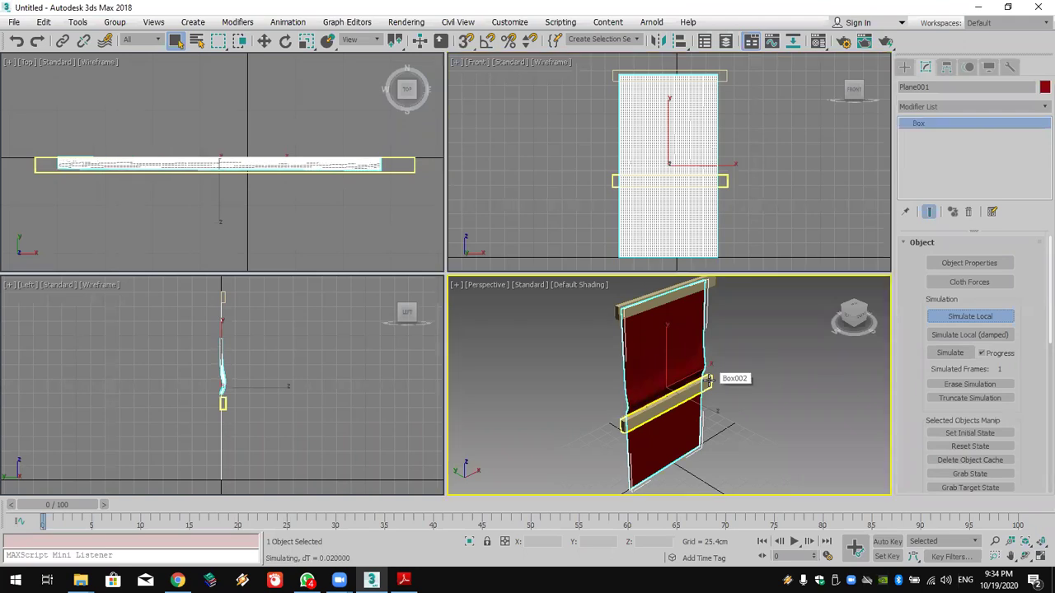
pyautogui.click(306, 41)
pyautogui.moveTo(666, 400); pyautogui.dragTo(674, 535)
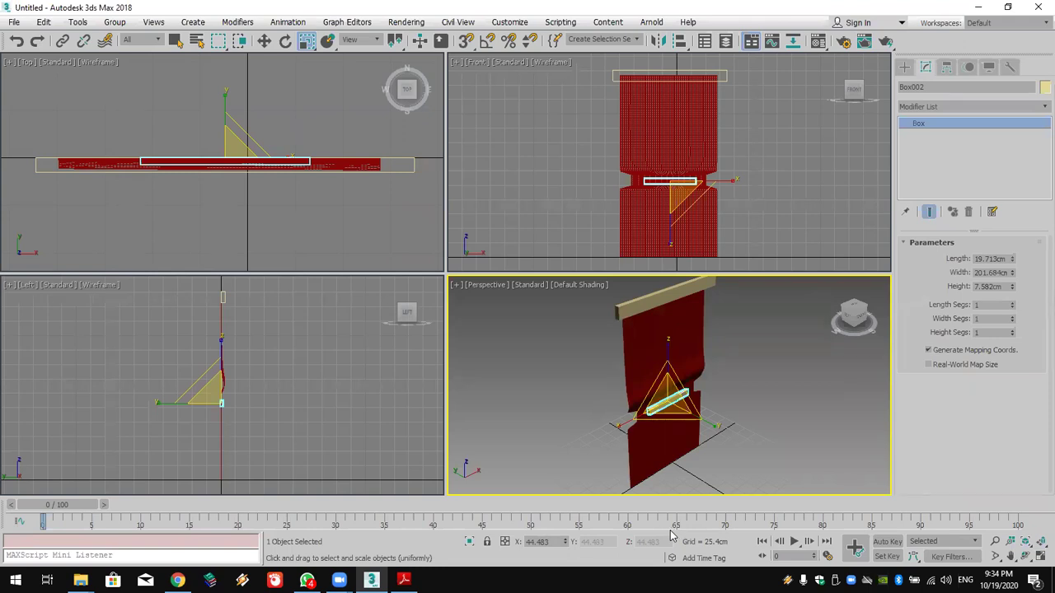
pyautogui.click(726, 81)
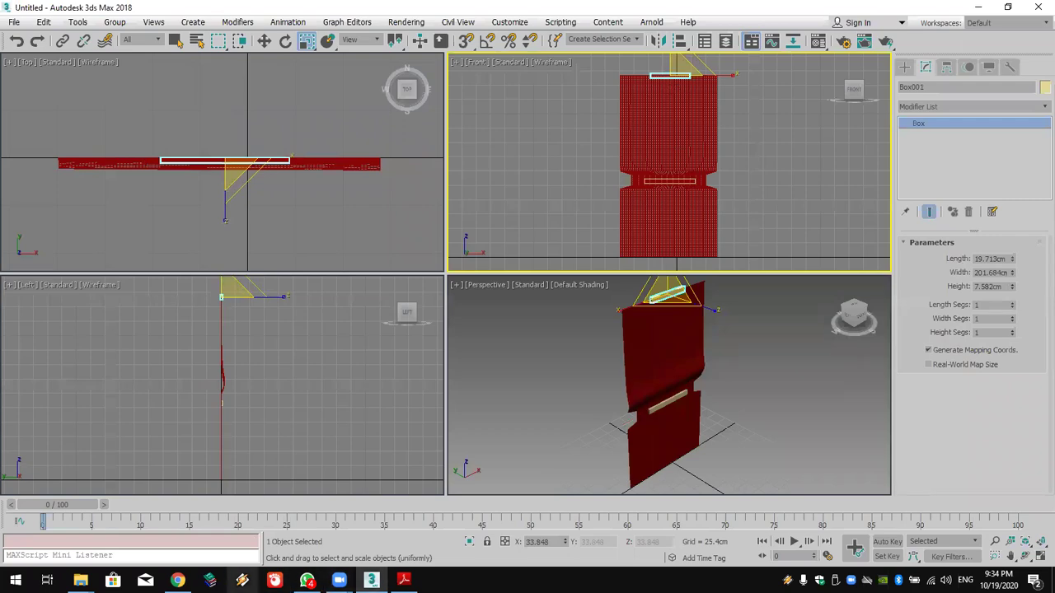
# Step: Switch to Chrome, open the TASMEMAT YouTube channel in a new tab and look through its created playlists
pyautogui.click(177, 580)
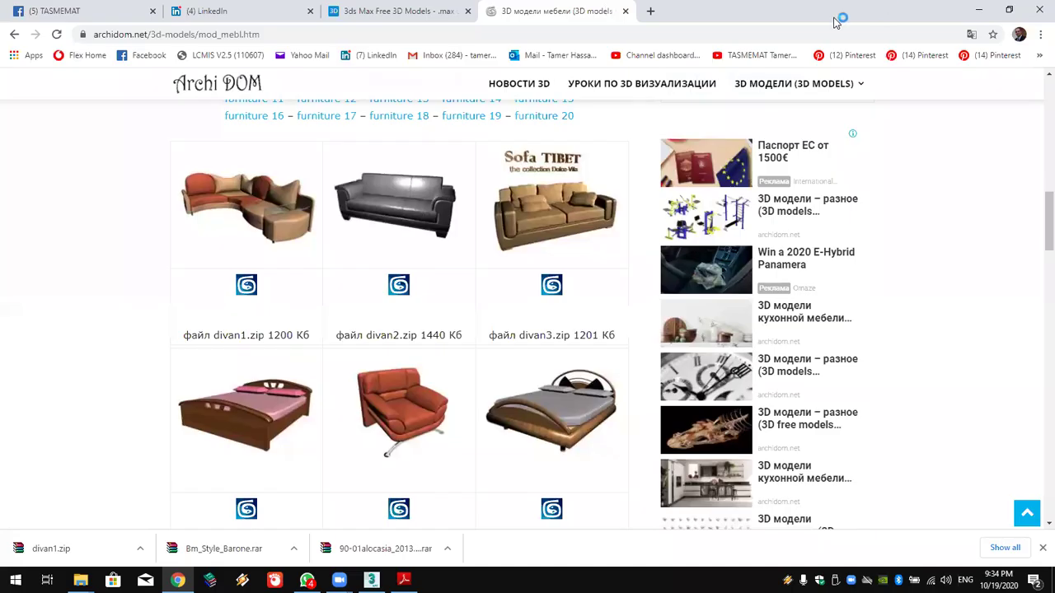
pyautogui.click(650, 12)
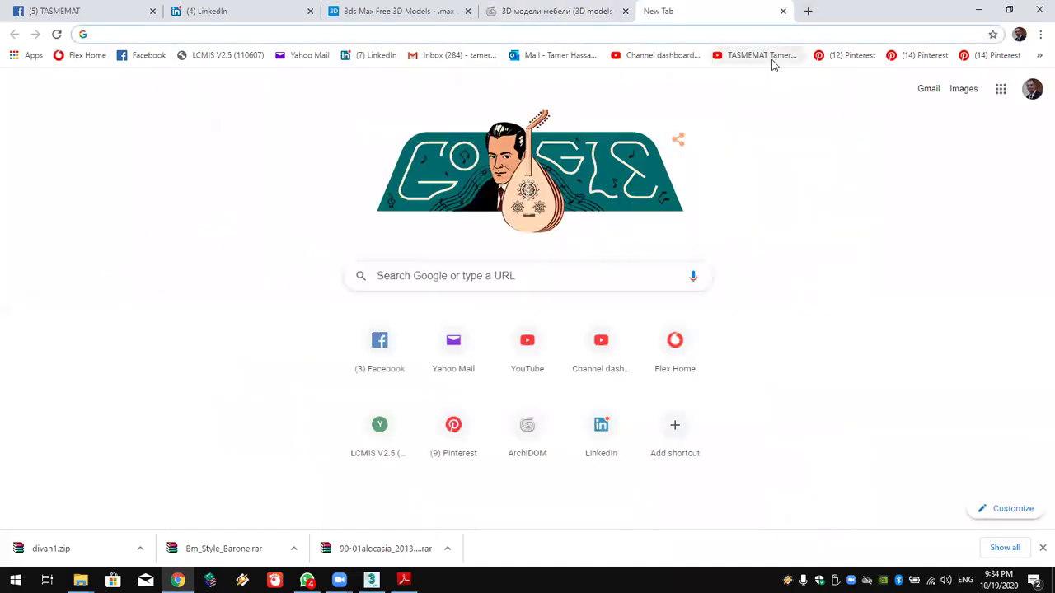
pyautogui.click(772, 56)
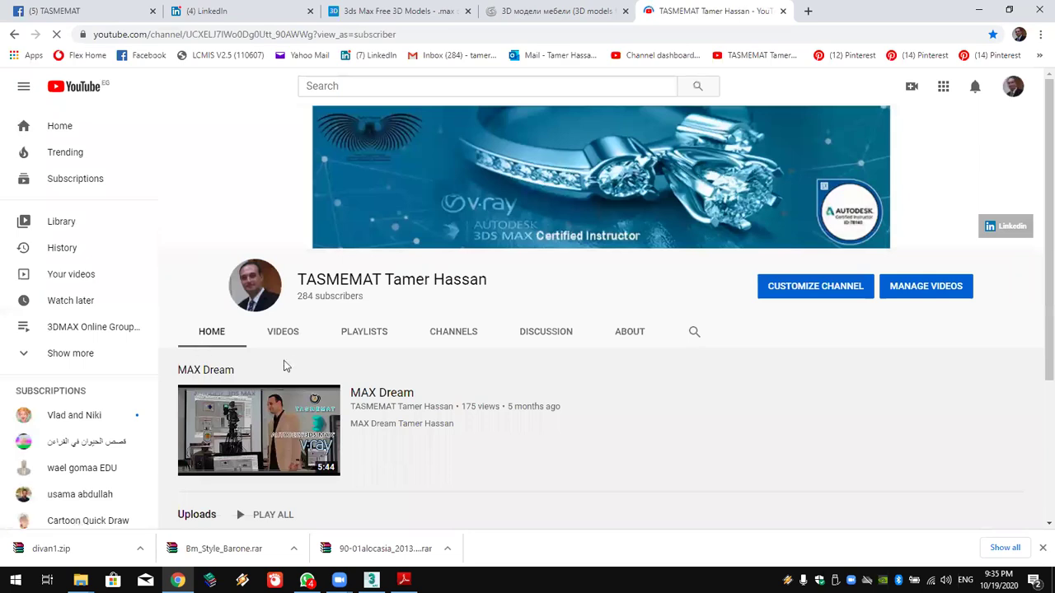
pyautogui.click(358, 334)
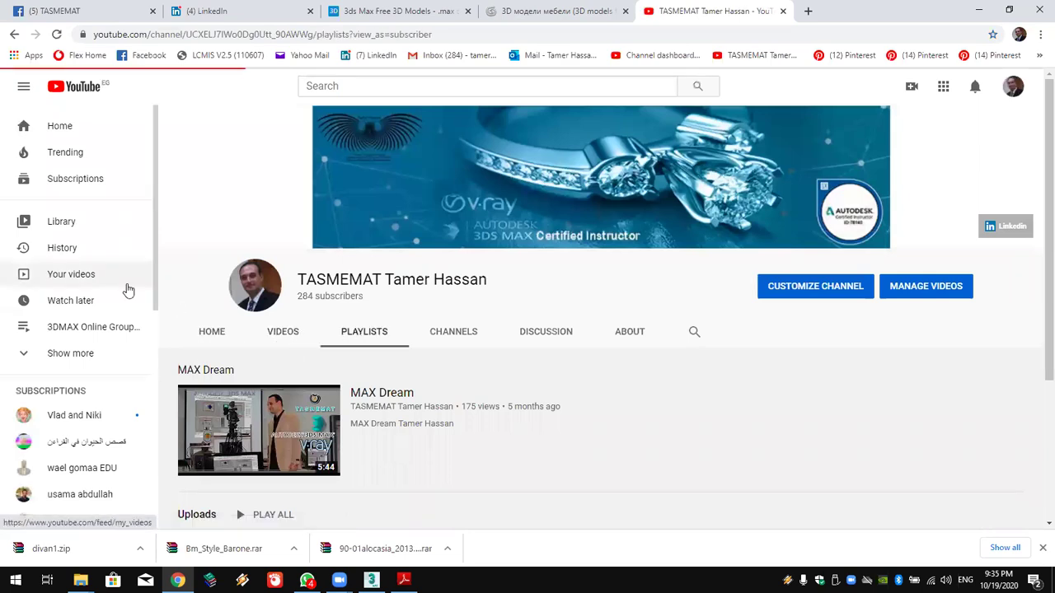
pyautogui.scroll(-1, 398, 459)
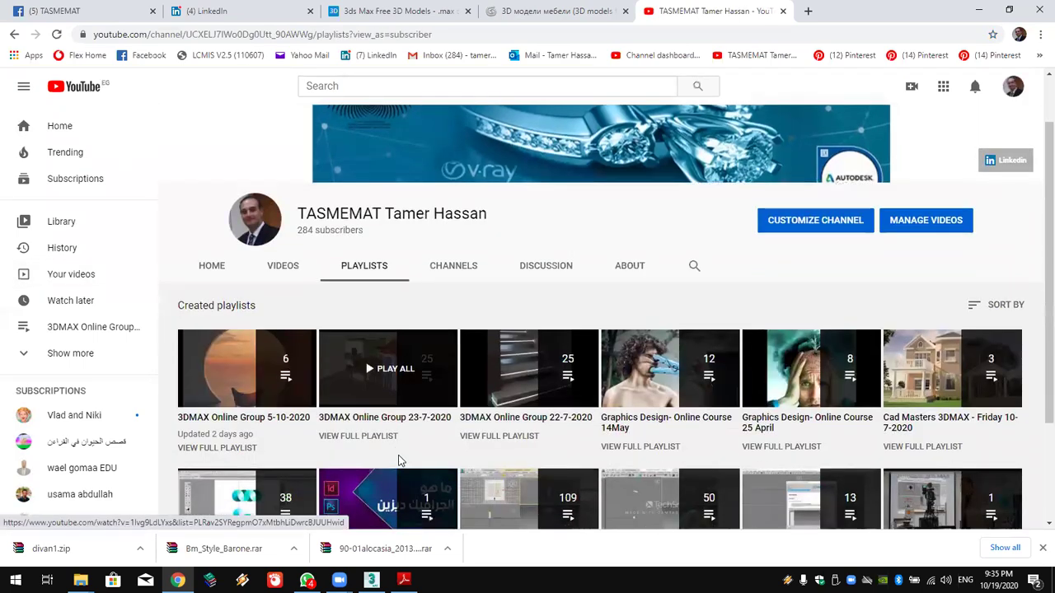
pyautogui.scroll(-2, 398, 460)
pyautogui.scroll(-1, 726, 500)
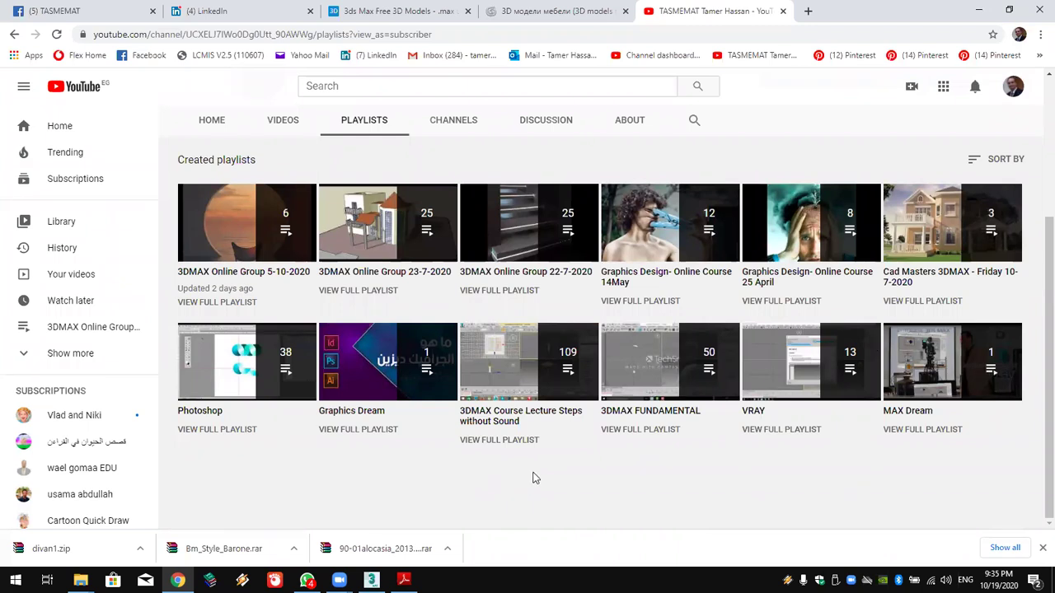
# Step: Open the 3DMAX FUNDAMENTAL playlist and look over its list of lesson videos
pyautogui.click(633, 388)
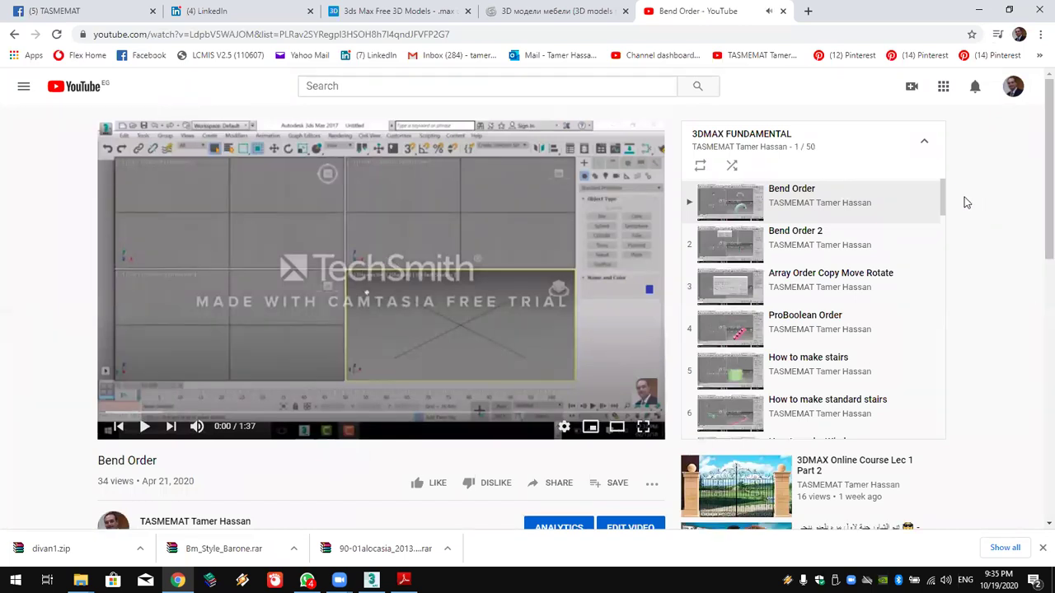
pyautogui.tripleClick(951, 212)
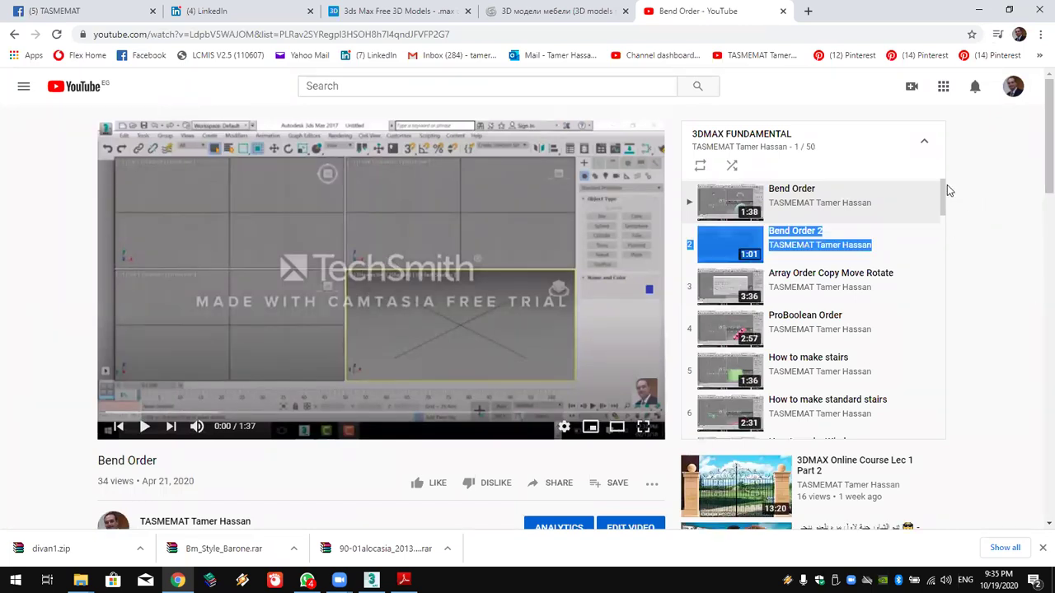
pyautogui.moveTo(945, 196)
pyautogui.mouseDown()
pyautogui.moveTo(914, 284)
pyautogui.moveTo(914, 421)
pyautogui.moveTo(937, 341)
pyautogui.moveTo(920, 200)
pyautogui.moveTo(931, 189)
pyautogui.mouseUp()
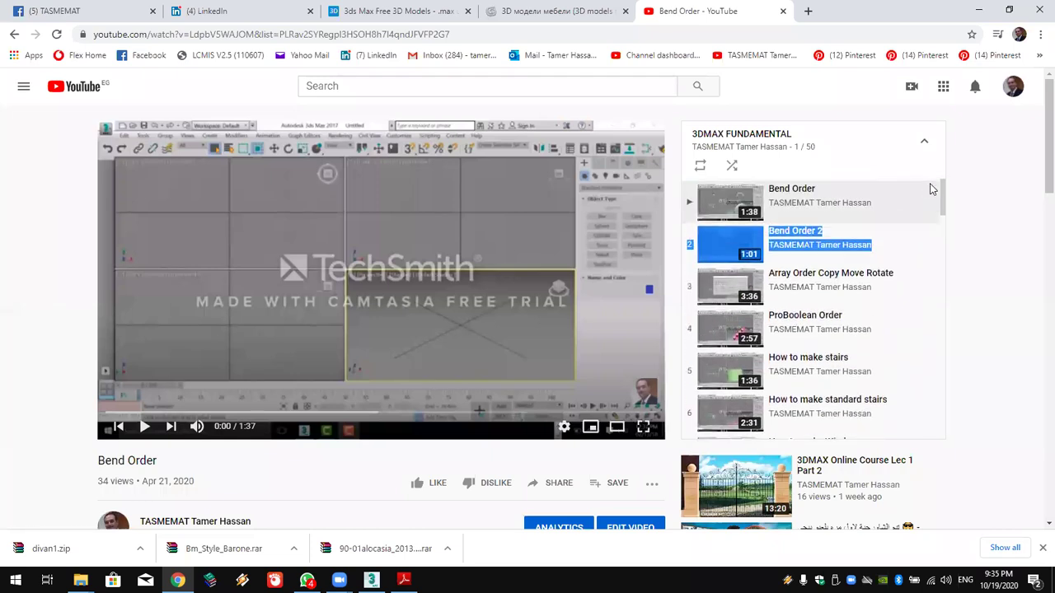
pyautogui.click(956, 247)
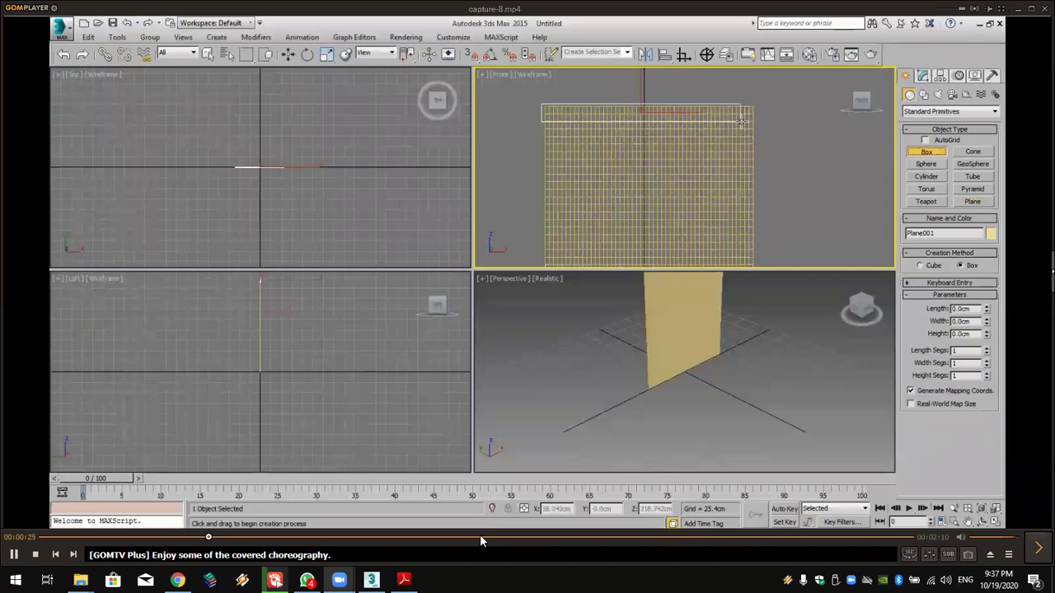
# Step: Skip through capture-8.mp4 in GOM Player to review the curtain's plane, boxes and cloth group setup
pyautogui.click(224, 537)
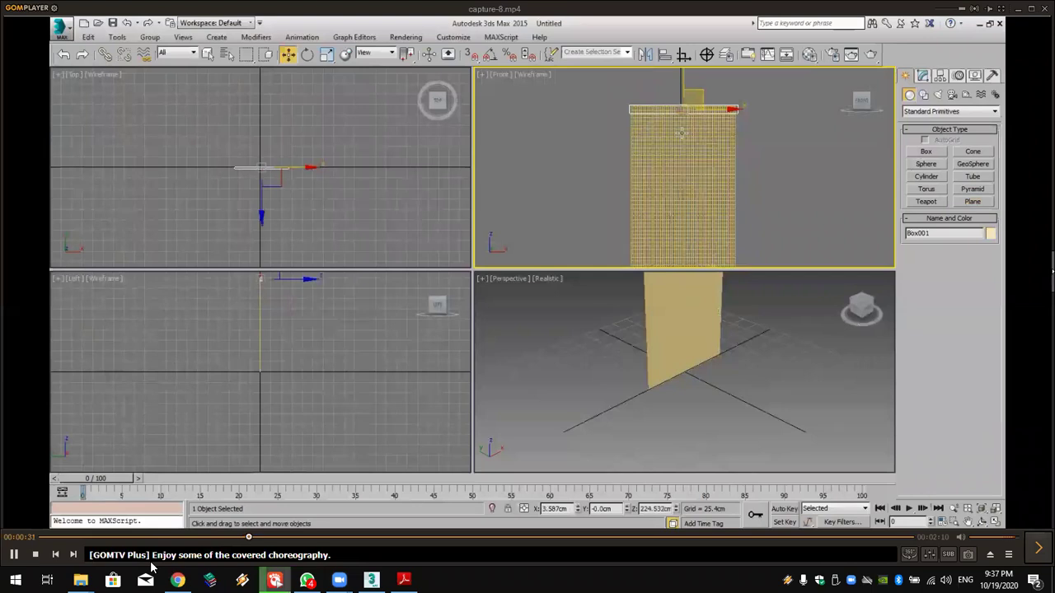
pyautogui.click(305, 538)
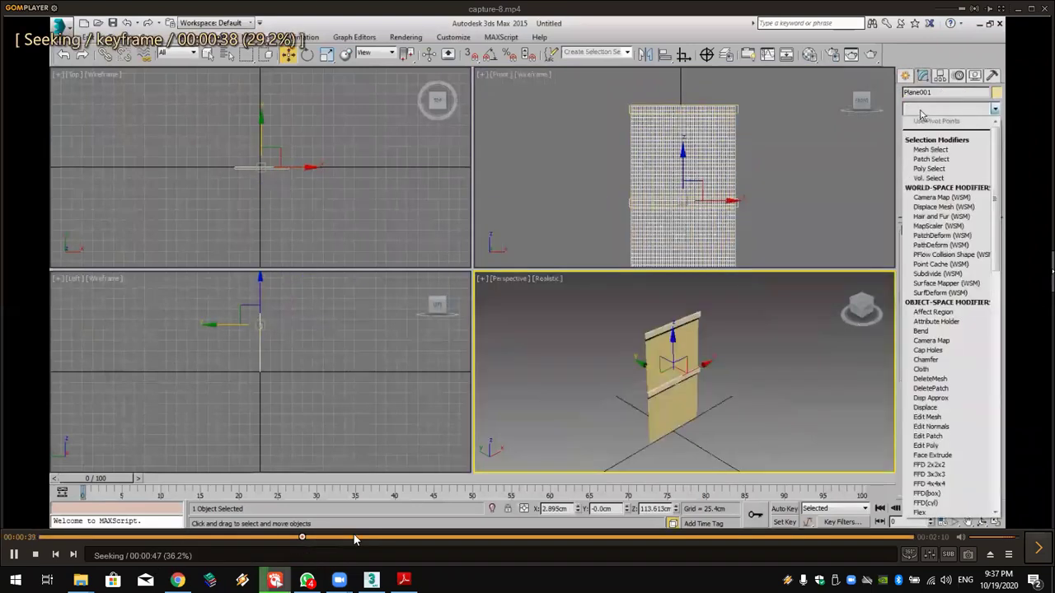
pyautogui.click(363, 537)
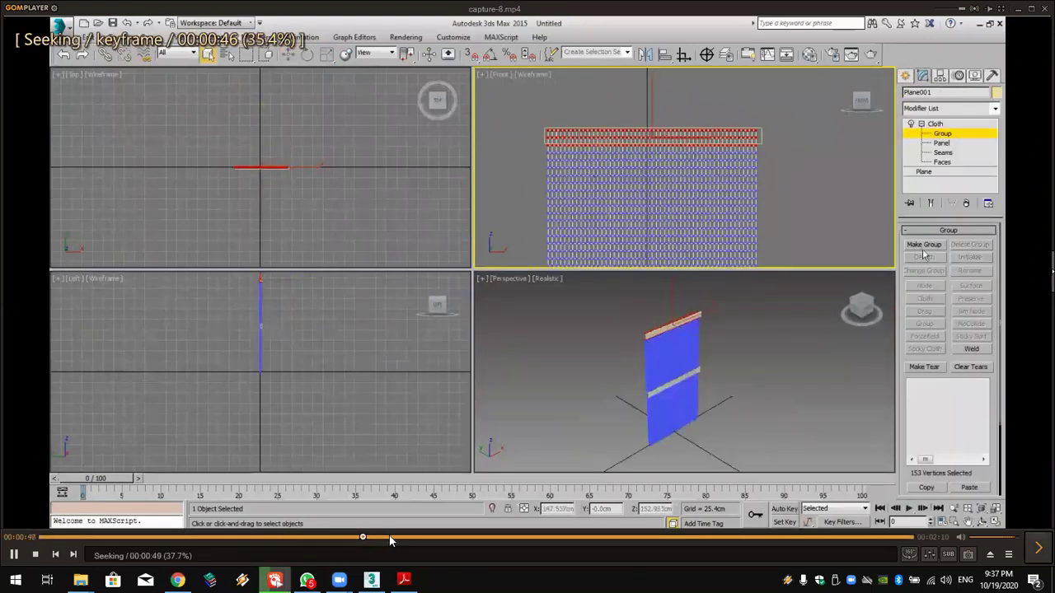
pyautogui.click(397, 538)
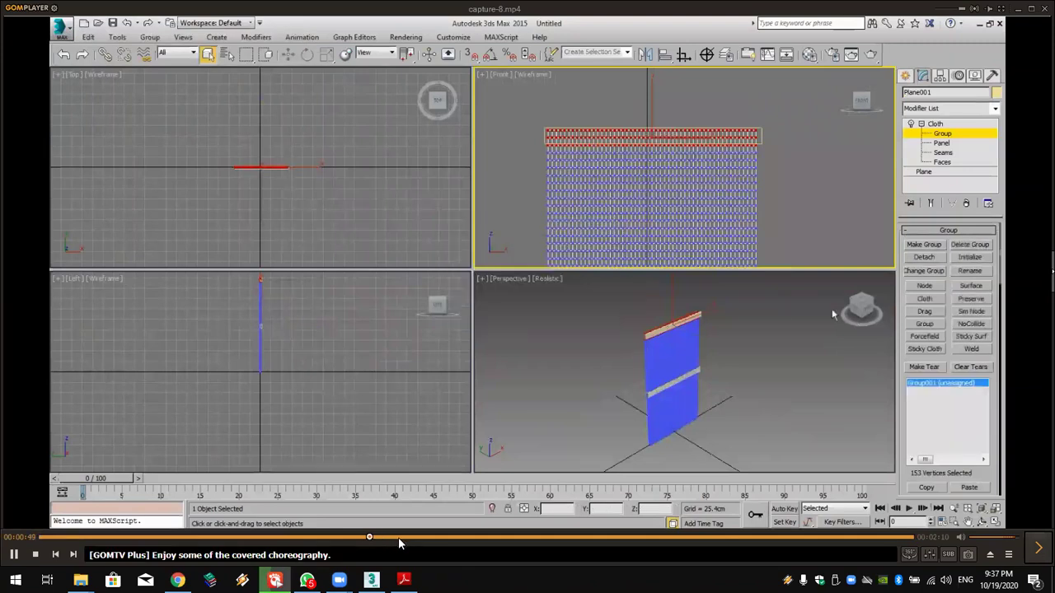
pyautogui.click(458, 537)
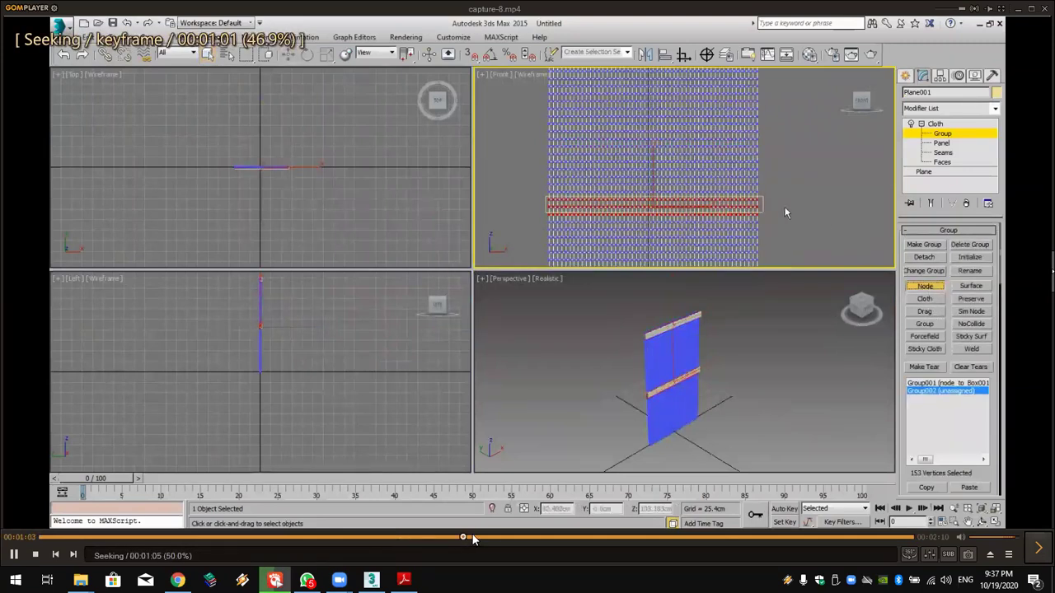
pyautogui.click(495, 537)
pyautogui.click(521, 537)
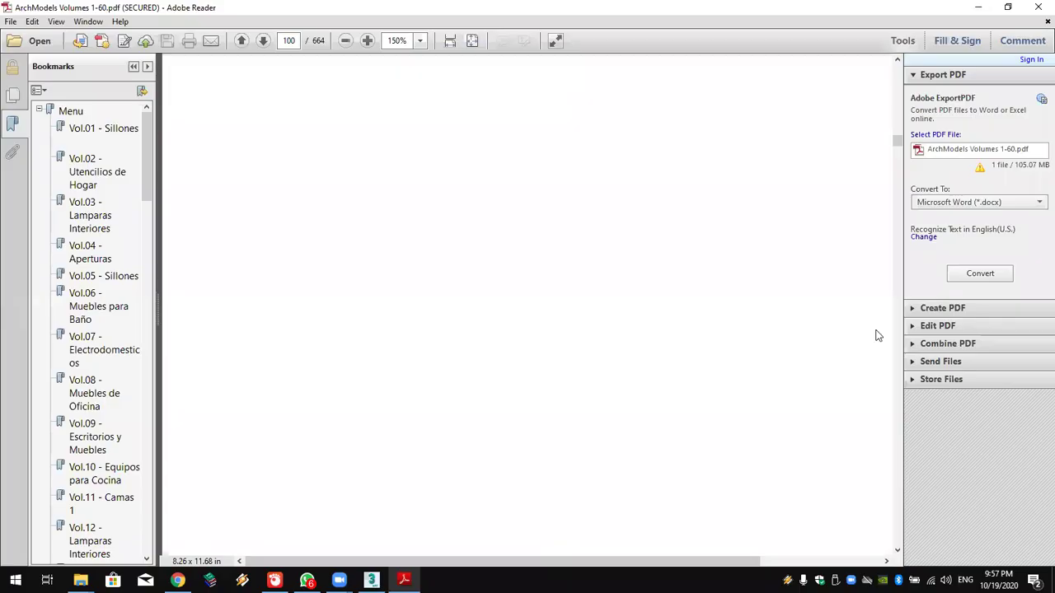
# Step: Switch from the ArchModels PDF back to 3ds Max and reset the scene without saving the changes
pyautogui.click(897, 99)
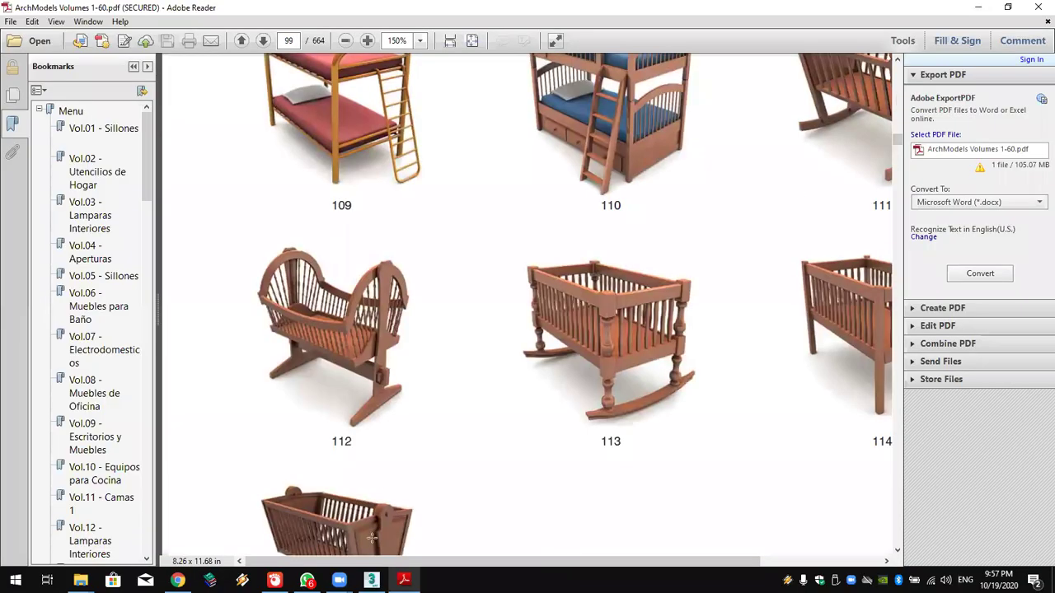
pyautogui.click(371, 580)
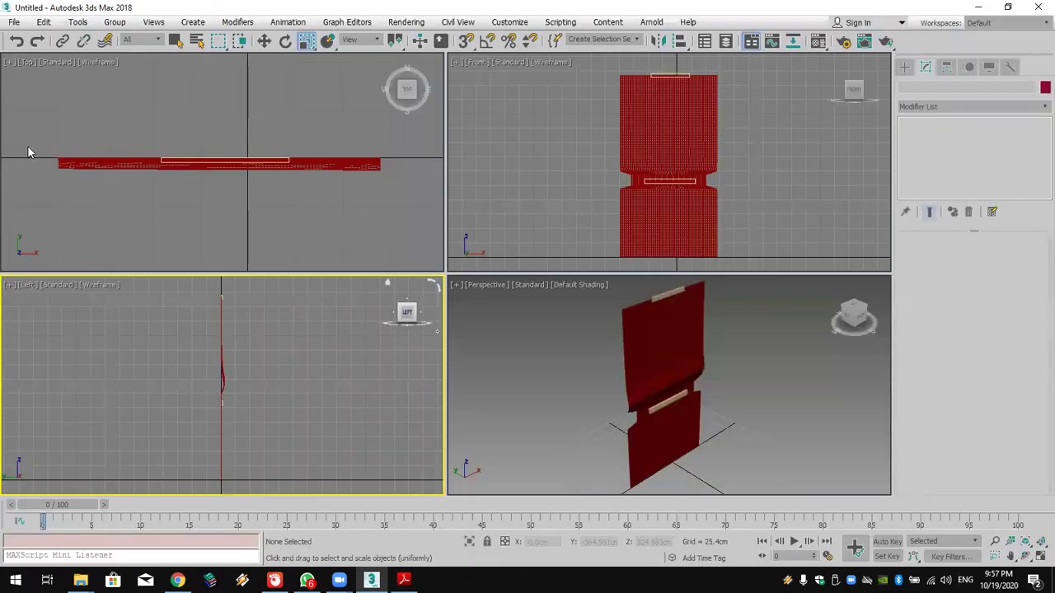
pyautogui.click(14, 22)
pyautogui.click(24, 59)
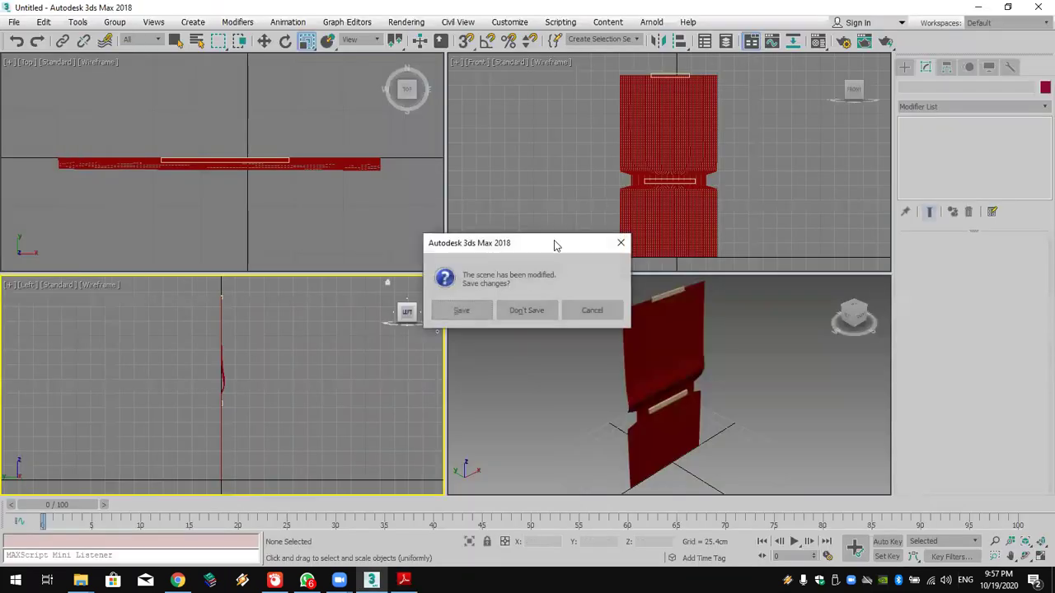
pyautogui.click(524, 313)
pyautogui.click(499, 314)
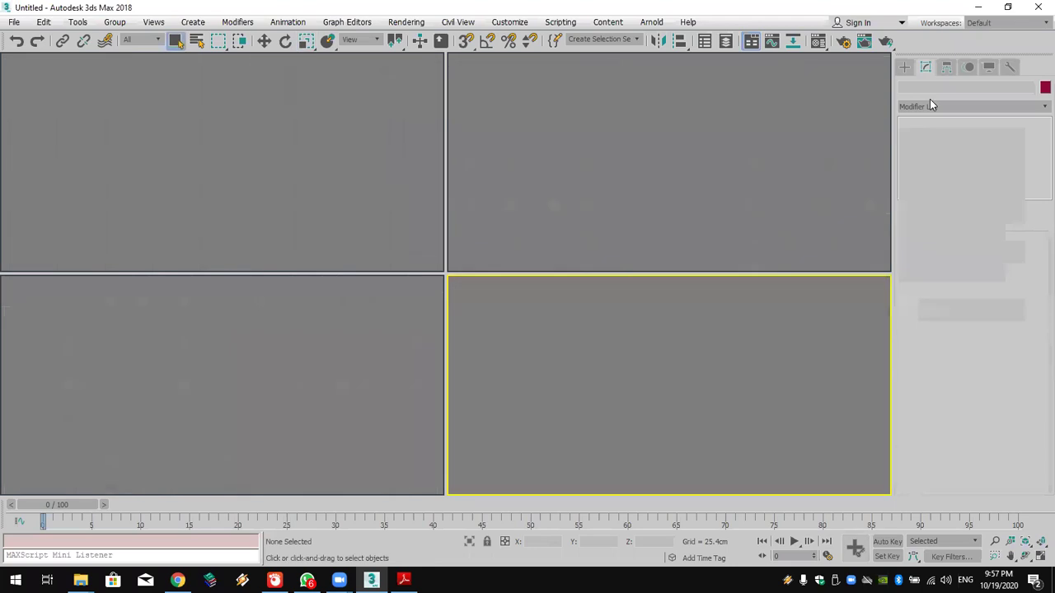
# Step: Create a geosphere with a radius of about 90 cm in the Perspective view and set its segments to 51
pyautogui.click(986, 164)
pyautogui.moveTo(676, 371); pyautogui.dragTo(694, 425)
pyautogui.moveTo(1006, 352); pyautogui.dragTo(1031, 321)
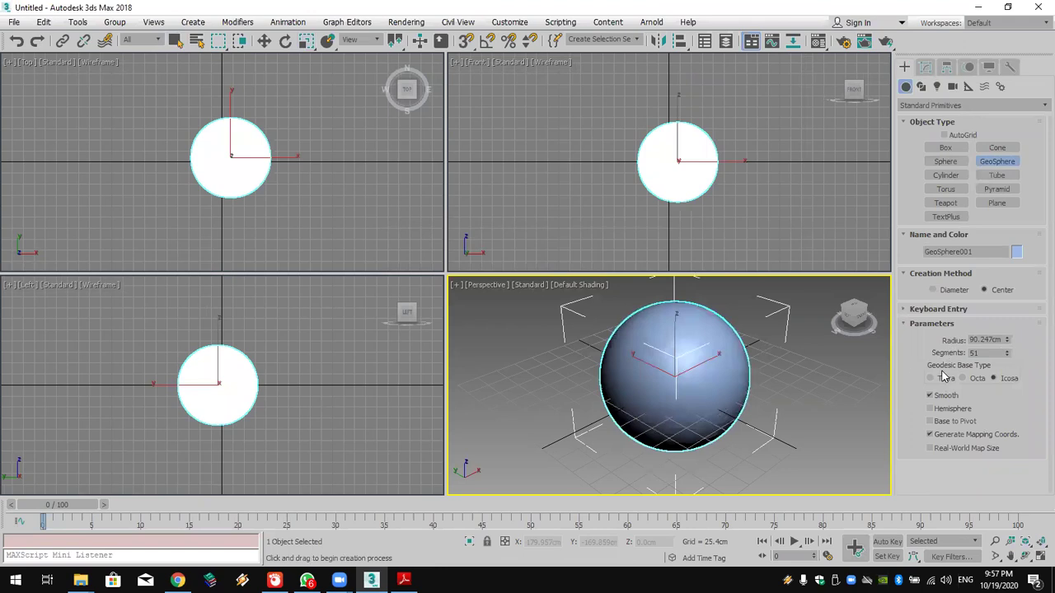
pyautogui.moveTo(735, 366); pyautogui.dragTo(728, 372, button='middle')
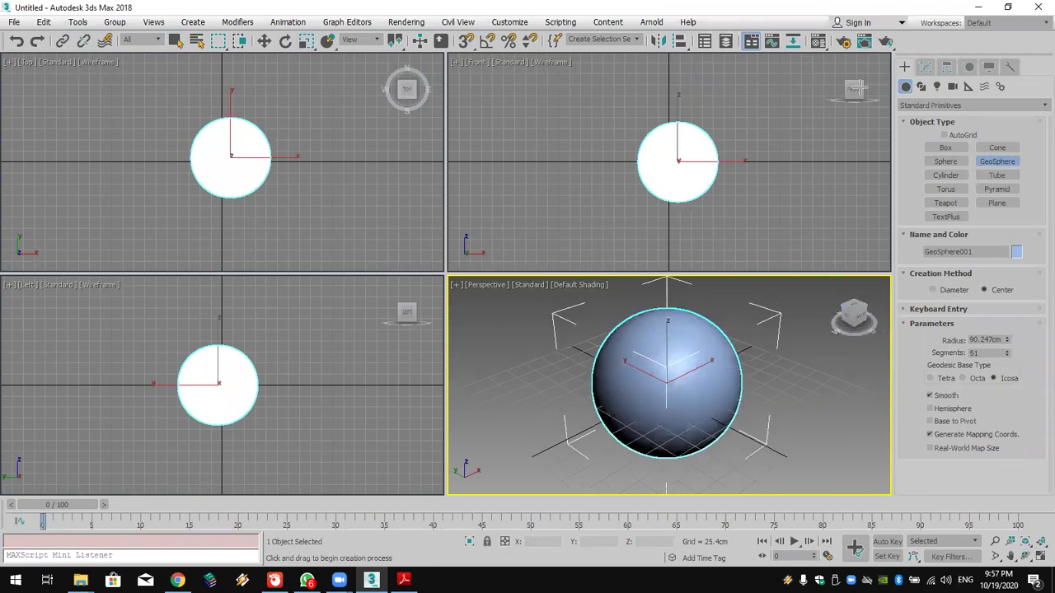
# Step: Apply the ProOptimizer modifier to the geosphere and calculate its optimization level
pyautogui.click(926, 67)
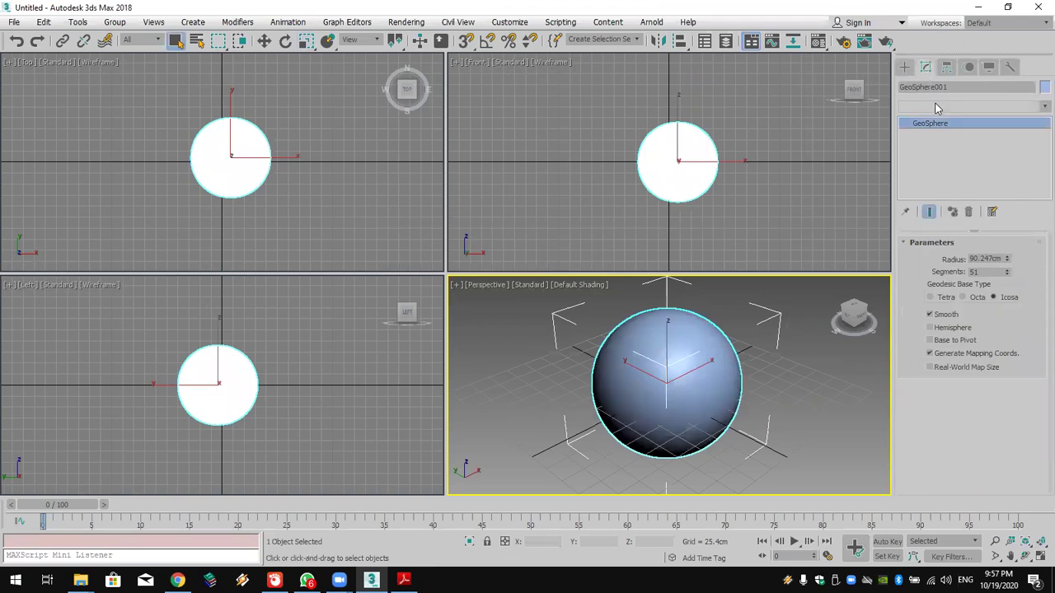
pyautogui.click(935, 106)
pyautogui.write('pro')
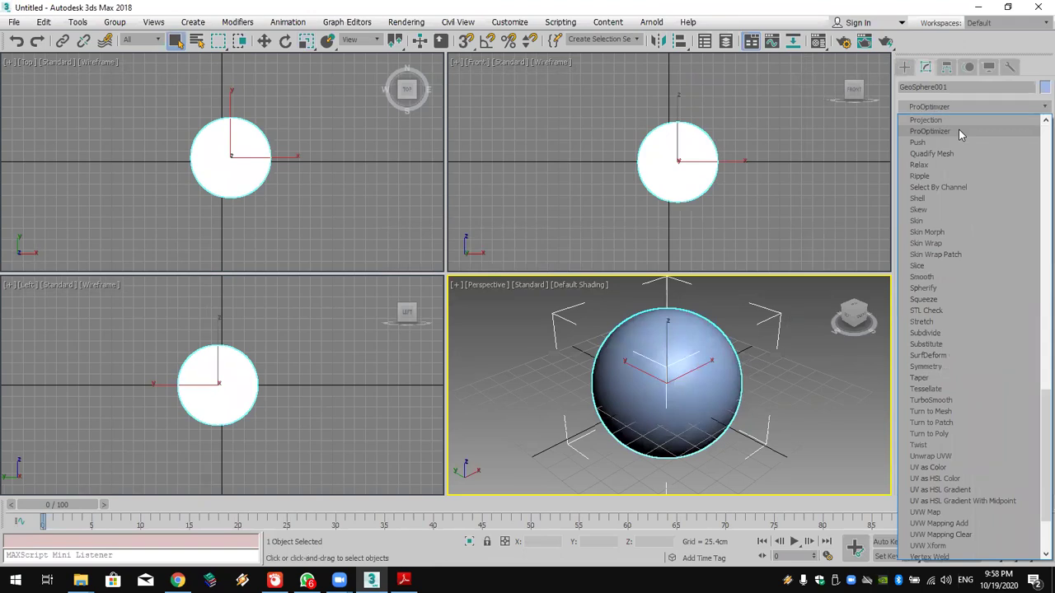
pyautogui.click(958, 130)
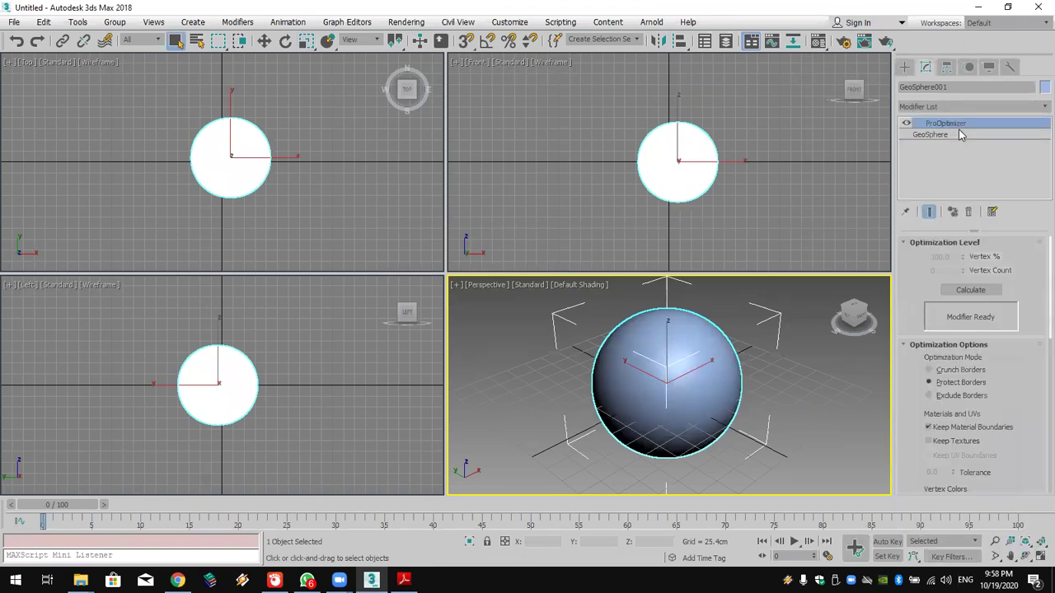
pyautogui.click(978, 293)
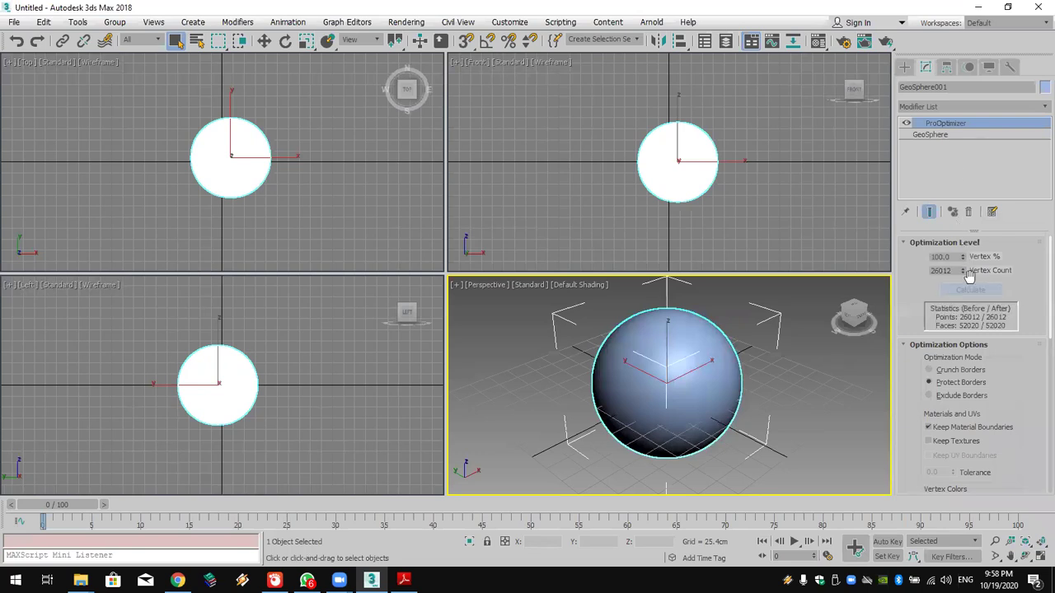
# Step: Try reducing the geosphere to a vertex count of 7, and undo the reduction
pyautogui.doubleClick(954, 269)
pyautogui.write('7')
pyautogui.press('Return')
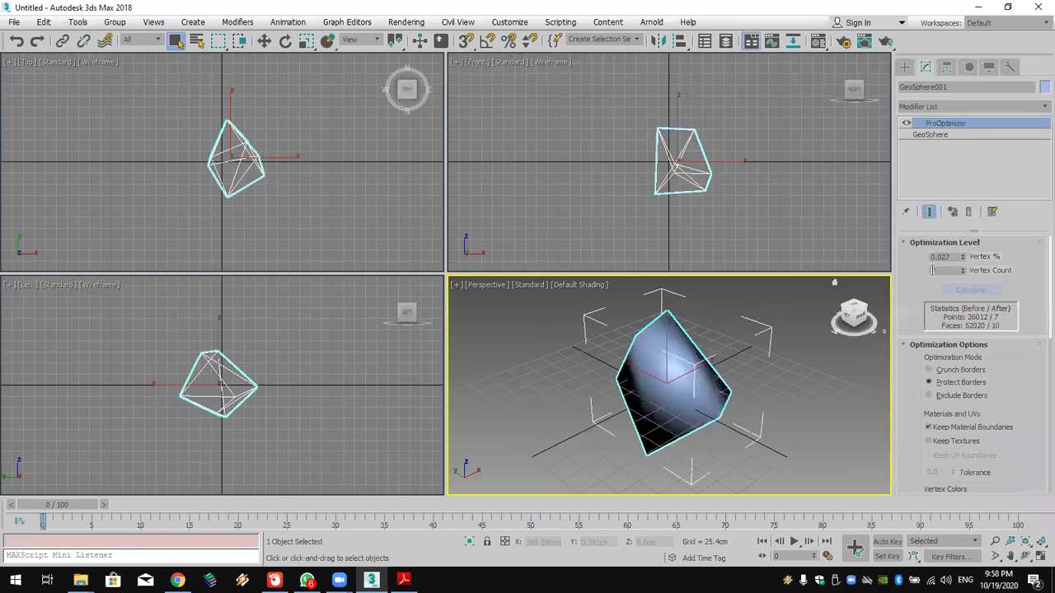
pyautogui.hotkey('ctrl', 'z')
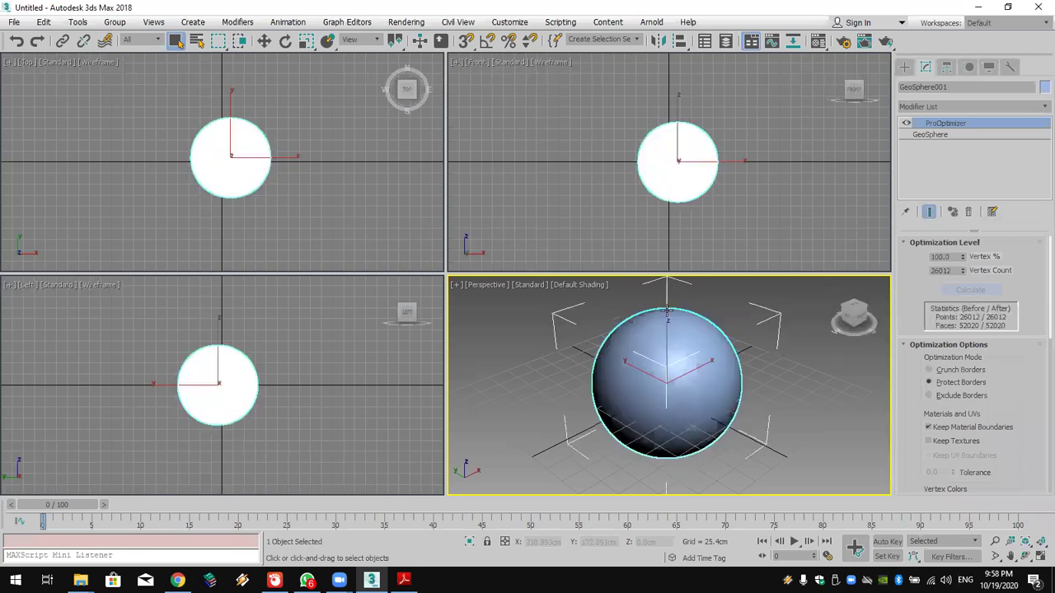
# Step: Show the viewport statistics and reduce the geosphere's ProOptimizer vertex percentage to 2.9
pyautogui.press('7')
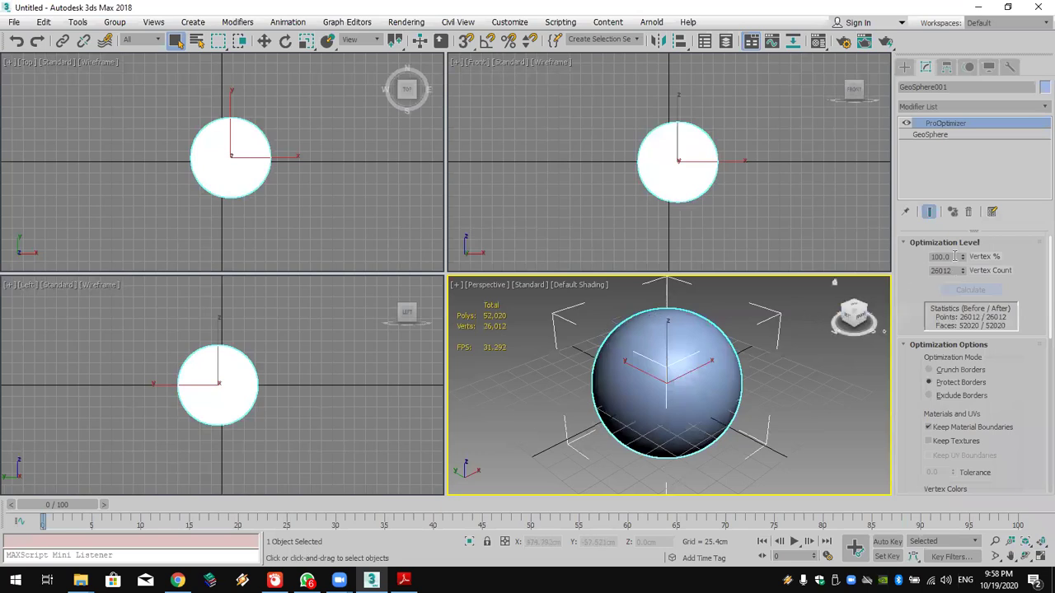
pyautogui.click(1038, 542)
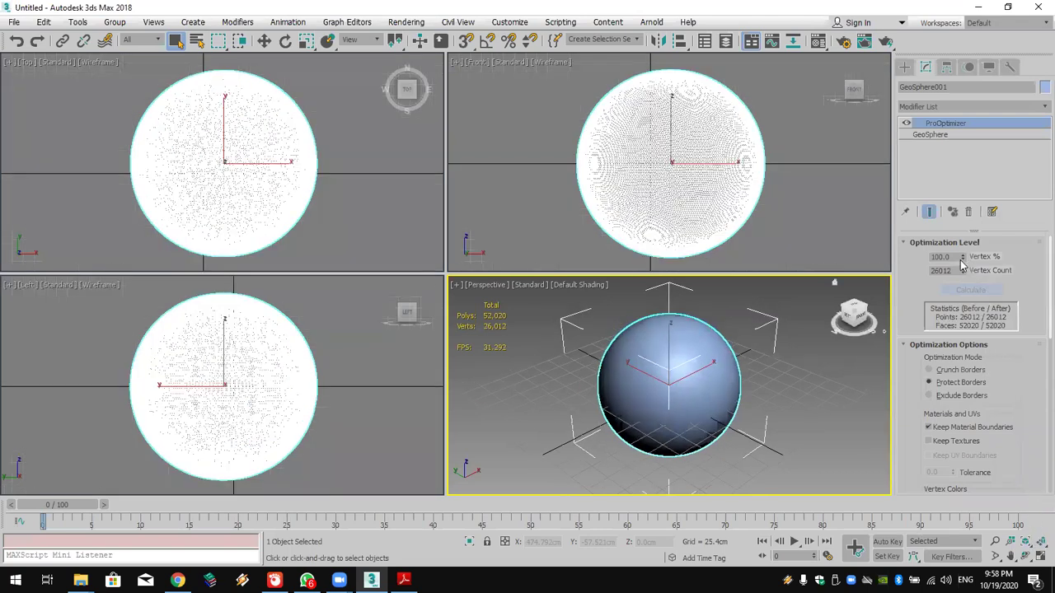
pyautogui.moveTo(963, 259); pyautogui.dragTo(977, 337)
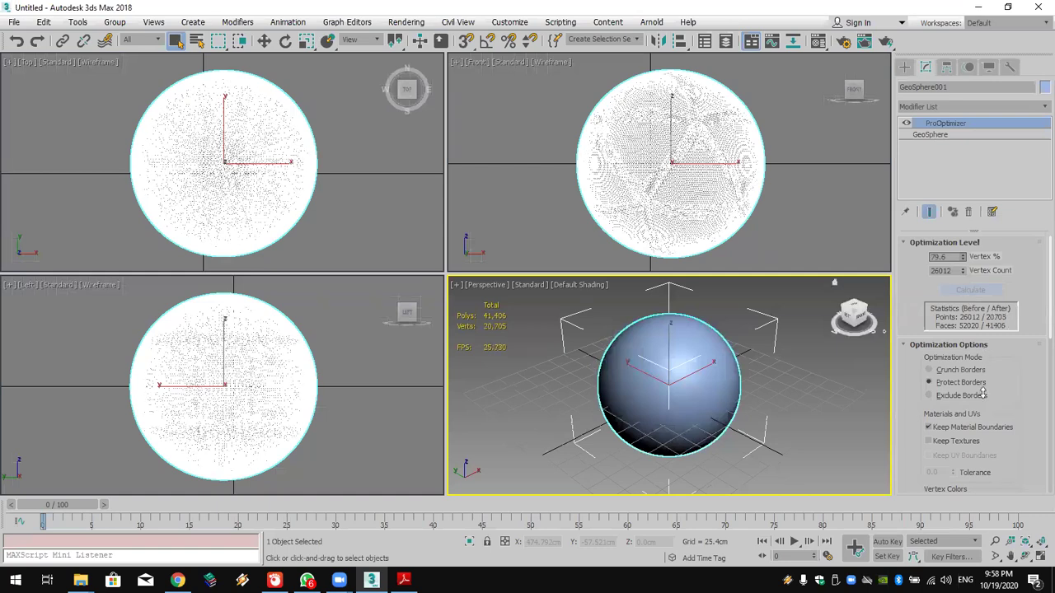
pyautogui.moveTo(964, 257); pyautogui.dragTo(978, 388)
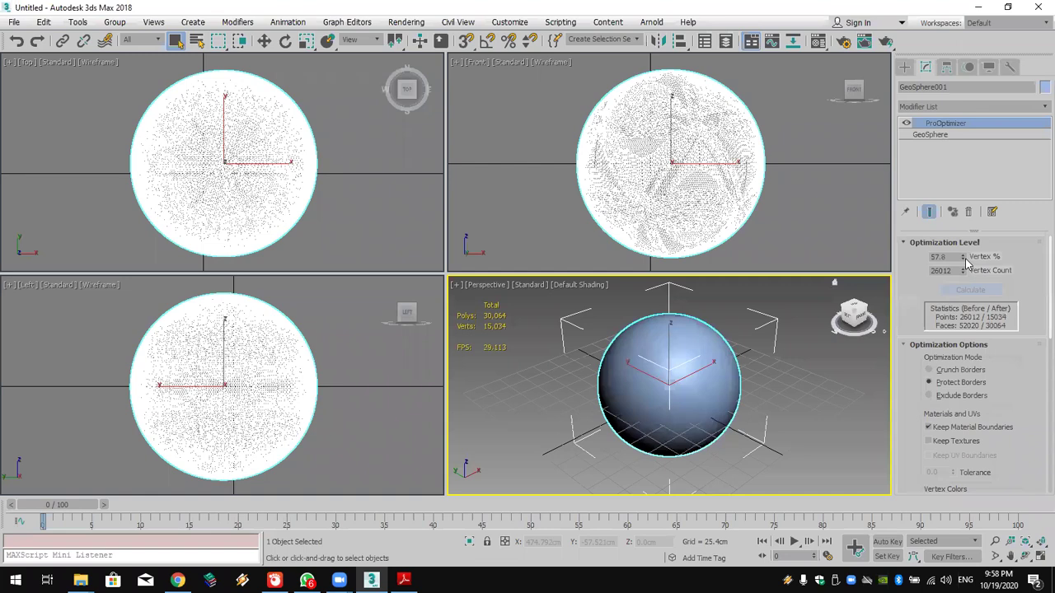
pyautogui.moveTo(968, 261); pyautogui.dragTo(999, 37)
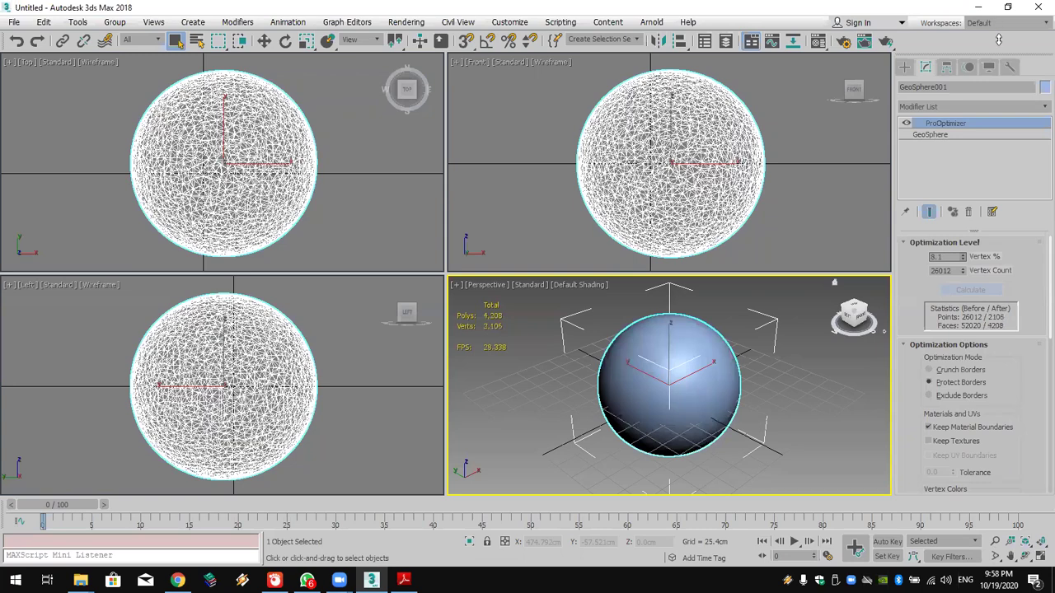
pyautogui.click(960, 260)
pyautogui.click(962, 261)
pyautogui.click(964, 261)
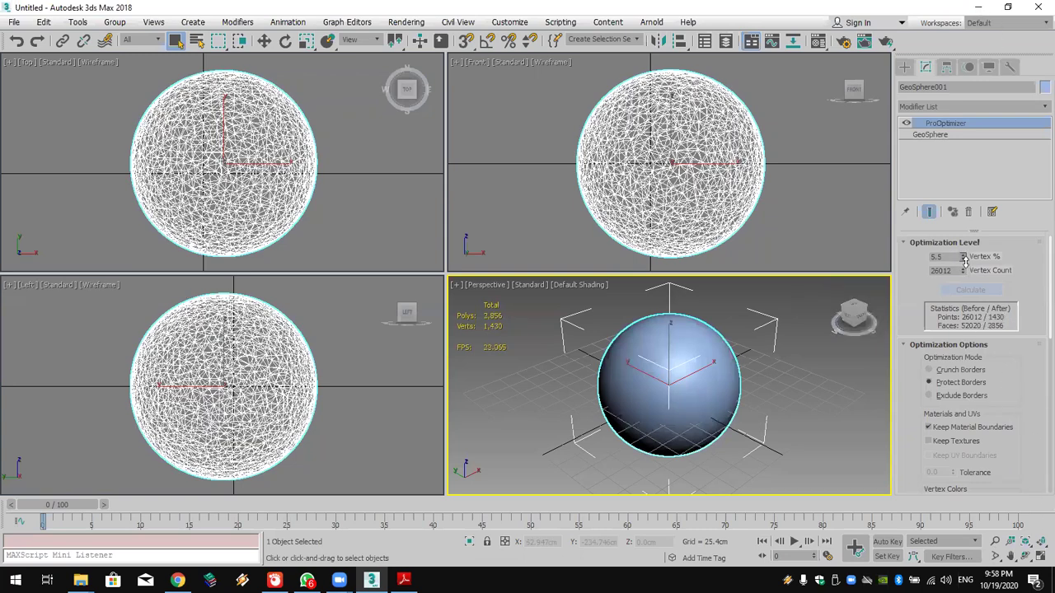
pyautogui.moveTo(965, 260)
pyautogui.mouseDown()
pyautogui.moveTo(968, 287)
pyautogui.moveTo(969, 273)
pyautogui.mouseUp()
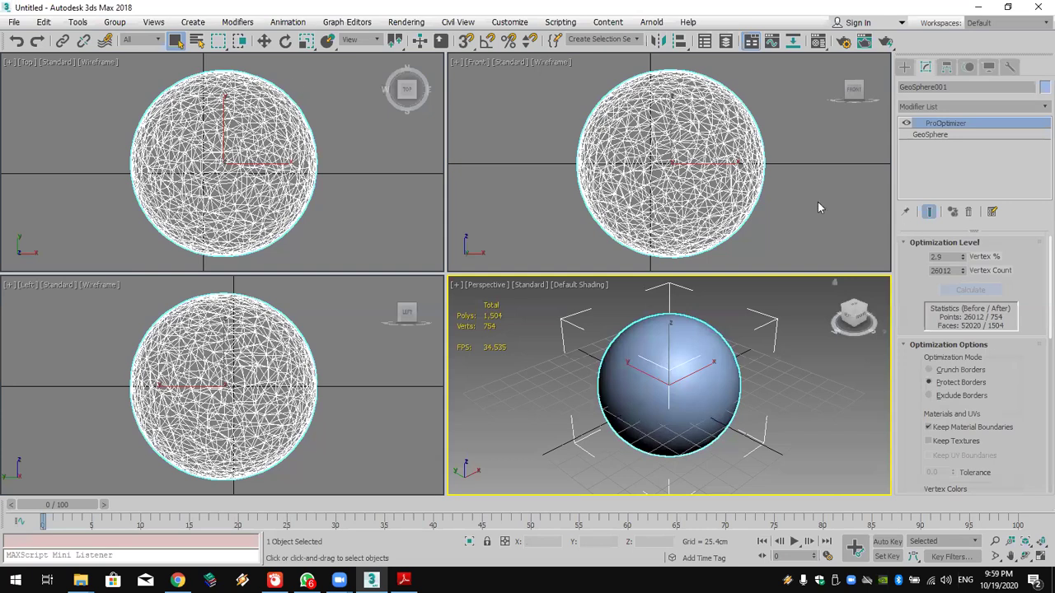
pyautogui.click(14, 22)
pyautogui.click(114, 29)
pyautogui.click(43, 21)
pyautogui.moveTo(7, 23)
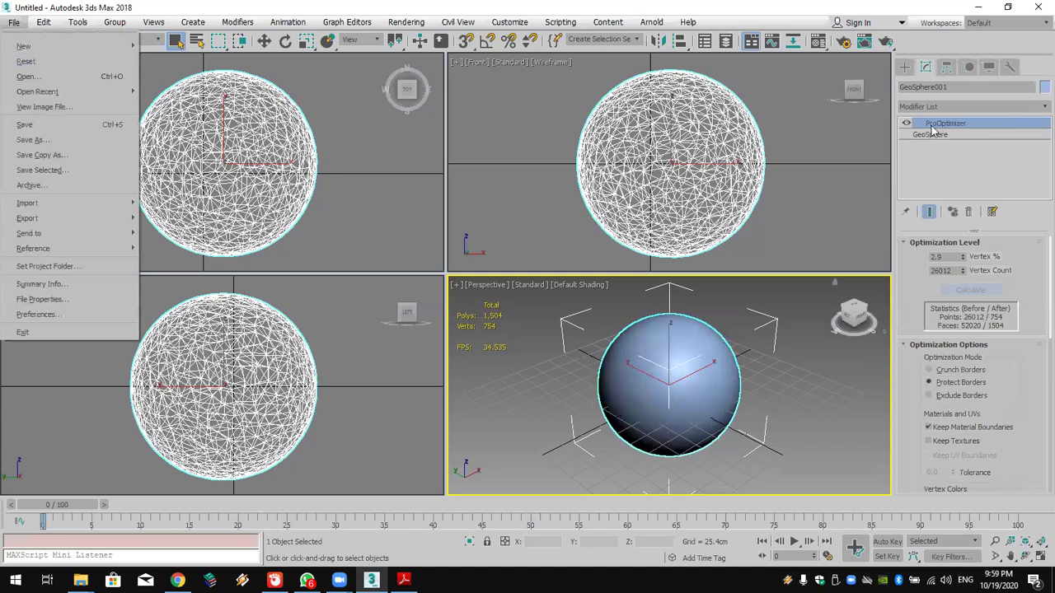
pyautogui.moveTo(593, 18)
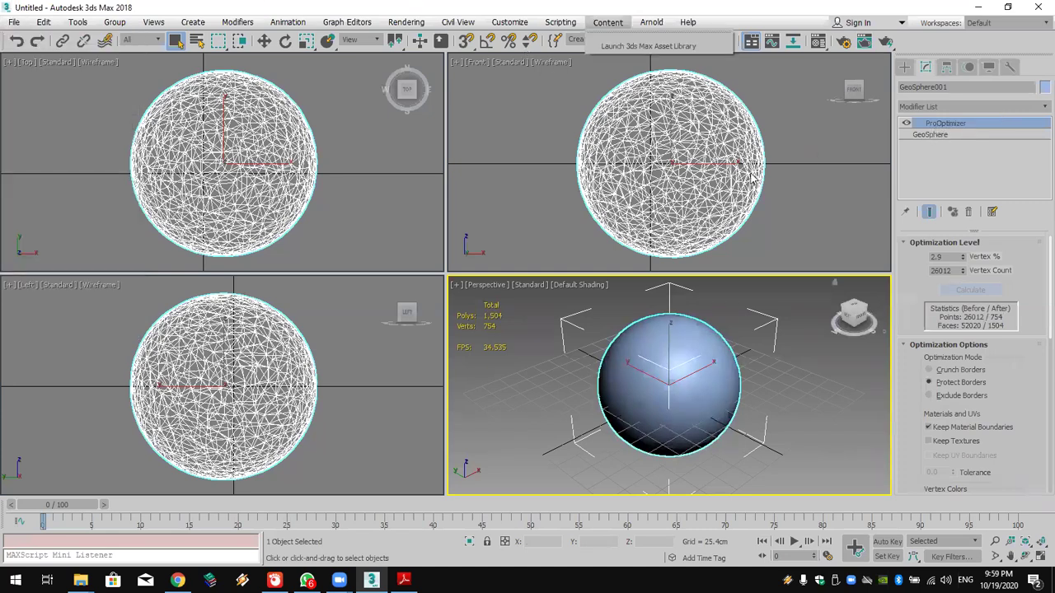
pyautogui.click(334, 6)
# Step: Reset the scene without saving the changes to the geosphere
pyautogui.click(14, 23)
pyautogui.click(37, 60)
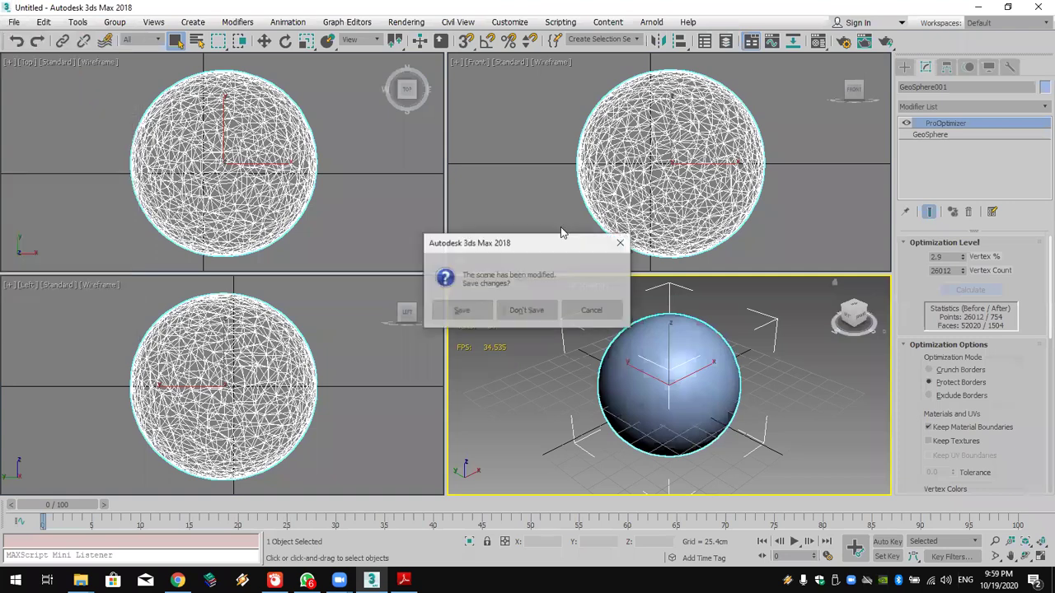
pyautogui.click(527, 316)
pyautogui.click(494, 308)
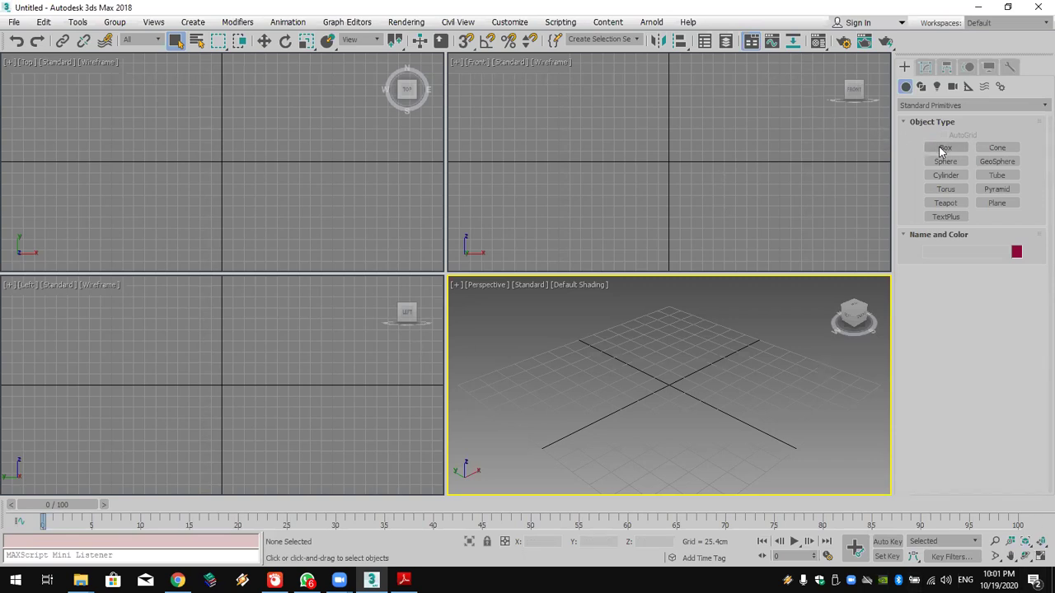
# Step: Draw a rectangle spline about 247 cm long and 293 cm wide in the Front view
pyautogui.click(921, 87)
pyautogui.click(982, 156)
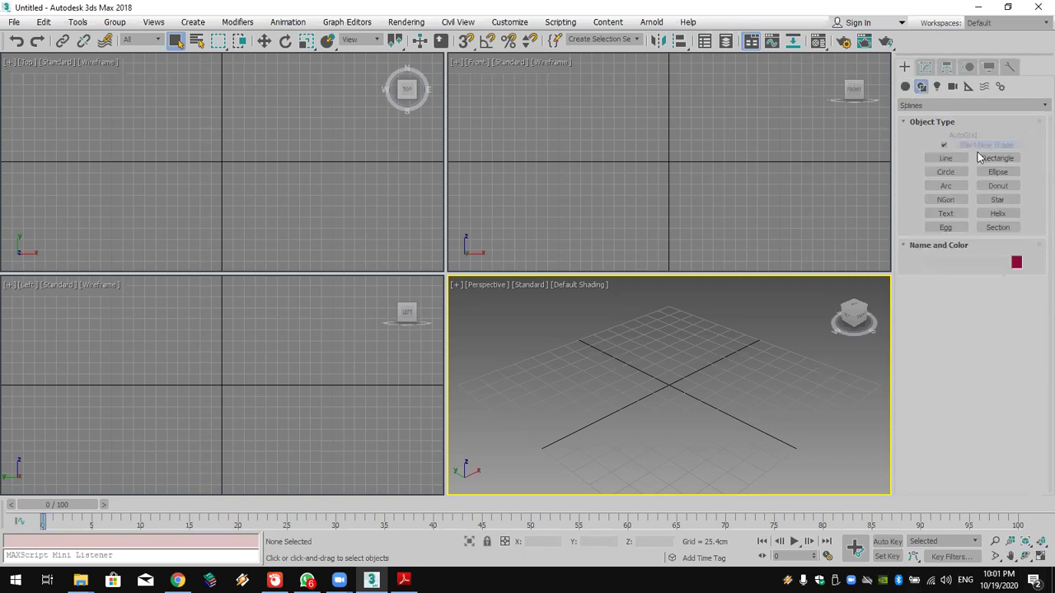
pyautogui.moveTo(619, 87); pyautogui.dragTo(747, 195)
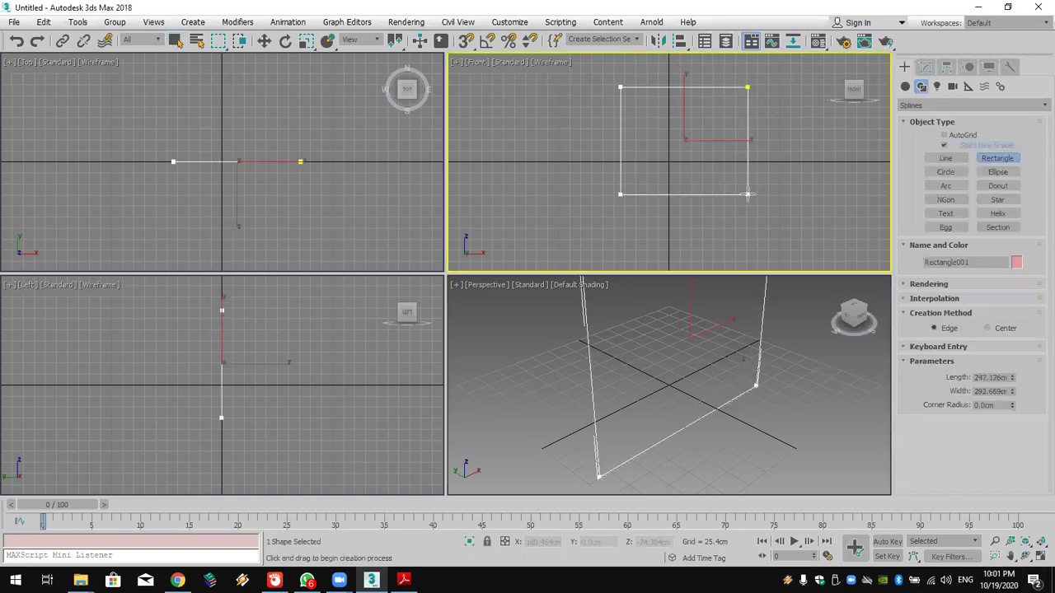
# Step: Extrude the rectangle about 100 cm with the Extrude modifier, and delete the resulting object
pyautogui.click(925, 67)
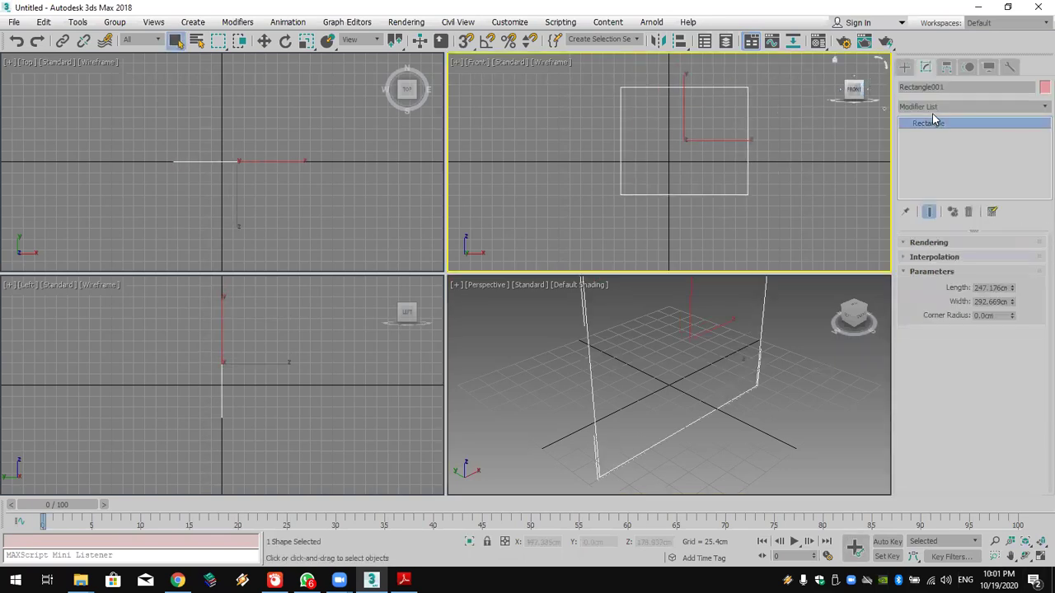
pyautogui.click(936, 107)
pyautogui.scroll(-10, 934, 141)
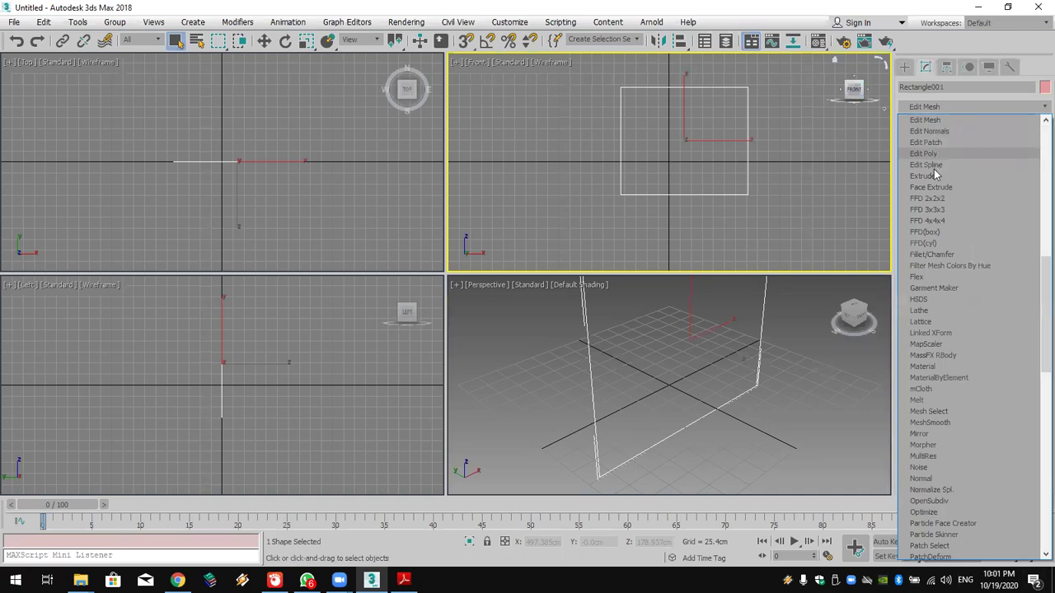
pyautogui.click(934, 176)
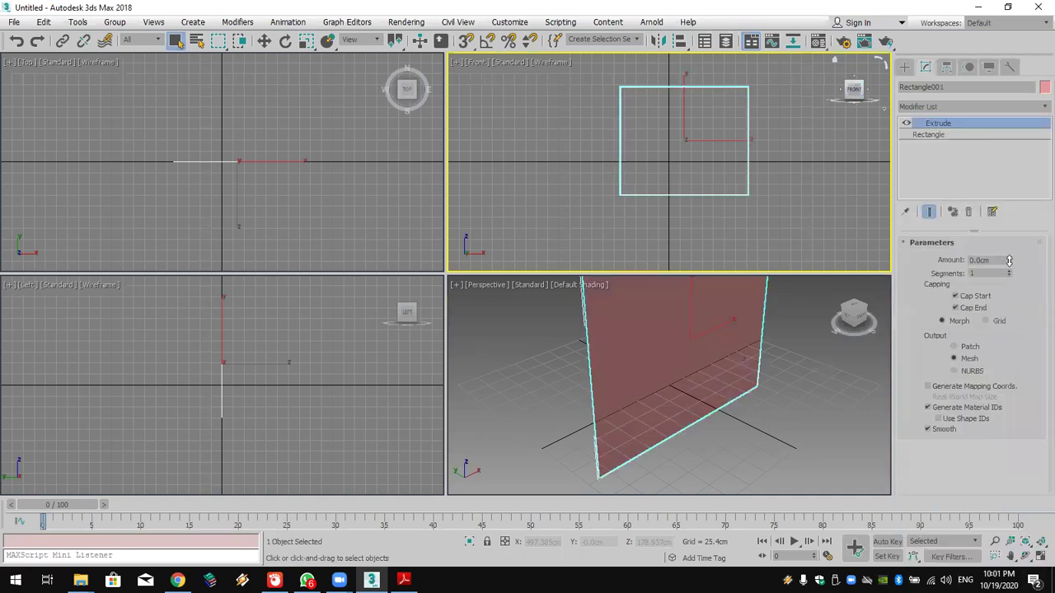
pyautogui.moveTo(1008, 262); pyautogui.dragTo(1012, 181)
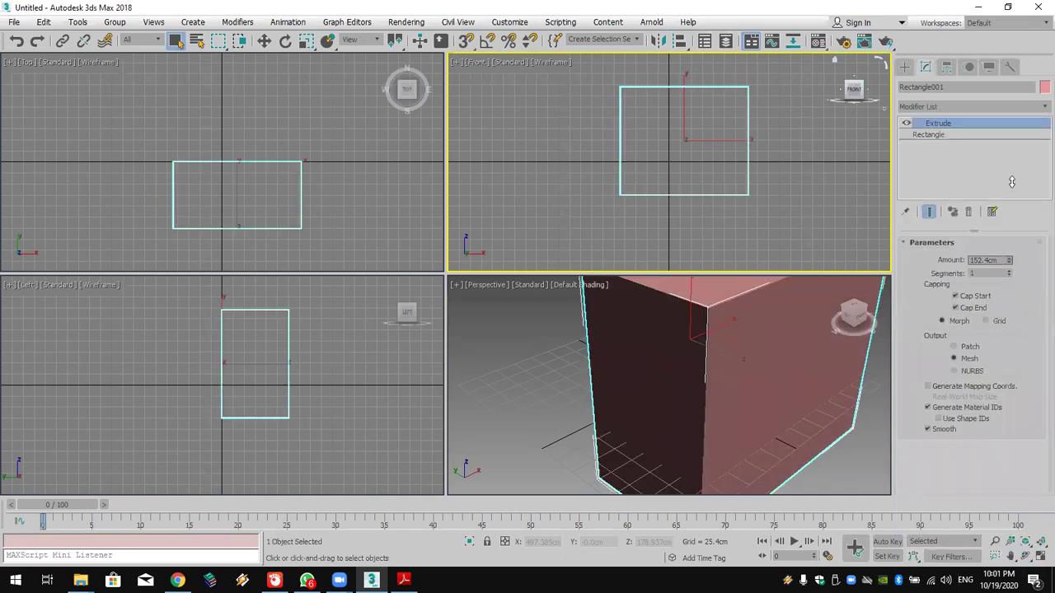
pyautogui.moveTo(1012, 181); pyautogui.dragTo(1007, 213)
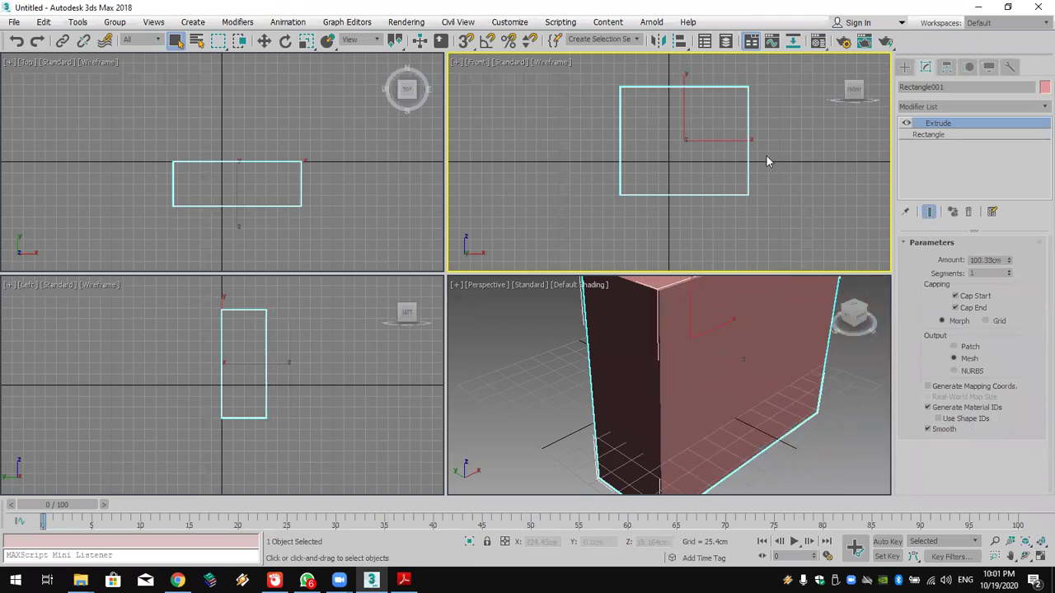
pyautogui.press('Delete')
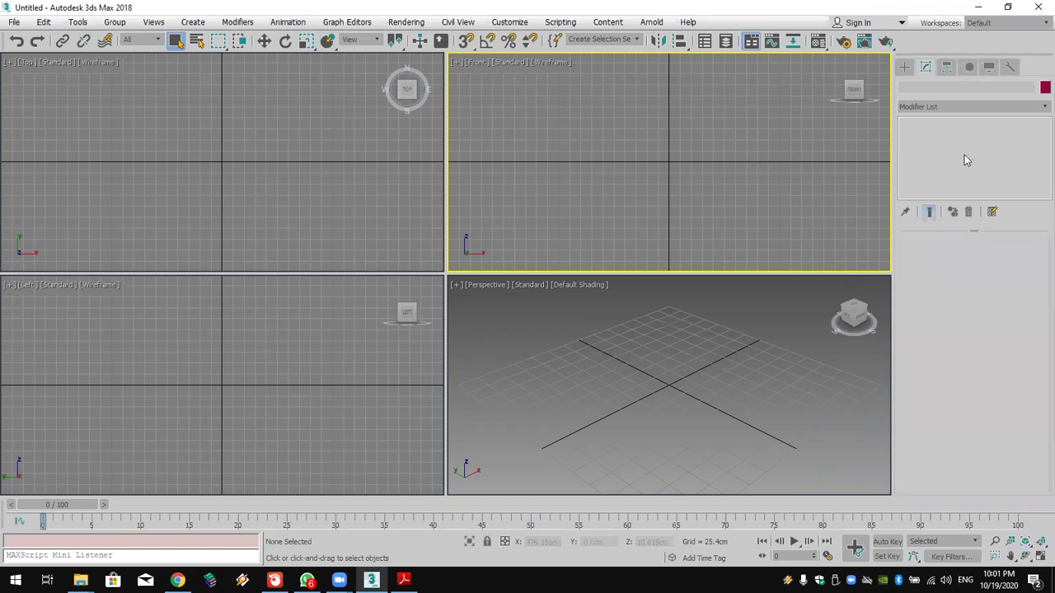
# Step: Display the Layers toolbar and open the Layer Explorer
pyautogui.rightClick(917, 47)
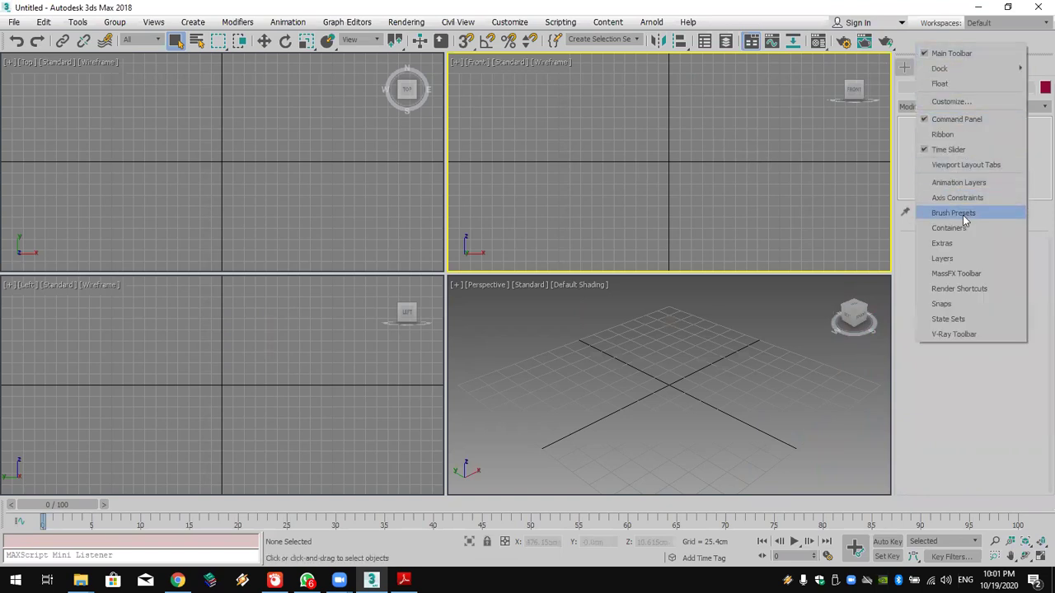
pyautogui.click(962, 258)
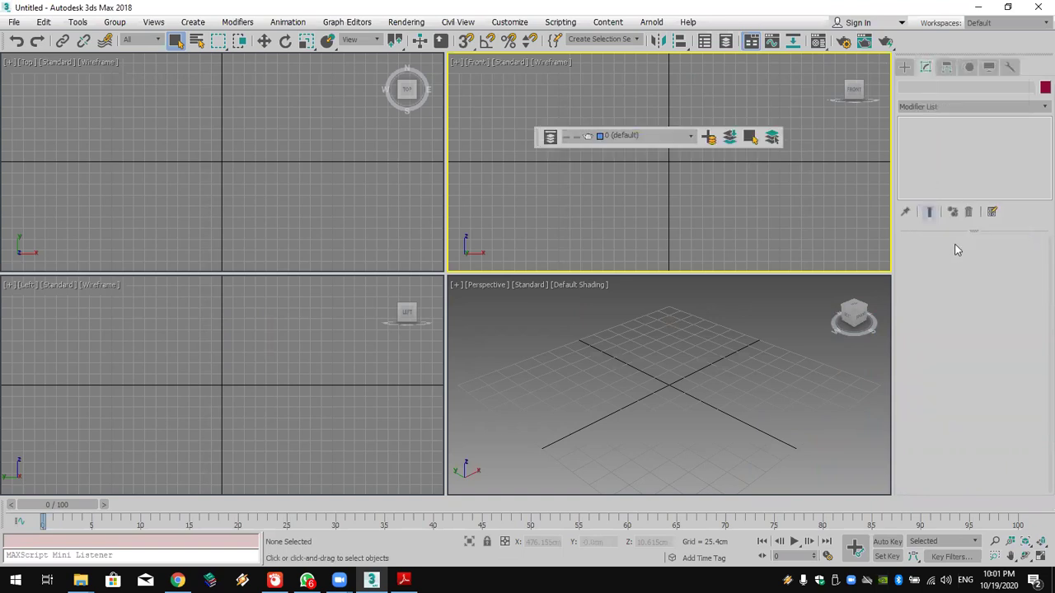
pyautogui.click(550, 137)
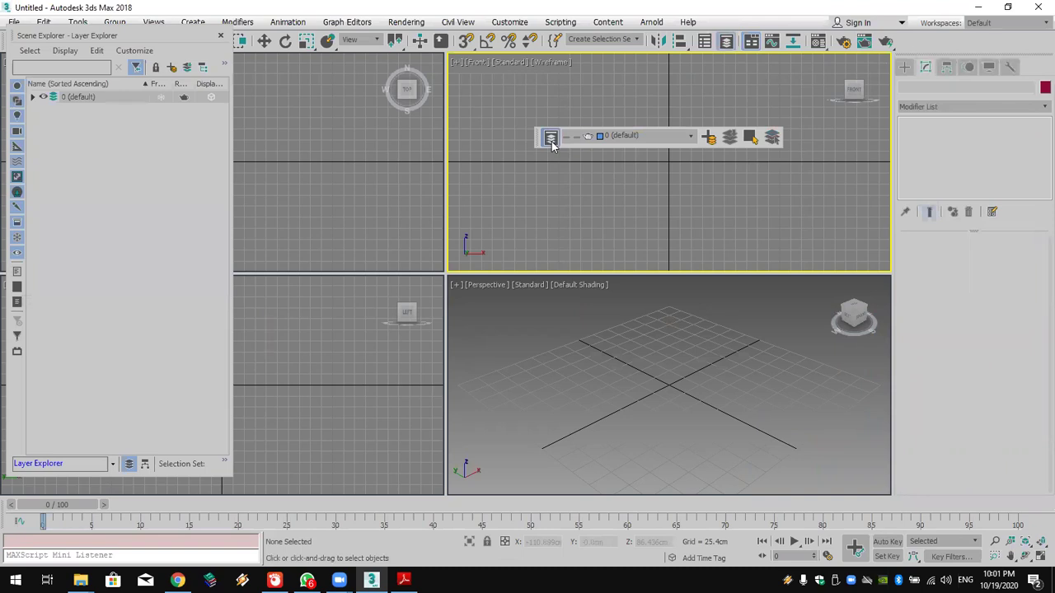
# Step: Close the Layer Explorer and hide the Layers toolbar
pyautogui.click(551, 138)
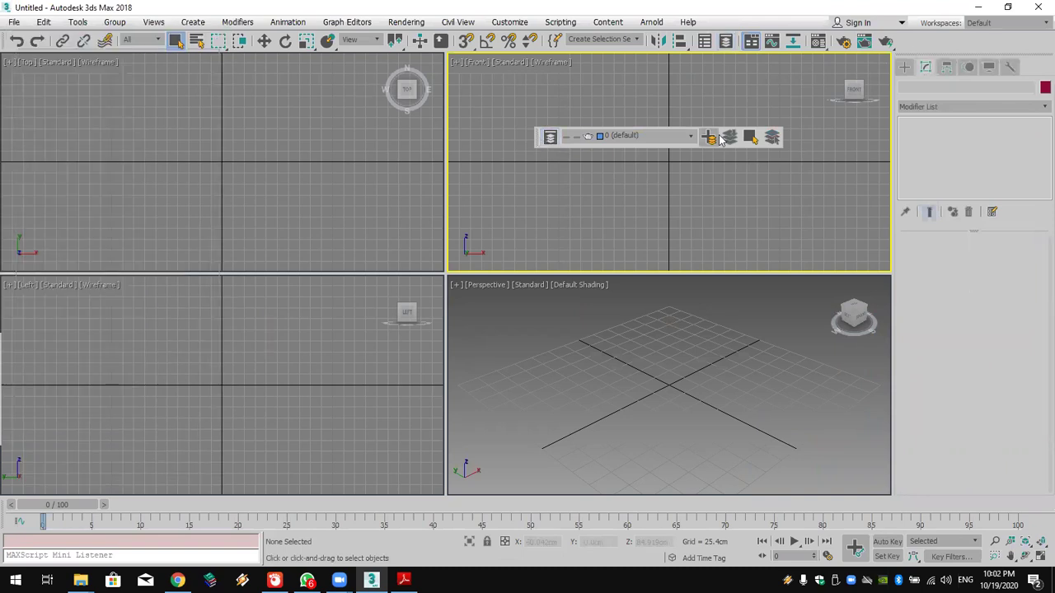
pyautogui.rightClick(939, 44)
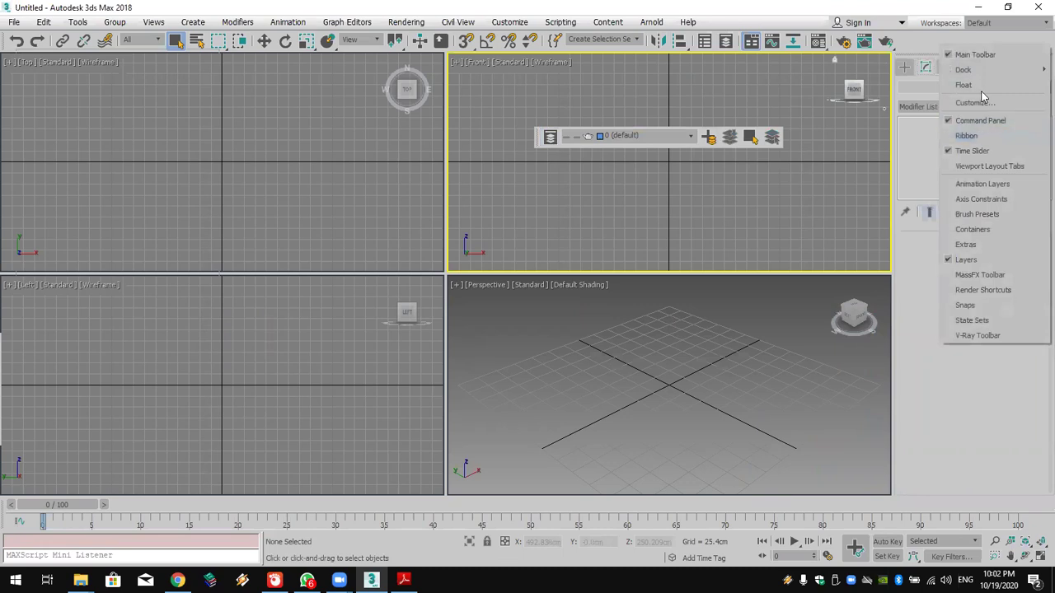
pyautogui.click(996, 261)
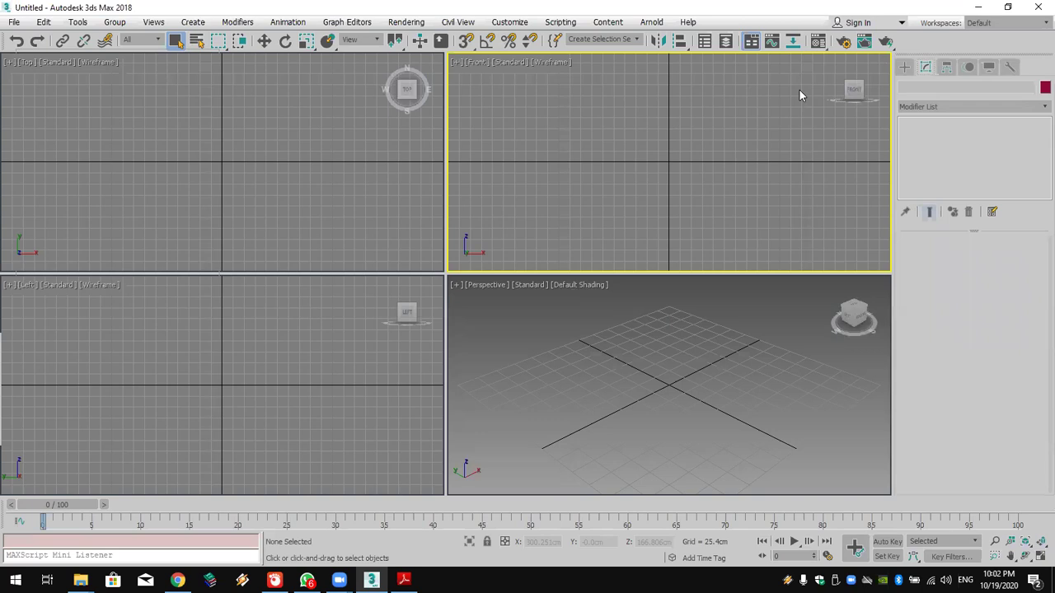
pyautogui.moveTo(595, 103); pyautogui.dragTo(760, 207)
pyautogui.moveTo(746, 104); pyautogui.dragTo(566, 237)
pyautogui.moveTo(585, 107); pyautogui.dragTo(725, 230)
pyautogui.moveTo(659, 316); pyautogui.dragTo(643, 369)
pyautogui.moveTo(595, 415)
pyautogui.mouseDown()
pyautogui.moveTo(581, 434)
pyautogui.moveTo(704, 361)
pyautogui.moveTo(713, 367)
pyautogui.moveTo(598, 422)
pyautogui.mouseUp()
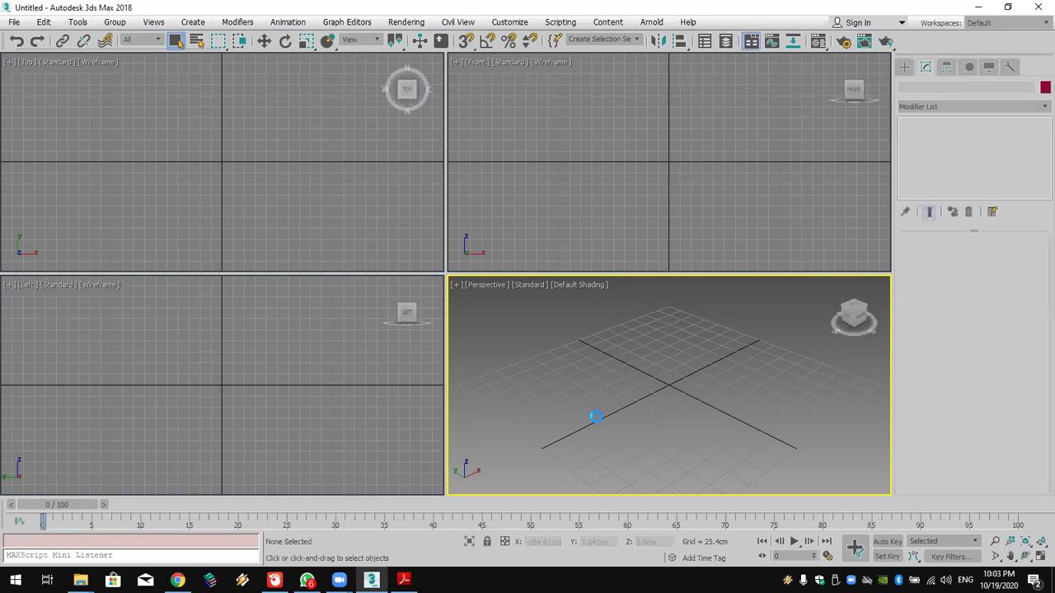
pyautogui.moveTo(659, 203); pyautogui.dragTo(629, 213)
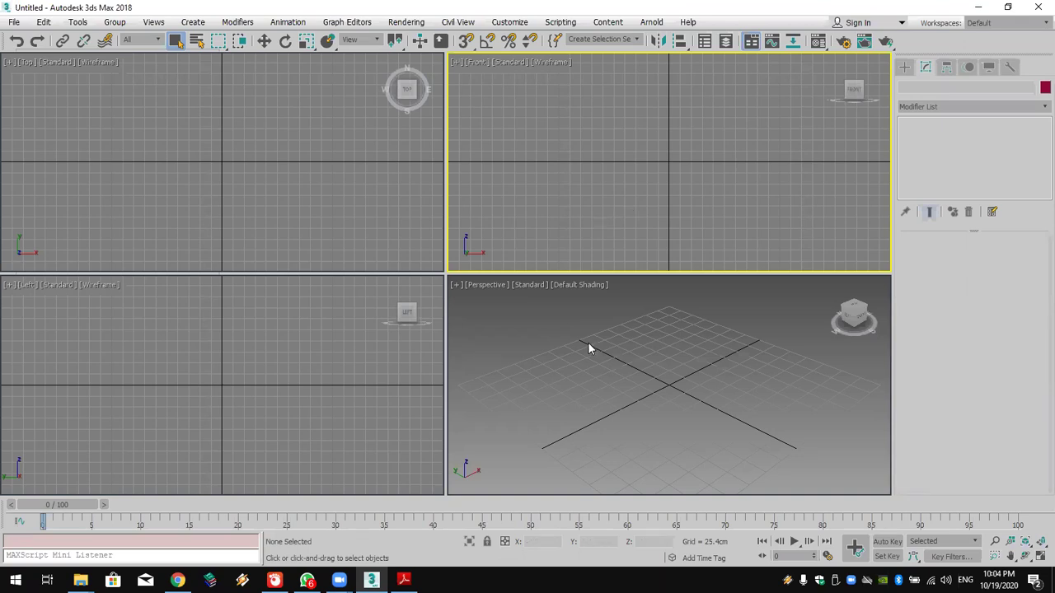
pyautogui.moveTo(579, 337); pyautogui.dragTo(719, 432)
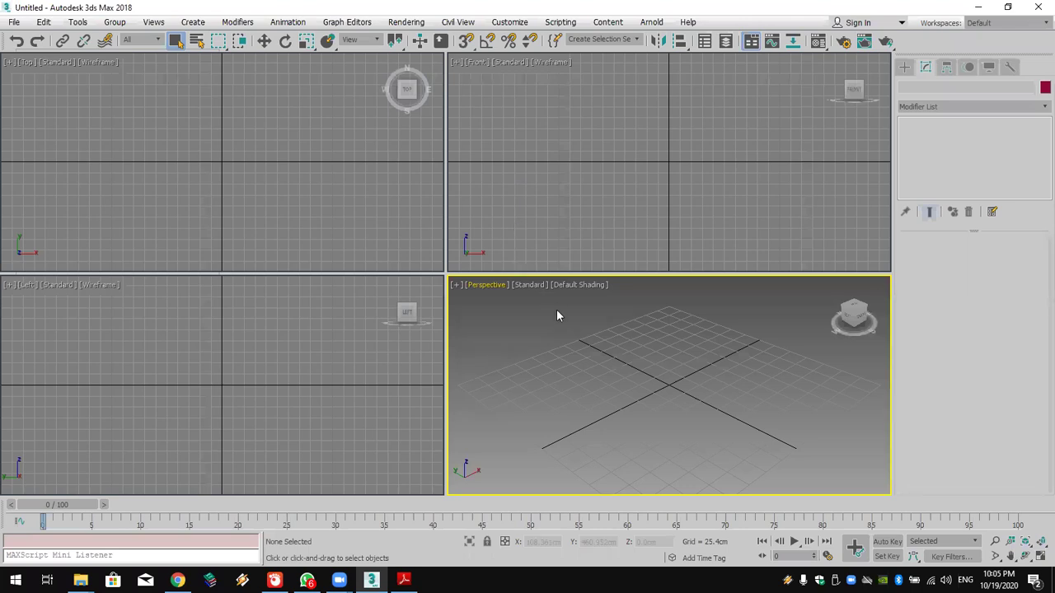
pyautogui.moveTo(531, 316); pyautogui.dragTo(798, 450)
pyautogui.moveTo(120, 90); pyautogui.dragTo(334, 235)
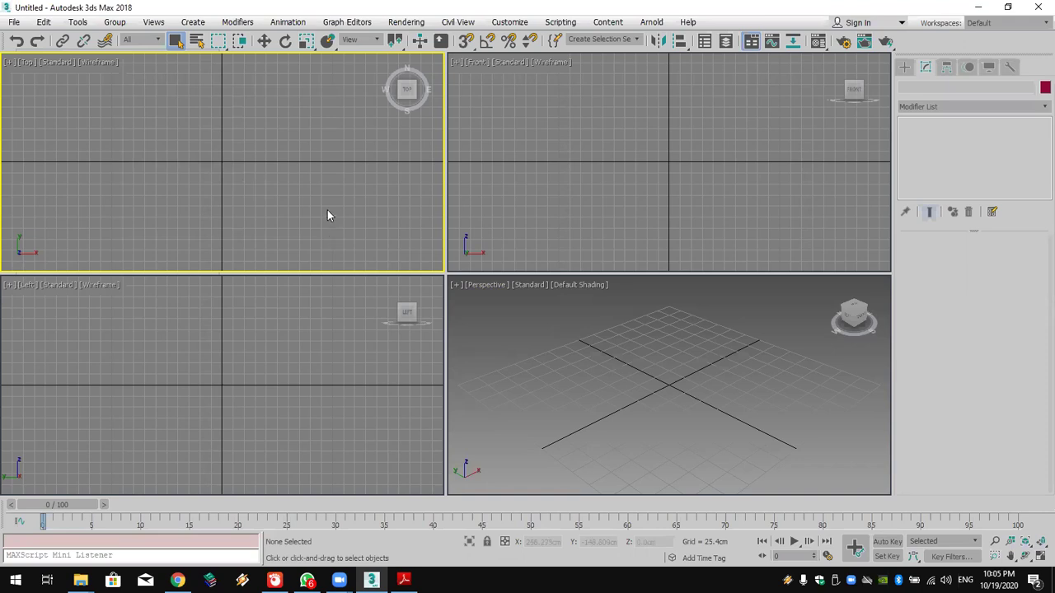
pyautogui.moveTo(91, 84); pyautogui.dragTo(346, 242)
pyautogui.moveTo(346, 237)
pyautogui.mouseDown()
pyautogui.moveTo(341, 223)
pyautogui.moveTo(348, 233)
pyautogui.mouseUp()
pyautogui.moveTo(348, 233); pyautogui.dragTo(158, 216)
pyautogui.moveTo(222, 221); pyautogui.dragTo(352, 235)
pyautogui.moveTo(708, 323); pyautogui.dragTo(601, 420)
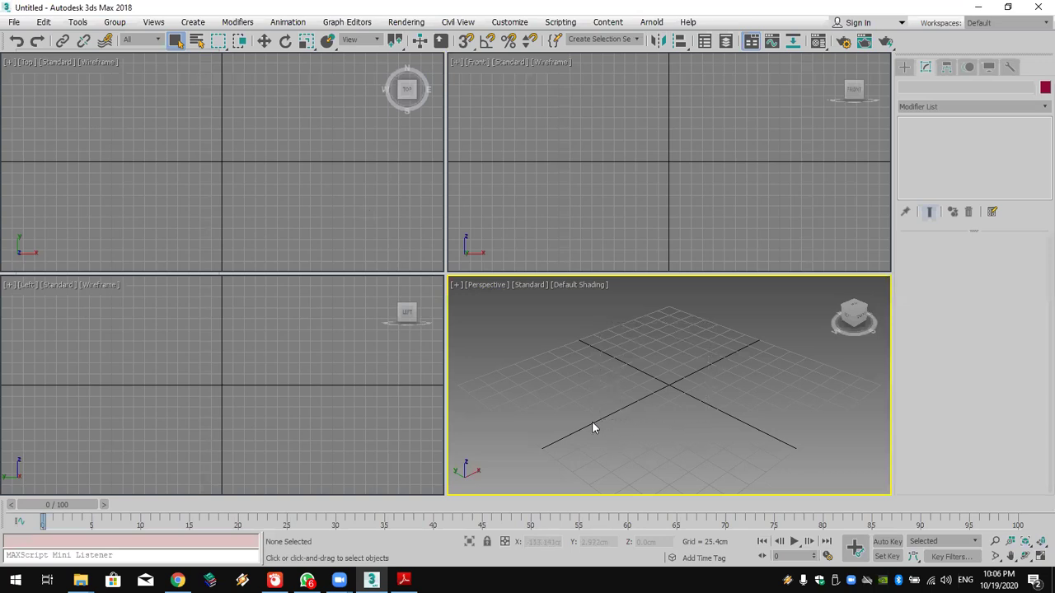
pyautogui.moveTo(682, 379); pyautogui.dragTo(758, 336)
pyautogui.moveTo(762, 339); pyautogui.dragTo(567, 439)
pyautogui.moveTo(566, 433); pyautogui.dragTo(751, 346)
pyautogui.moveTo(759, 338); pyautogui.dragTo(613, 403)
pyautogui.moveTo(95, 84); pyautogui.dragTo(320, 244)
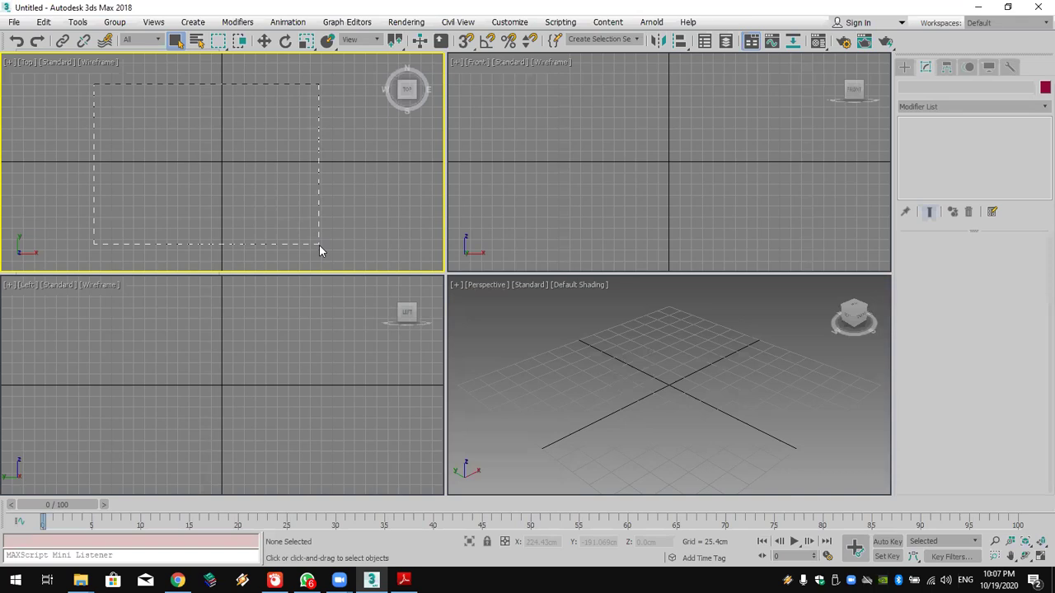
pyautogui.moveTo(320, 244); pyautogui.dragTo(301, 230)
pyautogui.moveTo(301, 231); pyautogui.dragTo(318, 252)
pyautogui.moveTo(172, 224); pyautogui.dragTo(208, 244)
pyautogui.moveTo(192, 138); pyautogui.dragTo(442, 272)
pyautogui.click(903, 67)
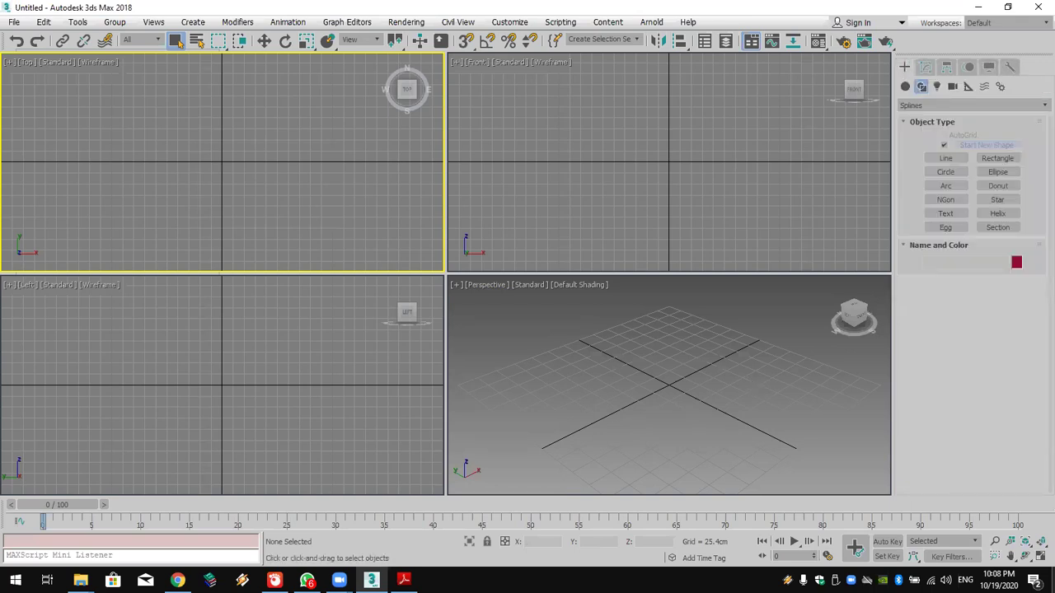
# Step: Switch from 3ds Max to File Explorer and open the Max Files folder inside the MAX folder in a smaller window
pyautogui.click(978, 6)
pyautogui.doubleClick(1012, 43)
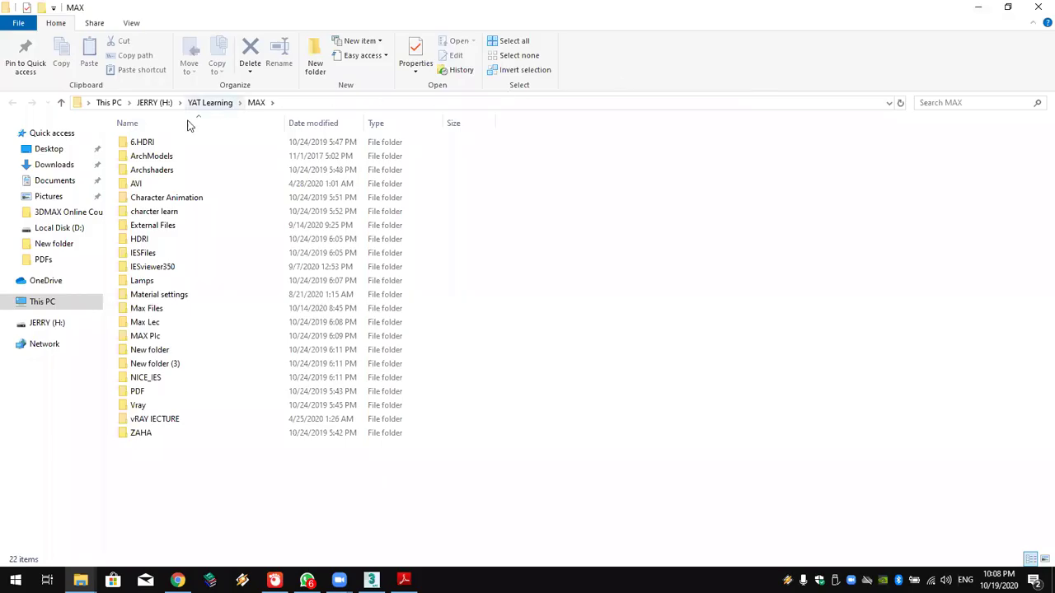
pyautogui.click(163, 313)
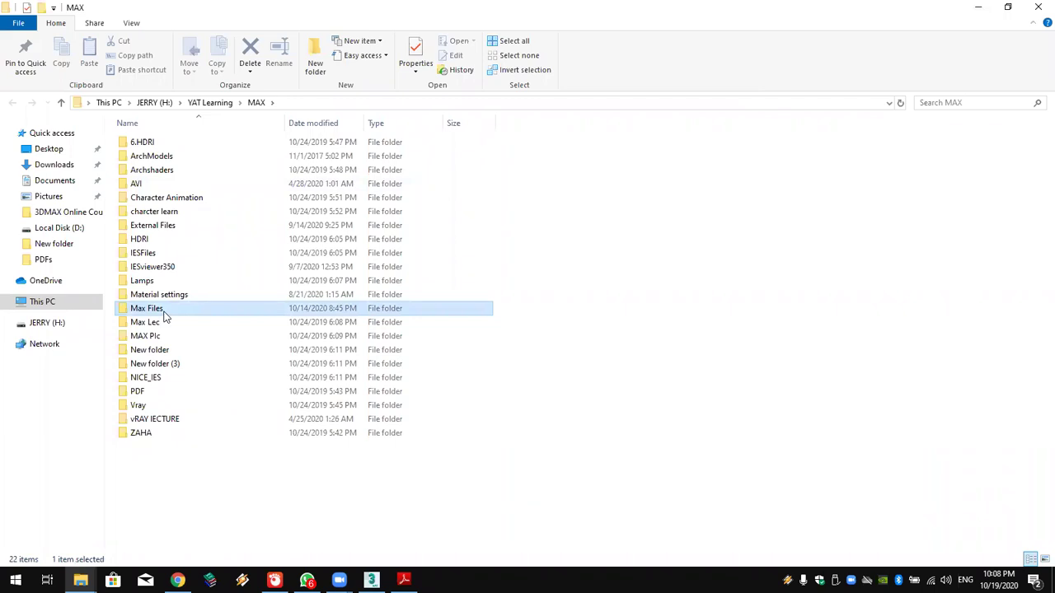
pyautogui.press('Return')
pyautogui.press('super+Down')
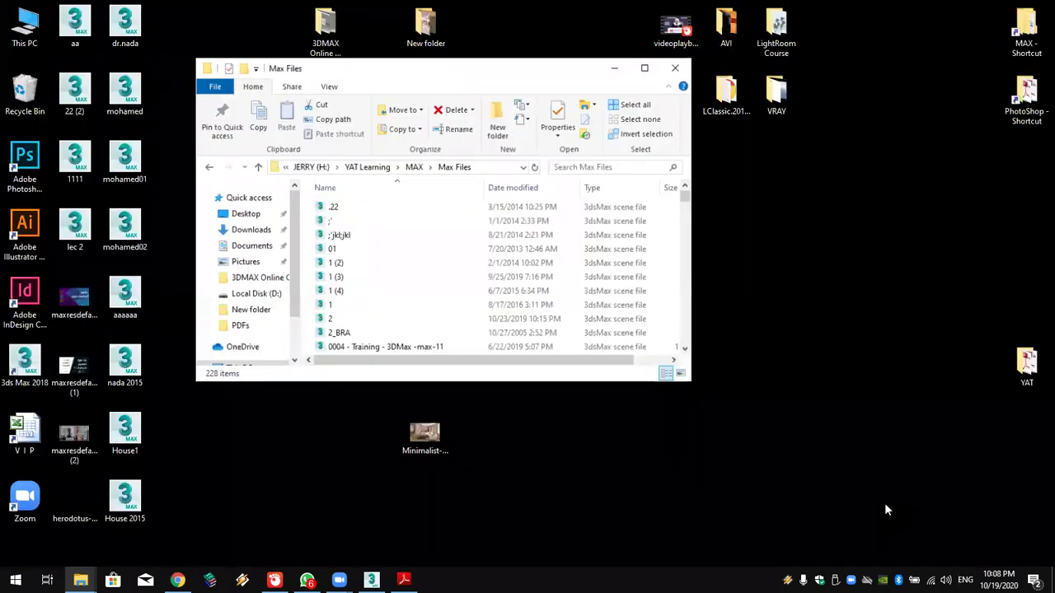
# Step: Maximize the Max Files folder window and search the folder for dwg
pyautogui.doubleClick(478, 74)
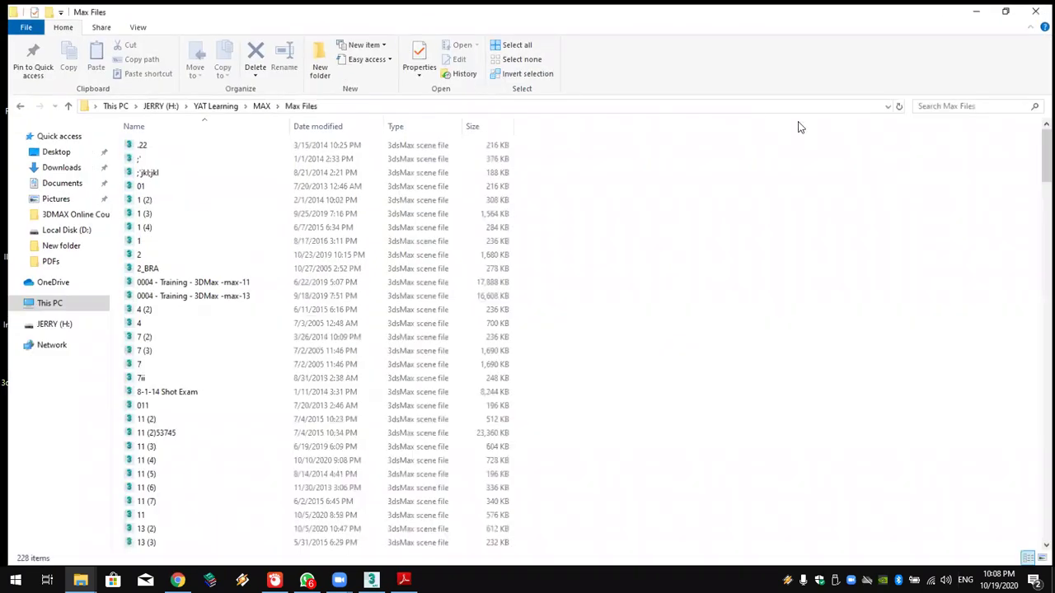
pyautogui.click(937, 103)
pyautogui.write('dwg')
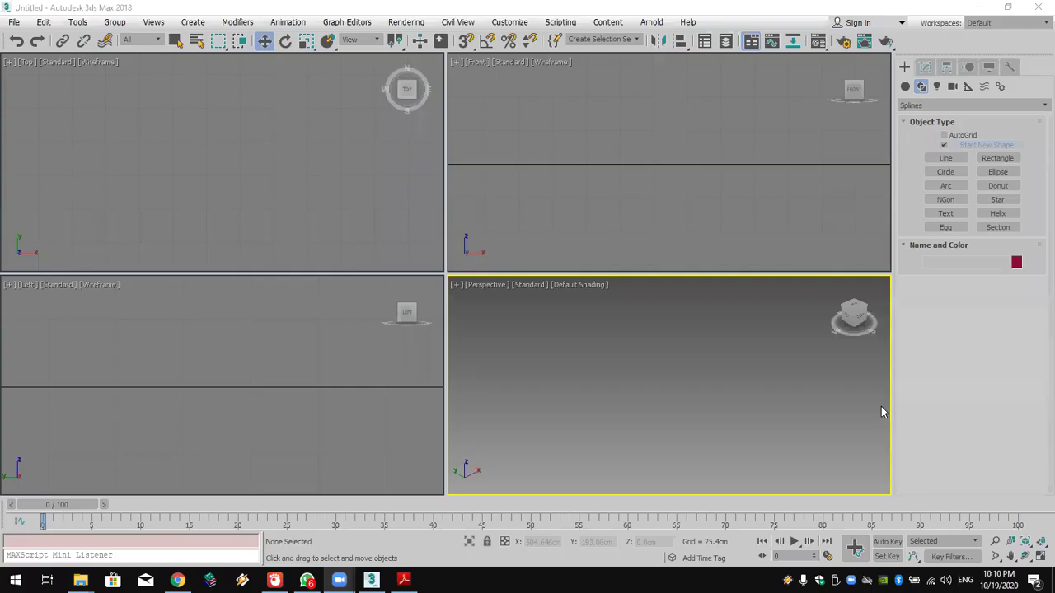
# Step: Import the DWG floor plan outline from the desktop into the 3ds Max scene
pyautogui.press('super+d')
pyautogui.moveTo(778, 310); pyautogui.dragTo(371, 579)
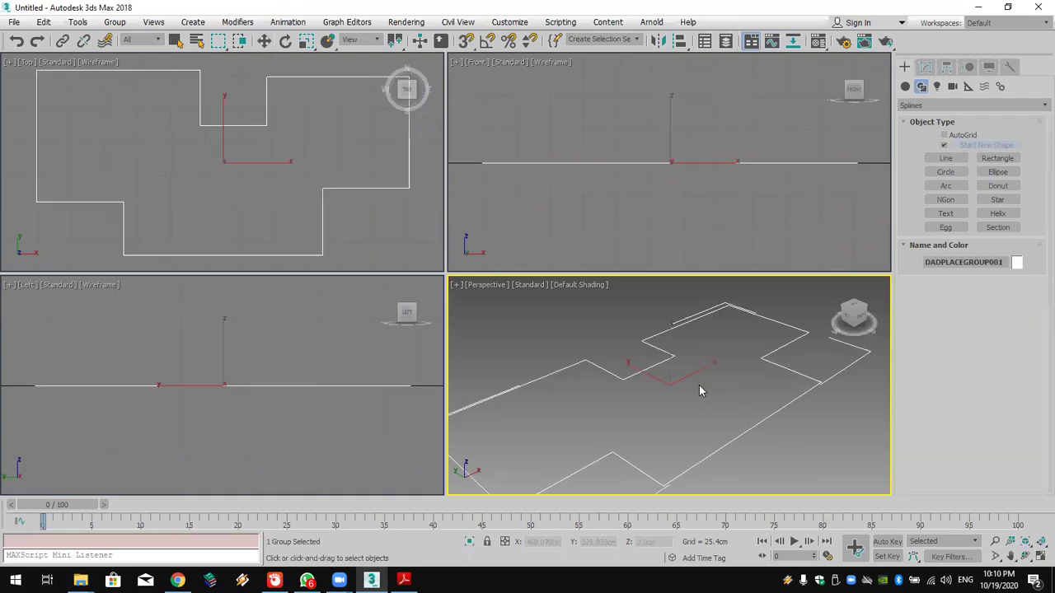
pyautogui.moveTo(744, 454)
pyautogui.mouseDown(button='middle')
pyautogui.moveTo(753, 424)
pyautogui.moveTo(748, 436)
pyautogui.mouseUp(button='middle')
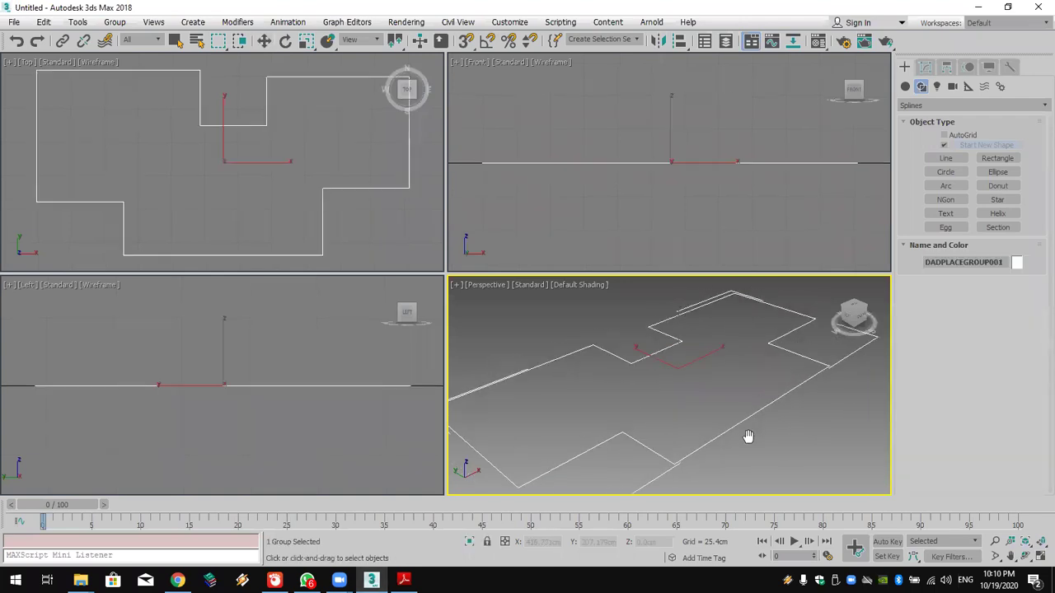
# Step: Try to offset the imported plan group with the Outline tool at the Spline level of its Editable Spline
pyautogui.click(924, 66)
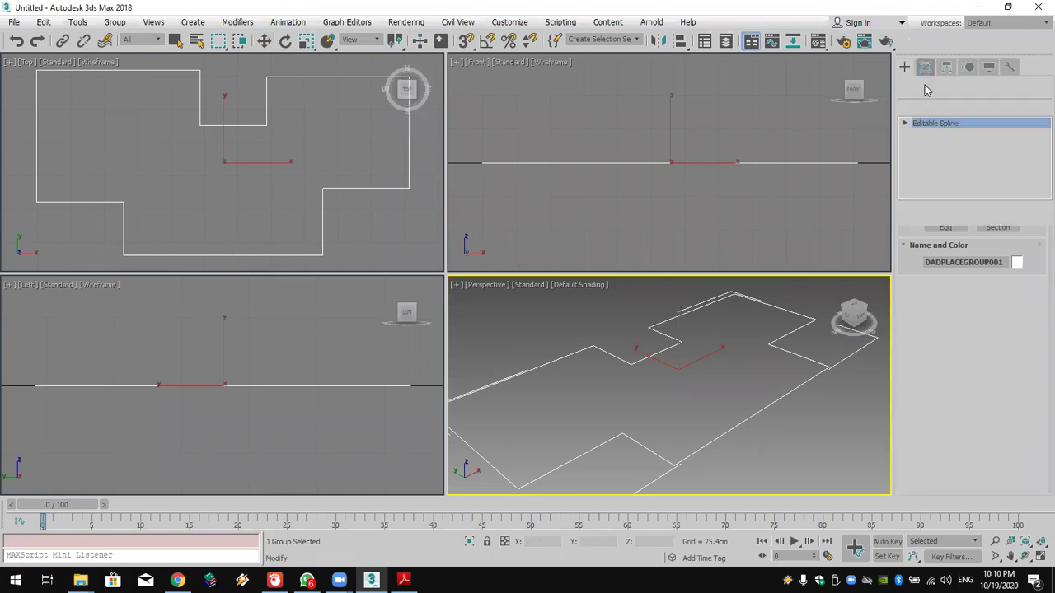
pyautogui.click(905, 122)
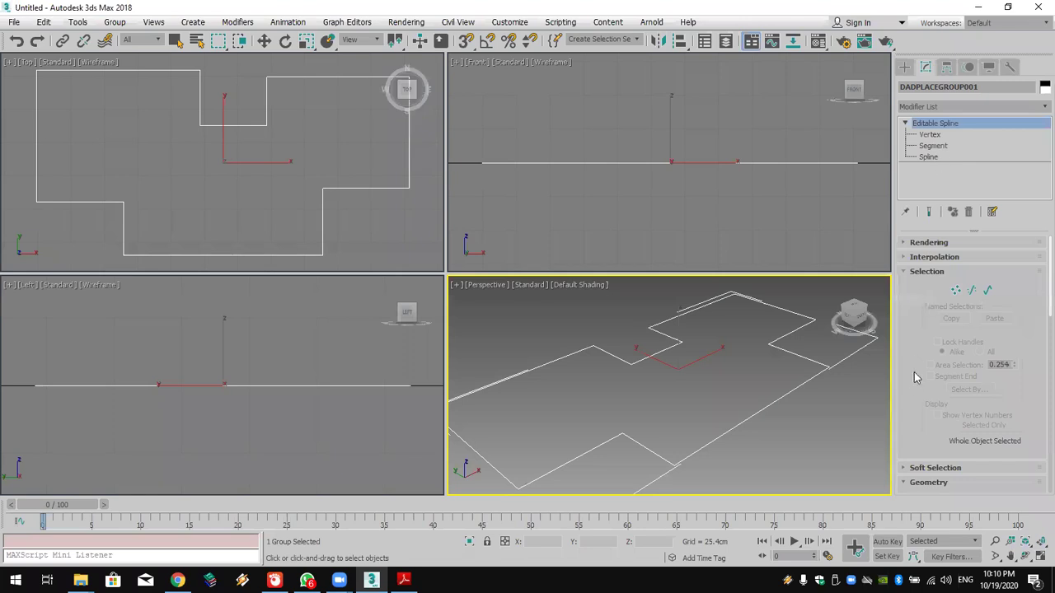
pyautogui.click(927, 157)
pyautogui.scroll(-5, 989, 181)
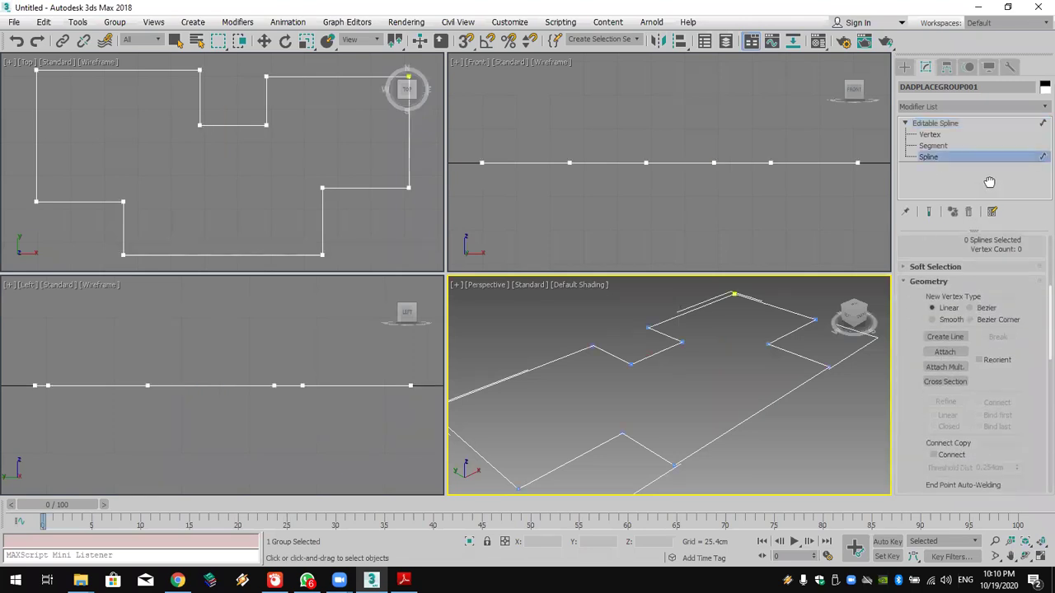
pyautogui.scroll(-5, 973, 347)
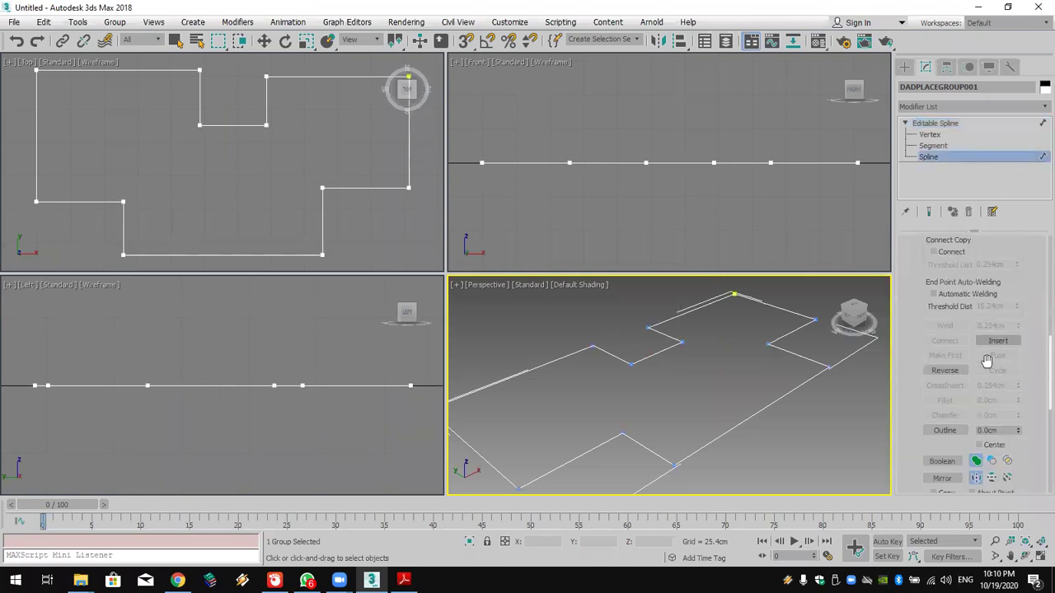
pyautogui.click(945, 430)
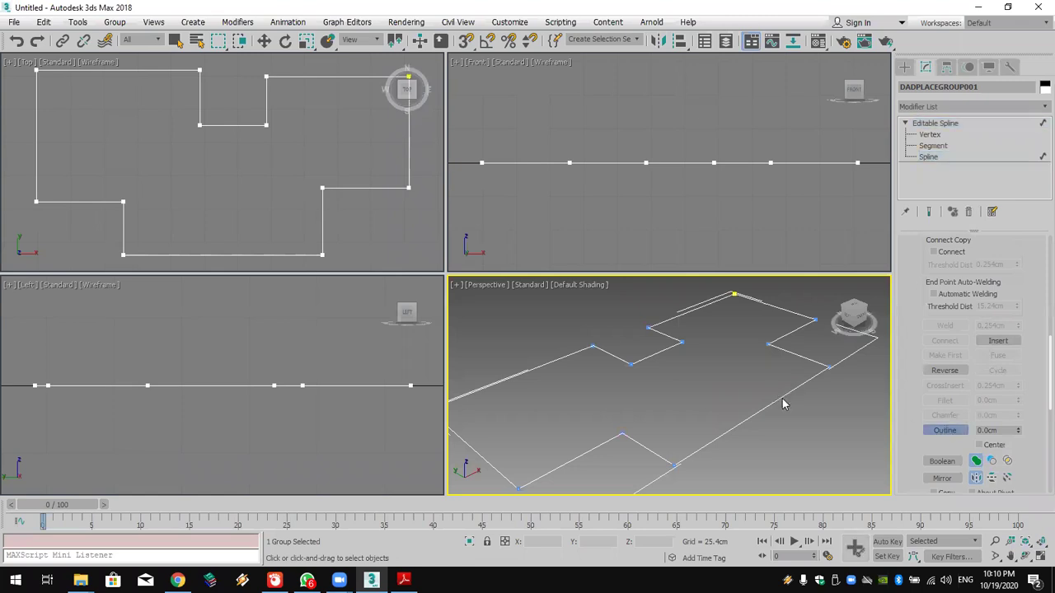
# Step: Outline the floor plan spline inward at Spline level to form a narrow double wall line
pyautogui.click(928, 157)
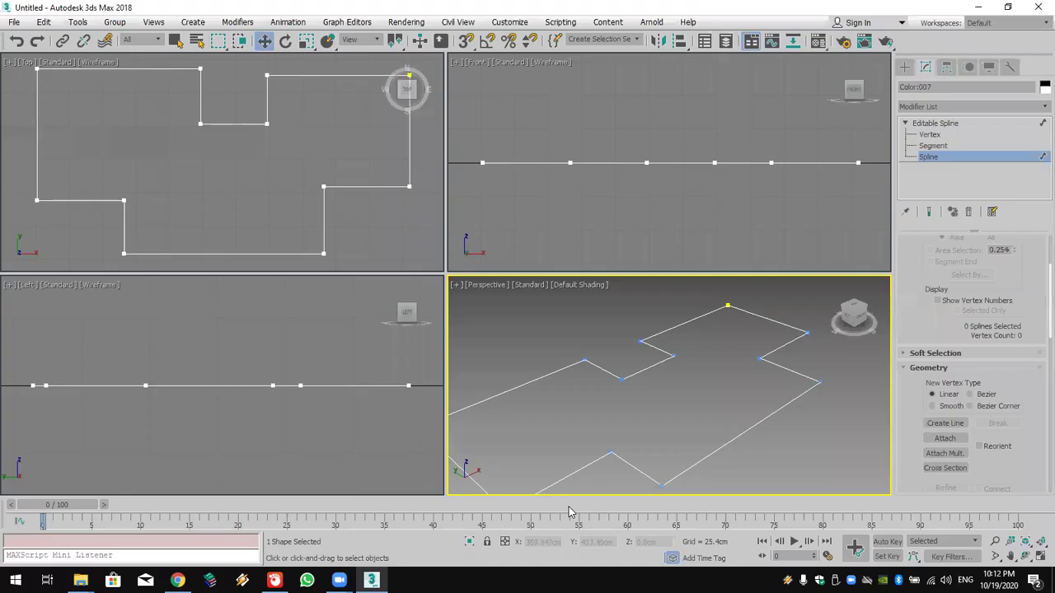
pyautogui.moveTo(789, 405); pyautogui.dragTo(781, 369, button='middle')
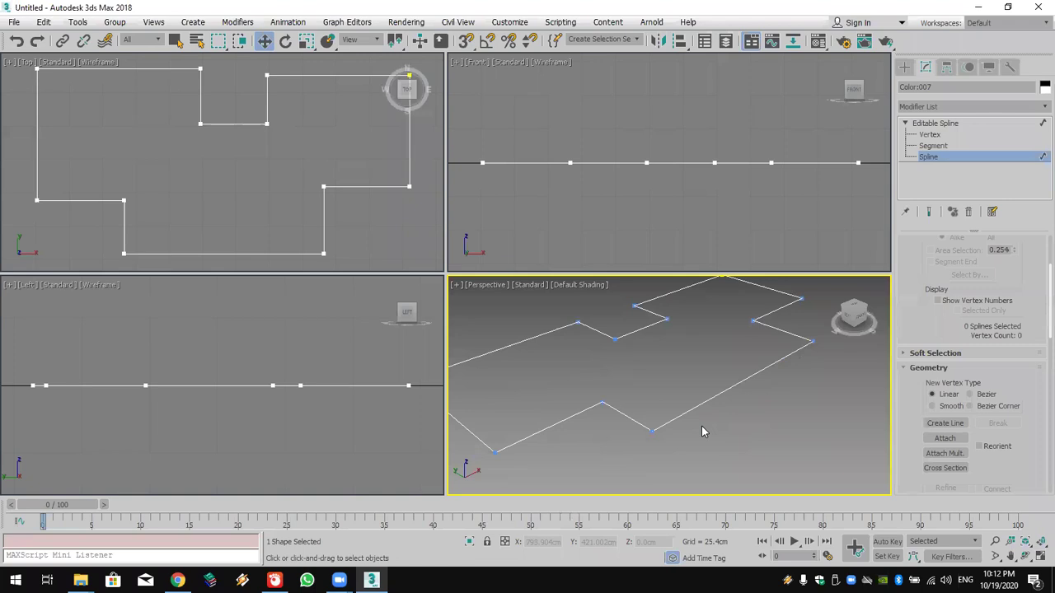
pyautogui.moveTo(907, 440); pyautogui.dragTo(982, 189)
pyautogui.click(945, 442)
pyautogui.moveTo(666, 421); pyautogui.dragTo(671, 418)
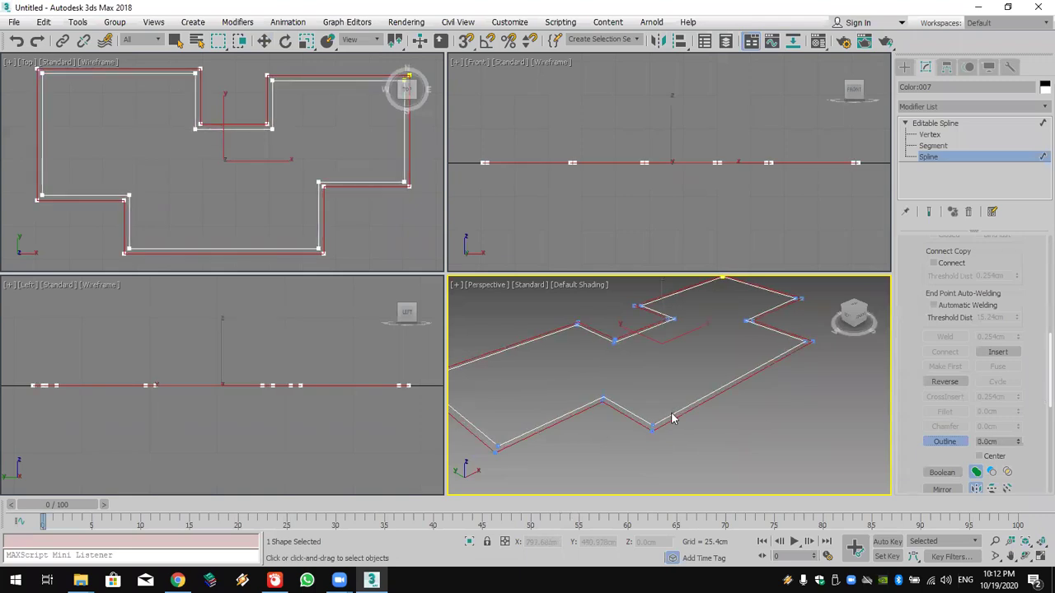
# Step: Extrude the double wall outline by 101.6 cm with the Extrude modifier
pyautogui.click(969, 105)
pyautogui.press('e')
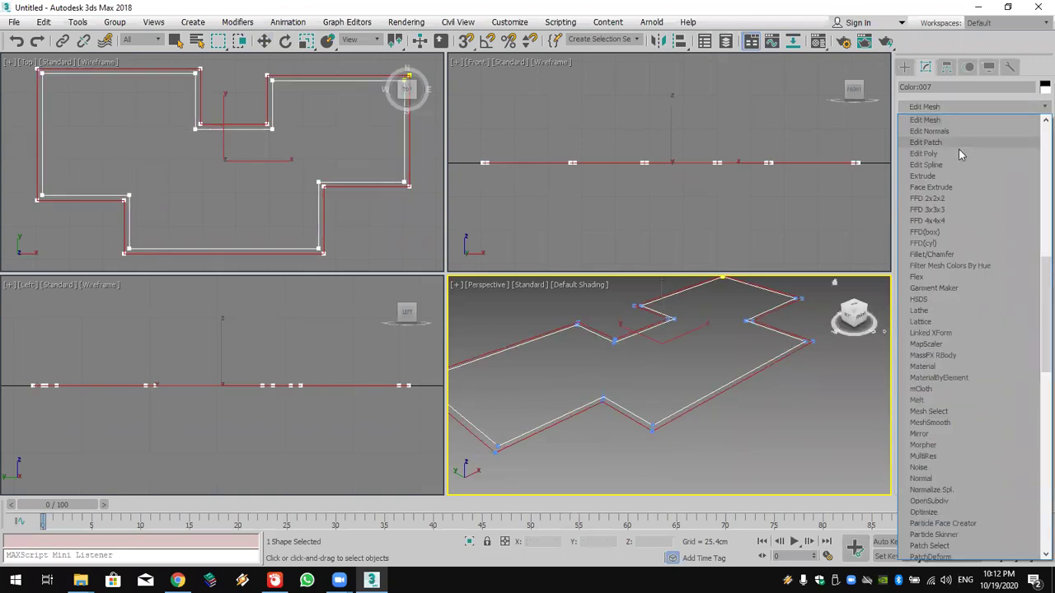
pyautogui.click(958, 176)
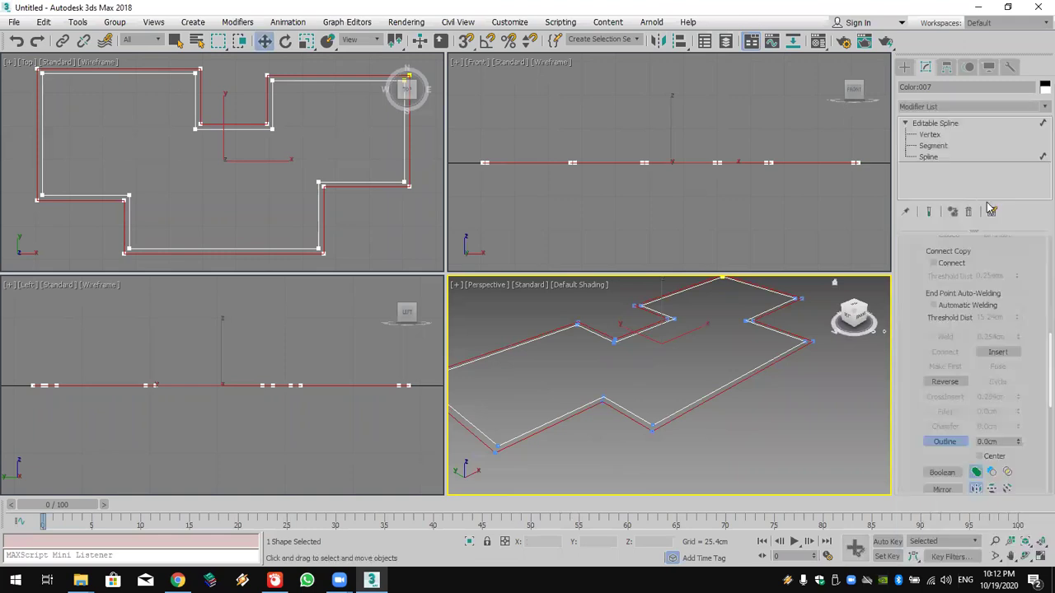
pyautogui.moveTo(1006, 264); pyautogui.dragTo(1018, 210)
pyautogui.keyDown('alt'); pyautogui.moveTo(788, 414); pyautogui.dragTo(675, 461, button='middle'); pyautogui.keyUp('alt')
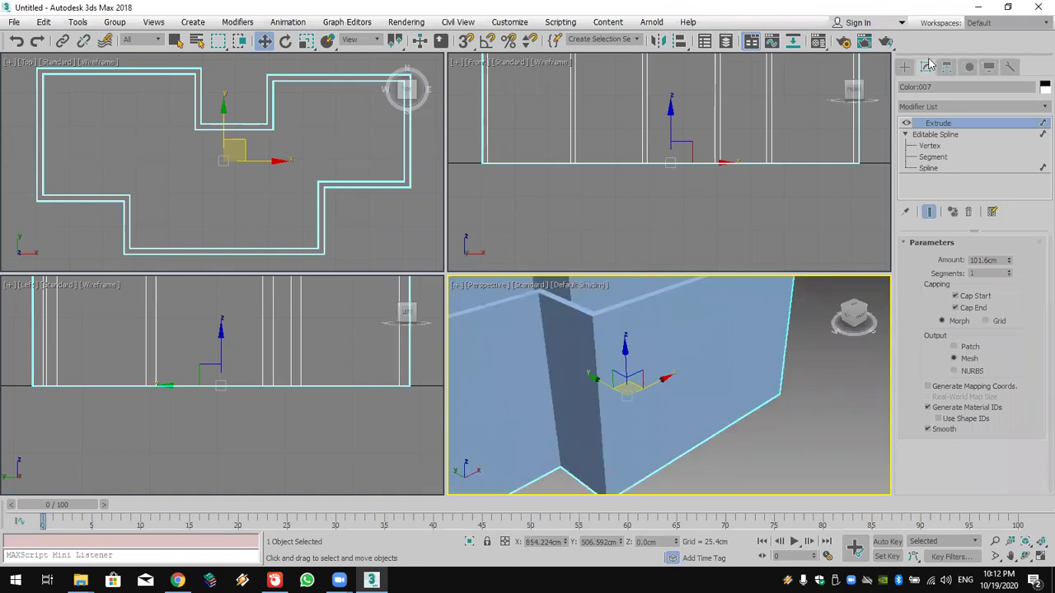
# Step: Create a box about 47.8 × 18.4 × 12.4 cm in the Front view and move it into the plan's front wall
pyautogui.click(904, 67)
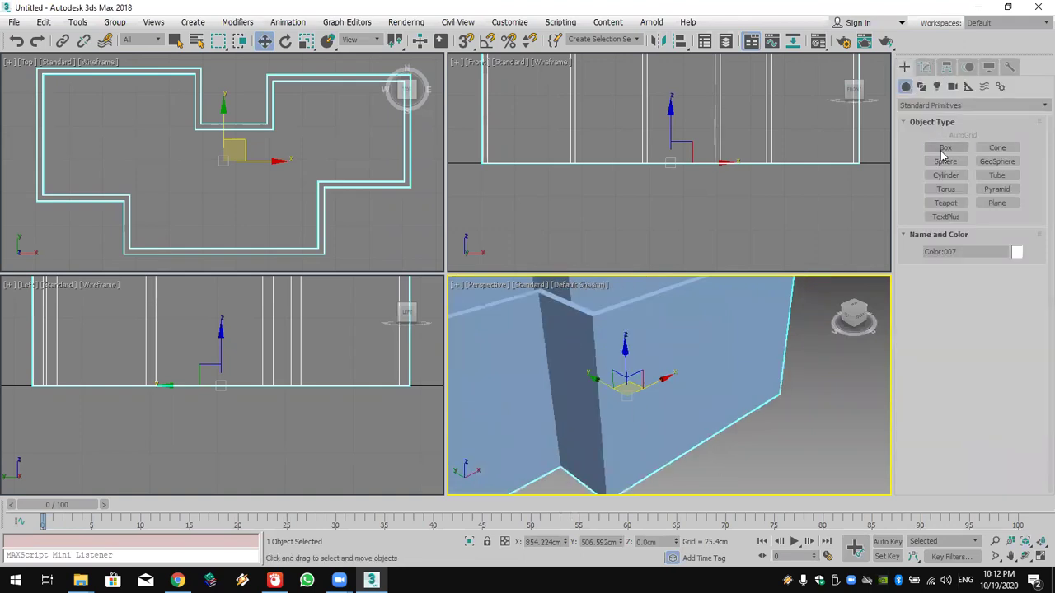
pyautogui.click(945, 147)
pyautogui.moveTo(669, 103); pyautogui.dragTo(694, 168)
pyautogui.click(692, 146)
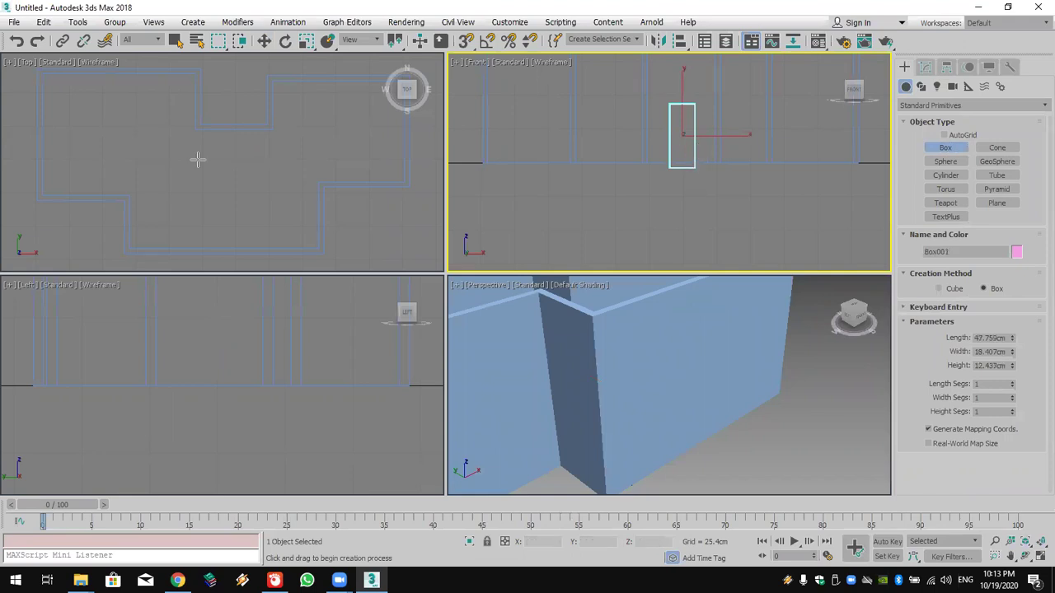
pyautogui.scroll(-8, 198, 159)
pyautogui.click(263, 40)
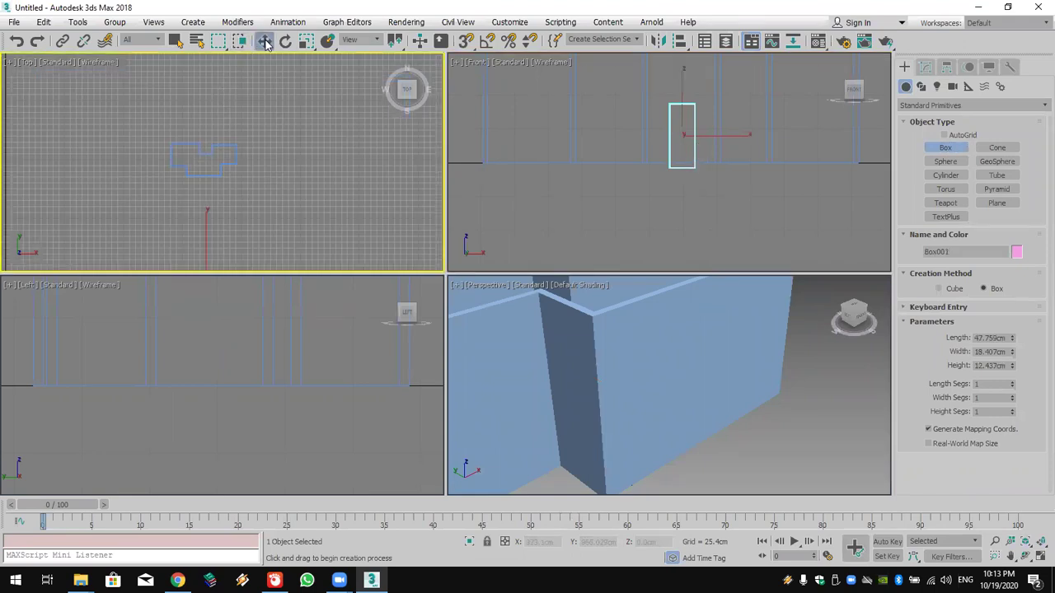
pyautogui.moveTo(204, 221); pyautogui.dragTo(220, 129)
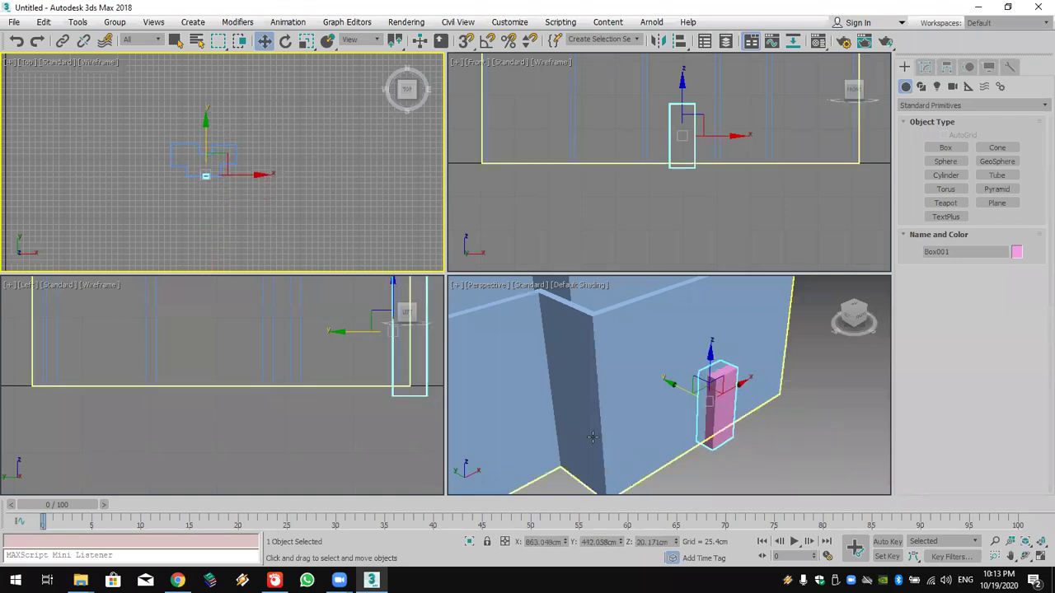
# Step: Subtract the pink box from the extruded walls with ProBoolean to cut a door opening
pyautogui.click(638, 412)
pyautogui.click(988, 110)
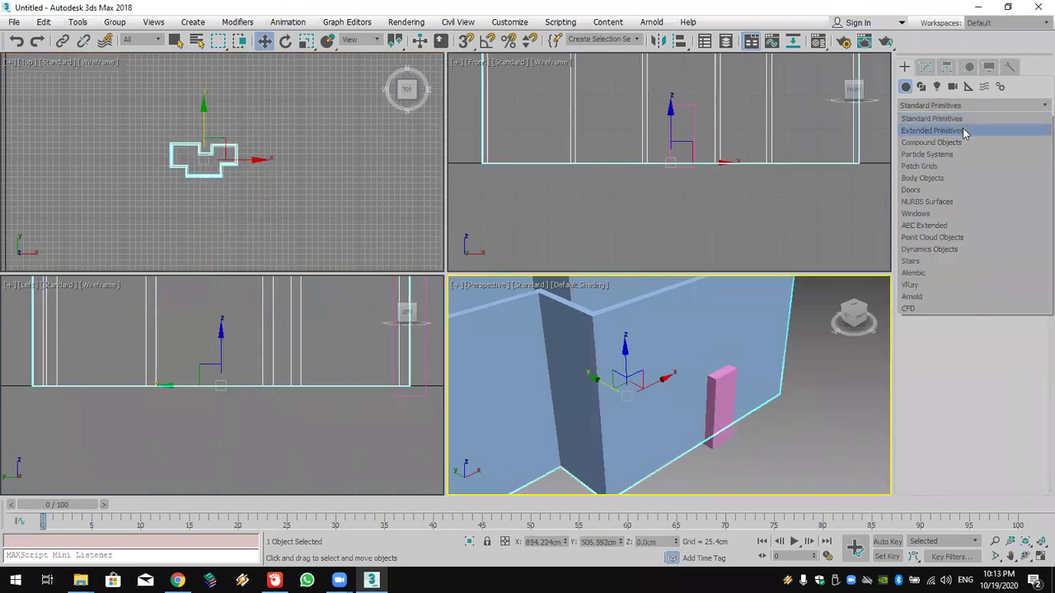
pyautogui.click(966, 130)
pyautogui.click(947, 216)
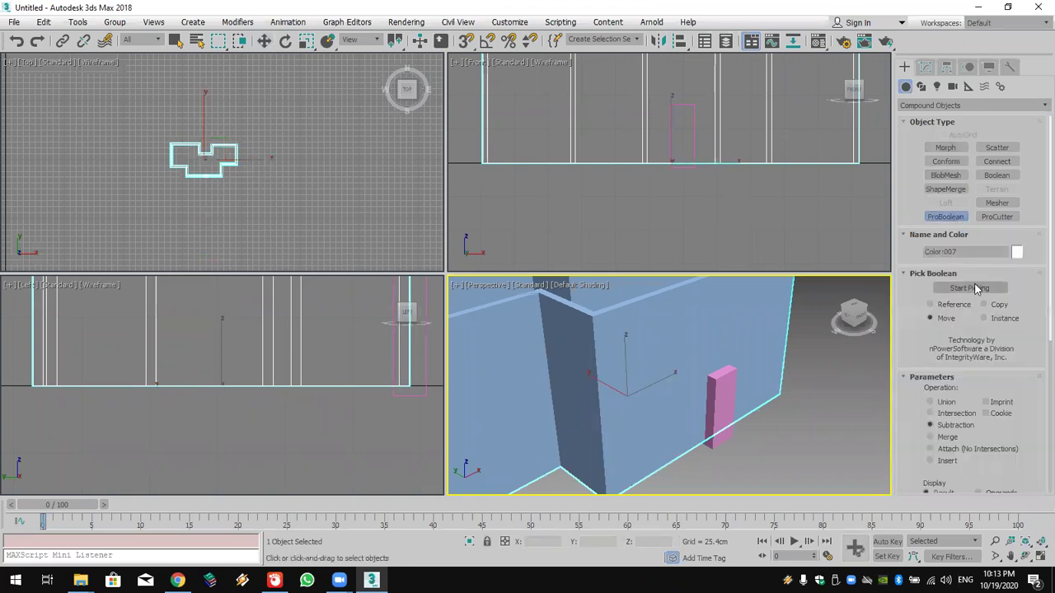
pyautogui.click(719, 412)
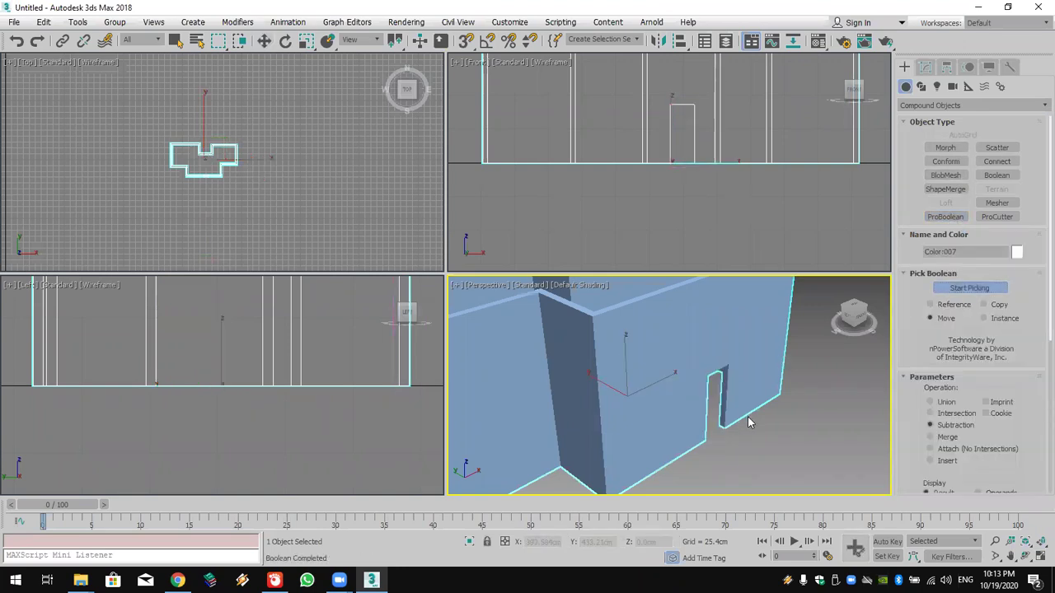
pyautogui.press('w')
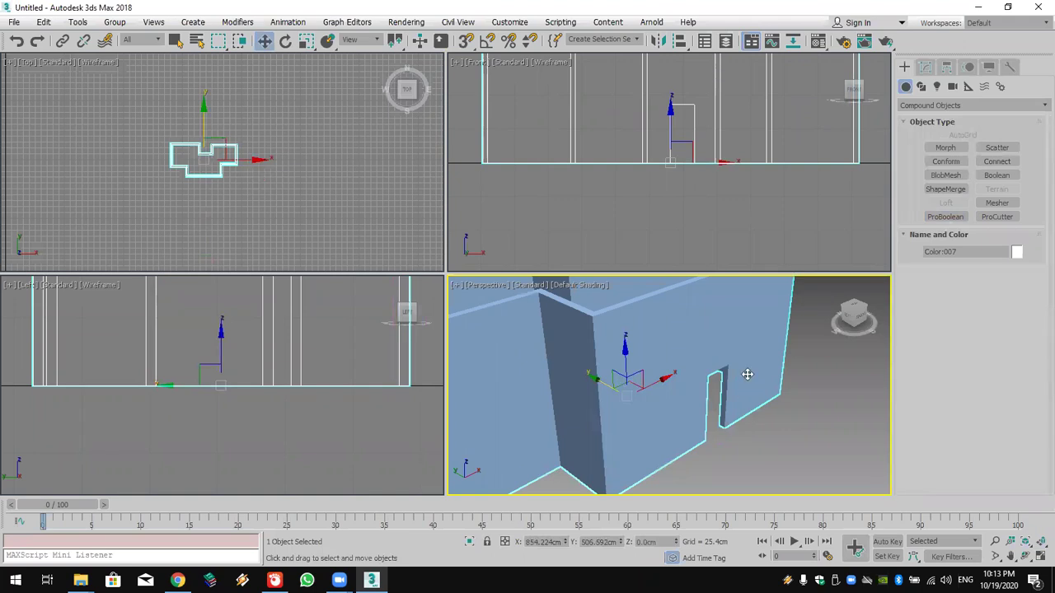
# Step: Undo the ProBoolean subtraction and delete the pink box from the wall
pyautogui.click(16, 41)
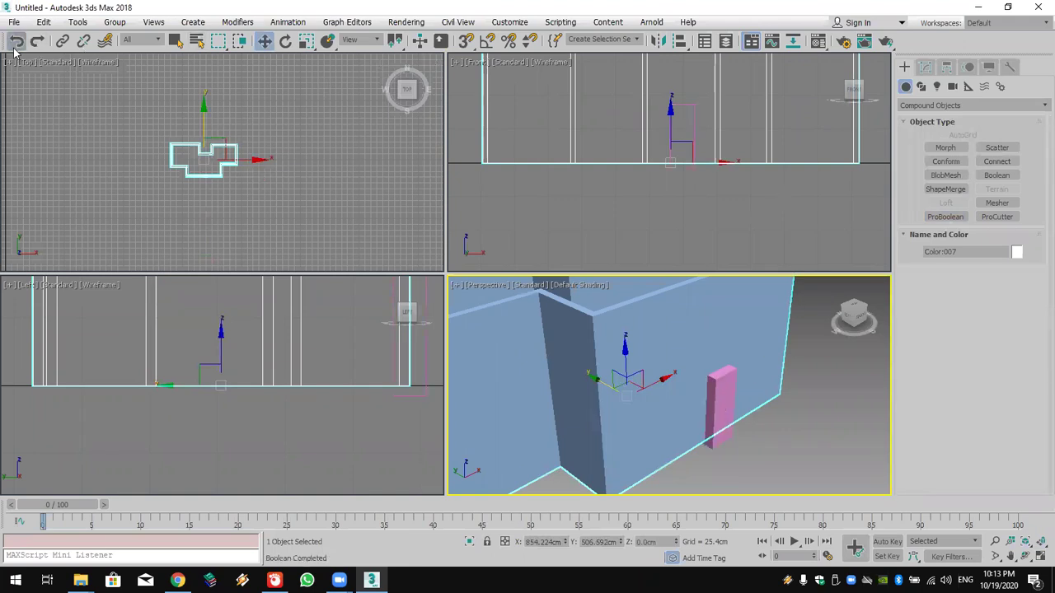
pyautogui.click(15, 48)
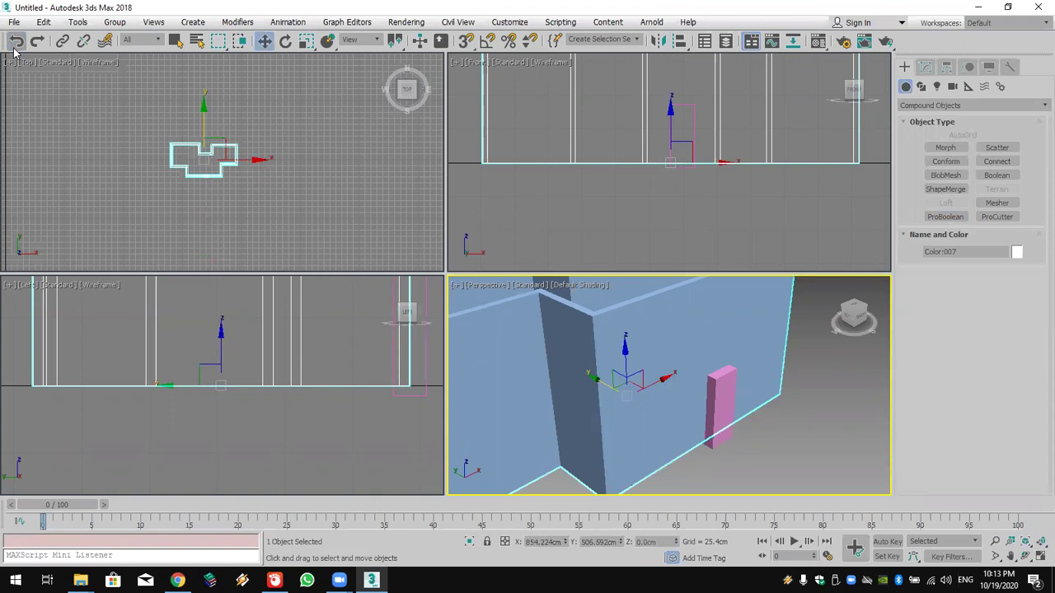
pyautogui.rightClick(787, 342)
pyautogui.click(754, 455)
pyautogui.click(730, 430)
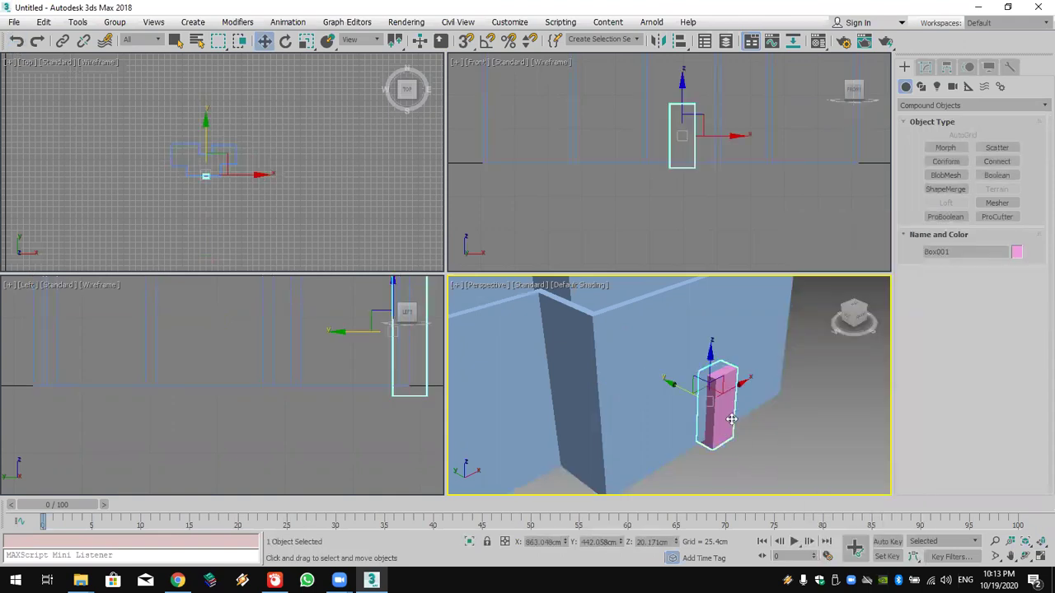
pyautogui.press('Delete')
pyautogui.middleClick(154, 174)
pyautogui.scroll(2, 154, 174)
pyautogui.scroll(4, 222, 200)
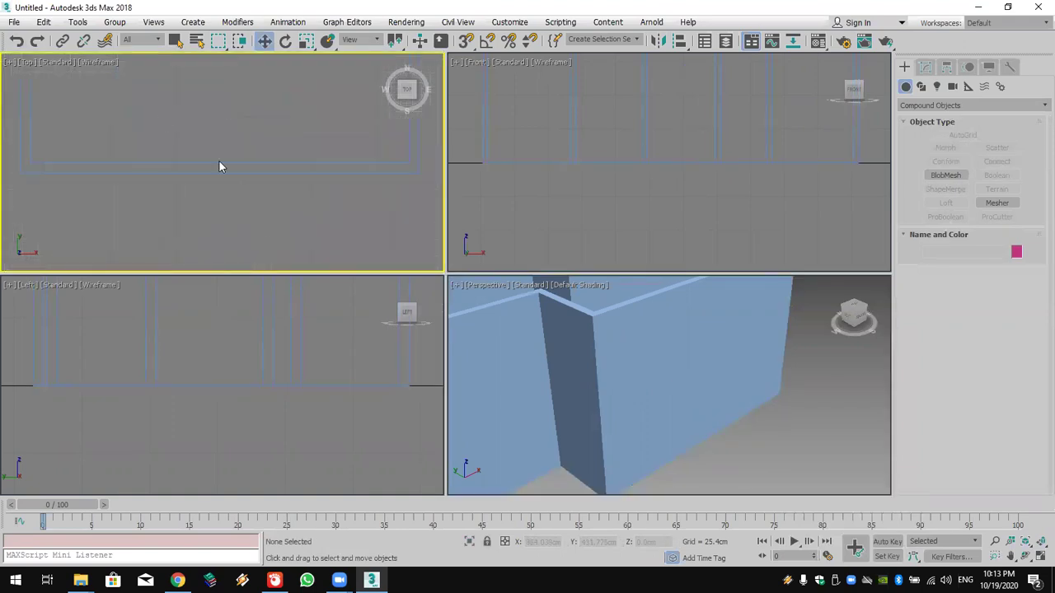
pyautogui.moveTo(153, 128); pyautogui.dragTo(244, 200)
# Step: Reset 3ds Max to a new empty scene
pyautogui.click(15, 22)
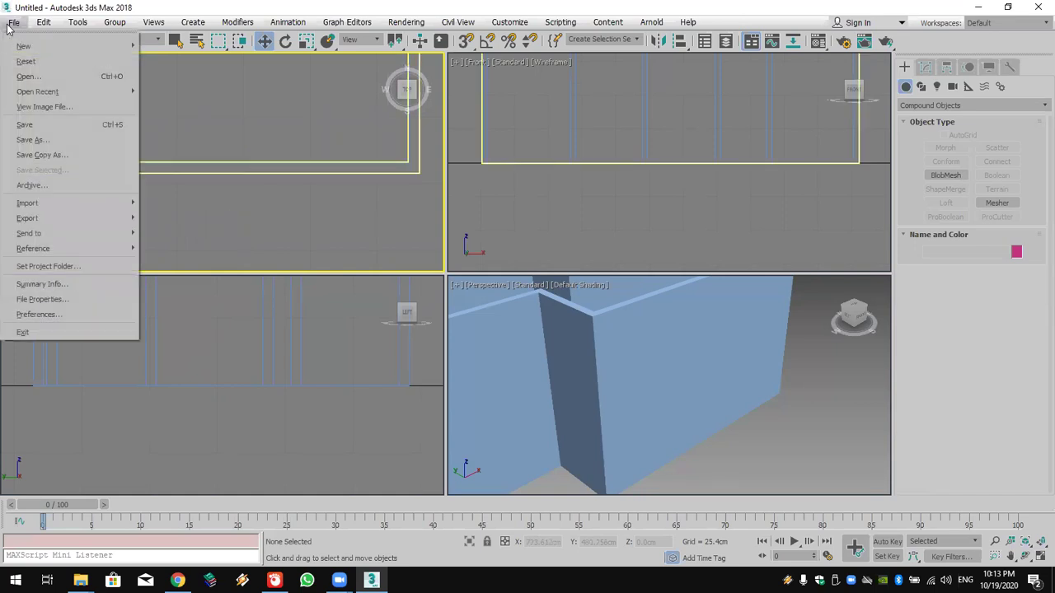
pyautogui.click(23, 64)
pyautogui.click(495, 310)
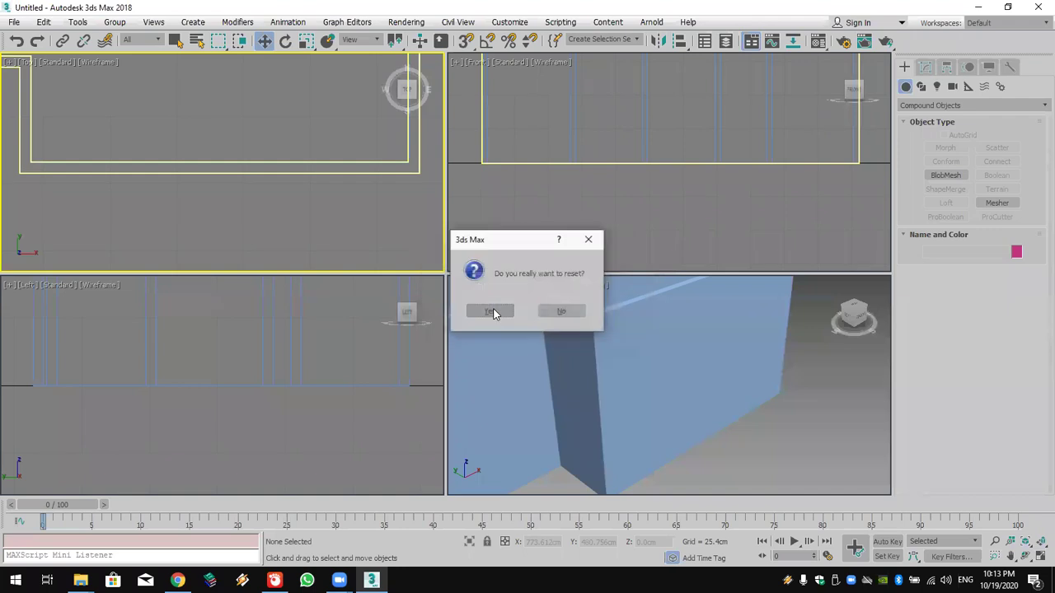
pyautogui.click(491, 312)
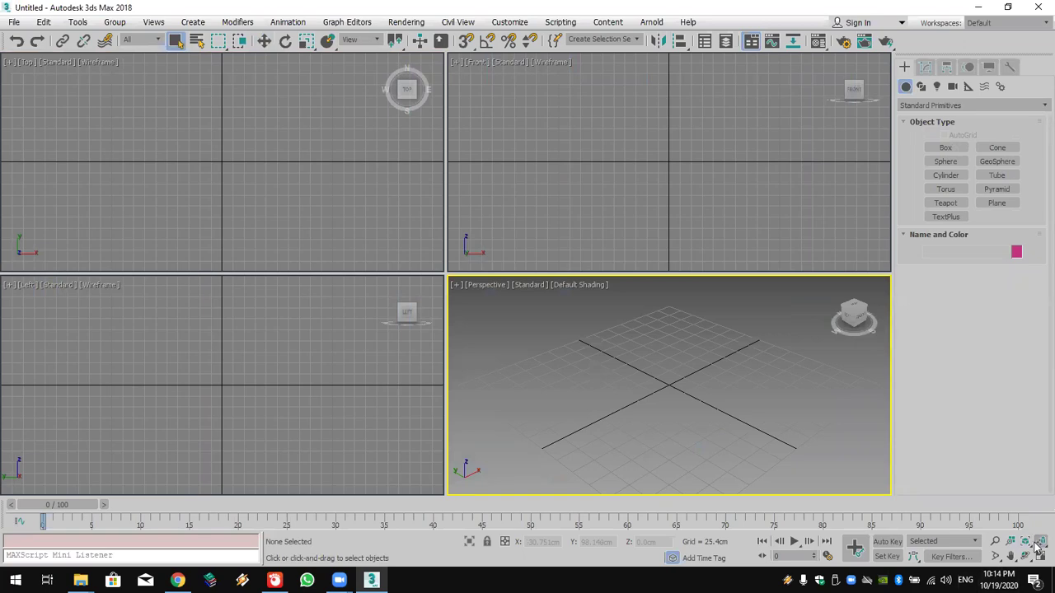
# Step: Show the desktop, move Drawing1.dwg to a free spot lower down, and return to 3ds Max
pyautogui.click(1053, 581)
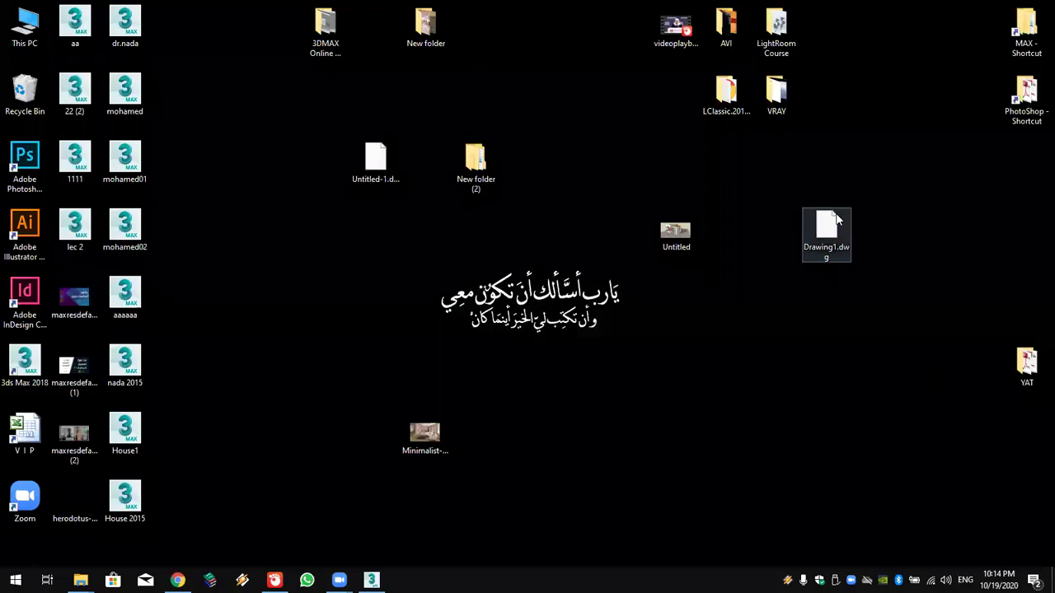
pyautogui.moveTo(831, 221); pyautogui.dragTo(774, 326)
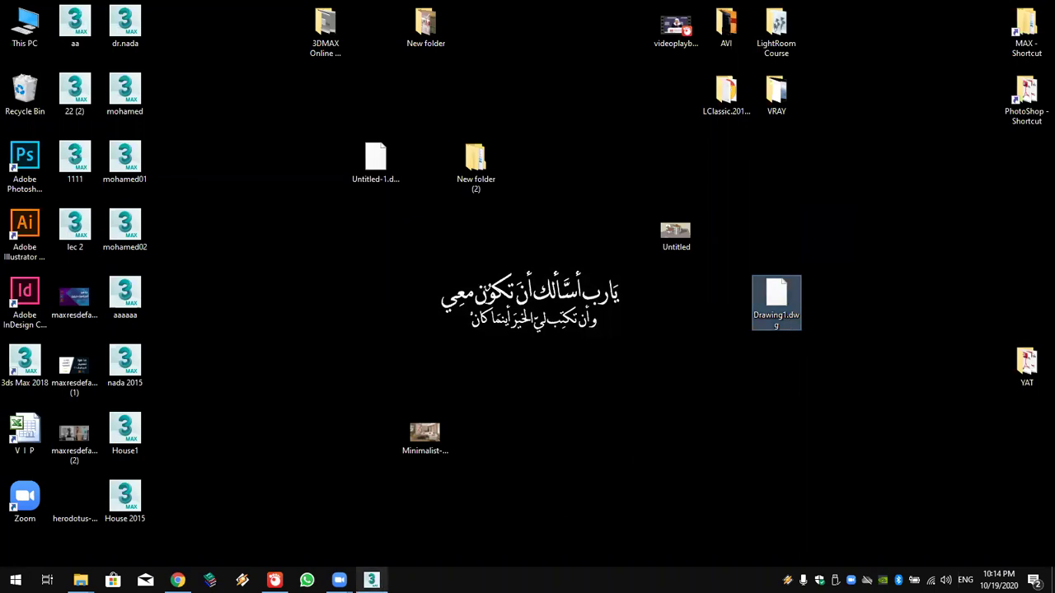
pyautogui.click(371, 580)
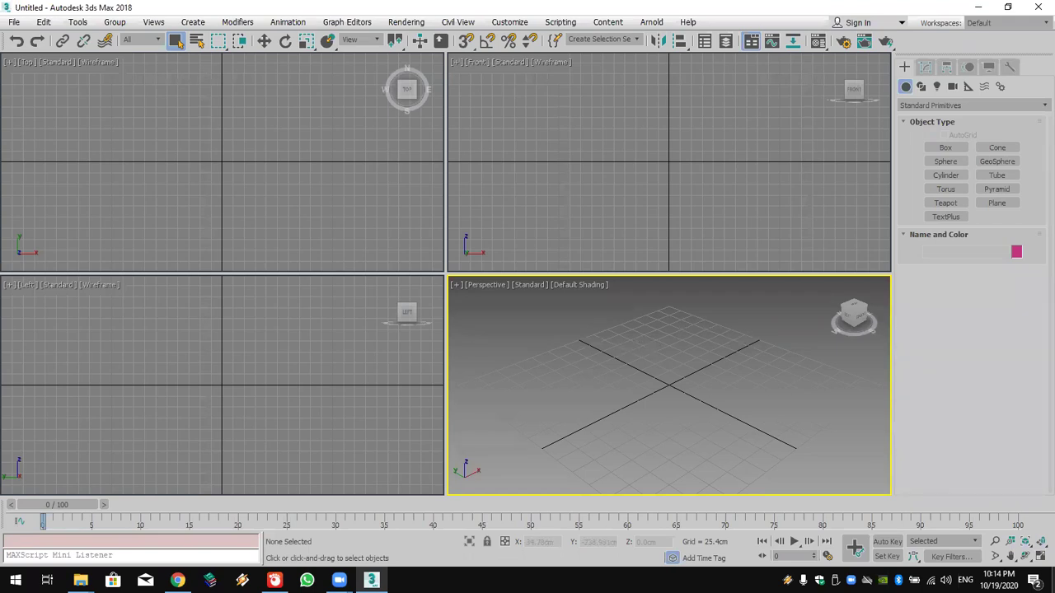
# Step: Bring Drawing1.dwg from the desktop straight into the Perspective viewport and import it as a file
pyautogui.press('super+d')
pyautogui.moveTo(790, 313); pyautogui.dragTo(560, 473)
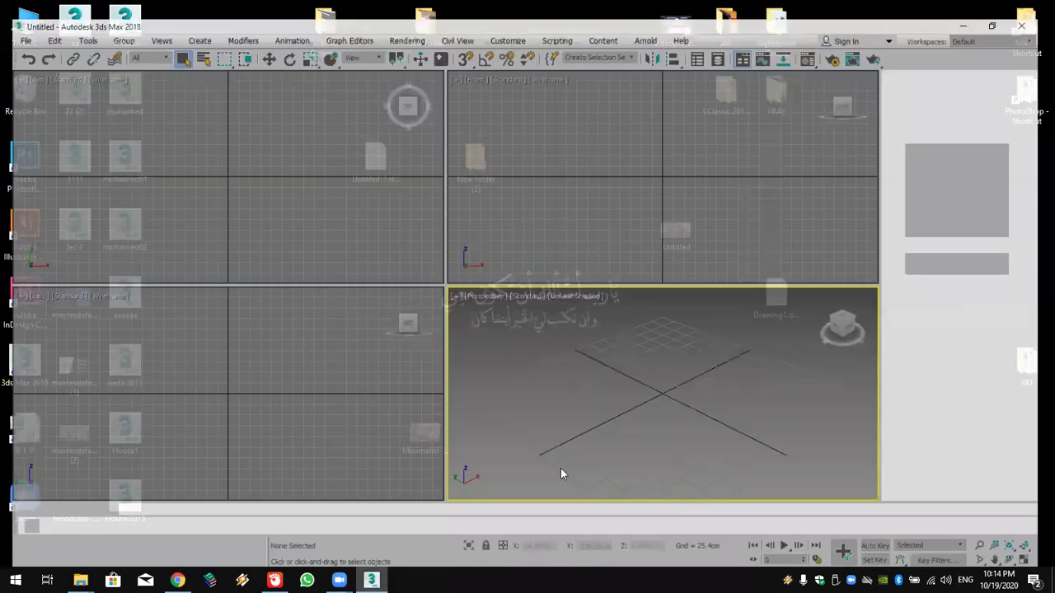
pyautogui.moveTo(665, 386); pyautogui.dragTo(666, 387)
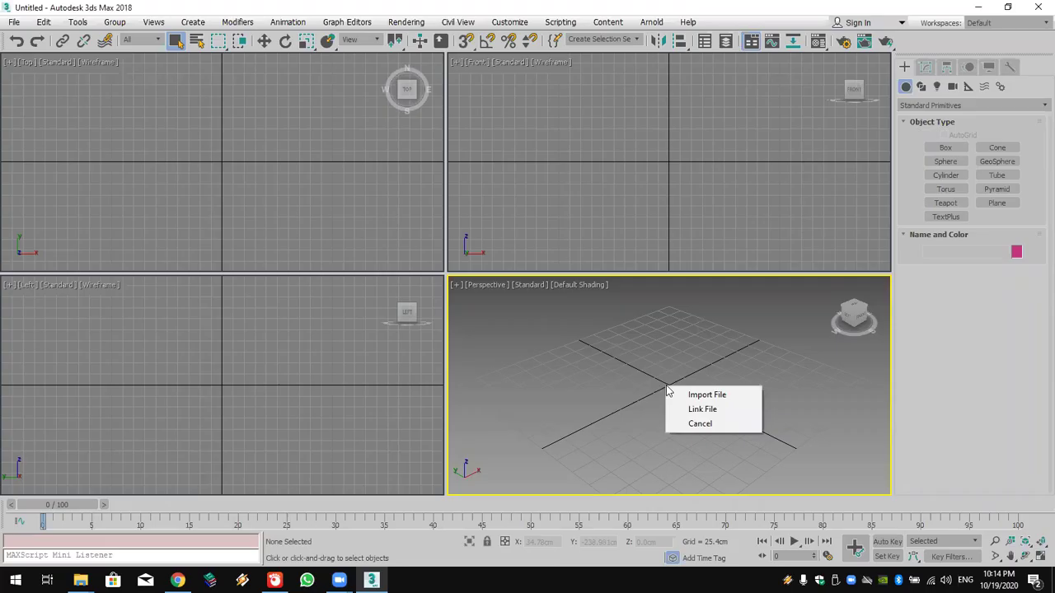
pyautogui.click(717, 396)
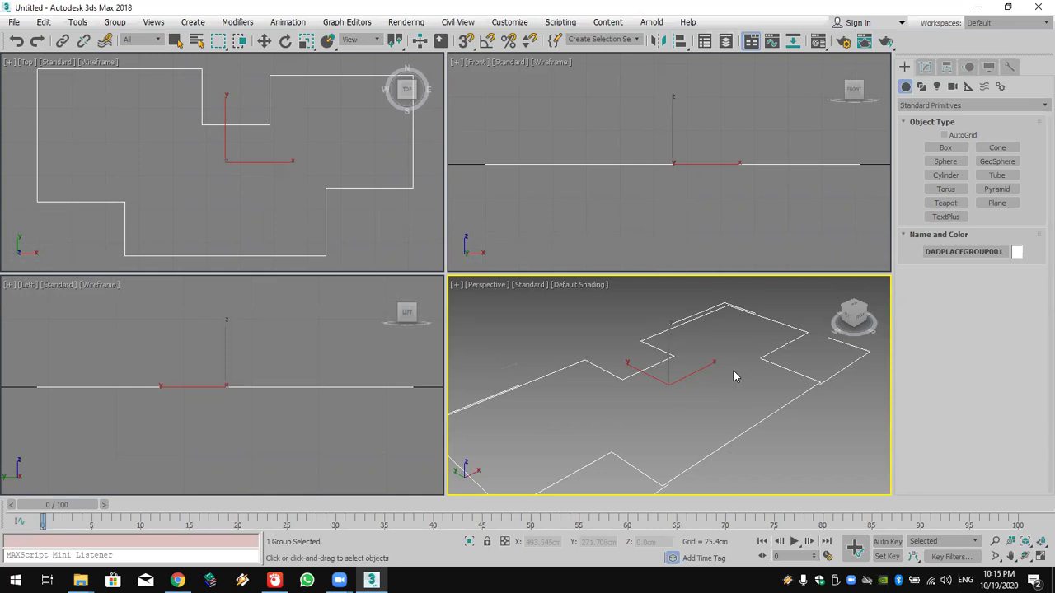
# Step: Delete the imported plan group and restore all viewports to the empty scene's full extents
pyautogui.press('Delete')
pyautogui.press('w')
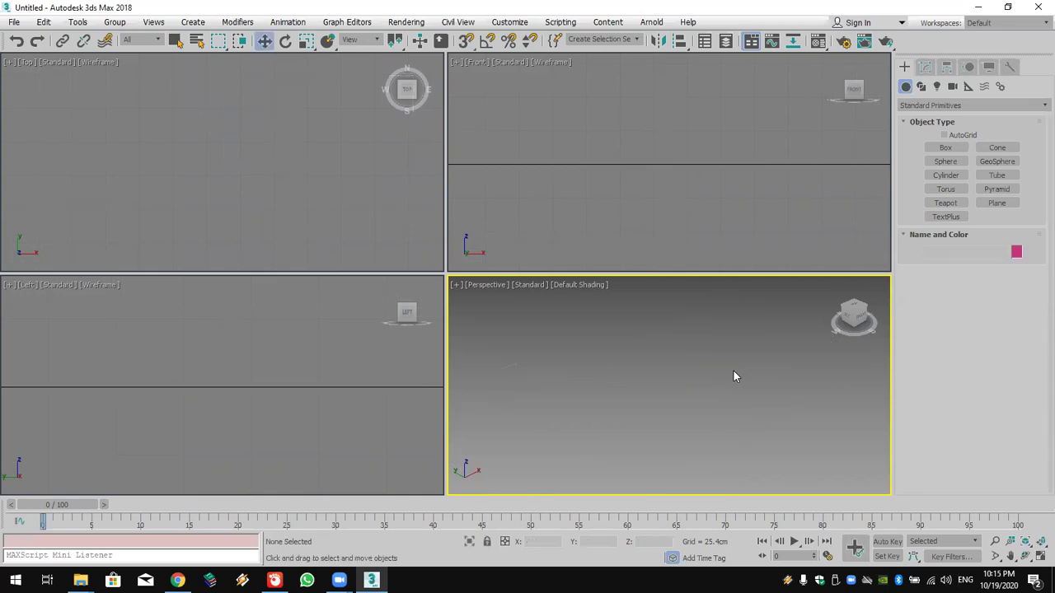
pyautogui.click(1041, 542)
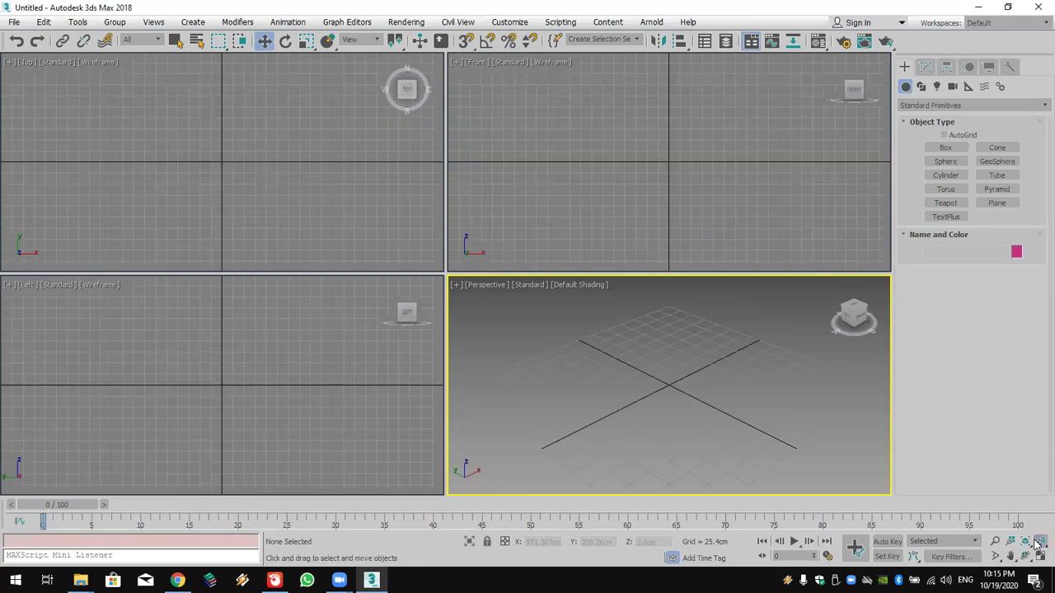
# Step: Open Drawing1.dwg from the Desktop folder with the Import command to reach its DWG import options
pyautogui.click(14, 21)
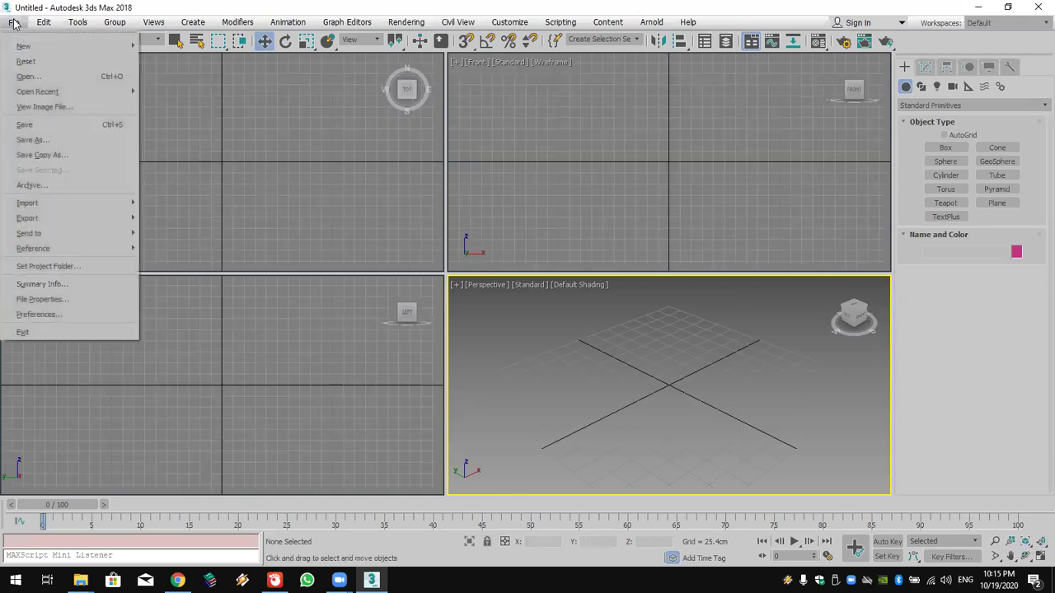
pyautogui.moveTo(136, 203)
pyautogui.click(165, 214)
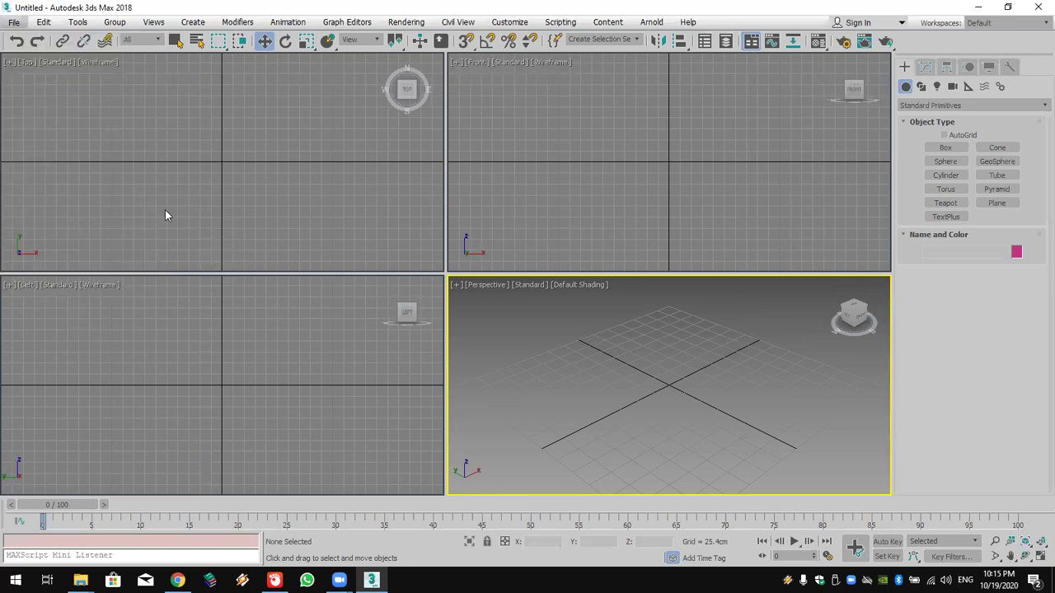
pyautogui.click(109, 142)
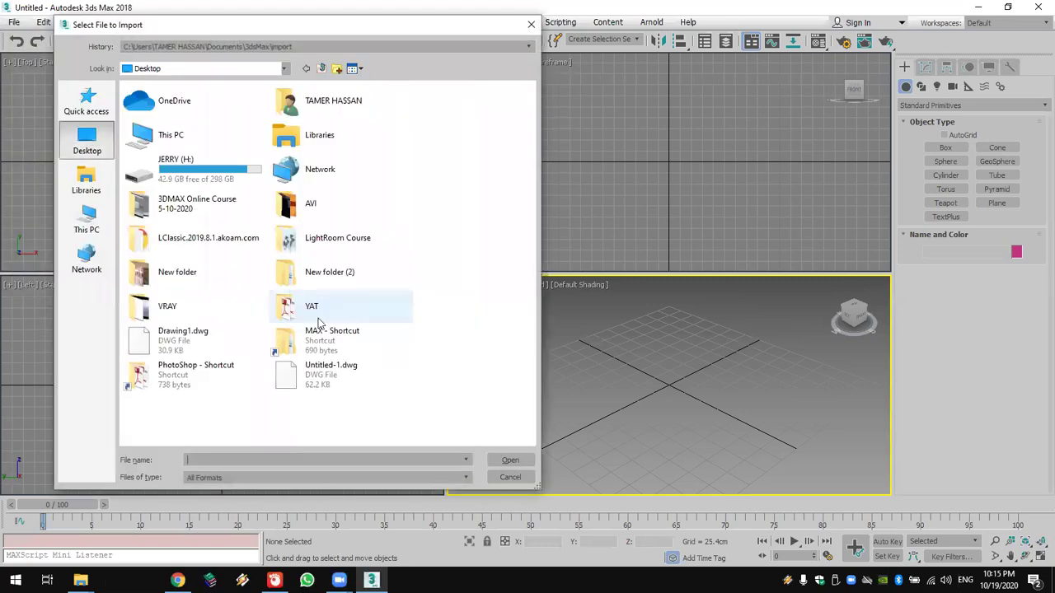
pyautogui.click(173, 333)
pyautogui.click(508, 460)
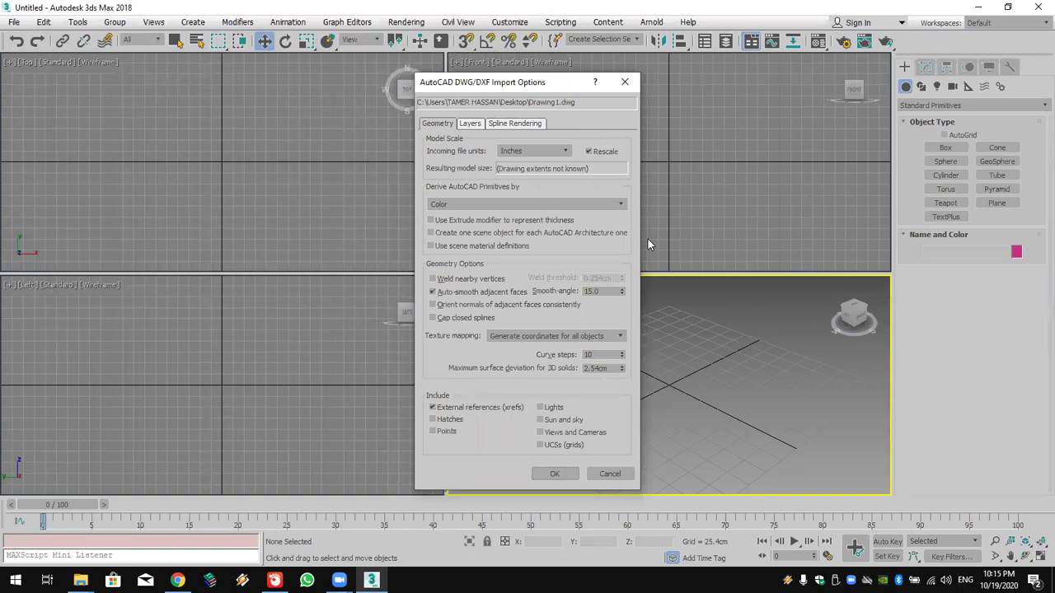
# Step: Examine the drawing's layers and the available incoming file units in the import options
pyautogui.click(469, 125)
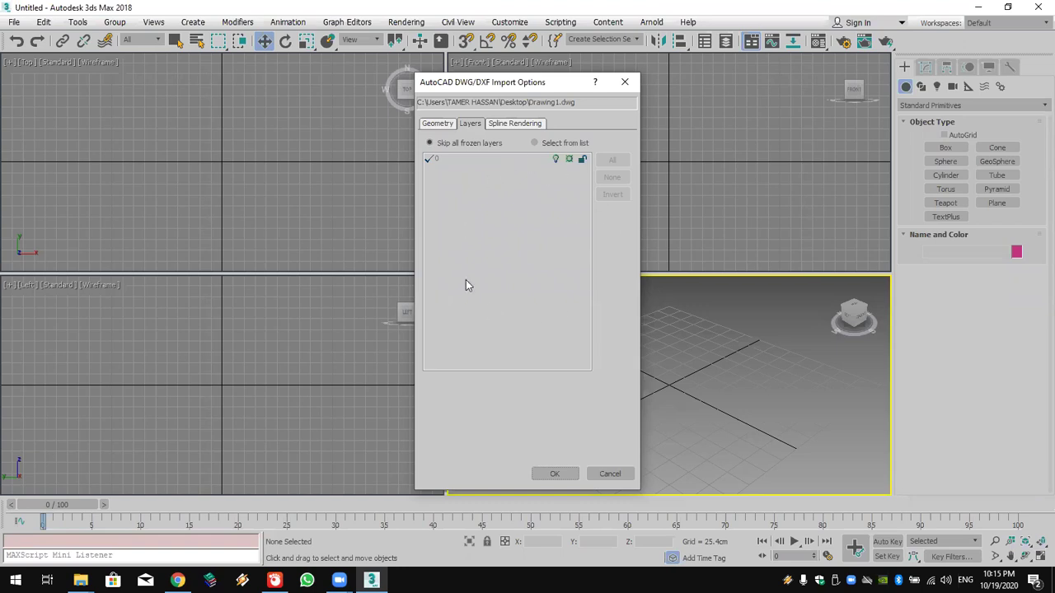
pyautogui.click(426, 126)
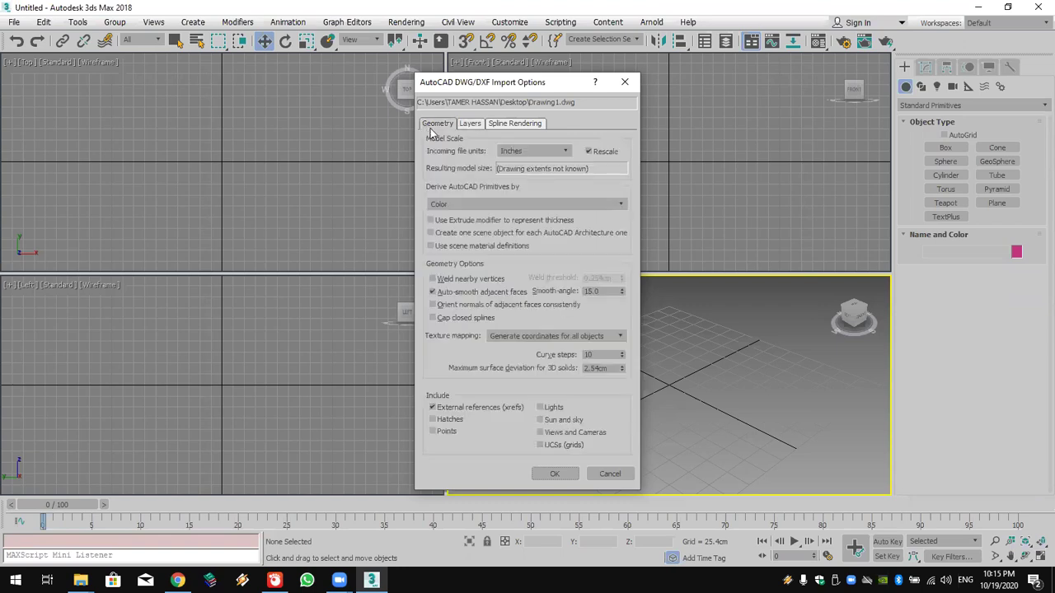
pyautogui.click(547, 154)
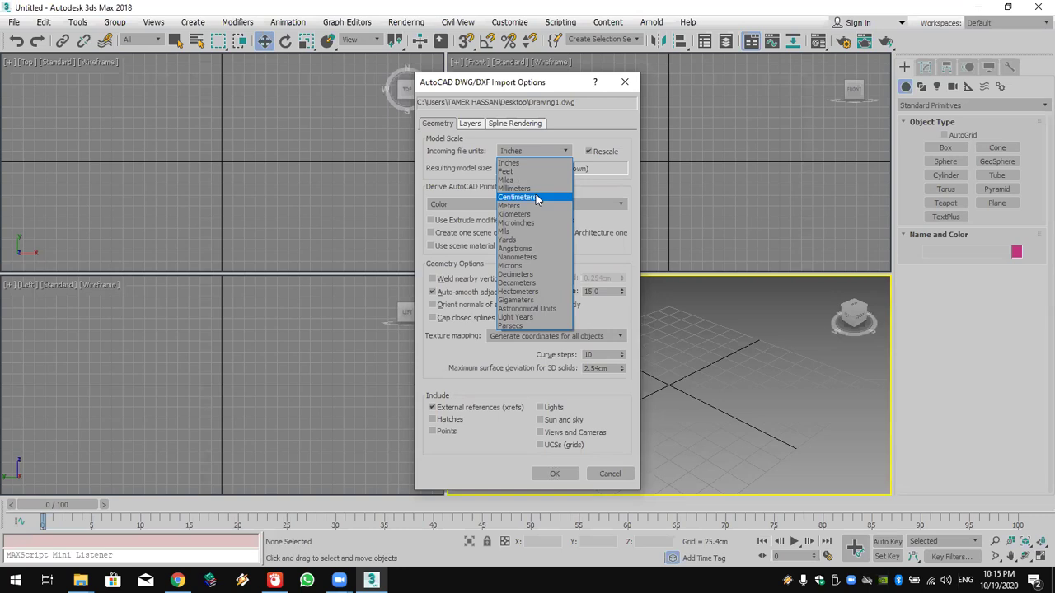
pyautogui.click(567, 127)
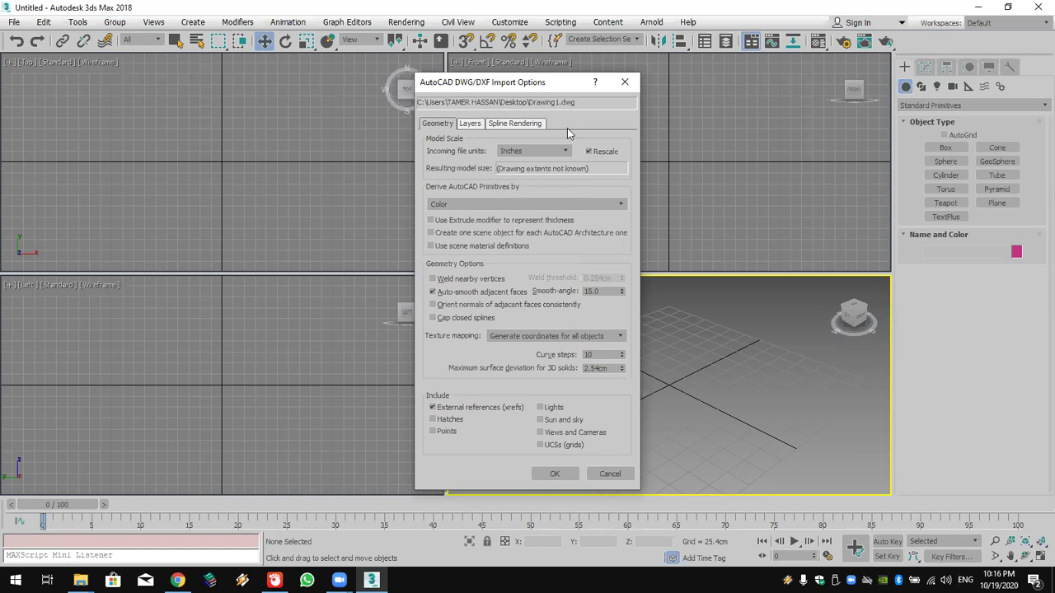
# Step: Set the AutoCAD primitives to be derived by Layer and import the drawing into the scene
pyautogui.click(534, 206)
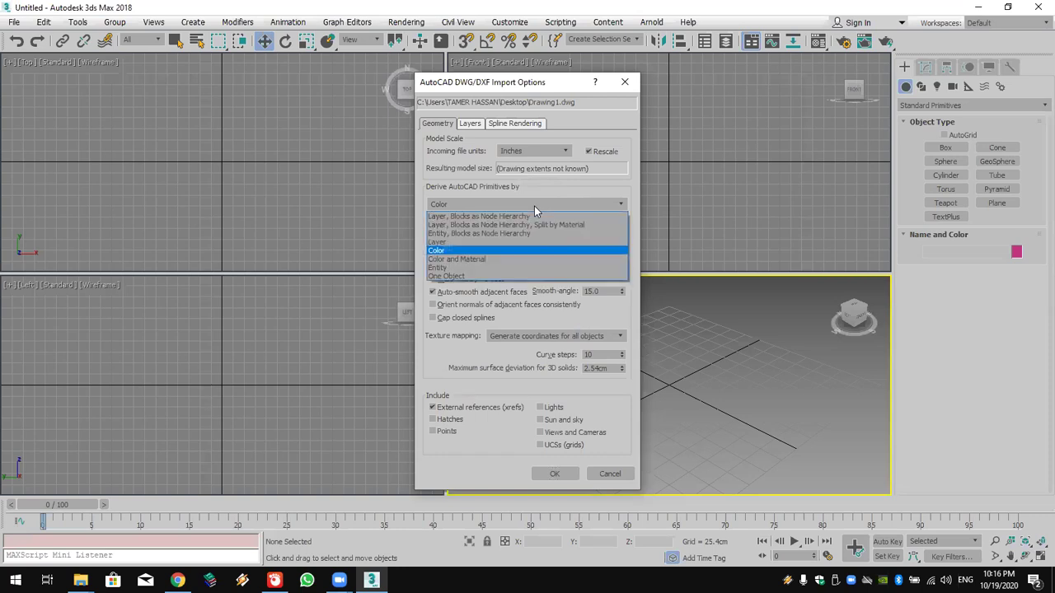
pyautogui.click(506, 252)
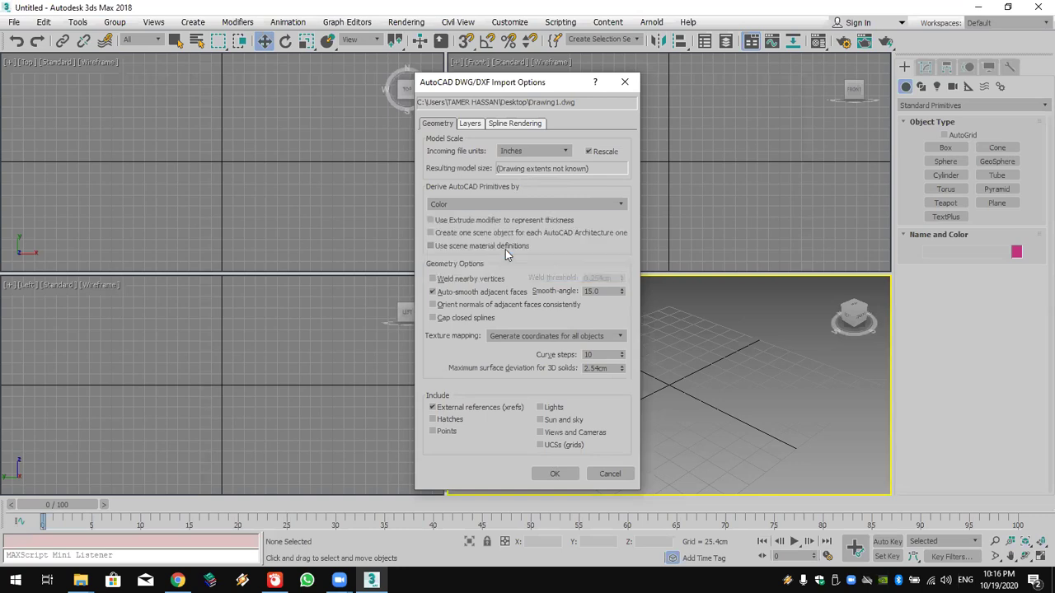
pyautogui.click(522, 207)
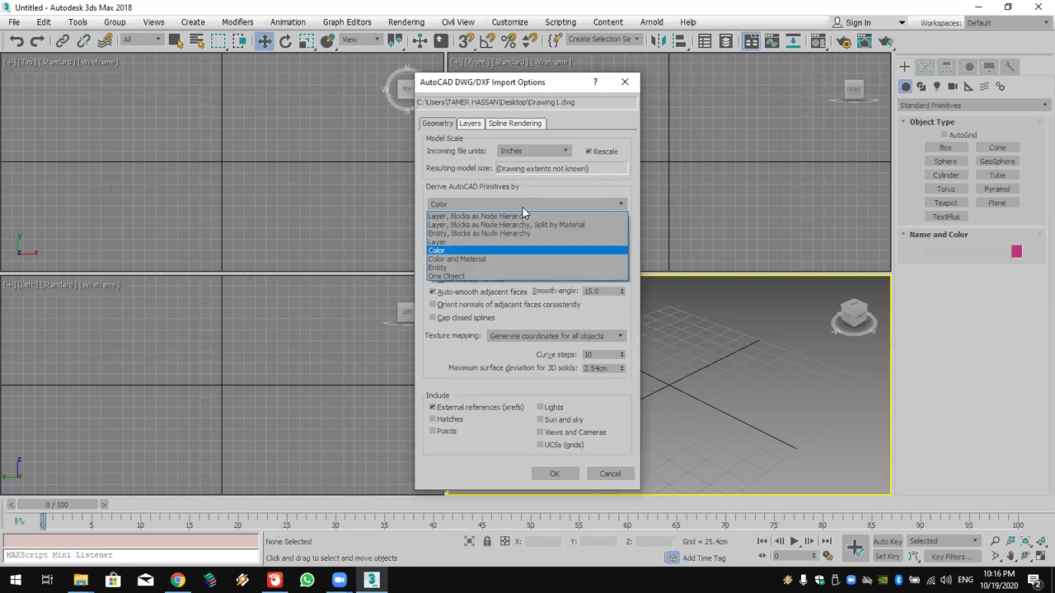
pyautogui.click(478, 243)
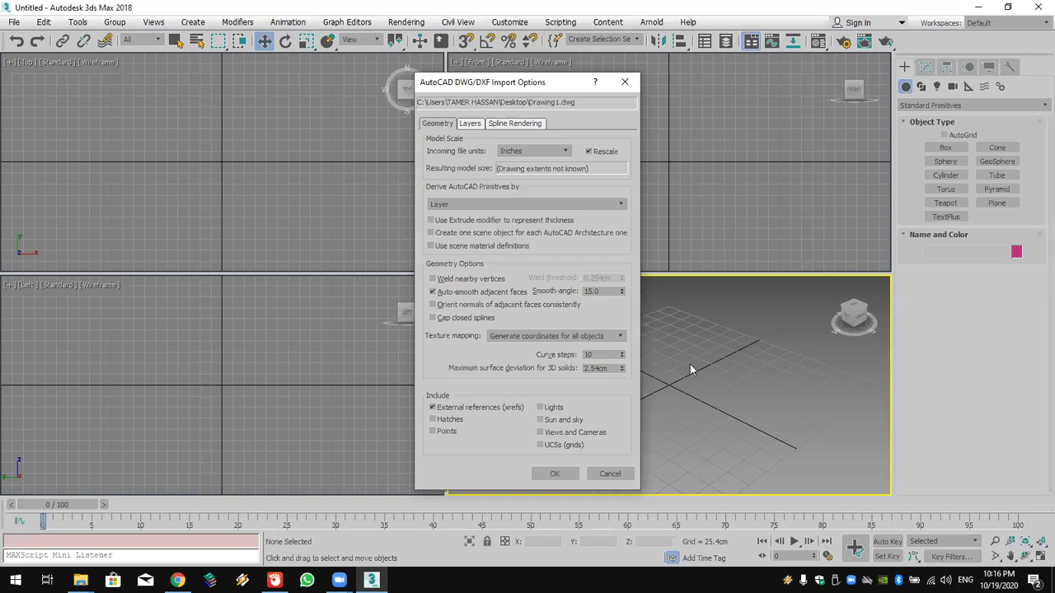
pyautogui.doubleClick(600, 355)
pyautogui.doubleClick(600, 290)
pyautogui.click(604, 292)
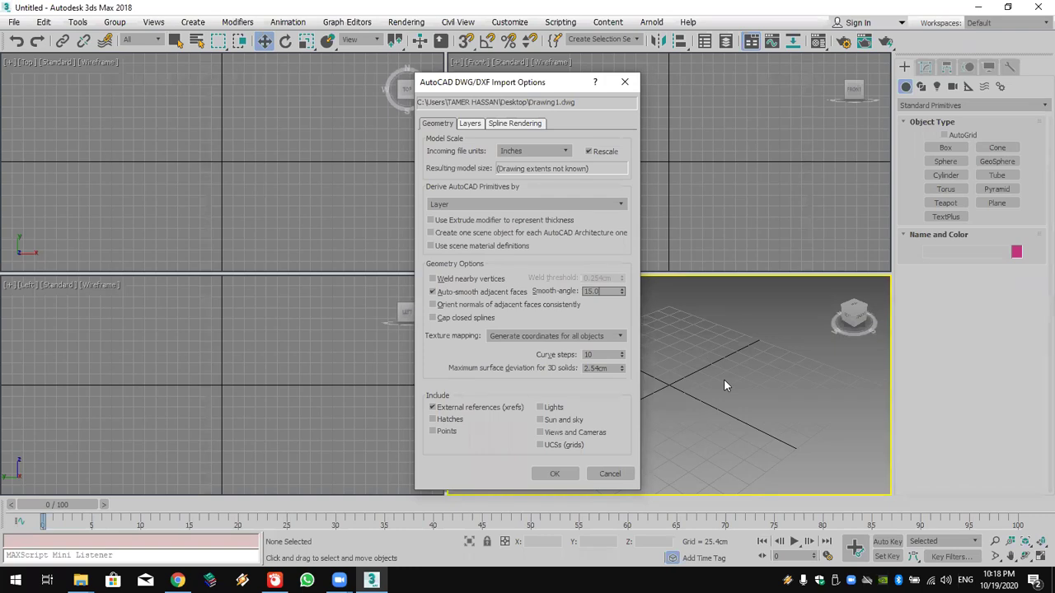
pyautogui.click(550, 475)
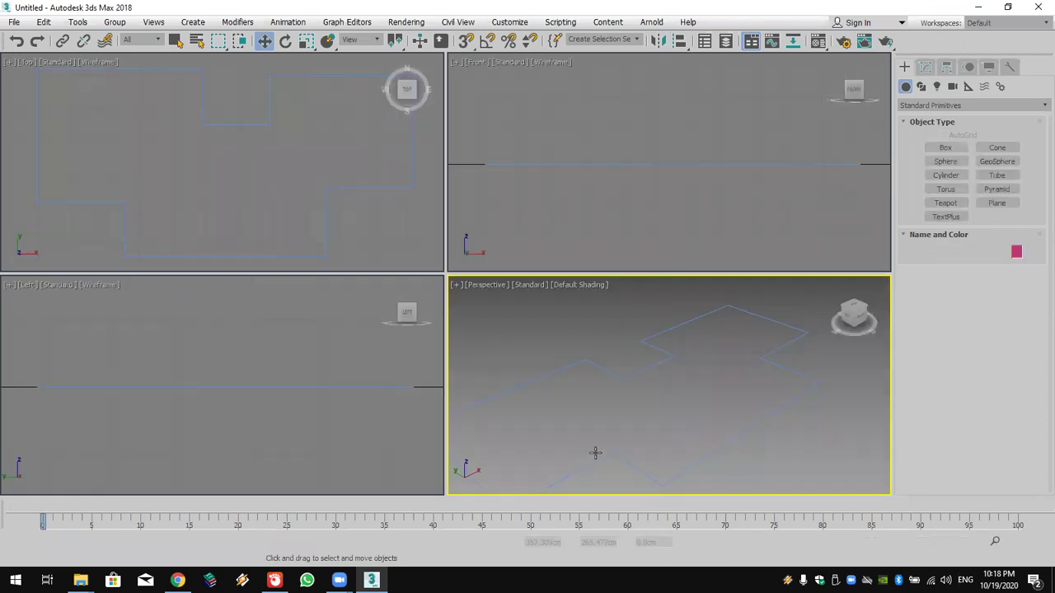
# Step: Select the imported plan and outline its spline slightly inward to form a double wall line
pyautogui.click(737, 435)
pyautogui.moveTo(736, 435); pyautogui.dragTo(756, 405, button='middle')
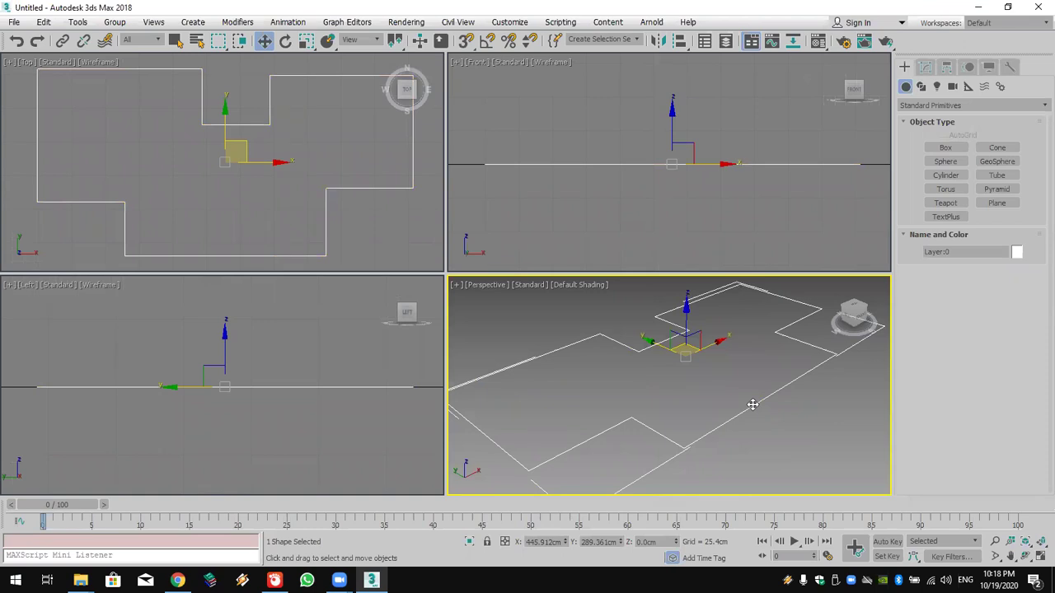
pyautogui.click(927, 67)
pyautogui.click(905, 123)
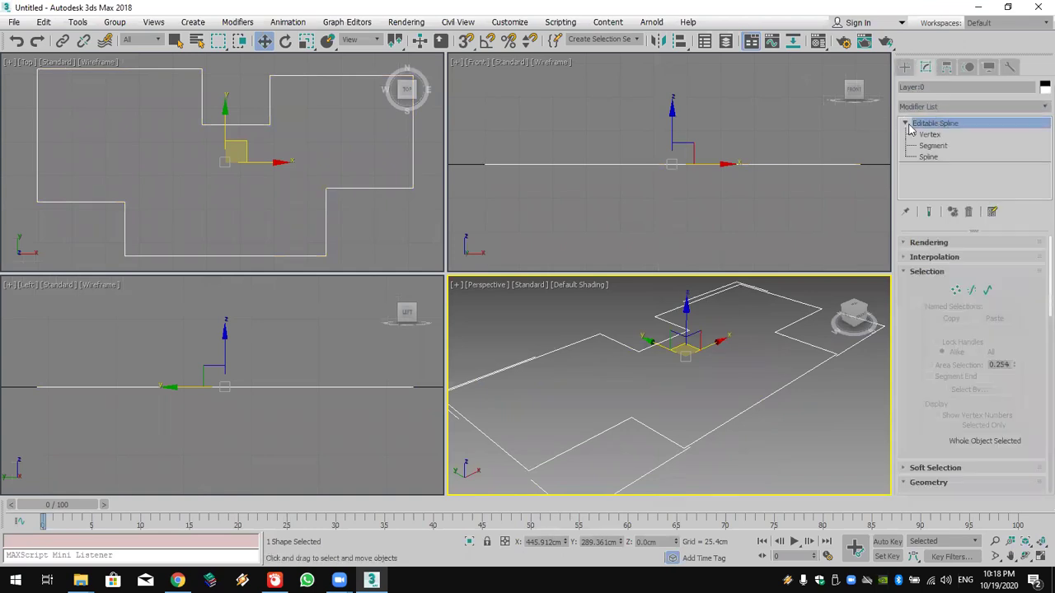
pyautogui.click(929, 157)
pyautogui.scroll(-3, 958, 211)
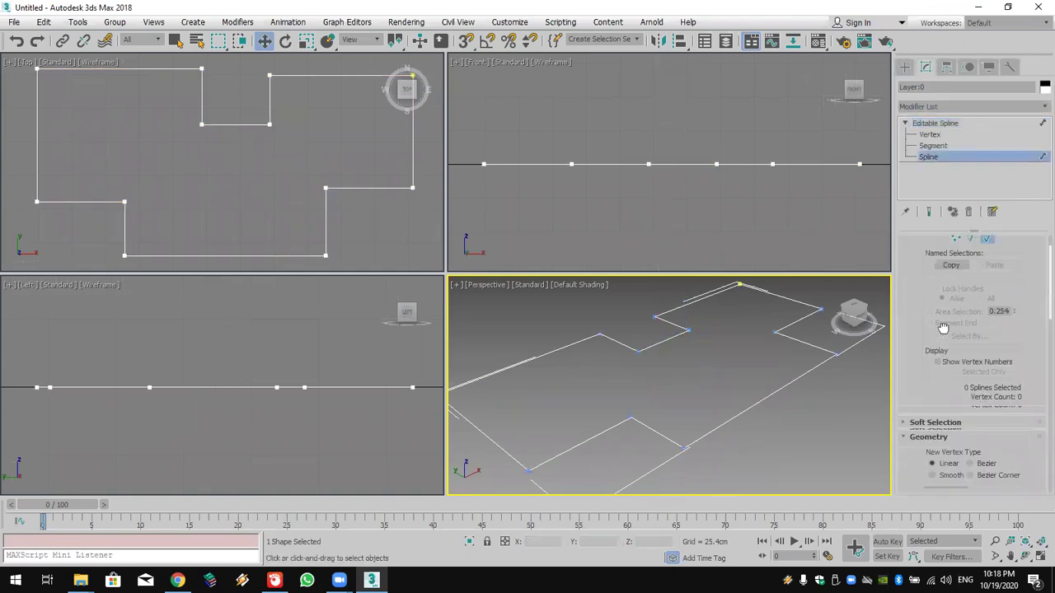
pyautogui.scroll(-5, 958, 211)
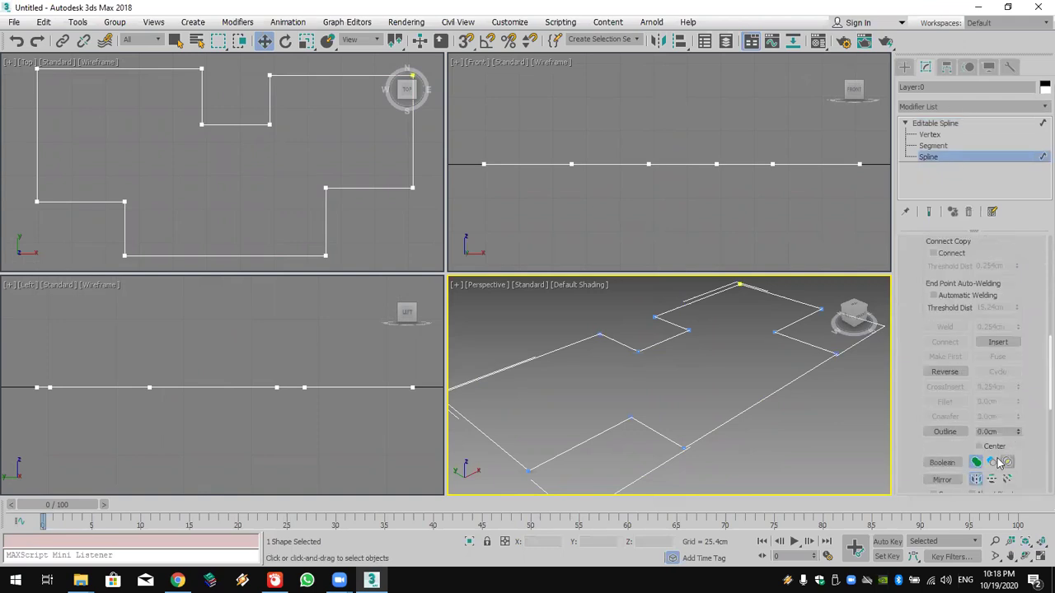
pyautogui.click(949, 434)
pyautogui.moveTo(740, 421); pyautogui.dragTo(737, 407)
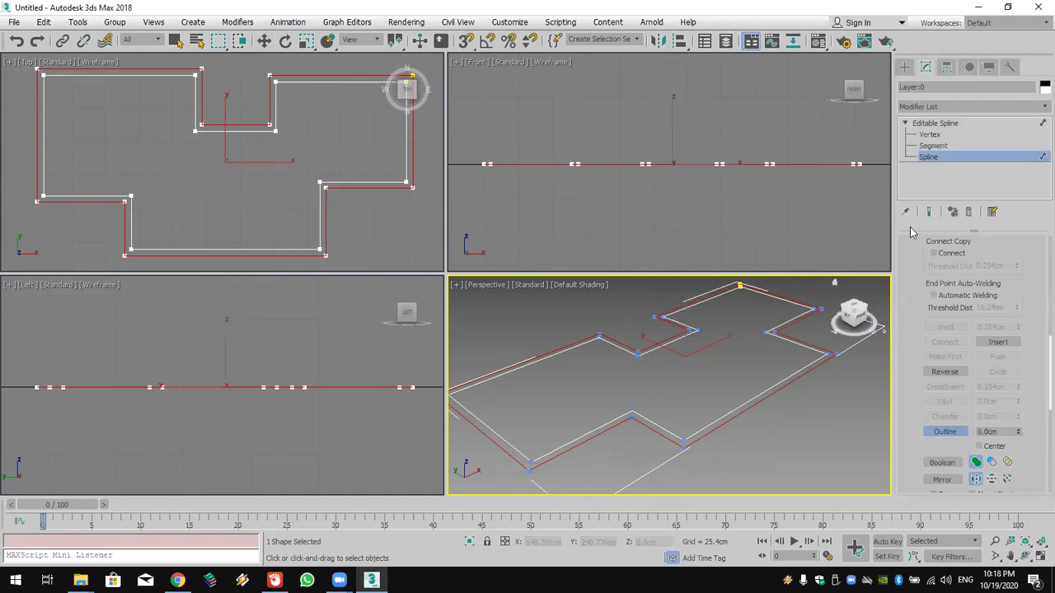
# Step: Fillet the inner and outer vertices at the lower-right corner of the plan's right wing
pyautogui.click(931, 135)
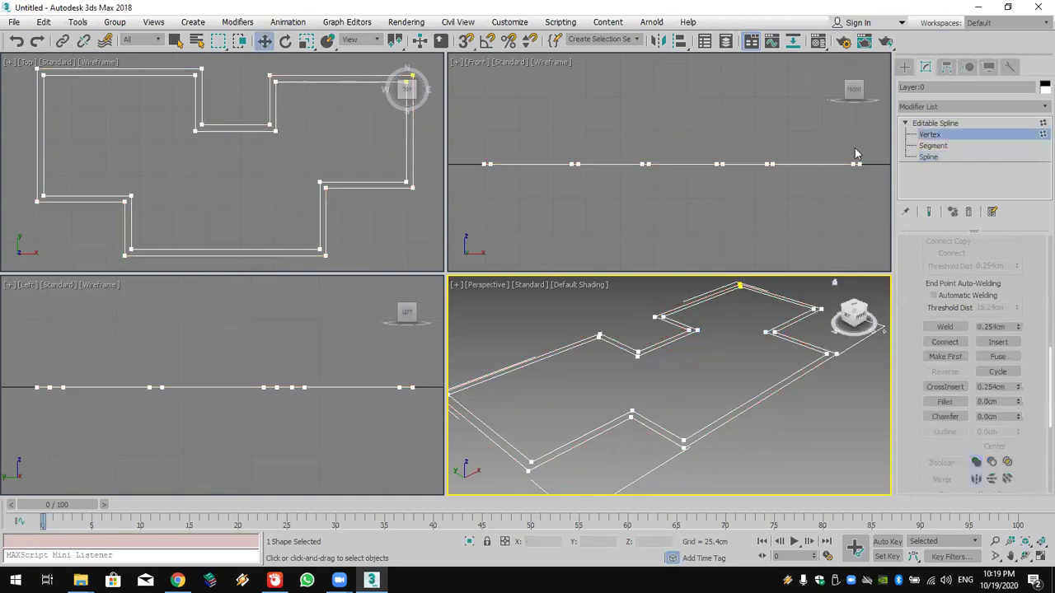
pyautogui.moveTo(396, 239); pyautogui.dragTo(303, 223, button='middle')
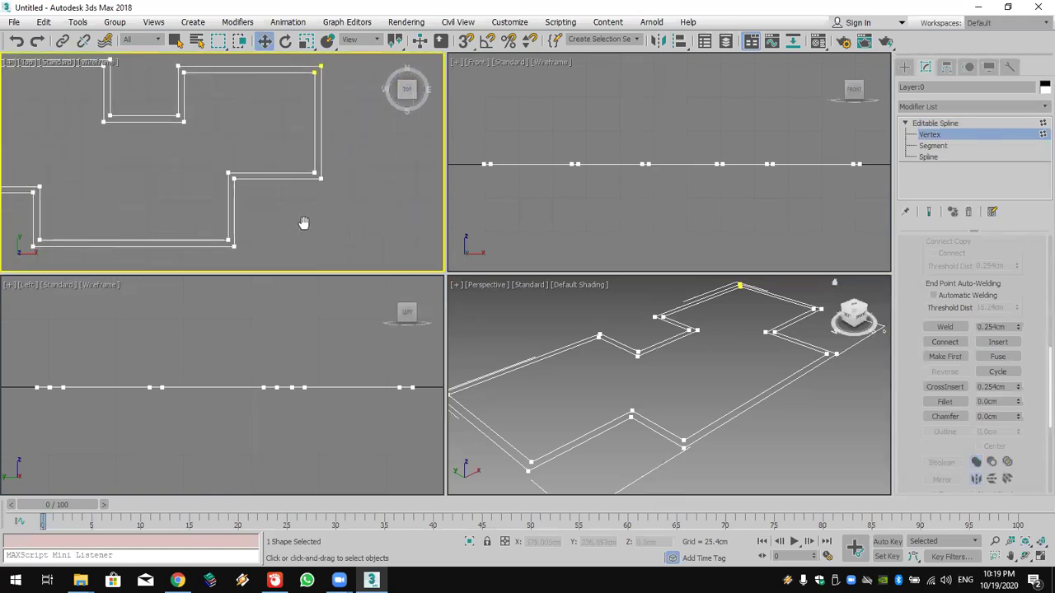
pyautogui.moveTo(341, 151); pyautogui.dragTo(275, 207)
pyautogui.click(945, 401)
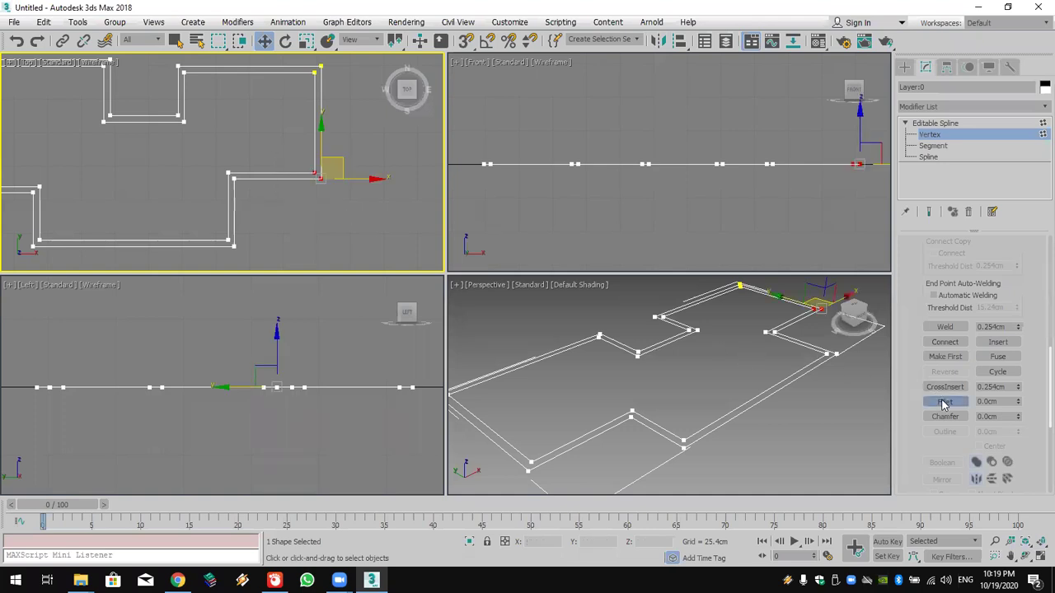
pyautogui.moveTo(322, 172); pyautogui.dragTo(324, 135)
# Step: Chamfer the inner and outer vertices at the lower-left corner of the plan's bottom section
pyautogui.moveTo(103, 239); pyautogui.dragTo(202, 223, button='middle')
pyautogui.click(139, 225)
pyautogui.click(944, 416)
pyautogui.moveTo(132, 228); pyautogui.dragTo(140, 196)
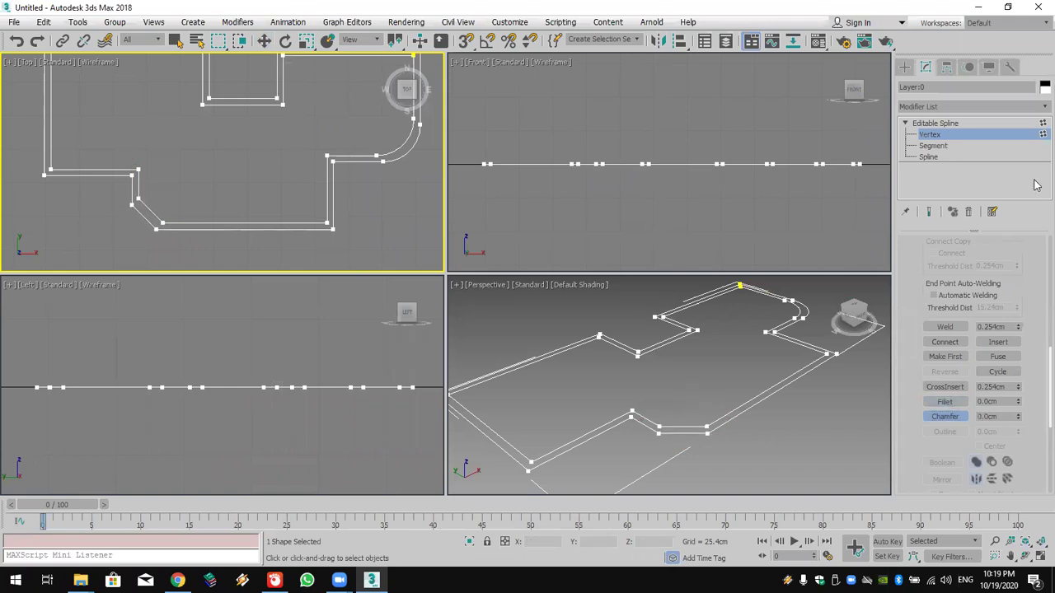
# Step: Apply an Extrude modifier to the double wall outline with an amount of about 157.48 cm
pyautogui.click(984, 106)
pyautogui.press('e')
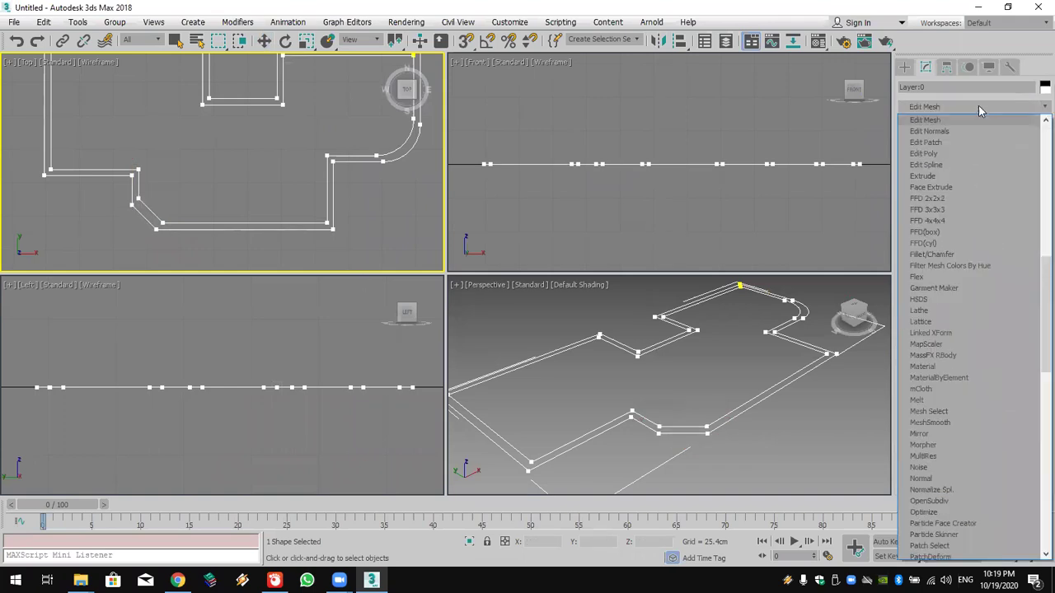
pyautogui.click(971, 176)
pyautogui.moveTo(1010, 262); pyautogui.dragTo(1002, 182)
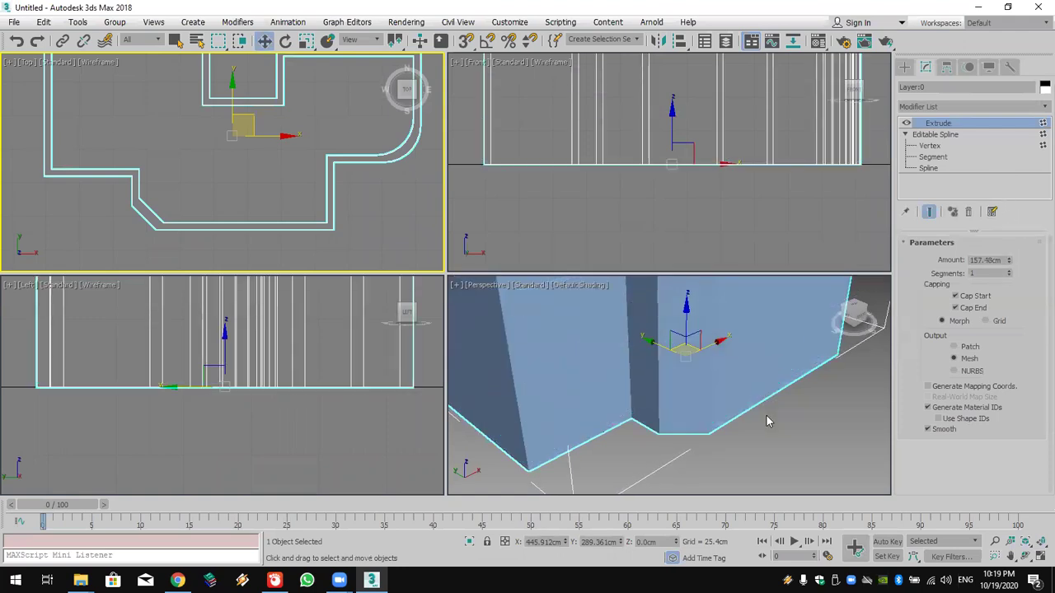
pyautogui.scroll(-10, 764, 396)
pyautogui.keyDown('alt'); pyautogui.moveTo(762, 394); pyautogui.dragTo(721, 408, button='middle'); pyautogui.keyUp('alt')
pyautogui.scroll(-3, 309, 175)
pyautogui.moveTo(309, 175); pyautogui.dragTo(292, 188, button='middle')
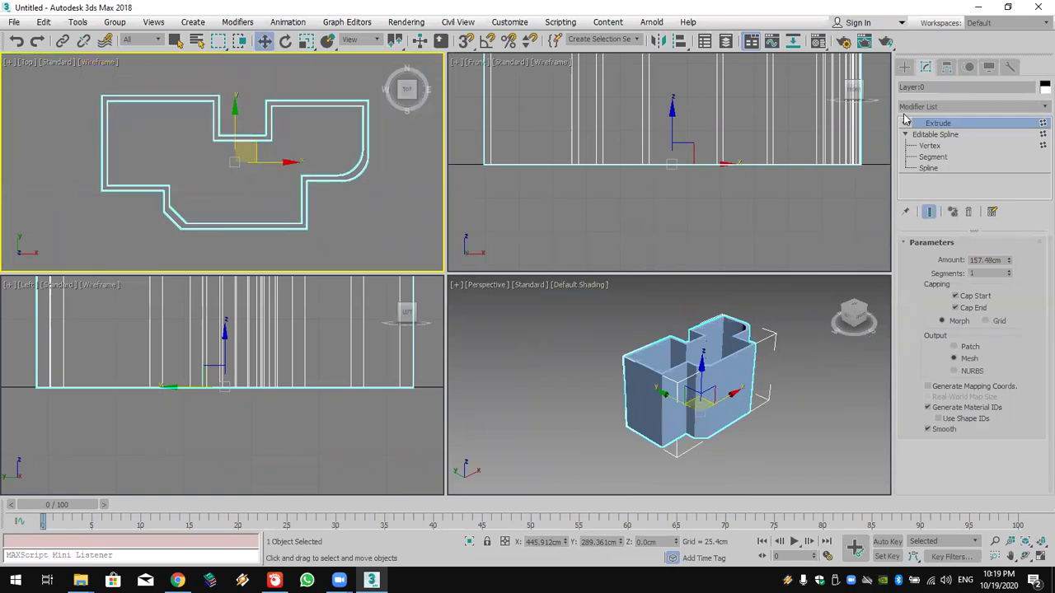
# Step: Copy the inner wall spline at Spline level and place the copy to the left of the plan
pyautogui.click(927, 168)
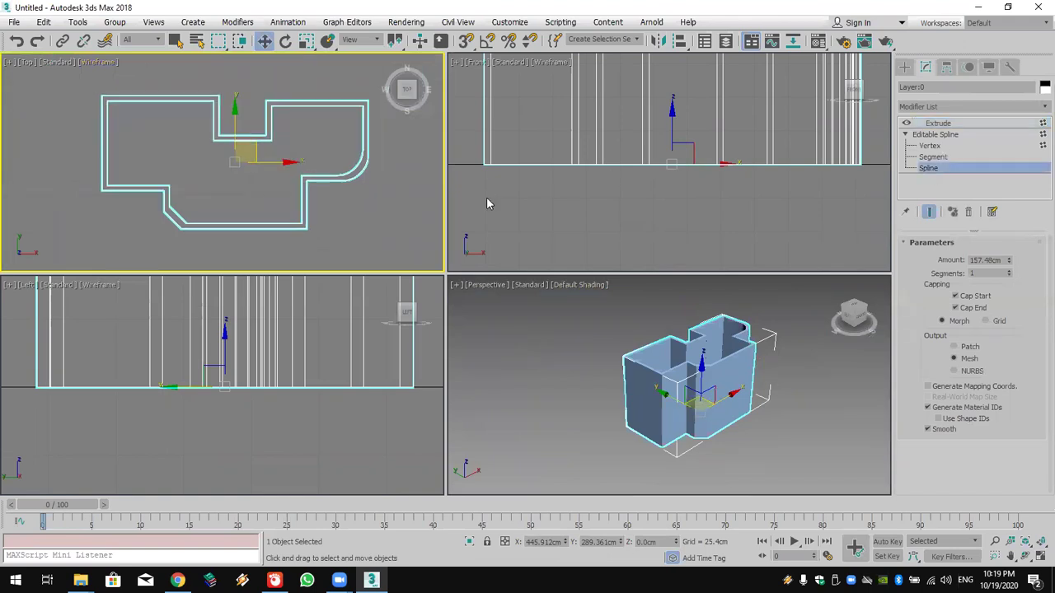
pyautogui.click(301, 223)
pyautogui.moveTo(280, 221); pyautogui.dragTo(413, 213, button='middle')
pyautogui.moveTo(411, 169)
pyautogui.keyDown('shift'); pyautogui.mouseDown()
pyautogui.moveTo(101, 177)
pyautogui.moveTo(101, 186)
pyautogui.mouseUp(); pyautogui.keyUp('shift')
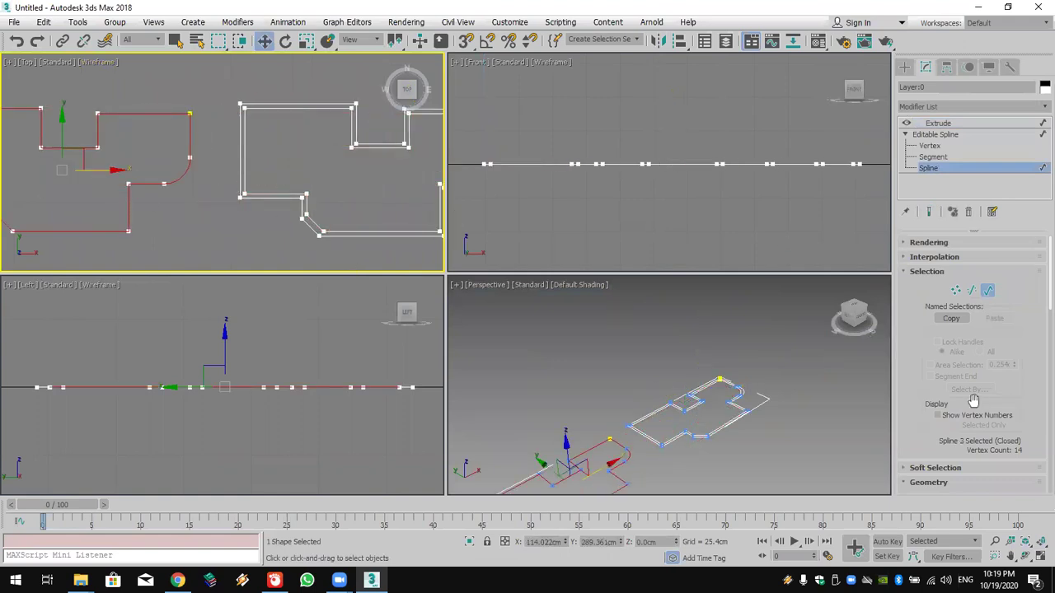
# Step: Raise the Extrude amount to about 240.03 cm for the walls and copied spline, and return to Spline level
pyautogui.scroll(-1, 916, 384)
pyautogui.scroll(-5, 916, 384)
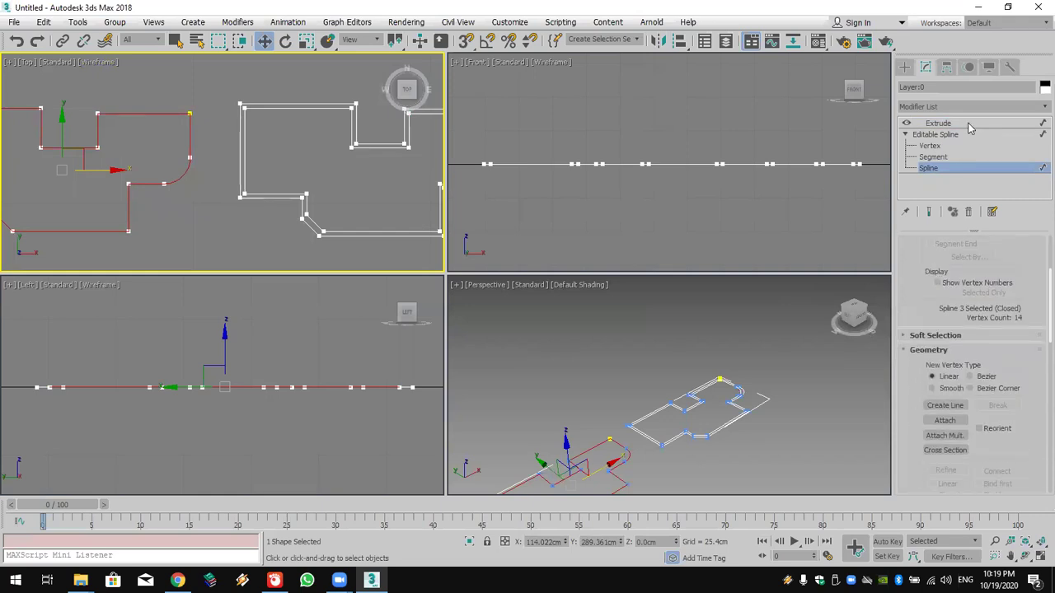
pyautogui.click(970, 123)
pyautogui.moveTo(1007, 266); pyautogui.dragTo(1000, 211)
pyautogui.click(947, 168)
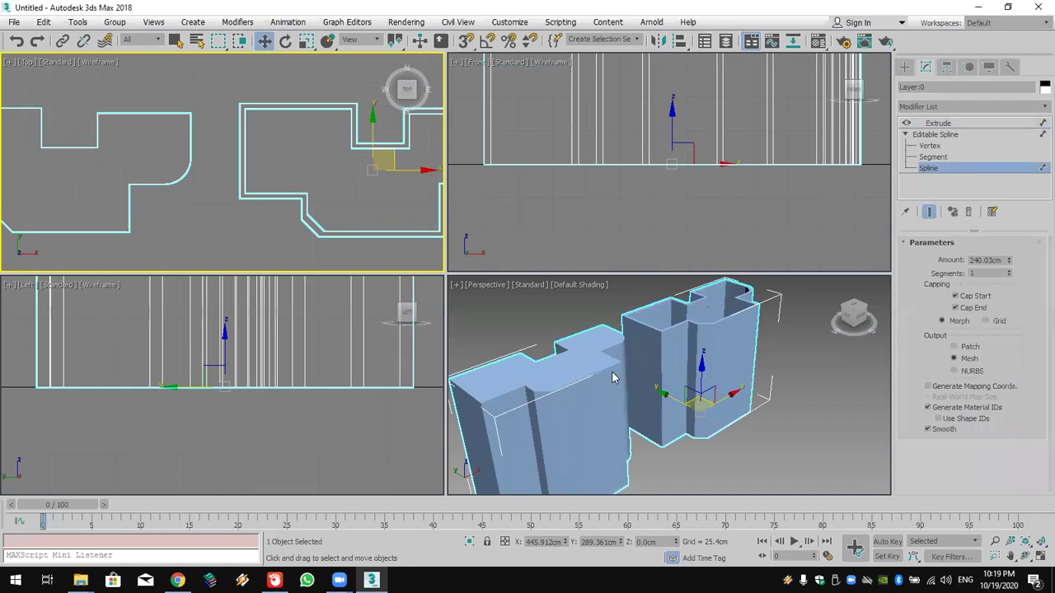
# Step: Detach the copied spline into a separate object and return to the walls' Extrude modifier
pyautogui.scroll(-10, 1029, 401)
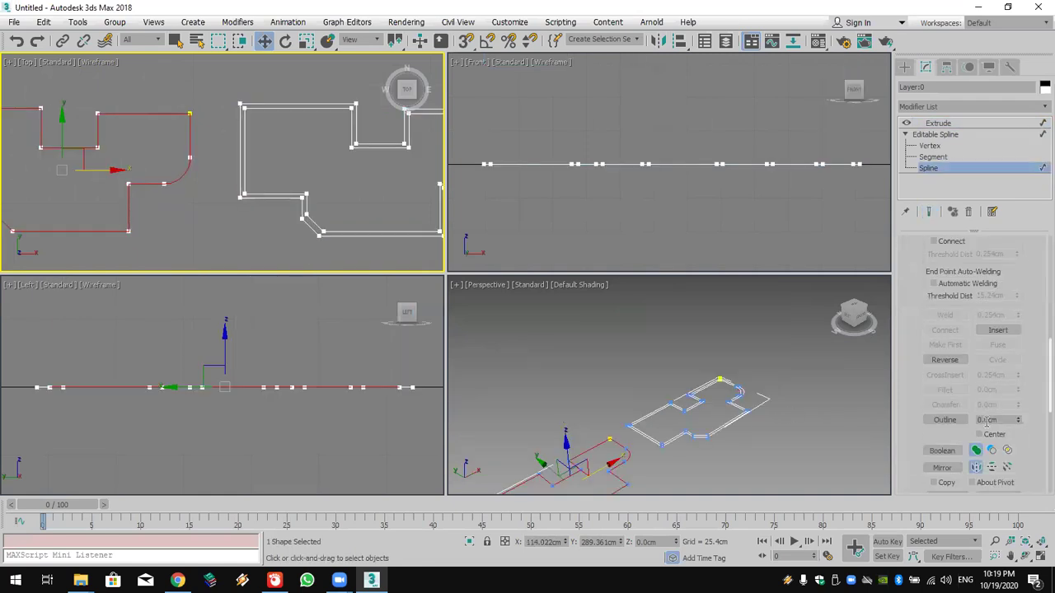
pyautogui.scroll(-9, 900, 402)
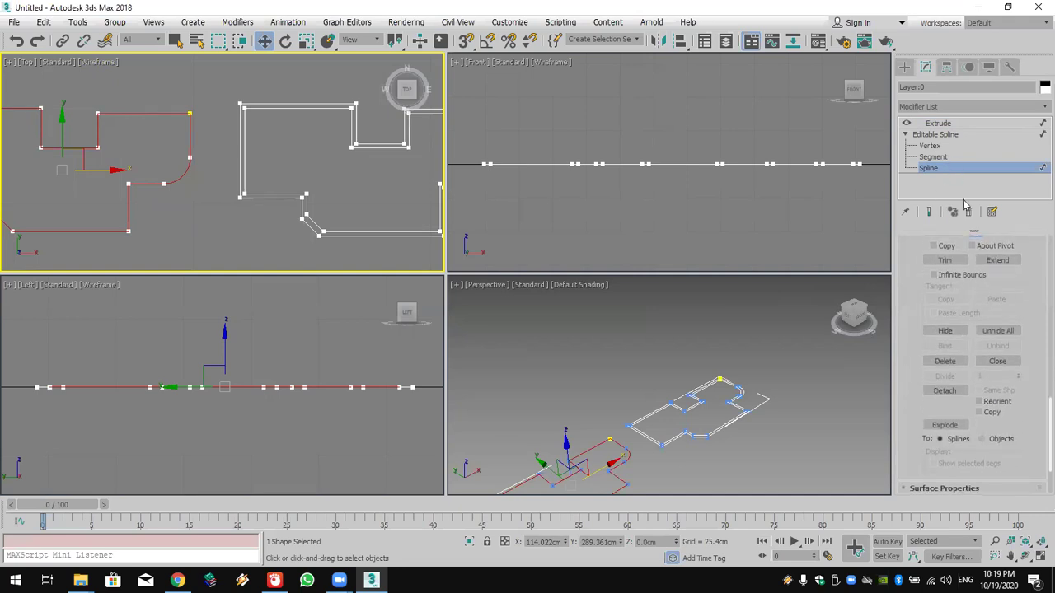
pyautogui.click(944, 390)
pyautogui.click(574, 298)
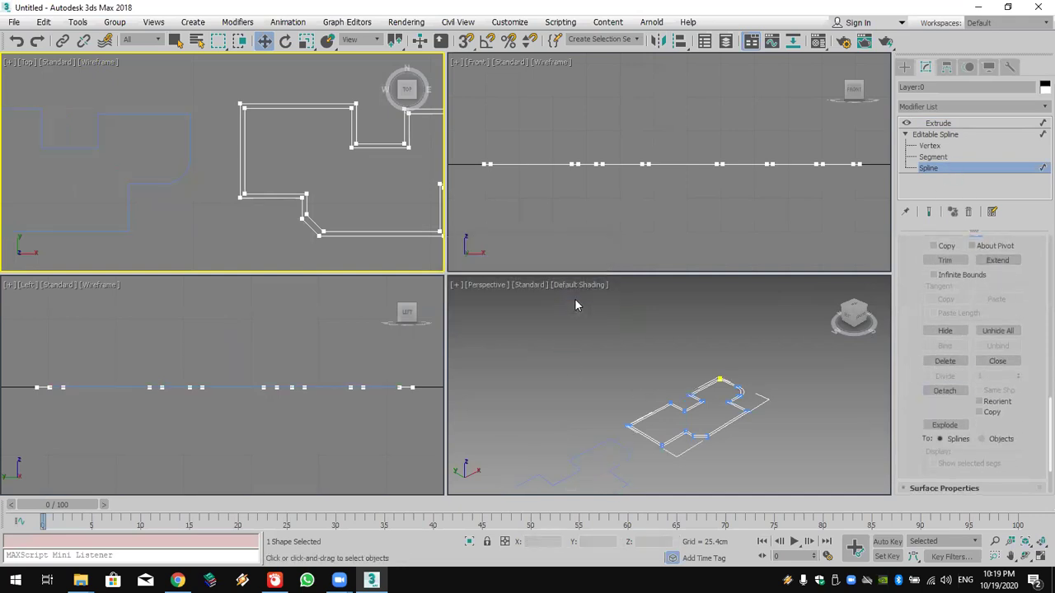
pyautogui.click(989, 124)
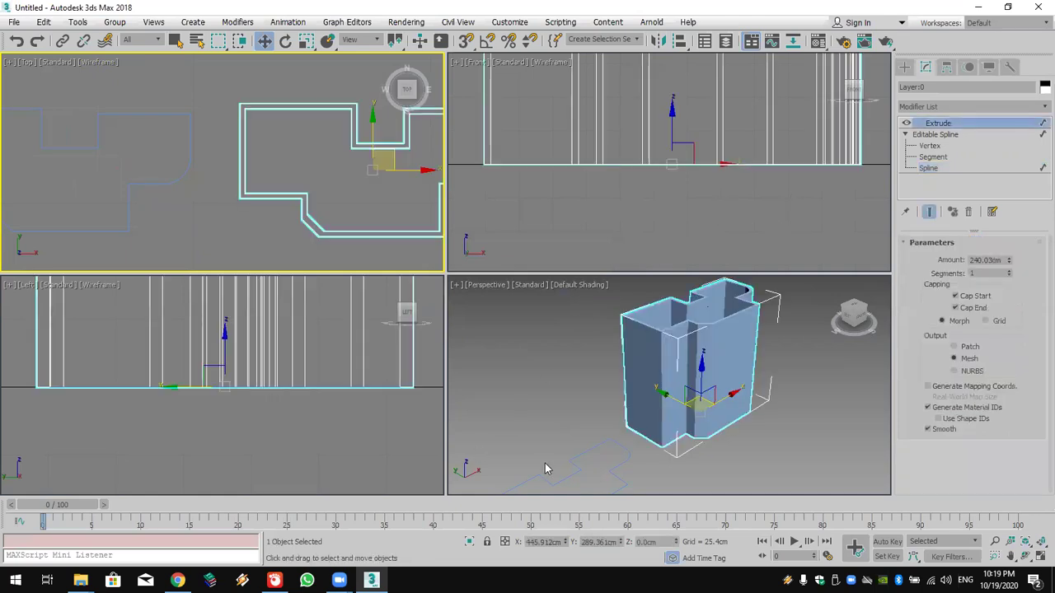
# Step: Apply an Extrude modifier with an amount of 1 cm to the detached spline to make a thin slab
pyautogui.click(570, 466)
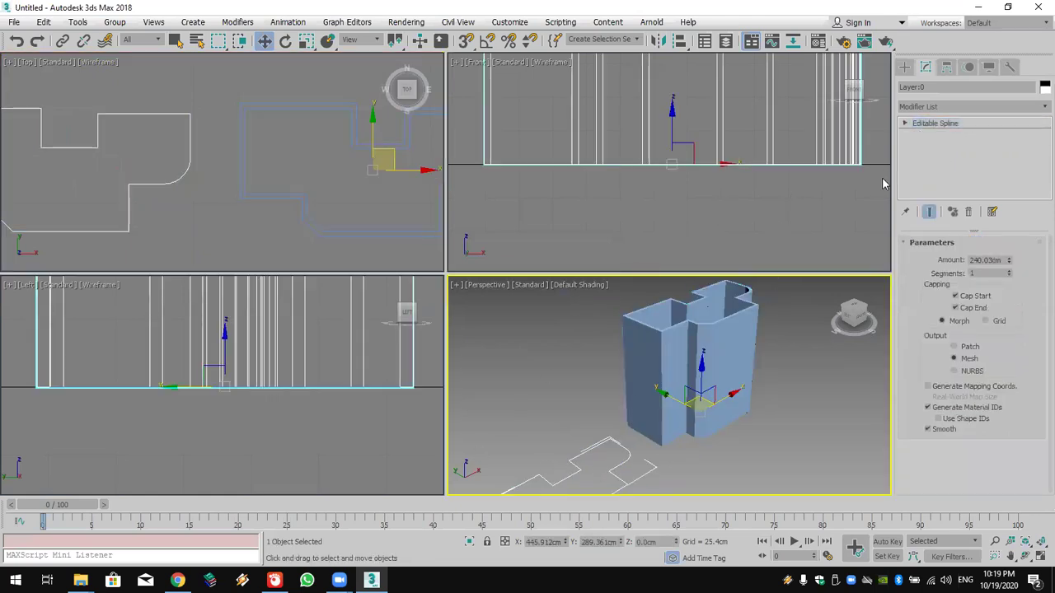
pyautogui.click(949, 107)
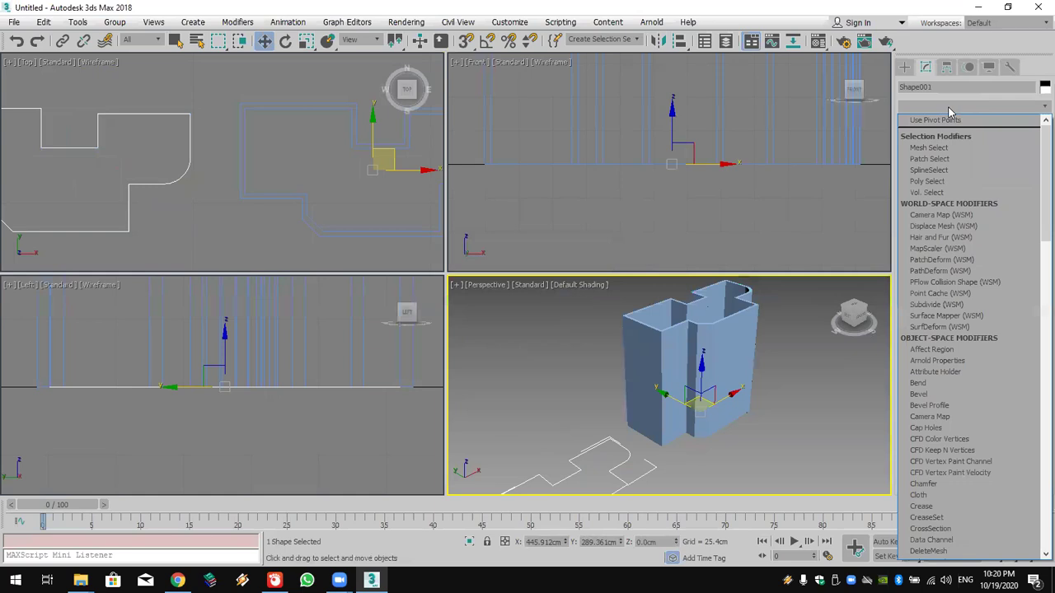
pyautogui.scroll(-2, 947, 116)
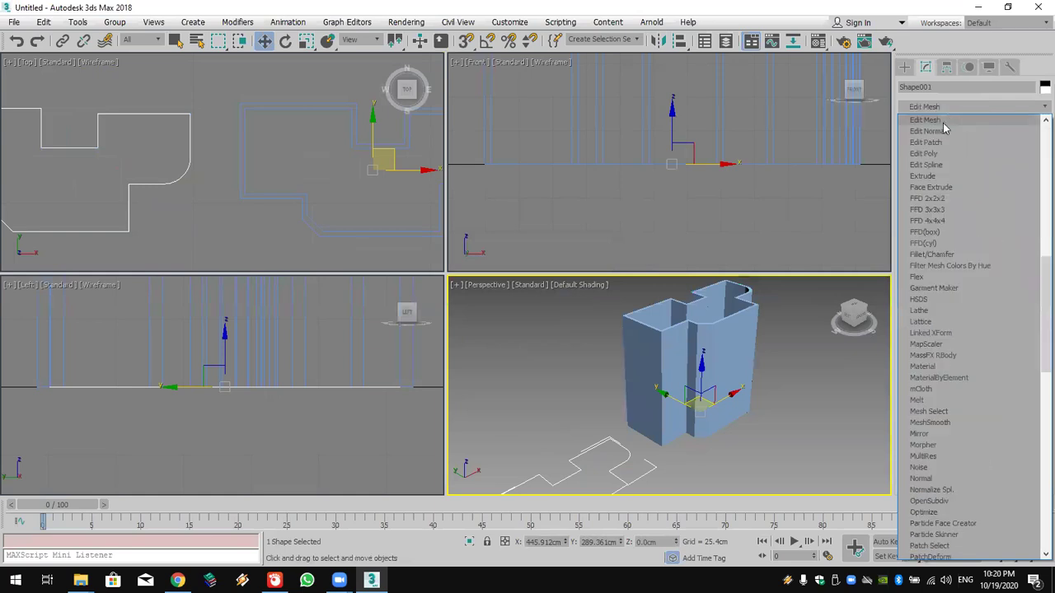
pyautogui.click(944, 175)
pyautogui.doubleClick(993, 259)
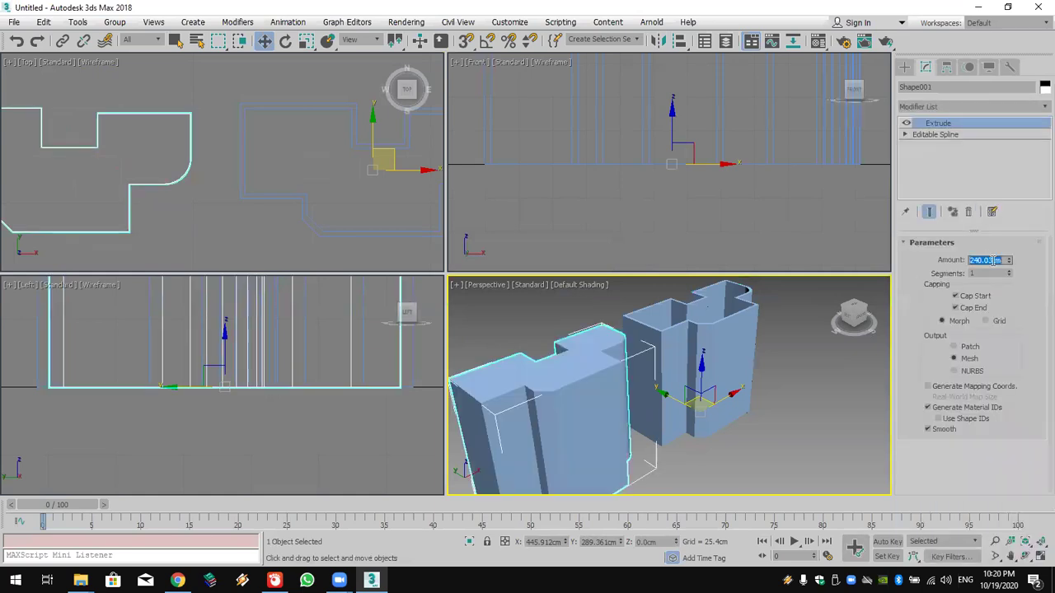
pyautogui.write('1')
pyautogui.press('Return')
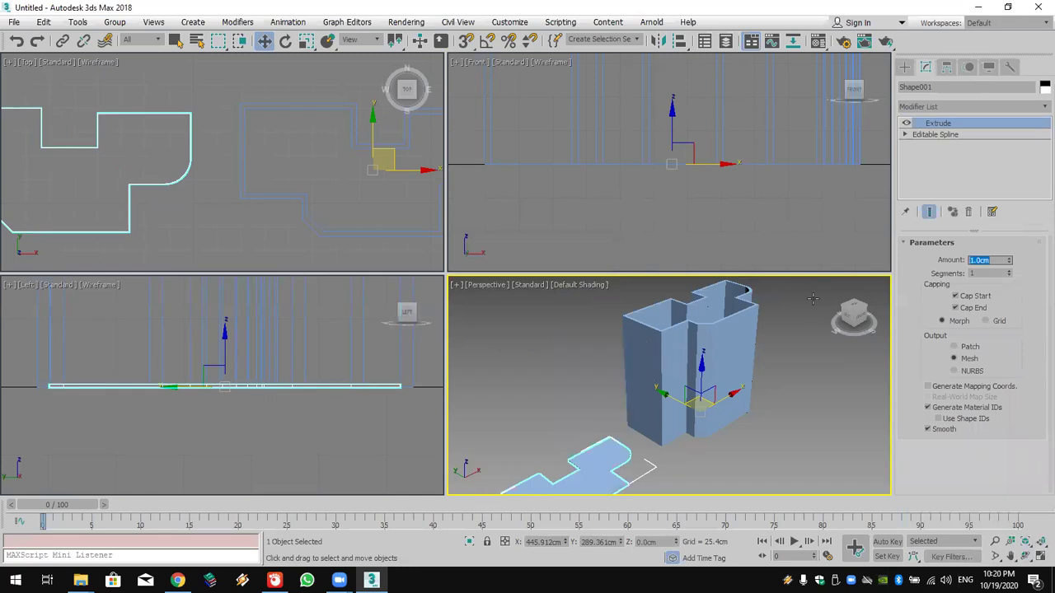
# Step: Turn on 3D snapping and configure it to snap to vertices
pyautogui.click(465, 41)
pyautogui.rightClick(465, 41)
pyautogui.click(478, 252)
pyautogui.click(613, 204)
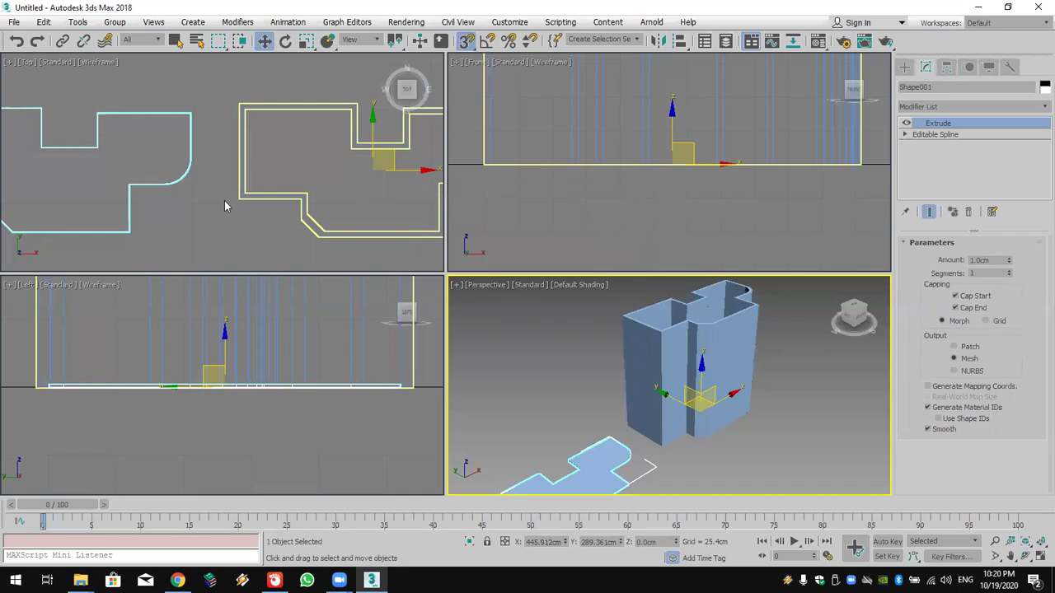
pyautogui.click(120, 229)
pyautogui.rightClick(465, 42)
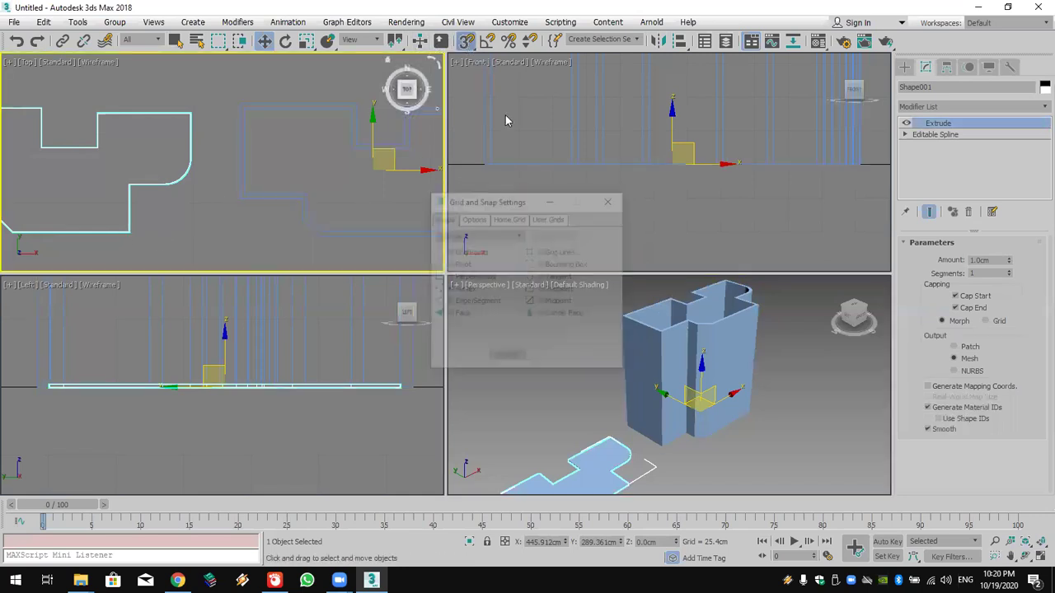
pyautogui.click(607, 201)
# Step: Snap the slab by its corner into the inner wall outline at the top of the walls, and turn snapping off
pyautogui.click(130, 240)
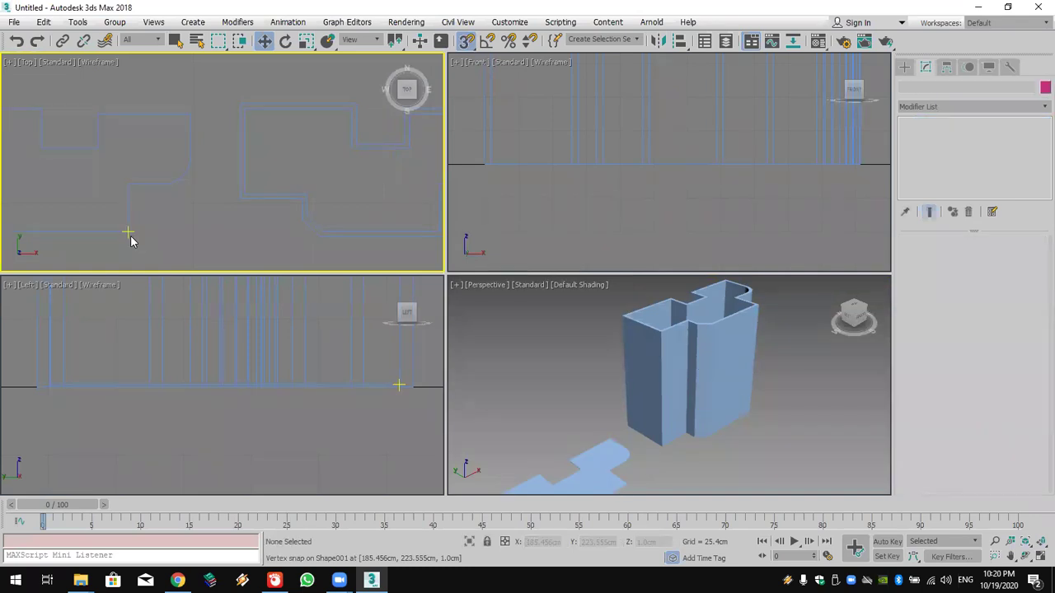
pyautogui.scroll(-3, 265, 216)
pyautogui.moveTo(165, 227); pyautogui.dragTo(377, 226)
pyautogui.click(464, 41)
pyautogui.scroll(-1, 701, 328)
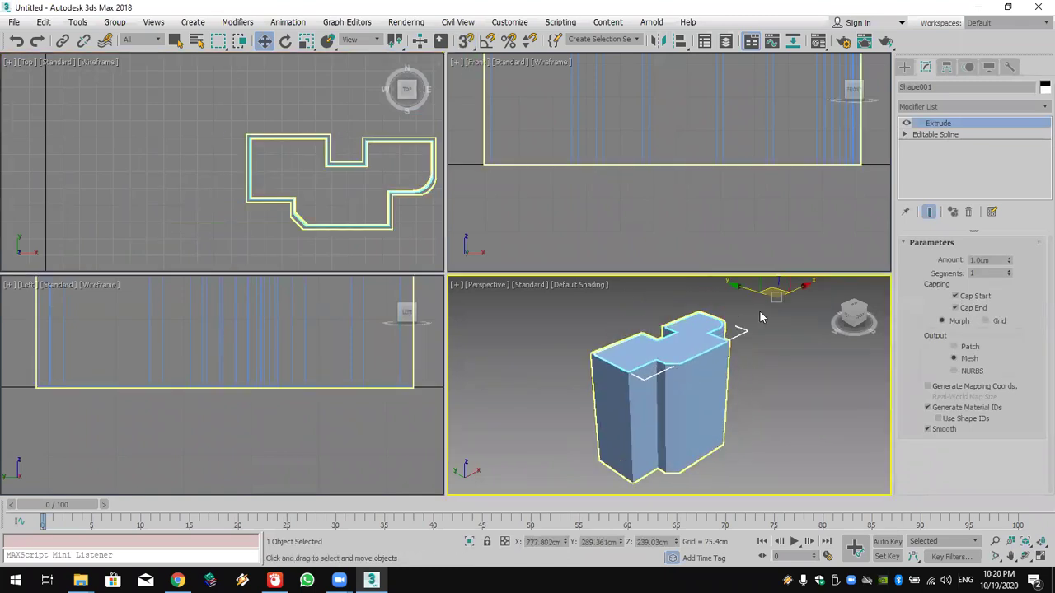
# Step: Clone the slab straight down to near the base of the walls as one independent copy
pyautogui.scroll(-3, 744, 326)
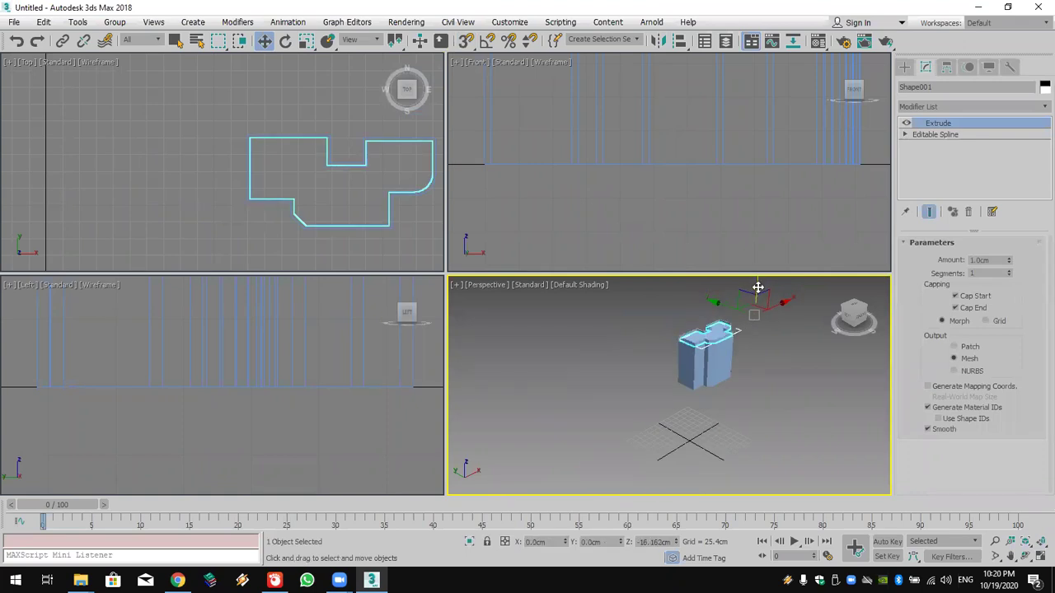
pyautogui.moveTo(755, 292); pyautogui.dragTo(757, 328)
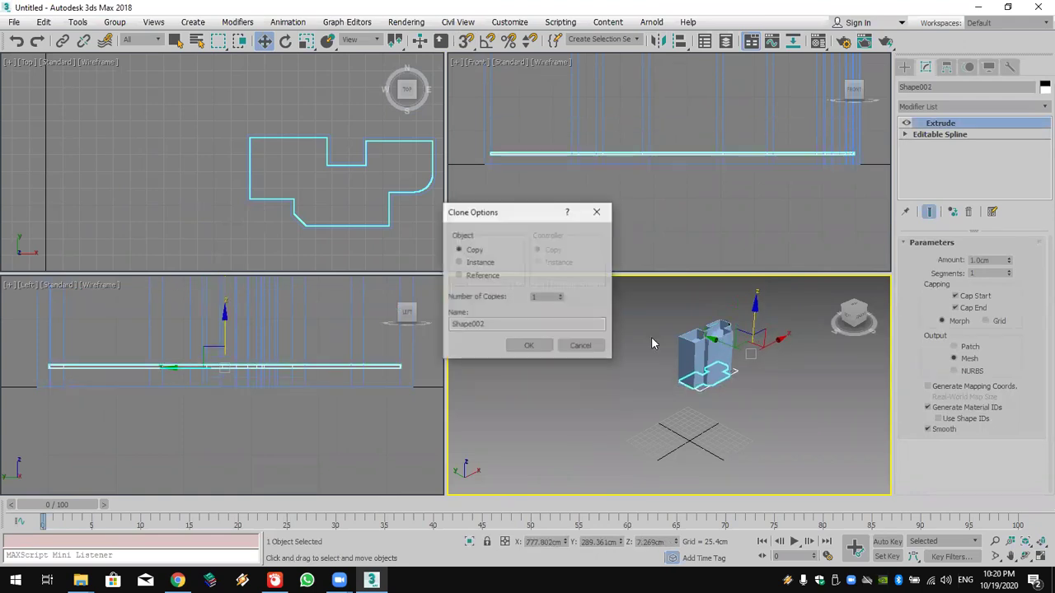
pyautogui.click(533, 347)
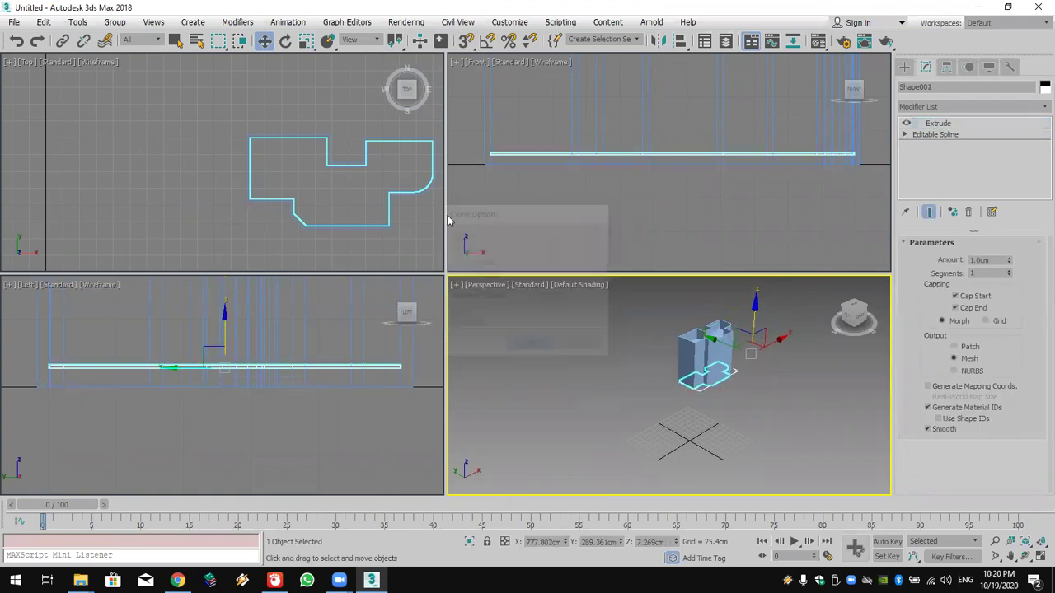
# Step: Set the cloned slab's absolute world Z position to 0 cm
pyautogui.rightClick(264, 41)
pyautogui.click(503, 155)
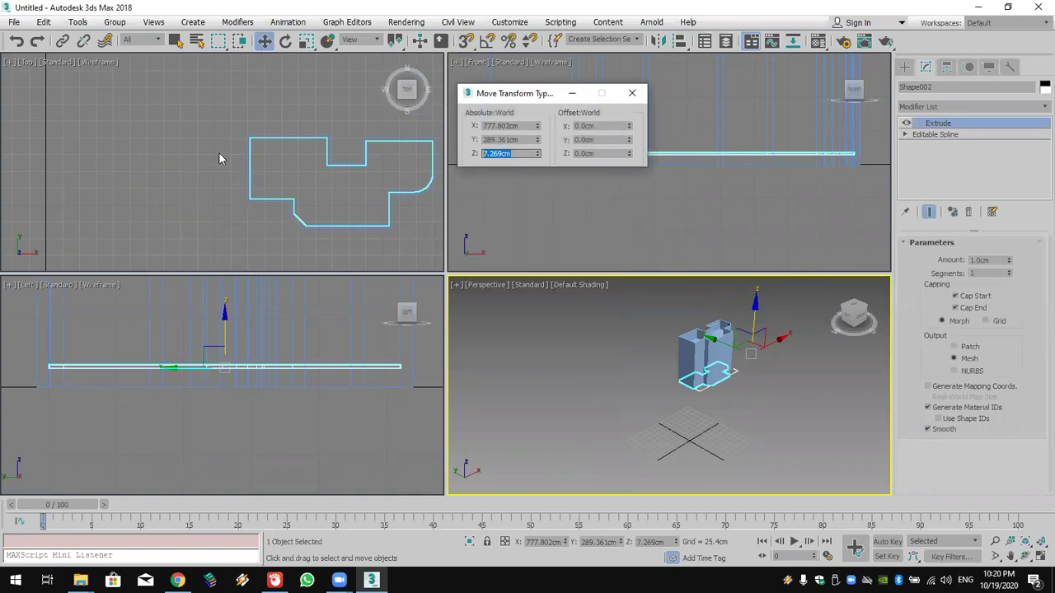
pyautogui.write('0')
pyautogui.press('Return')
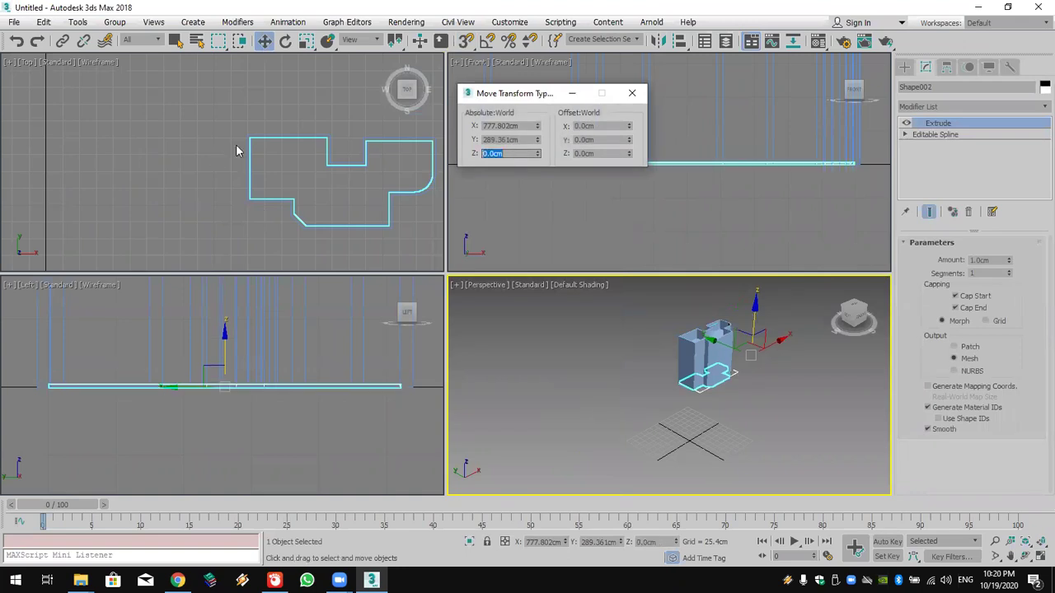
pyautogui.click(632, 92)
# Step: Examine the walls and slabs in perspective from several angles
pyautogui.click(1040, 540)
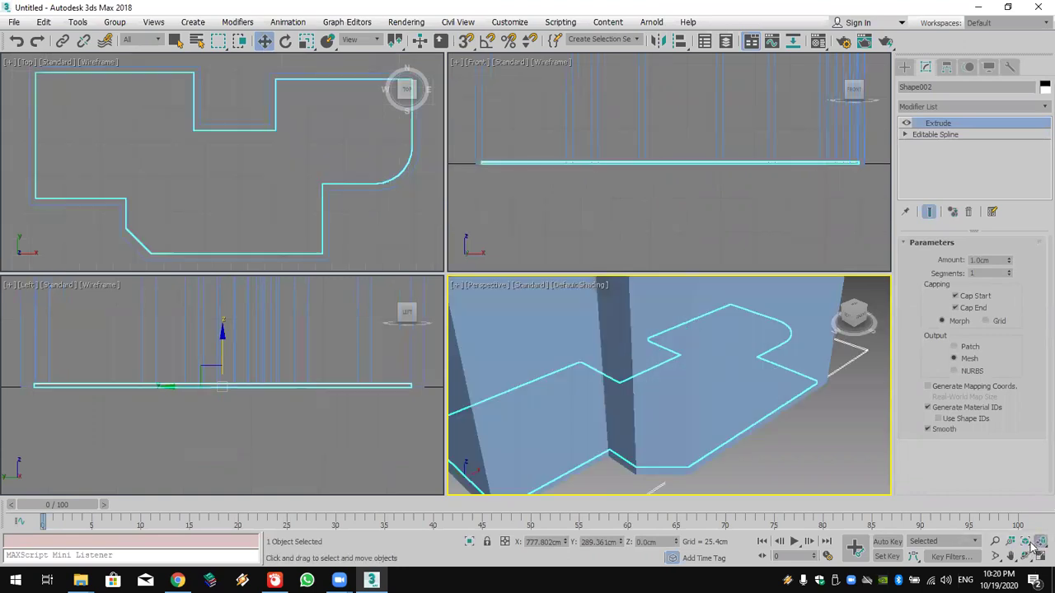
pyautogui.click(831, 444)
pyautogui.scroll(-3, 824, 433)
pyautogui.keyDown('alt'); pyautogui.moveTo(819, 421); pyautogui.dragTo(742, 431, button='middle'); pyautogui.keyUp('alt')
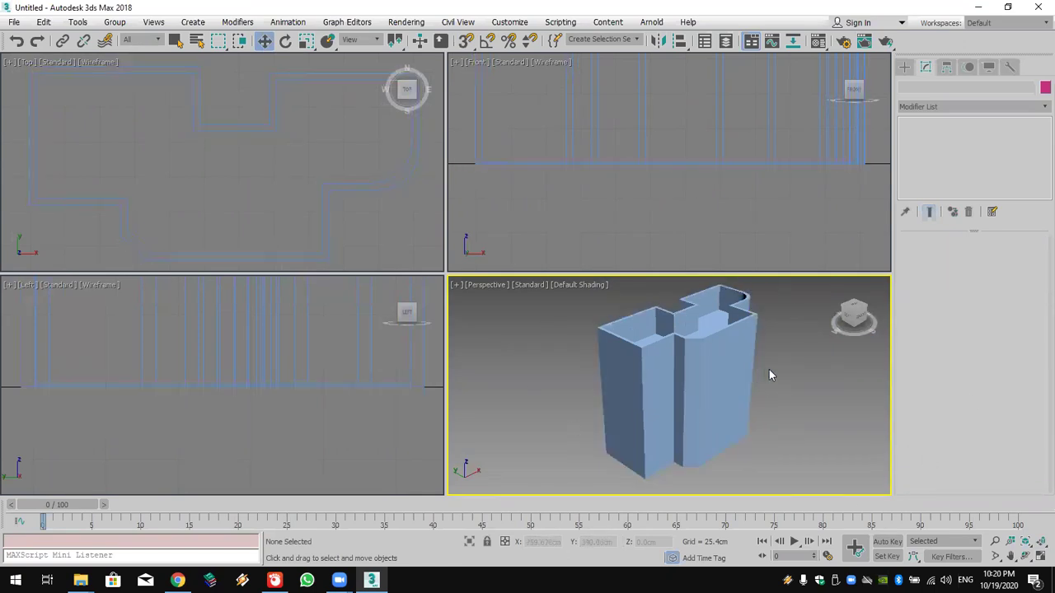
pyautogui.moveTo(769, 375); pyautogui.dragTo(752, 380, button='middle')
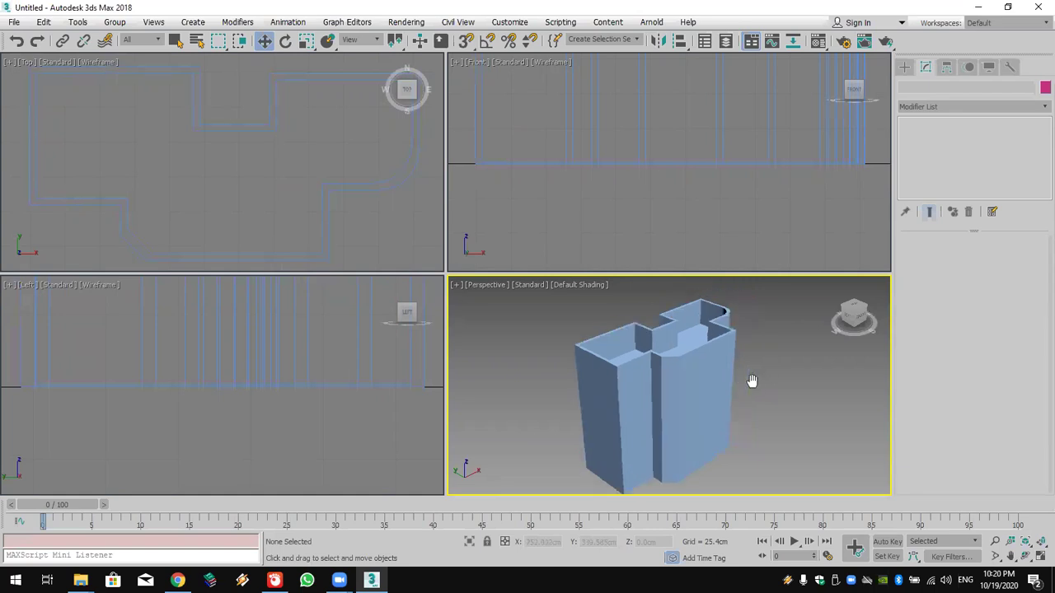
pyautogui.click(1025, 556)
pyautogui.moveTo(636, 385)
pyautogui.mouseDown()
pyautogui.moveTo(823, 327)
pyautogui.moveTo(626, 396)
pyautogui.mouseUp()
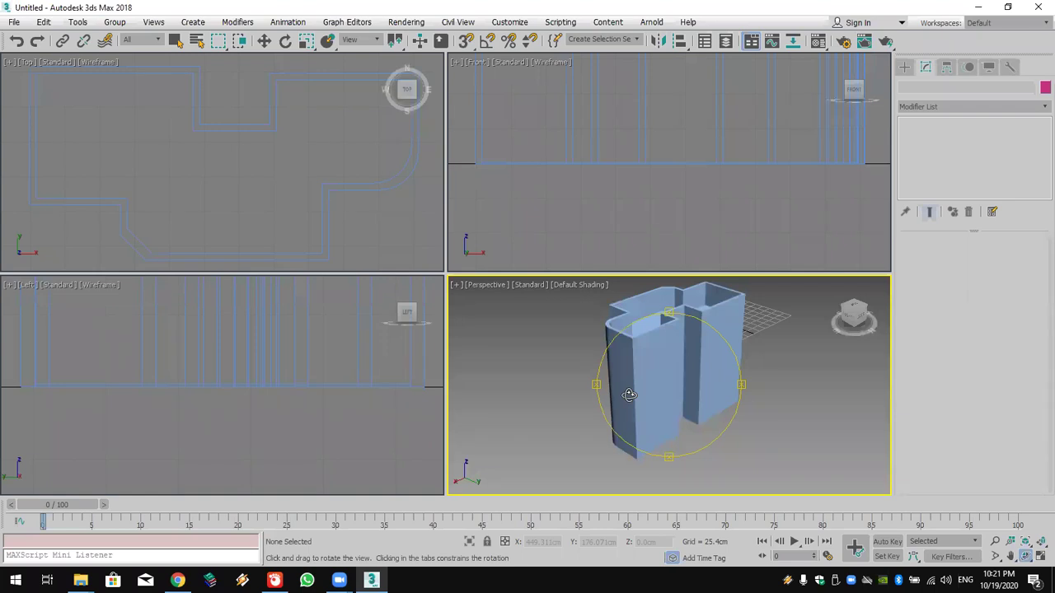
pyautogui.moveTo(680, 377)
pyautogui.mouseDown()
pyautogui.moveTo(691, 351)
pyautogui.moveTo(683, 363)
pyautogui.mouseUp()
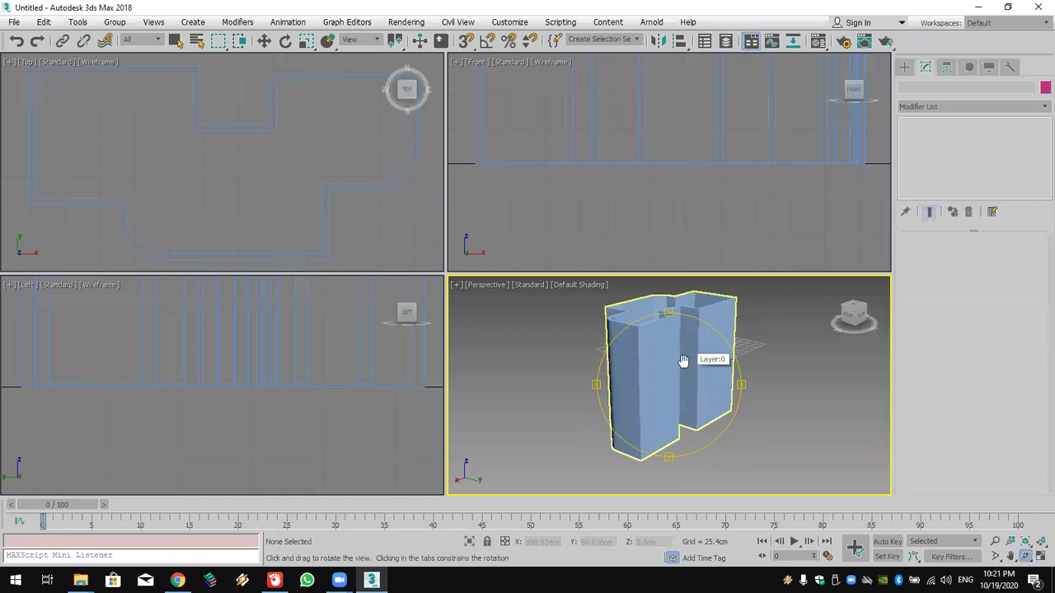
pyautogui.moveTo(683, 363); pyautogui.dragTo(659, 375, button='middle')
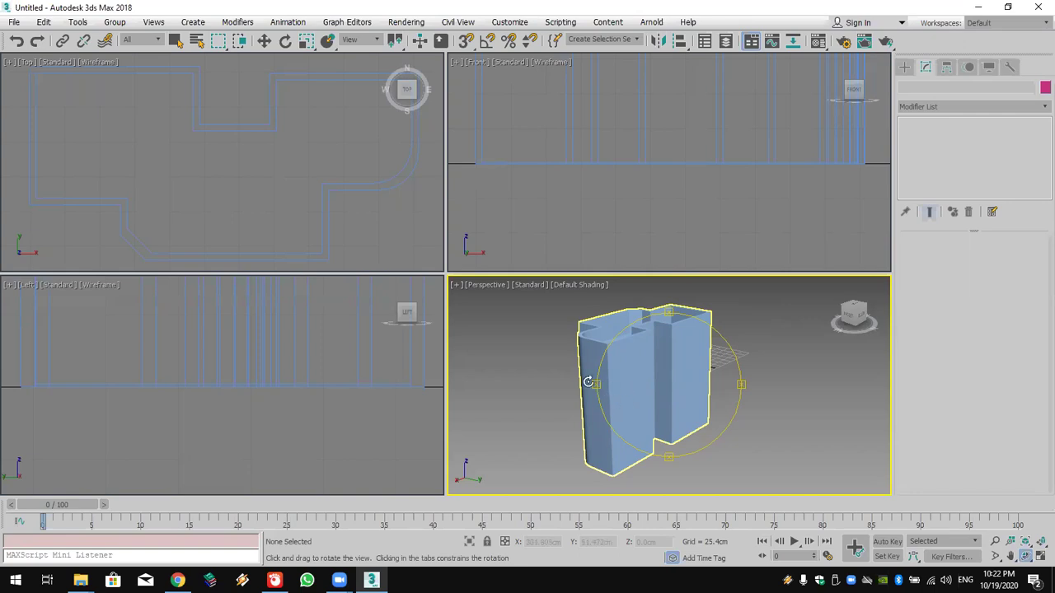
pyautogui.moveTo(587, 380); pyautogui.dragTo(711, 355)
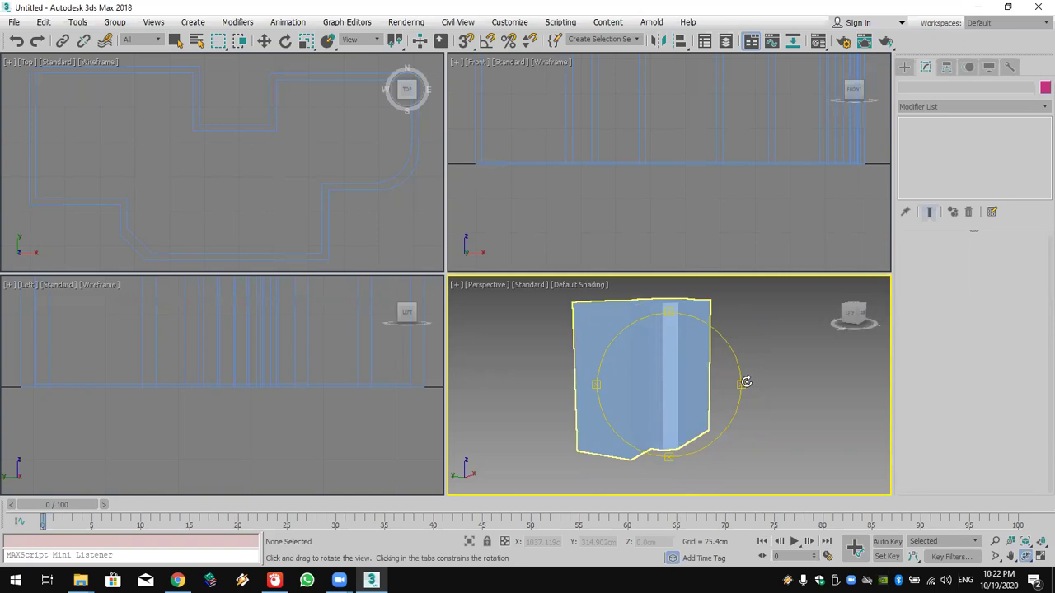
# Step: Bring up the AutoCAD import options for Drawing1.dwg and dismiss them without importing
pyautogui.click(16, 24)
pyautogui.moveTo(131, 204)
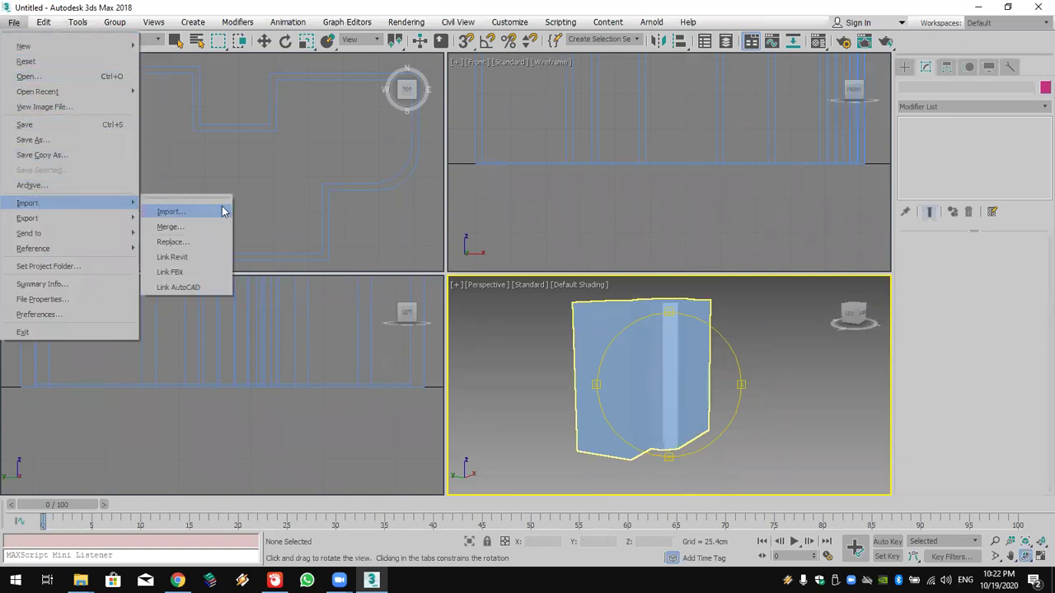
pyautogui.click(215, 213)
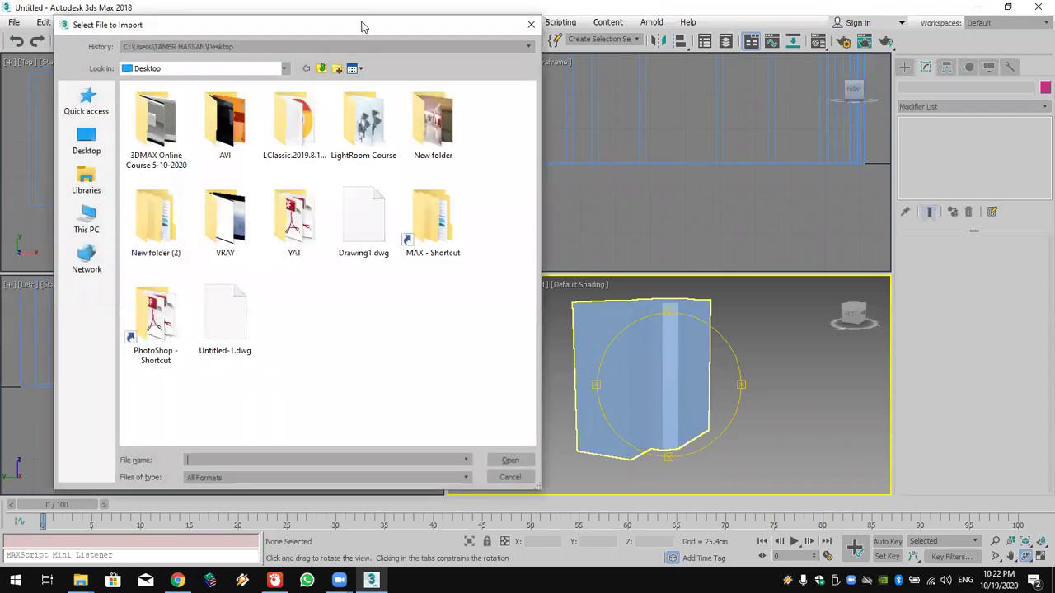
pyautogui.click(357, 229)
pyautogui.doubleClick(359, 222)
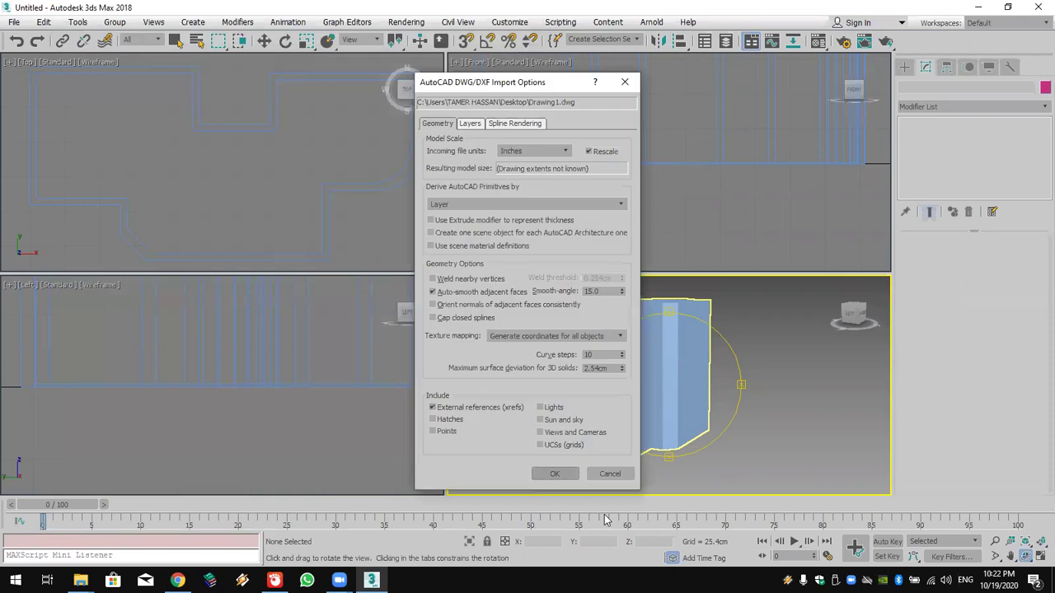
pyautogui.click(602, 471)
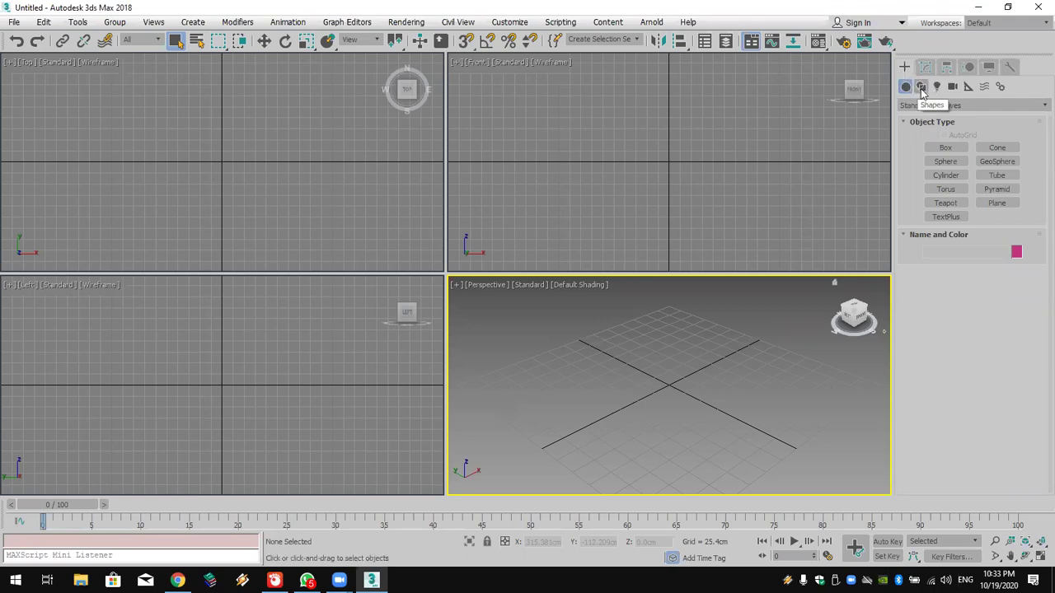
# Step: Look through the Extended Splines shape types and return to the standard Splines category
pyautogui.click(920, 88)
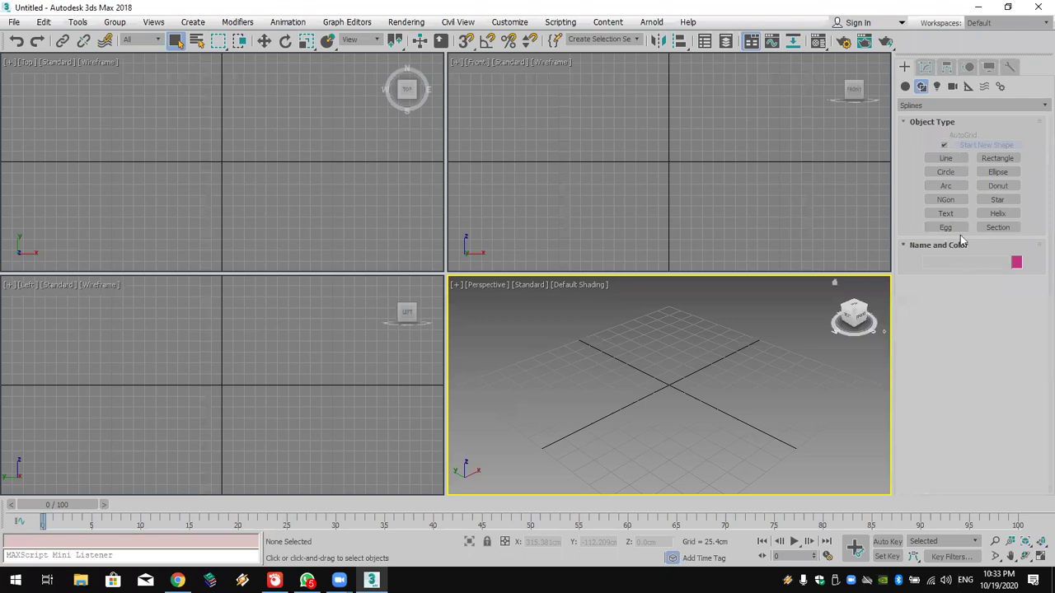
pyautogui.click(948, 106)
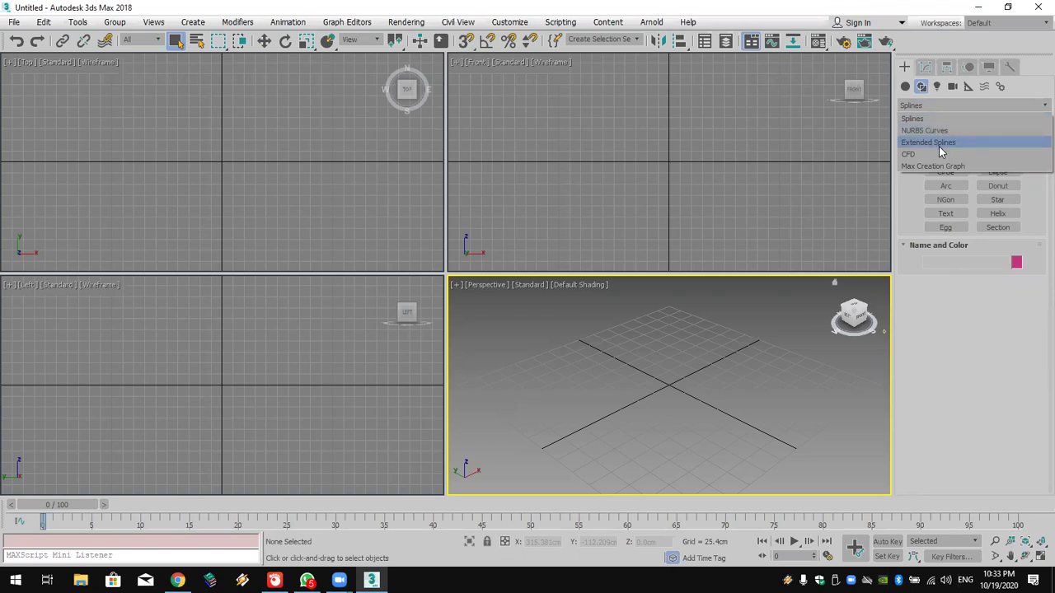
pyautogui.click(938, 146)
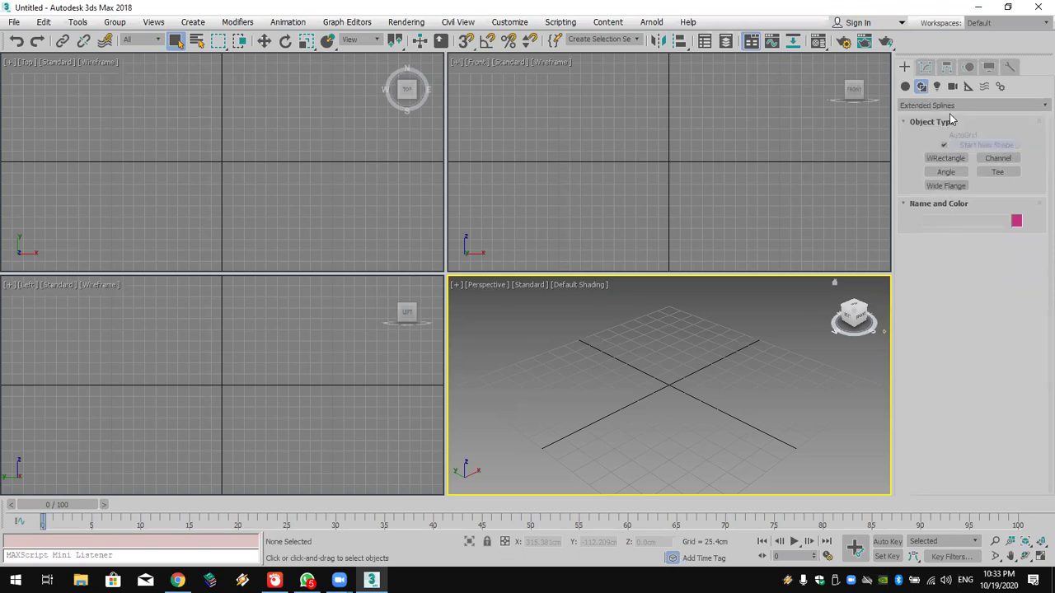
pyautogui.click(952, 106)
pyautogui.click(958, 122)
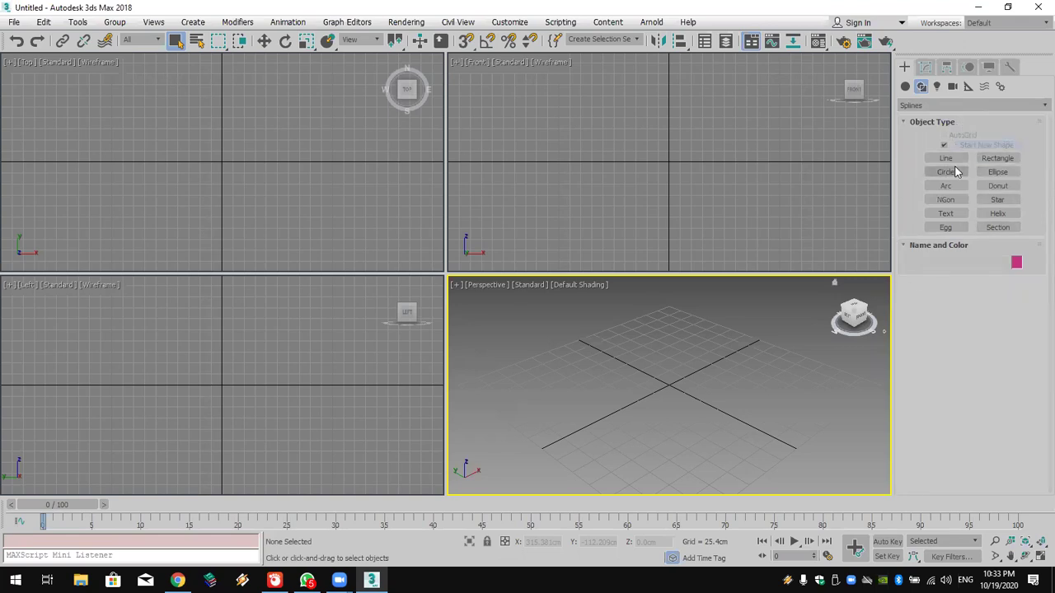
# Step: Draw a six-pointed star at the grid origin in perspective, with radii of about 136 cm and 59 cm
pyautogui.click(997, 200)
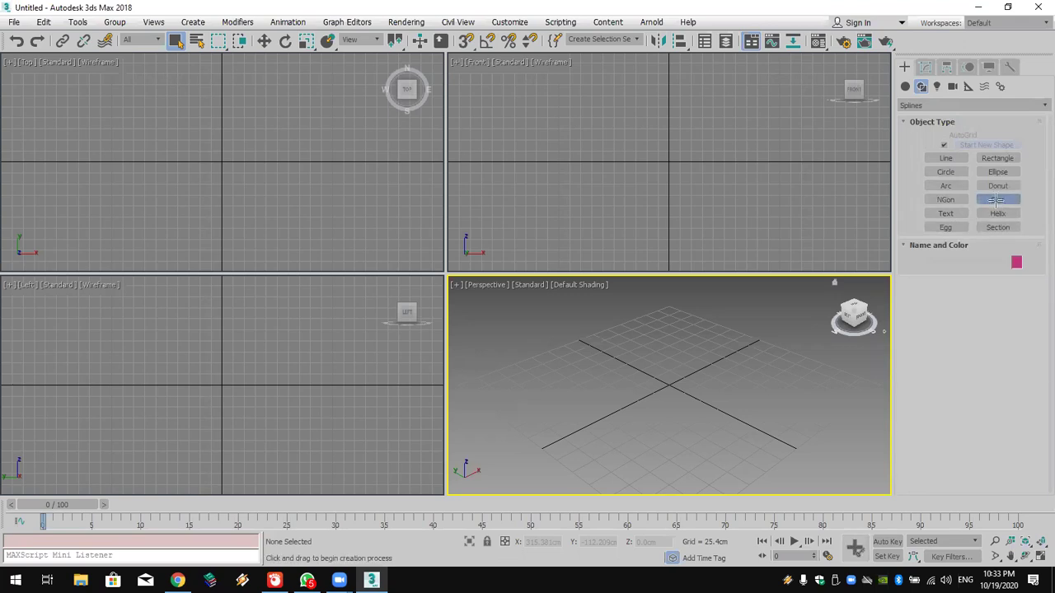
pyautogui.click(670, 385)
pyautogui.moveTo(670, 396); pyautogui.dragTo(679, 474)
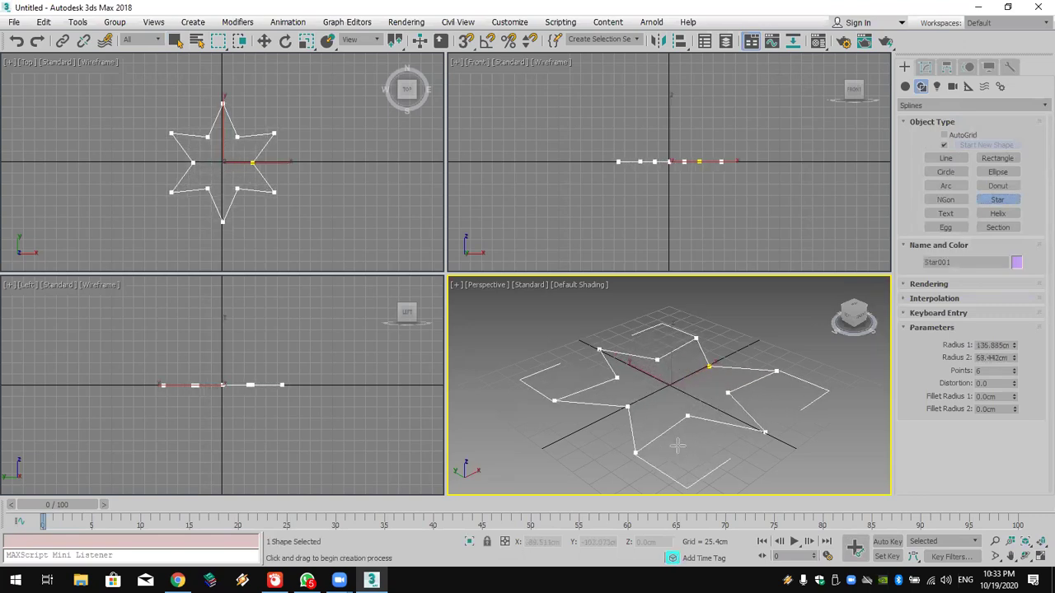
# Step: Complete the star and set it to 10 points, Radius 2 about 105 cm and Fillet Radius 1 about 20 cm
pyautogui.click(674, 426)
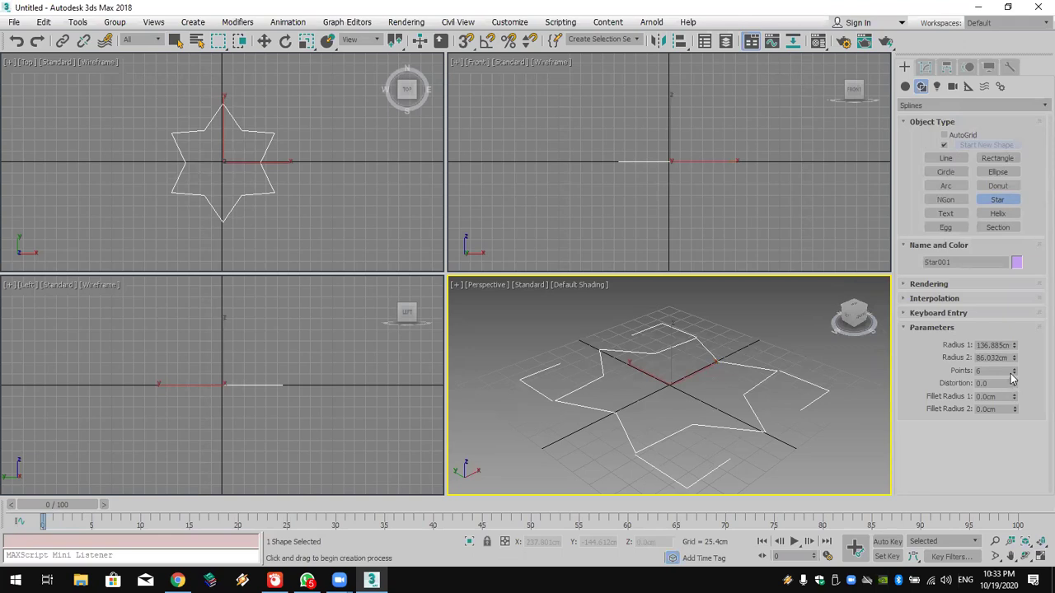
pyautogui.moveTo(1016, 373); pyautogui.dragTo(1016, 341)
pyautogui.moveTo(1014, 396); pyautogui.dragTo(44, 562)
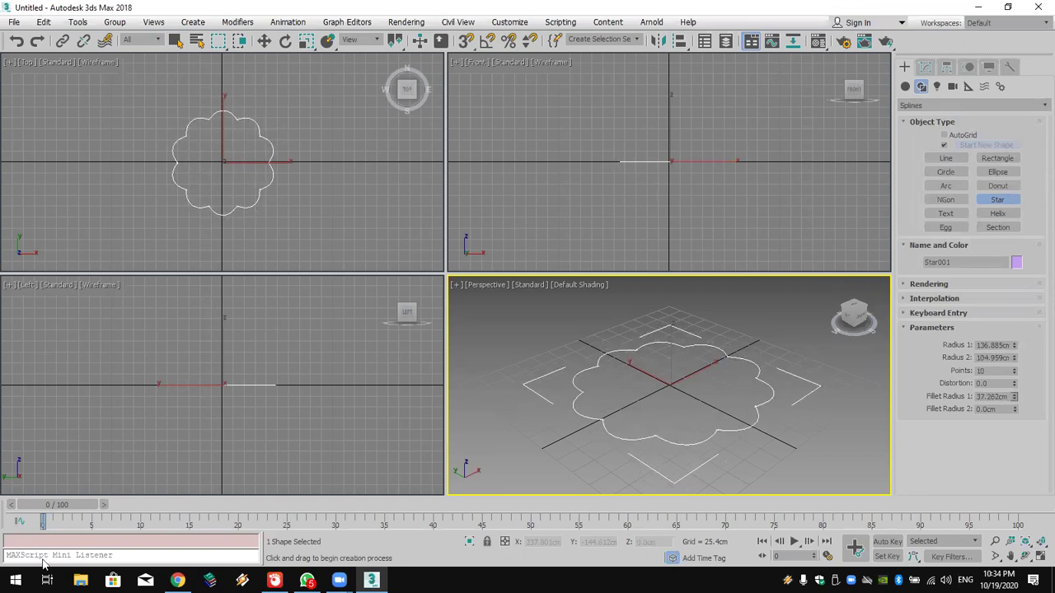
pyautogui.moveTo(1014, 397); pyautogui.dragTo(1014, 422)
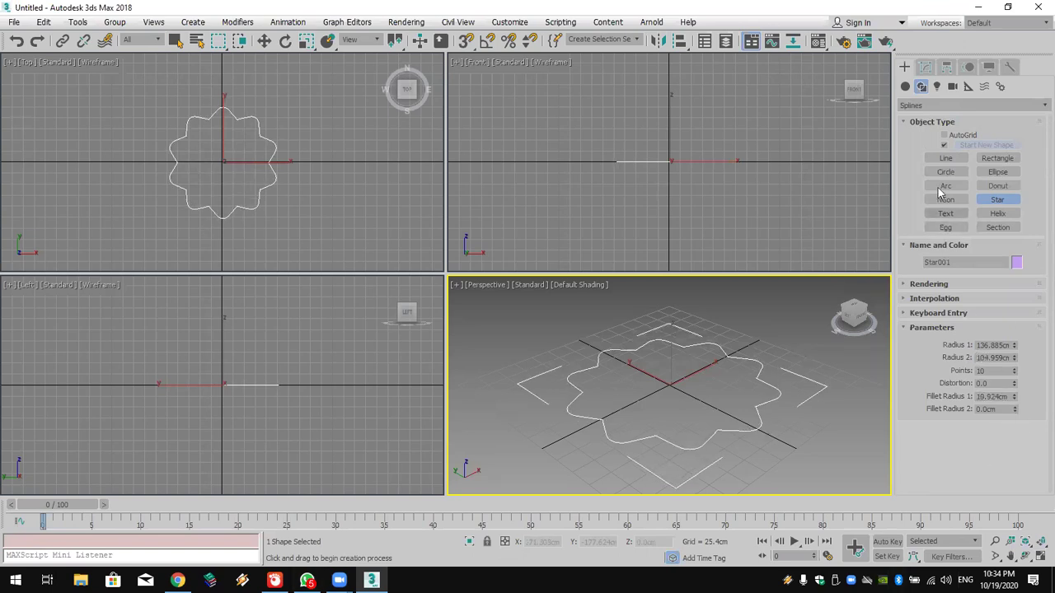
# Step: Apply an Extrude modifier to the star with an amount of about 451 cm
pyautogui.click(924, 66)
pyautogui.click(923, 106)
pyautogui.scroll(-10, 923, 107)
pyautogui.click(932, 179)
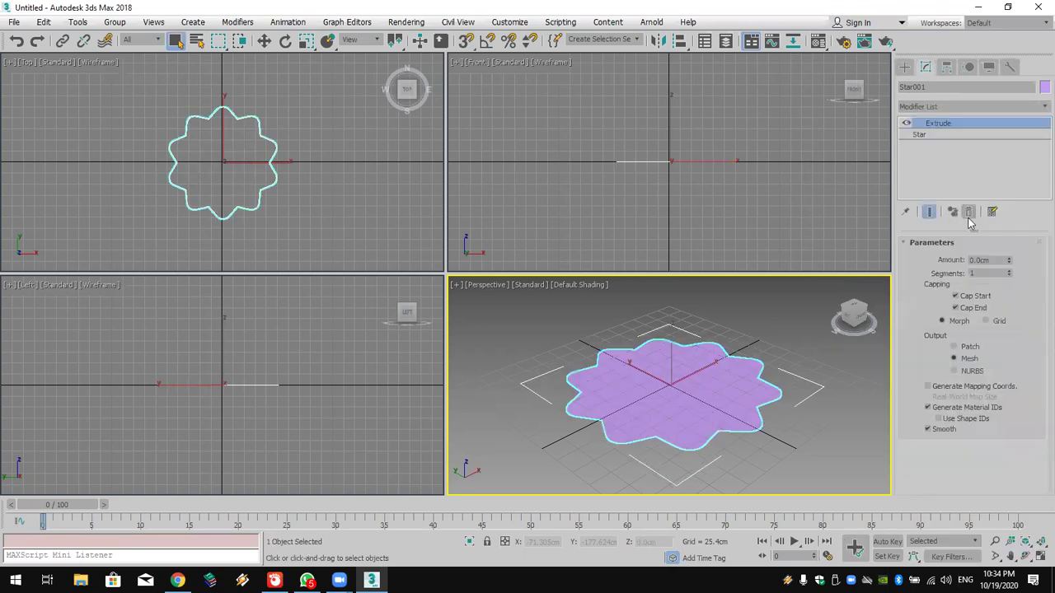
pyautogui.moveTo(1006, 262); pyautogui.dragTo(992, 27)
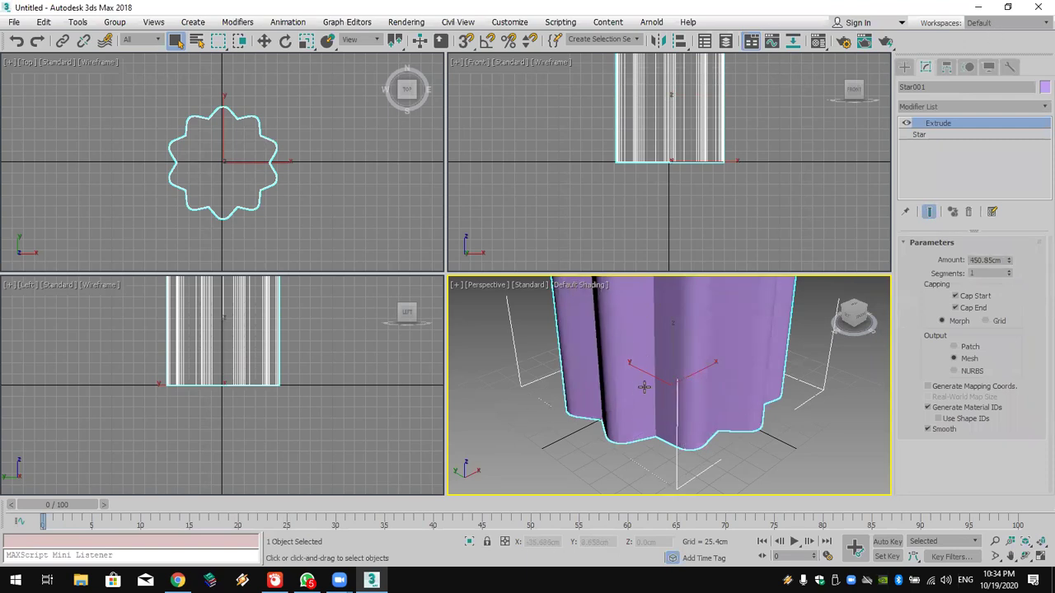
# Step: Remove the Extrude modifier from the star and delete the star from the scene
pyautogui.click(970, 213)
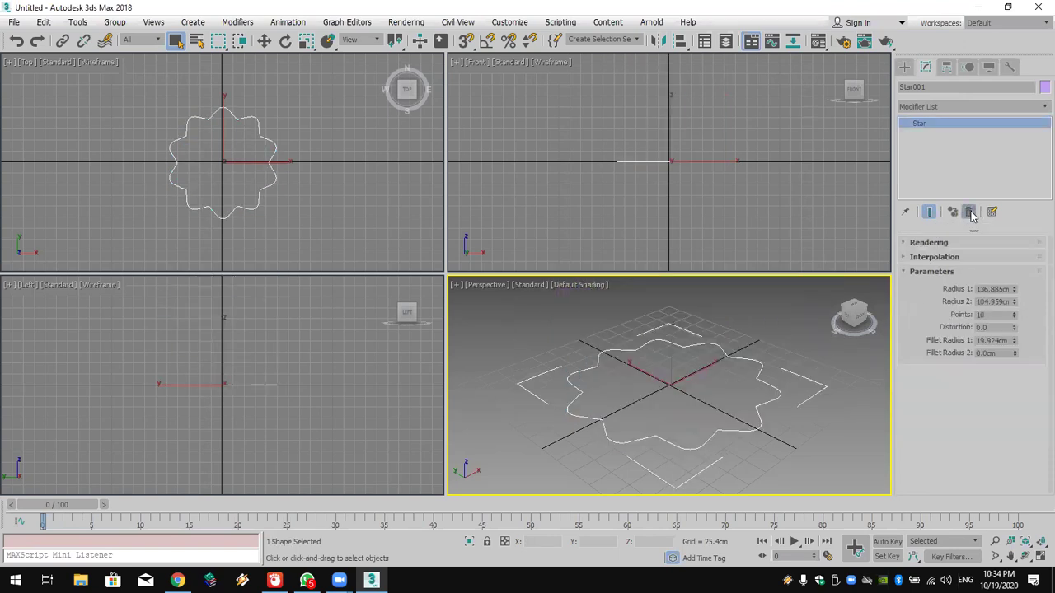
pyautogui.press('Delete')
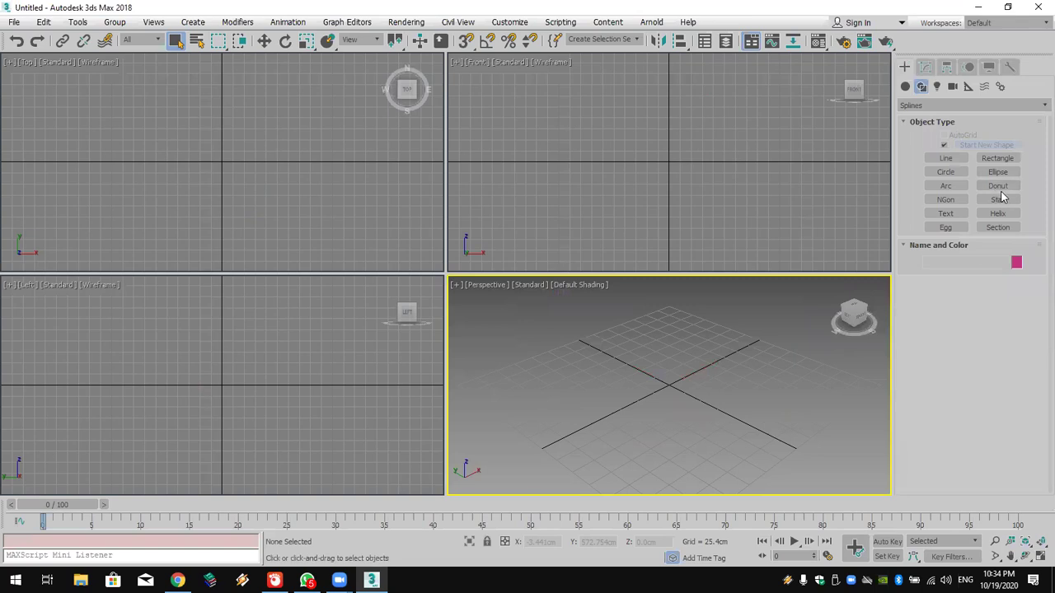
# Step: Try drawing a donut near the grid origin in perspective, with radii of about 140 cm and 124 cm
pyautogui.click(997, 185)
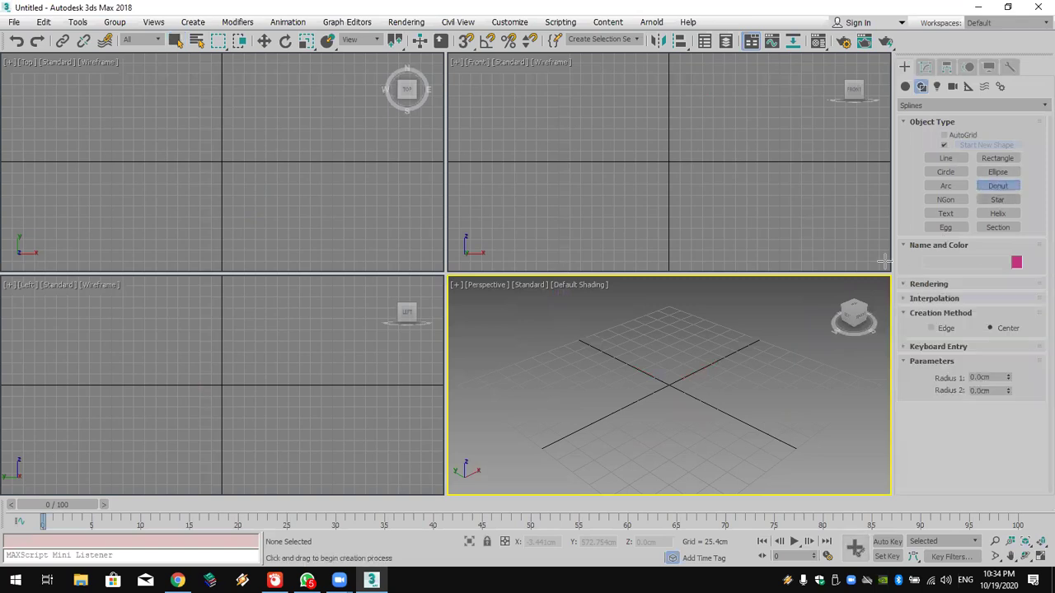
pyautogui.moveTo(655, 383); pyautogui.dragTo(674, 455)
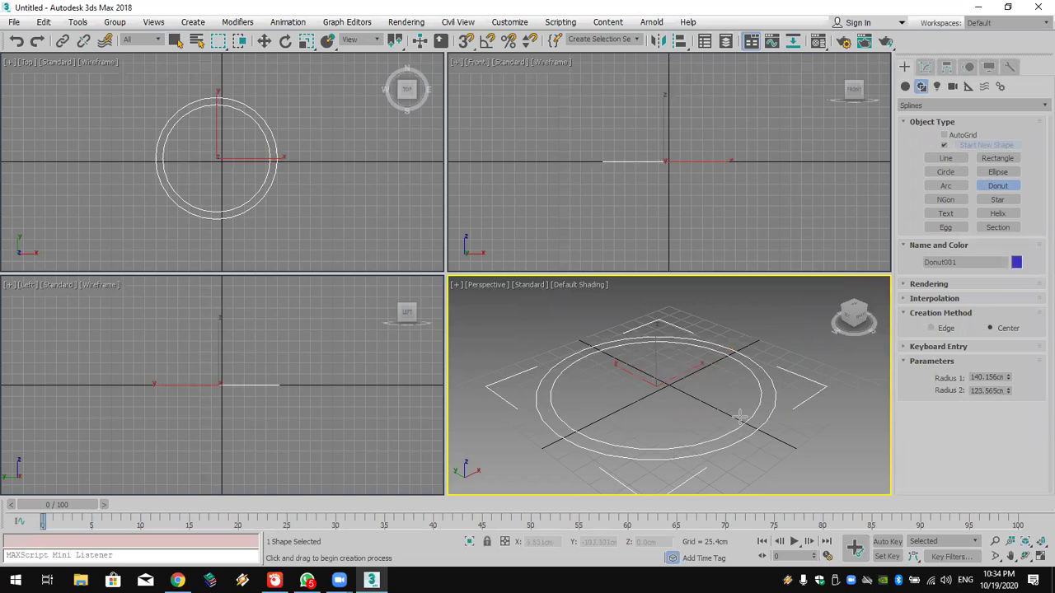
pyautogui.rightClick(740, 417)
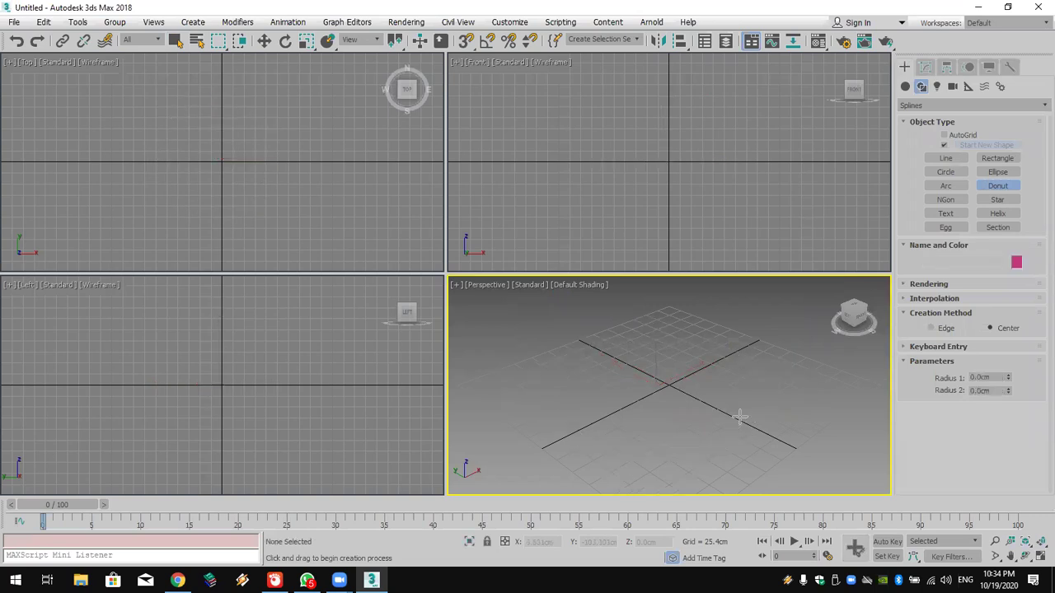
# Step: Draw a helix at the grid origin in perspective, with both radii about 96 cm and a height of about 174 cm
pyautogui.click(997, 213)
pyautogui.moveTo(666, 387); pyautogui.dragTo(684, 449)
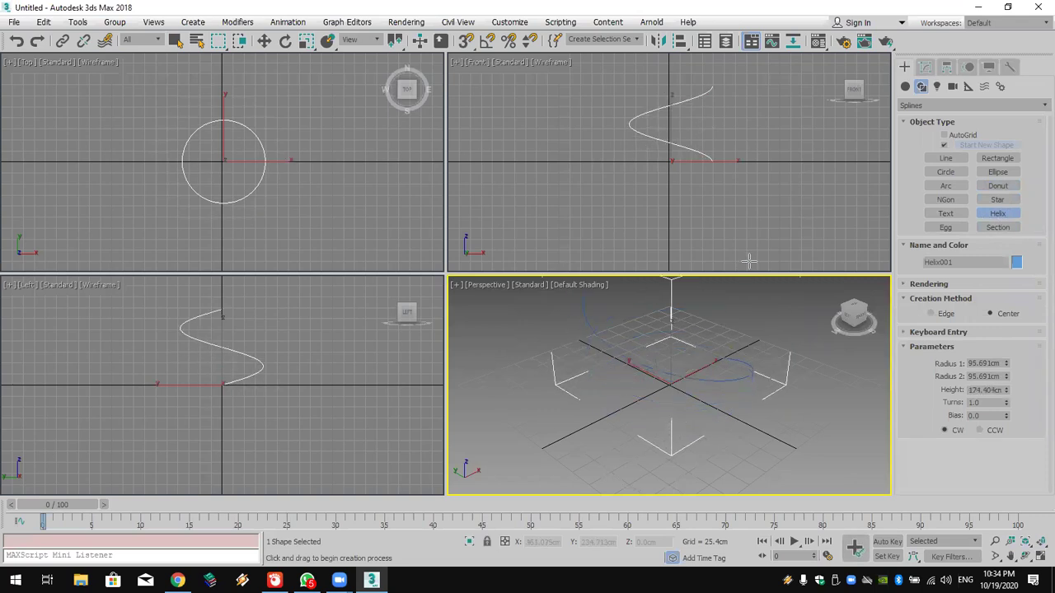
pyautogui.keyDown('alt'); pyautogui.moveTo(774, 376); pyautogui.dragTo(774, 395, button='middle'); pyautogui.keyUp('alt')
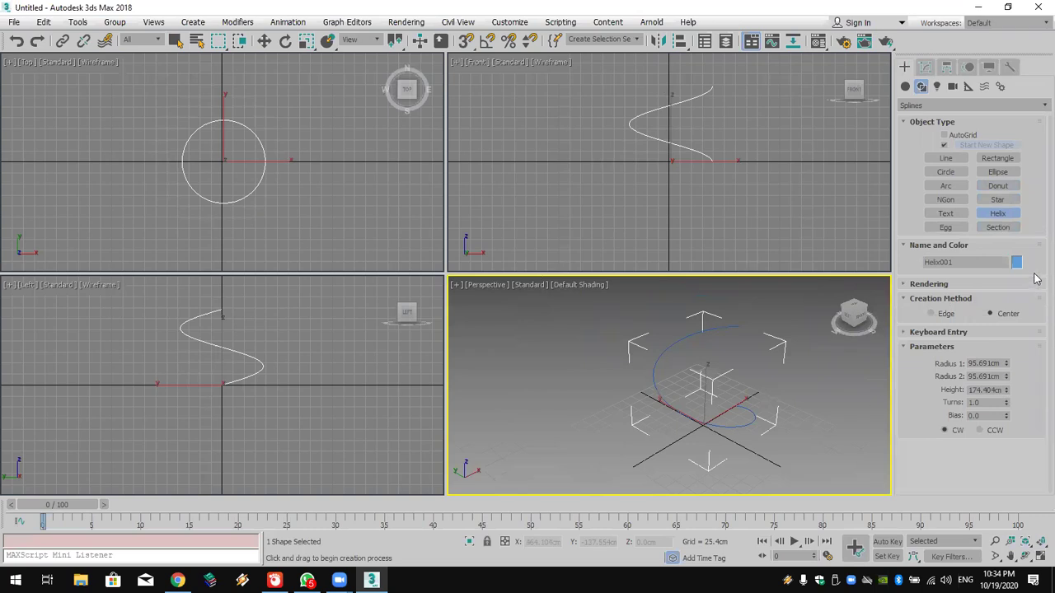
# Step: Colour the helix white and set it to 1.64 turns with Radius 1 of about 149 cm
pyautogui.click(1016, 263)
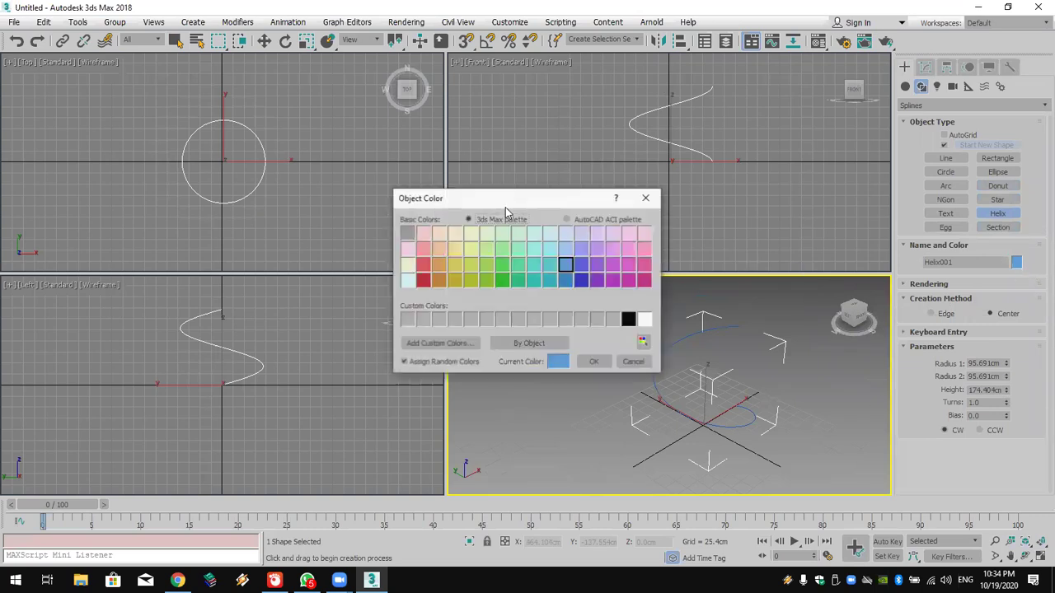
pyautogui.click(644, 320)
pyautogui.click(593, 362)
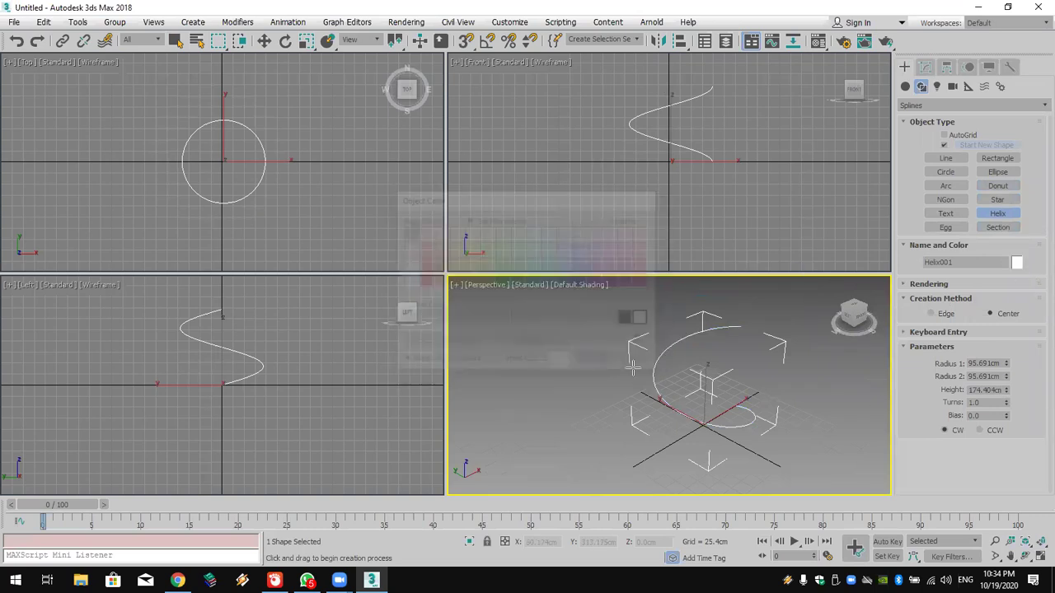
pyautogui.moveTo(737, 377); pyautogui.dragTo(702, 372, button='middle')
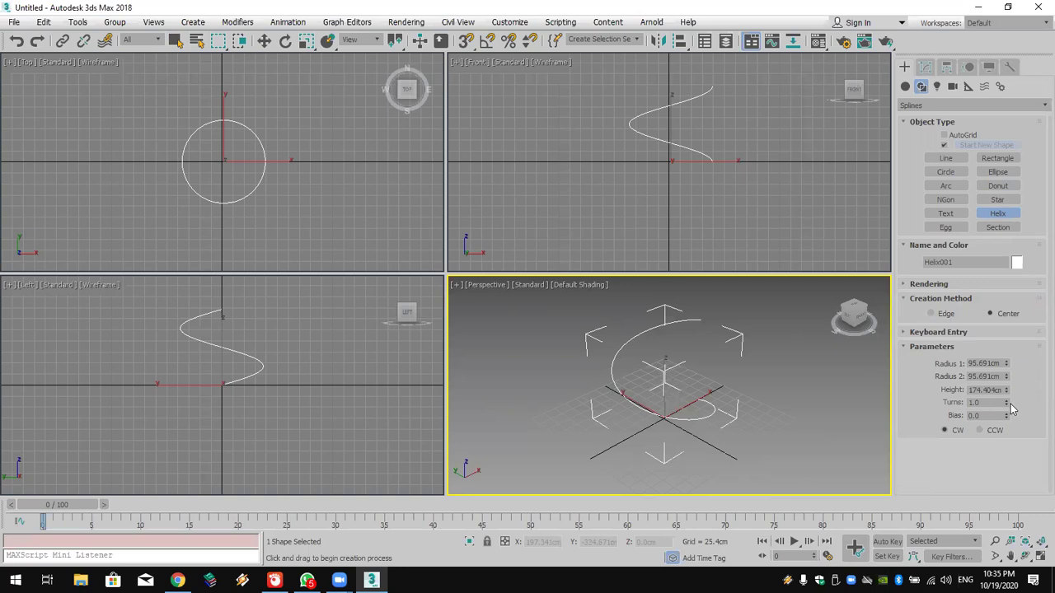
pyautogui.moveTo(1007, 404); pyautogui.dragTo(982, 326)
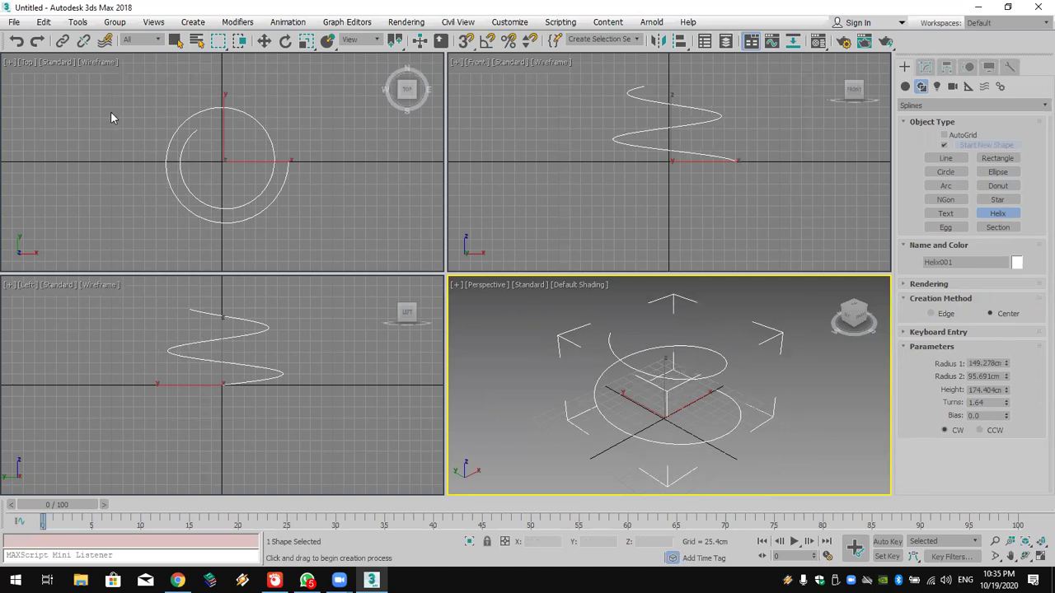
# Step: Reset the scene without saving to discard the helix
pyautogui.click(14, 21)
pyautogui.click(25, 60)
pyautogui.click(527, 311)
pyautogui.press('Return')
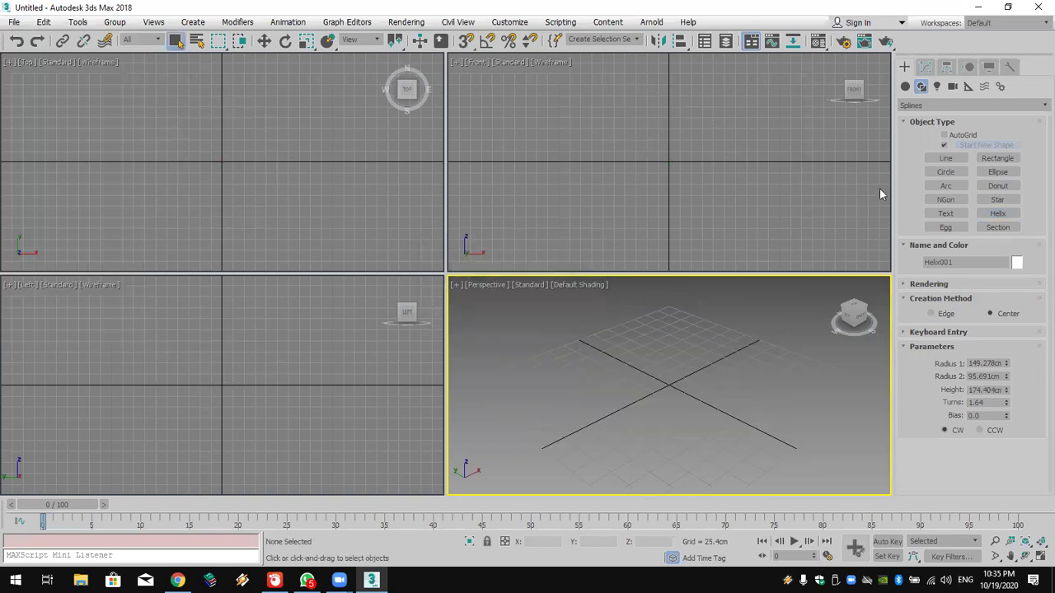
# Step: Draw an Extended Splines WRectangle around the grid origin in perspective, about 202 cm long, 270 cm wide and 12 cm thick
pyautogui.click(922, 86)
pyautogui.click(931, 104)
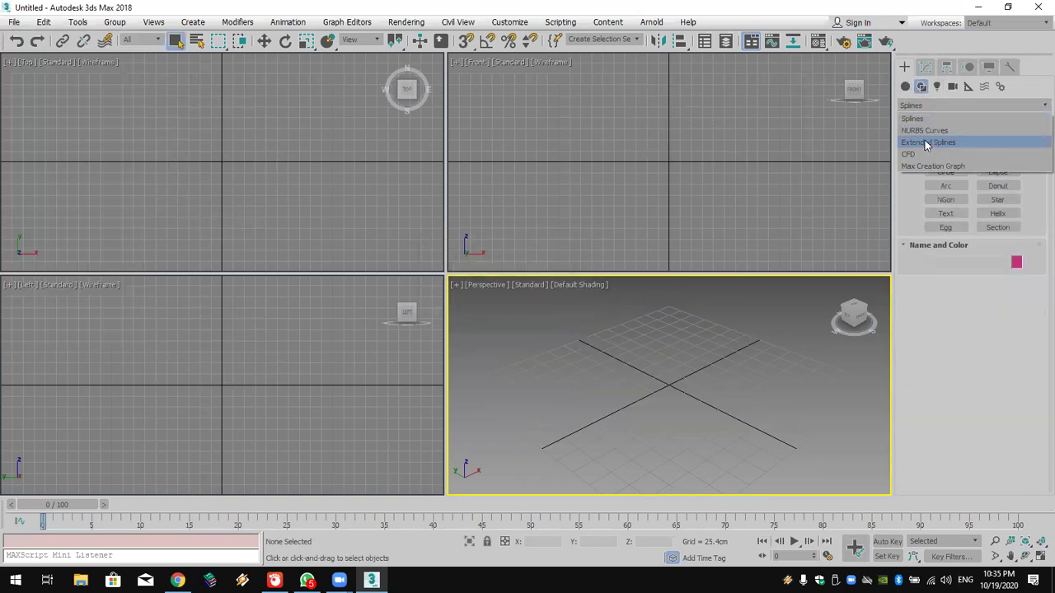
pyautogui.click(926, 143)
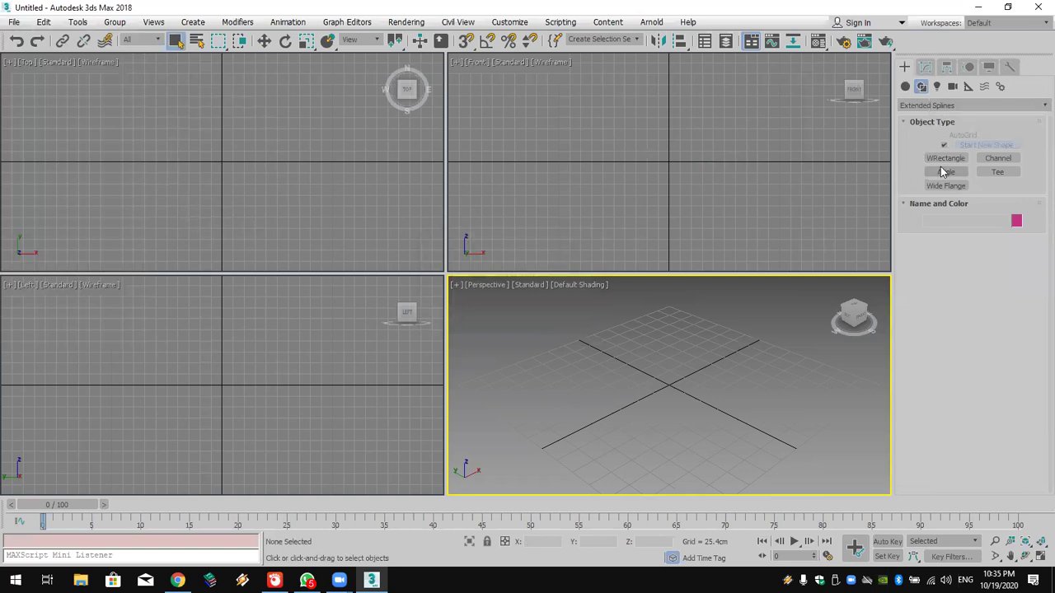
pyautogui.click(948, 158)
pyautogui.moveTo(684, 337); pyautogui.dragTo(641, 495)
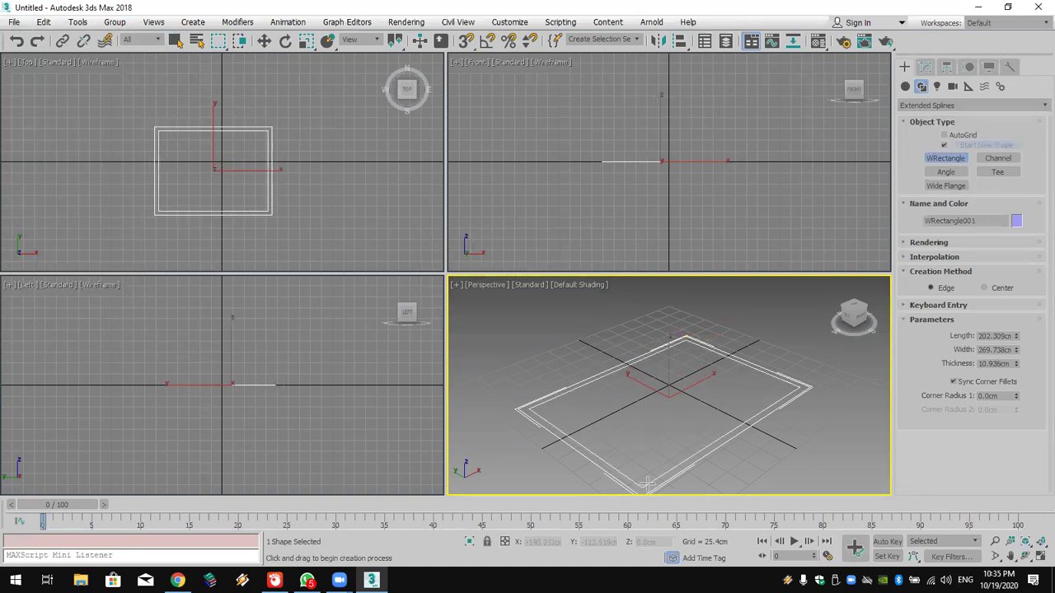
pyautogui.moveTo(662, 436); pyautogui.dragTo(663, 451, button='middle')
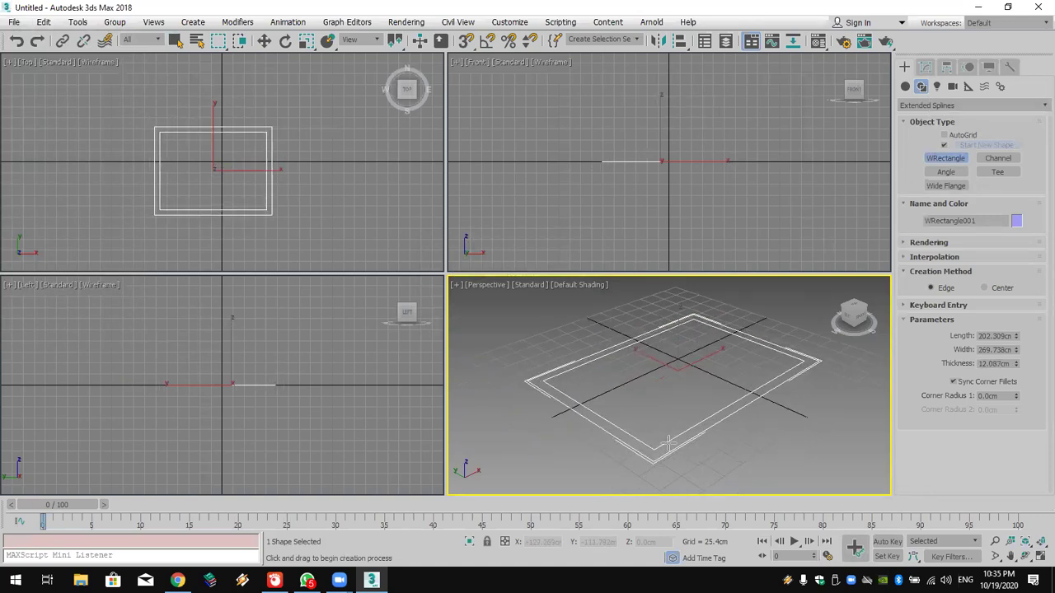
# Step: Draw a Tee spline in front of the double rectangle, about 60 cm long, 97 cm wide and 9.6 cm thick
pyautogui.click(997, 172)
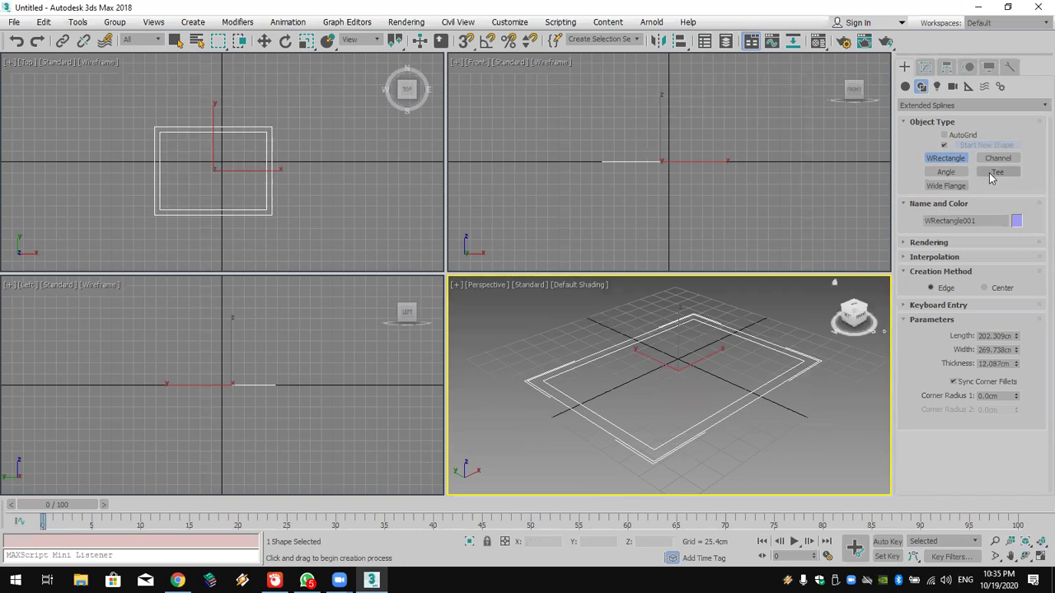
pyautogui.moveTo(806, 420); pyautogui.dragTo(812, 482)
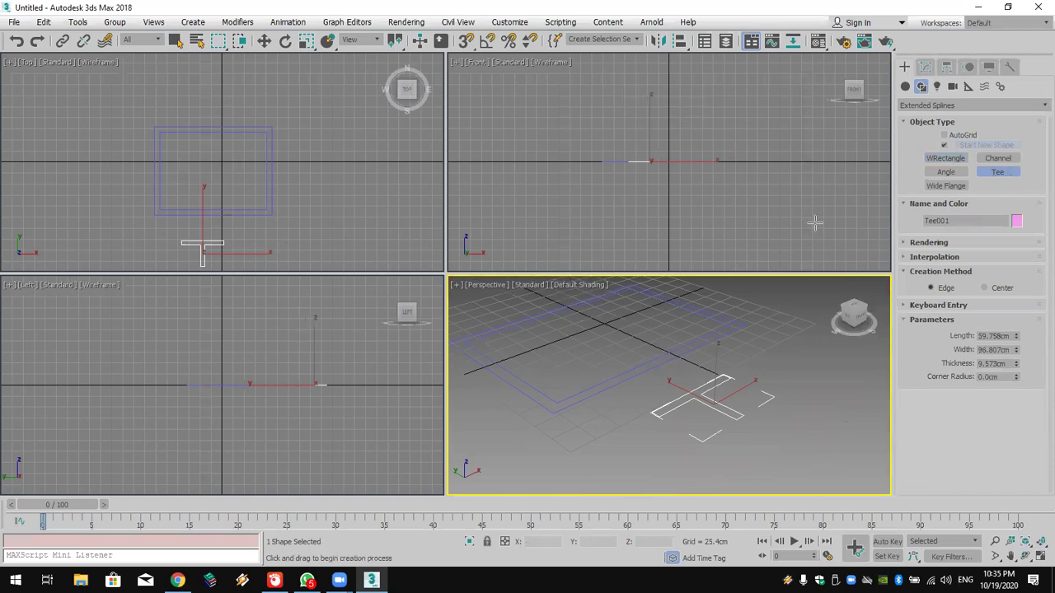
# Step: Compare the shape types in the Splines and Extended Splines categories, finishing on Splines
pyautogui.click(921, 107)
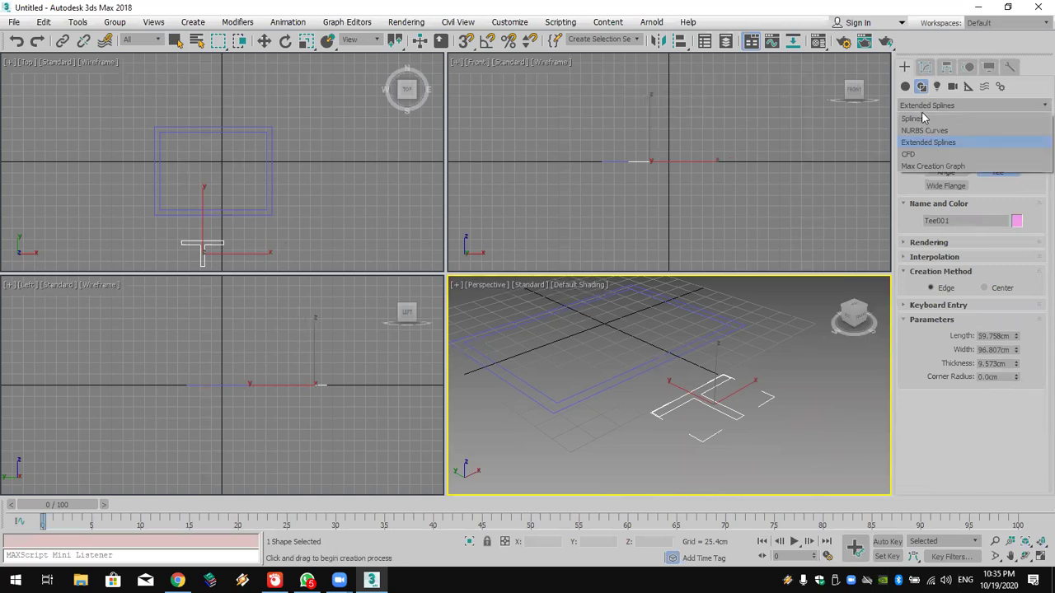
pyautogui.click(915, 118)
pyautogui.click(926, 105)
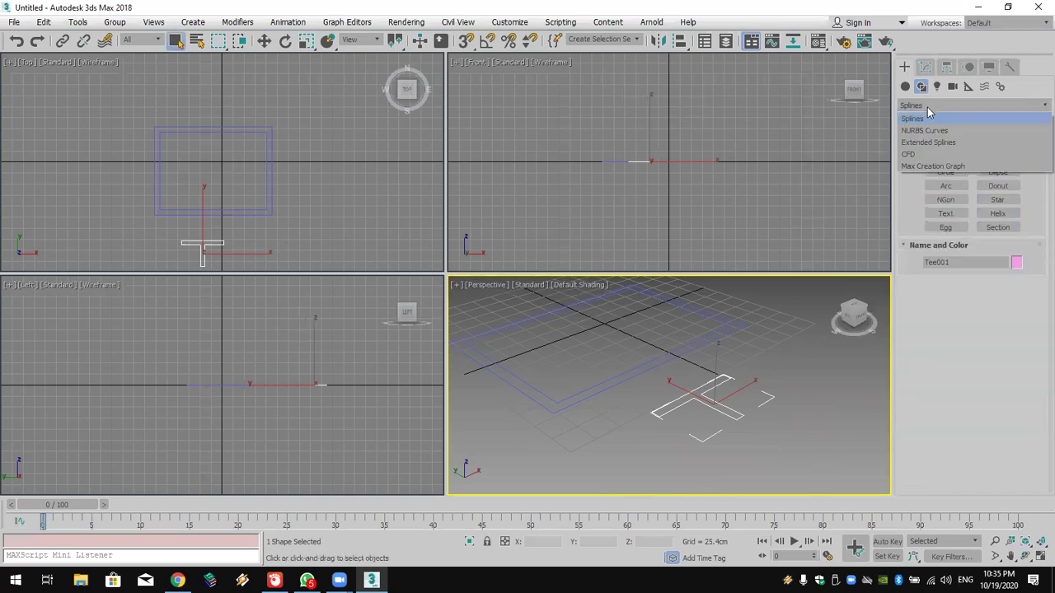
pyautogui.click(926, 142)
pyautogui.click(931, 106)
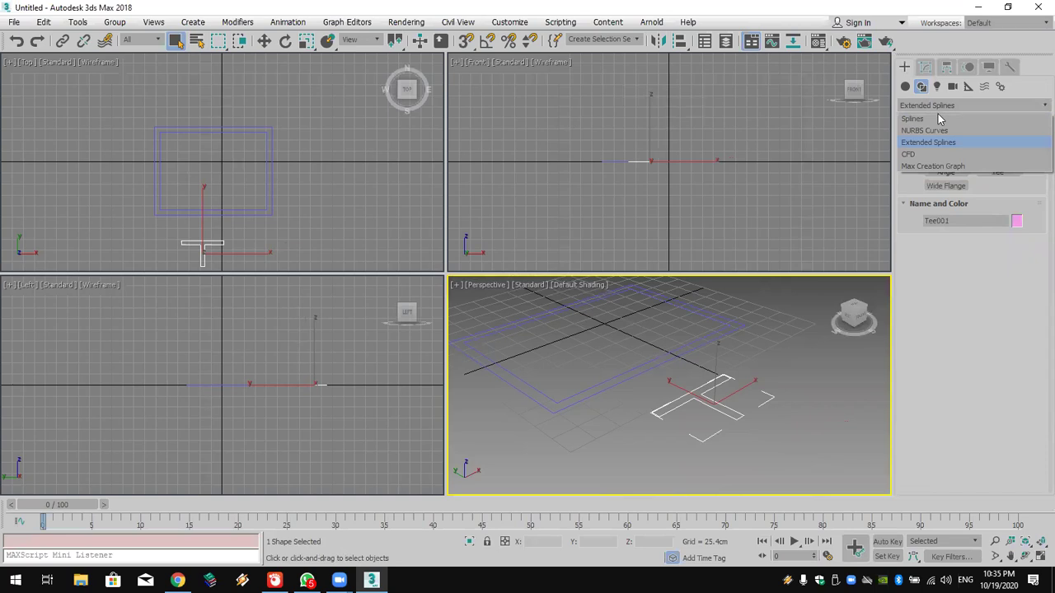
pyautogui.click(936, 120)
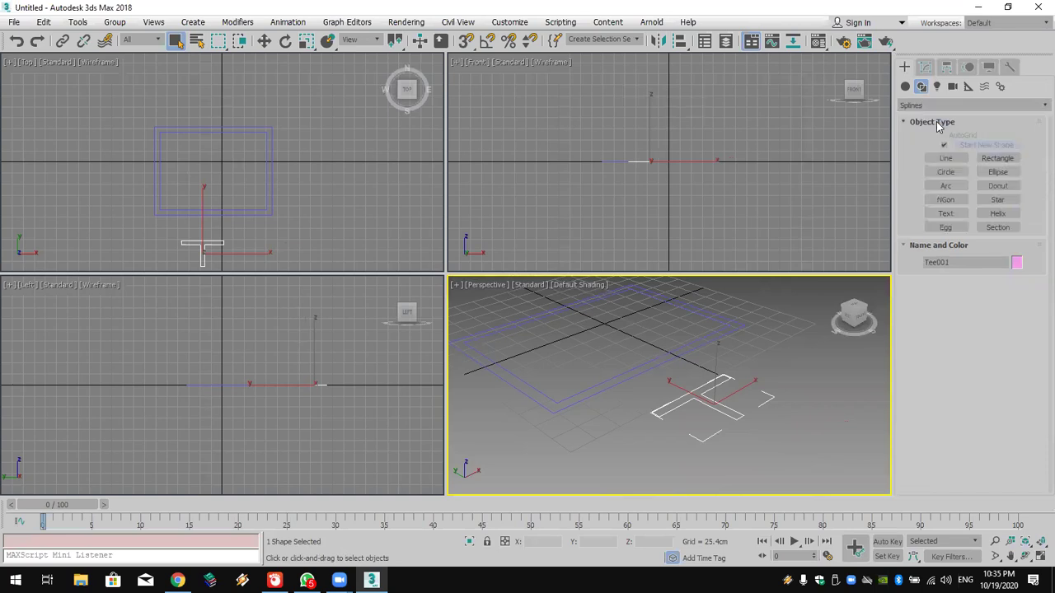
# Step: Reset the scene without saving to discard the WRectangle and Tee shapes
pyautogui.click(14, 22)
pyautogui.click(47, 66)
pyautogui.click(519, 309)
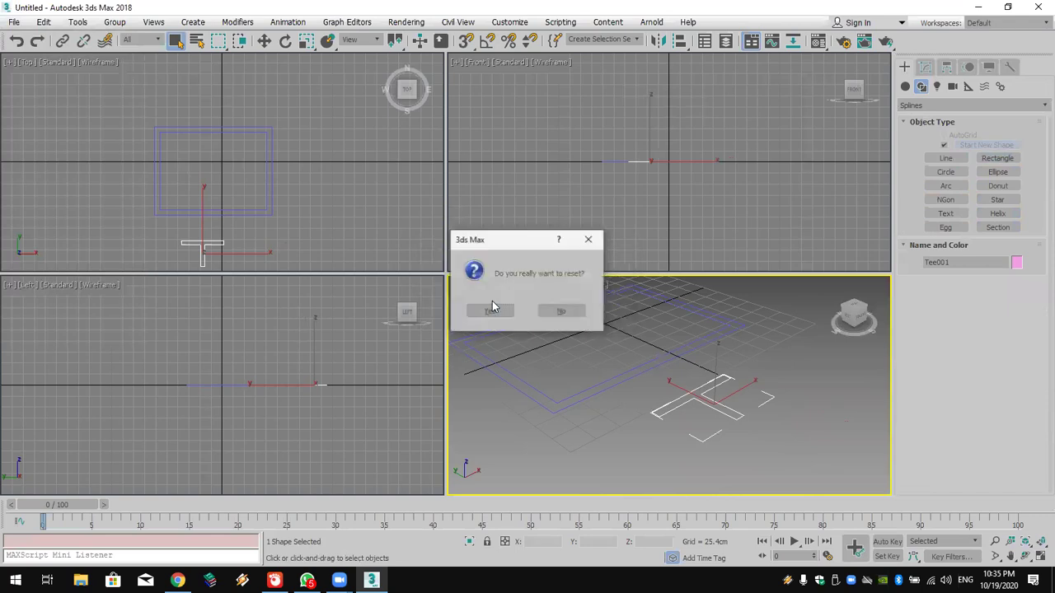
pyautogui.click(493, 312)
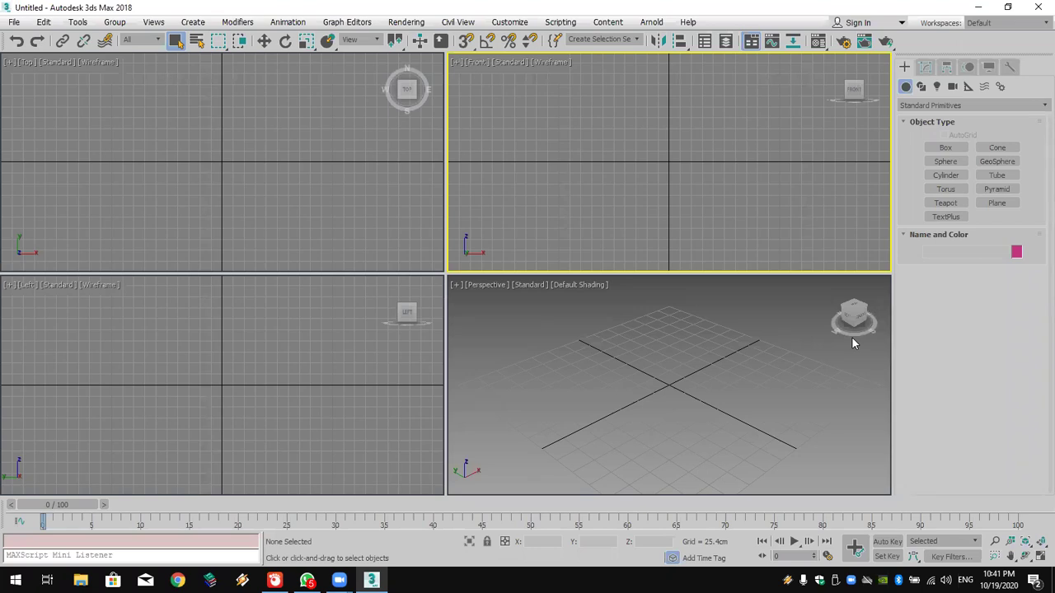
# Step: Draw a large circle spline around the grid origin in the Top view
pyautogui.click(921, 86)
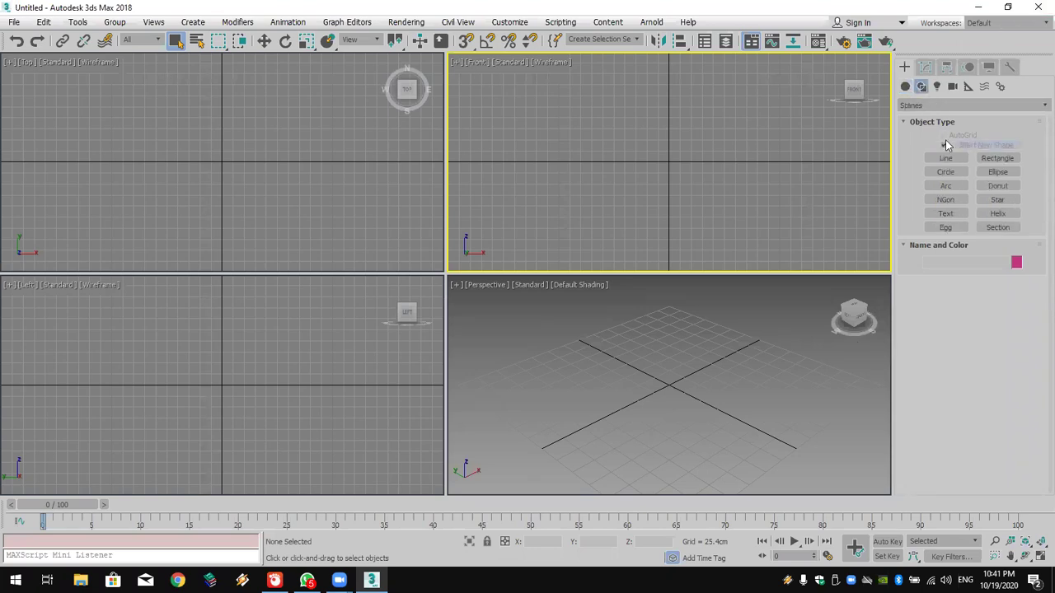
pyautogui.click(954, 177)
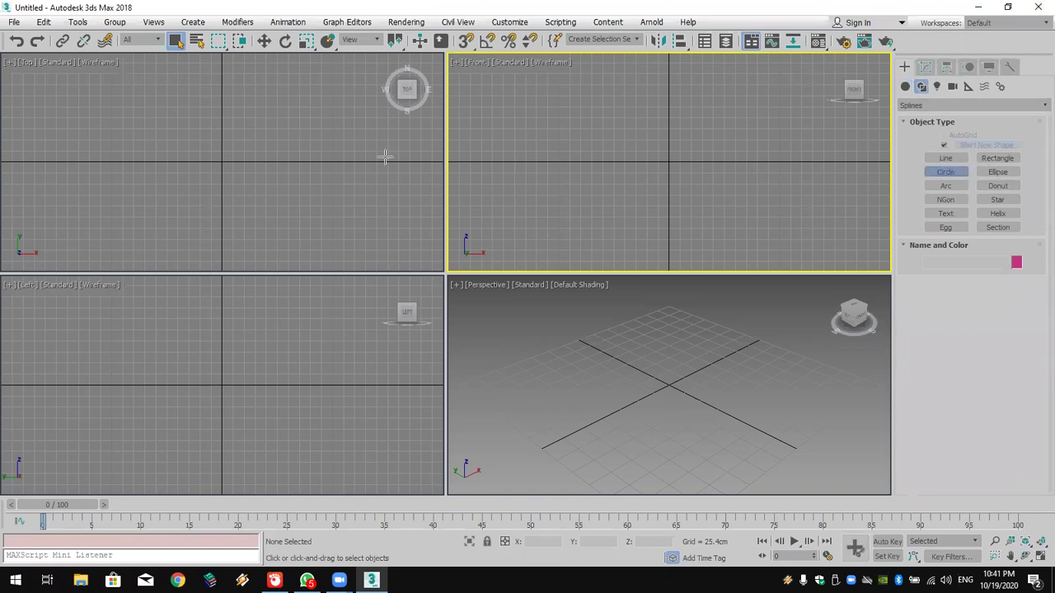
pyautogui.moveTo(216, 162); pyautogui.dragTo(253, 245)
# Step: Create a box beside the circle in the Top view, about 45 cm long, 105 cm wide and 36 cm high
pyautogui.click(906, 87)
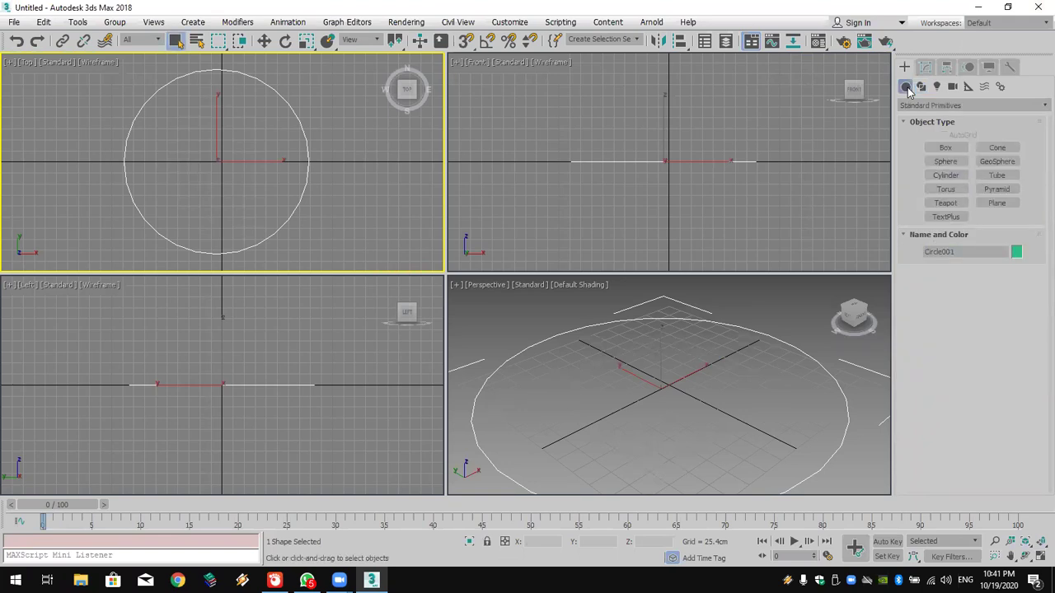
pyautogui.click(953, 148)
pyautogui.moveTo(345, 131); pyautogui.dragTo(390, 148)
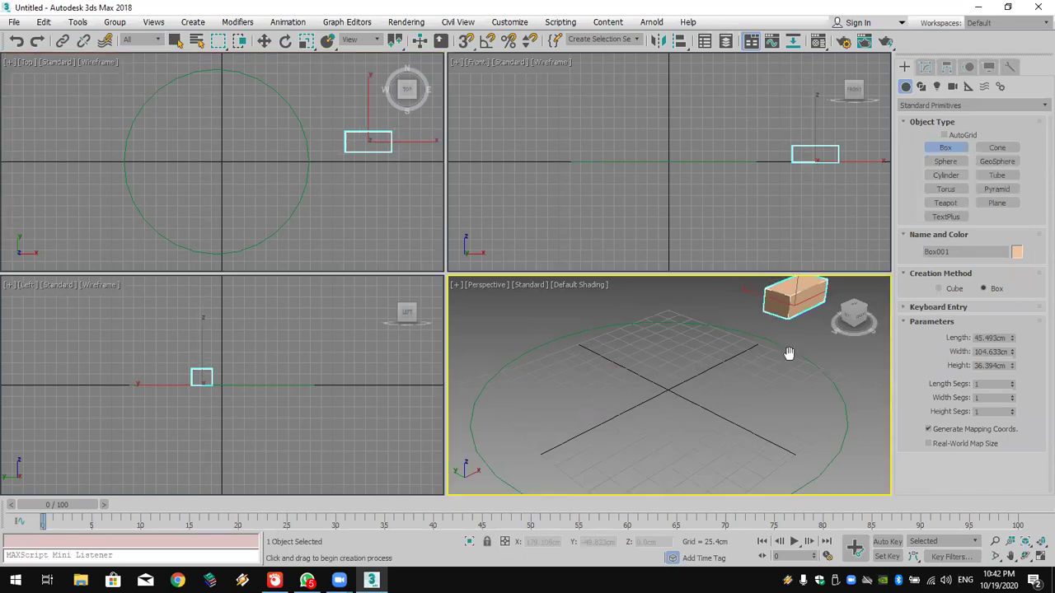
pyautogui.scroll(-3, 778, 363)
pyautogui.rightClick(769, 365)
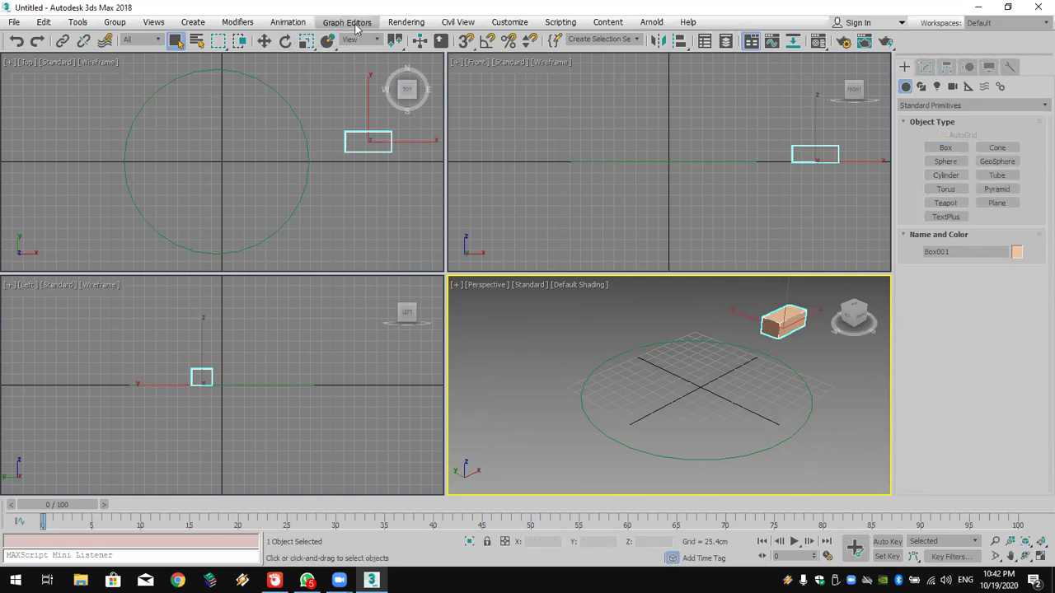
# Step: Apply a Path Constraint to the box with the circle as its path
pyautogui.click(294, 25)
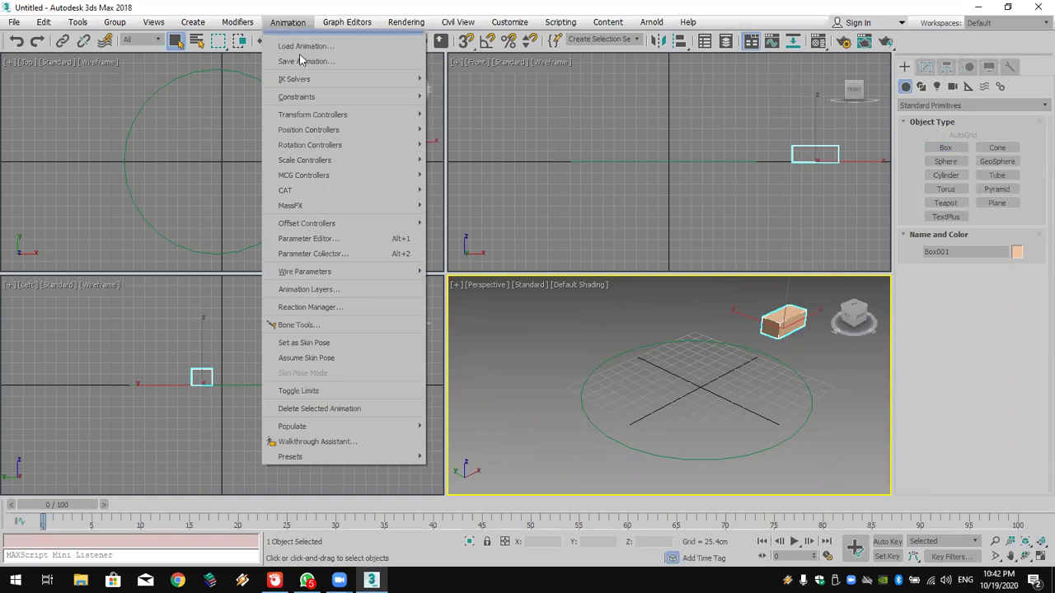
pyautogui.moveTo(323, 100)
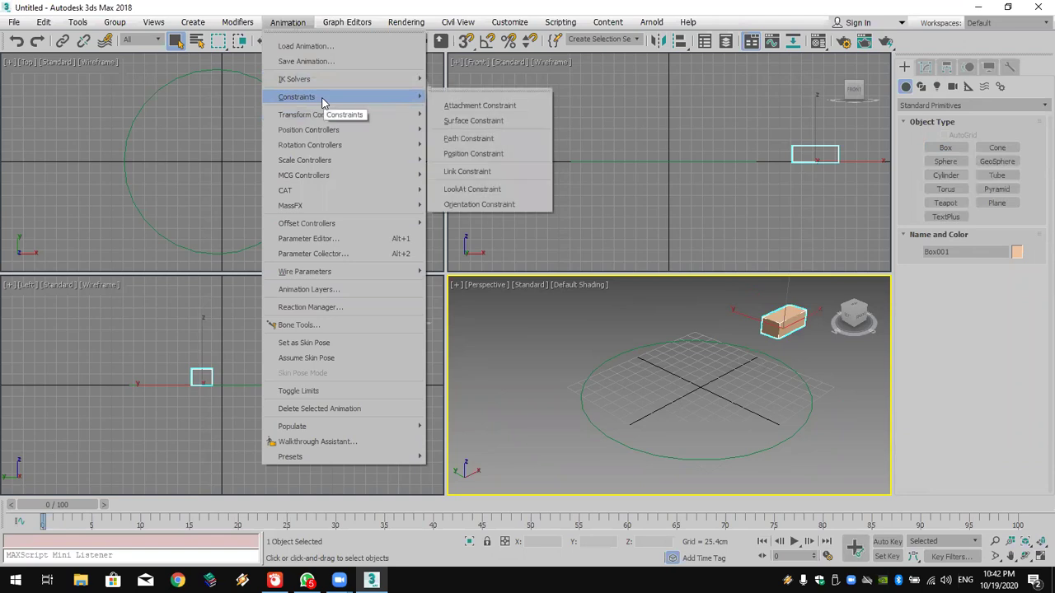
pyautogui.click(507, 146)
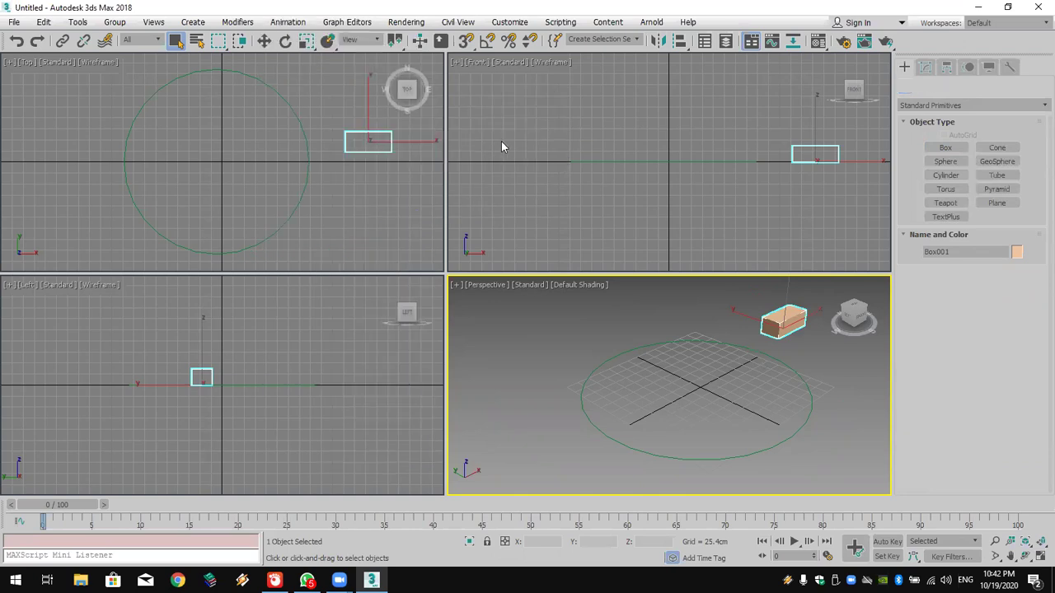
pyautogui.click(287, 105)
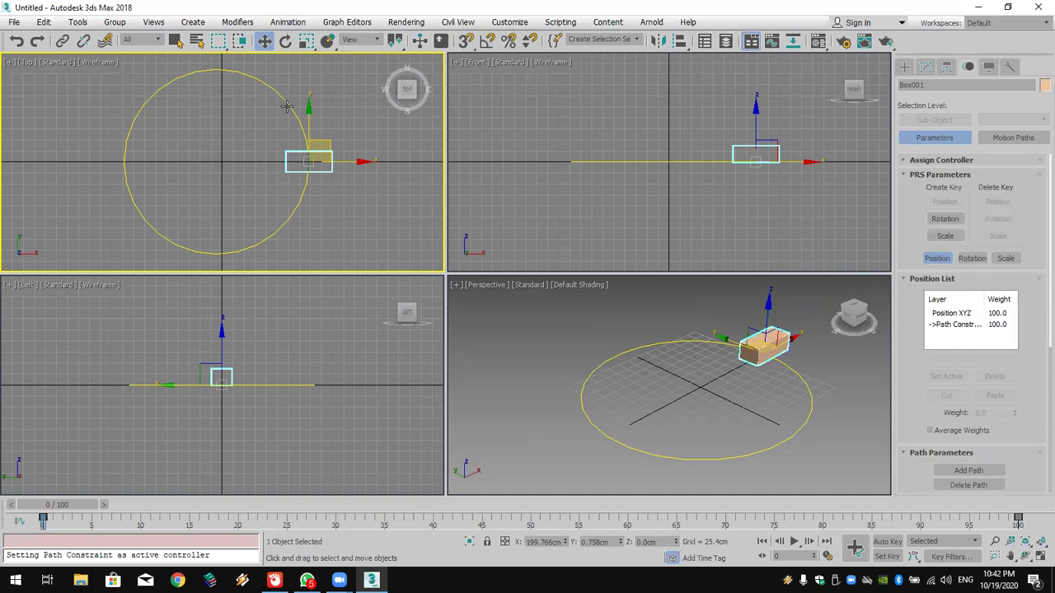
# Step: Play the animation in the Perspective view and turn on the Follow path option for the box
pyautogui.moveTo(911, 393); pyautogui.dragTo(925, 347)
pyautogui.scroll(-5, 925, 347)
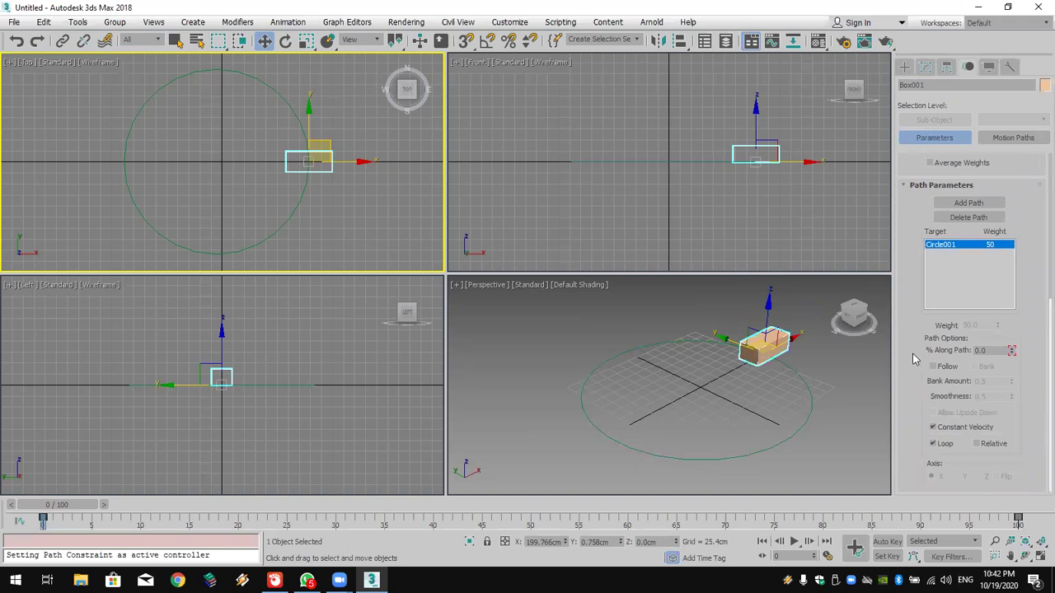
pyautogui.click(792, 541)
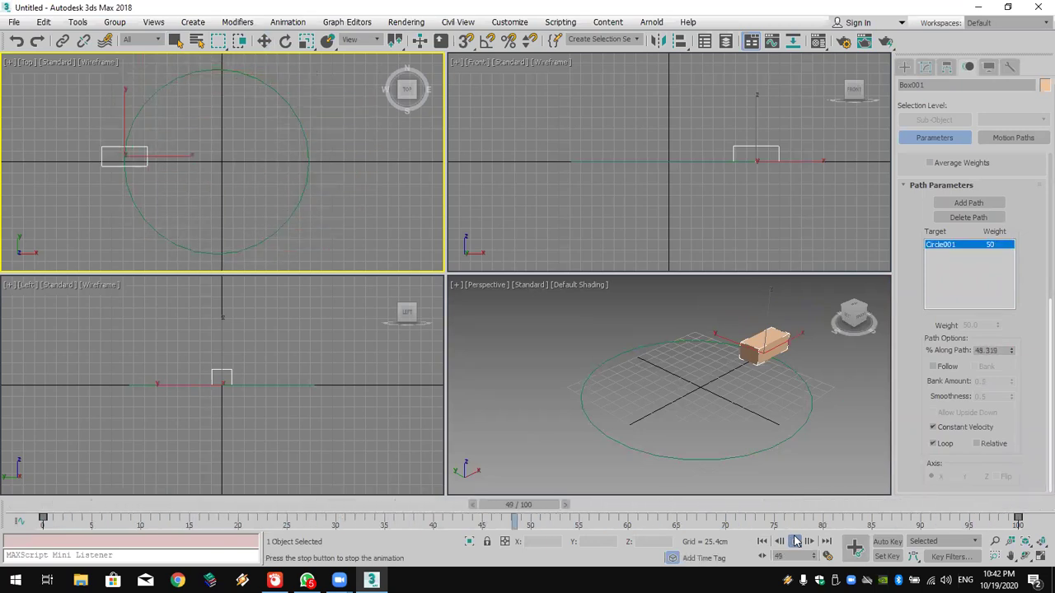
pyautogui.rightClick(699, 403)
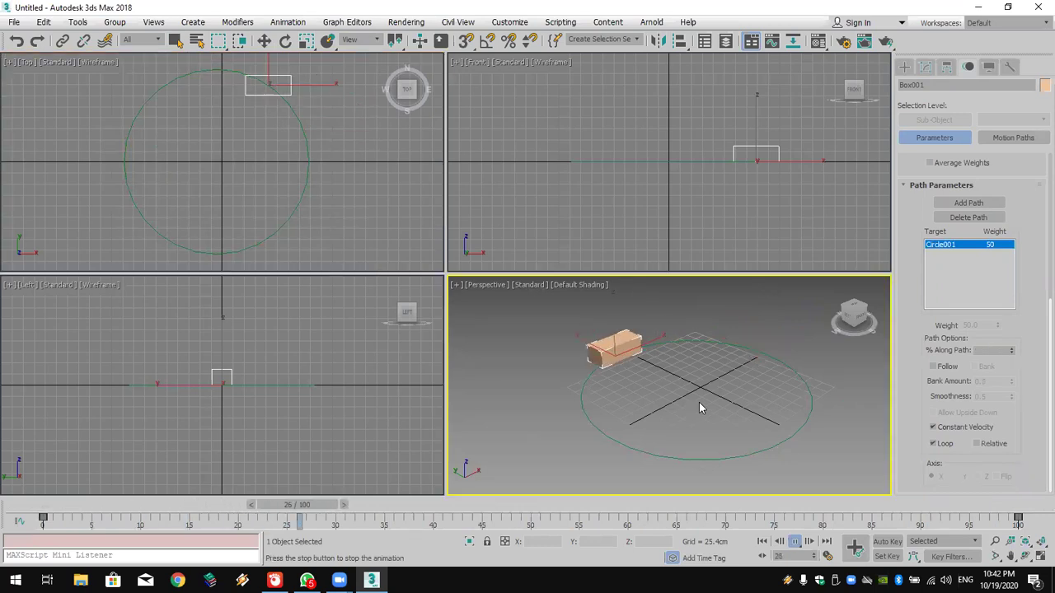
pyautogui.click(954, 371)
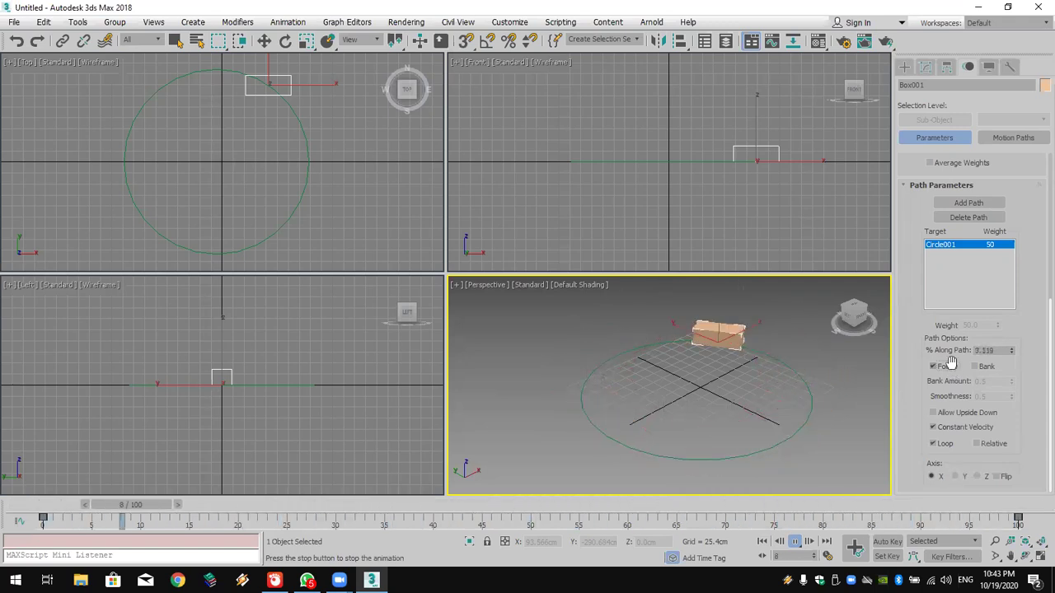
# Step: Reset the scene without saving to discard the circle and the box
pyautogui.click(14, 21)
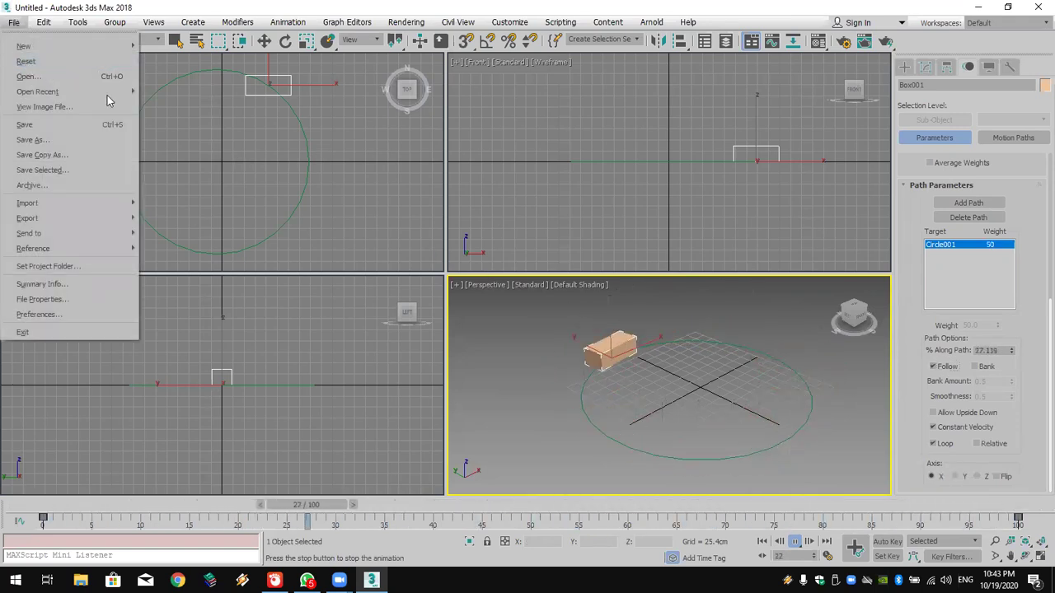
pyautogui.click(40, 63)
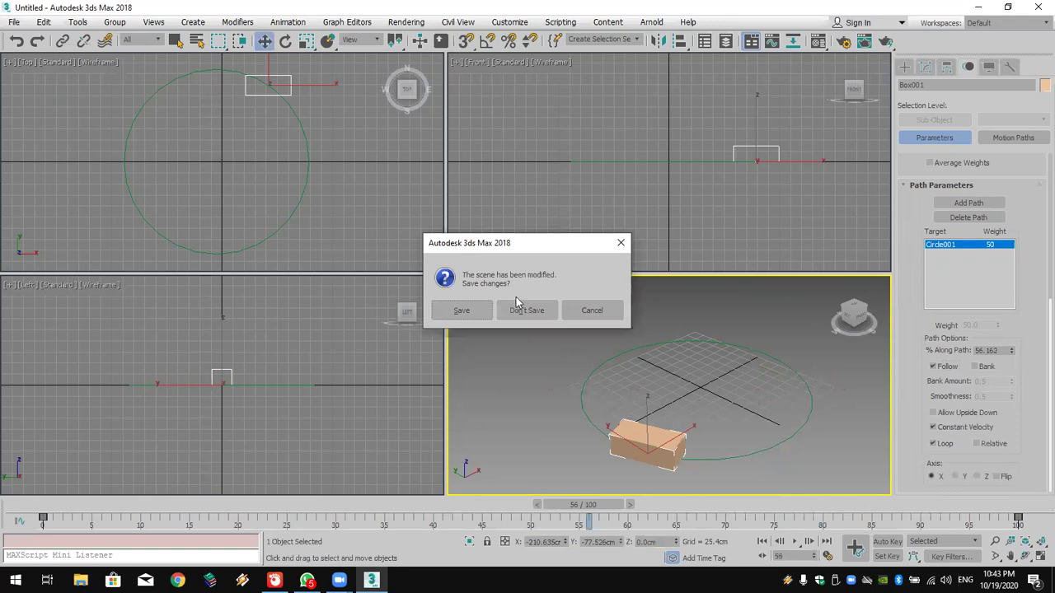
pyautogui.click(518, 306)
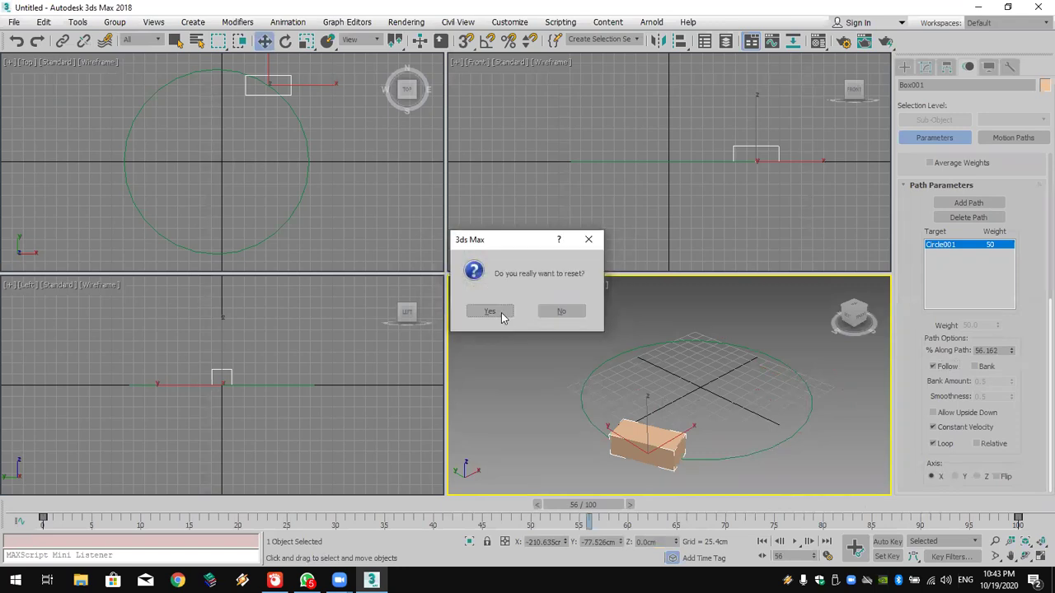
pyautogui.click(491, 312)
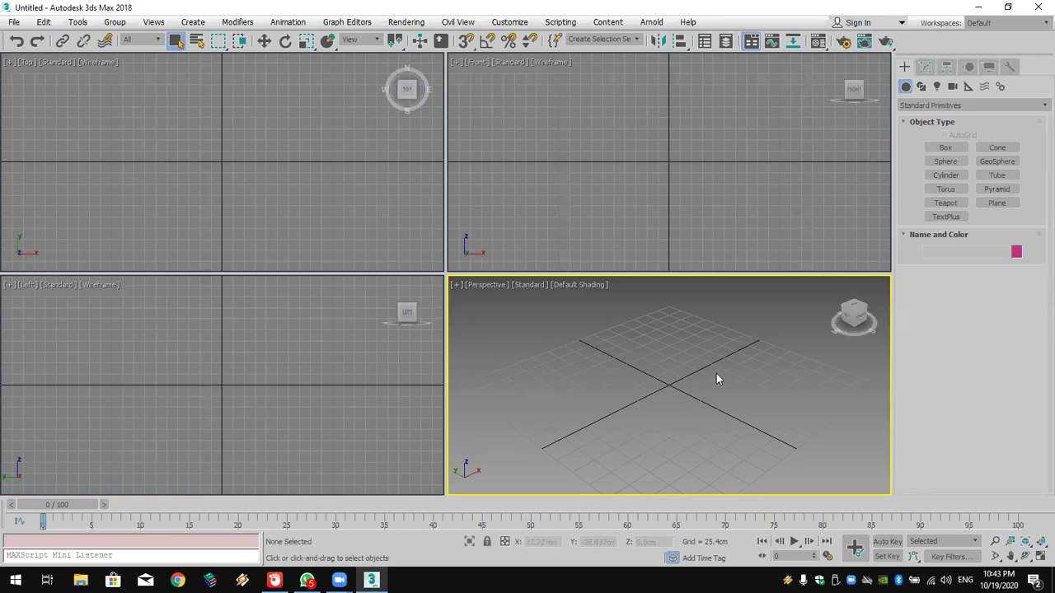
pyautogui.moveTo(726, 355); pyautogui.dragTo(603, 419)
pyautogui.moveTo(603, 418)
pyautogui.mouseDown()
pyautogui.moveTo(697, 373)
pyautogui.moveTo(620, 425)
pyautogui.moveTo(593, 422)
pyautogui.mouseUp()
pyautogui.moveTo(759, 340); pyautogui.dragTo(585, 427)
pyautogui.click(930, 105)
pyautogui.click(929, 105)
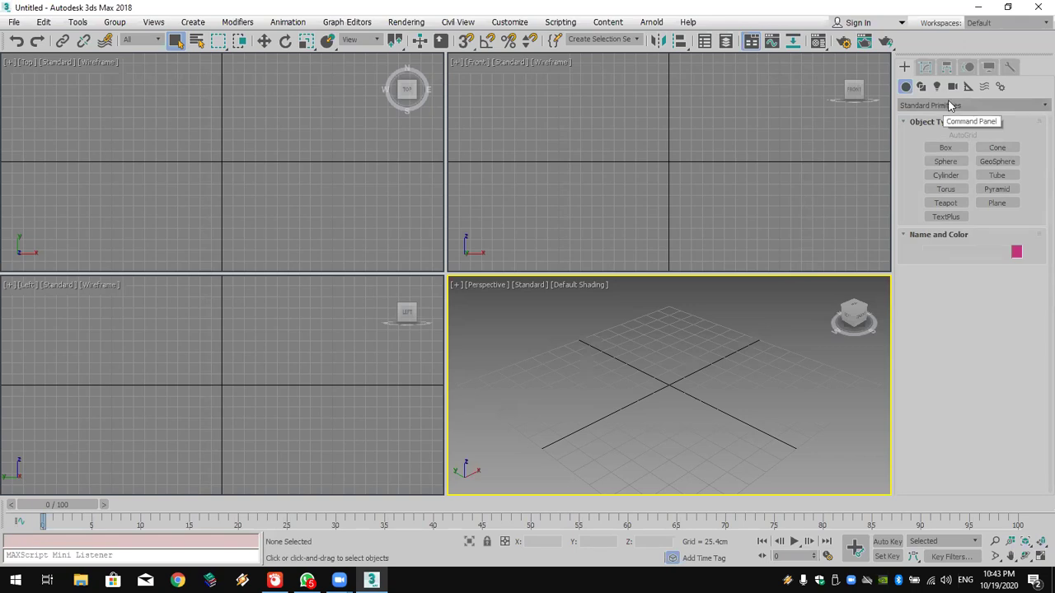
# Step: Create a Hose extended primitive about 126 cm high near the grid origin in the Perspective view
pyautogui.click(953, 106)
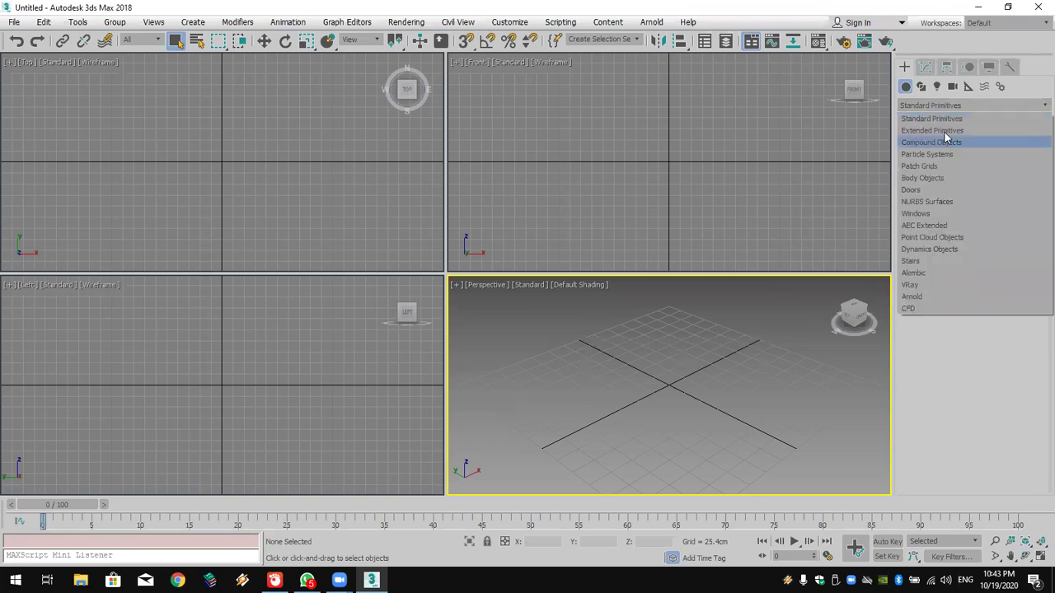
pyautogui.click(945, 129)
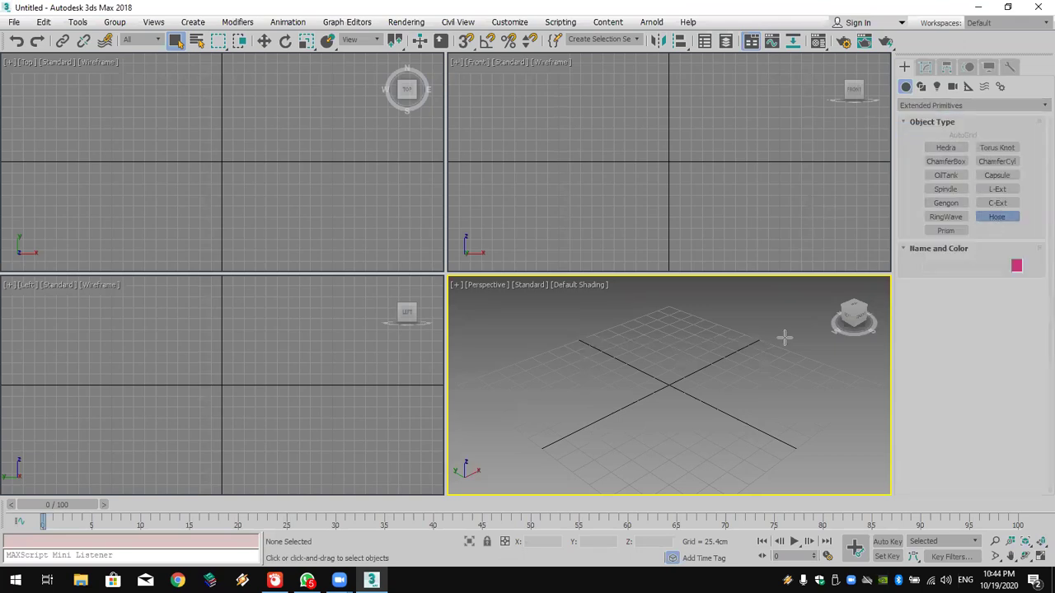
pyautogui.moveTo(699, 390); pyautogui.dragTo(709, 393)
pyautogui.click(705, 289)
# Step: Draw a wavy Line spline through six points with smooth bends above the hose in the Top view
pyautogui.moveTo(124, 186); pyautogui.dragTo(168, 210, button='middle')
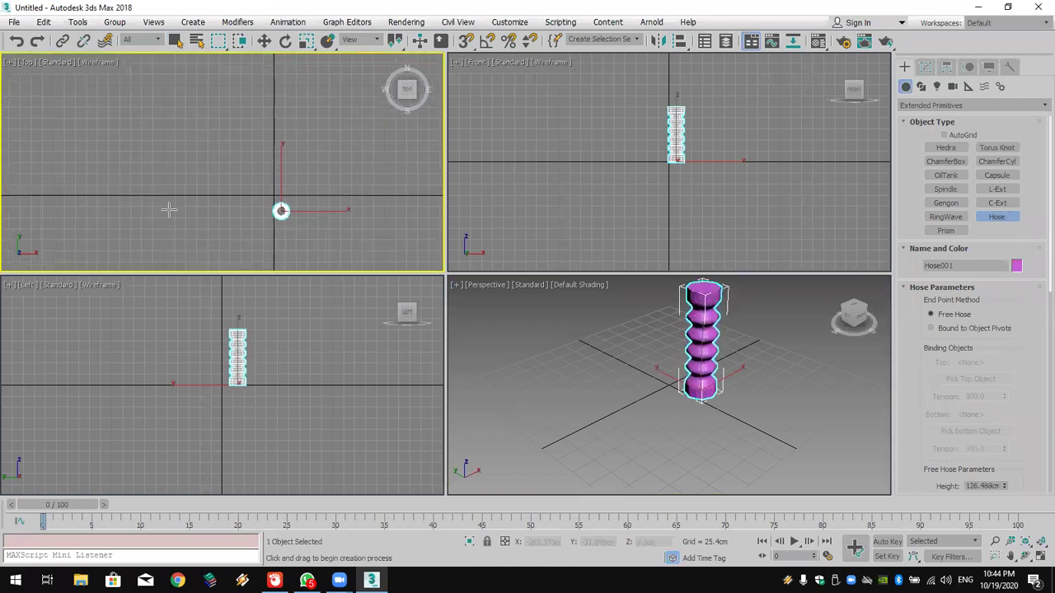
pyautogui.click(920, 86)
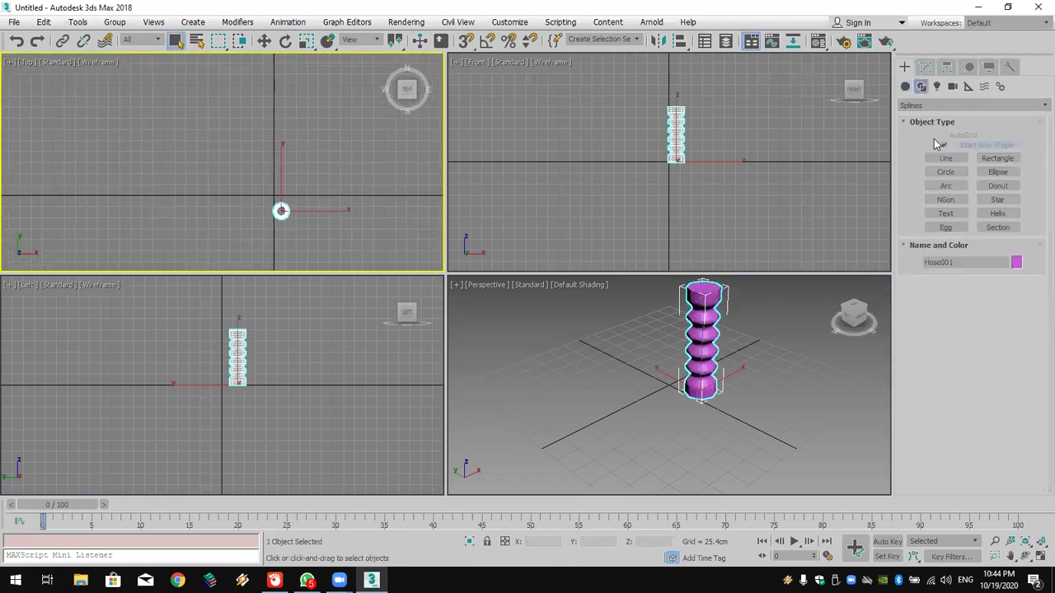
pyautogui.click(945, 158)
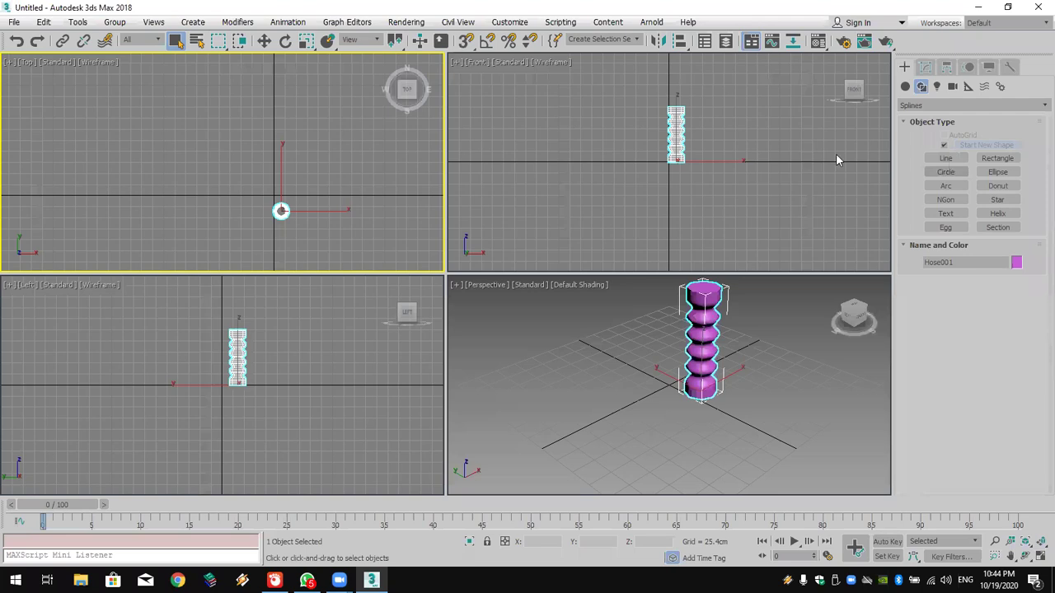
pyautogui.click(79, 192)
pyautogui.click(131, 144)
pyautogui.click(179, 174)
pyautogui.click(238, 126)
pyautogui.click(308, 138)
pyautogui.click(342, 106)
pyautogui.rightClick(379, 136)
pyautogui.rightClick(653, 398)
pyautogui.scroll(-3, 653, 398)
pyautogui.moveTo(653, 398); pyautogui.dragTo(701, 372, button='middle')
pyautogui.rightClick(704, 384)
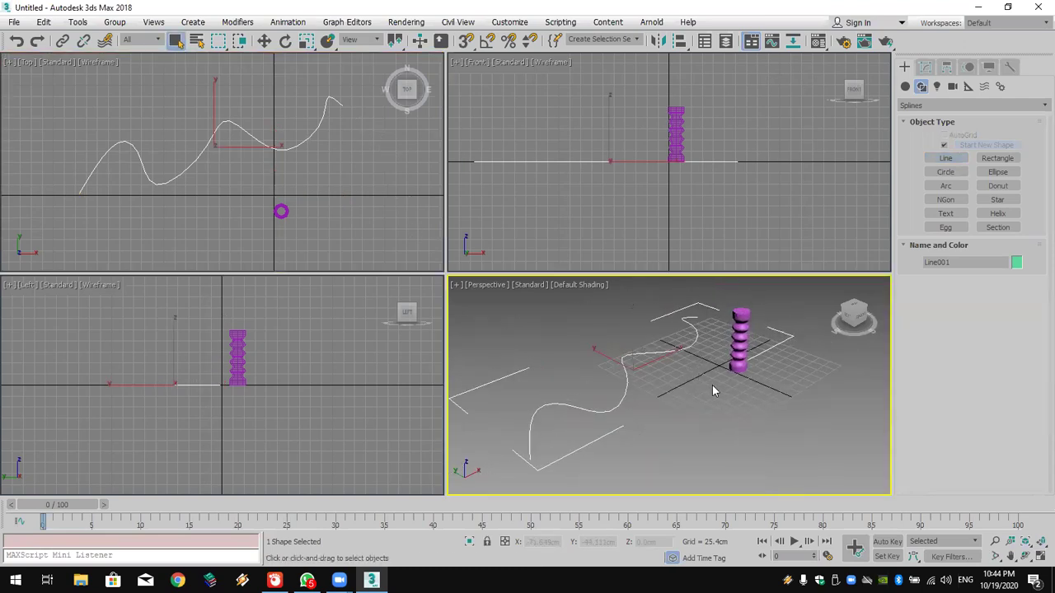
# Step: Change the wavy line's object color to white
pyautogui.click(712, 385)
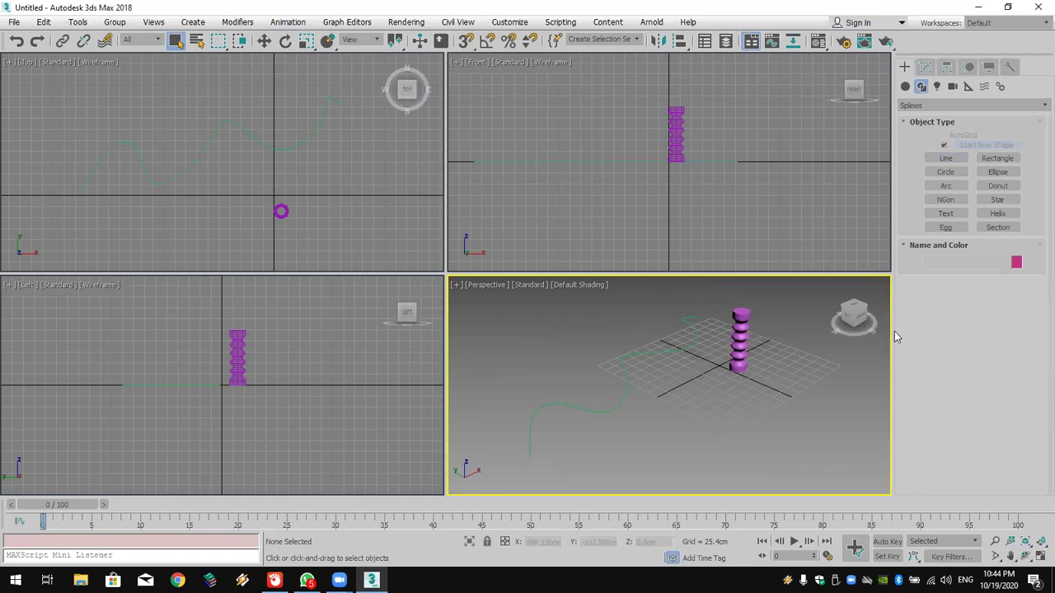
pyautogui.click(682, 350)
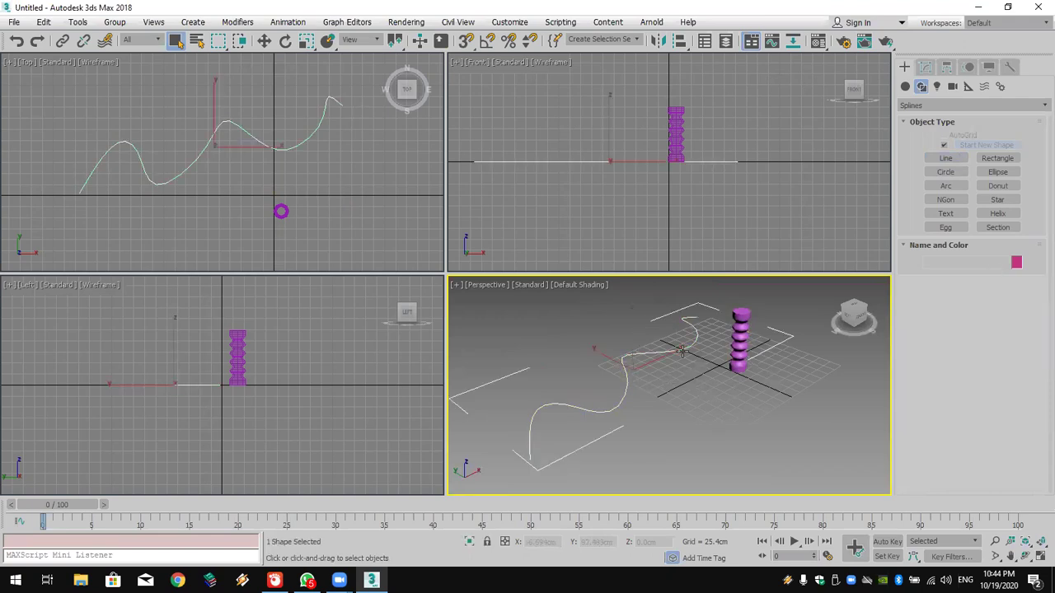
pyautogui.click(1016, 262)
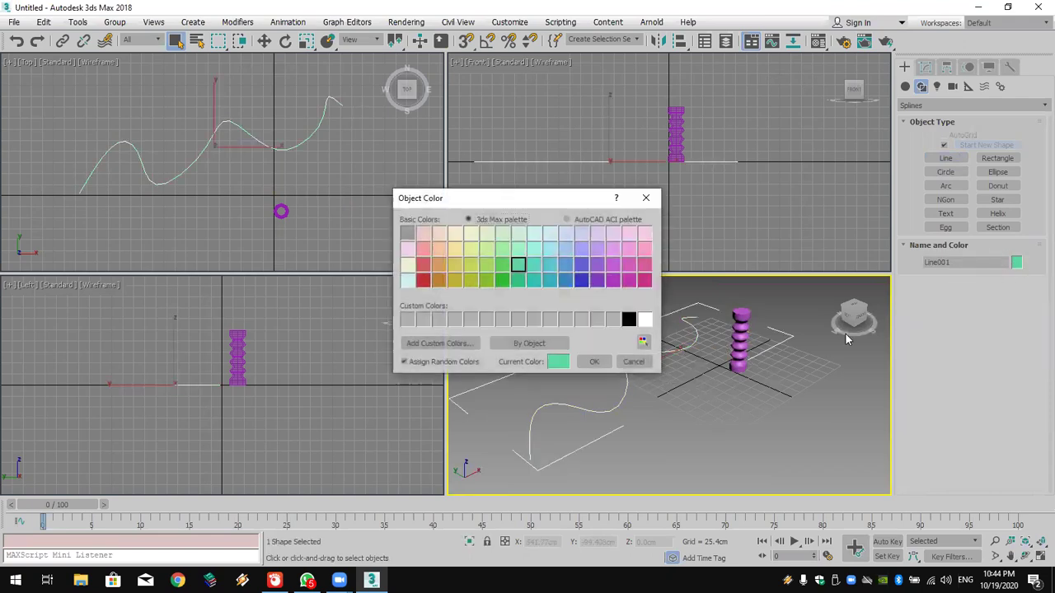
pyautogui.click(645, 321)
pyautogui.click(593, 362)
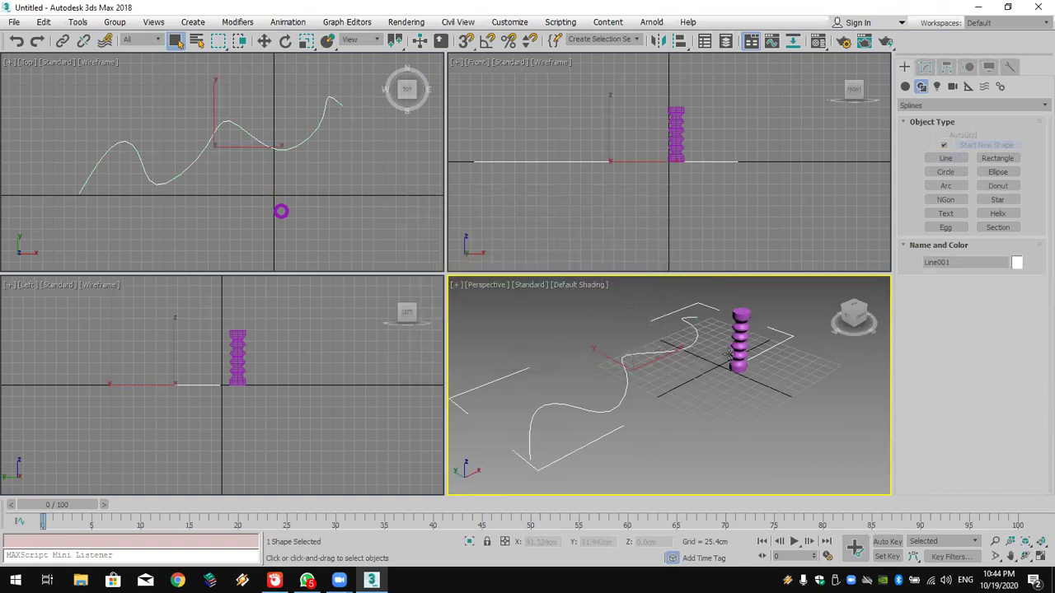
# Step: Try distributing 18 instances of the hose evenly along the wavy line with the Spacing Tool, spaced between centers
pyautogui.click(729, 352)
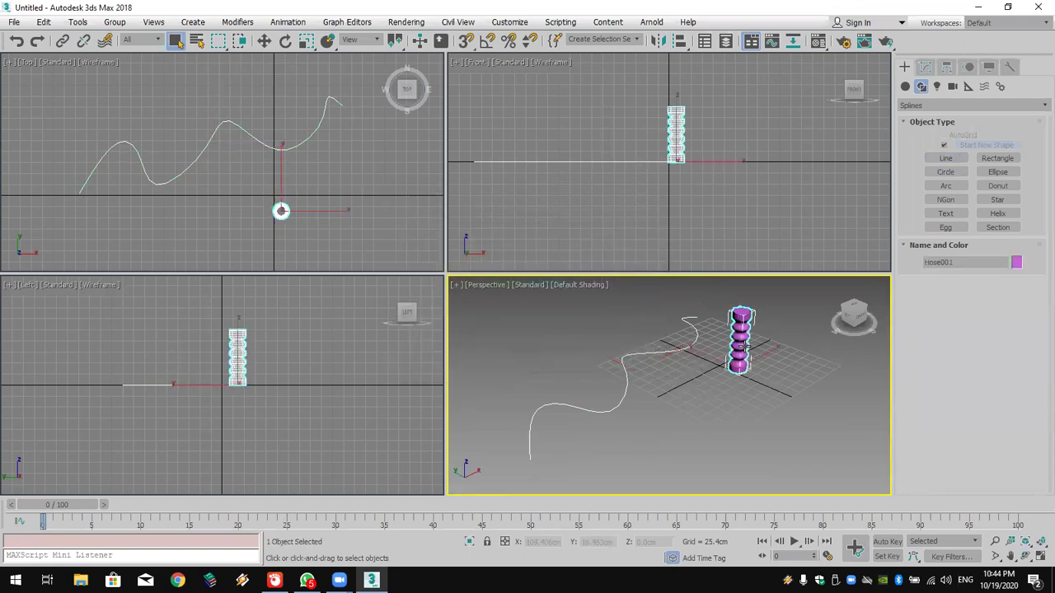
pyautogui.click(75, 23)
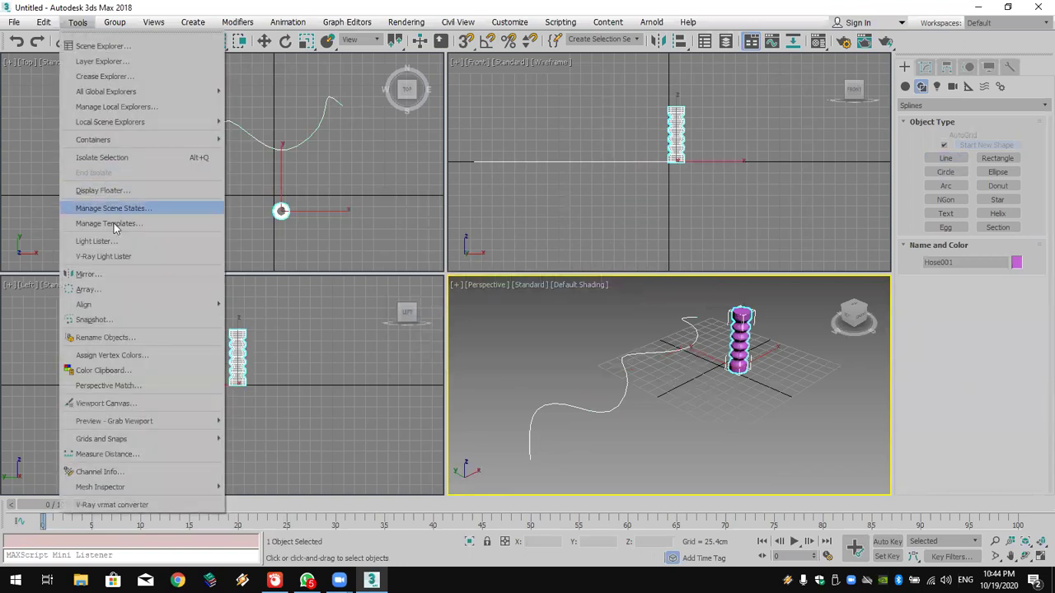
pyautogui.moveTo(130, 308)
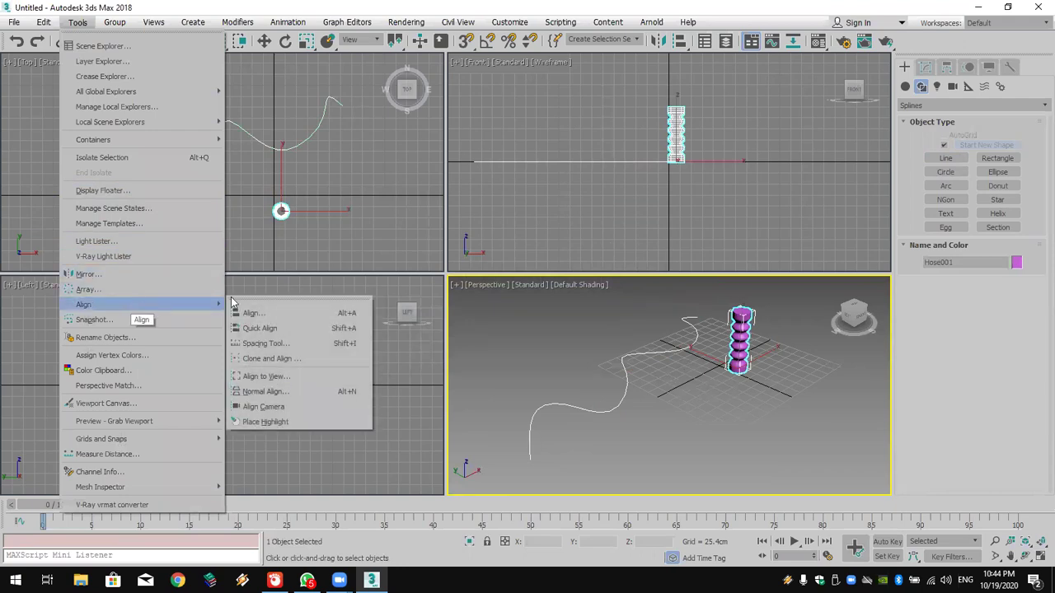
pyautogui.click(344, 341)
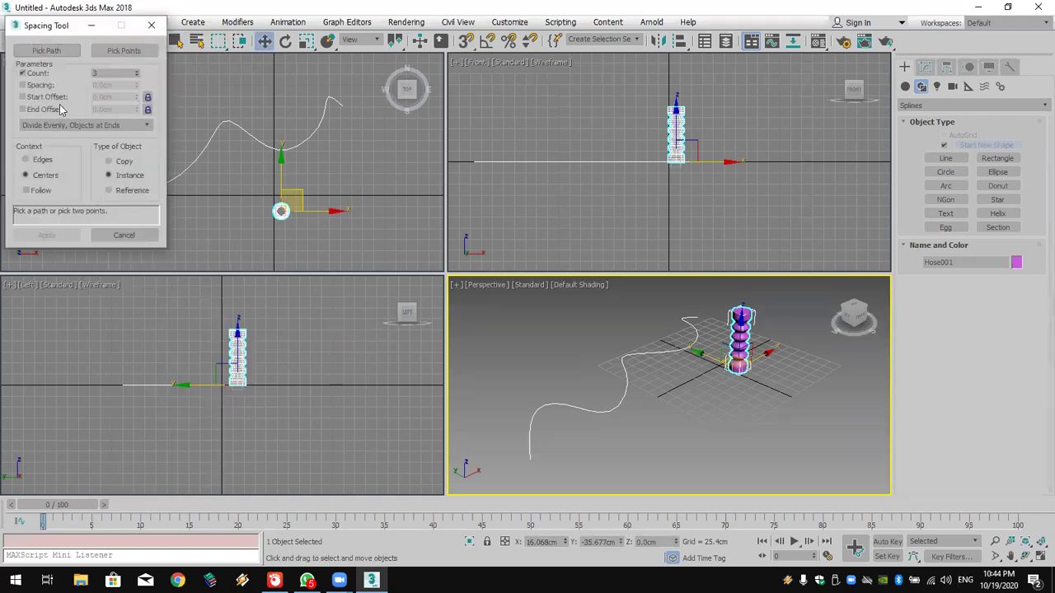
pyautogui.moveTo(62, 32); pyautogui.dragTo(98, 213)
pyautogui.click(82, 233)
pyautogui.click(146, 184)
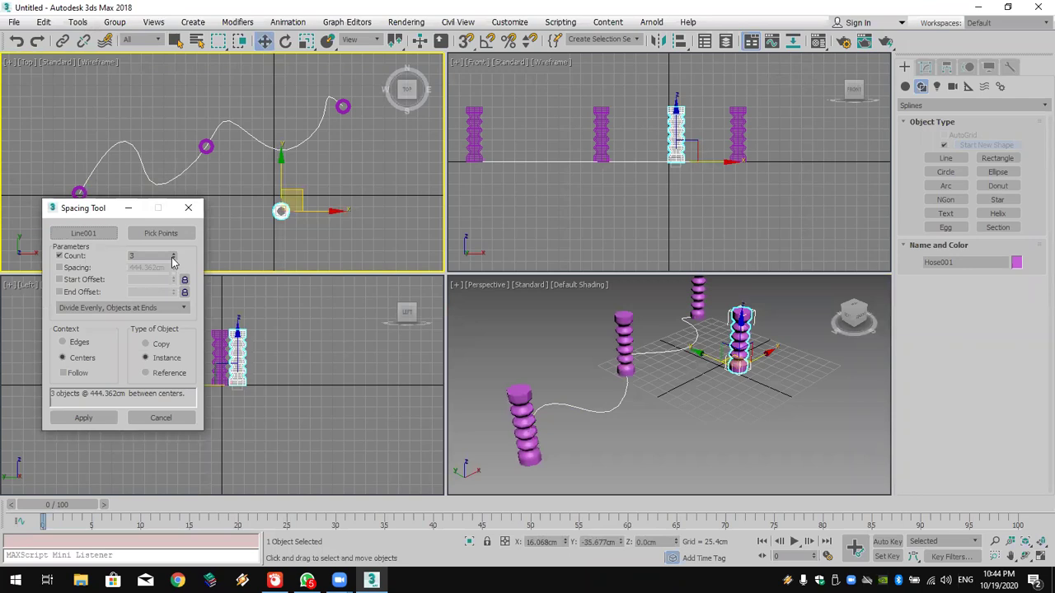
pyautogui.moveTo(174, 252)
pyautogui.mouseDown()
pyautogui.moveTo(171, 230)
pyautogui.moveTo(173, 255)
pyautogui.moveTo(176, 245)
pyautogui.mouseUp()
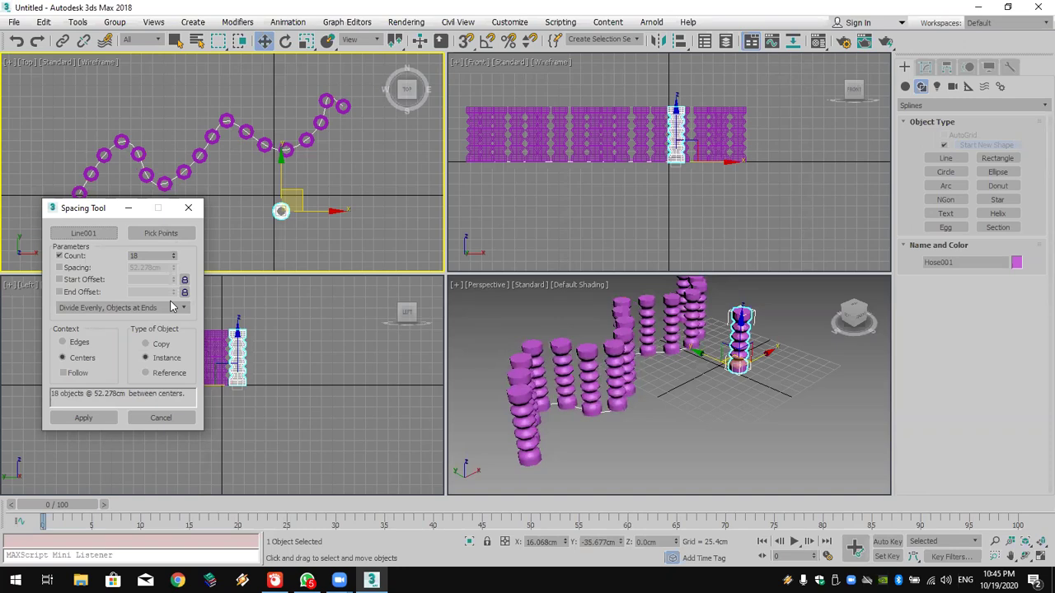
pyautogui.click(143, 417)
# Step: Reset the scene without saving to discard the hose and the wavy line
pyautogui.click(14, 23)
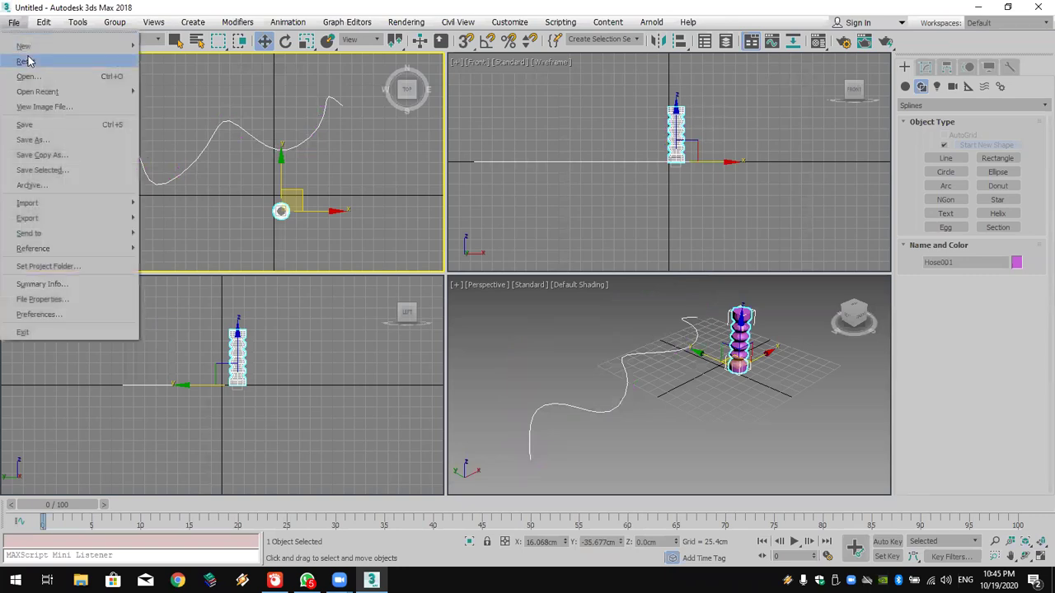
pyautogui.click(27, 61)
pyautogui.click(537, 312)
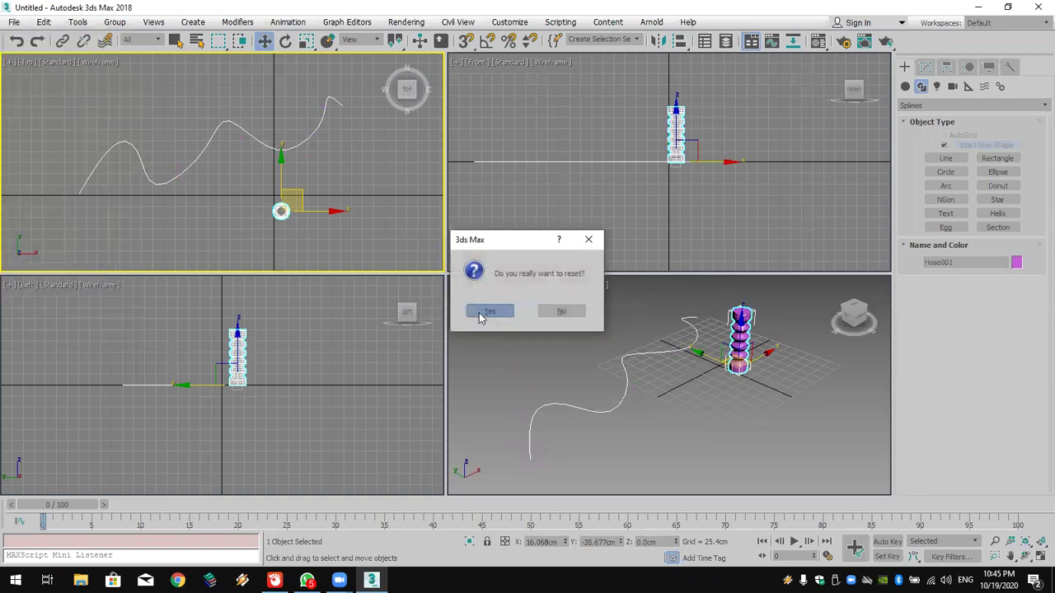
pyautogui.click(484, 313)
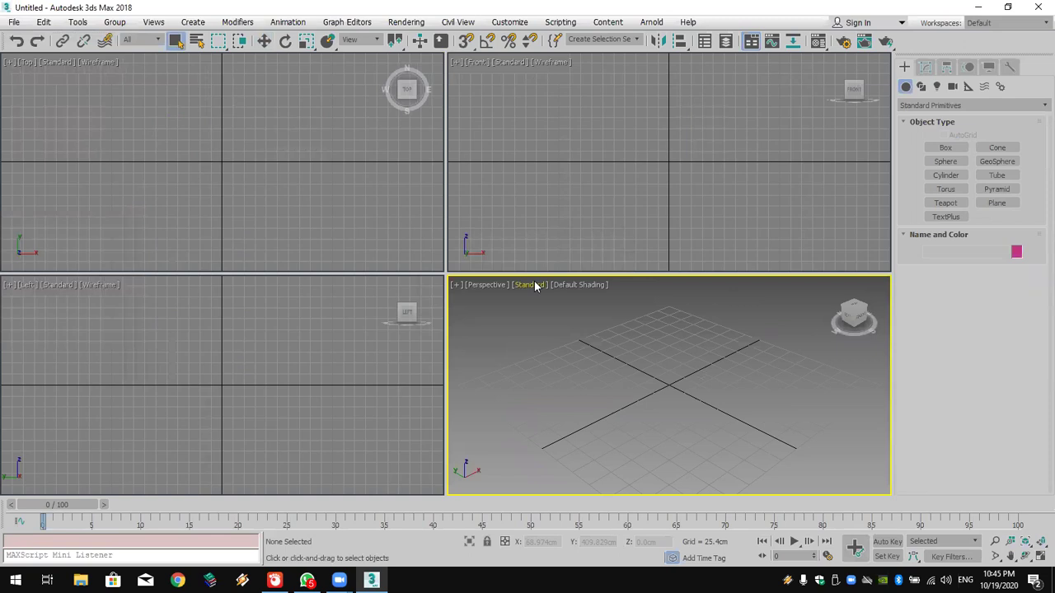
# Step: Draw a rectangle spline about 432 cm long and 396 cm wide around the origin in the Top view
pyautogui.click(268, 134)
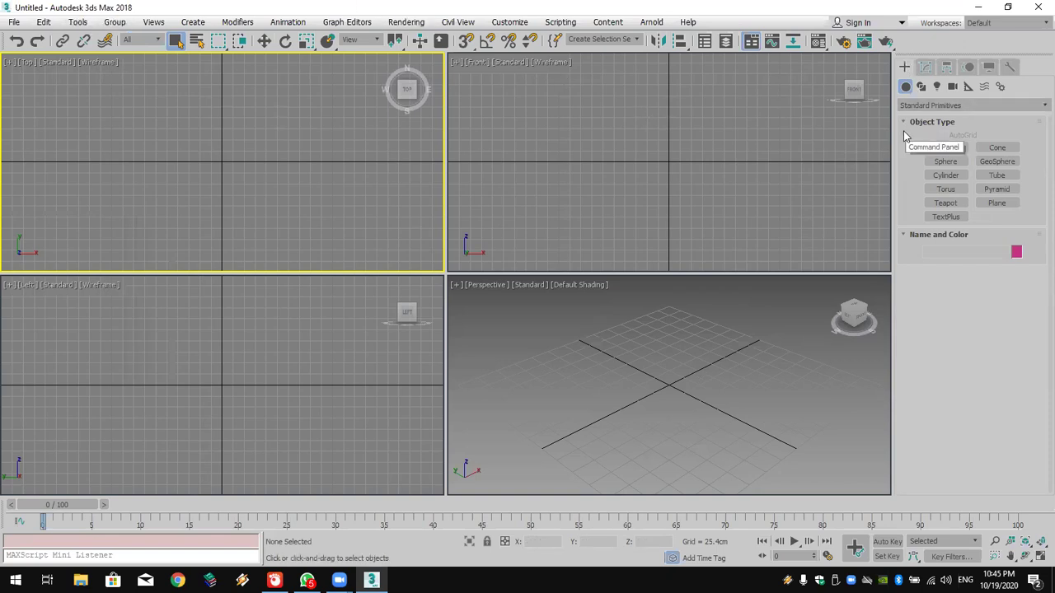
pyautogui.click(921, 87)
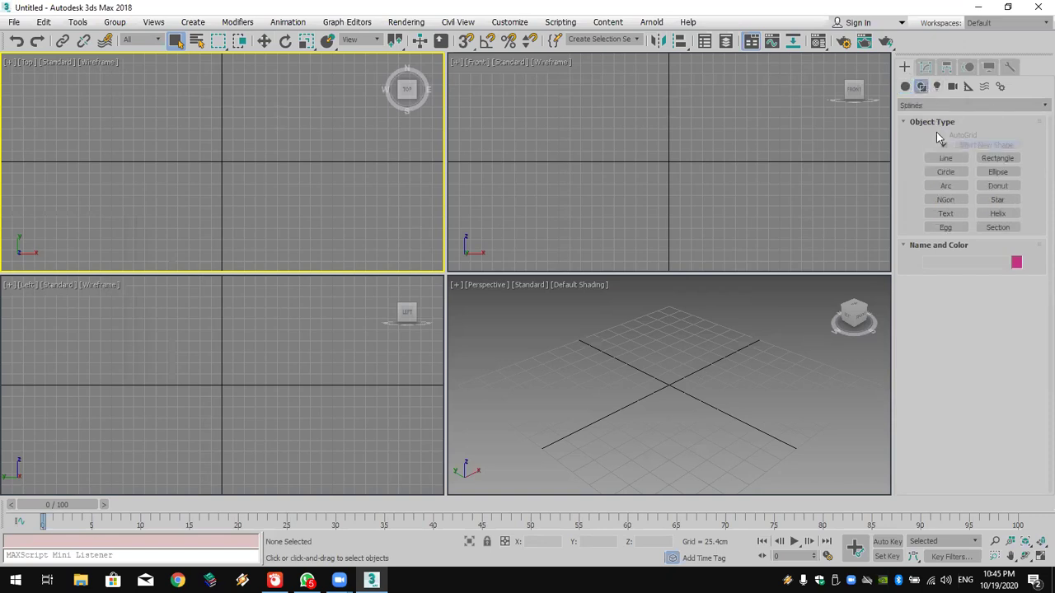
pyautogui.click(997, 158)
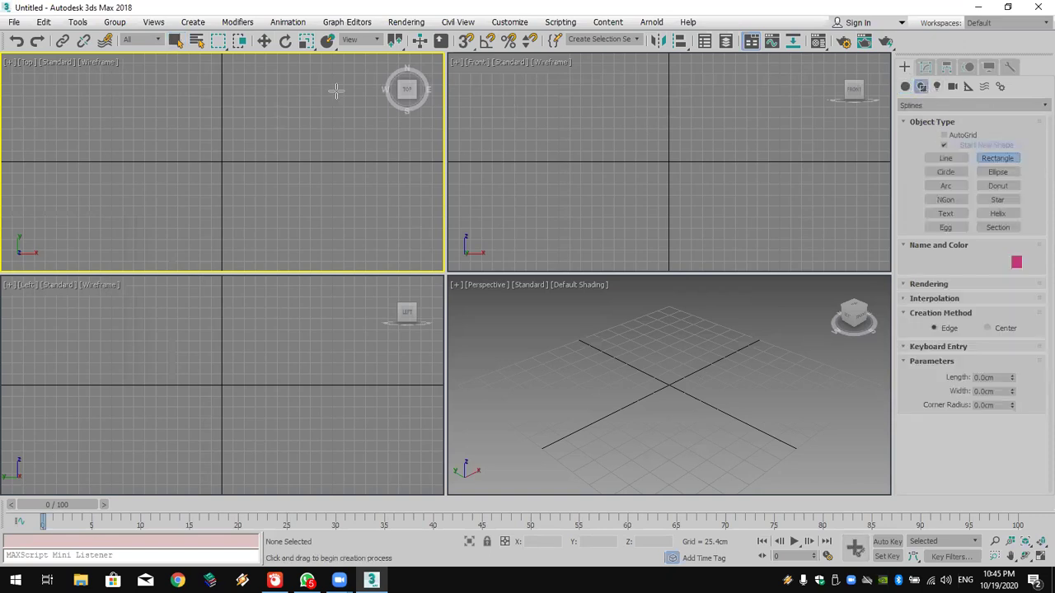
pyautogui.moveTo(137, 84); pyautogui.dragTo(309, 272)
pyautogui.middleClick(671, 417)
pyautogui.scroll(3, 654, 400)
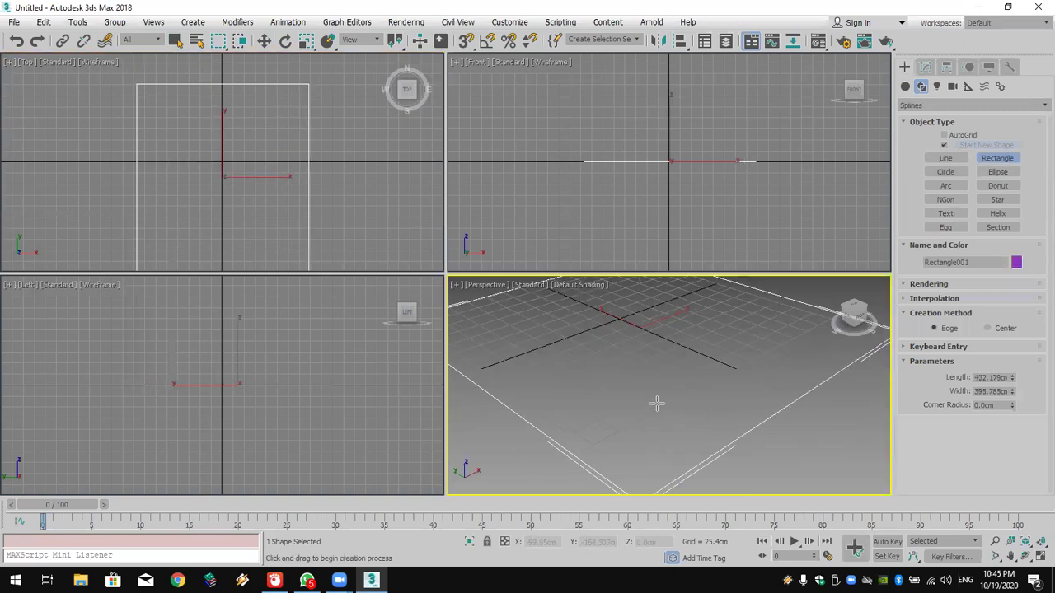
pyautogui.scroll(-3, 657, 403)
# Step: Apply a Sweep modifier to the rectangle
pyautogui.click(924, 67)
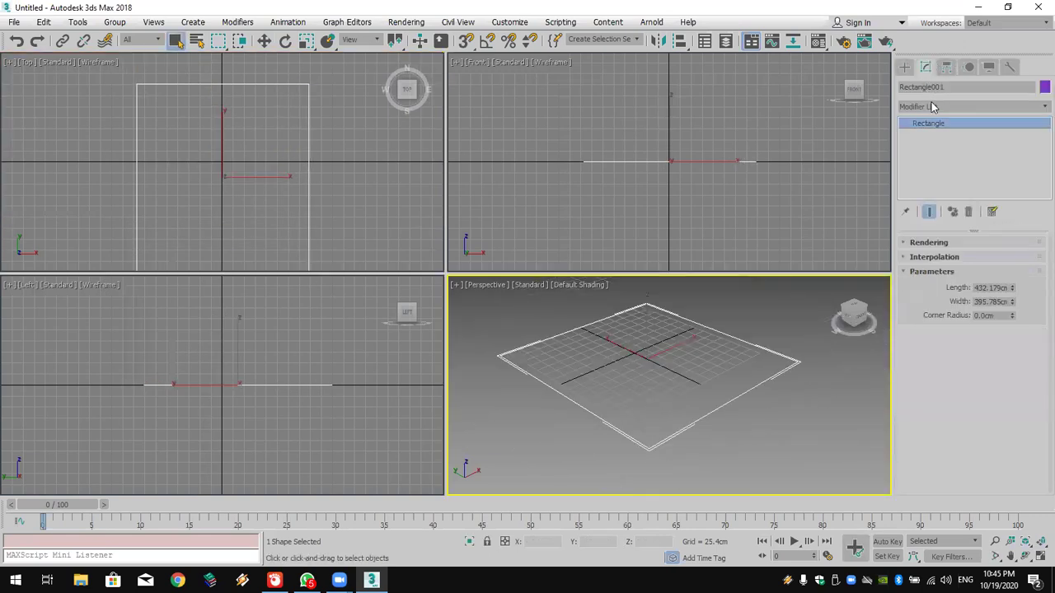
pyautogui.click(933, 107)
pyautogui.press('s')
pyautogui.press('w')
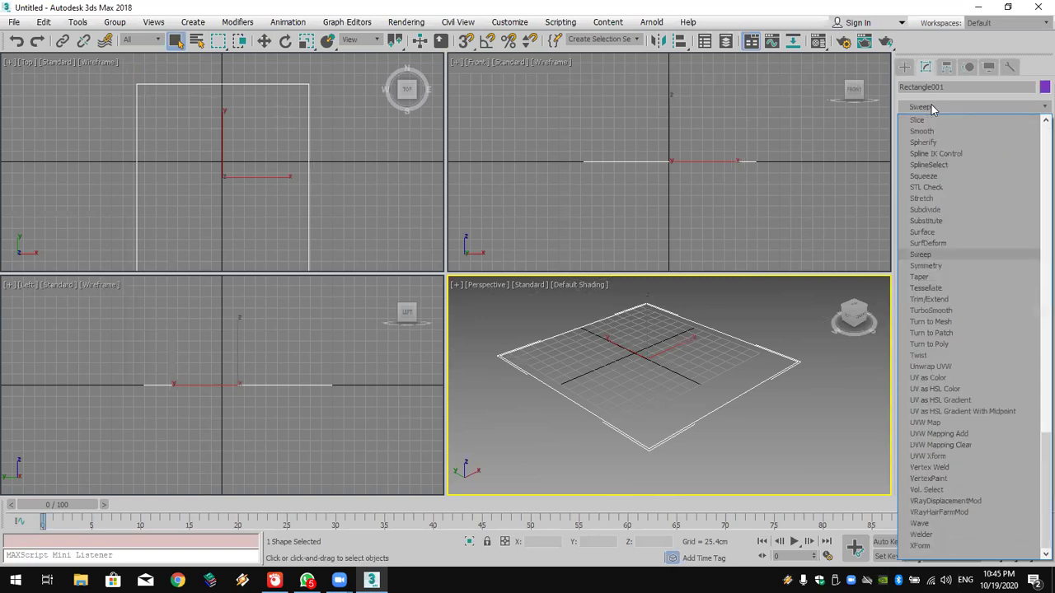
pyautogui.click(948, 254)
# Step: Try the Channel profile, settling on Wide Flange as the sweep's built-in section
pyautogui.click(952, 292)
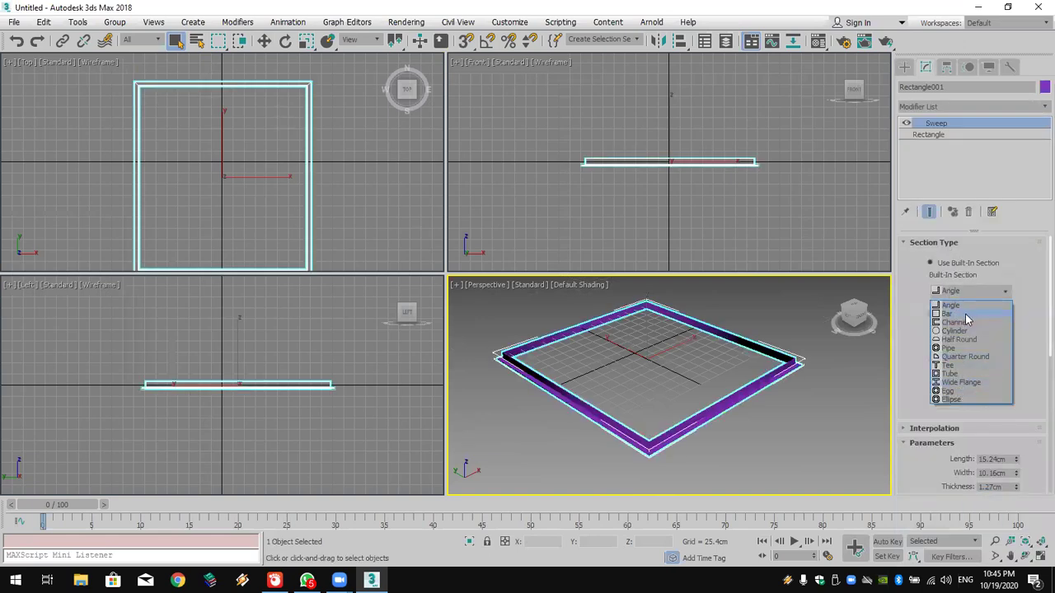
pyautogui.click(966, 323)
pyautogui.click(969, 292)
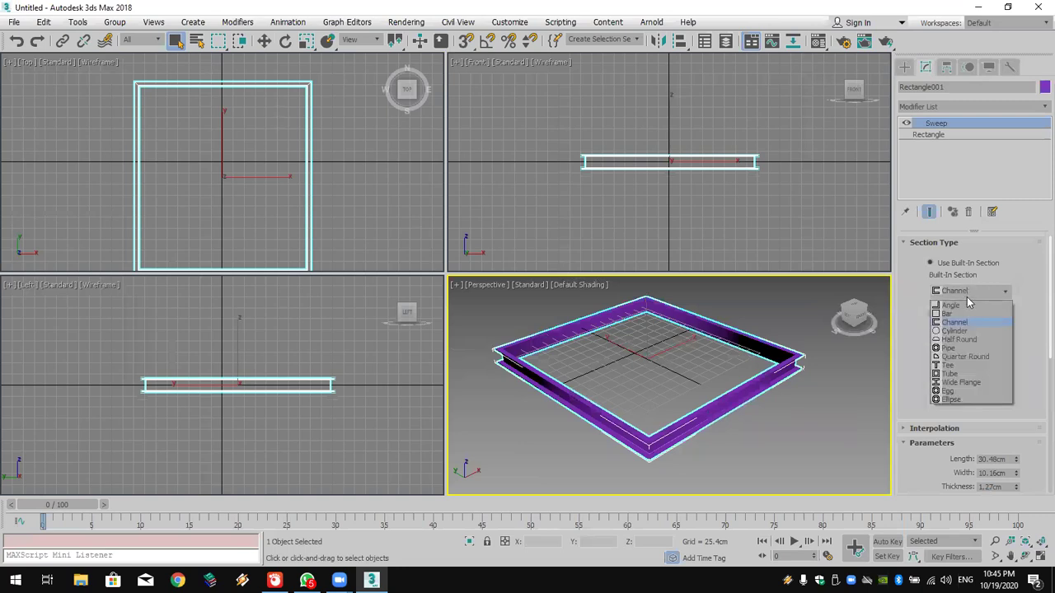
pyautogui.click(968, 383)
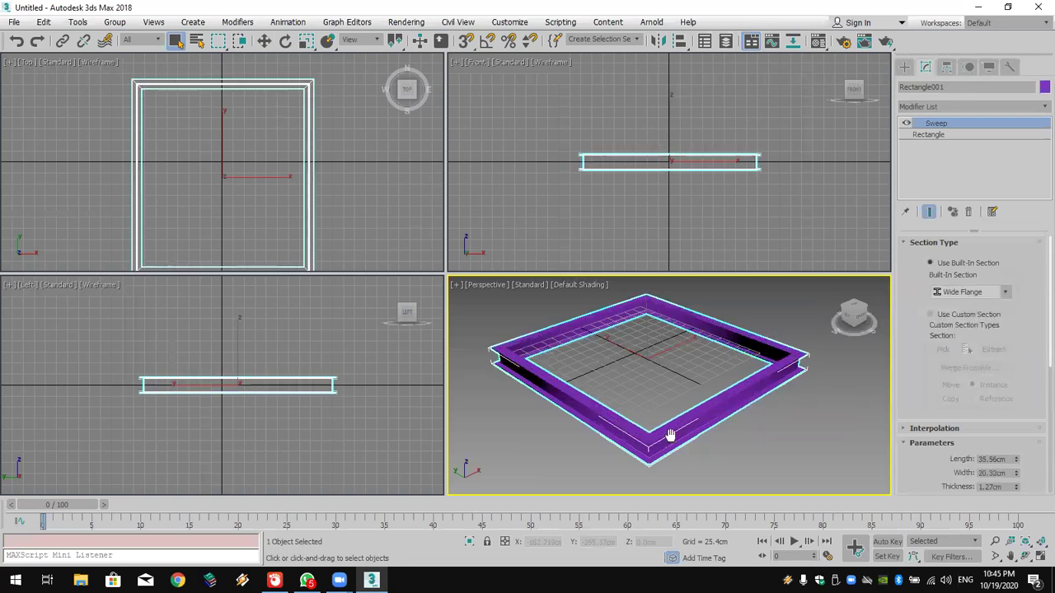
# Step: Set the wide flange section's length to 32.36 cm
pyautogui.scroll(5, 669, 429)
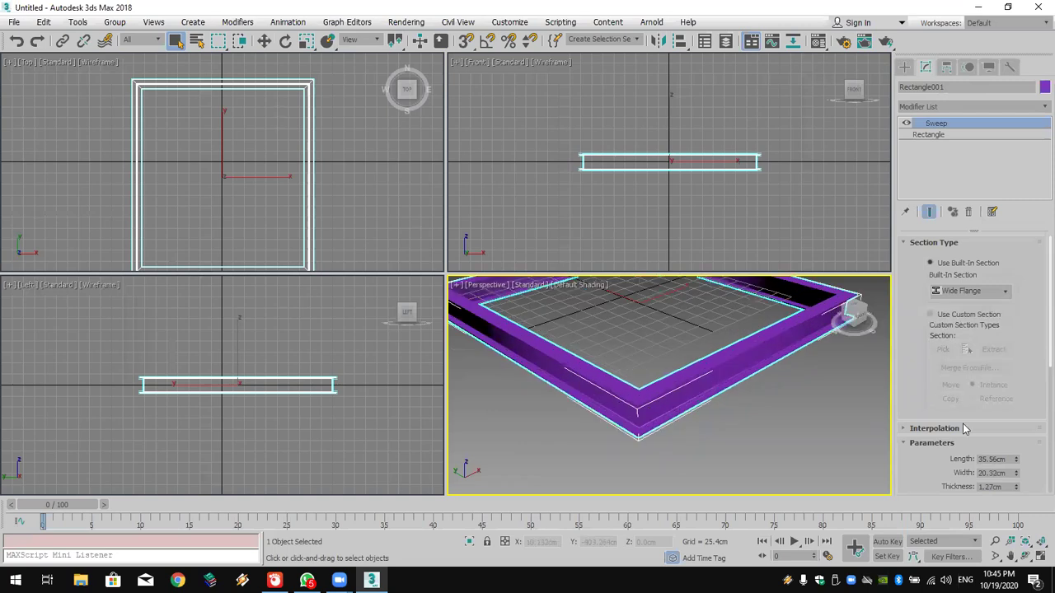
pyautogui.scroll(-3, 942, 470)
pyautogui.moveTo(1015, 379)
pyautogui.mouseDown()
pyautogui.moveTo(1022, 348)
pyautogui.moveTo(1007, 391)
pyautogui.mouseUp()
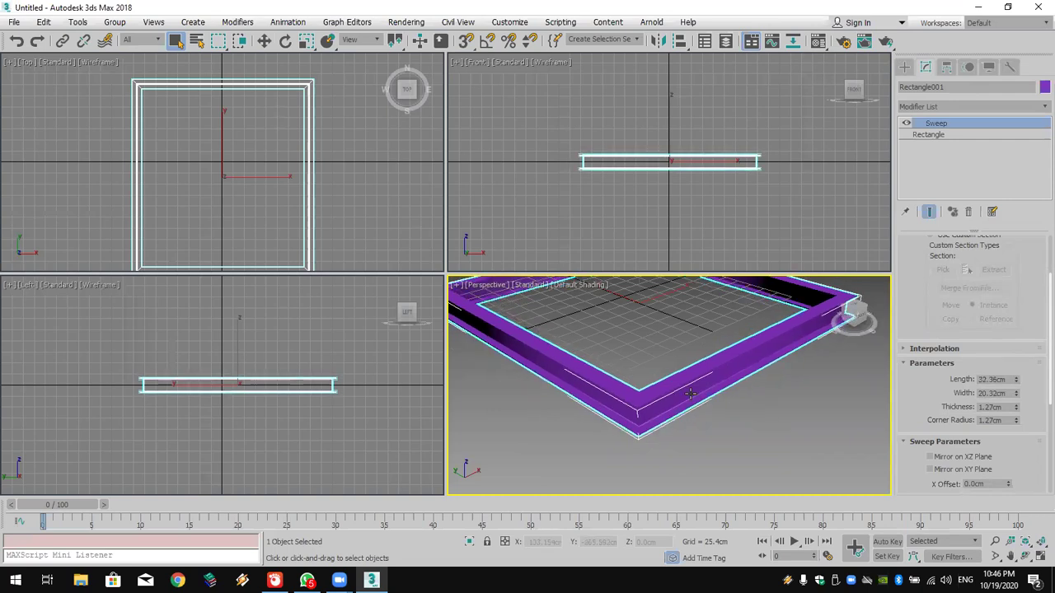
pyautogui.moveTo(683, 408); pyautogui.dragTo(683, 416, button='middle')
pyautogui.press('z')
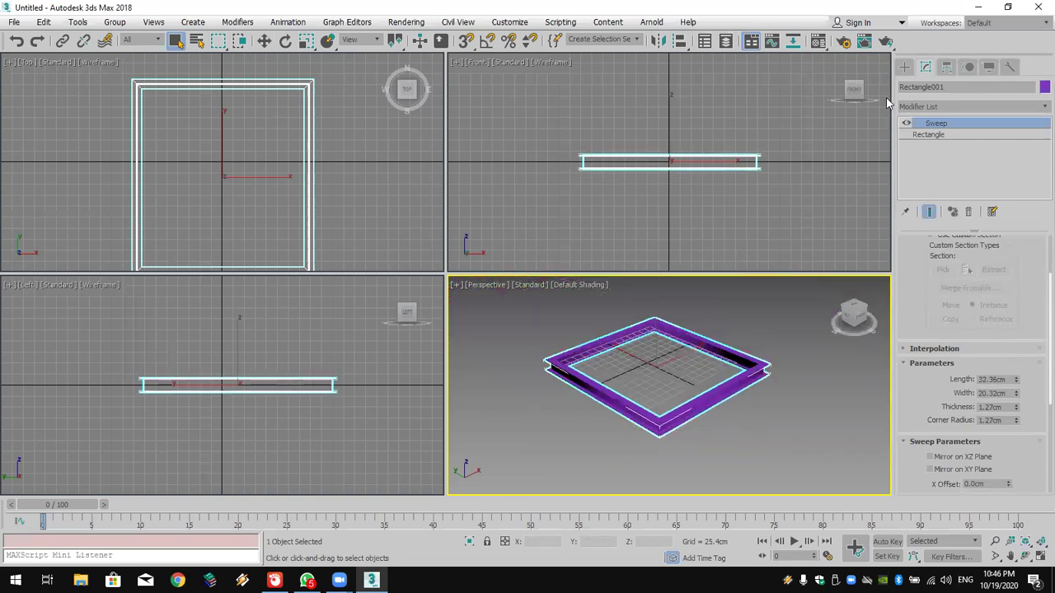
# Step: Draw a small closed, curved Line profile through four points beside the frame in the Front view
pyautogui.click(904, 67)
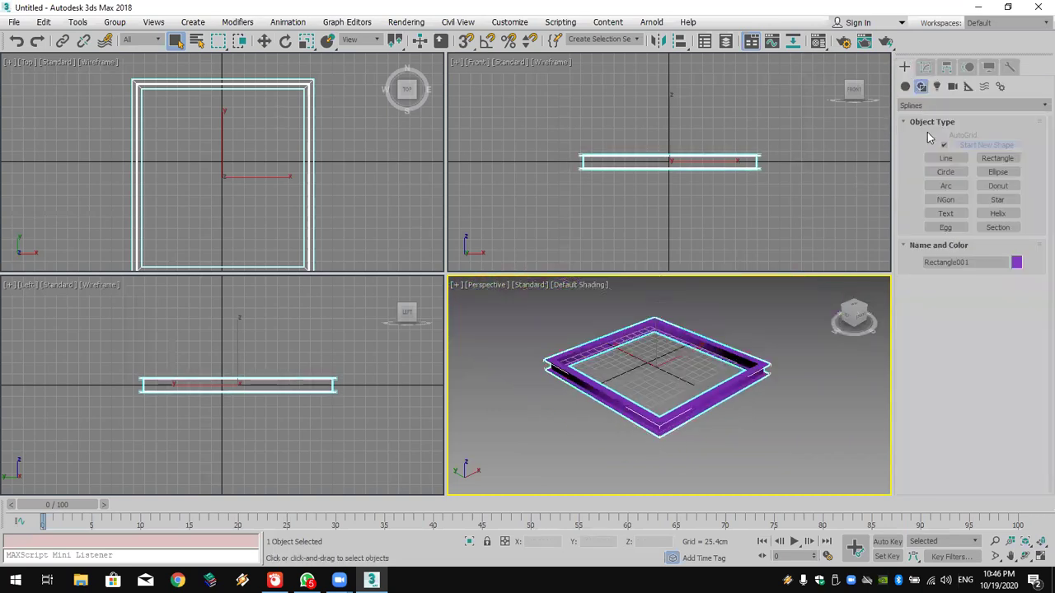
pyautogui.click(946, 158)
pyautogui.click(821, 122)
pyautogui.click(808, 141)
pyautogui.click(789, 153)
pyautogui.click(829, 149)
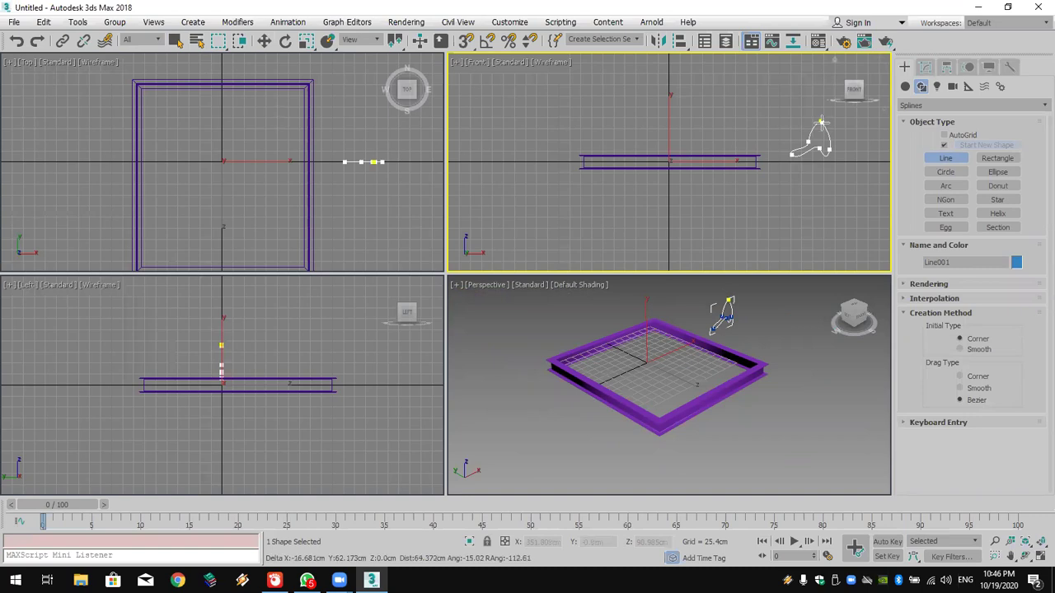
pyautogui.click(821, 122)
pyautogui.click(507, 332)
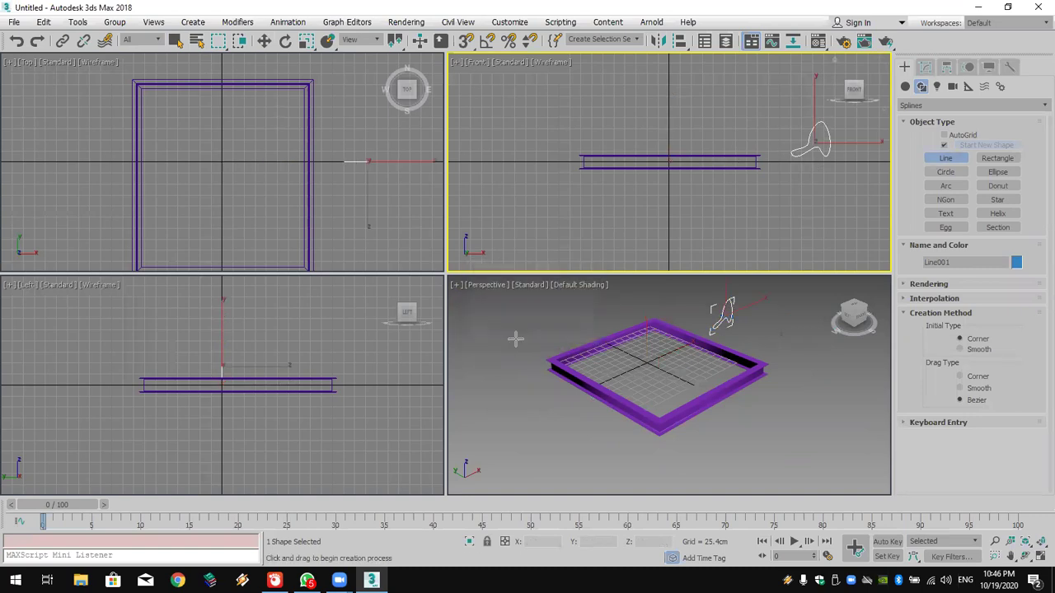
pyautogui.rightClick(527, 365)
pyautogui.rightClick(696, 449)
# Step: Switch the frame's sweep to a custom section and pick the closed curved profile as an instance
pyautogui.click(696, 420)
pyautogui.click(925, 67)
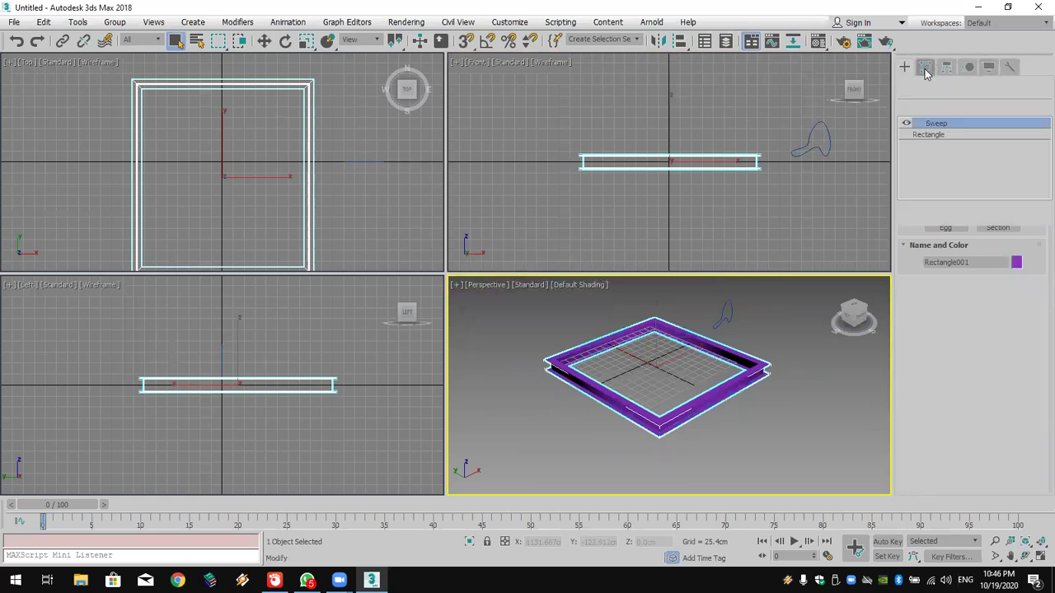
pyautogui.moveTo(922, 235); pyautogui.dragTo(975, 317)
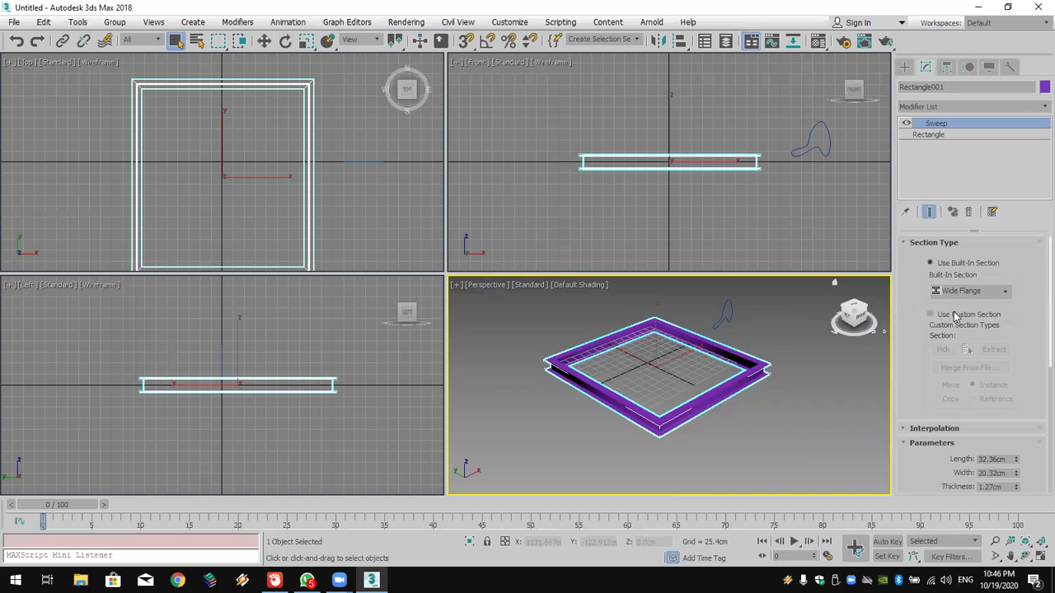
pyautogui.click(955, 318)
pyautogui.click(942, 349)
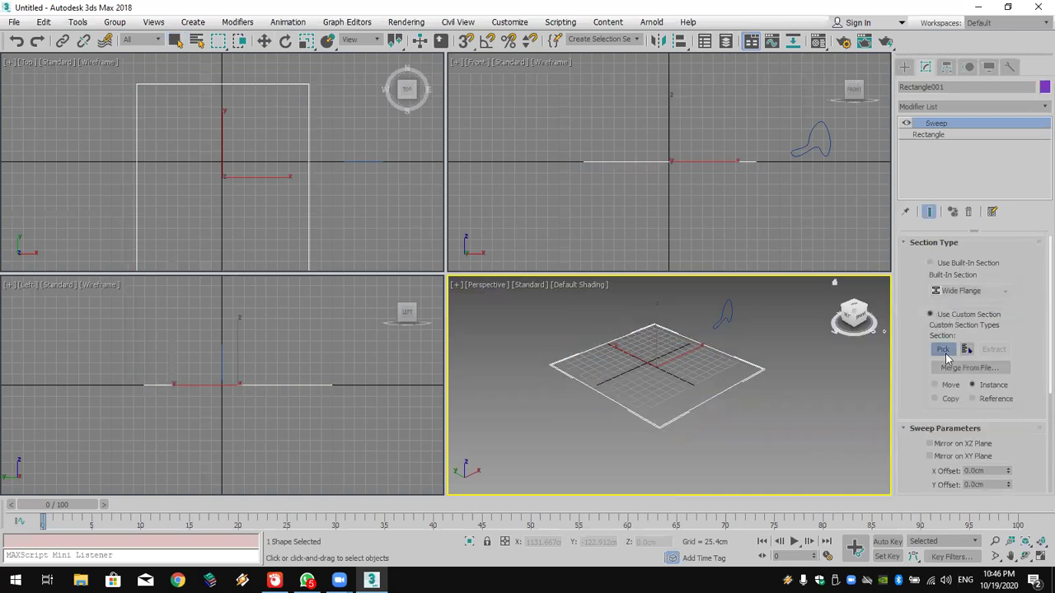
pyautogui.click(726, 313)
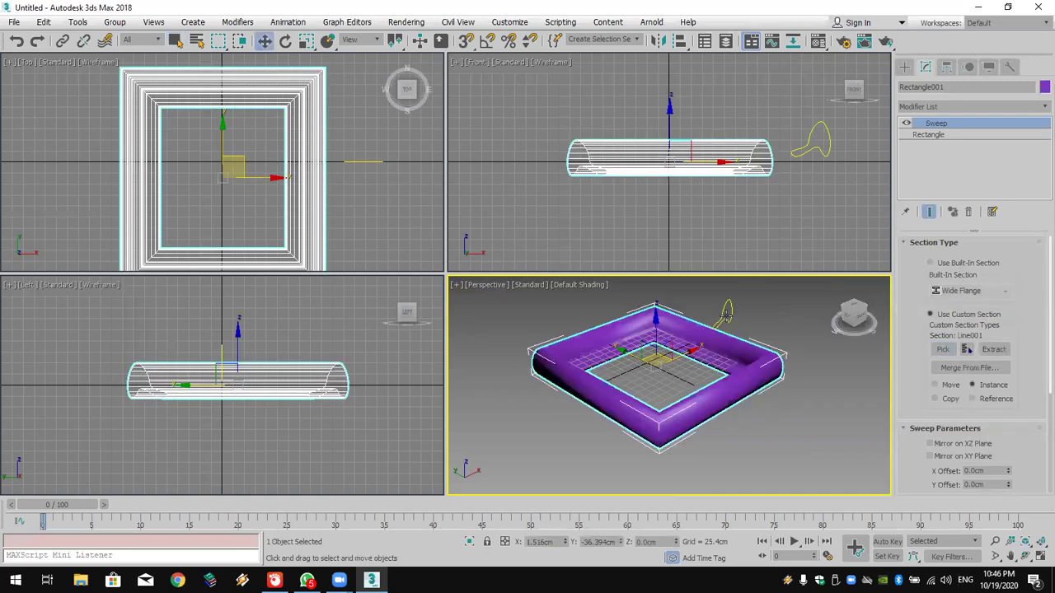
# Step: Mirror the sweep section on both the XZ plane and the XY plane
pyautogui.click(1025, 557)
pyautogui.moveTo(701, 424); pyautogui.dragTo(749, 422)
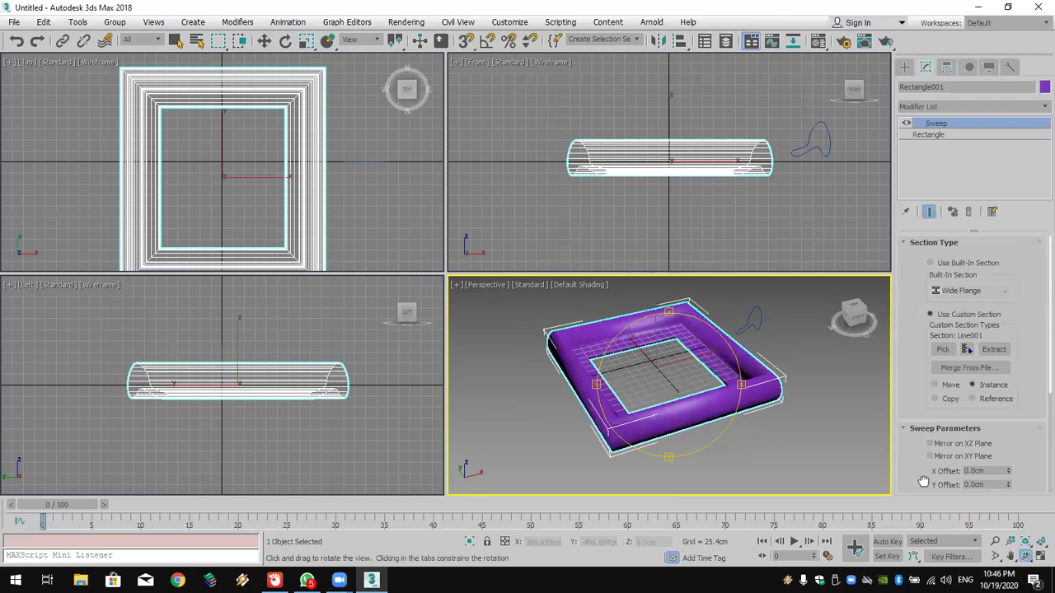
pyautogui.moveTo(923, 482); pyautogui.dragTo(924, 400)
pyautogui.click(946, 364)
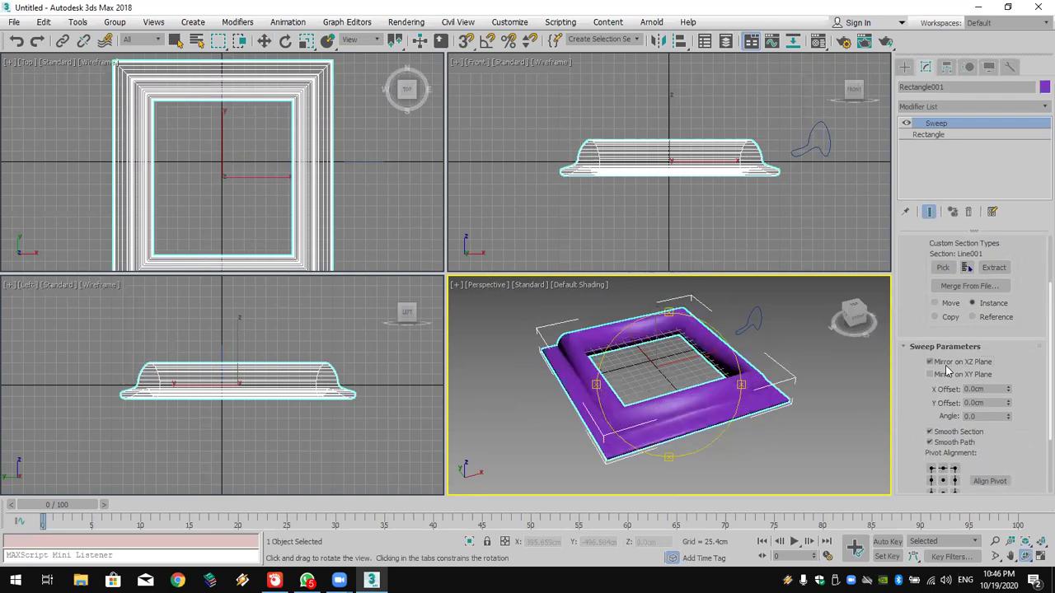
pyautogui.click(931, 374)
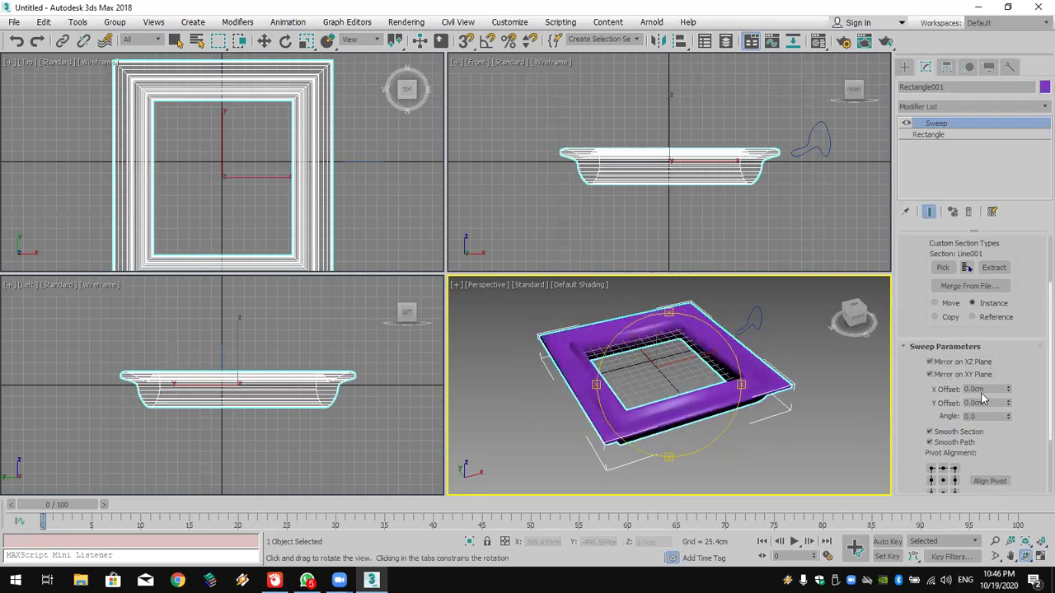
# Step: Set the sweep's X offset to -2.87 cm
pyautogui.click(990, 389)
pyautogui.moveTo(1009, 393); pyautogui.dragTo(970, 445)
pyautogui.write('-2.87')
pyautogui.press('Return')
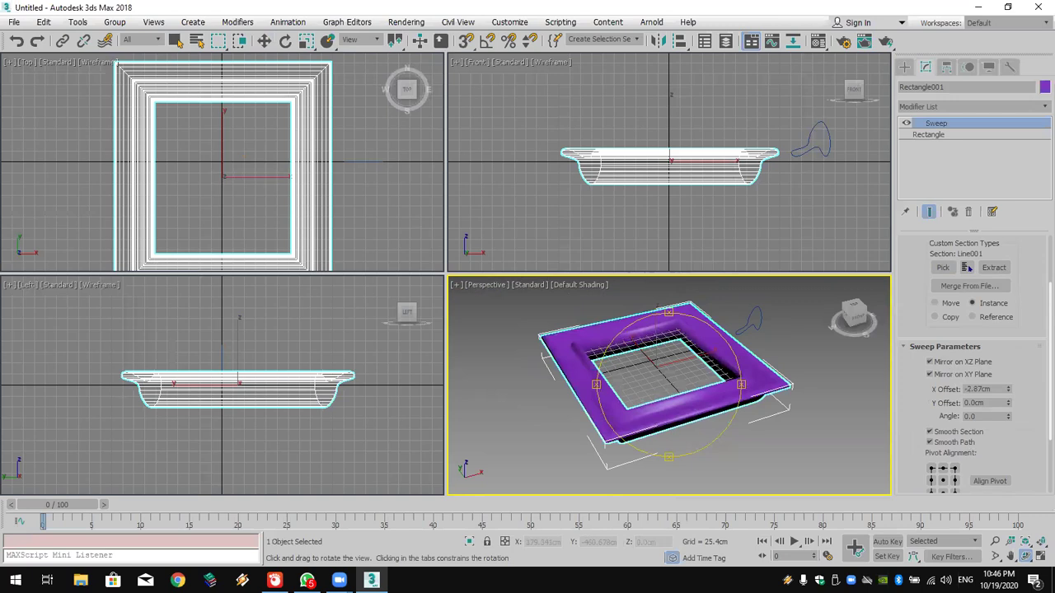
pyautogui.moveTo(596, 384)
pyautogui.mouseDown()
pyautogui.moveTo(627, 379)
pyautogui.moveTo(614, 367)
pyautogui.moveTo(597, 387)
pyautogui.mouseUp()
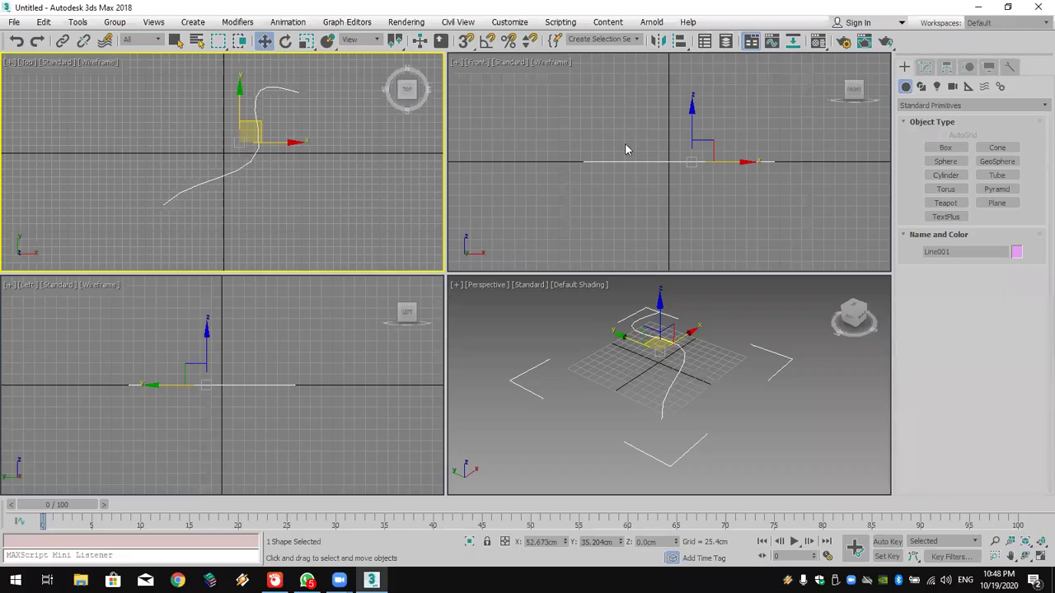
# Step: Create an AEC Extended railing using the S-shaped line as its path
pyautogui.click(915, 106)
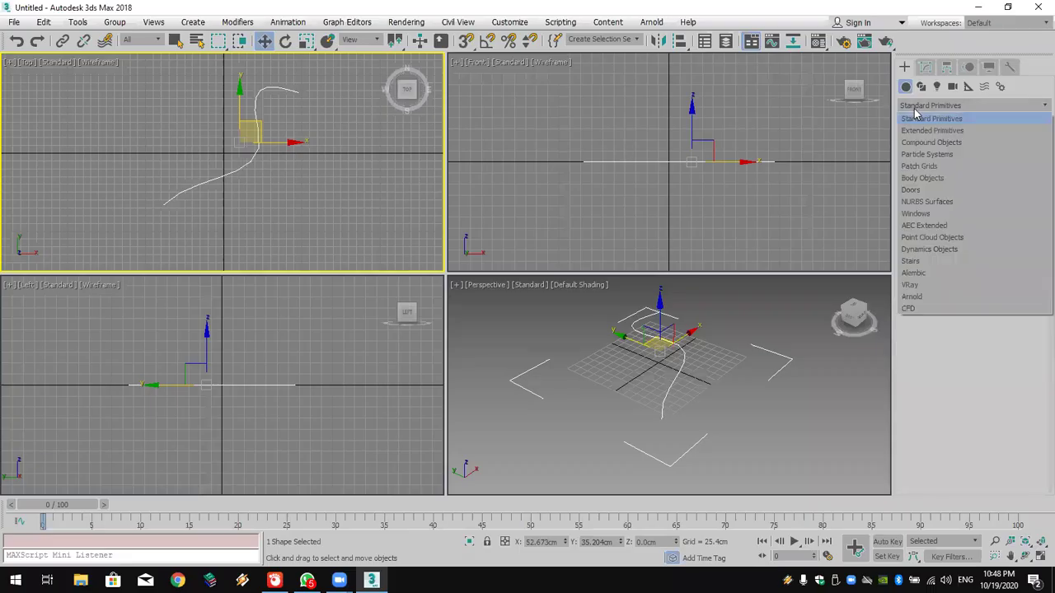
pyautogui.click(936, 226)
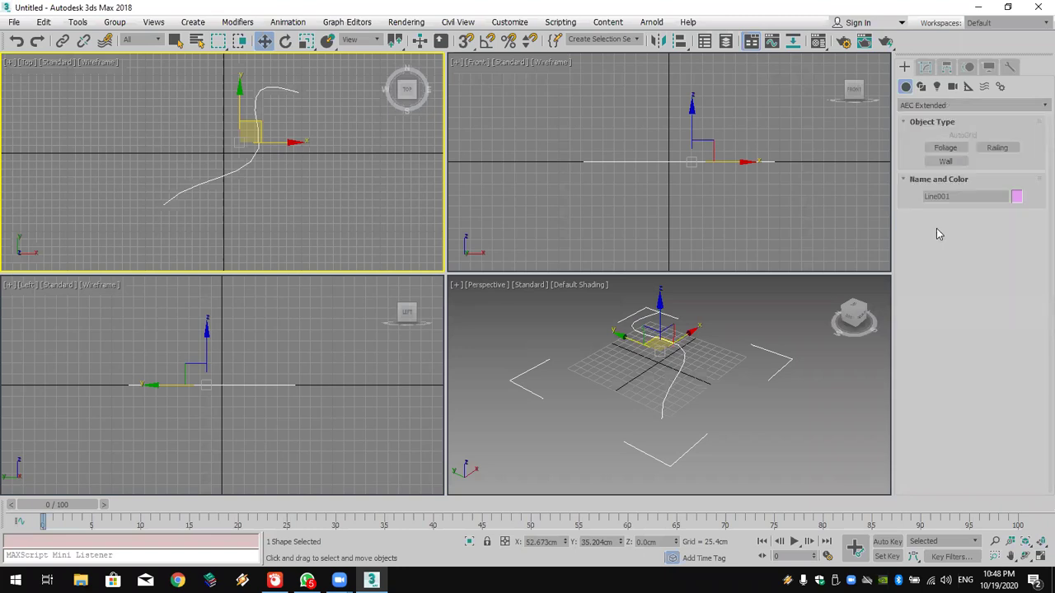
pyautogui.click(1011, 150)
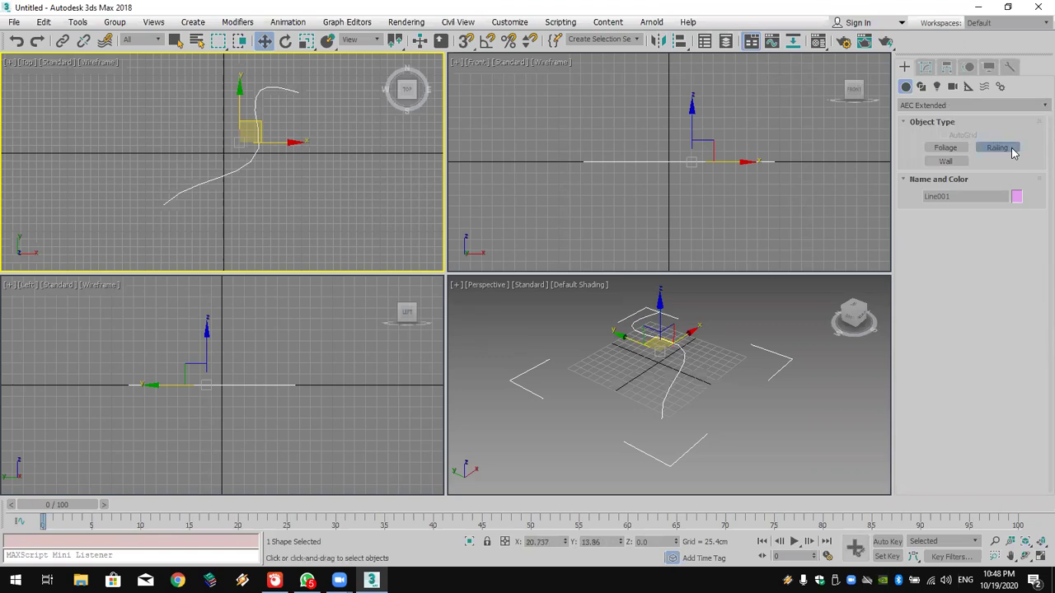
pyautogui.click(968, 235)
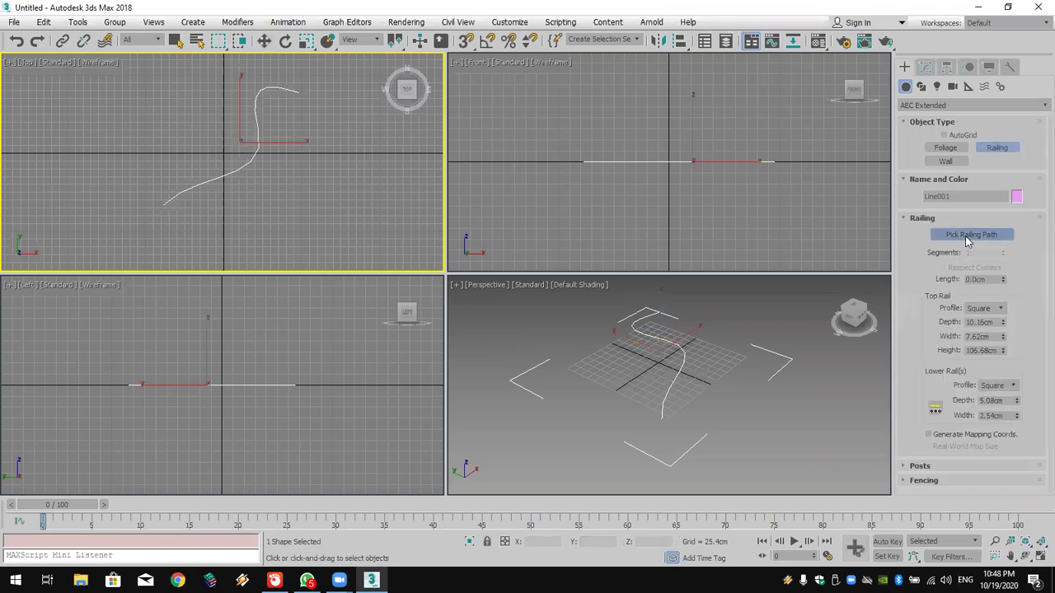
pyautogui.click(681, 377)
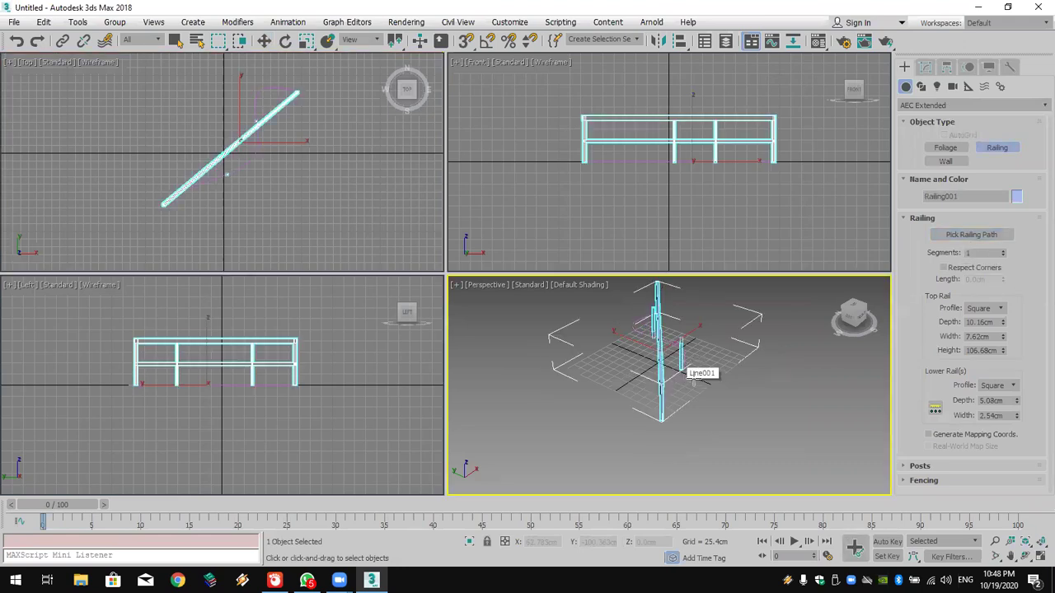
# Step: Raise the railing's segments to 83 so it follows the curved path
pyautogui.click(1026, 558)
pyautogui.moveTo(689, 363); pyautogui.dragTo(643, 338)
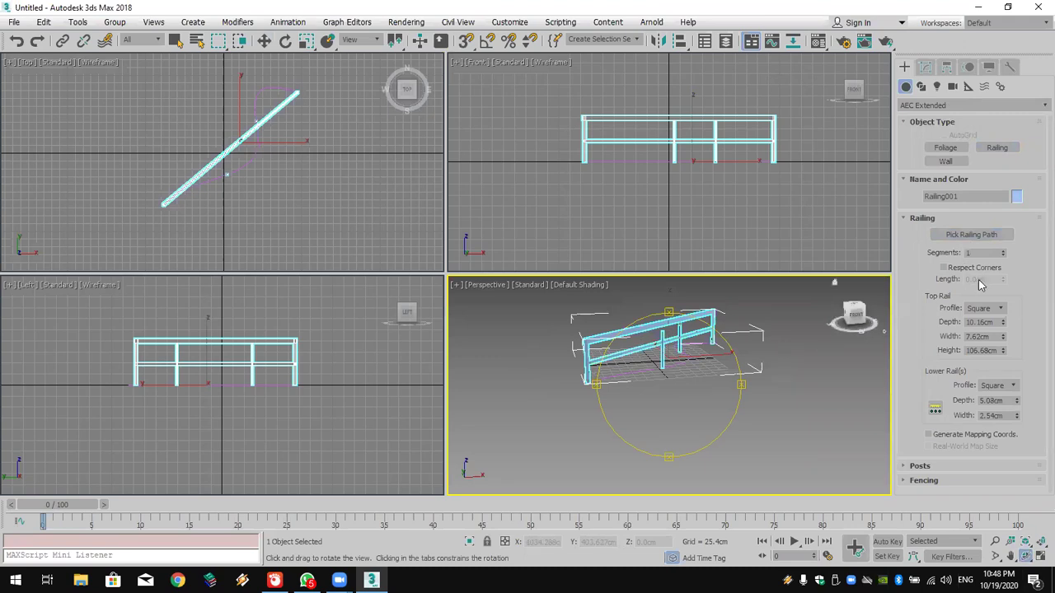
pyautogui.moveTo(1003, 253); pyautogui.dragTo(992, 202)
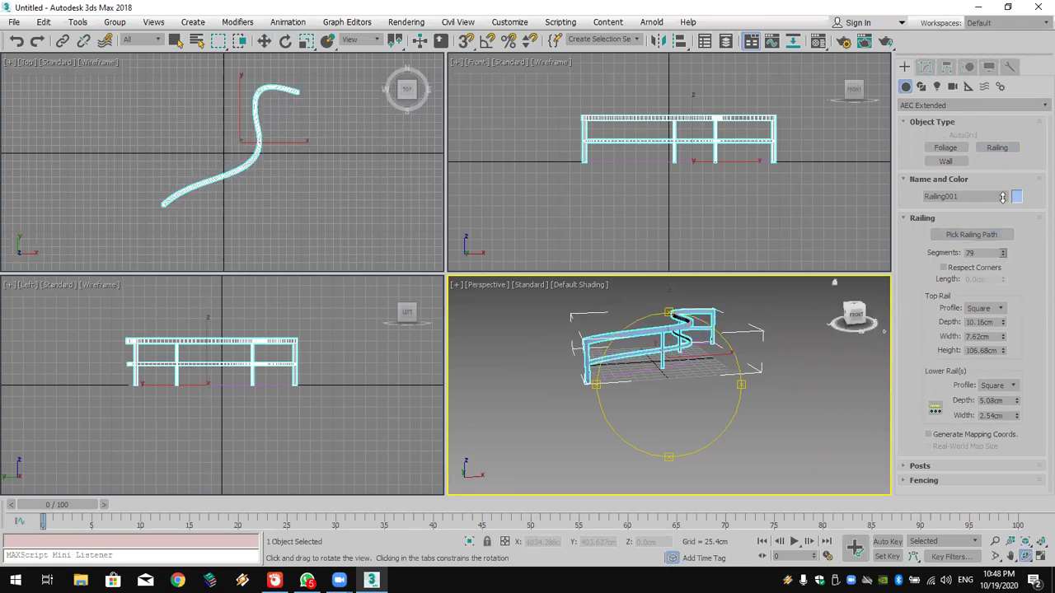
pyautogui.moveTo(705, 399); pyautogui.dragTo(708, 392)
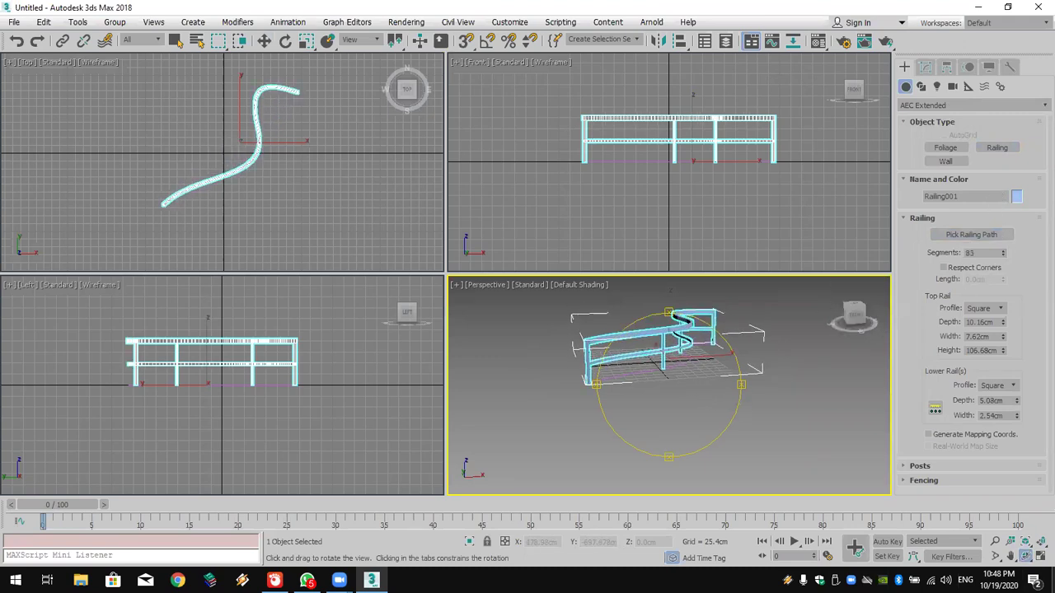
# Step: Maximize the Perspective view and set the top rail's depth to 1.902 cm, keeping the Square profile
pyautogui.click(1039, 557)
pyautogui.moveTo(619, 283); pyautogui.dragTo(517, 275)
pyautogui.rightClick(517, 275)
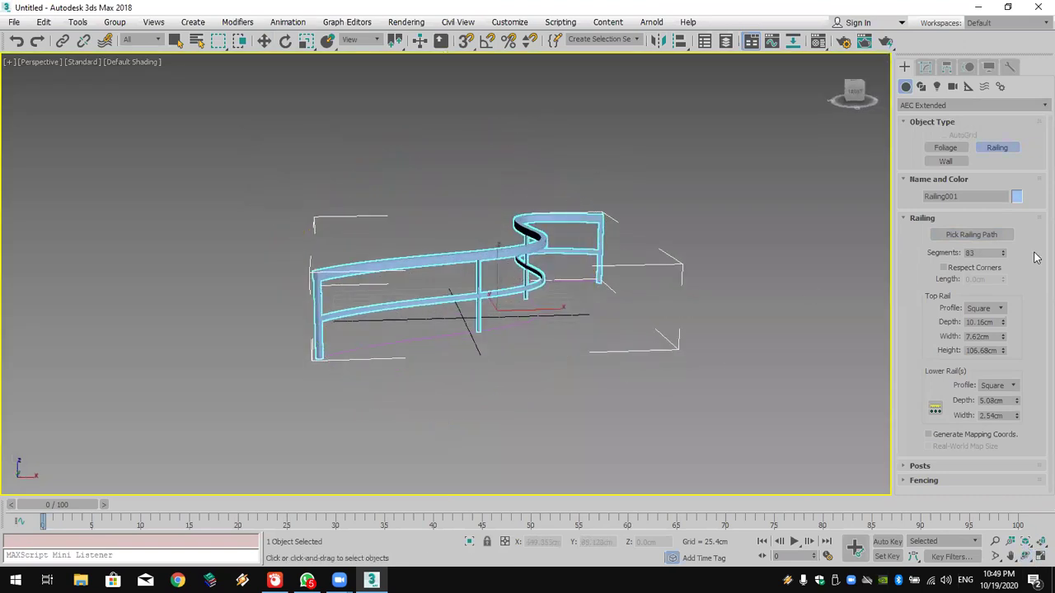
pyautogui.click(994, 311)
pyautogui.moveTo(1004, 323); pyautogui.dragTo(963, 298)
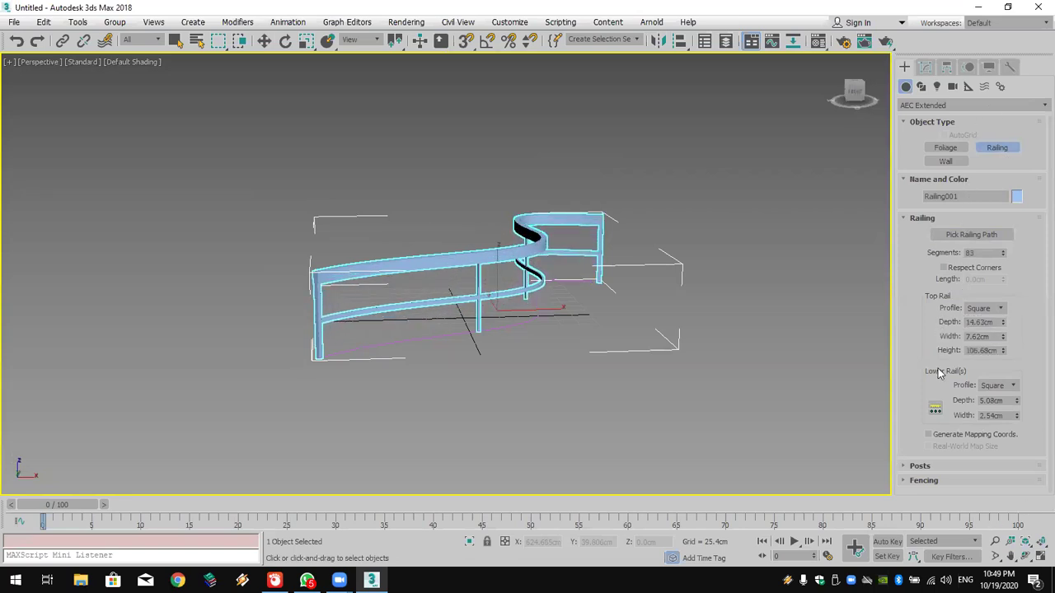
pyautogui.moveTo(1005, 319); pyautogui.dragTo(990, 395)
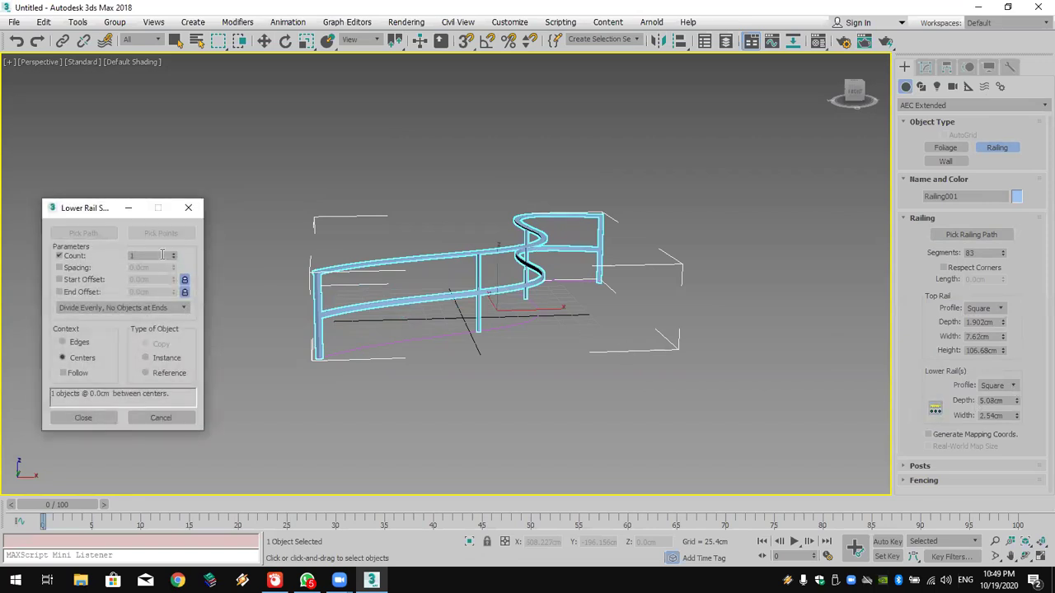
# Step: Try a lower rail count of 8, divided evenly with no objects at the ends
pyautogui.moveTo(173, 257)
pyautogui.mouseDown()
pyautogui.moveTo(174, 239)
pyautogui.moveTo(177, 252)
pyautogui.mouseUp()
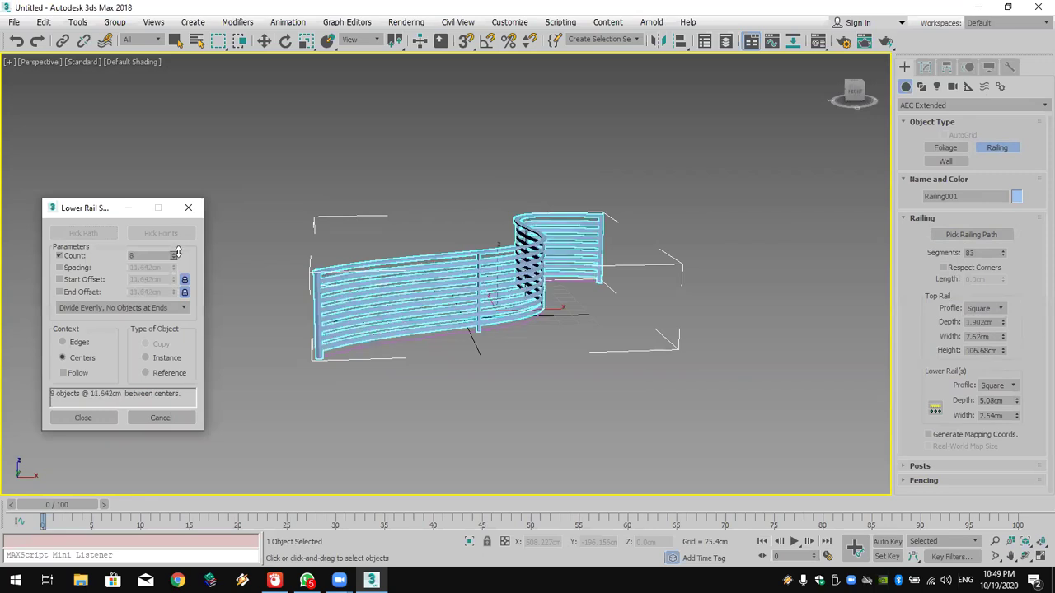
pyautogui.click(159, 418)
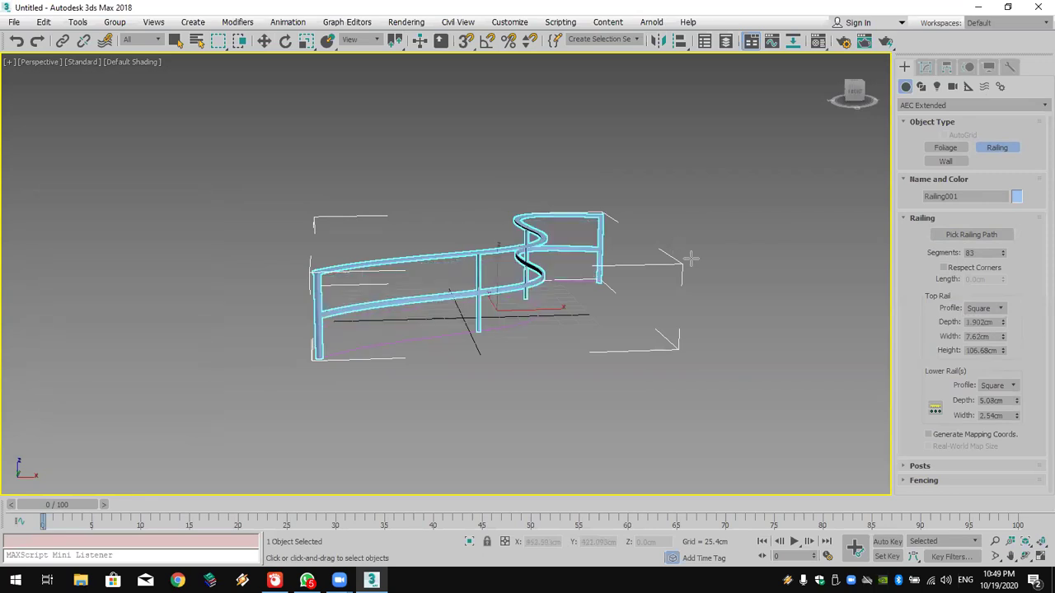
# Step: Open the railing's Posts settings
pyautogui.click(938, 467)
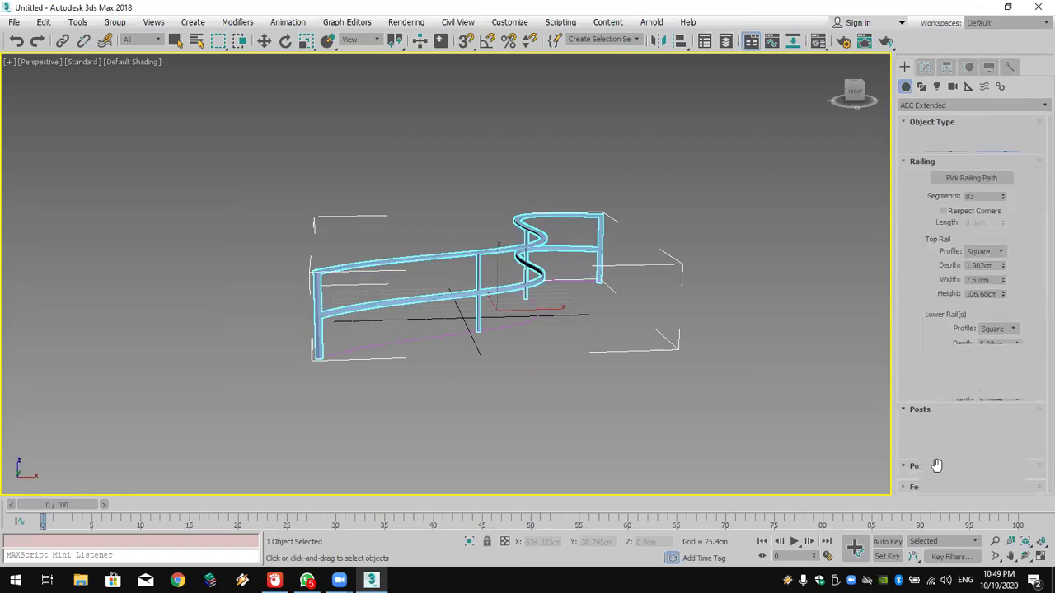